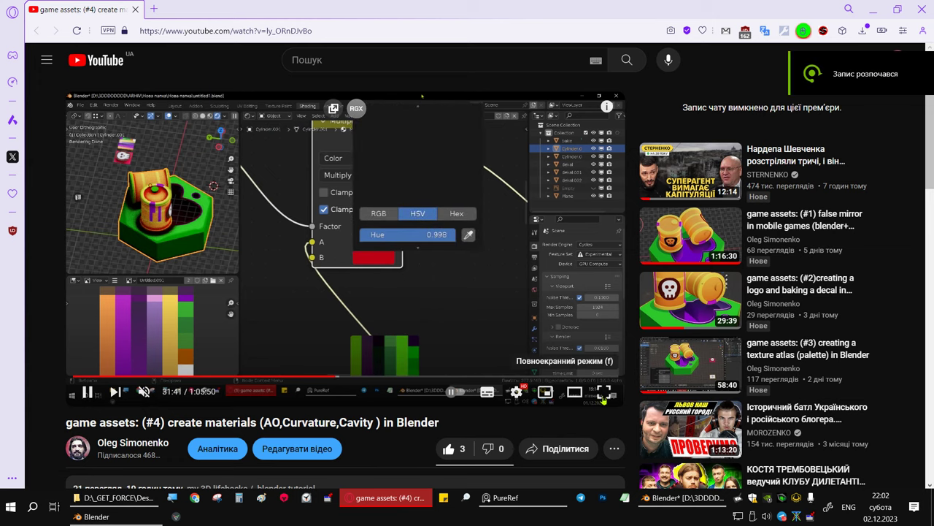
Step: Play the materials tutorial video fullscreen, then exit fullscreen
left_click(603, 392)
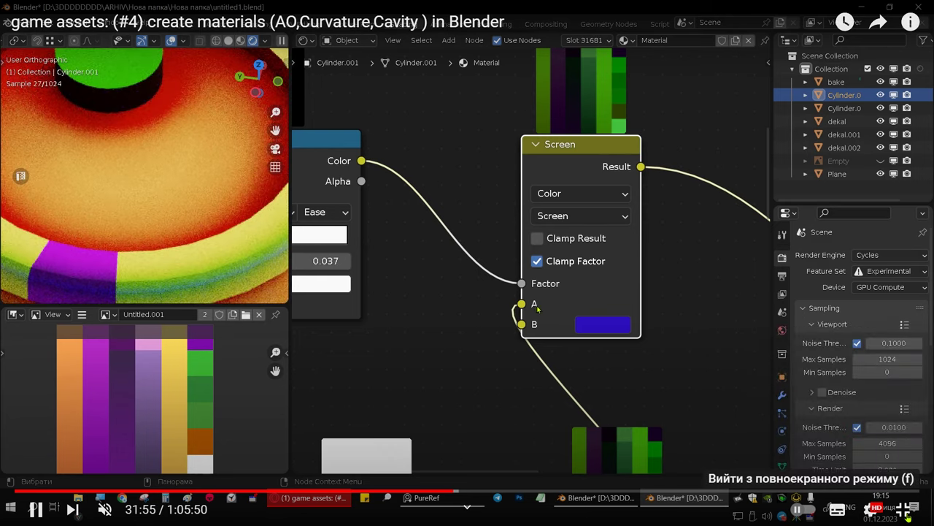
left_click(905, 510)
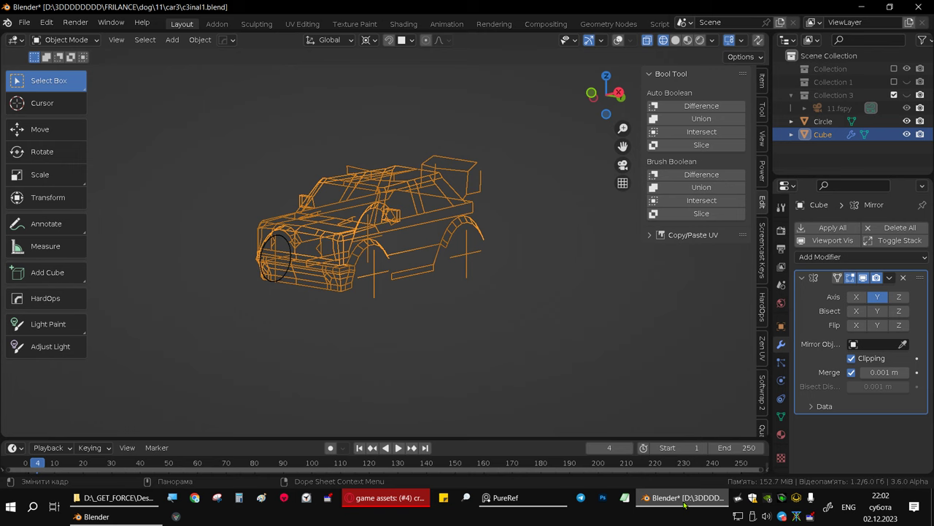
Step: Add a Suzanne monkey head to the default cube scene and scale it up to 7.581
left_click(685, 497)
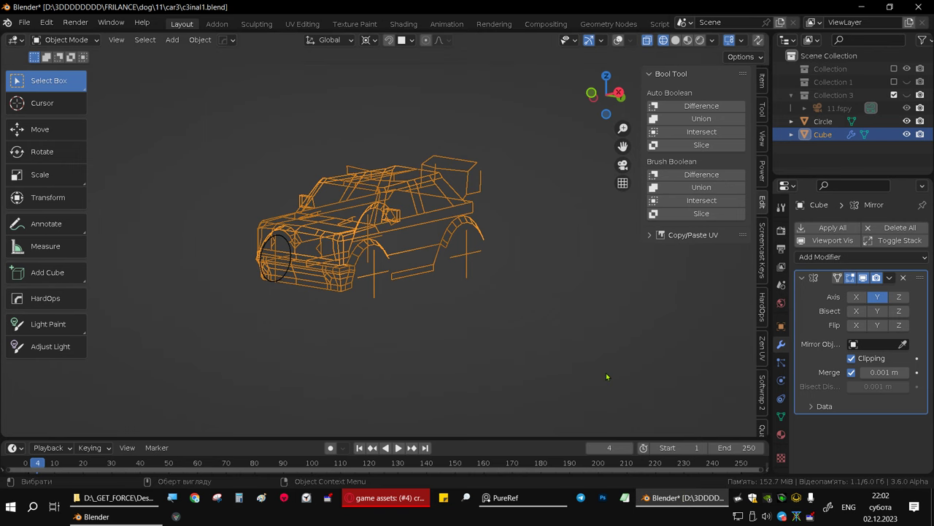
left_click(77, 449)
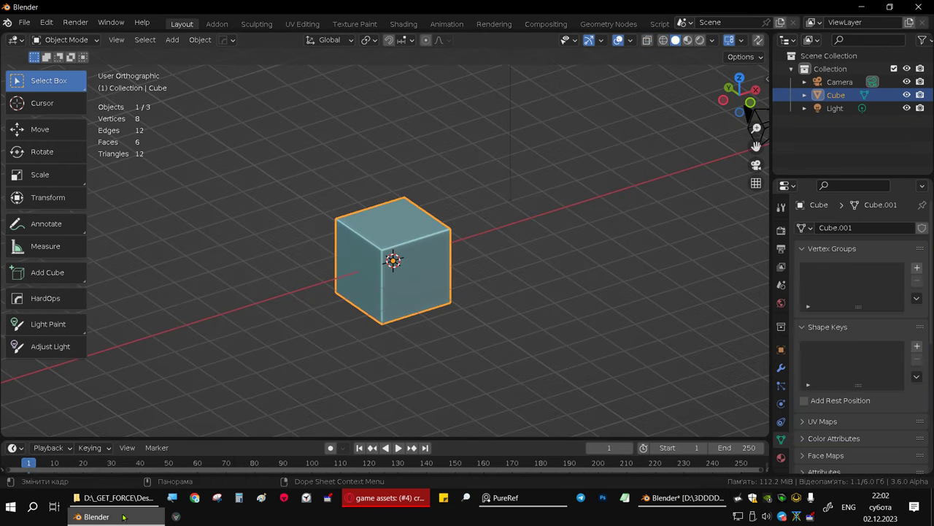
mouse_move(411, 259)
middle_mouse_down("alt")
mouse_move(349, 236)
mouse_move(454, 266)
mouse_move(395, 198)
middle_mouse_up("alt")
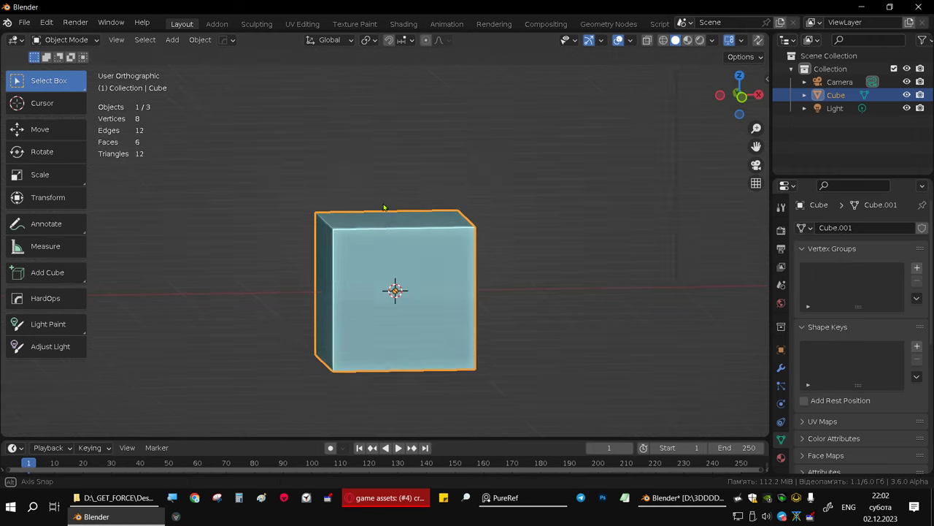
key("shift+a")
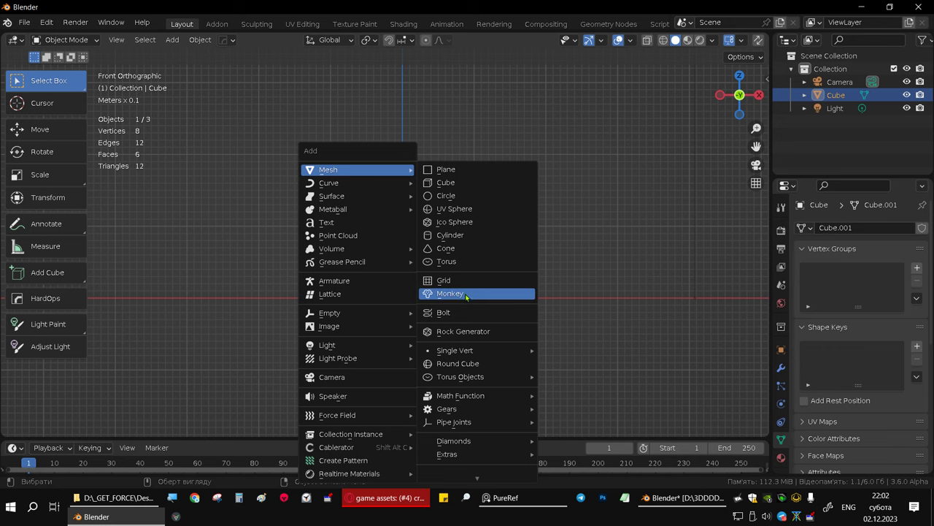
left_click(466, 295)
key("s")
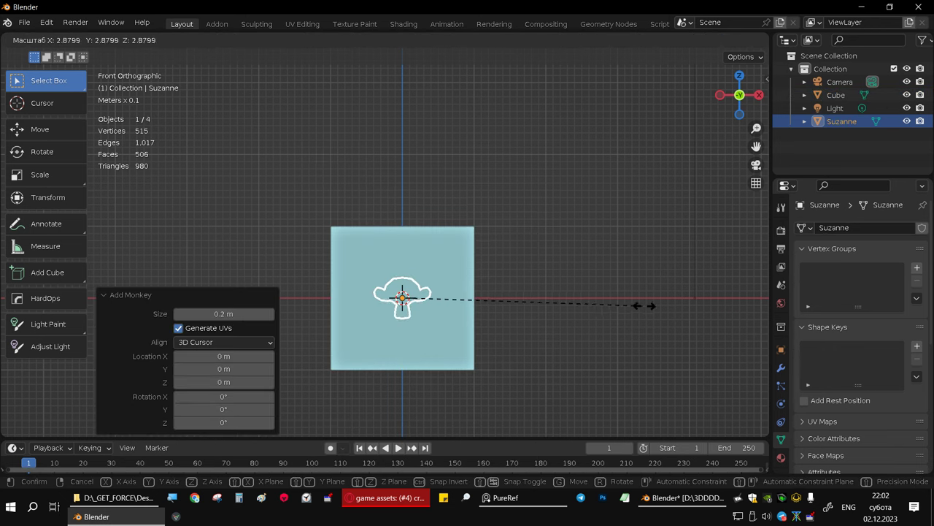
left_click(269, 305)
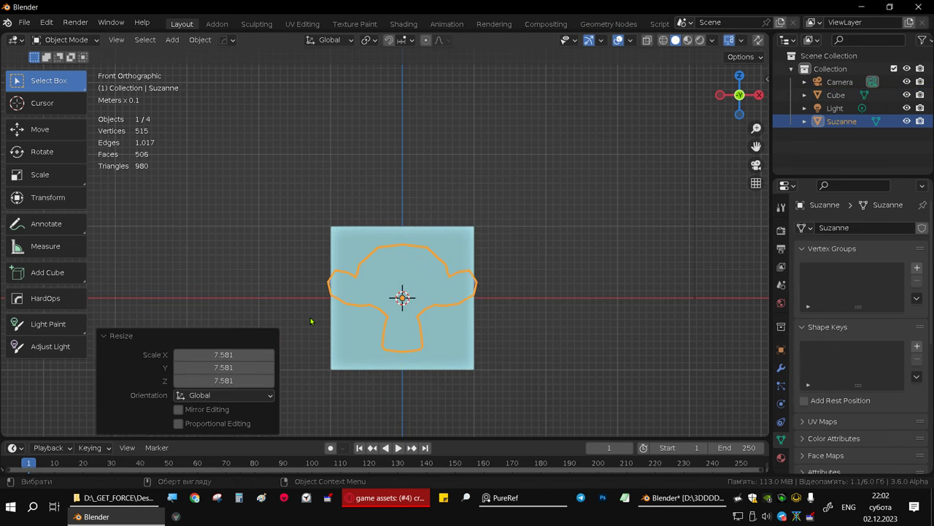
Step: Raise the monkey along Z onto the cube and join it into the Cube object
key("g")
key("z")
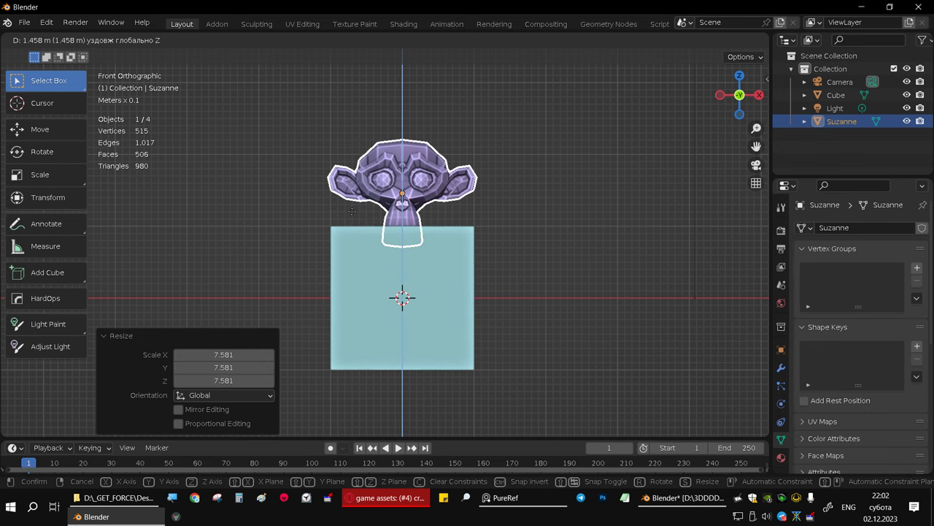
left_click(352, 212)
middle_click_drag(400, 230, 423, 249)
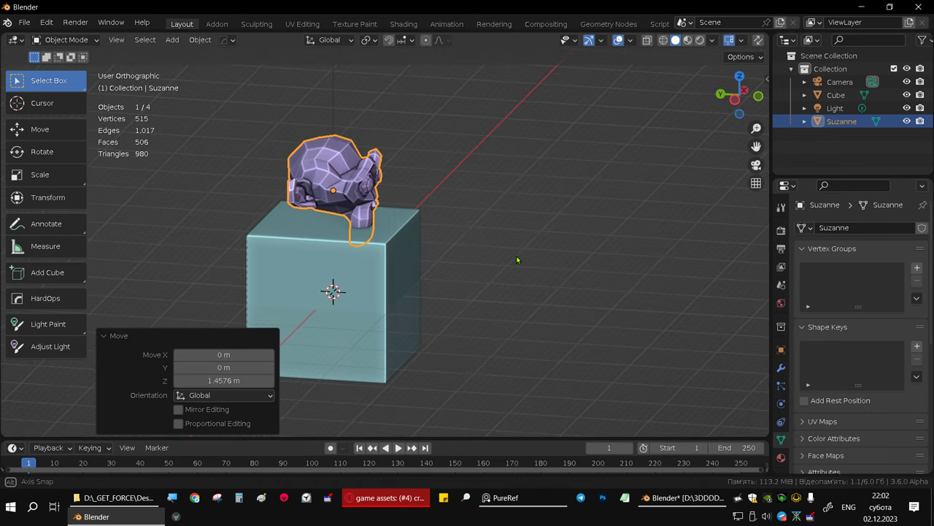
left_click(411, 275, "shift")
key("ctrl+j")
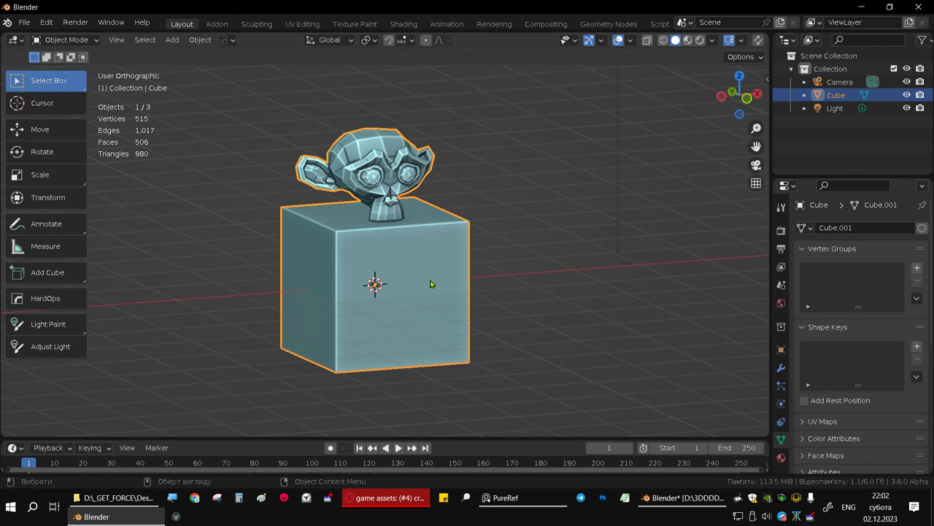
middle_click_drag(411, 268, 446, 249)
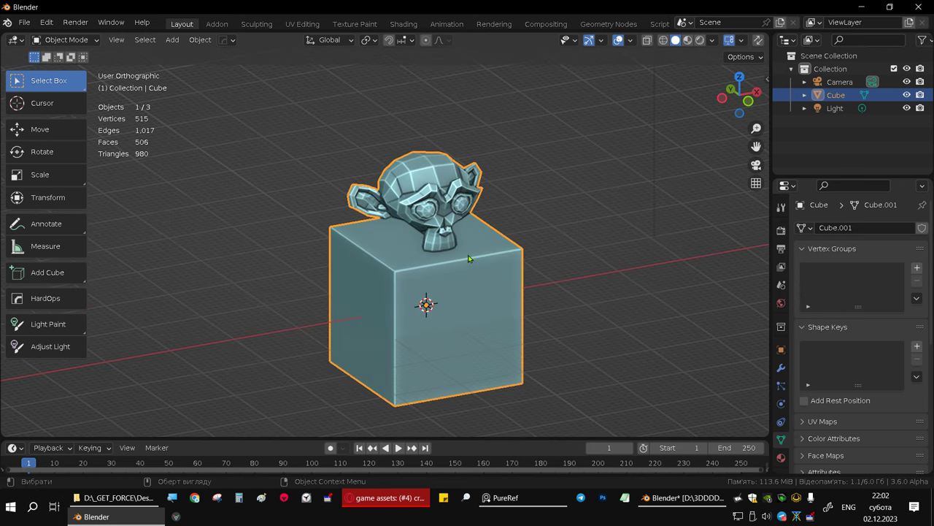
scroll(480, 249, "up", 2)
middle_click_drag(466, 263, 449, 262)
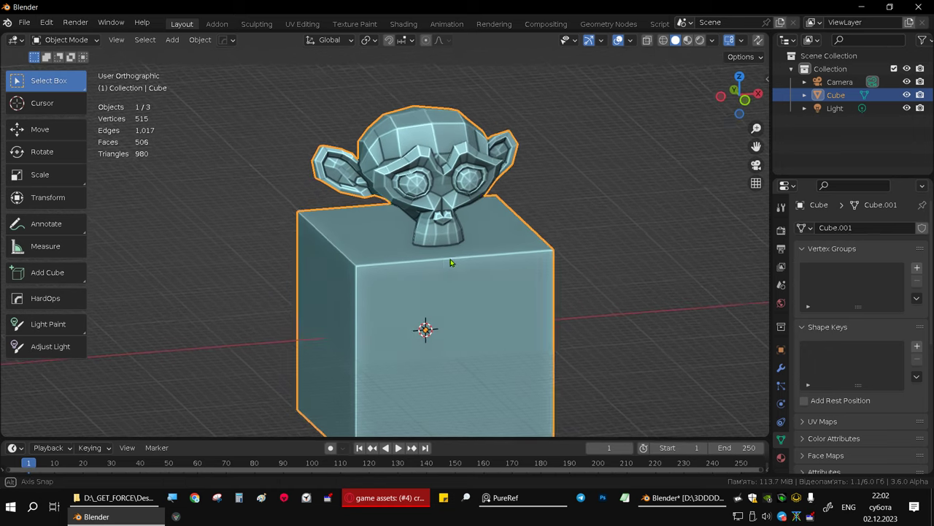
Step: Apply Shade Auto Smooth, then place a duplicate to the right and shade it smooth
right_click(453, 212)
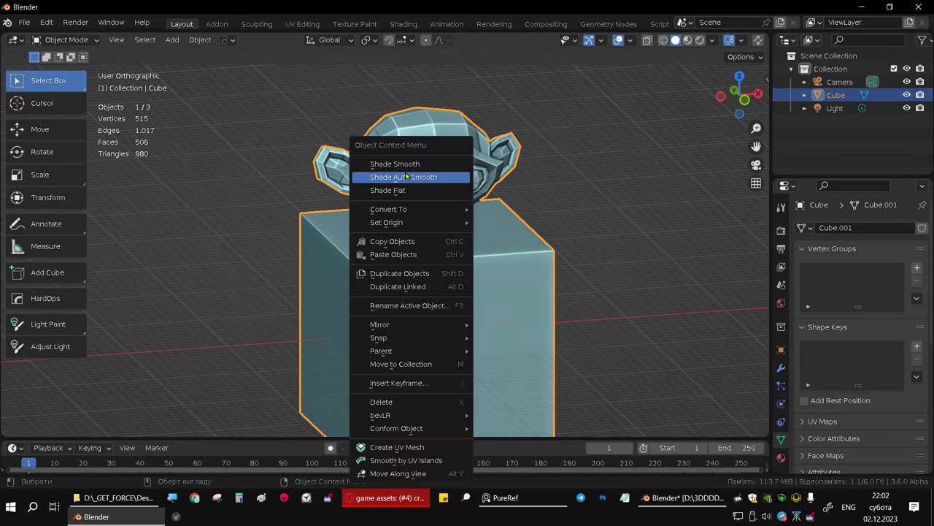
left_click(400, 179)
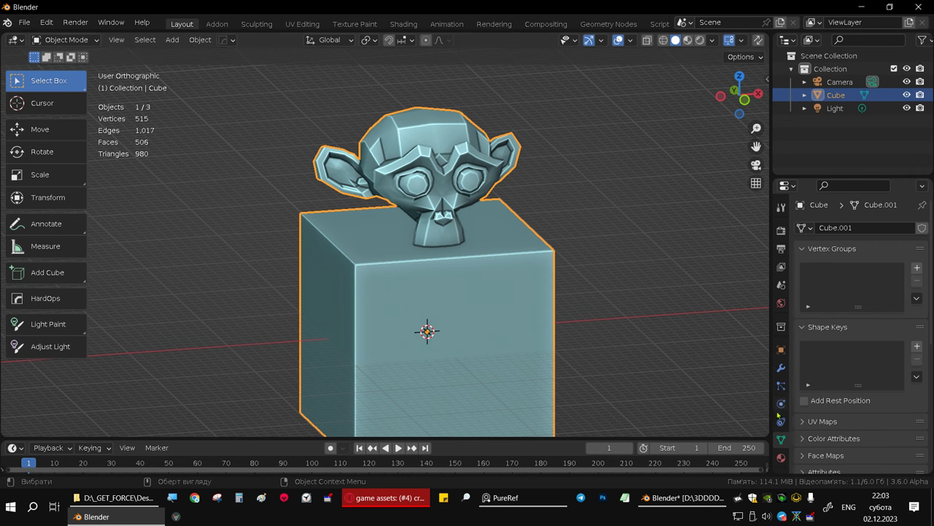
key("KP_1")
middle_click_drag(472, 277, 411, 286, "shift")
key("shift+d")
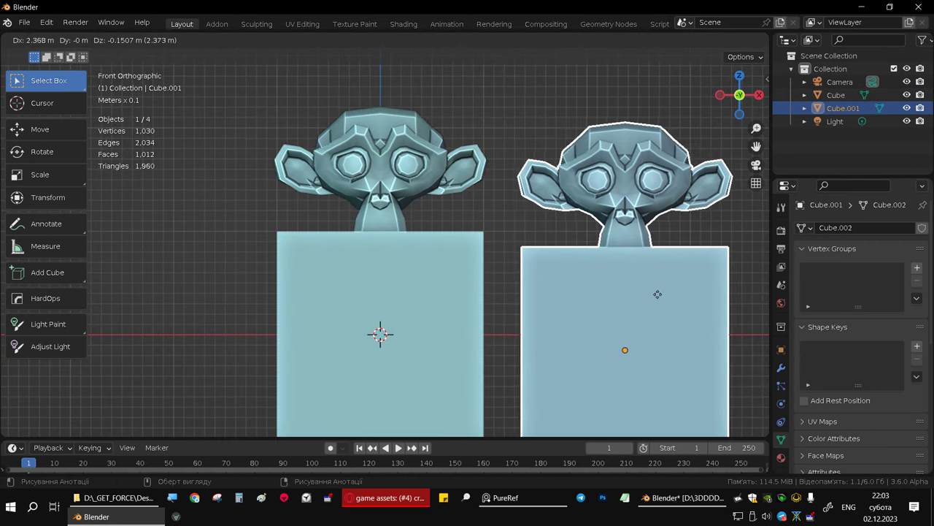
left_click(644, 283)
right_click(644, 283)
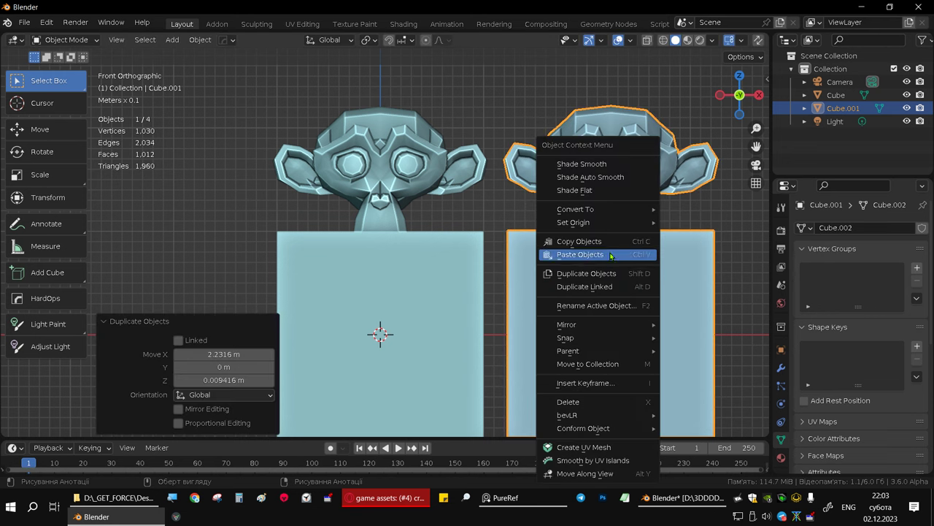
left_click(595, 165)
Step: Add custom split normals data to both the copy and the original
scroll(860, 401, "down", 2)
scroll(858, 402, "down", 3)
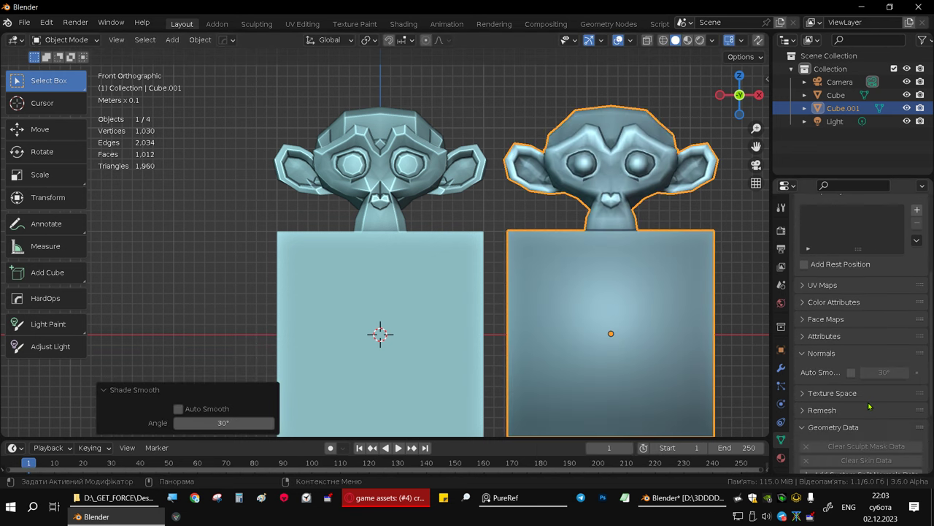
scroll(853, 402, "down", 2)
scroll(848, 402, "down", 1)
left_click(838, 400)
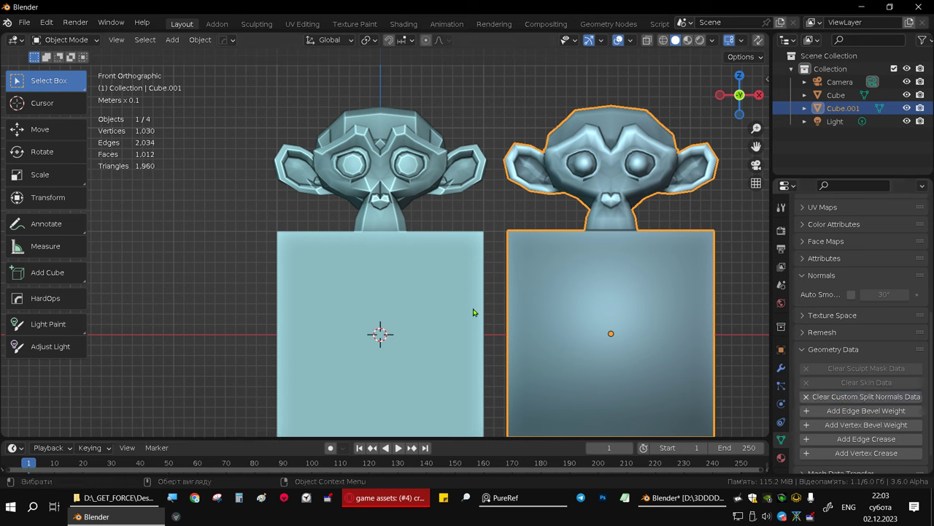
left_click(405, 297)
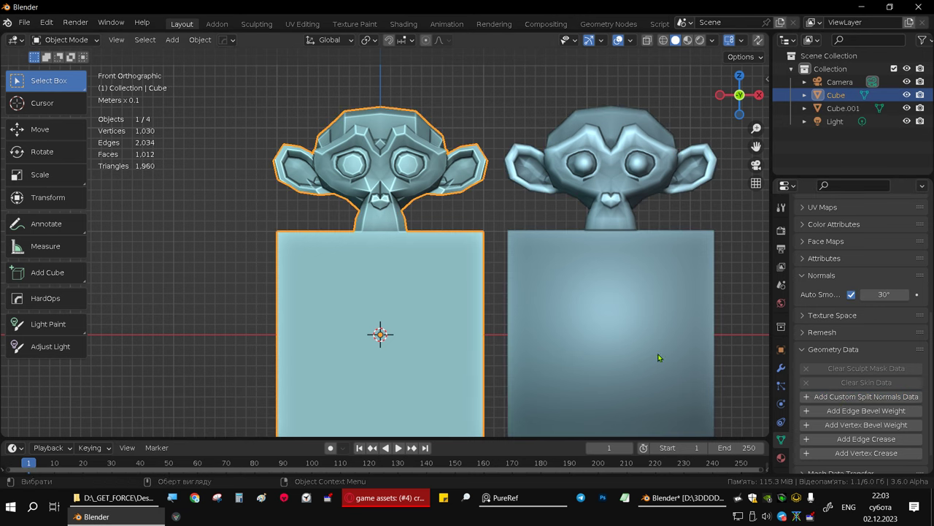
left_click(858, 400)
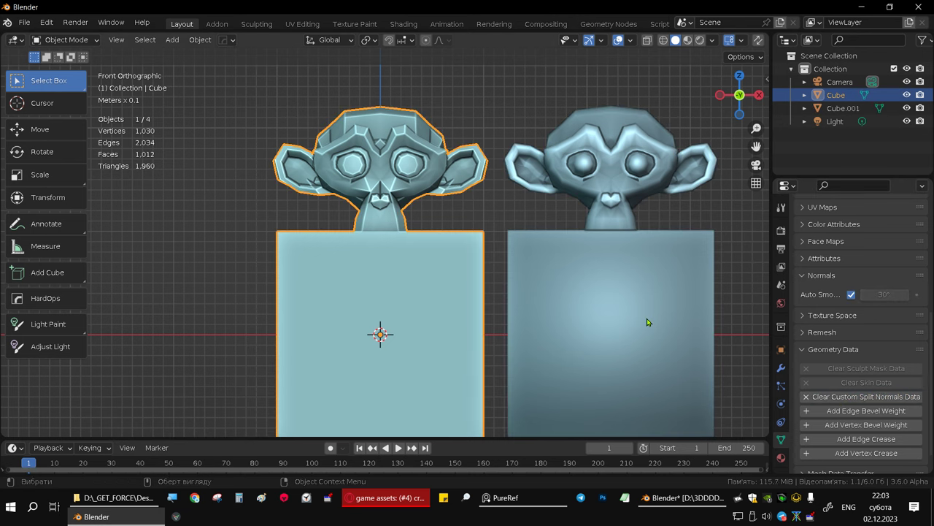
Step: Select both models with the original active and join them into one object
left_click(647, 323, "shift")
left_click(395, 303, "shift")
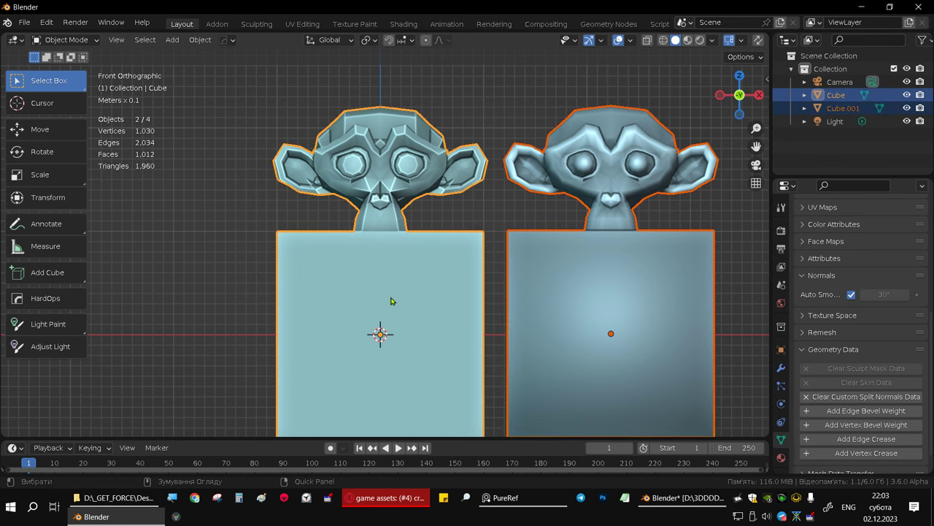
key("ctrl+j")
scroll(535, 277, "down", 1)
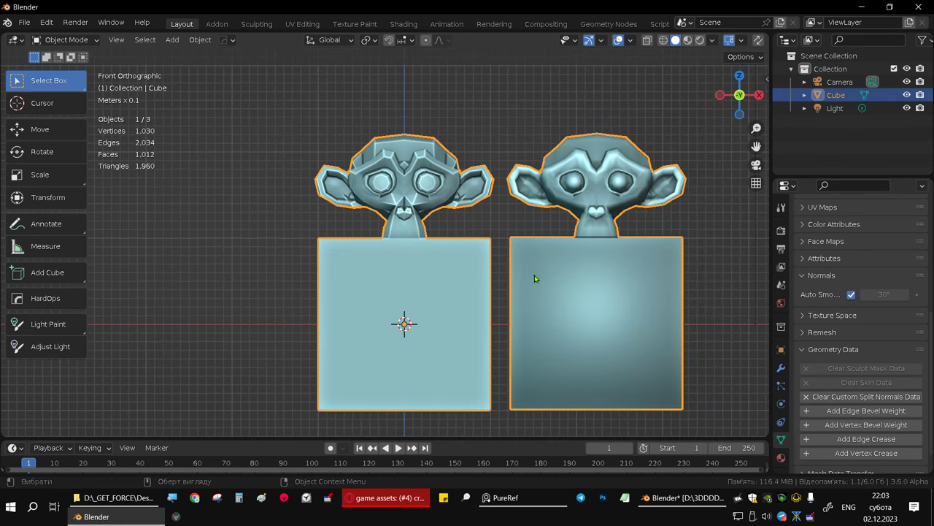
middle_click_drag(611, 271, 555, 329)
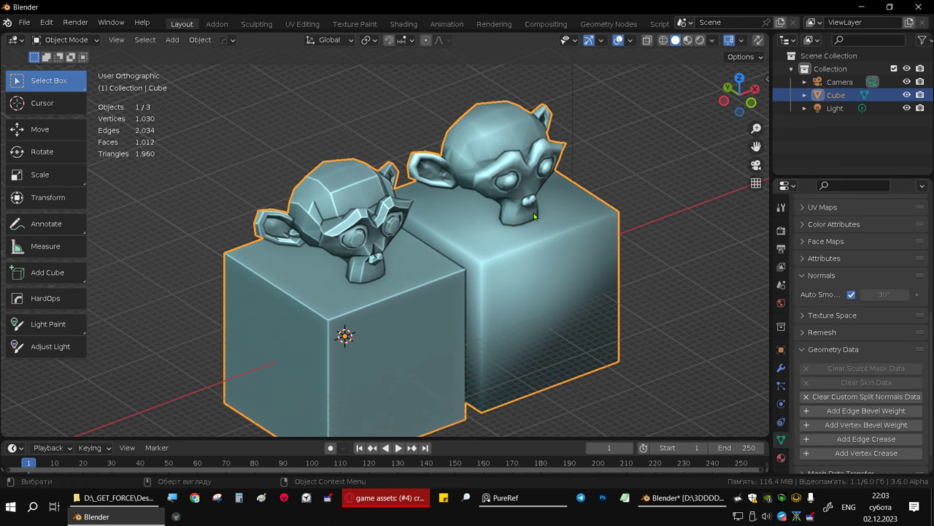
mouse_move(534, 216)
middle_mouse_down()
mouse_move(480, 223)
mouse_move(636, 210)
middle_mouse_up()
Step: Inspect the mesh in Edit Mode with edge select, then return to Object Mode in front view
key("Tab")
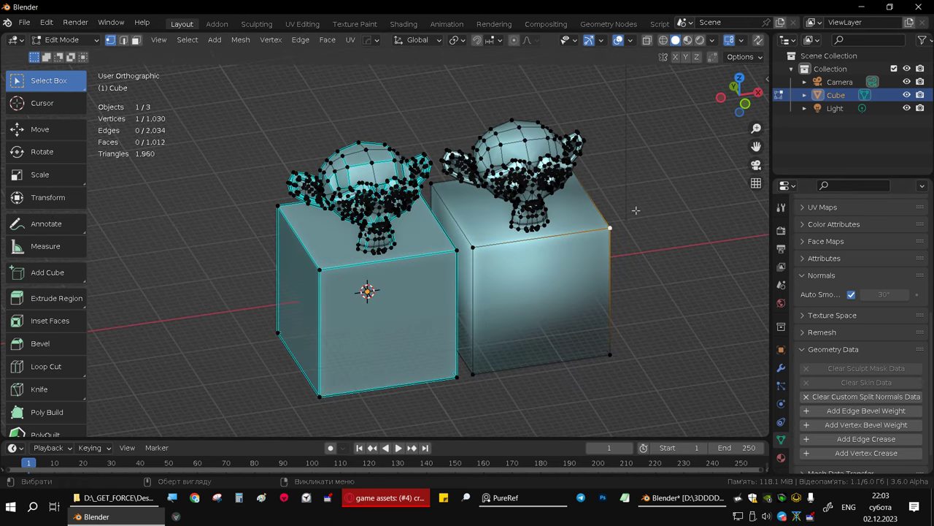
key("2")
scroll(540, 175, "up", 2)
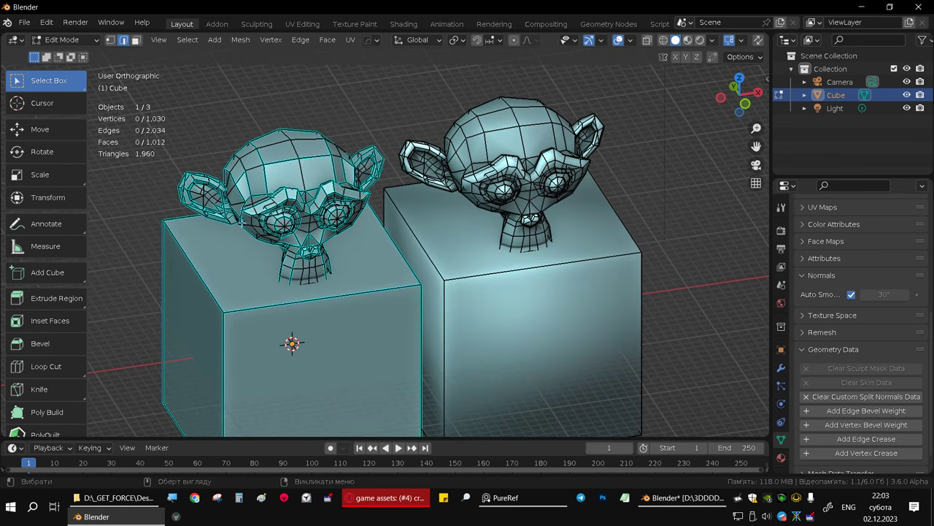
middle_click_drag(310, 234, 409, 241)
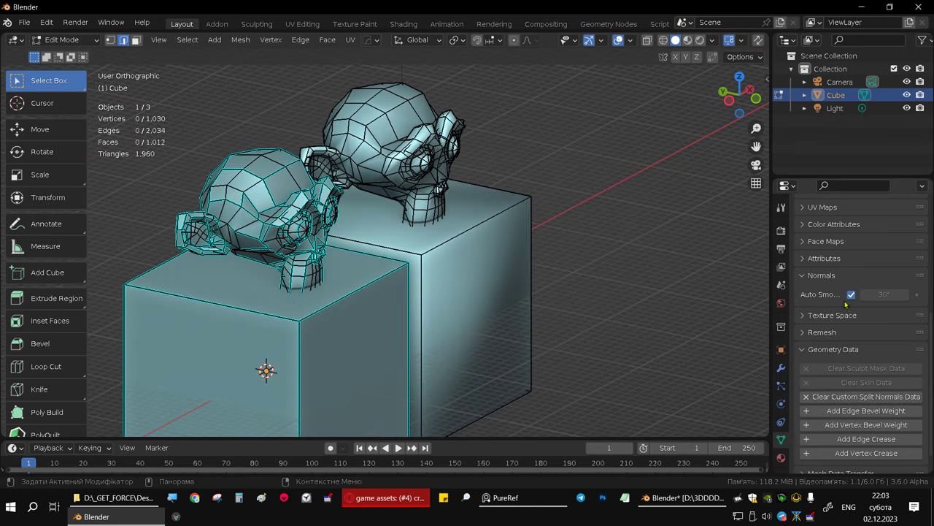
mouse_move(573, 292)
middle_mouse_down()
mouse_move(657, 270)
mouse_move(388, 302)
mouse_move(425, 265)
middle_mouse_up()
key("Tab")
scroll(442, 299, "down", 3)
key("KP_1")
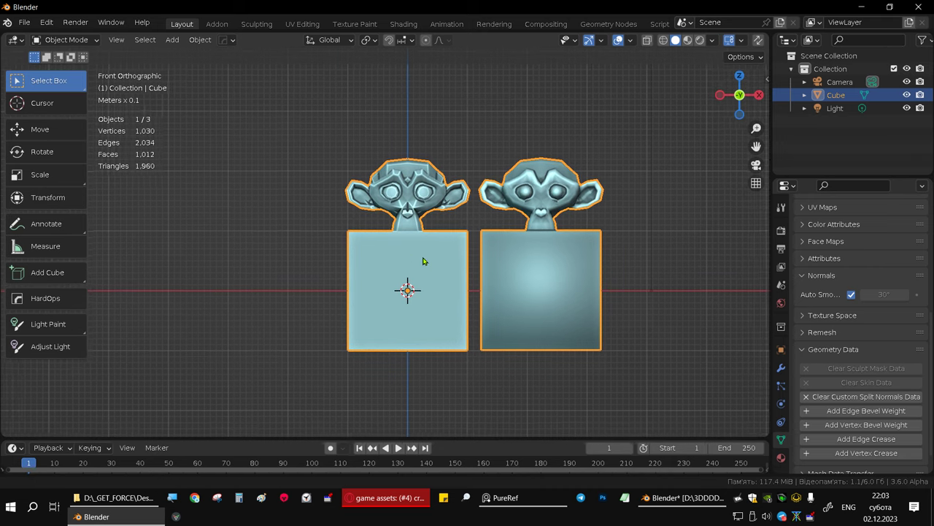
Step: Select the whole right monkey mesh, duplicate it, then cancel and undo the copy
key("Tab")
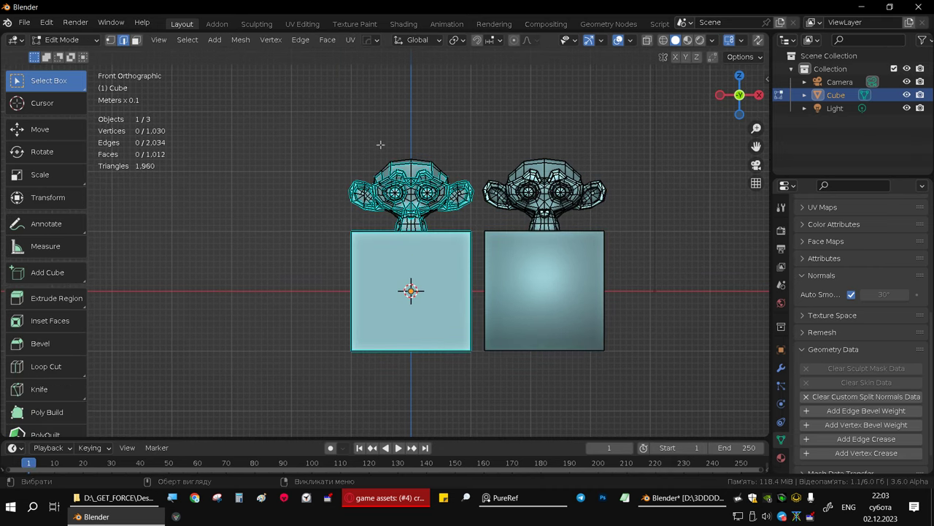
left_click_drag(507, 145, 645, 348)
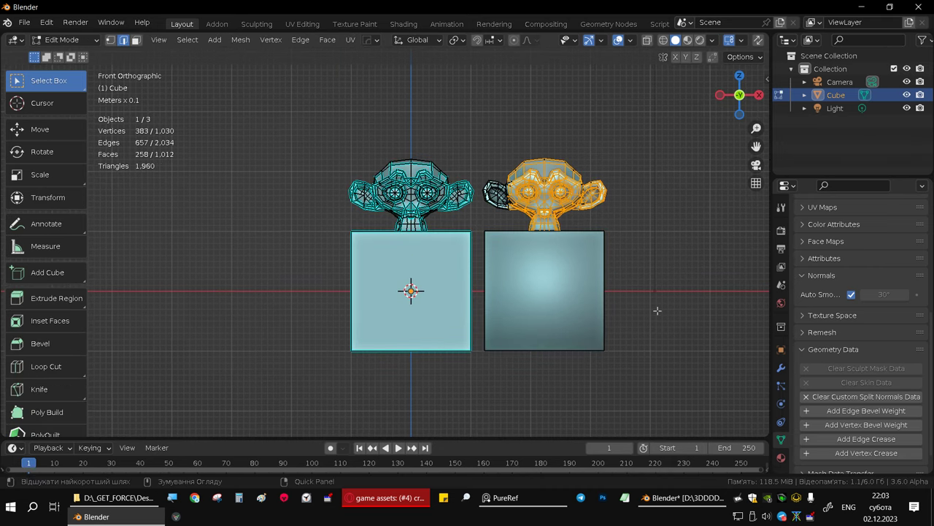
key("ctrl+l")
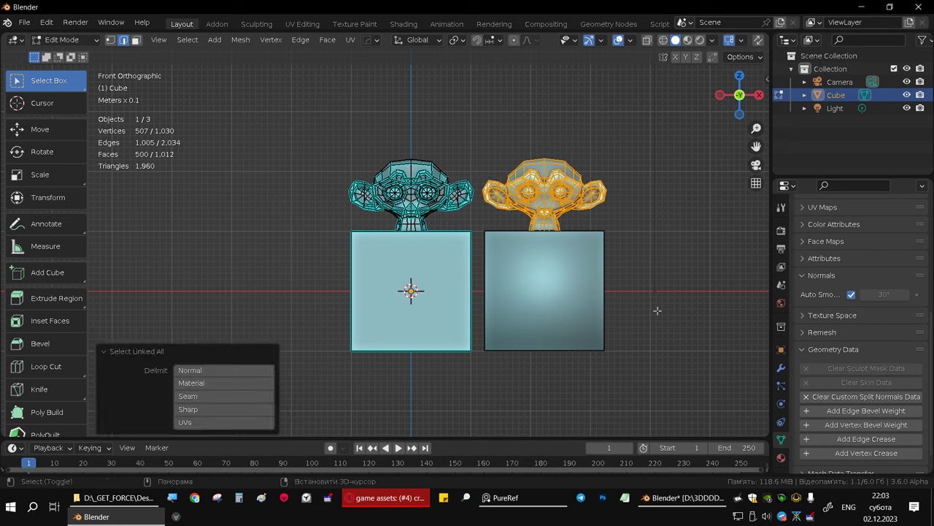
key("shift+d")
right_click(646, 301)
key("ctrl+z")
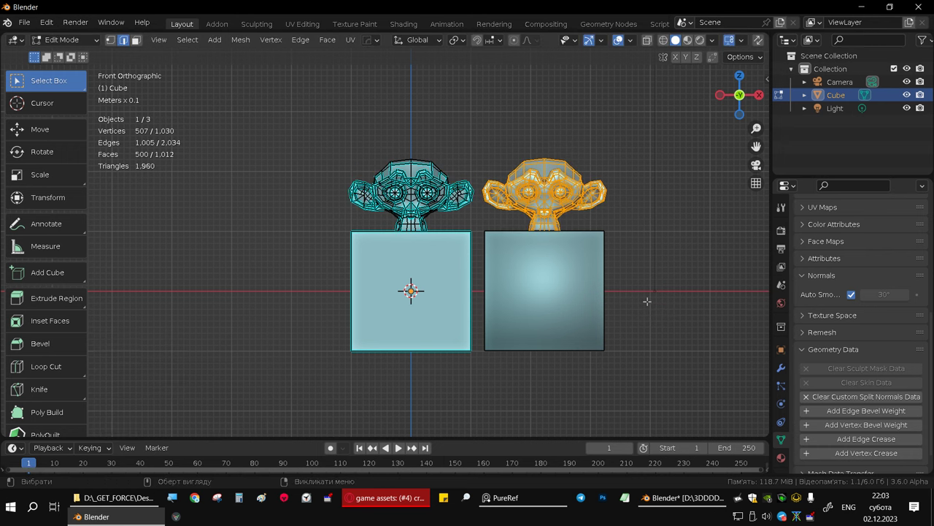
Step: In wireframe, duplicate the right monkey and box to the left and separate it into its own object
left_click(581, 219)
key("shift+z")
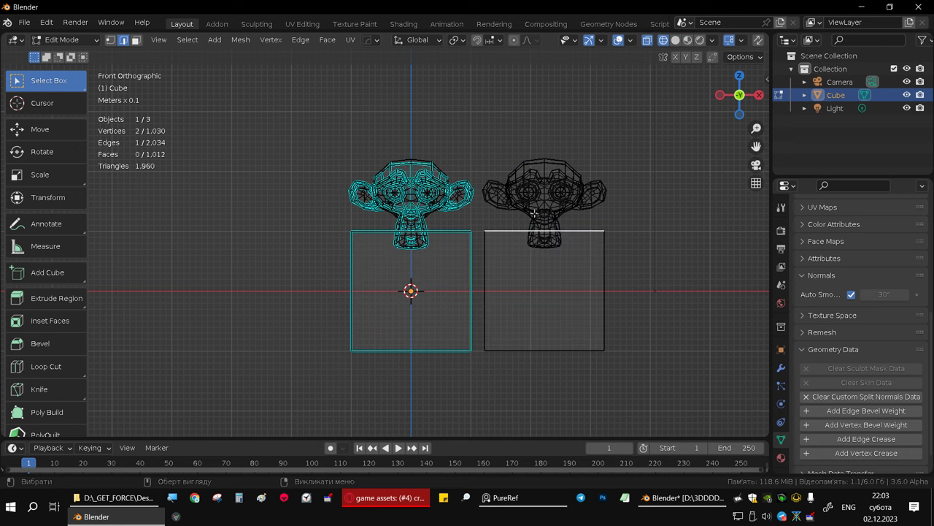
left_click_drag(508, 123, 658, 317)
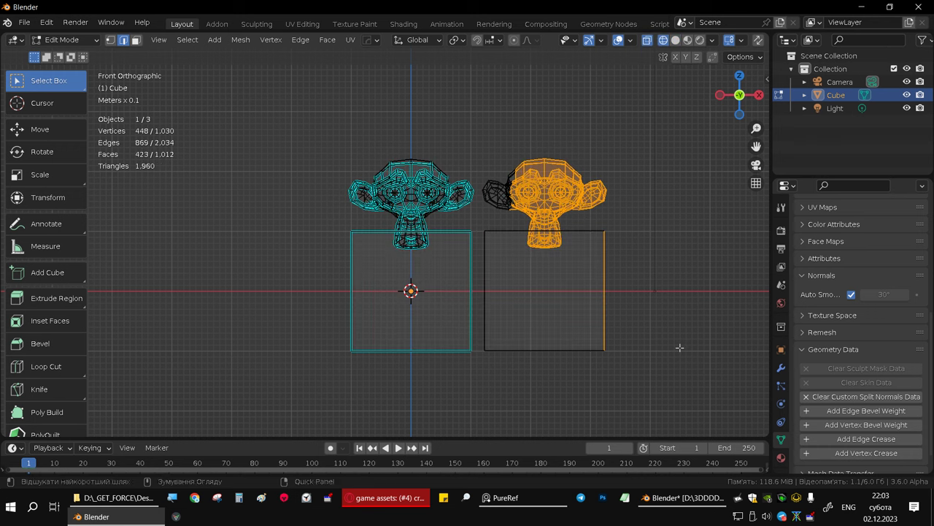
key("ctrl+l")
key("shift+d")
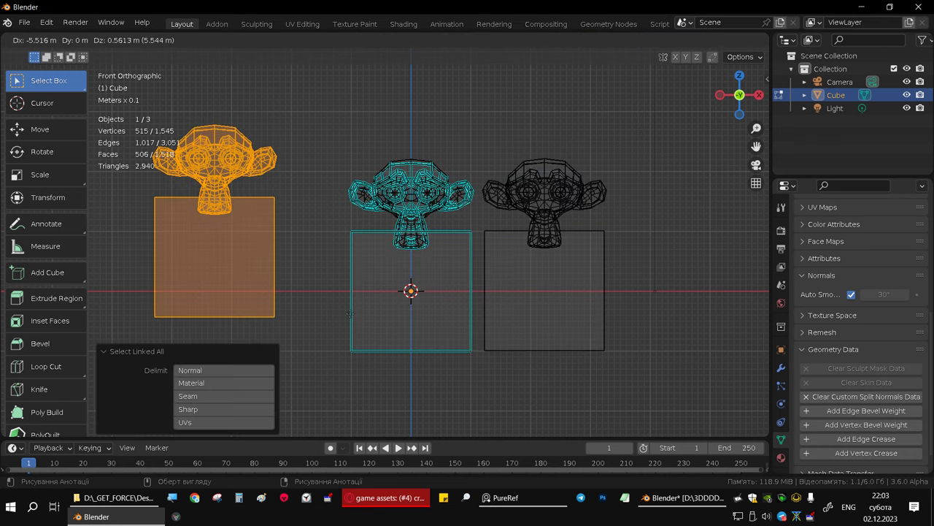
left_click(389, 346)
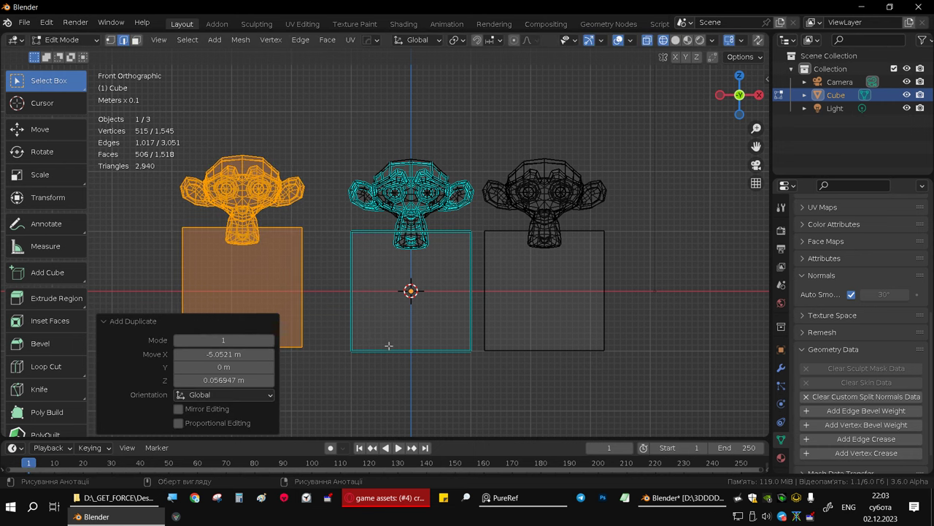
key("p")
left_click(427, 347)
Step: Switch back to solid shading and Object Mode, and select the left copy Cube.001
key("z")
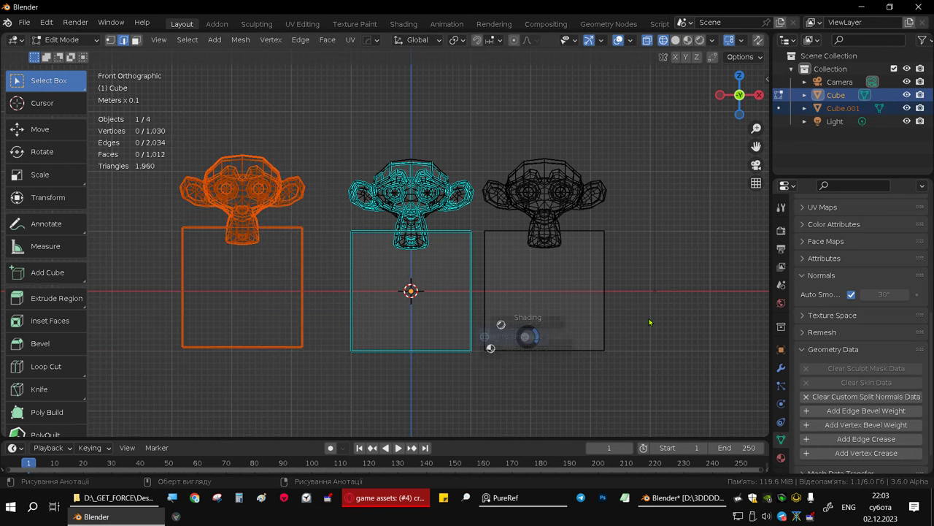
left_click(673, 320)
middle_click_drag(673, 320, 350, 313)
key("Tab")
left_click(350, 312)
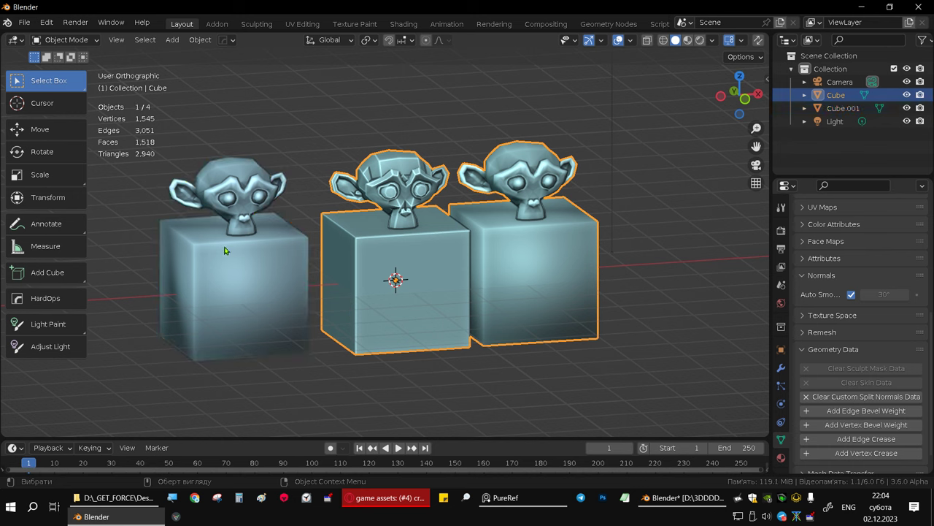
left_click(227, 251)
Step: Add a Subdivision Surface modifier to Cube.001, set to Simple with viewport level 2
left_click(781, 369)
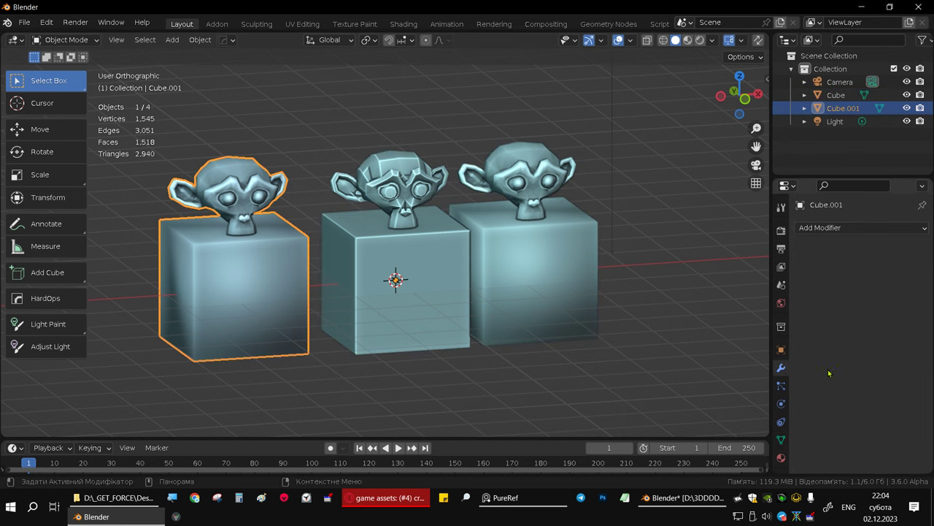
left_click(826, 229)
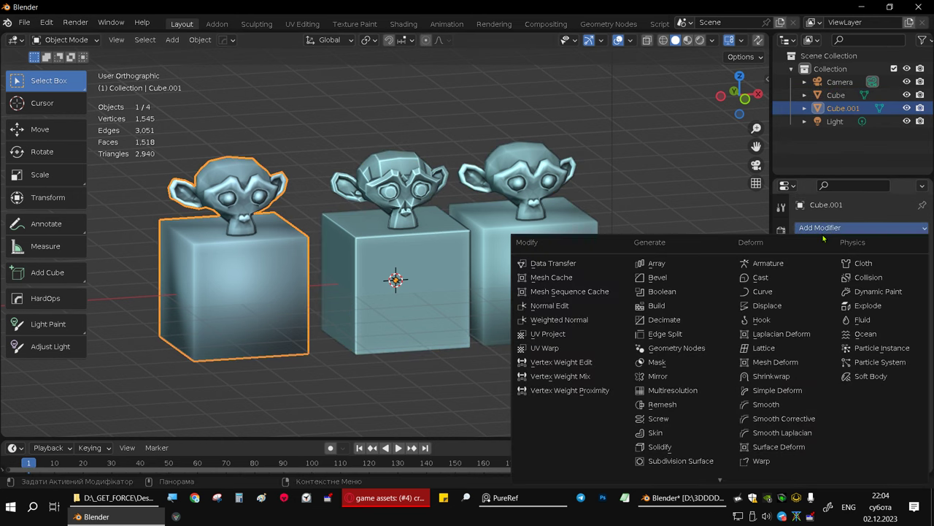
left_click(682, 461)
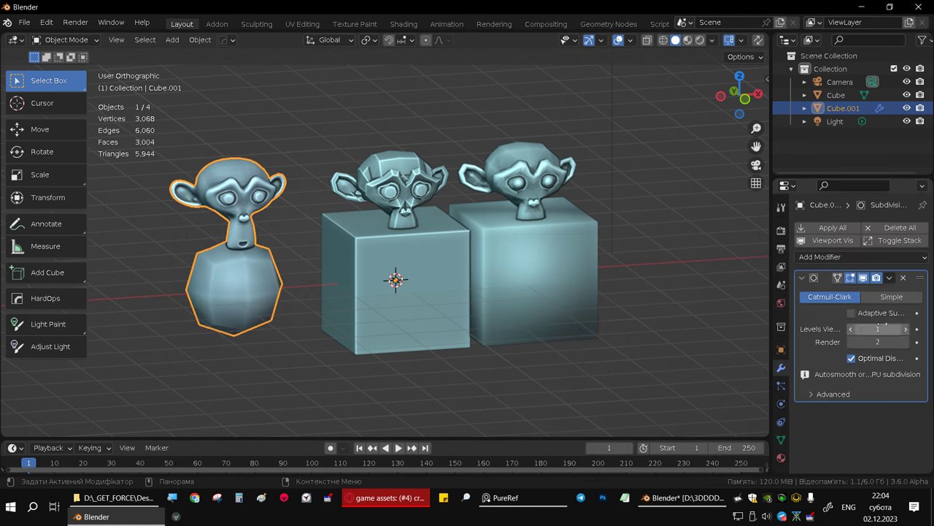
left_click(891, 296)
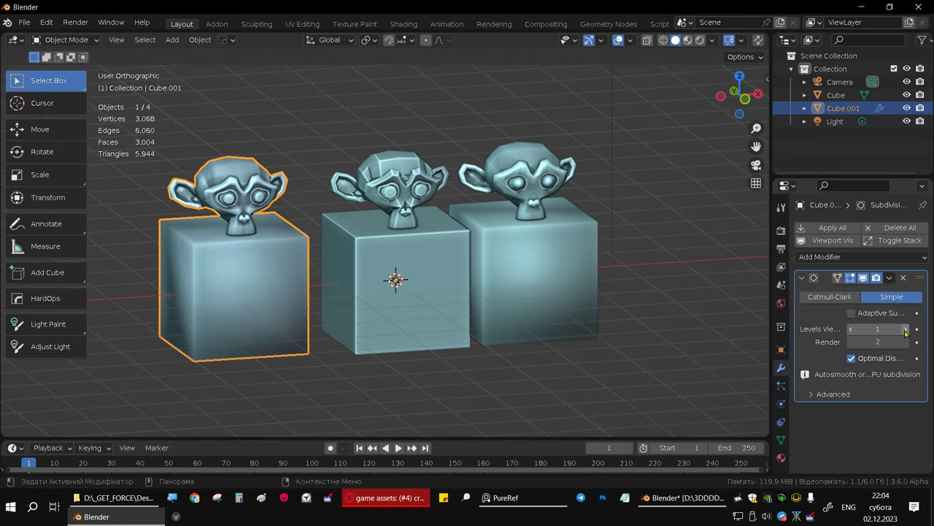
left_click(906, 329)
key("KP_1")
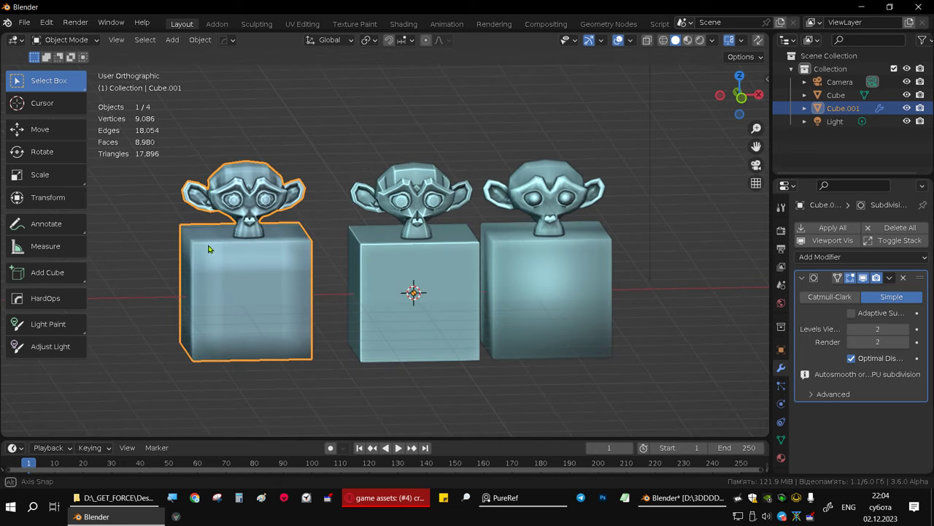
middle_click_drag(211, 252, 317, 285, "shift")
scroll(347, 286, "up", 4)
Step: Add a pair of horizontal loop cuts across the left box in Edit Mode
key("Tab")
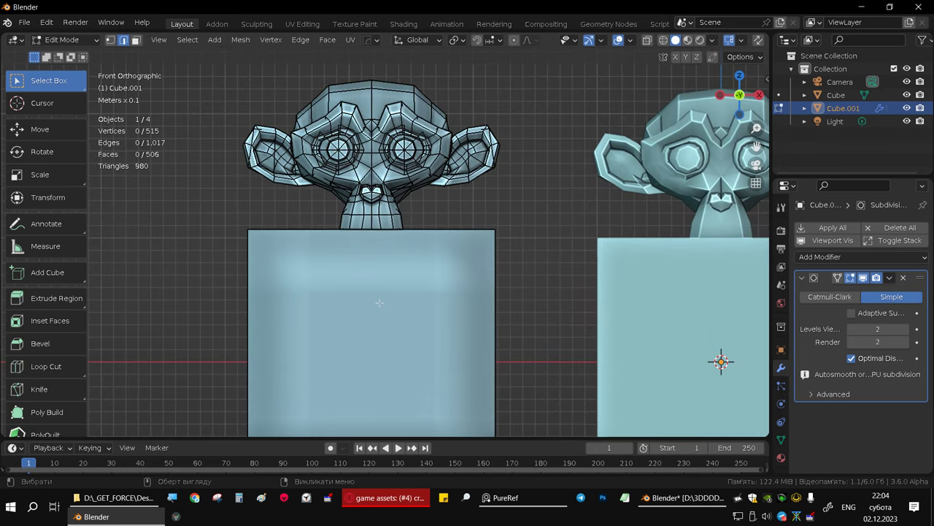
key("ctrl+r")
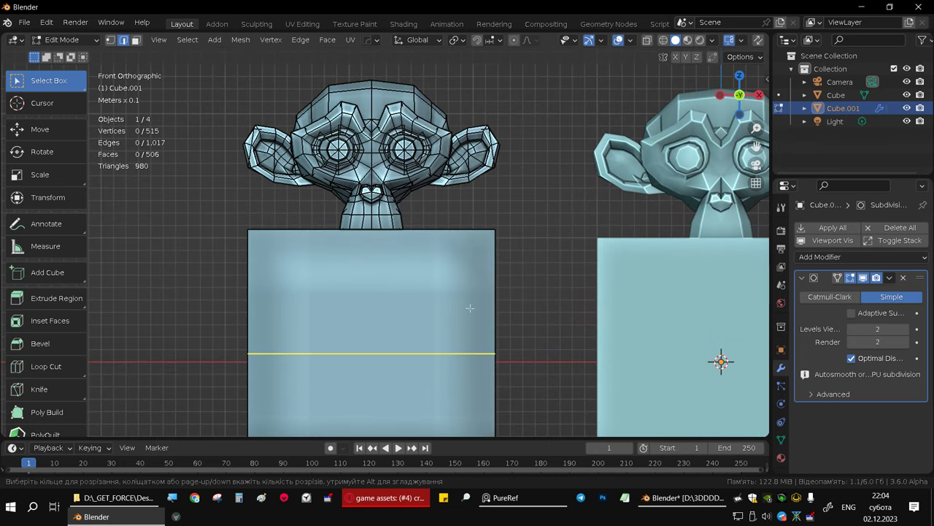
scroll(493, 309, "up", 1)
left_click(498, 311)
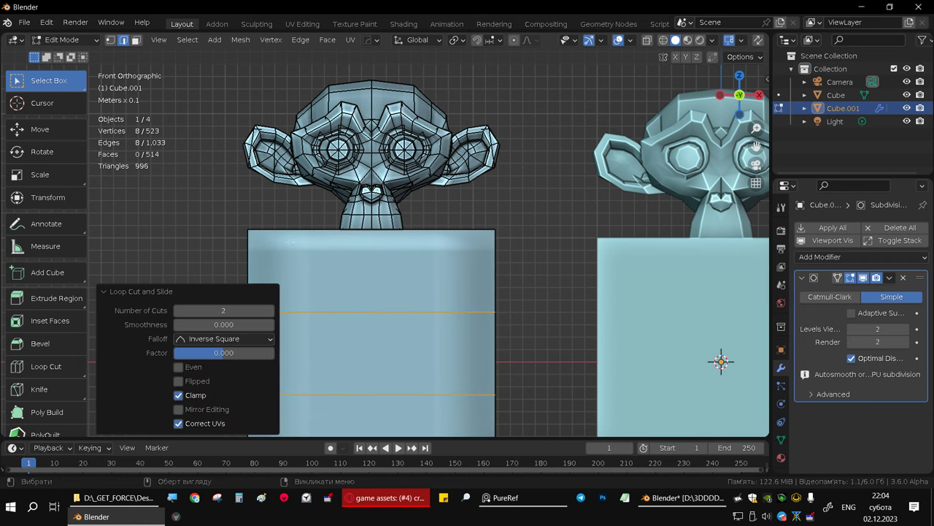
middle_click_drag(498, 310, 461, 243)
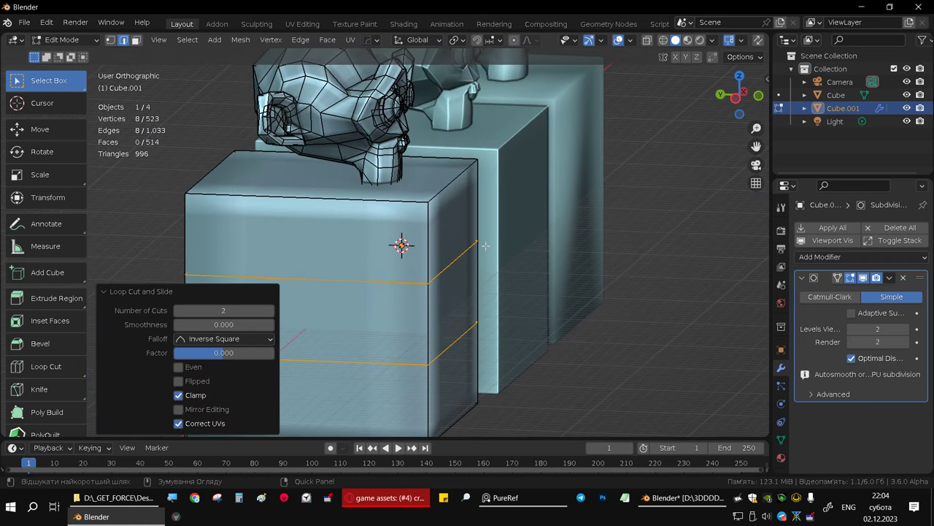
Step: Add paired vertical loop cuts plus one more loop cut, then return to Object Mode
key("ctrl+r")
scroll(389, 219, "up", 3)
scroll(389, 219, "down", 2)
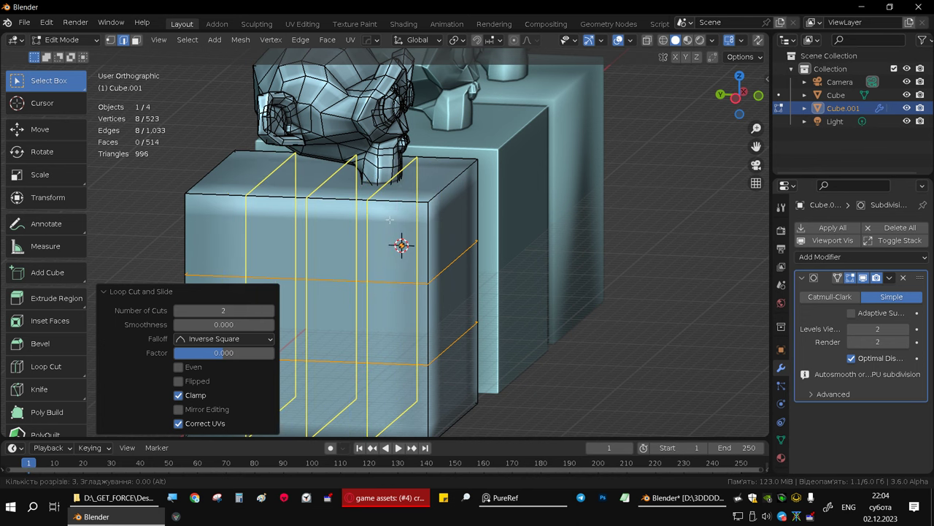
scroll(390, 219, "down", 1)
left_click(390, 219)
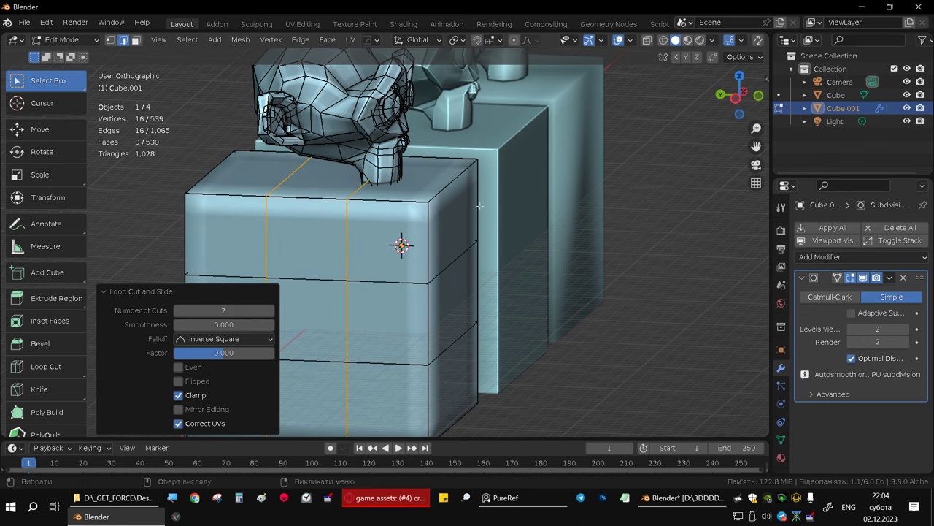
middle_click_drag(479, 206, 381, 219)
key("ctrl+r")
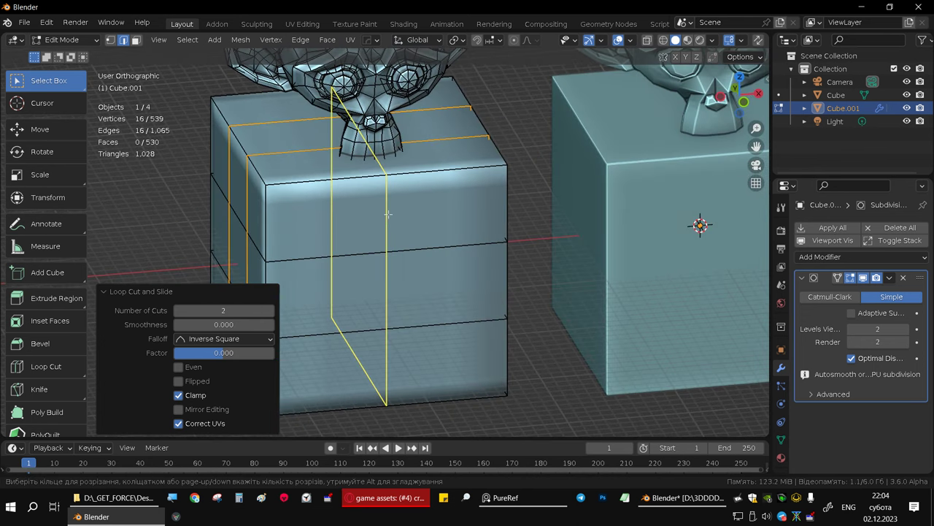
left_click(388, 214)
right_click(387, 213)
key("Tab")
Step: Collapse the first modifier and add a second Subdivision Surface with viewport level 2
middle_click_drag(468, 259, 482, 271)
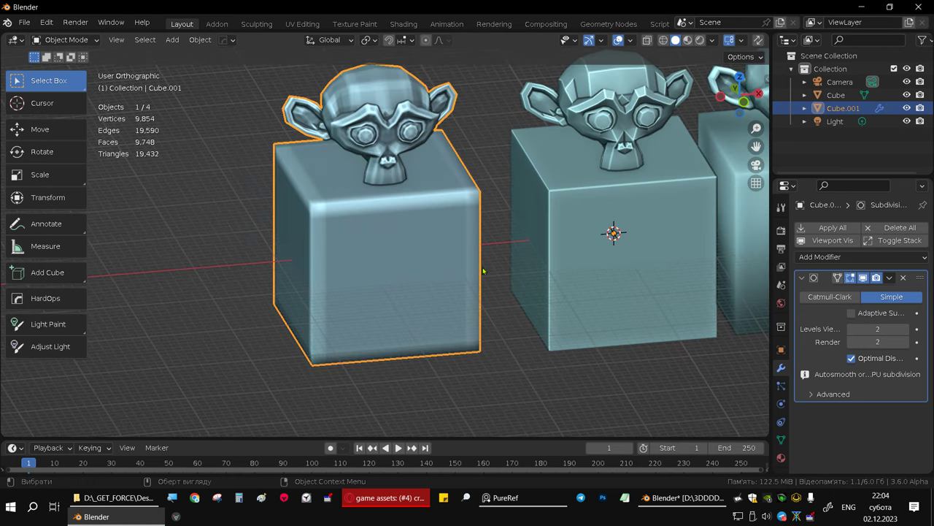
key("KP_1")
scroll(426, 261, "up", 1)
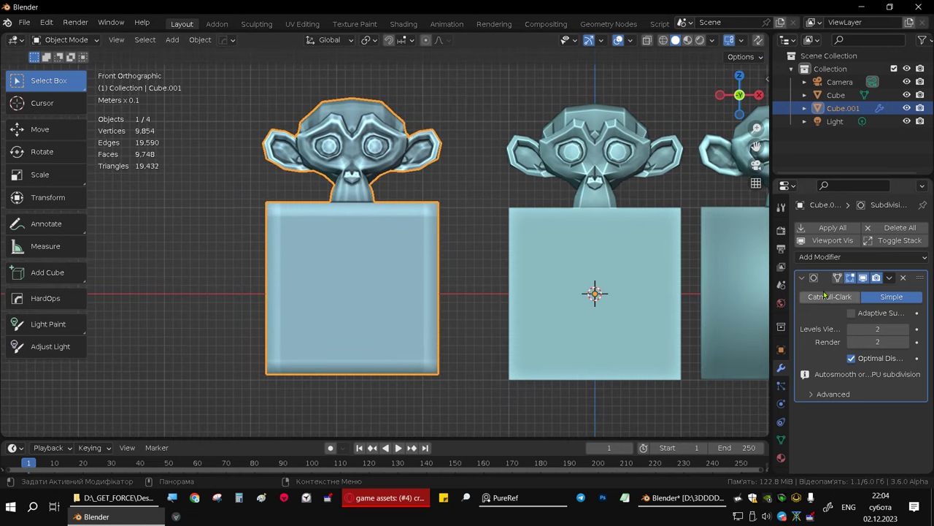
left_click(803, 277)
left_click(815, 259)
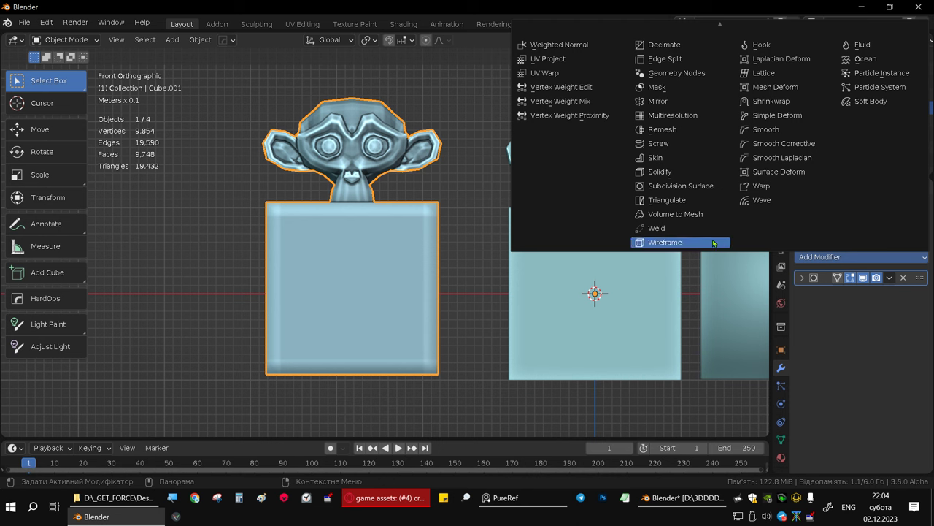
left_click(683, 187)
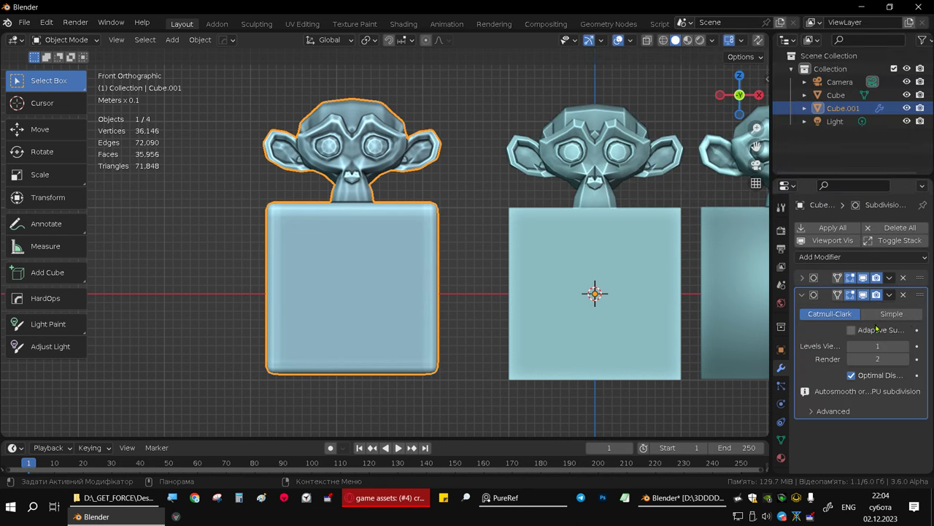
left_click(906, 346)
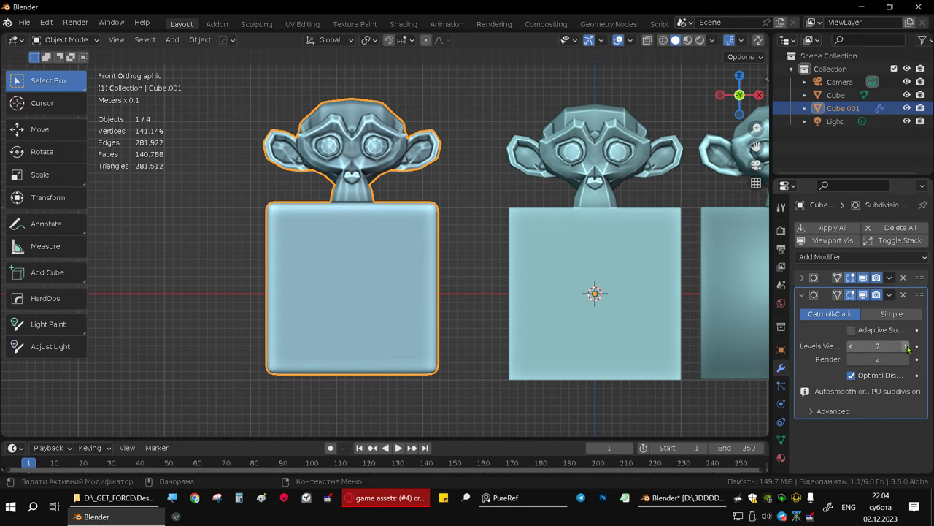
Step: Inspect the smoothed box from several angles, then select the middle and right models
left_click(471, 210)
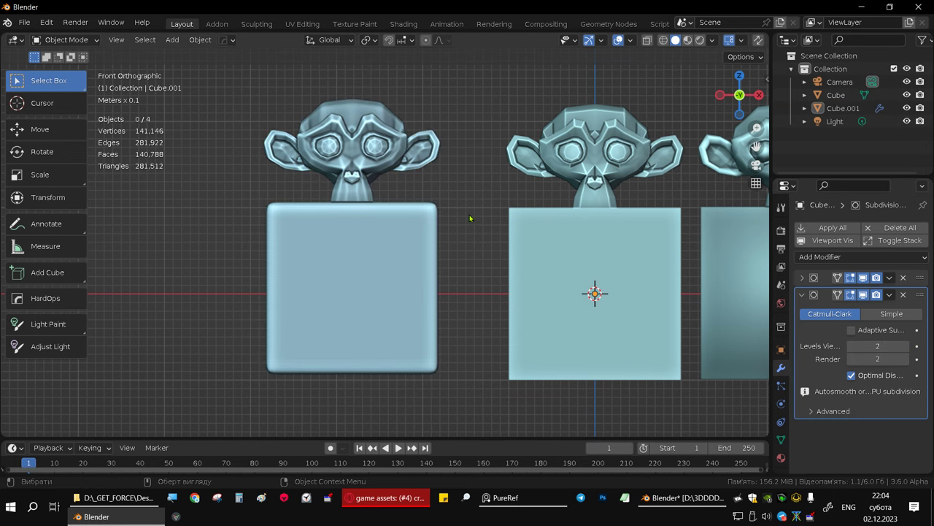
middle_click_drag(469, 215, 335, 213)
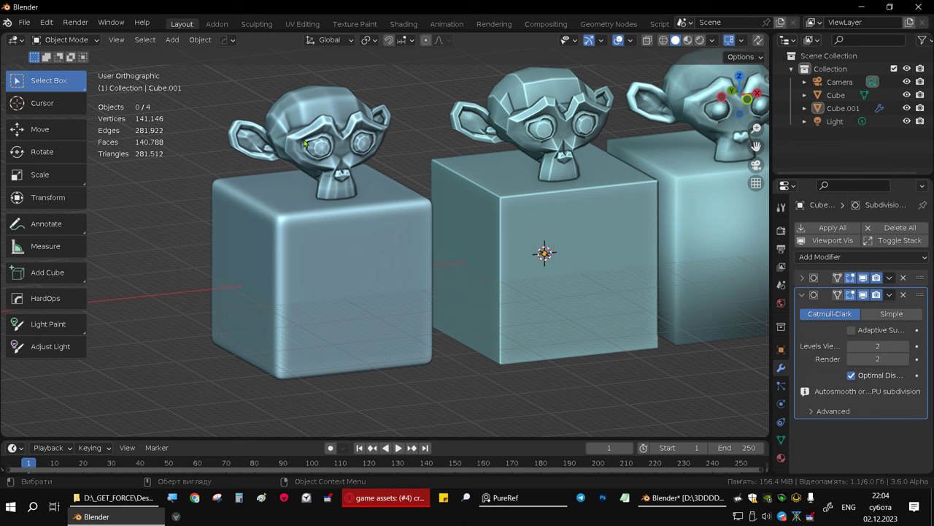
mouse_move(305, 144)
middle_mouse_down()
mouse_move(309, 246)
mouse_move(495, 219)
mouse_move(503, 227)
middle_mouse_up()
scroll(496, 216, "down", 1)
scroll(498, 214, "down", 3)
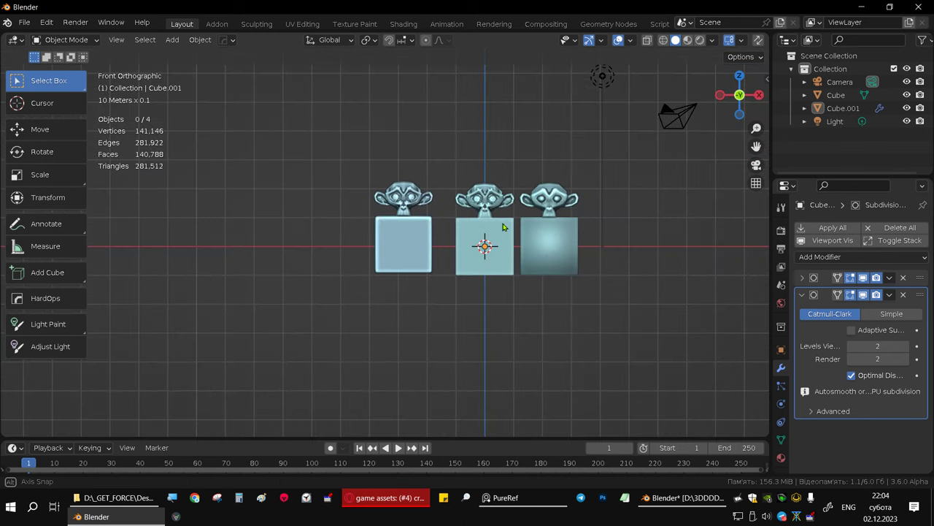
scroll(526, 238, "up", 1)
scroll(548, 248, "up", 4)
middle_click_drag(548, 248, 453, 246, "shift")
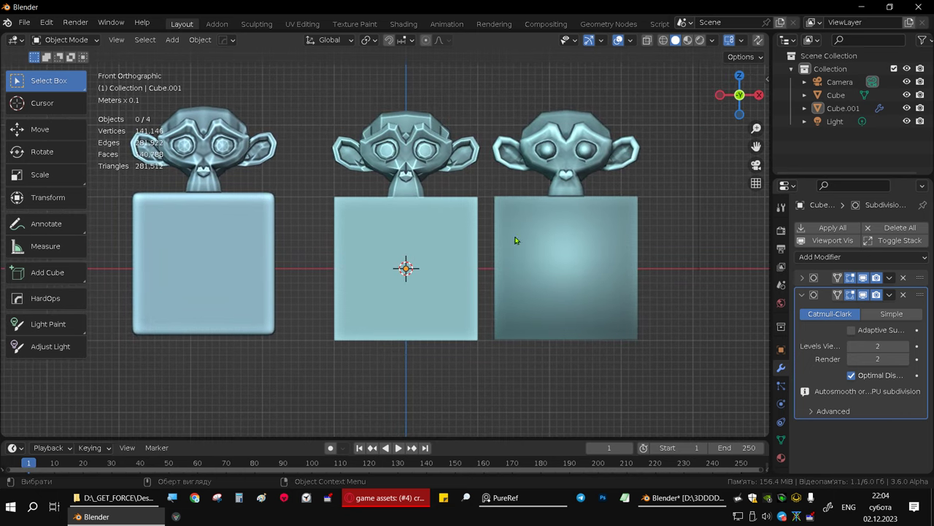
left_click(555, 246)
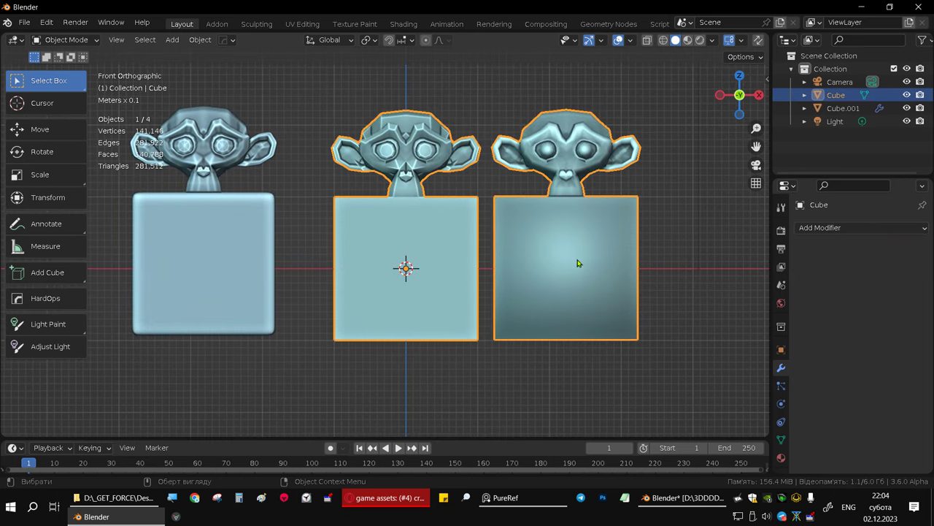
Step: Create a new material for Cube and switch the viewport to Material Preview
left_click(782, 457)
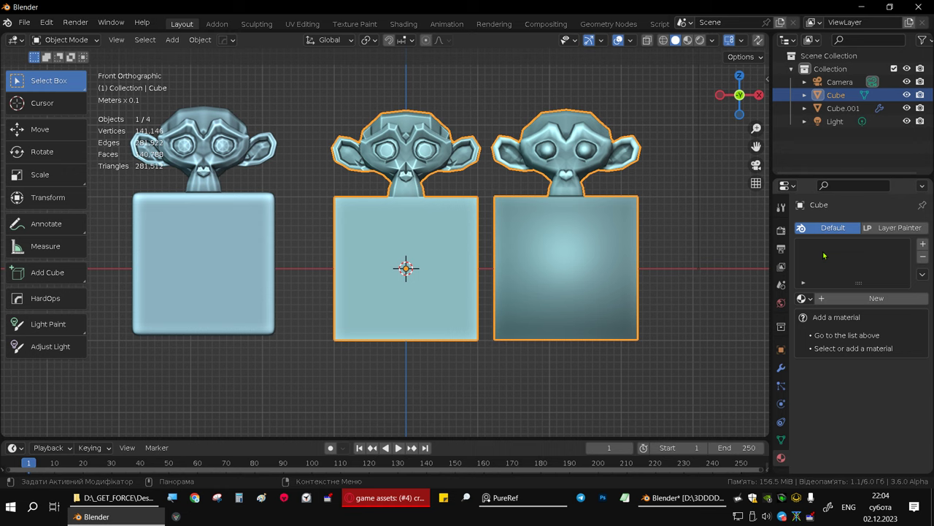
left_click(851, 297)
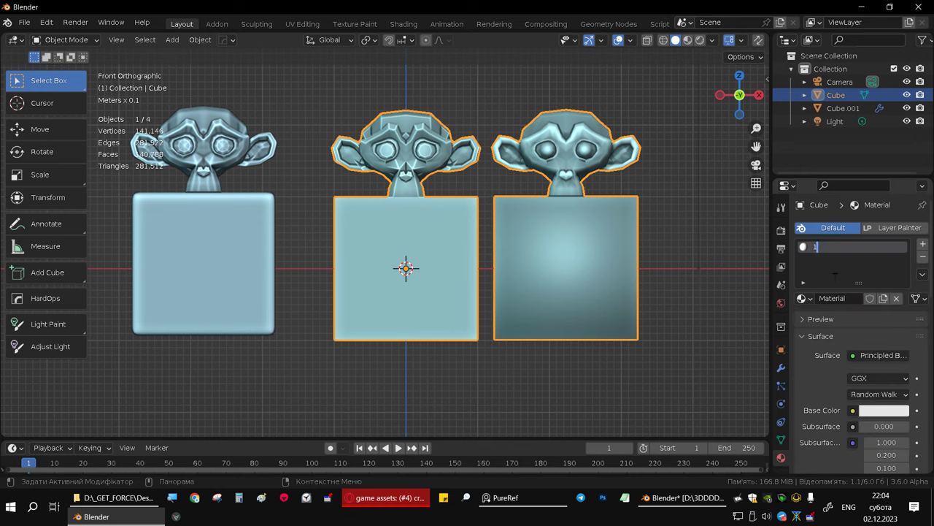
left_click(687, 40)
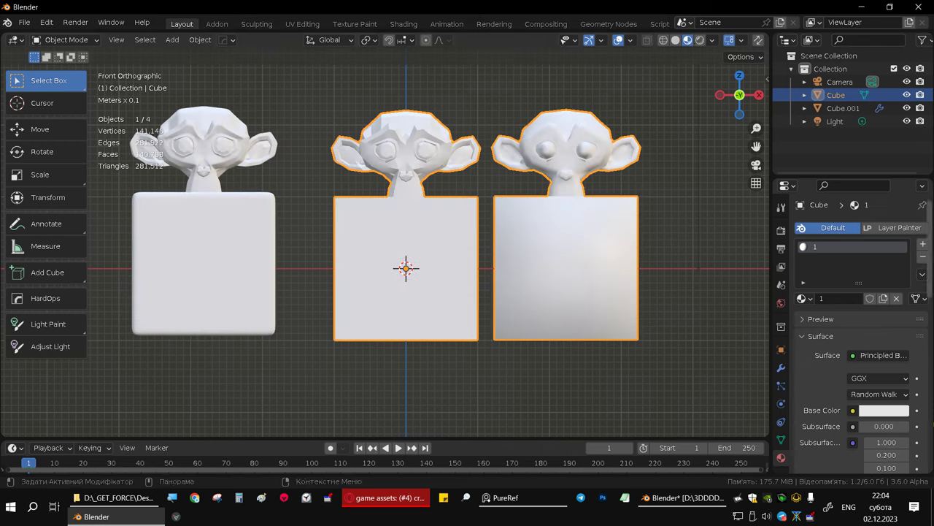
Step: Set the material's base colour to red and assign material 1 to the left monkey-cube
left_click(884, 417)
left_click(902, 273)
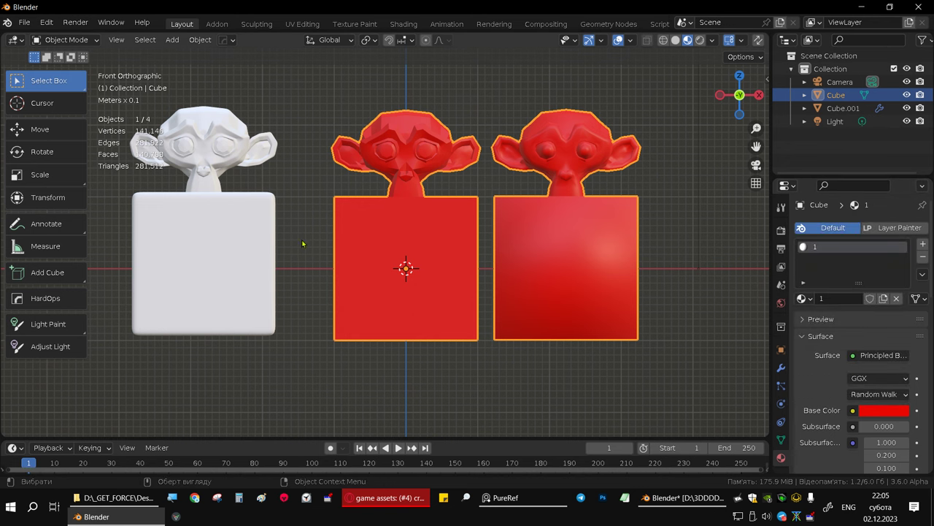
left_click(224, 234)
left_click(805, 298)
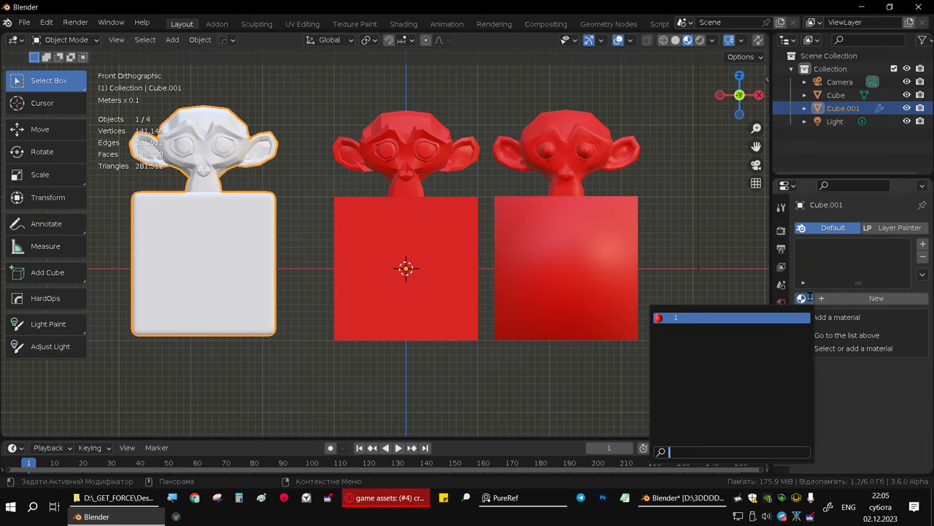
left_click(729, 317)
mouse_move(430, 200)
middle_mouse_down()
mouse_move(471, 223)
mouse_move(567, 218)
mouse_move(440, 247)
mouse_move(555, 223)
middle_mouse_up()
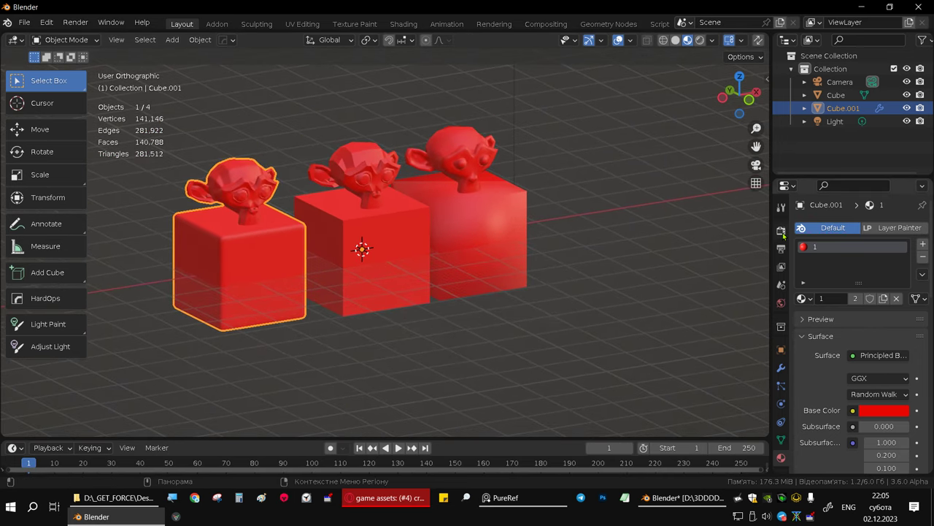
Step: Switch the render engine to Eevee and back to Cycles, then return to the front view
left_click(781, 230)
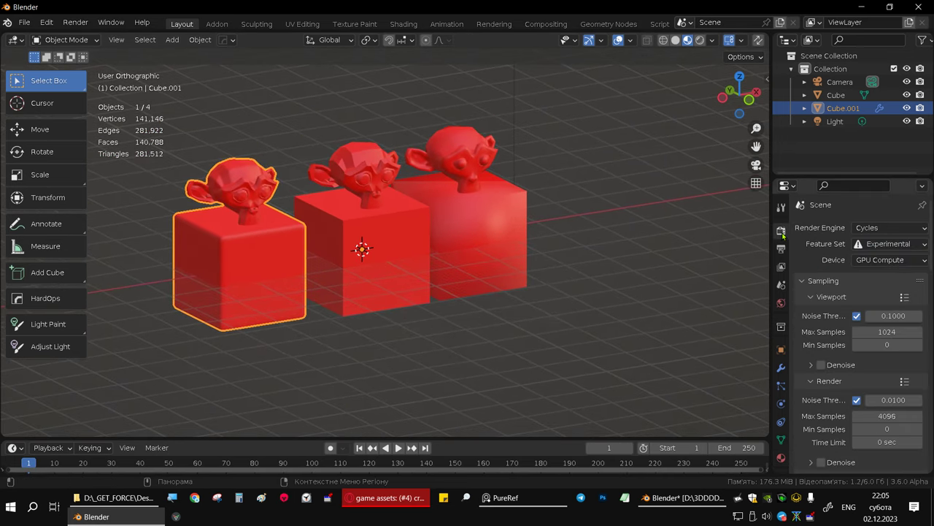
left_click(873, 233)
left_click(868, 245)
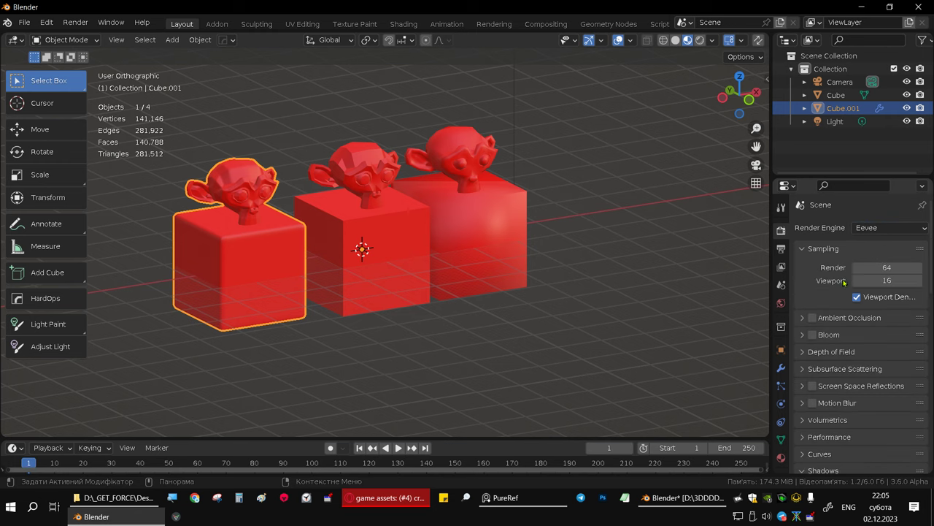
left_click_drag(832, 178, 839, 153)
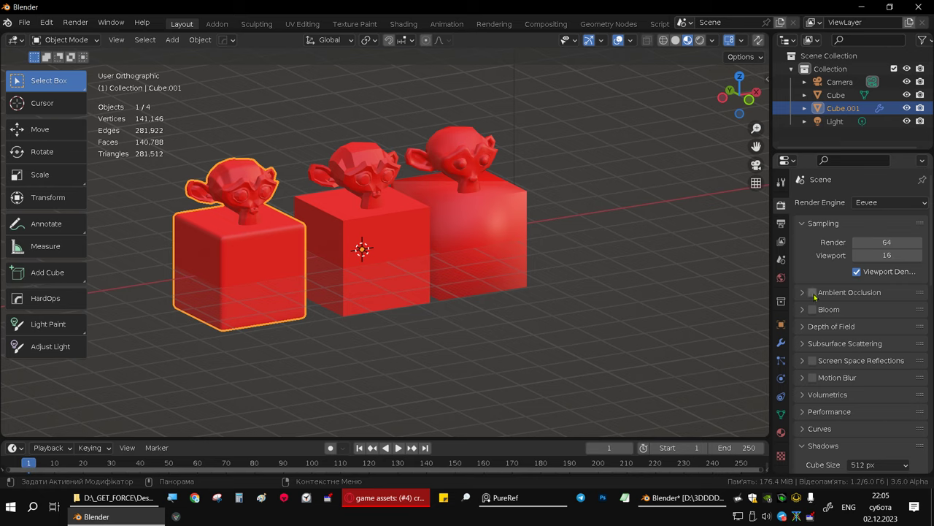
left_click(867, 207)
left_click(864, 250)
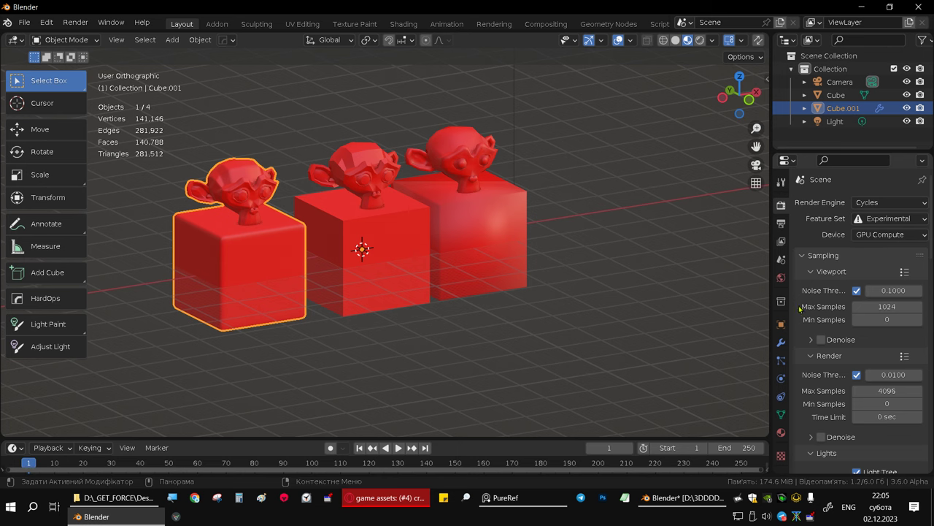
key("KP_1")
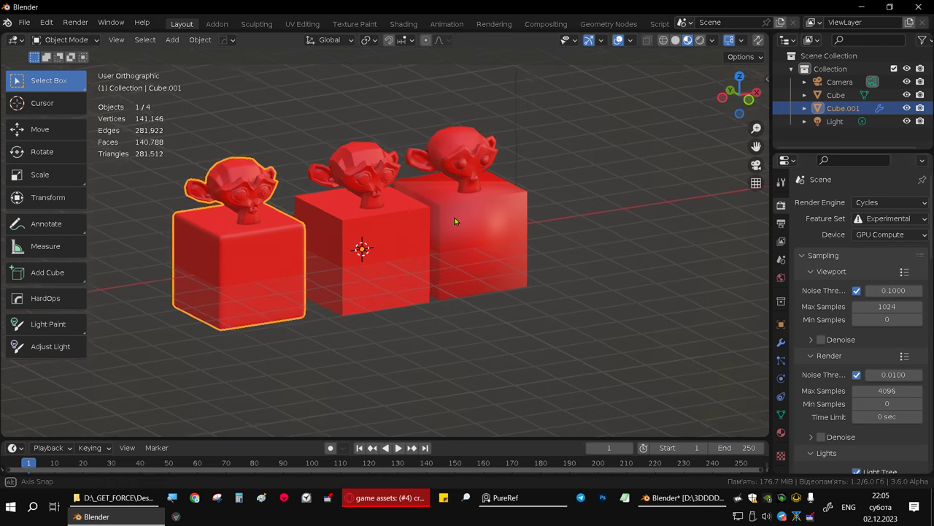
left_click(469, 226)
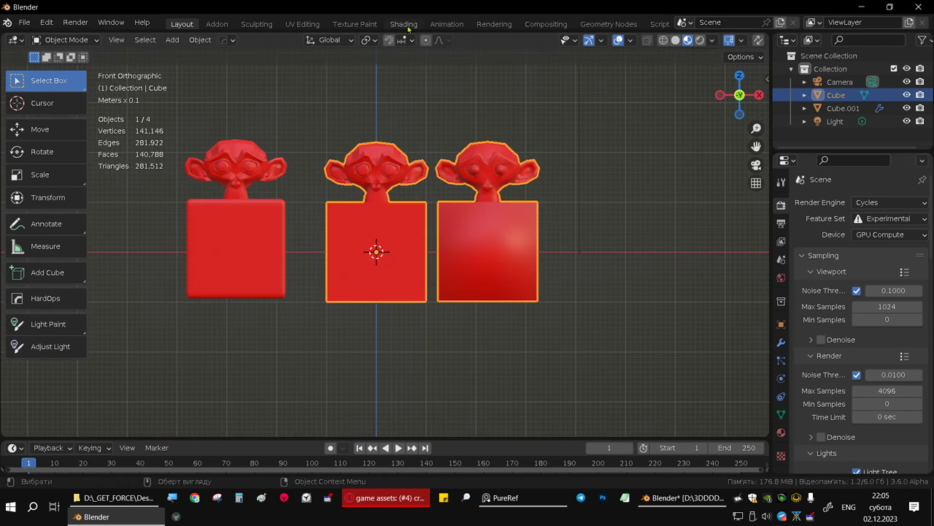
Step: Open the Shading workspace, resize its areas, and move material 1's nodes left to make room
left_click(404, 24)
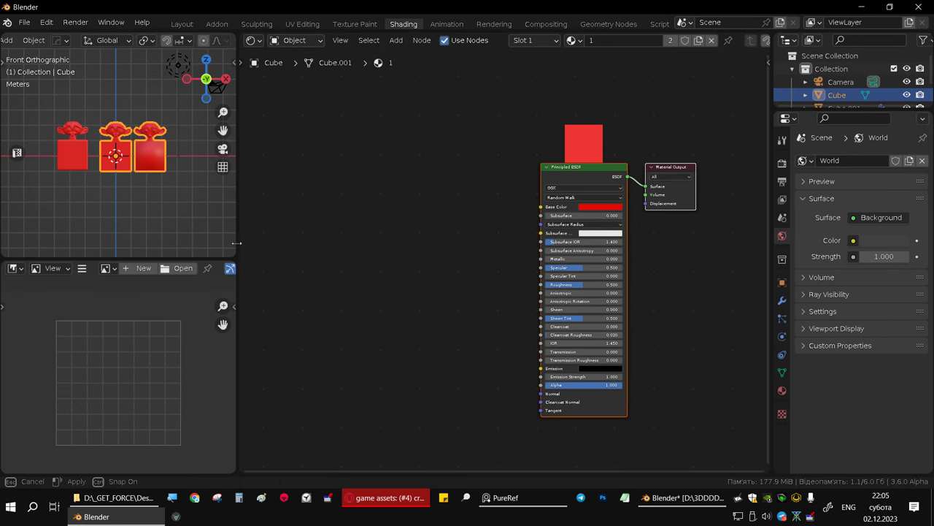
mouse_move(237, 242)
left_mouse_down()
mouse_move(292, 242)
mouse_move(244, 334)
left_mouse_up()
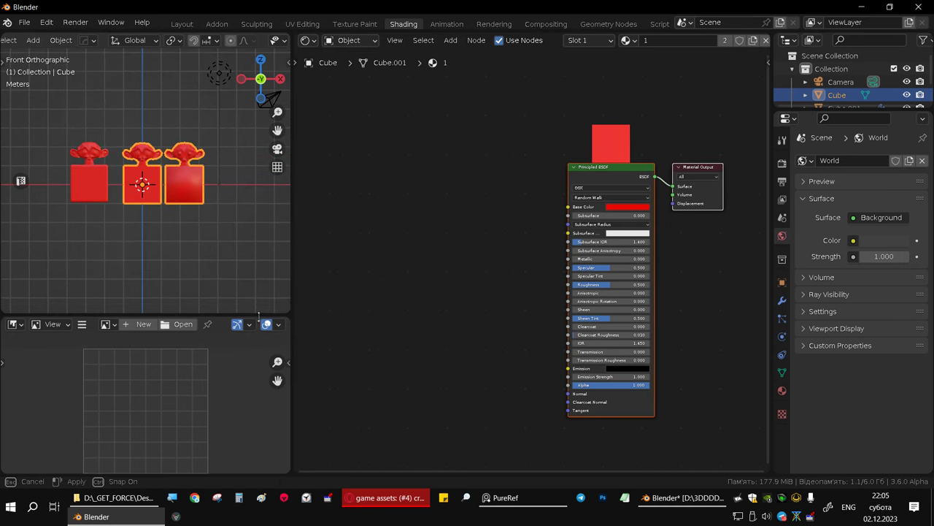
scroll(176, 195, "up", 6)
mouse_move(203, 176)
middle_mouse_down()
mouse_move(196, 201)
mouse_move(254, 218)
middle_mouse_up()
mouse_move(444, 180)
middle_mouse_down()
mouse_move(457, 194)
mouse_move(465, 241)
mouse_move(440, 230)
middle_mouse_up()
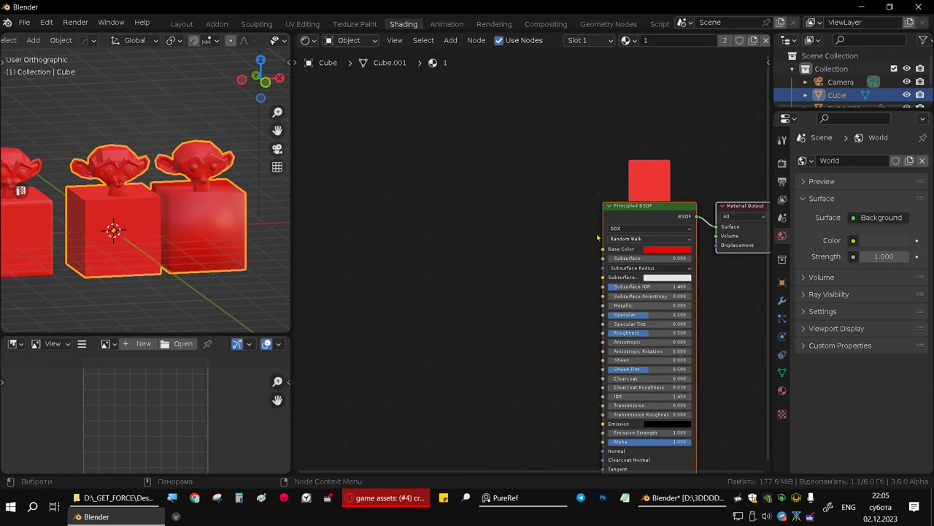
left_click_drag(641, 209, 515, 196)
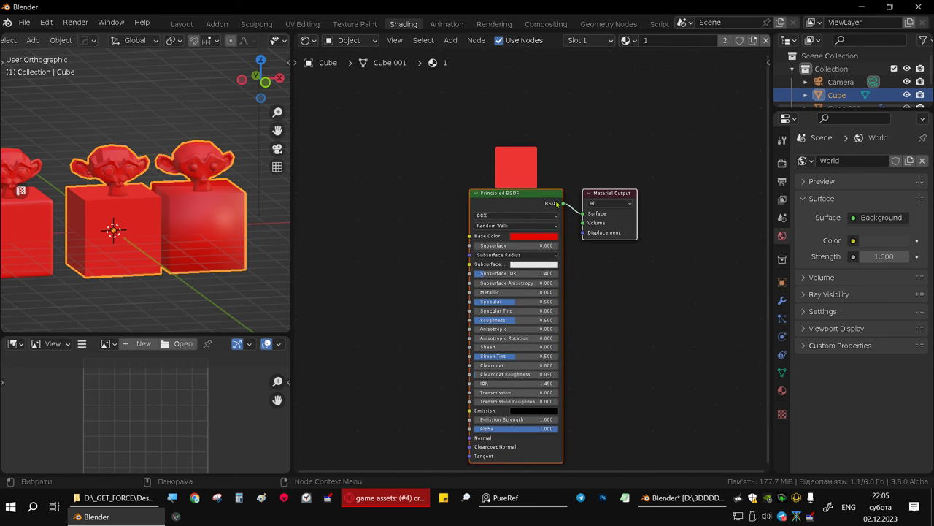
left_click_drag(515, 196, 551, 198)
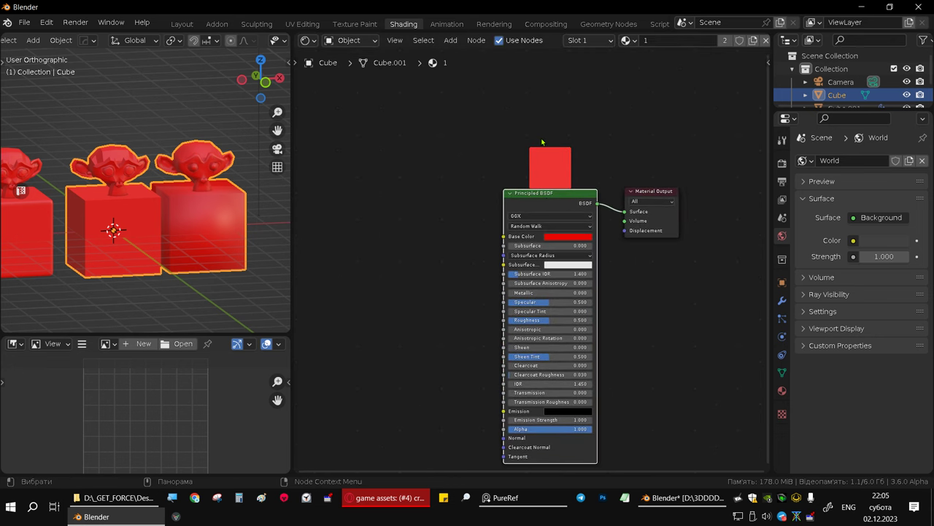
middle_click_drag(545, 170, 620, 176)
Step: Add a Geometry node and wire its Position output to the Material Output
key("shift+a")
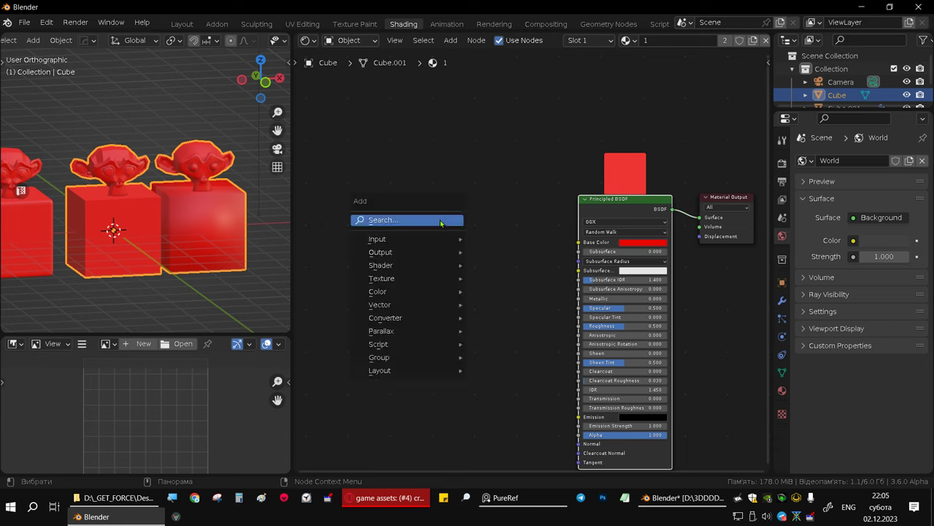
left_click(431, 218)
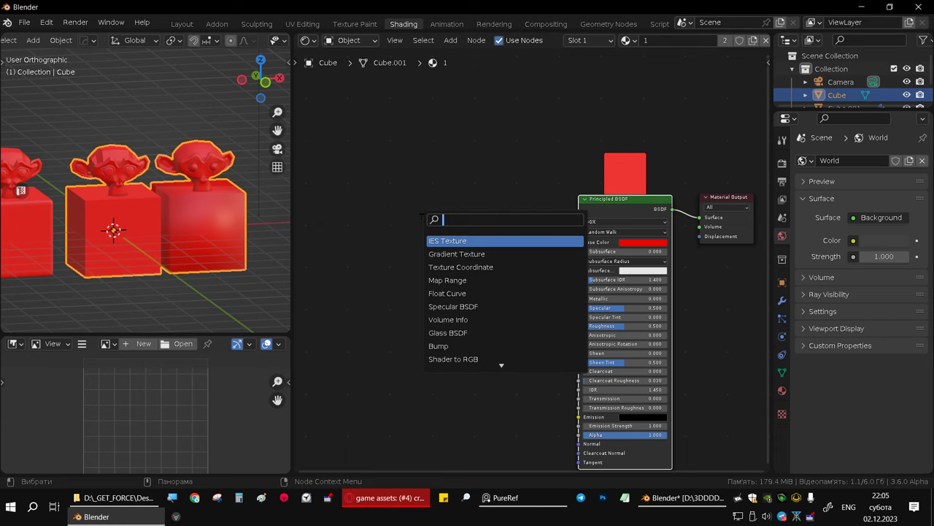
type("geom")
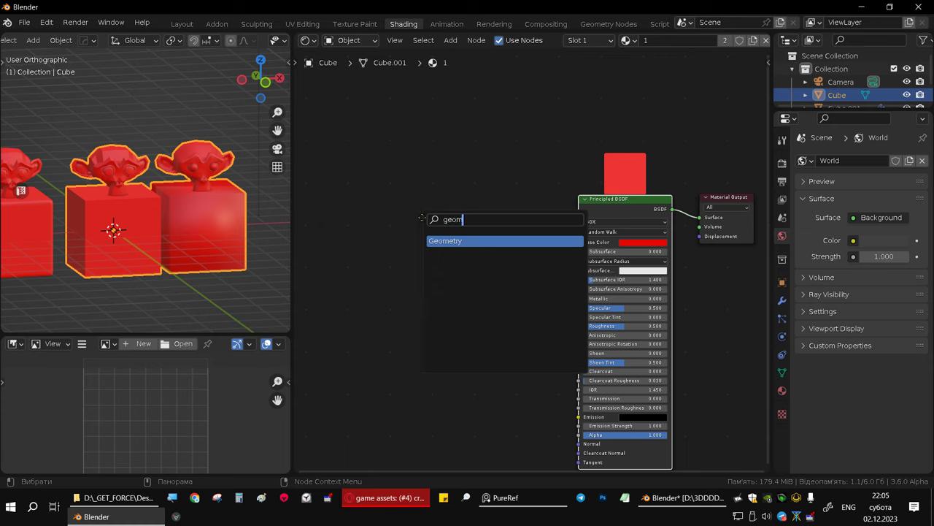
key("Return")
left_click(413, 241)
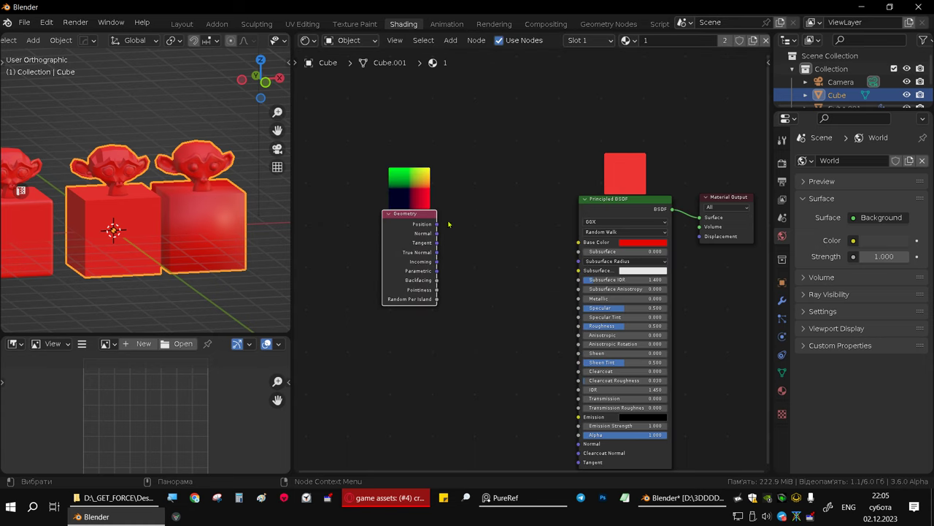
left_click(400, 216, "ctrl+shift")
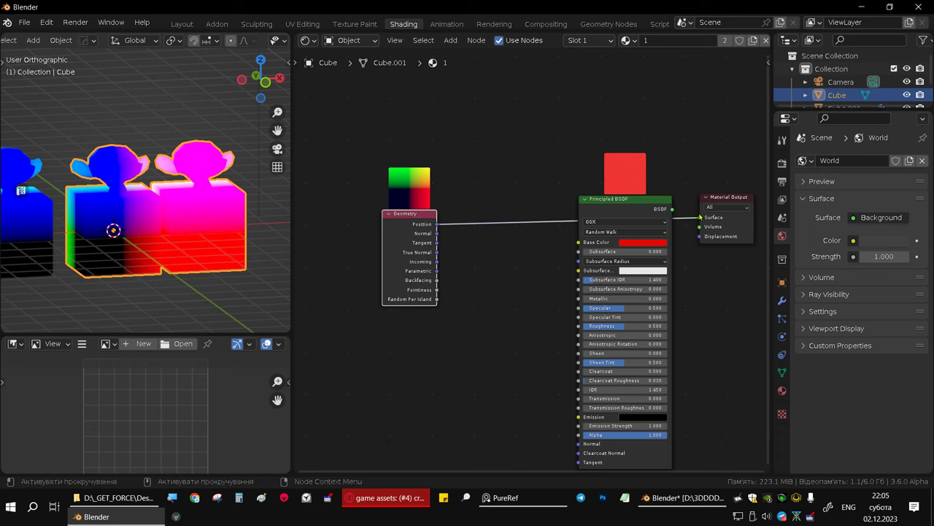
left_click_drag(743, 202, 725, 122)
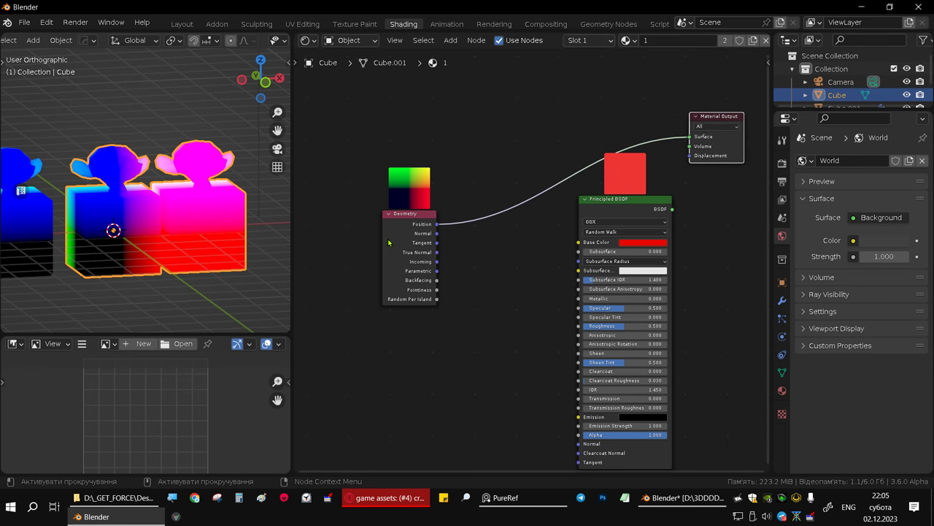
scroll(406, 260, "up", 2)
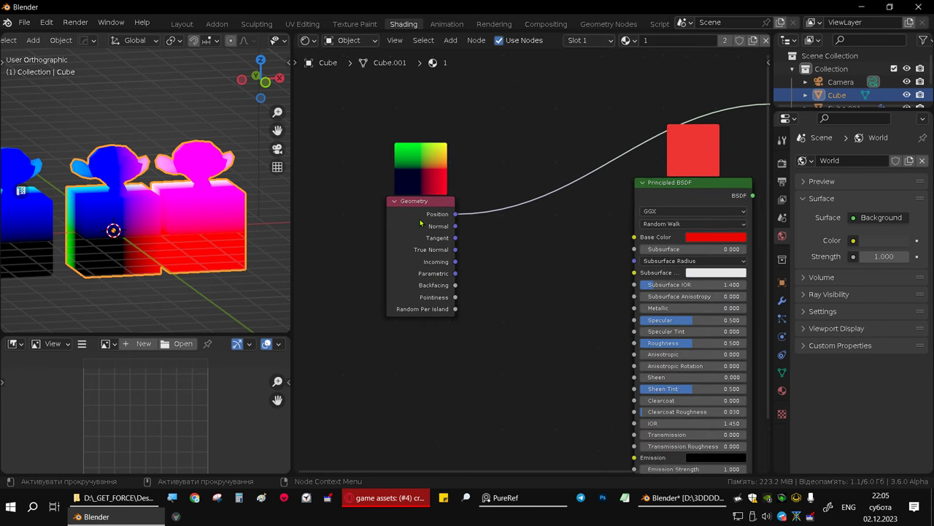
Step: Preview the Geometry outputs in turn through Backfacing, Pointiness and Random Per Island
left_click(419, 222, "ctrl+shift")
left_click(419, 222, "ctrl+shift")
left_click(418, 222, "ctrl+shift")
left_click(417, 222, "ctrl+shift")
left_click(417, 222, "ctrl+shift")
left_click(417, 222, "ctrl+shift")
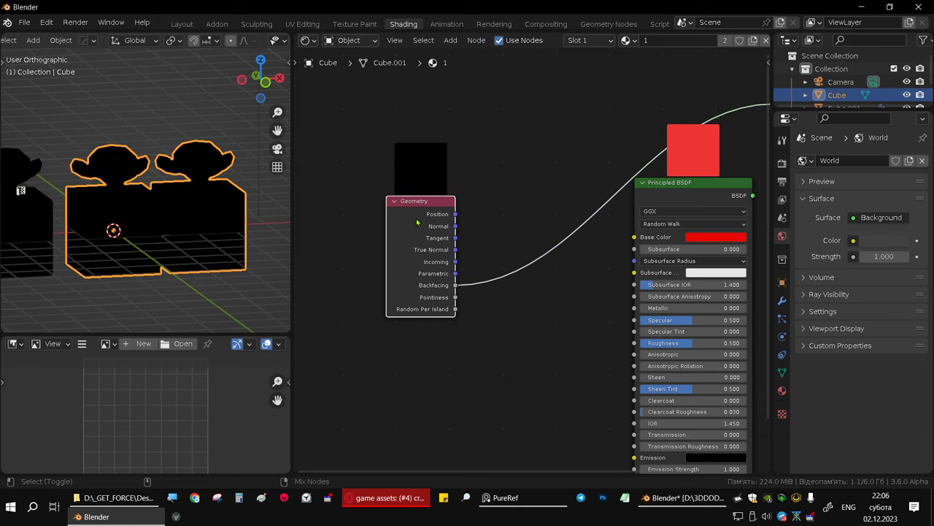
left_click(417, 222, "ctrl+shift")
left_click(417, 222, "ctrl+shift")
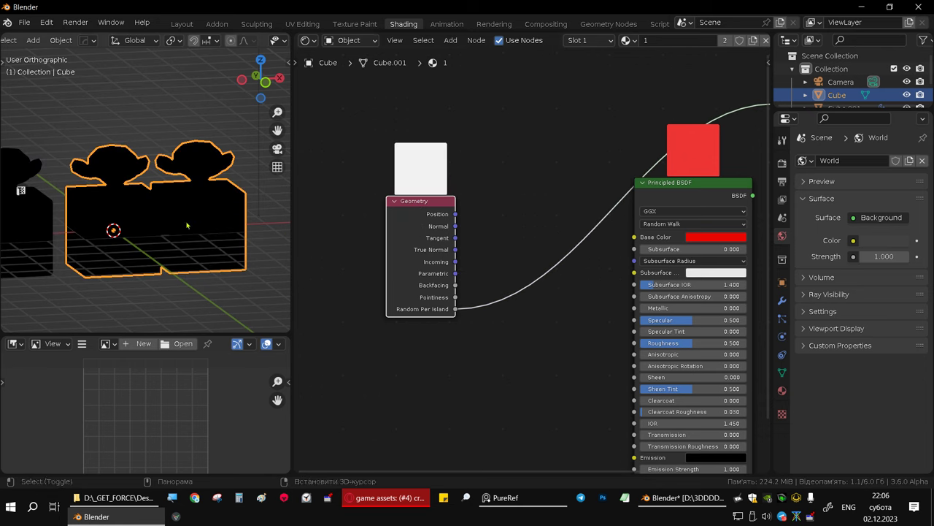
middle_click_drag(76, 226, 277, 236)
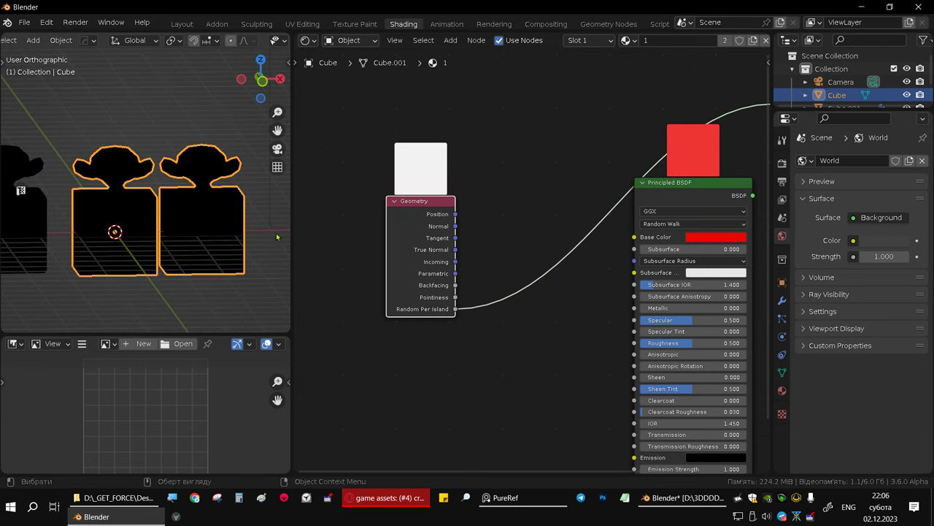
Step: Cycle the preview through Normal and onward back to Position, then move the Geometry node up-left
left_click(419, 214, "ctrl+shift")
left_click(419, 213, "ctrl+shift")
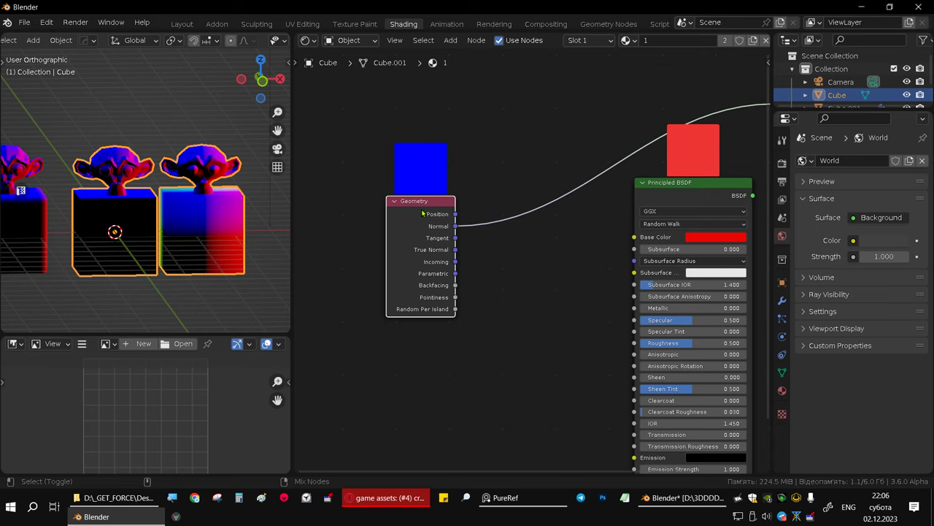
left_click(420, 213, "ctrl+shift")
left_click(420, 213, "ctrl+shift")
left_click(421, 213, "ctrl+shift")
left_click(422, 213, "ctrl+shift")
left_click(422, 213, "ctrl+shift")
left_click(422, 213, "ctrl+shift")
left_click(422, 213, "ctrl+shift")
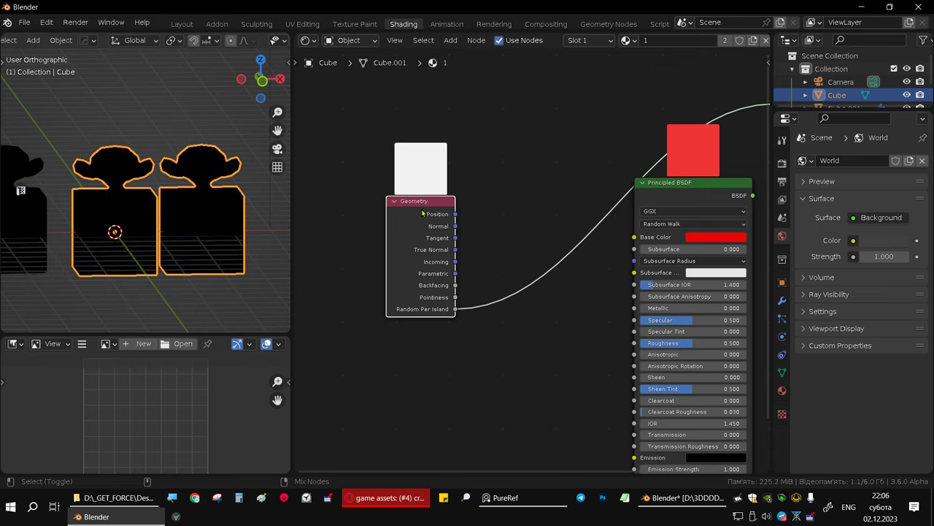
left_click(422, 212, "ctrl+shift")
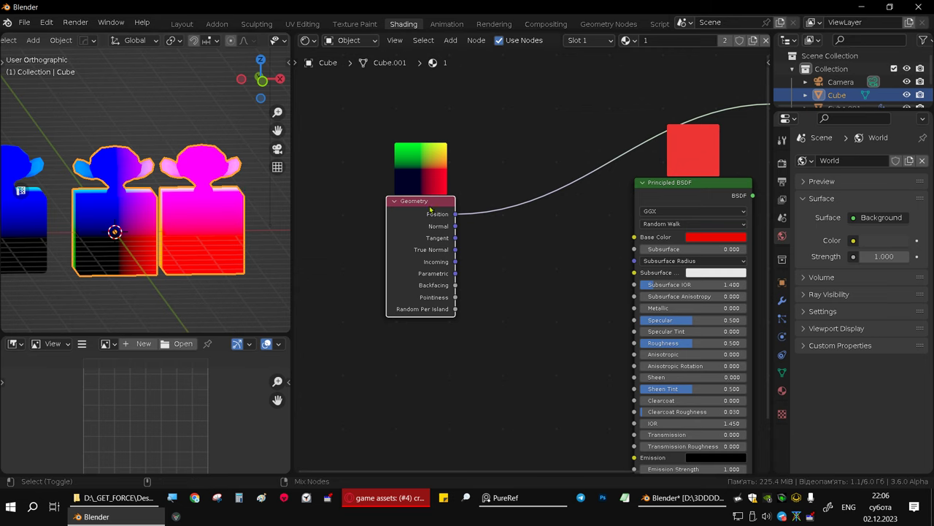
left_click_drag(430, 210, 397, 147)
Step: Add a Bevel node left of the output and move the Geometry node below it
key("shift+a")
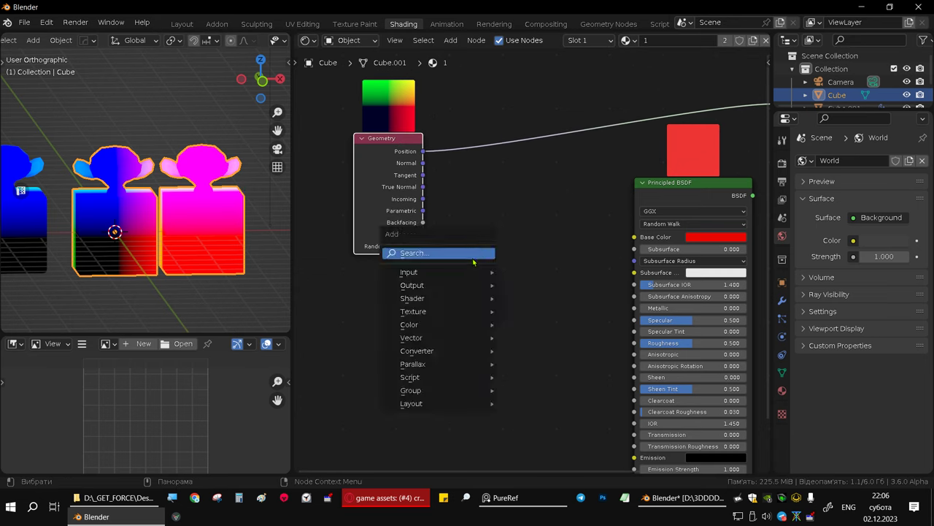
left_click(462, 256)
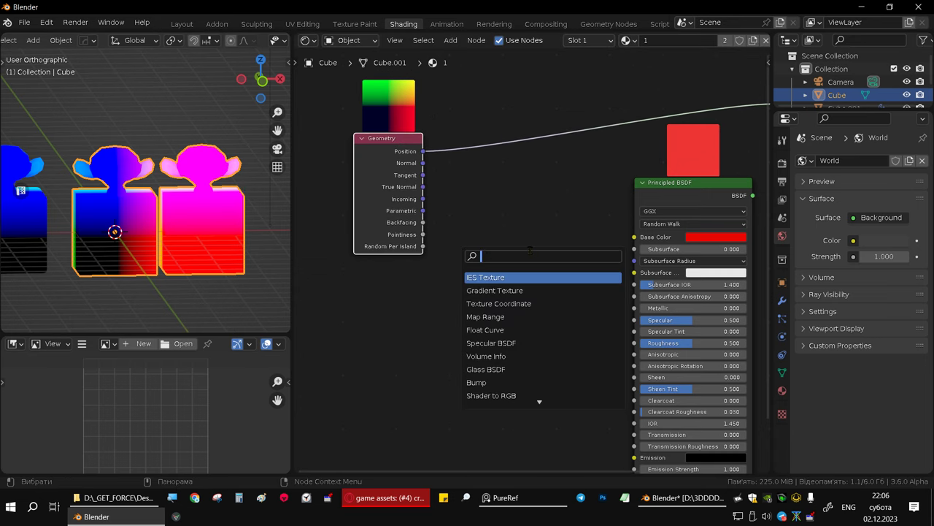
type("be")
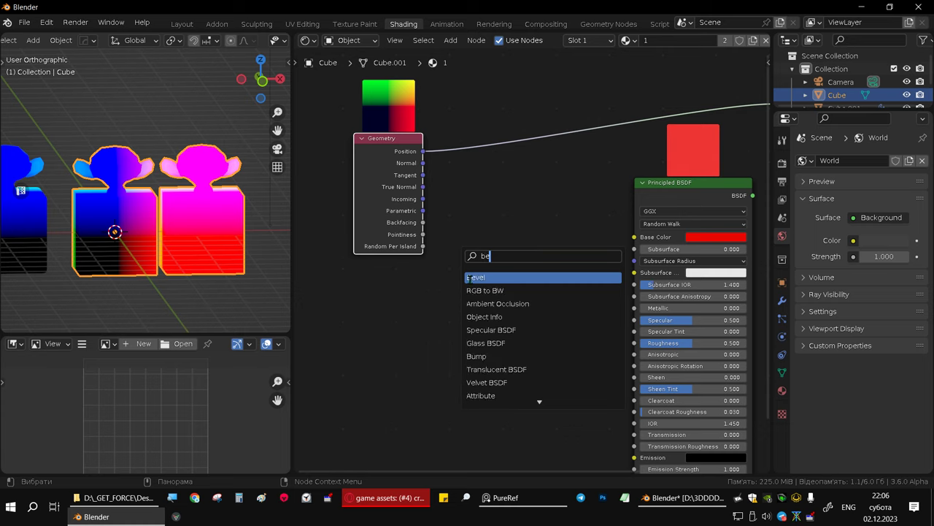
left_click(469, 277)
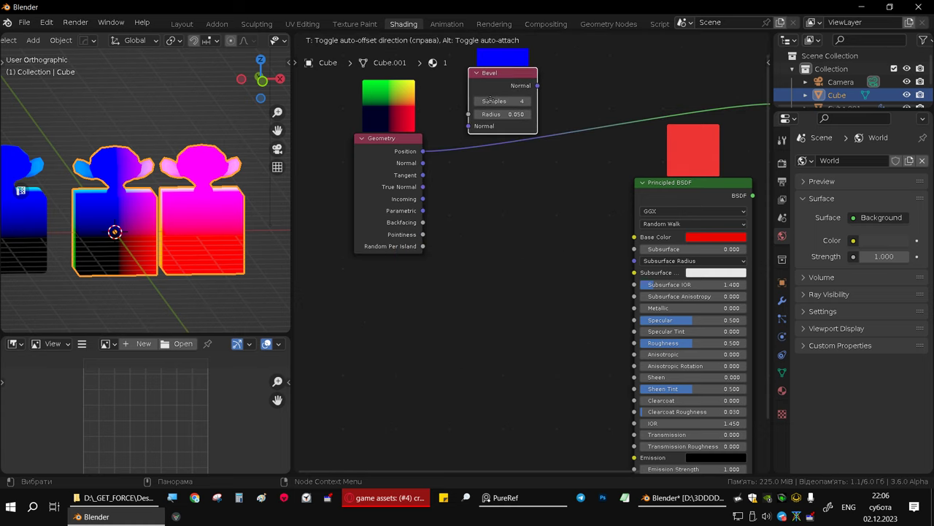
left_click(490, 100)
left_click_drag(398, 141, 404, 301)
mouse_move(495, 80)
left_mouse_down()
mouse_move(389, 120)
mouse_move(389, 145)
left_mouse_up()
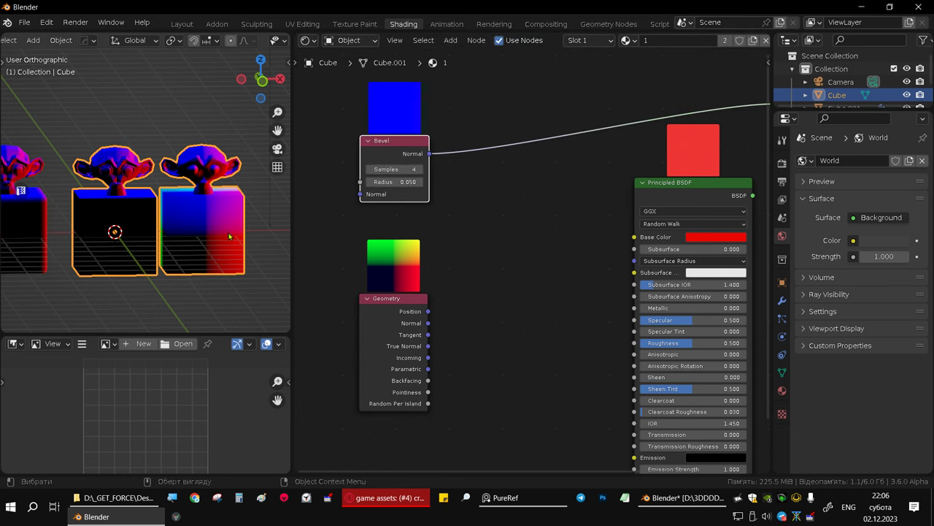
Step: Preview the Geometry Normal on the models, then switch to the Bevel Normal
middle_click_drag(230, 236, 298, 253)
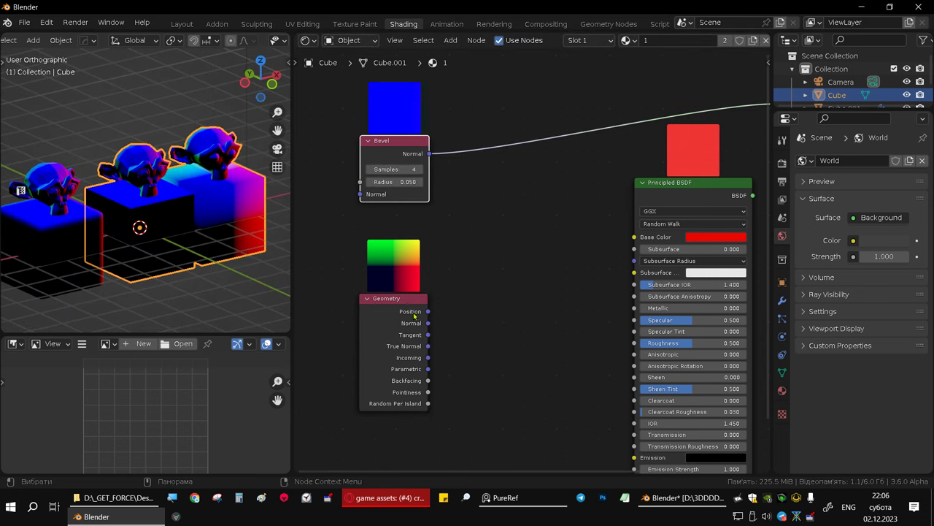
key("alt+shift")
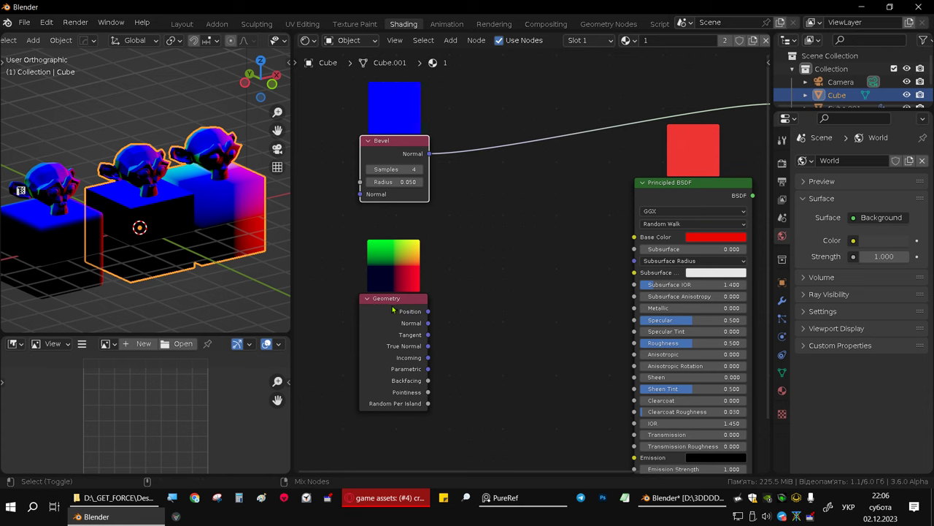
left_click(393, 310, "ctrl+shift")
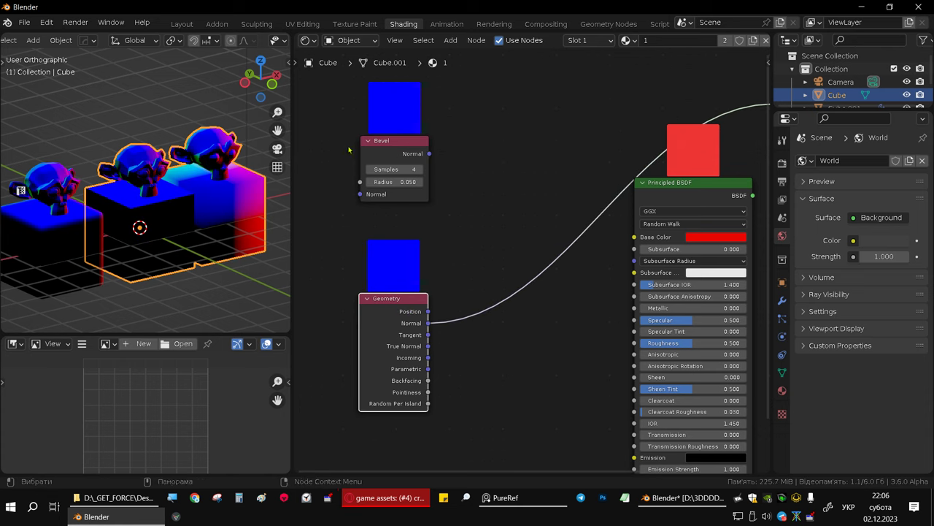
left_click(384, 151, "ctrl+shift")
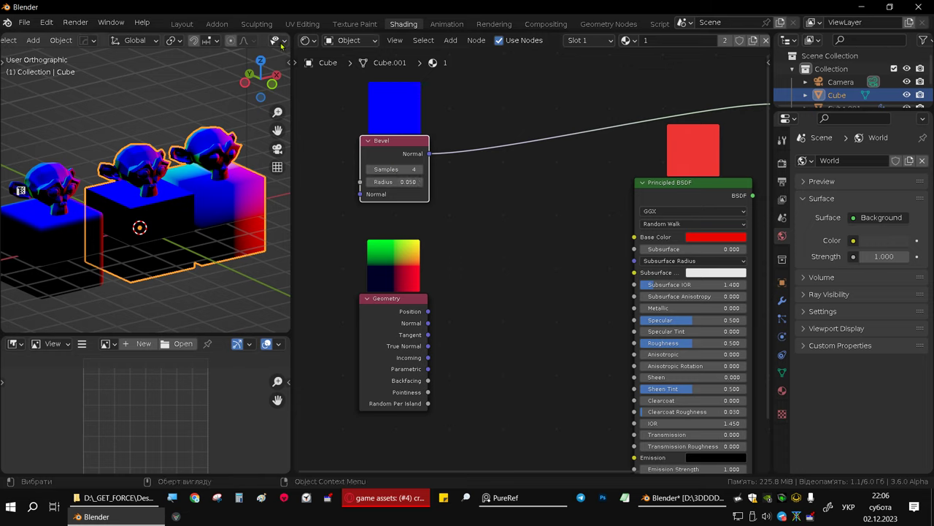
Step: Hide the viewport overlays and orbit around the objects
scroll(282, 46, "down", 3)
scroll(270, 45, "down", 3)
left_click(230, 40)
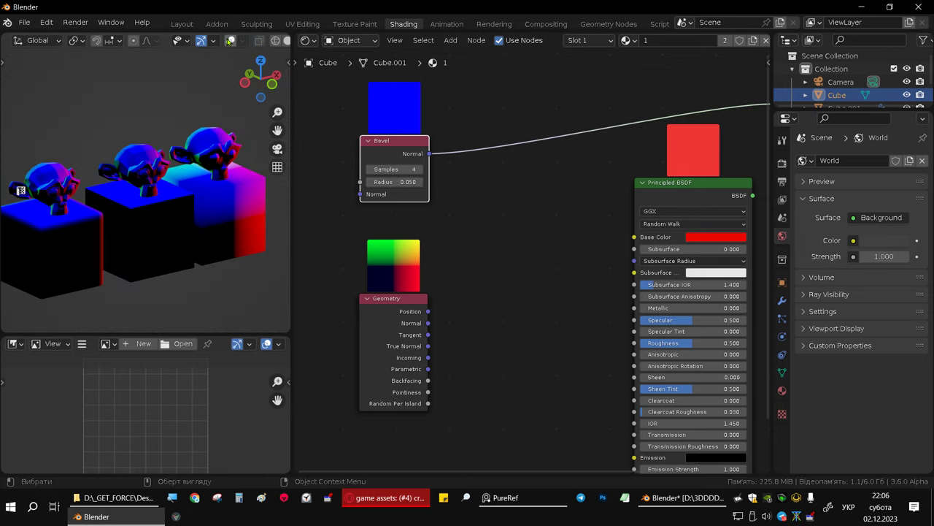
mouse_move(223, 198)
middle_mouse_down()
mouse_move(197, 200)
mouse_move(212, 199)
middle_mouse_up()
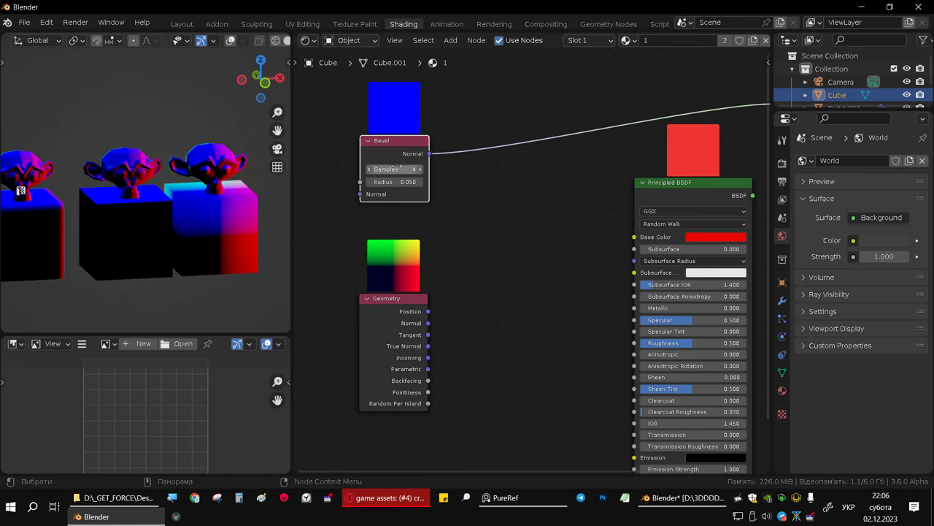
scroll(395, 170, "up", 3)
scroll(397, 217, "up", 2)
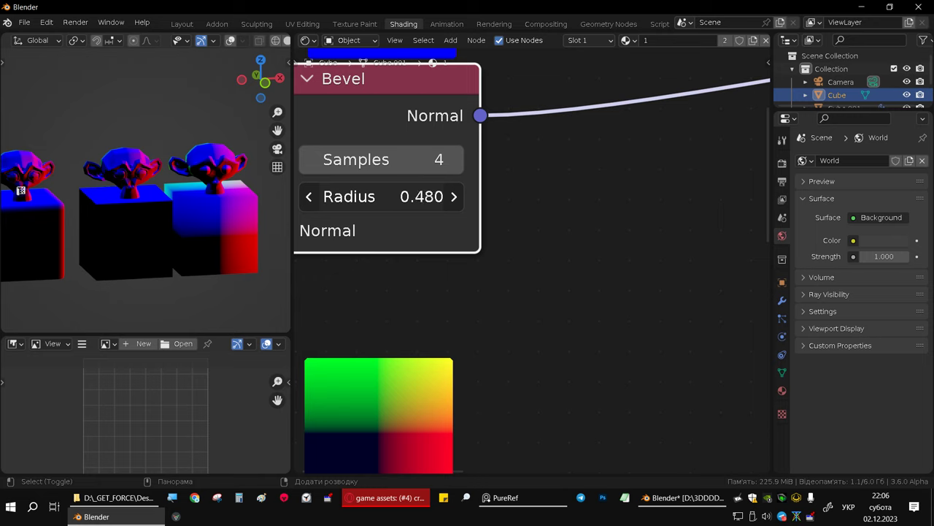
Step: Switch the viewport to Rendered shading and set the Bevel radius to 0.200
mouse_move(380, 196)
left_mouse_down()
mouse_move(446, 196)
mouse_move(372, 196)
mouse_move(347, 220)
left_mouse_up()
scroll(270, 40, "down", 5)
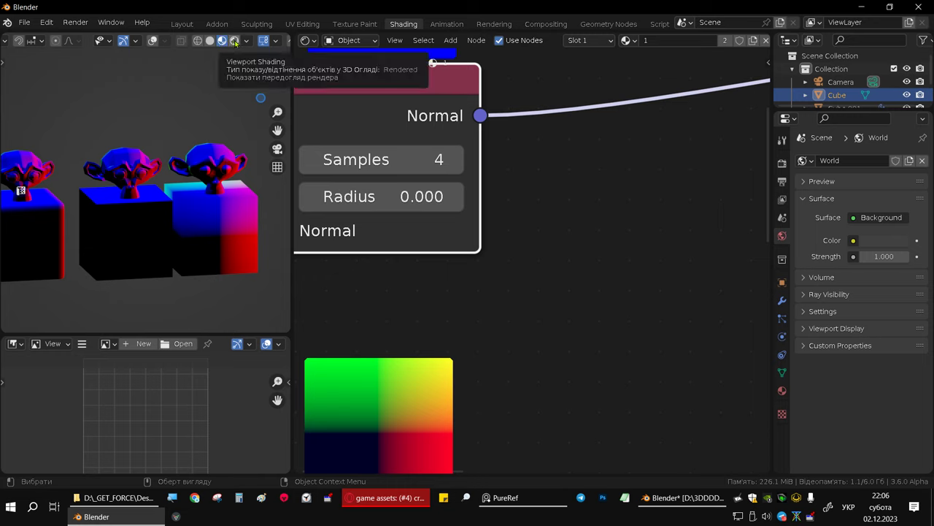
left_click(234, 42)
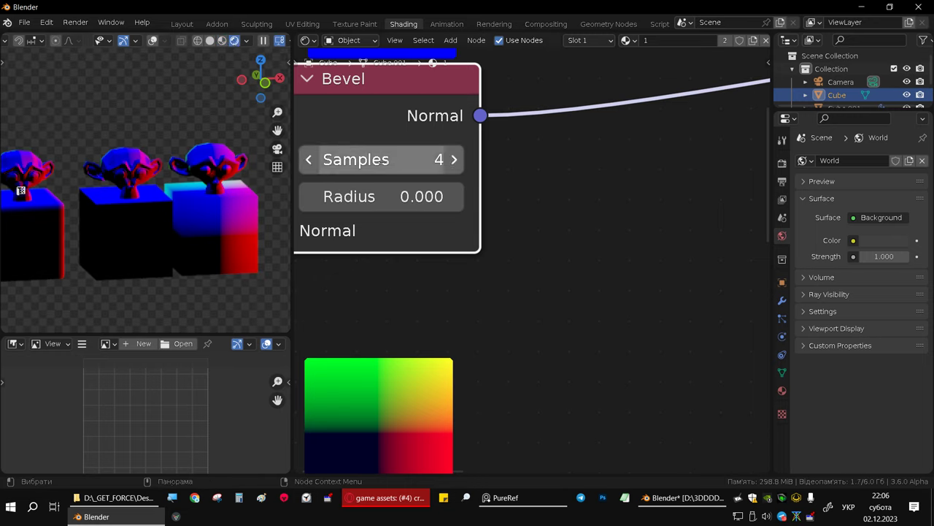
mouse_move(365, 198)
left_mouse_down()
mouse_move(416, 198)
mouse_move(380, 198)
left_mouse_up()
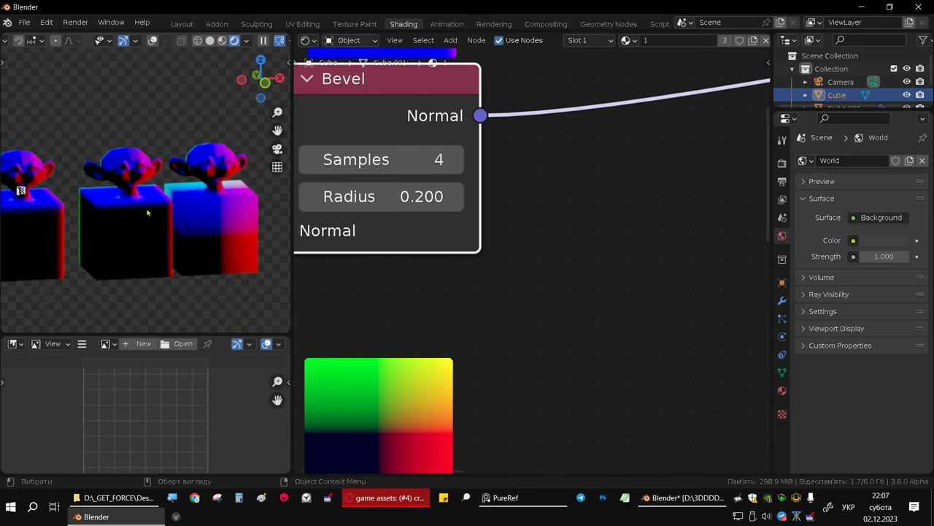
scroll(382, 221, "down", 1)
scroll(387, 227, "down", 2)
scroll(392, 234, "down", 2)
Step: Move the Principled BSDF aside and bring the Geometry node up near the Bevel node
scroll(439, 237, "down", 1)
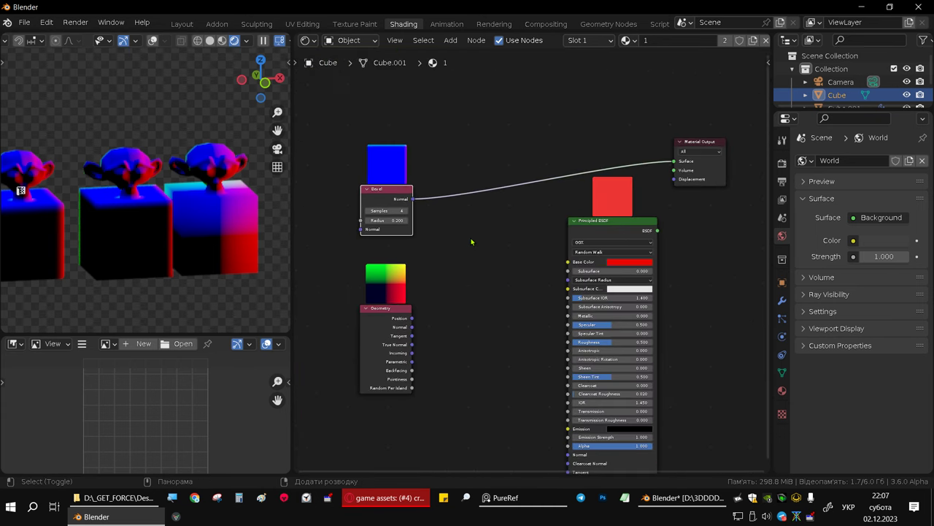
left_click_drag(622, 217, 632, 236)
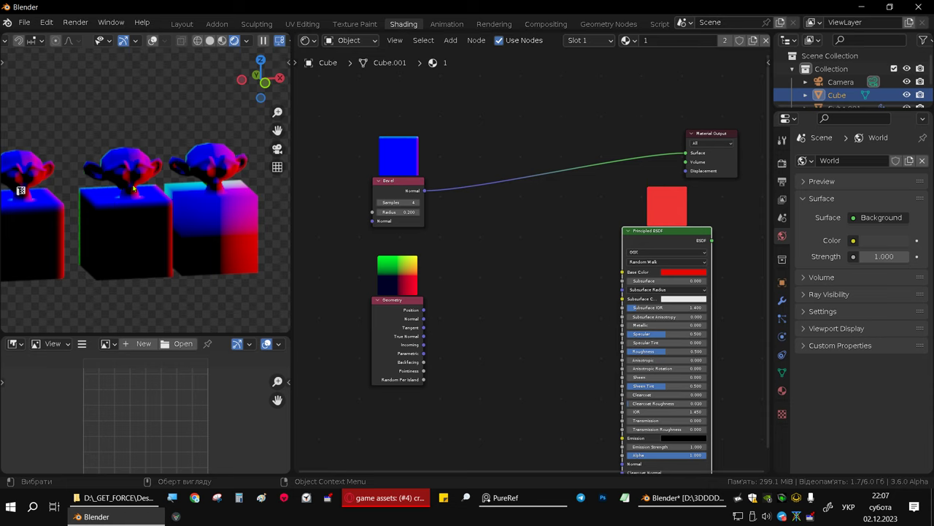
left_click_drag(394, 305, 376, 287)
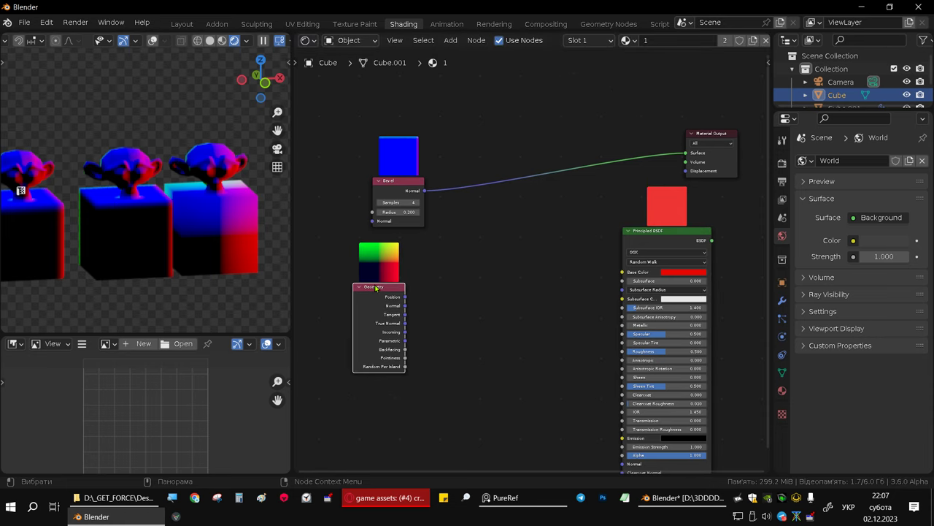
scroll(478, 241, "up", 1)
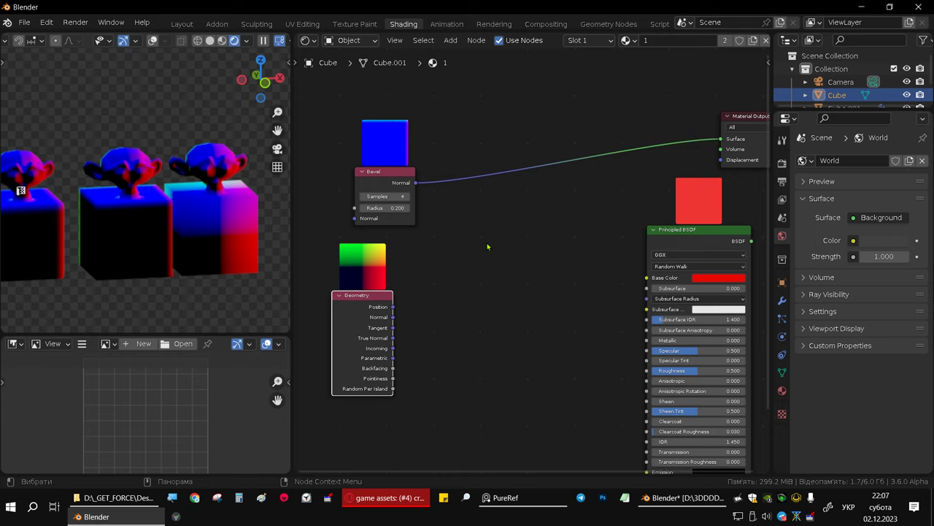
Step: Insert a Vector Math Add node into the Bevel-to-output link
key("shift+a")
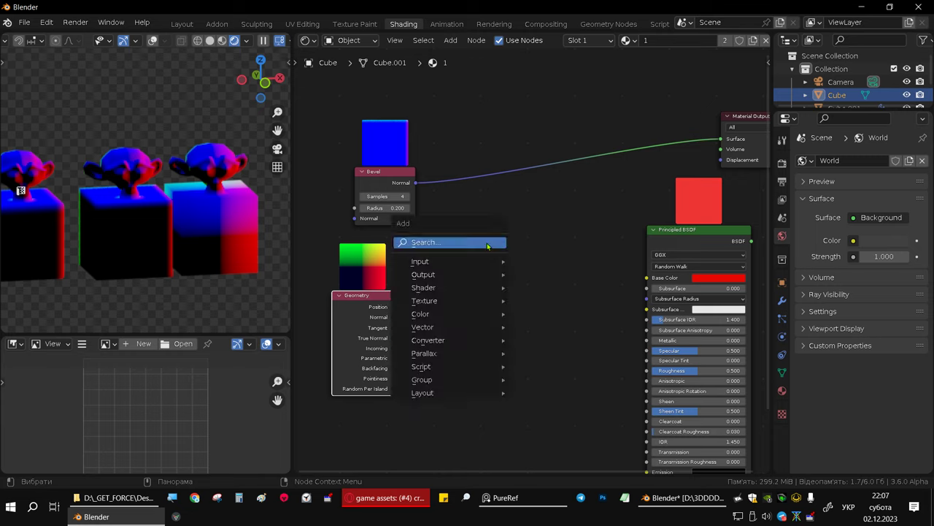
left_click(488, 243)
type("M")
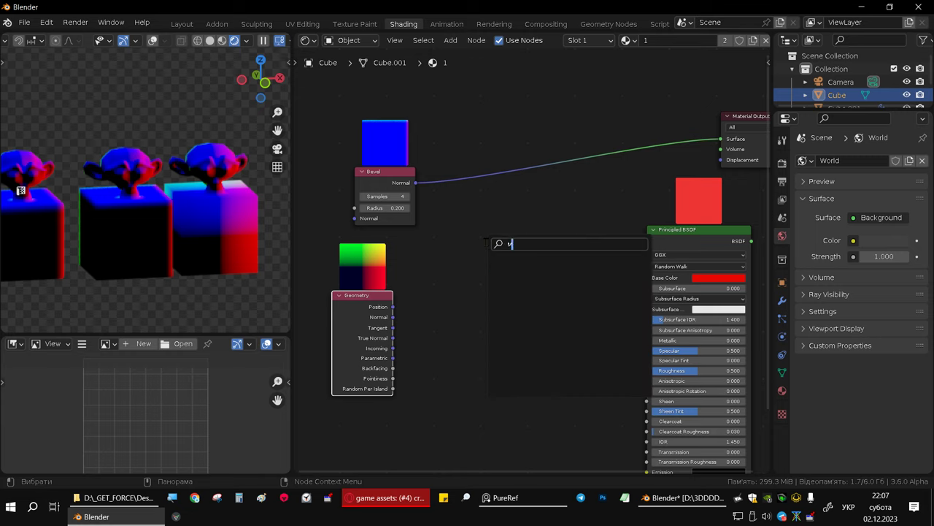
key("BackSpace")
key("BackSpace")
key("BackSpace")
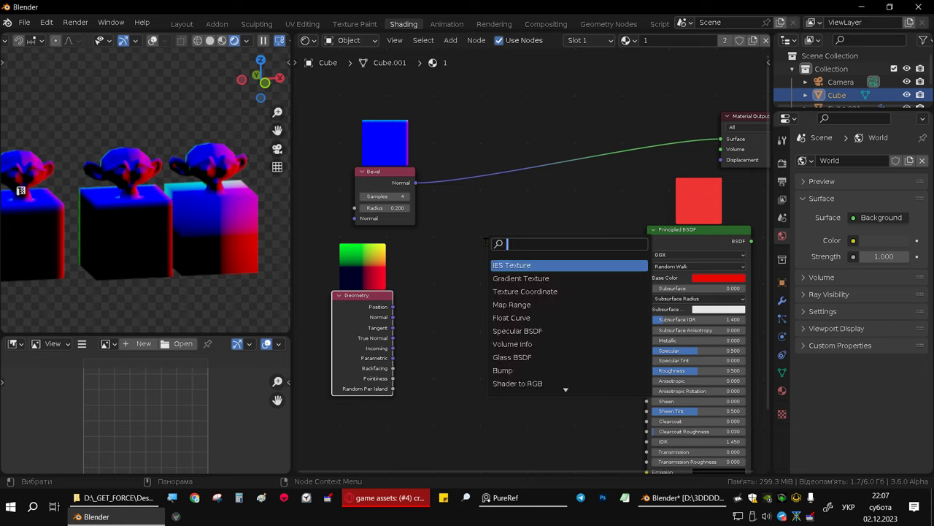
key("alt+shift")
type("vec")
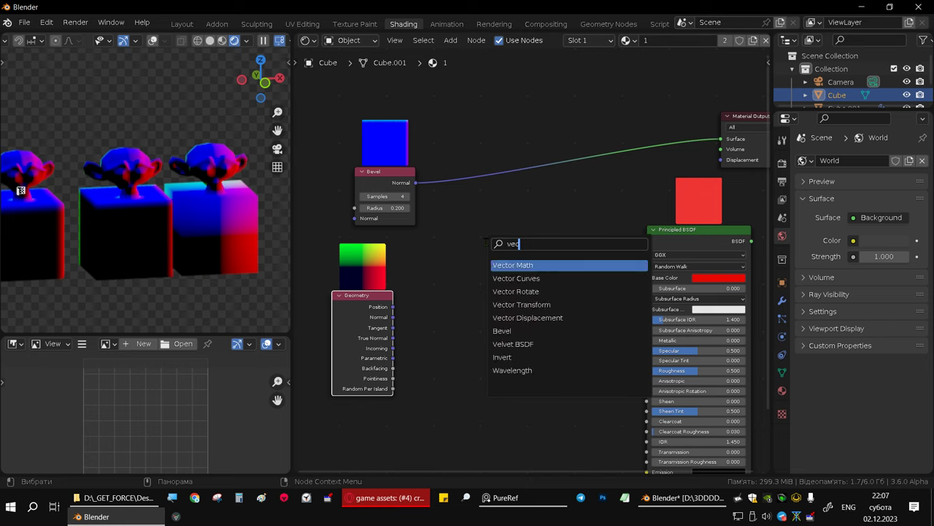
left_click(511, 265)
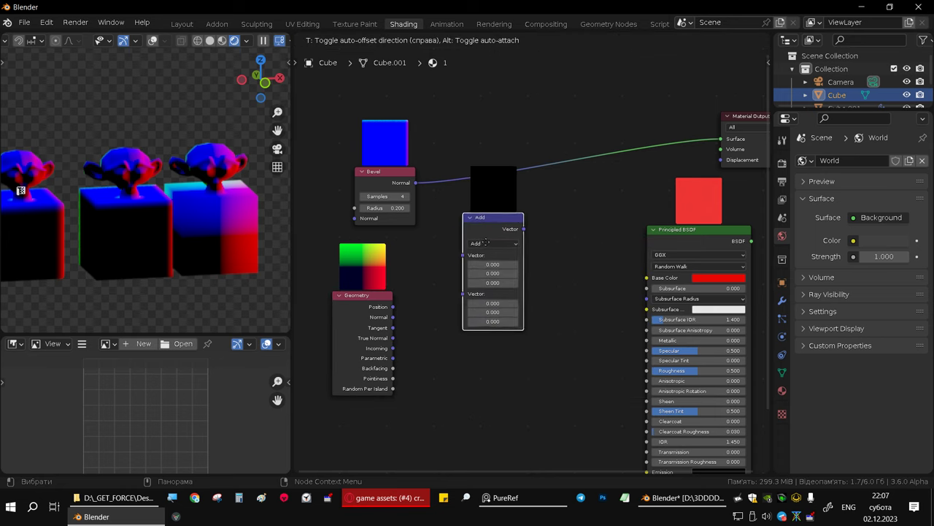
left_click(520, 219)
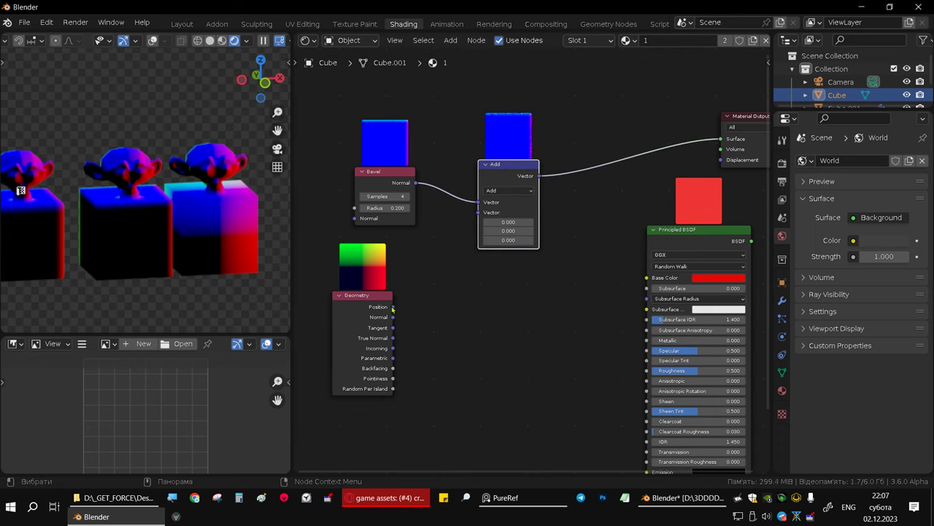
Step: Connect the Geometry Normal to the Add node's second vector input
left_click_drag(394, 318, 407, 313)
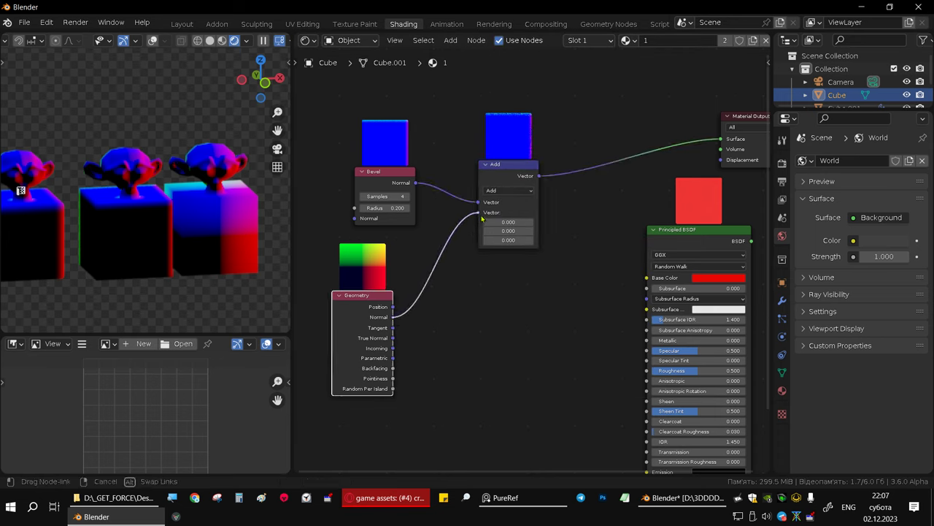
left_click_drag(481, 218, 479, 213)
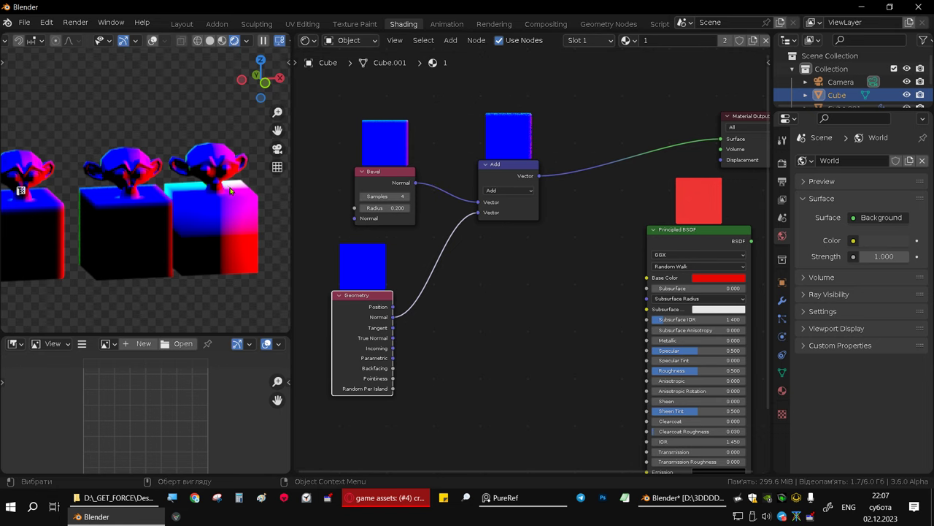
scroll(230, 189, "up", 2)
mouse_move(536, 251)
middle_mouse_down()
mouse_move(484, 331)
mouse_move(523, 252)
middle_mouse_up()
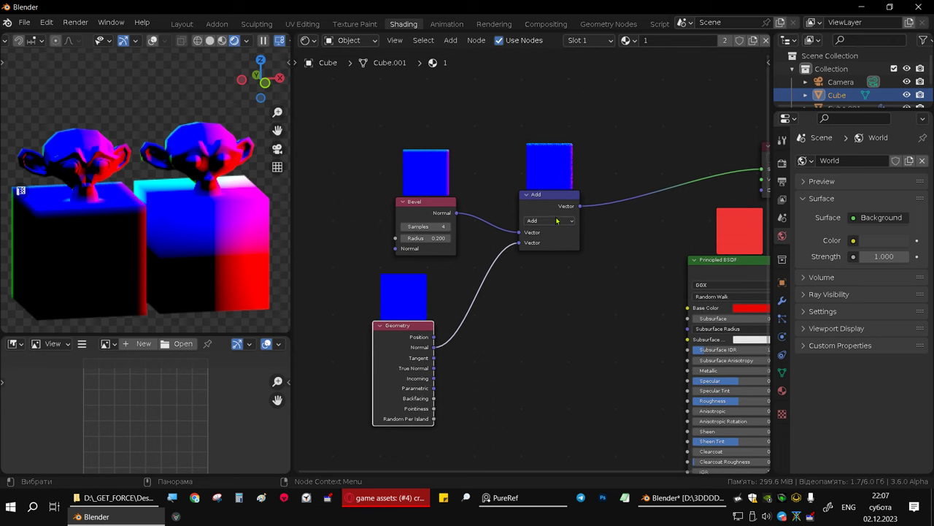
Step: Change the vector operation to Distance and preview its result on the objects
left_click(521, 241)
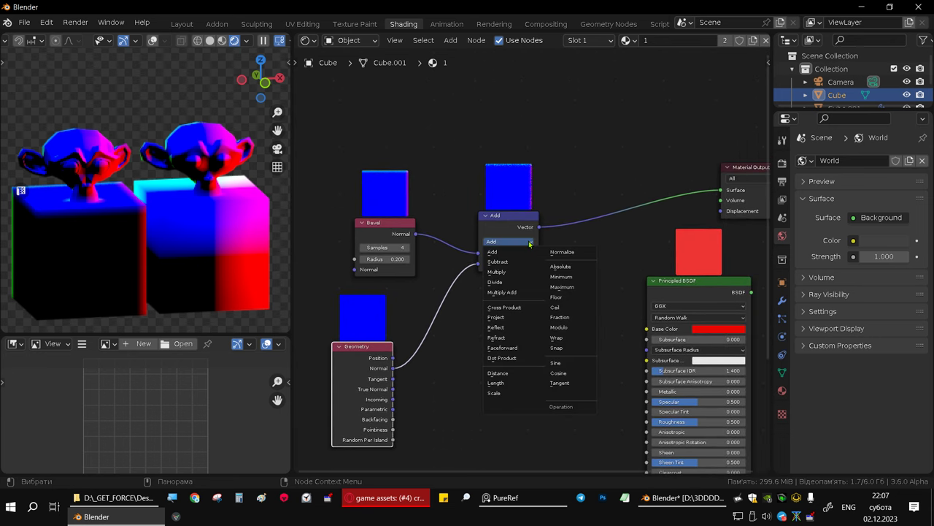
left_click(503, 374)
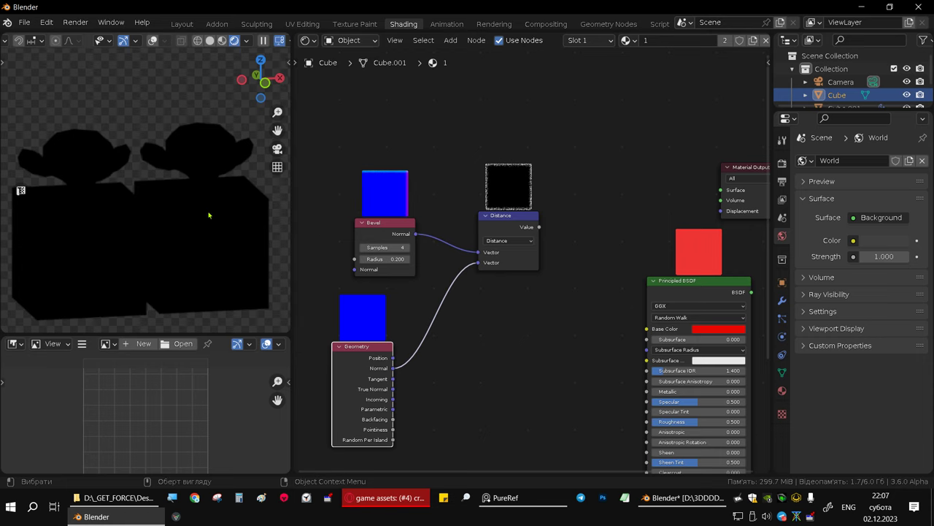
scroll(209, 214, "up", 3)
scroll(453, 263, "up", 3)
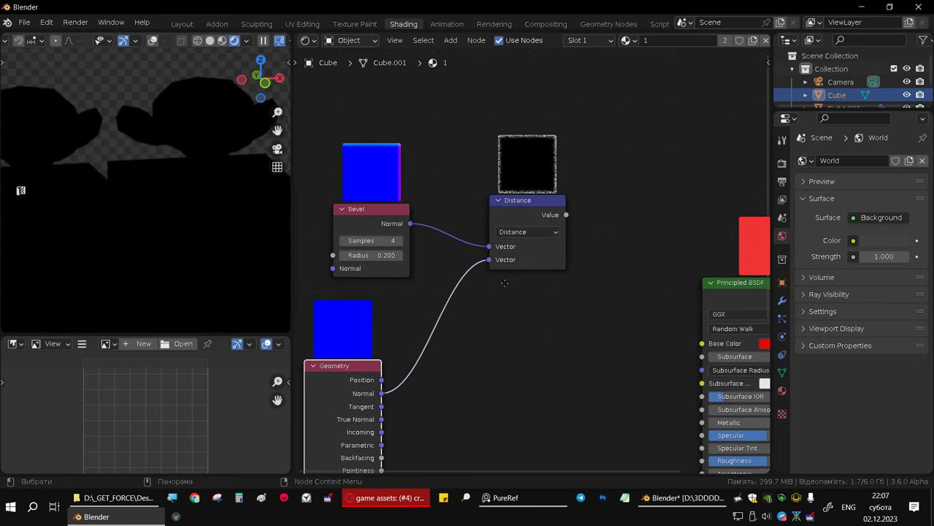
scroll(529, 276, "down", 2)
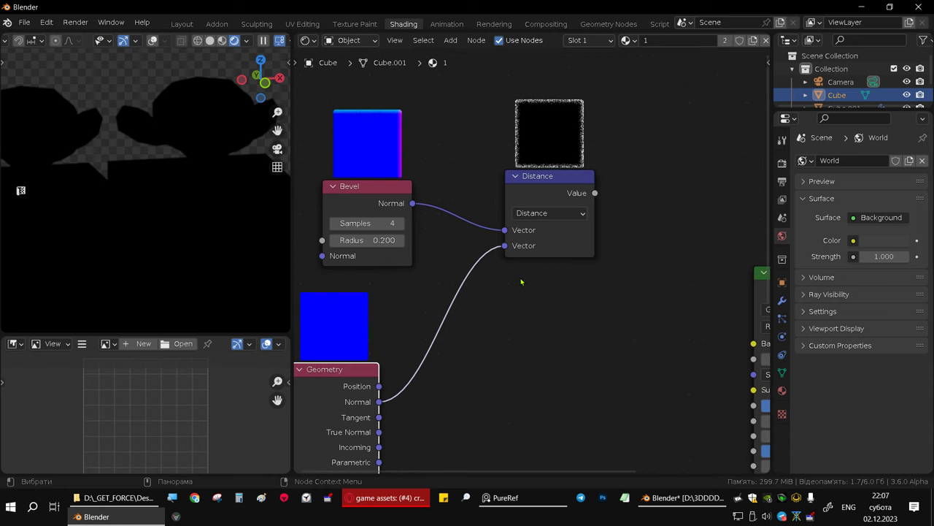
scroll(522, 283, "down", 1)
scroll(525, 284, "down", 1)
scroll(546, 307, "down", 2)
scroll(540, 304, "down", 1)
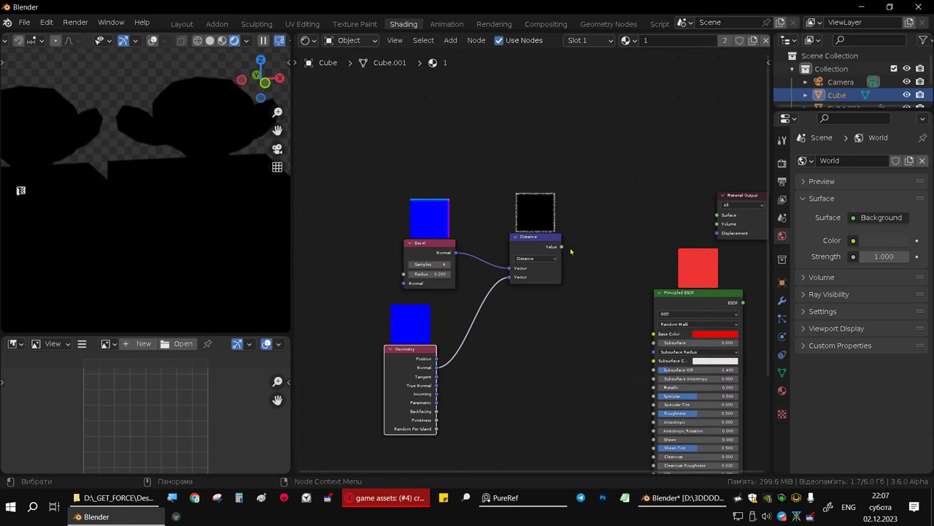
left_click(532, 243, "ctrl+shift")
Step: Widen the 3D viewport against the node editor and orbit around the cubes and monkeys
scroll(181, 195, "down", 3)
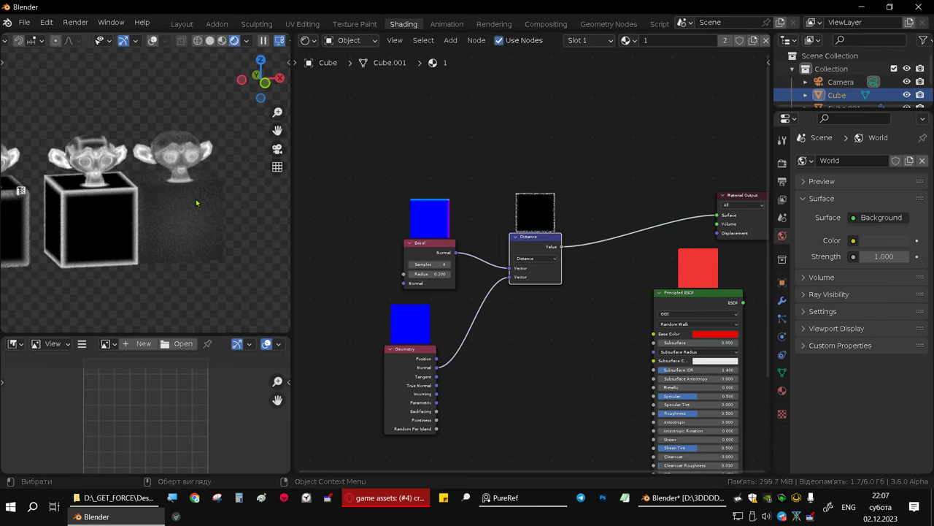
left_click_drag(292, 270, 365, 270)
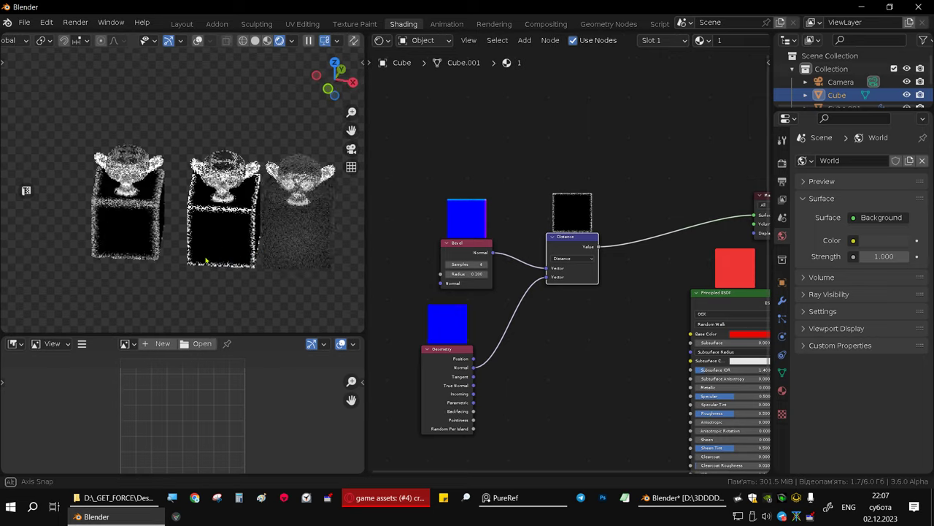
mouse_move(244, 236)
middle_mouse_down()
mouse_move(269, 238)
mouse_move(273, 217)
middle_mouse_up()
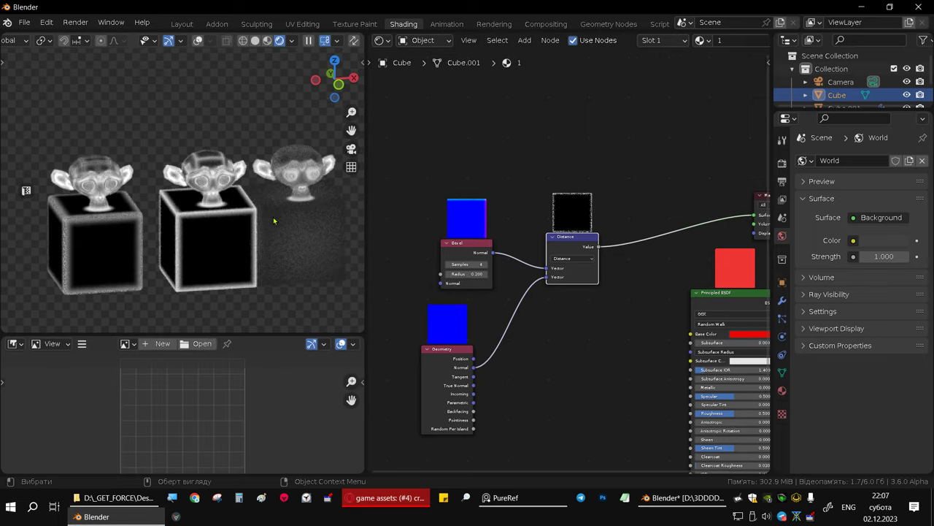
left_click(387, 497)
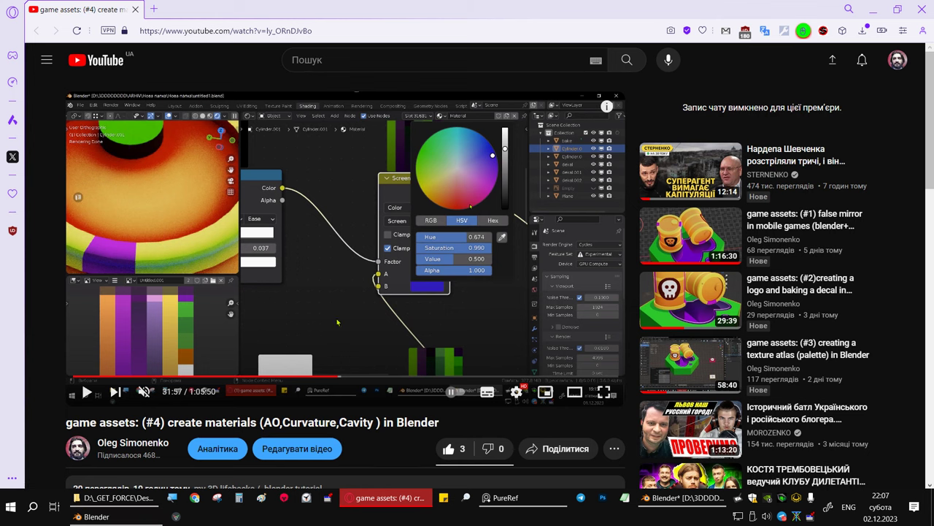
left_click(667, 500)
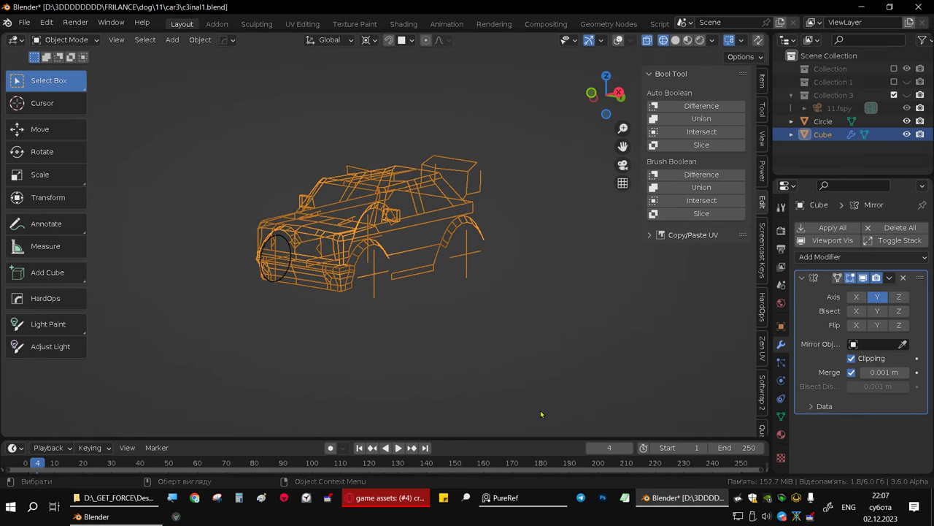
left_click(387, 497)
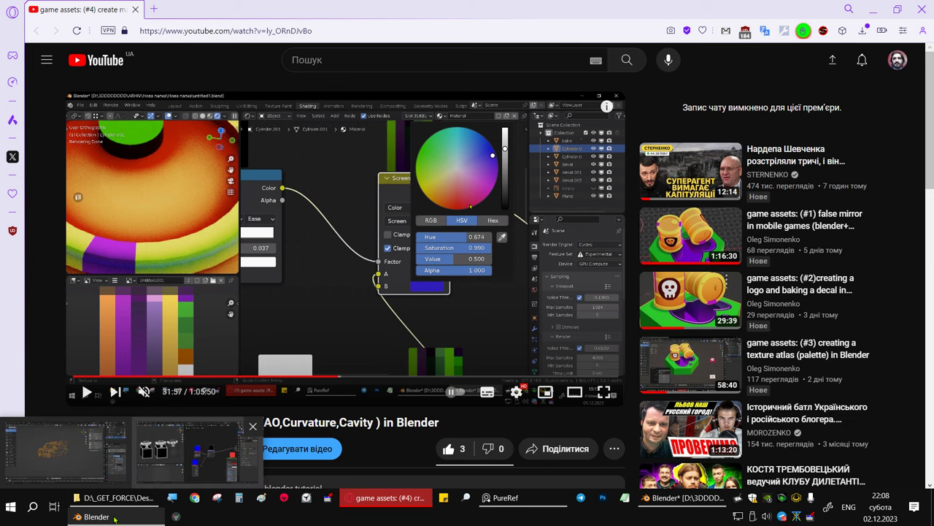
left_click(399, 499)
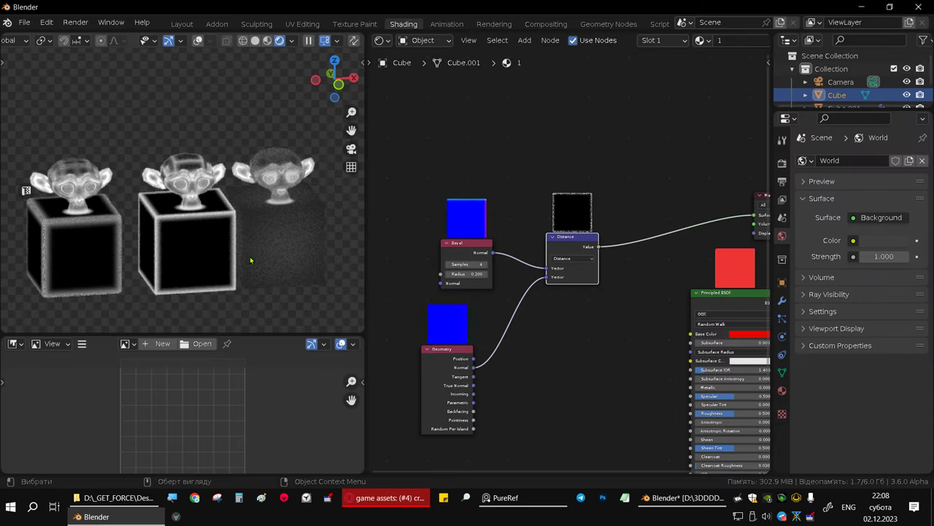
middle_click_drag(172, 227, 195, 206, "alt")
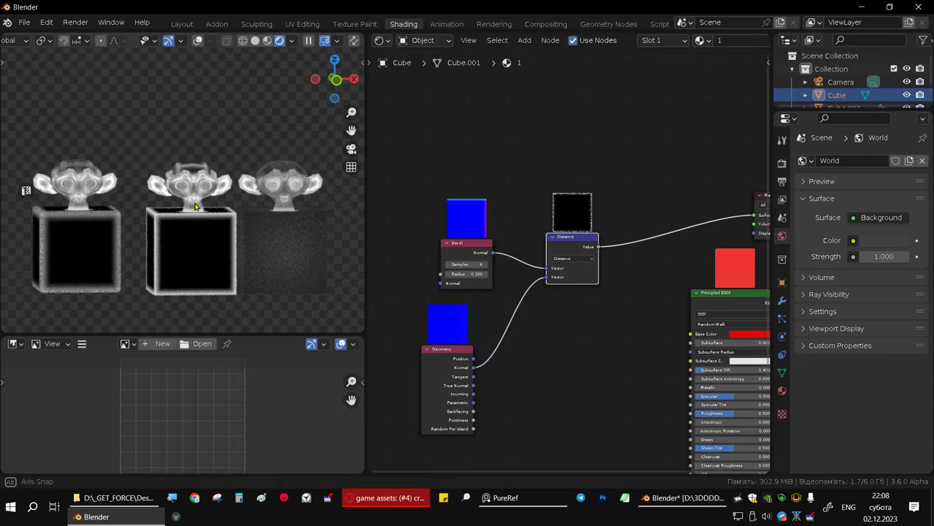
key("super")
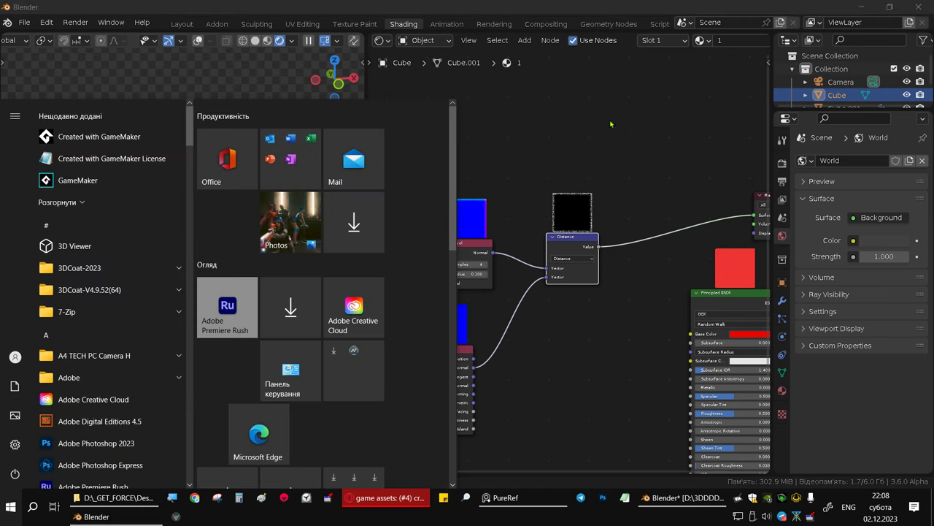
left_click(256, 115)
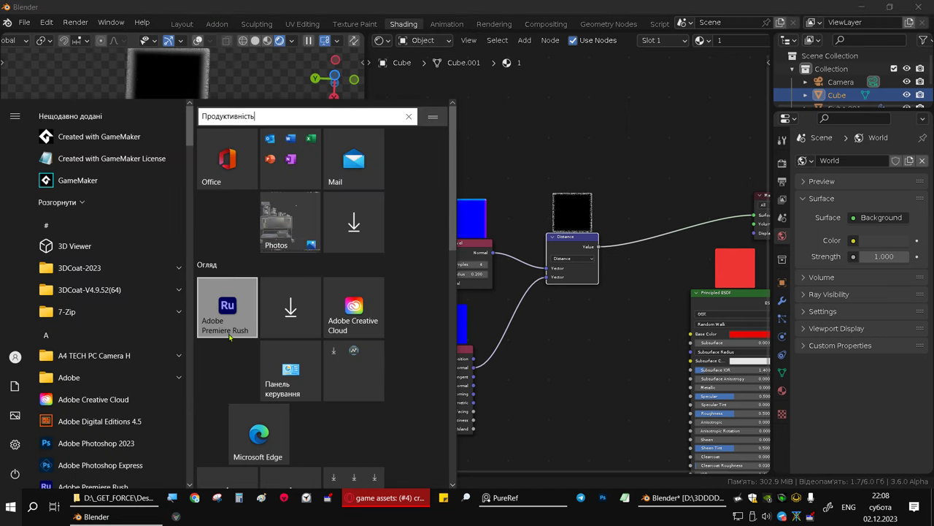
key("Return")
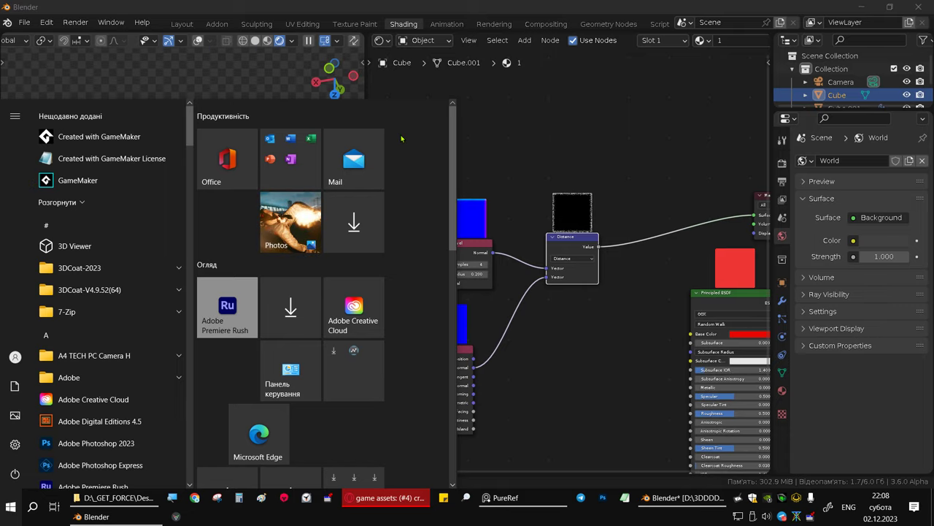
key("Escape")
mouse_move(343, 146)
middle_mouse_down()
mouse_move(295, 135)
mouse_move(125, 228)
mouse_move(246, 254)
middle_mouse_up()
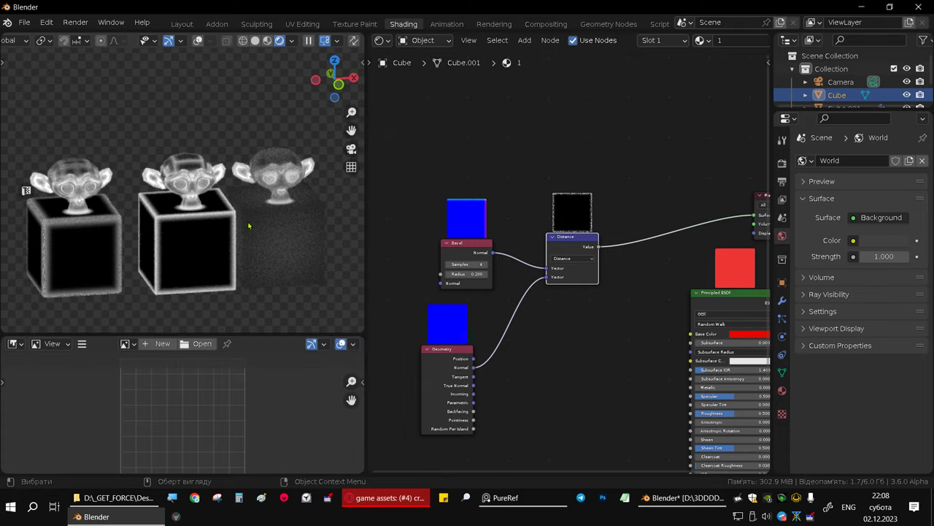
Step: Frame the Bevel node and lower its radius to 0.070
scroll(243, 196, "up", 2)
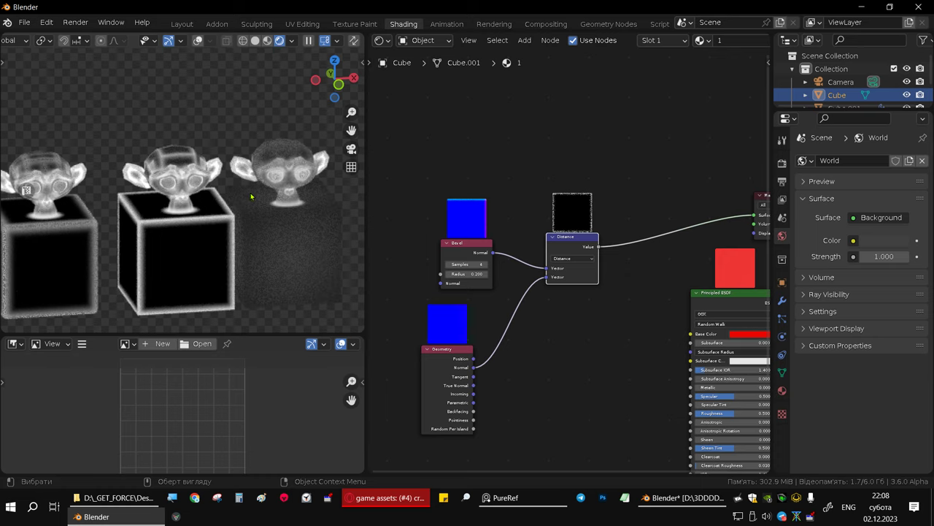
middle_click_drag(316, 198, 364, 191, "shift")
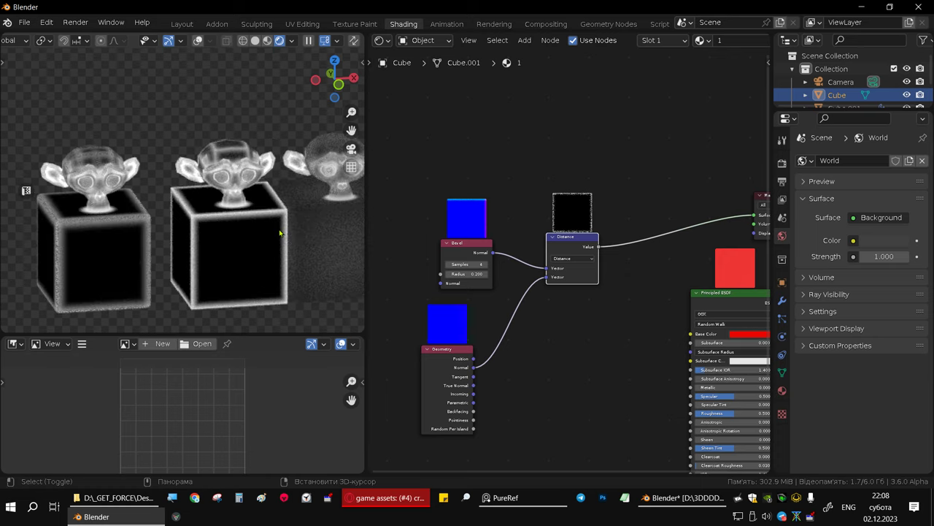
scroll(544, 270, "up", 1)
scroll(511, 285, "down", 1)
scroll(489, 292, "up", 2)
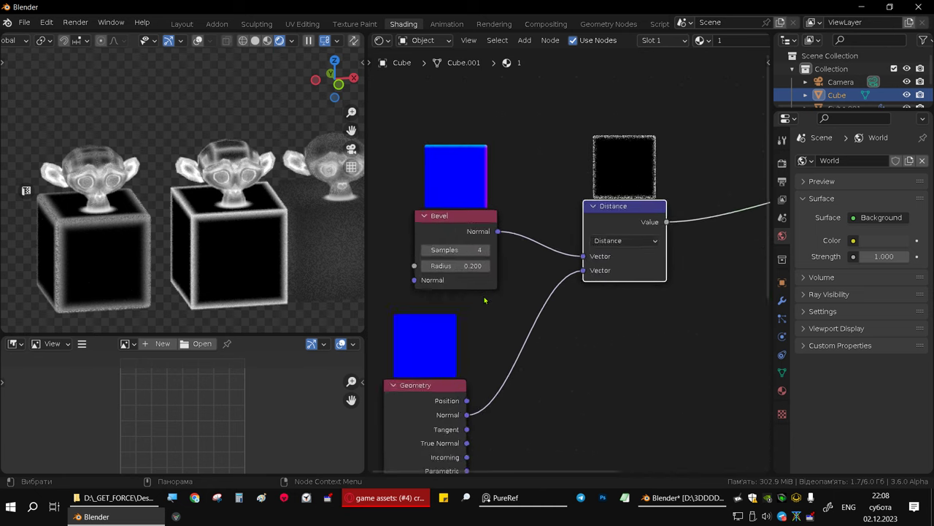
scroll(484, 300, "up", 2)
scroll(484, 299, "up", 1)
middle_click_drag(438, 255, 495, 286)
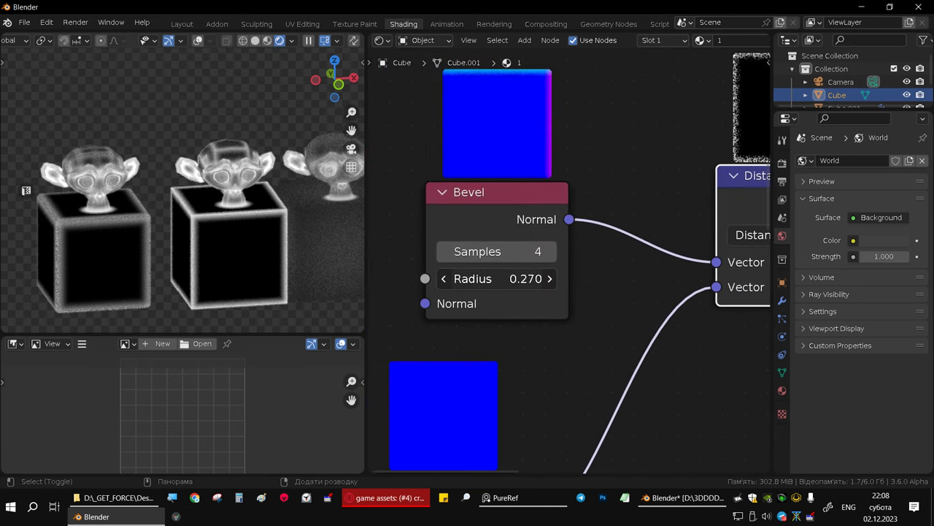
mouse_move(496, 278)
left_mouse_down()
mouse_move(554, 278)
mouse_move(472, 279)
left_mouse_up()
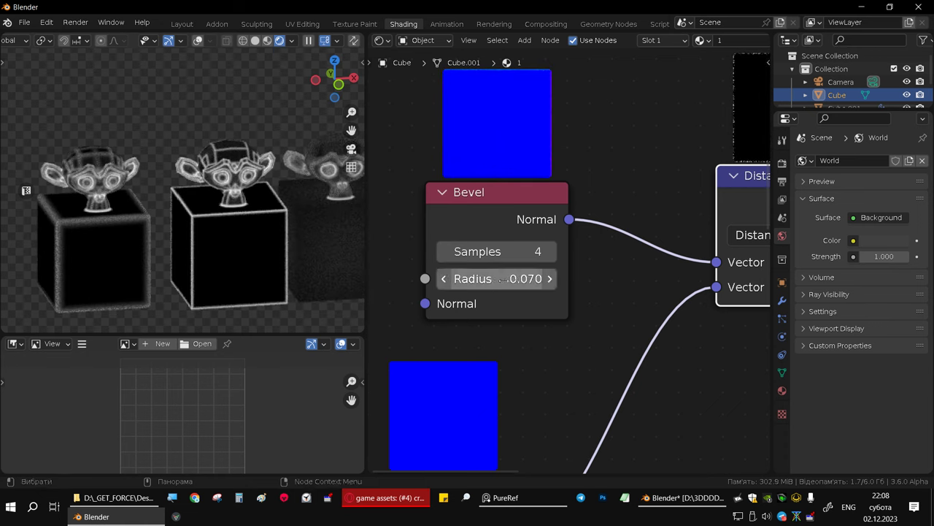
Step: Orbit to check the thinner edge lines, then switch to the Layout workspace
scroll(236, 222, "down", 5)
middle_click_drag(237, 222, 206, 228)
scroll(206, 229, "up", 5)
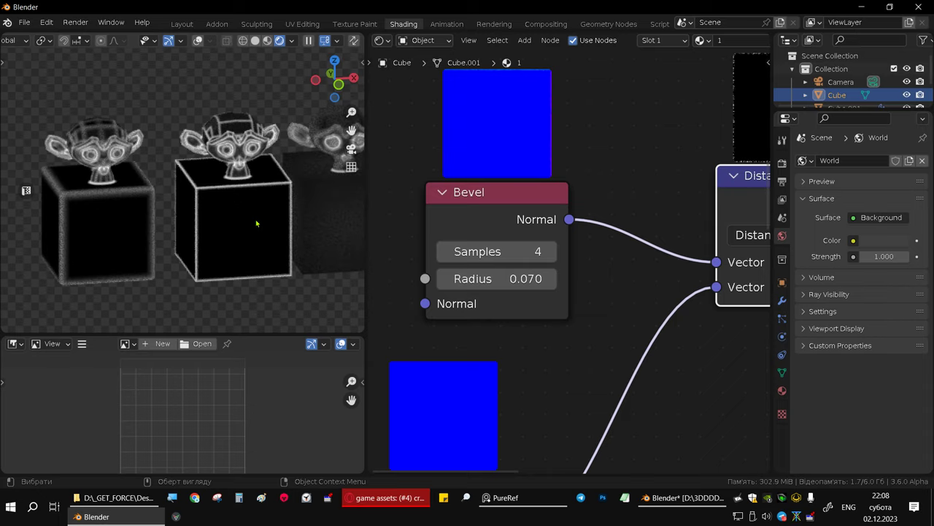
scroll(256, 223, "up", 2)
middle_click_drag(255, 198, 183, 192)
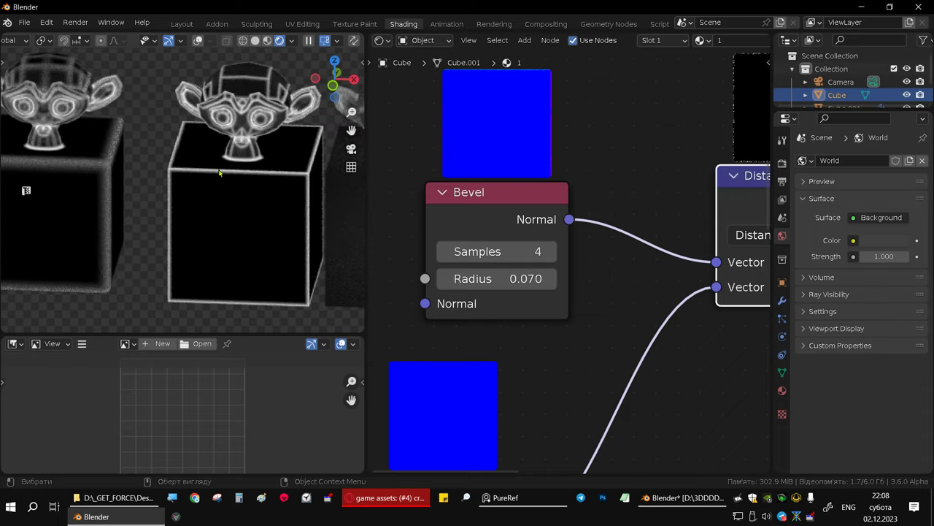
middle_click_drag(219, 172, 218, 209)
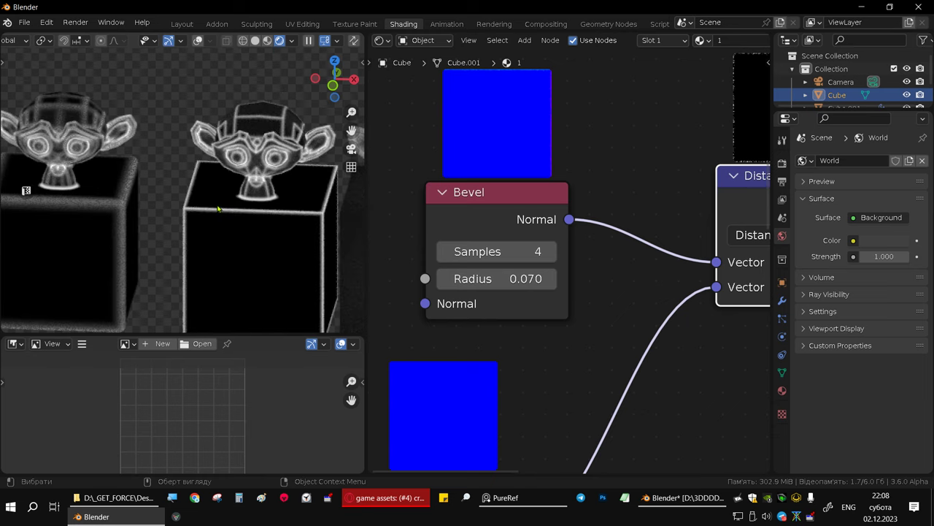
left_click(183, 26)
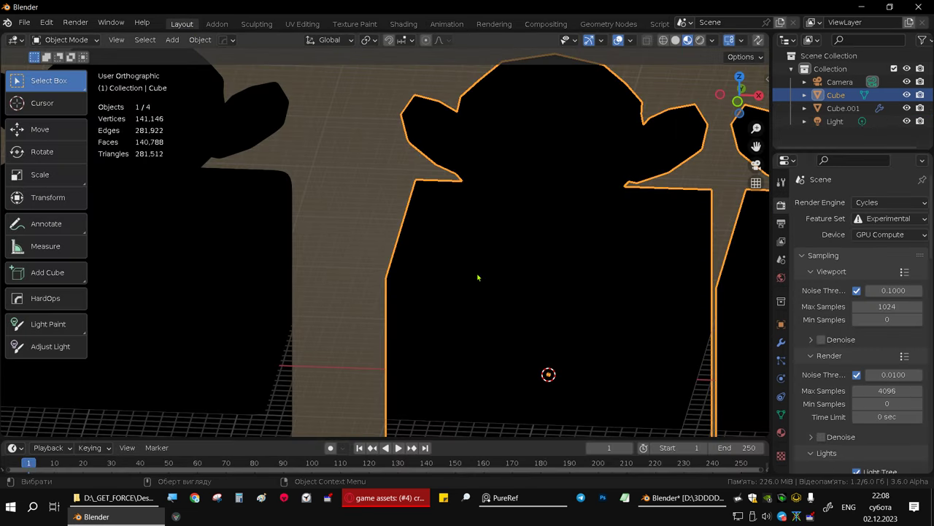
Step: Show rendered shading in front view, inspect the cubes, and enter Edit Mode on the middle cube
scroll(479, 278, "down", 5)
left_click(697, 41)
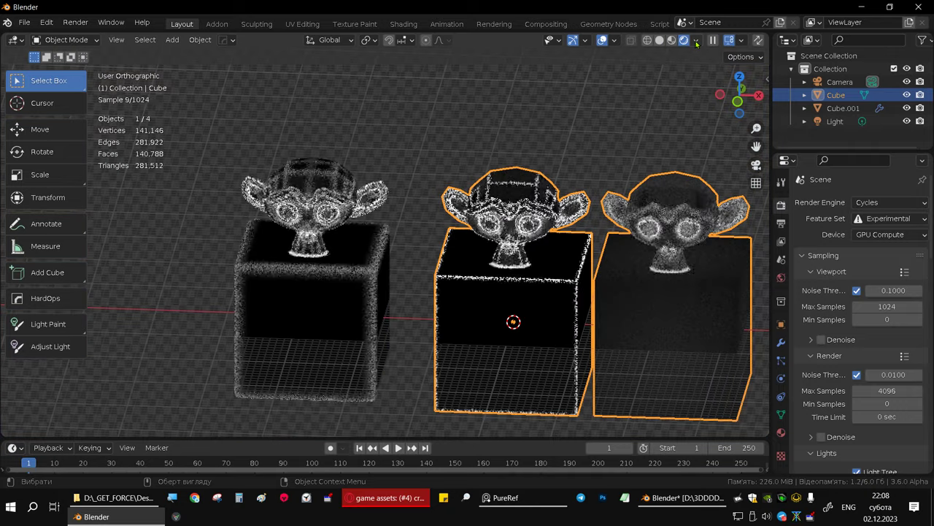
key("KP_1")
mouse_move(566, 258)
middle_mouse_down("shift")
mouse_move(474, 229)
mouse_move(439, 274)
middle_mouse_up("shift")
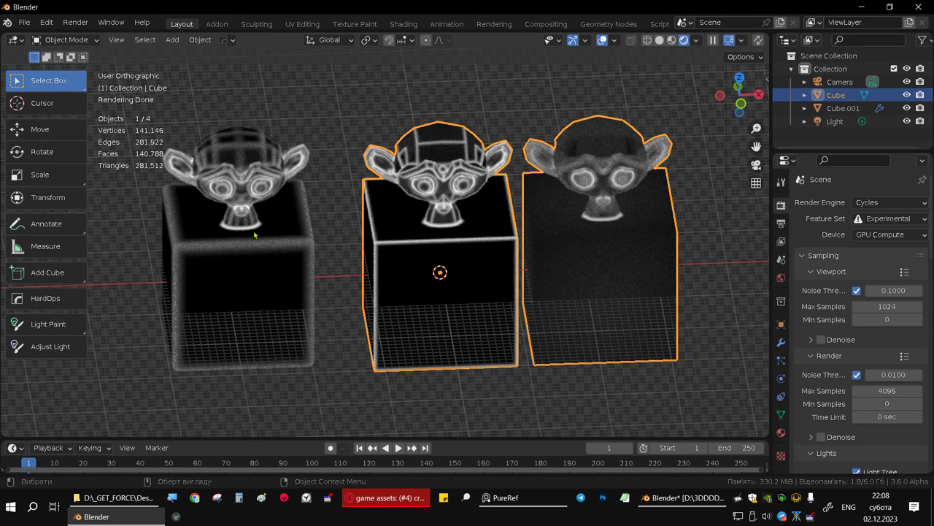
middle_click_drag(254, 235, 315, 260)
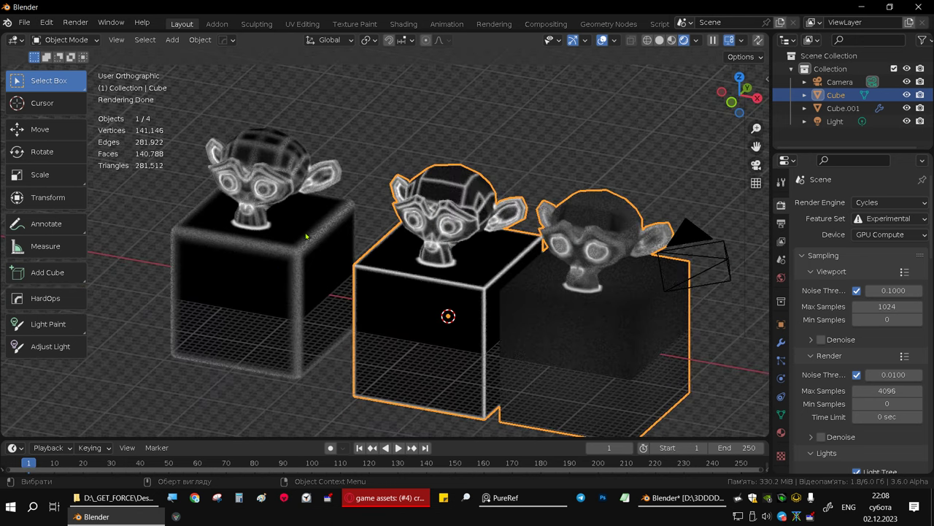
middle_click_drag(432, 286, 380, 229)
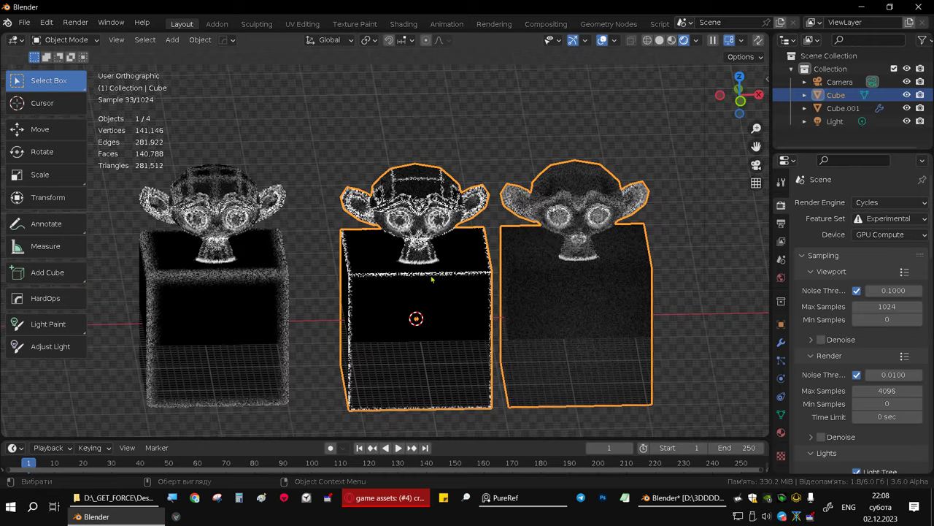
scroll(380, 228, "up", 3)
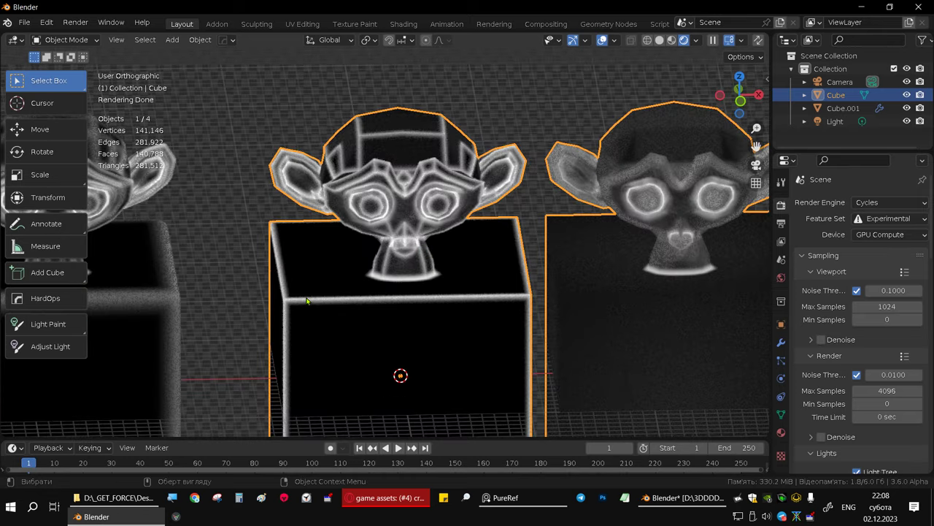
middle_click_drag(518, 250, 365, 290)
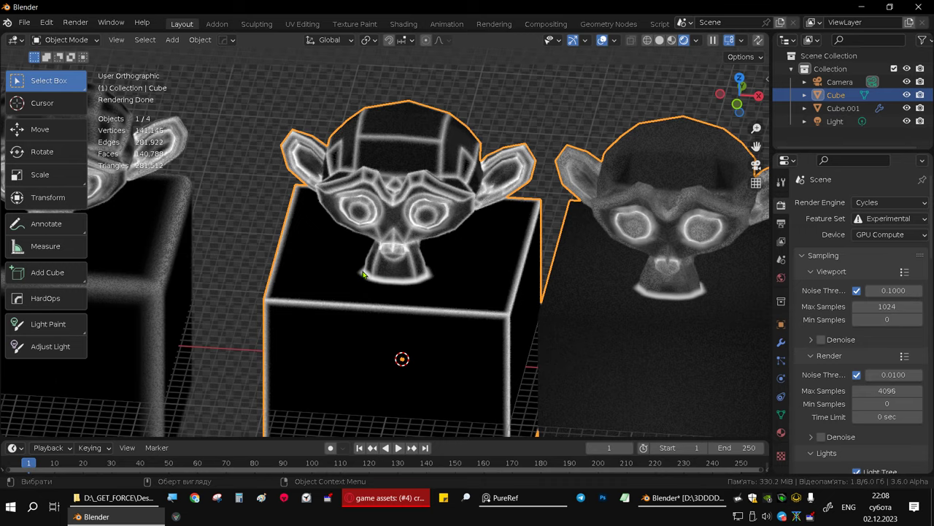
mouse_move(363, 273)
middle_mouse_down()
mouse_move(466, 235)
mouse_move(468, 298)
mouse_move(484, 280)
middle_mouse_up()
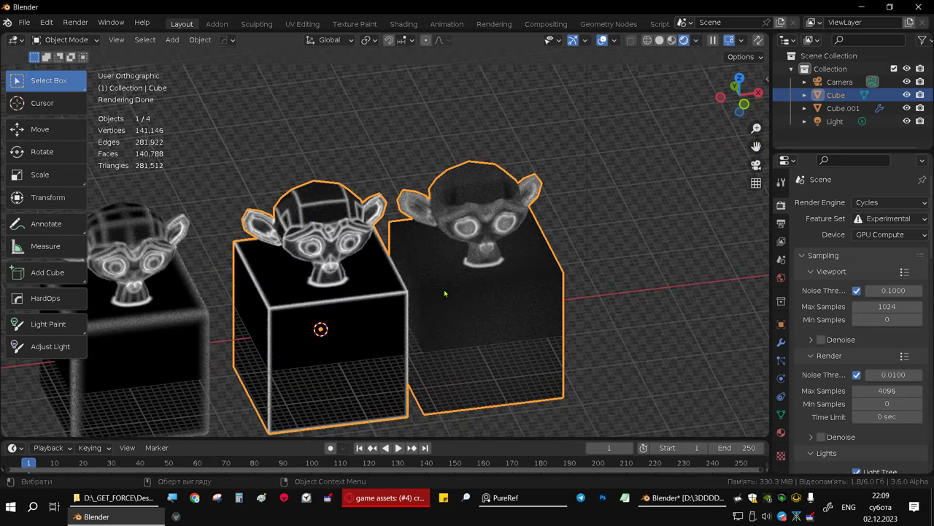
key("Tab")
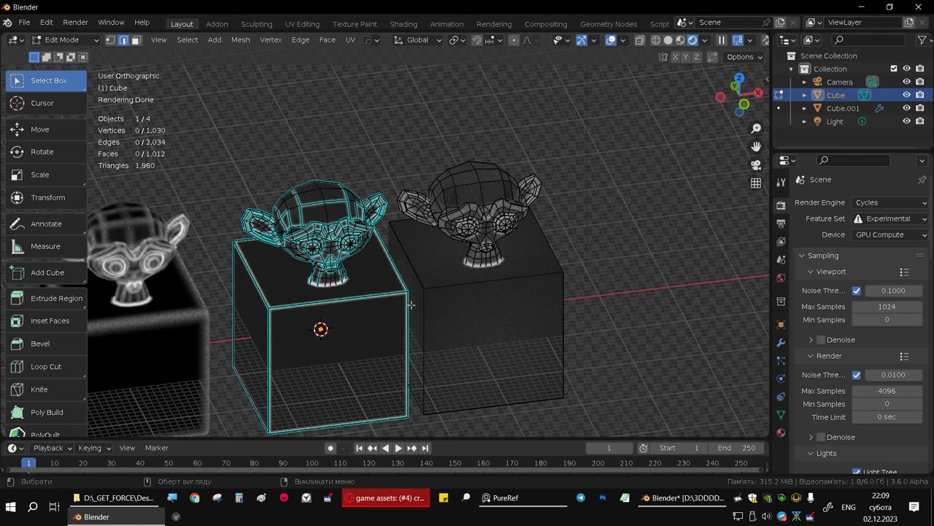
Step: Mark an edge on the right cube's top as sharp
key("Tab")
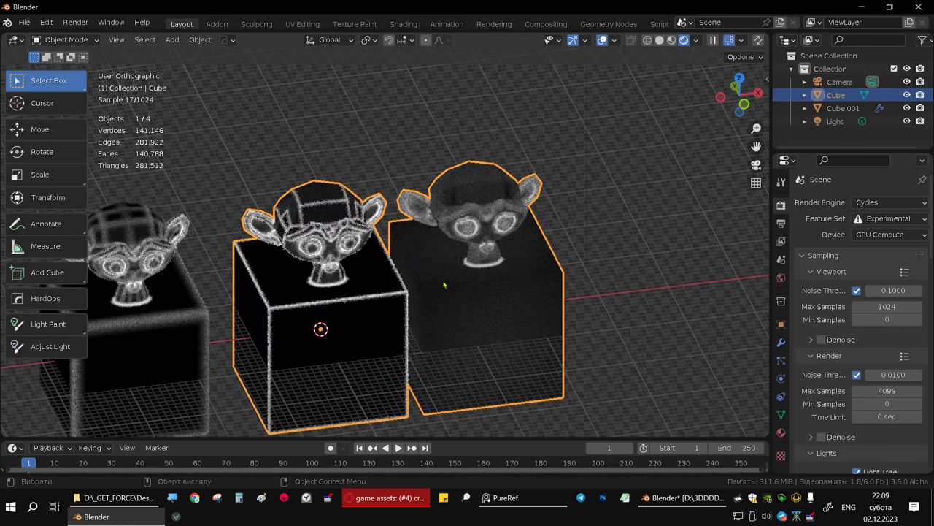
key("Tab")
left_click(429, 313, "shift")
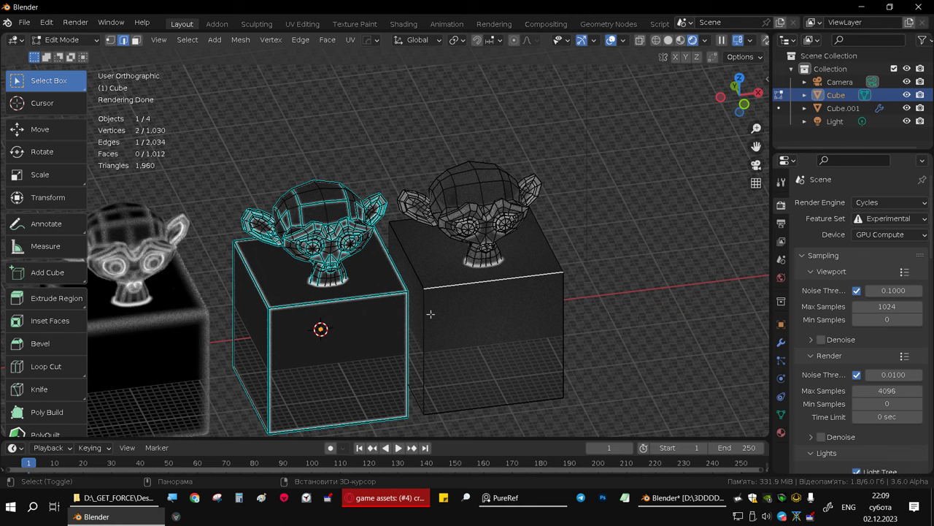
right_click(474, 290)
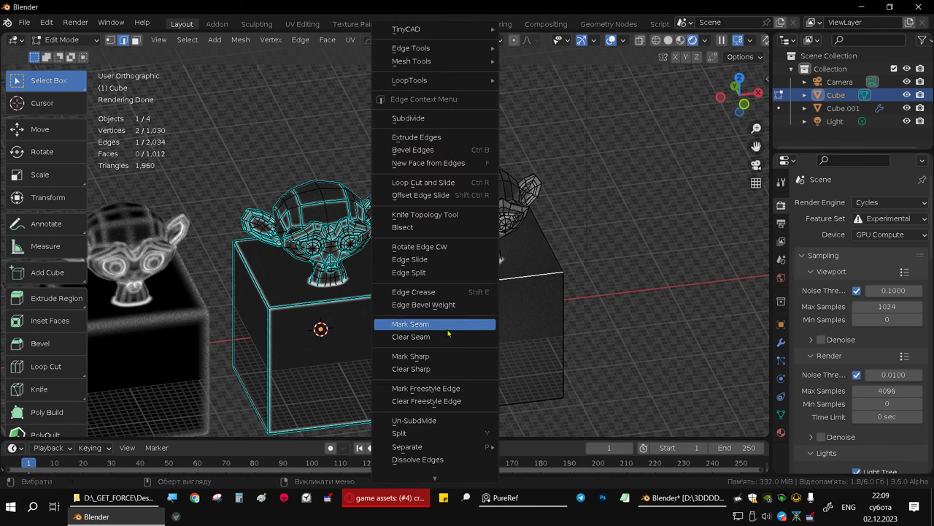
left_click(440, 359)
key("Tab")
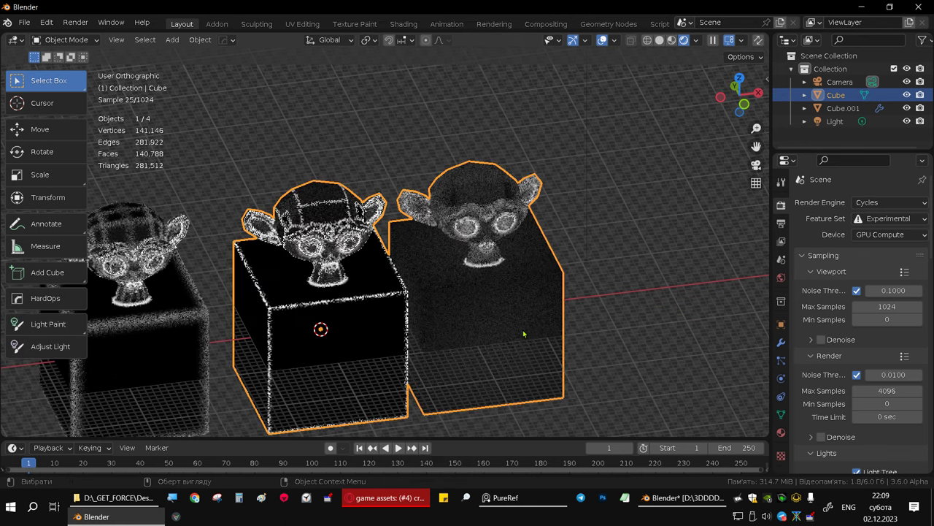
Step: Mark the right cube's left vertical edge as sharp and orbit to check the result
key("Tab")
left_click(424, 316)
right_click(423, 316)
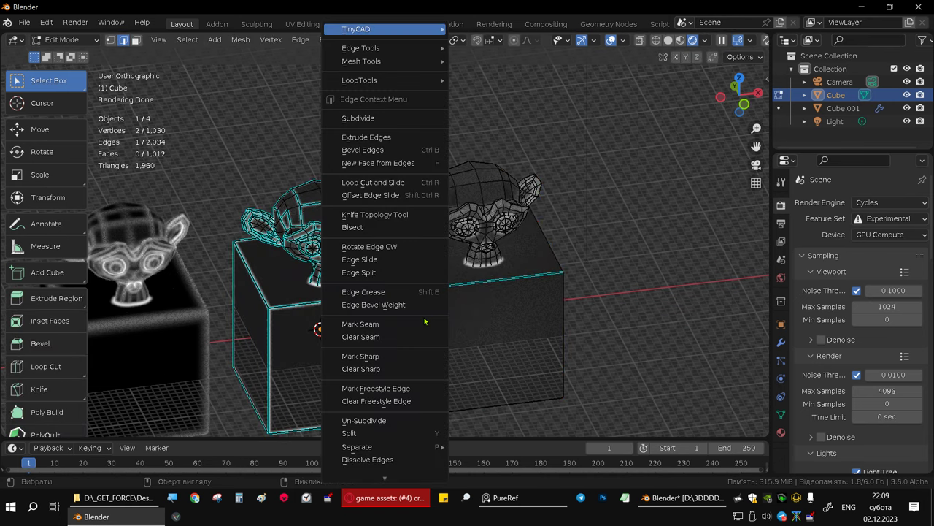
left_click(386, 357)
key("Tab")
mouse_move(523, 334)
middle_mouse_down()
mouse_move(509, 300)
mouse_move(427, 271)
middle_mouse_up()
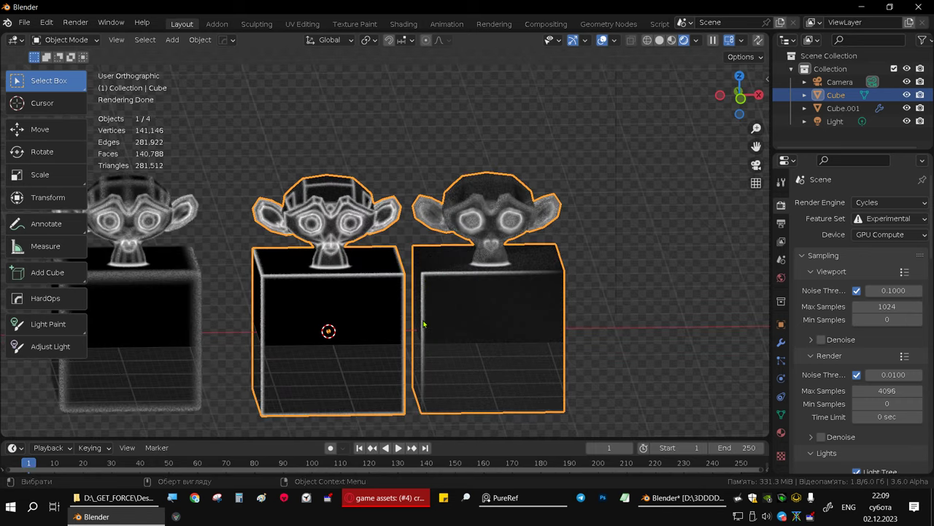
middle_click_drag(424, 324, 450, 306)
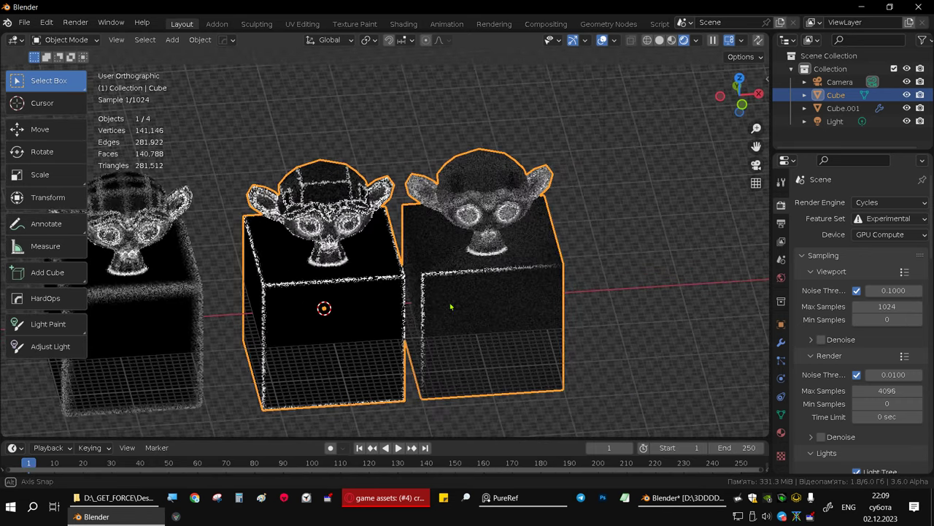
middle_click_drag(449, 307, 486, 169)
Step: Separate a face on top of the right monkey's head into its own object
key("Tab")
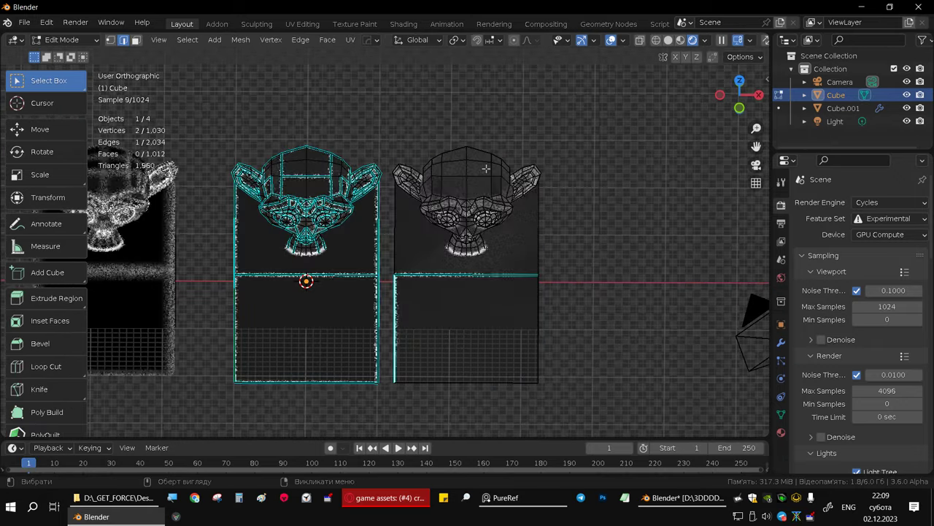
key("3")
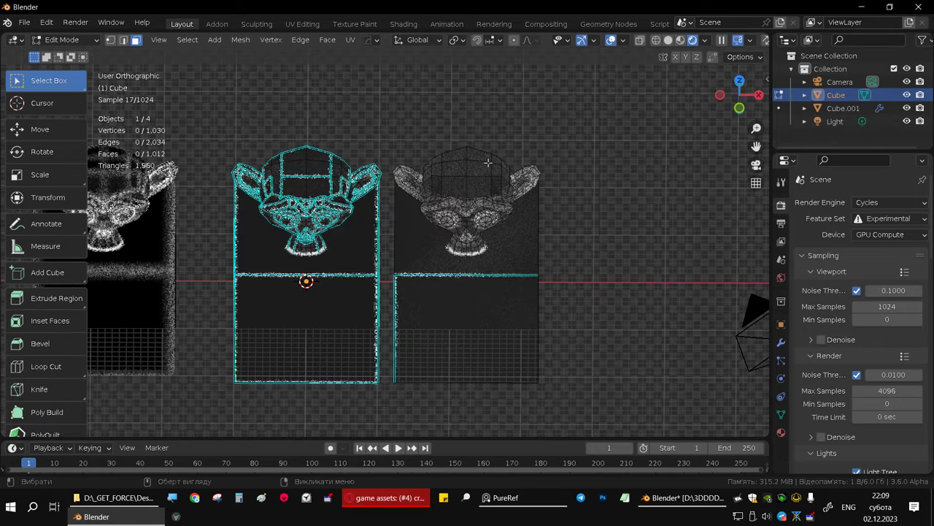
left_click(480, 167)
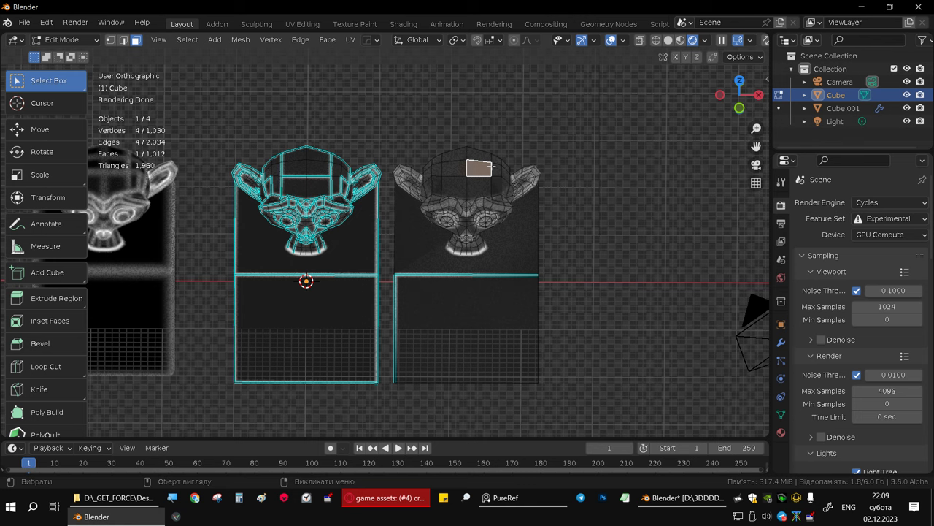
key("p")
key("Tab")
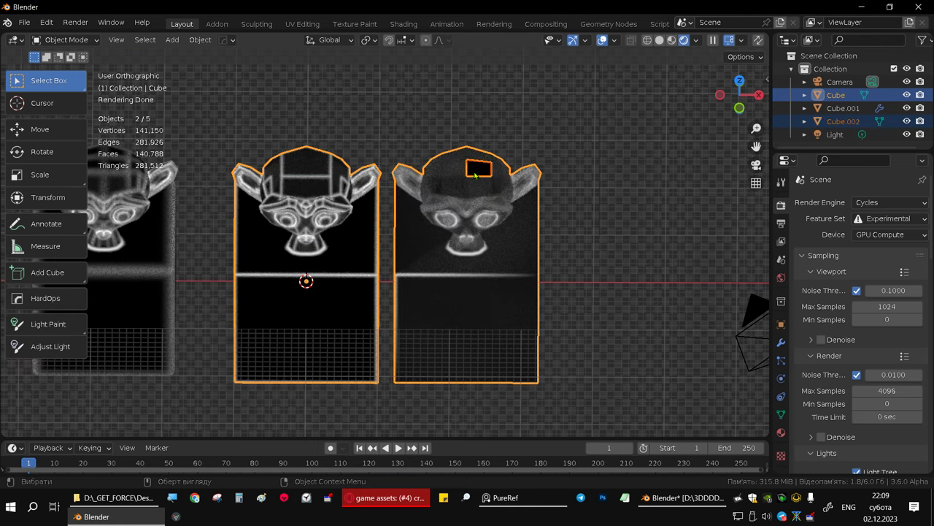
Step: Join the separated face back into the cube object and view the monkeys frontally
left_click(470, 182, "shift")
left_click(458, 190, "shift")
key("ctrl+j")
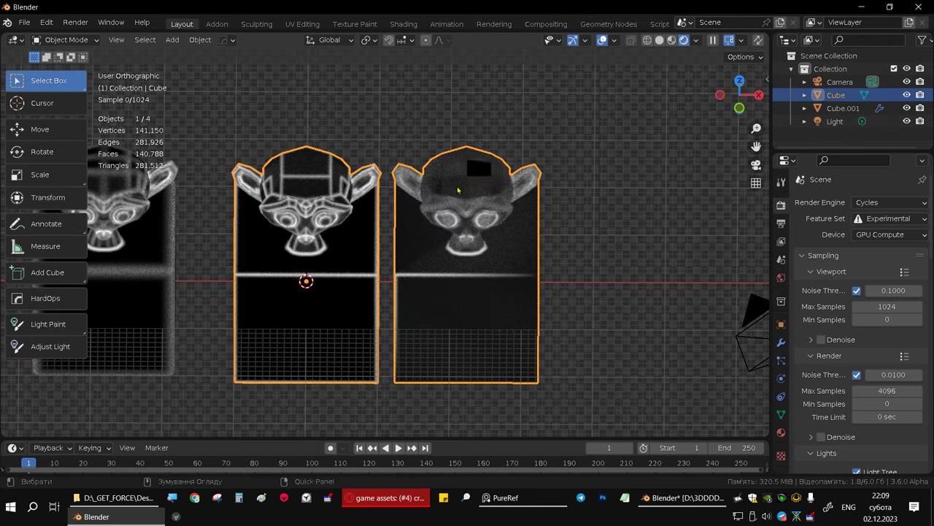
left_click(545, 202)
scroll(540, 203, "up", 2)
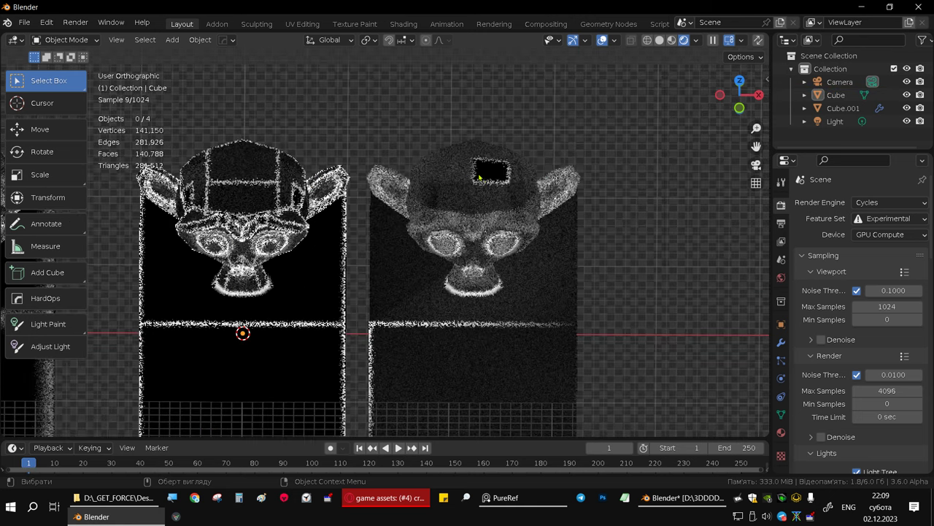
scroll(533, 204, "up", 3)
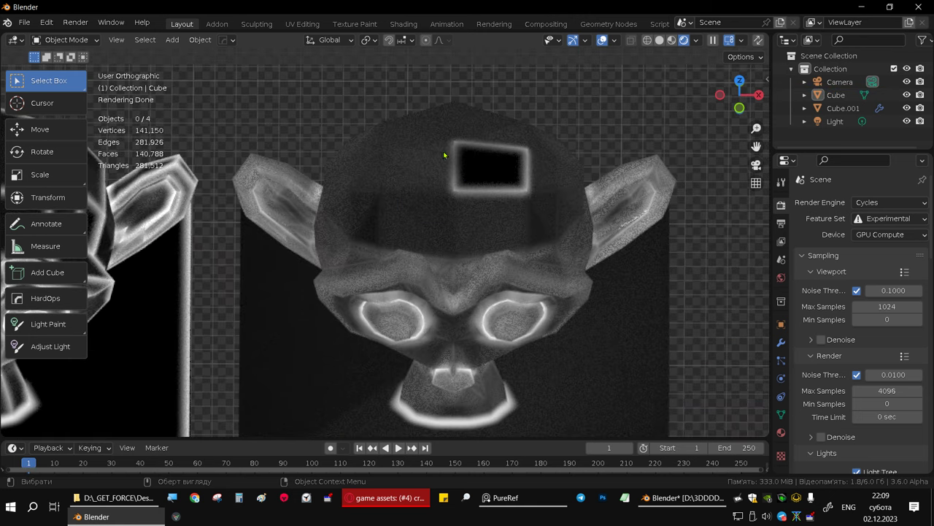
scroll(511, 172, "down", 2)
middle_click_drag(464, 192, 495, 220)
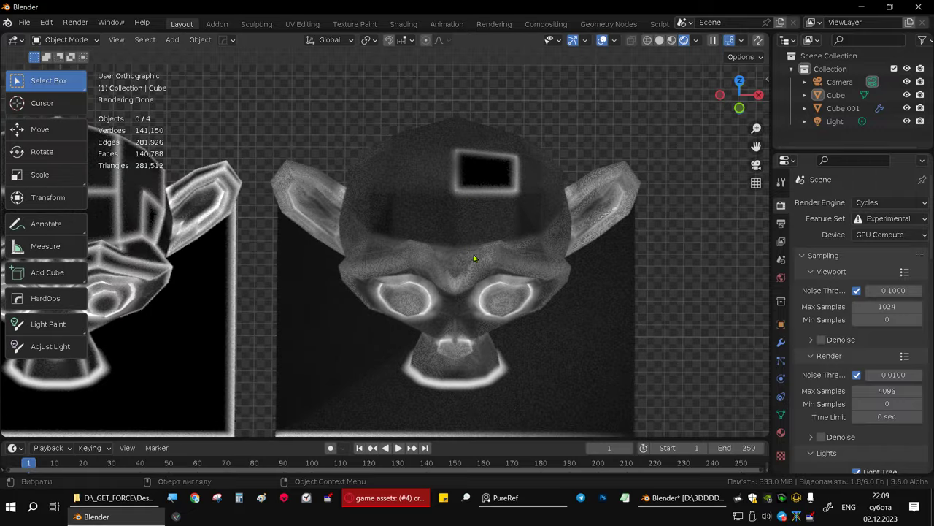
scroll(495, 220, "down", 4)
scroll(408, 292, "down", 1)
Step: Select the right cube-and-monkey object and, in front wireframe Edit Mode, select all its connected geometry
scroll(364, 349, "up", 2)
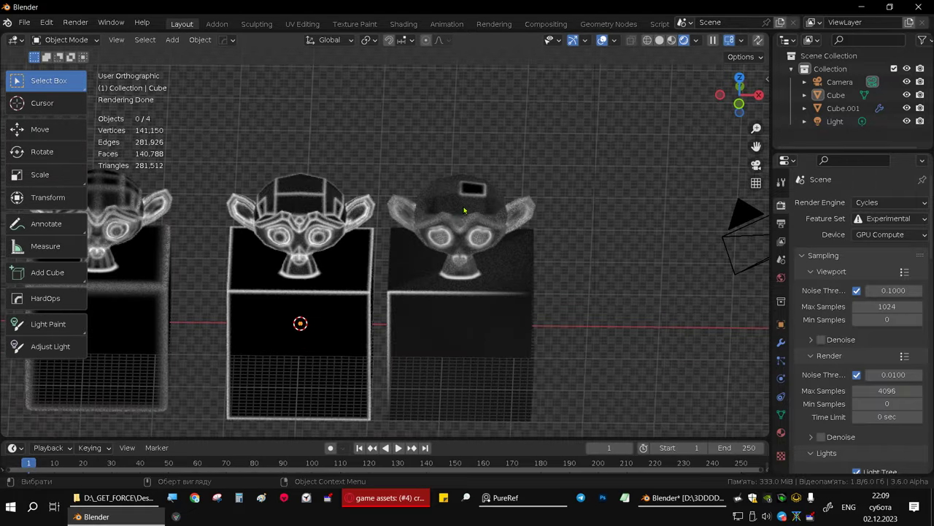
middle_click_drag(463, 210, 469, 209)
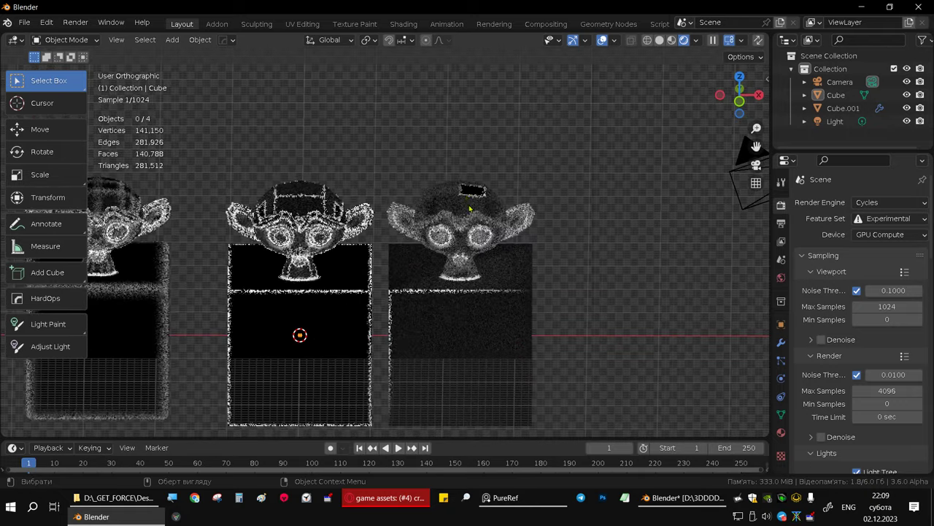
left_click(470, 210)
middle_click_drag(471, 213, 479, 244)
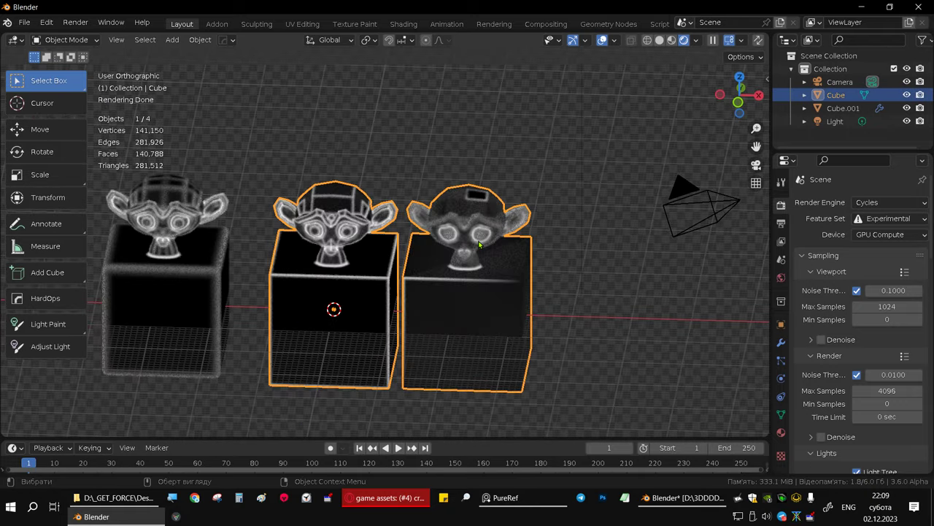
key("KP_1")
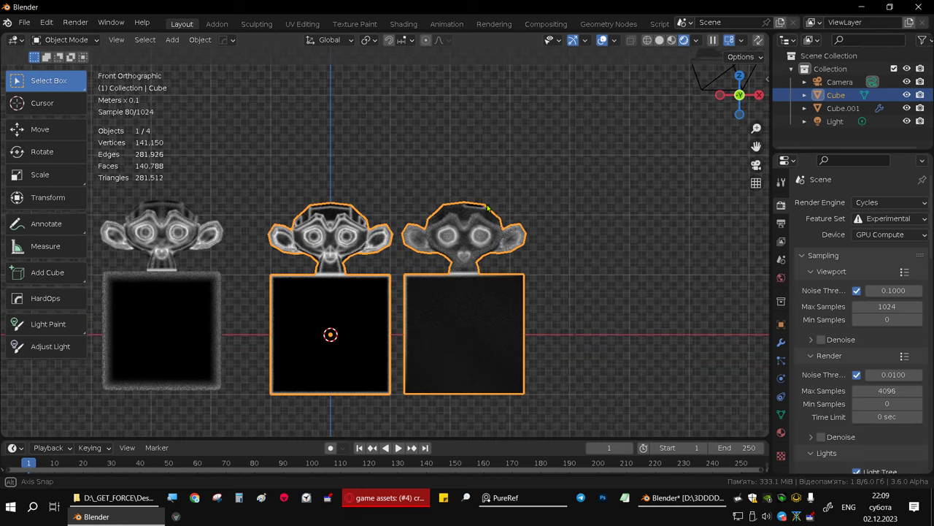
key("Tab")
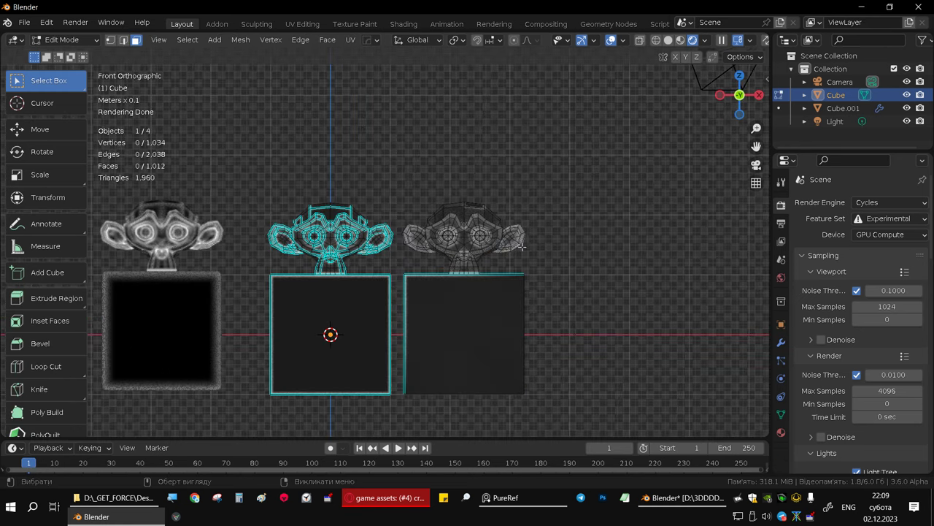
key("shift+z")
left_click_drag(429, 173, 571, 379)
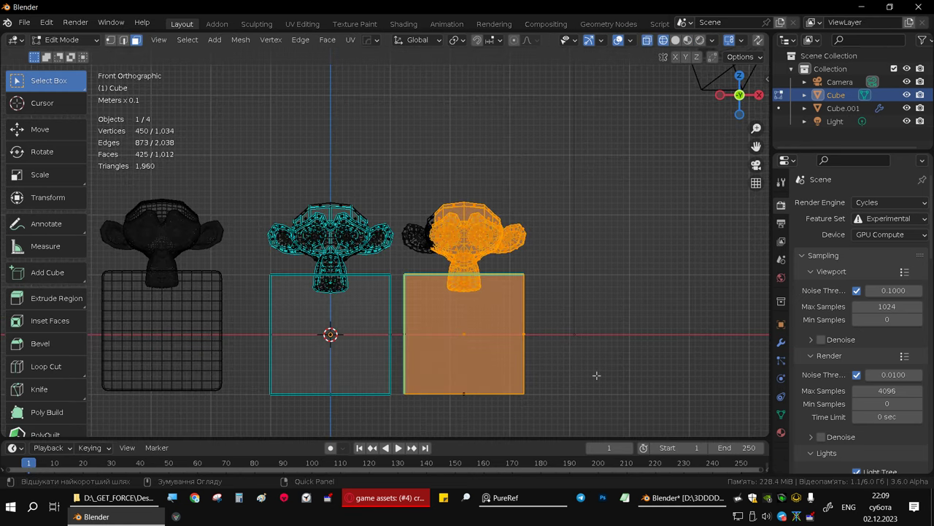
key("ctrl+l")
Step: Duplicate the geometry further right, separate it into Cube.002, and select it in rendered view
key("shift+d")
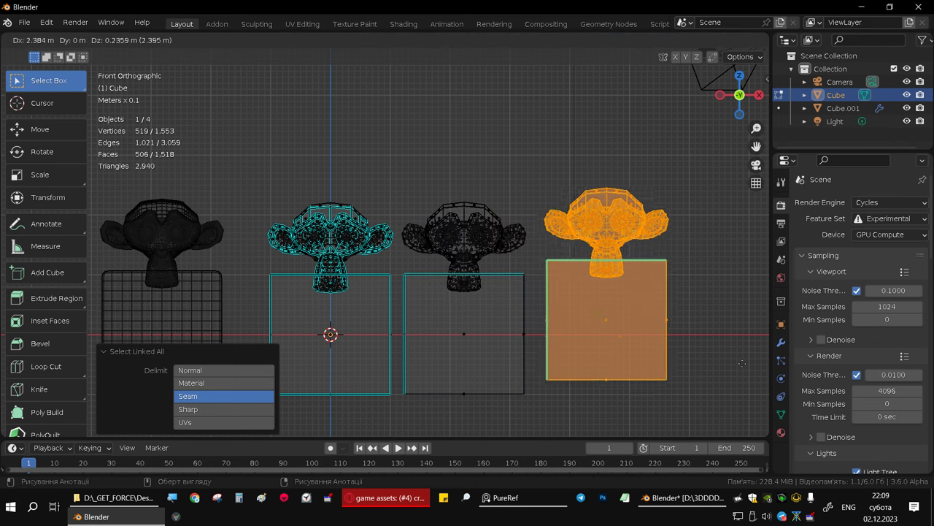
left_click(756, 379)
key("p")
left_click(731, 372)
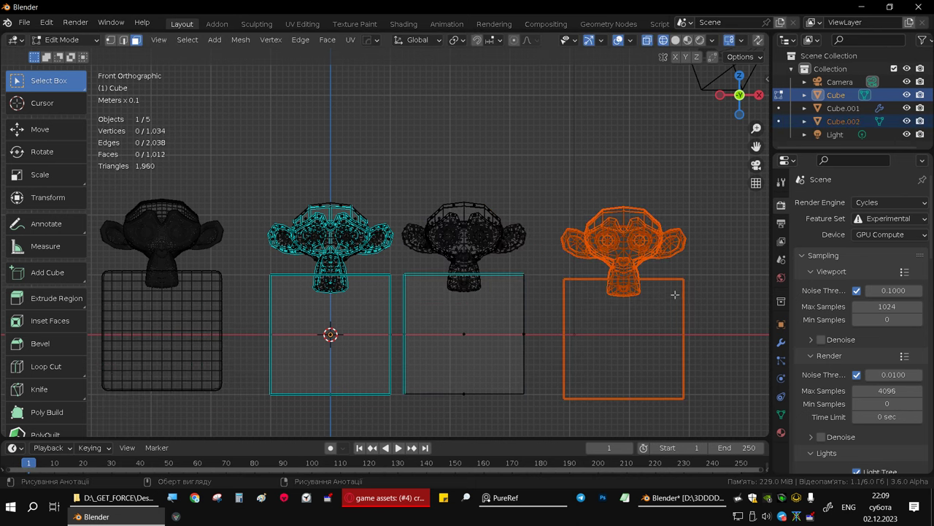
key("Tab")
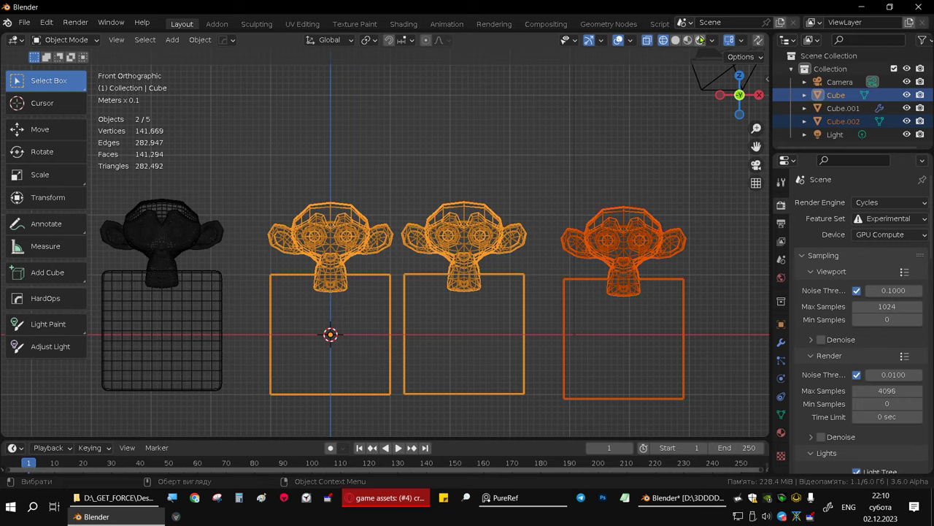
left_click(699, 40)
middle_click_drag(453, 292, 480, 276)
left_click(457, 285)
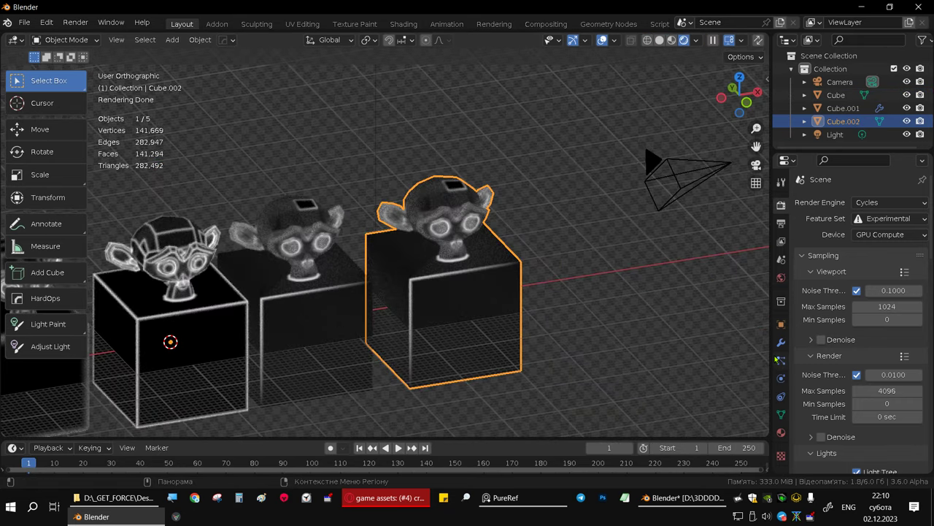
Step: Give Cube.002 an Edge Split modifier with 30° Edge Angle and Sharp Edges enabled
right_click(380, 248)
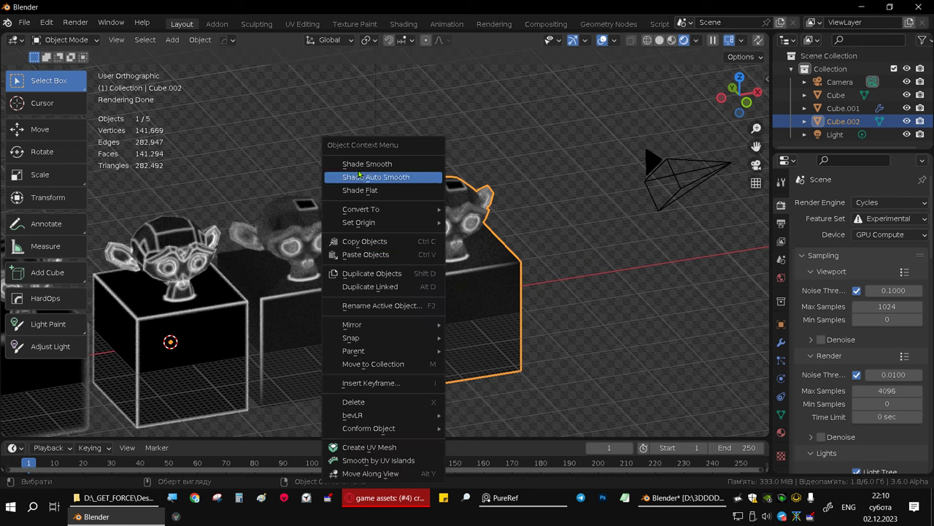
left_click(781, 342)
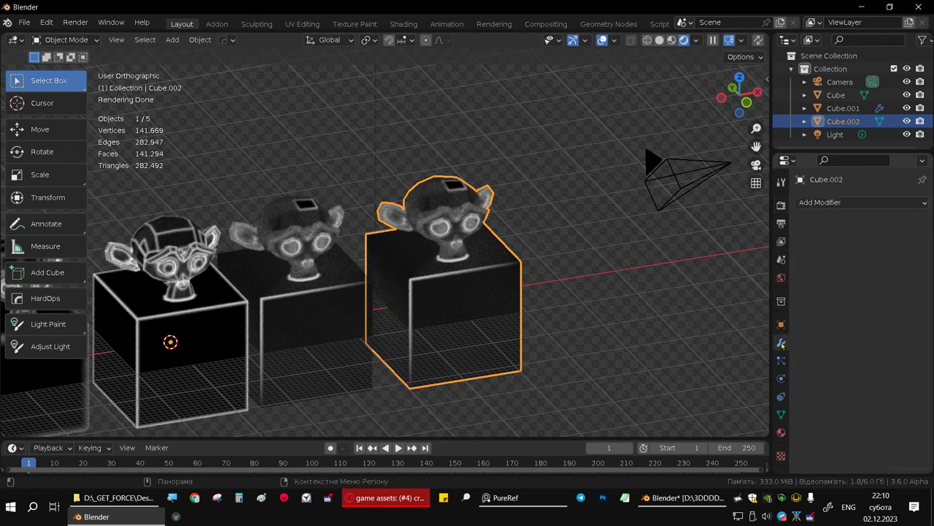
left_click(823, 203)
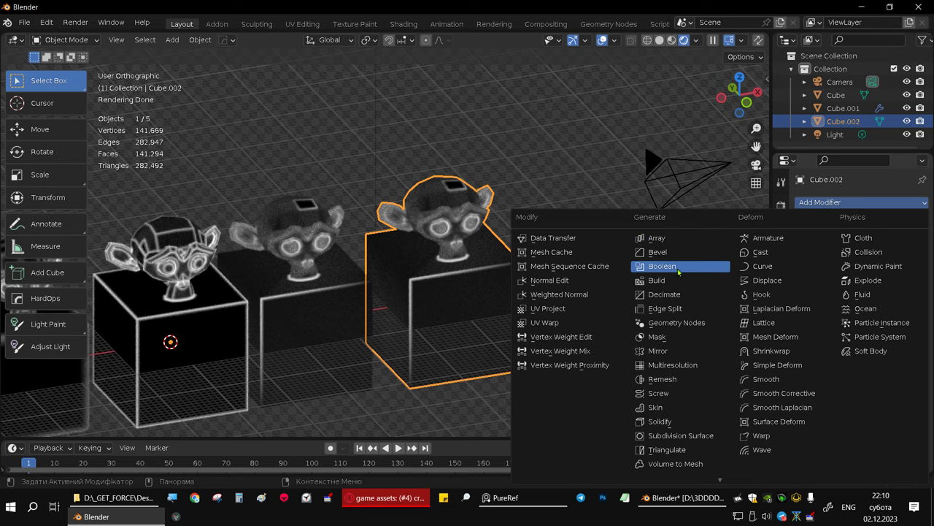
left_click(679, 310)
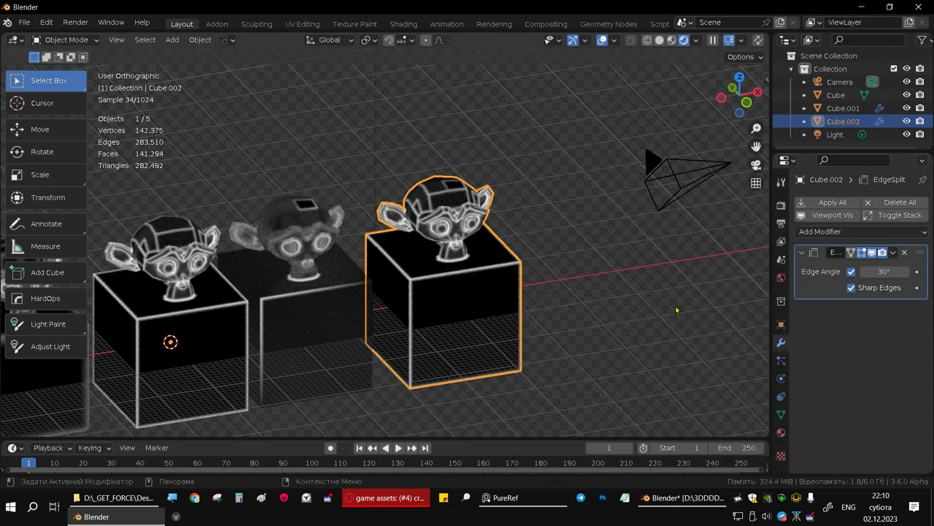
mouse_move(589, 313)
middle_mouse_down()
mouse_move(475, 299)
mouse_move(537, 187)
middle_mouse_up()
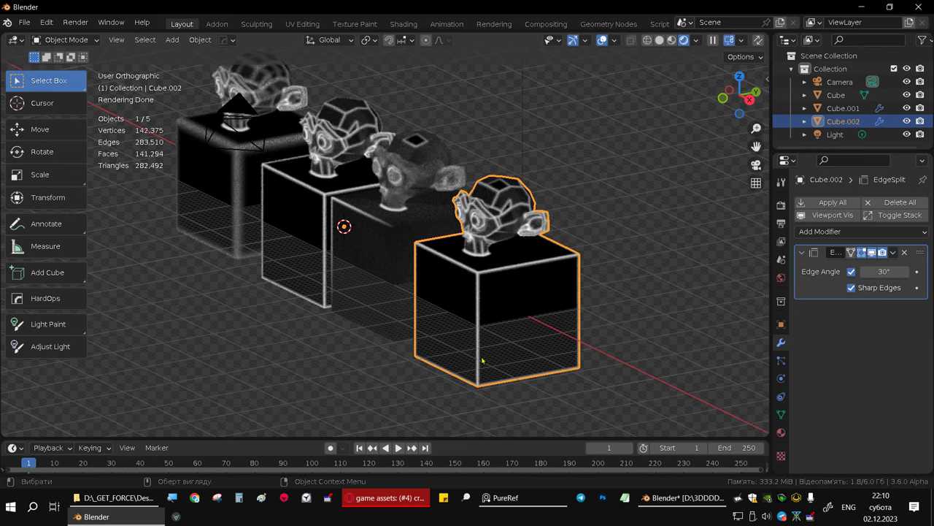
mouse_move(490, 268)
middle_mouse_down()
mouse_move(550, 287)
mouse_move(423, 184)
middle_mouse_up()
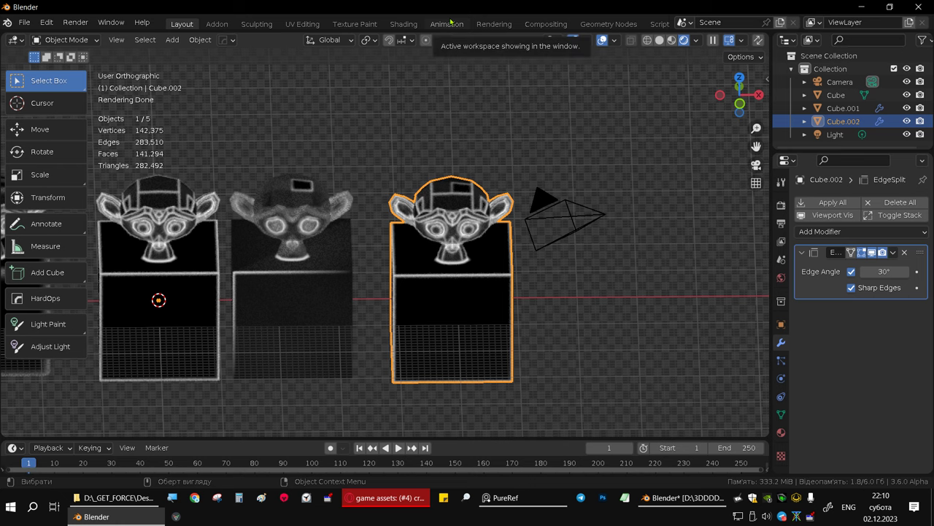
mouse_move(442, 233)
middle_mouse_down()
mouse_move(504, 223)
mouse_move(484, 239)
mouse_move(495, 205)
middle_mouse_up()
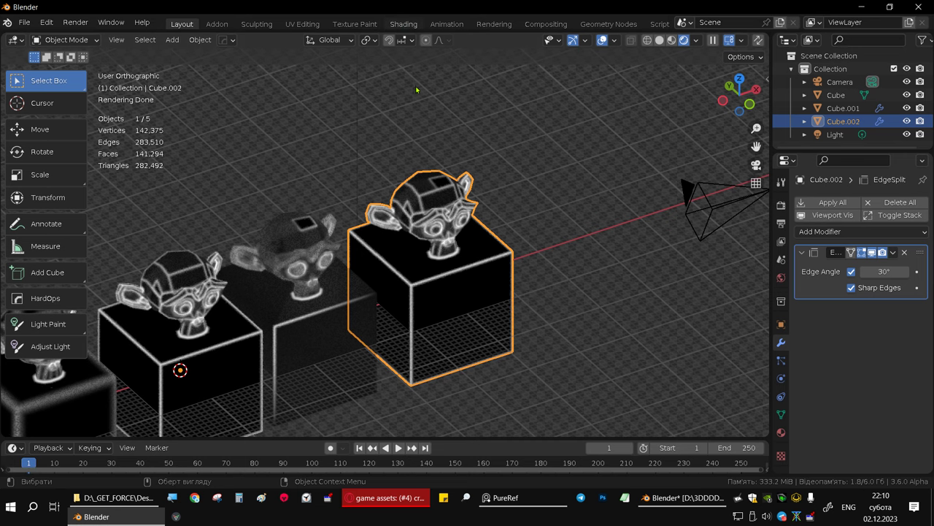
left_click(403, 23)
Step: Insert an Invert node (Fac 1.000) on the link from Distance Value to the shader
scroll(201, 208, "up", 2)
scroll(202, 208, "up", 4)
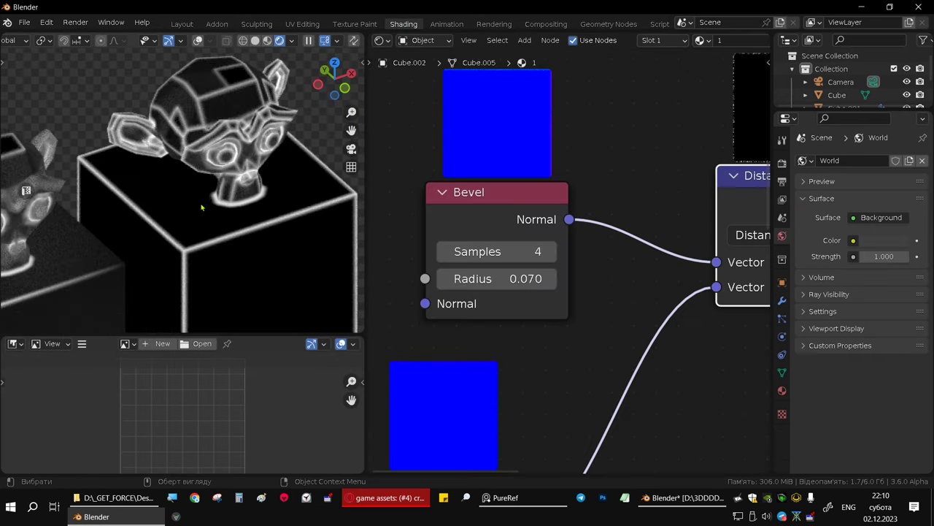
scroll(715, 309, "right", 5, "shift")
scroll(715, 309, "right", 5, "shift")
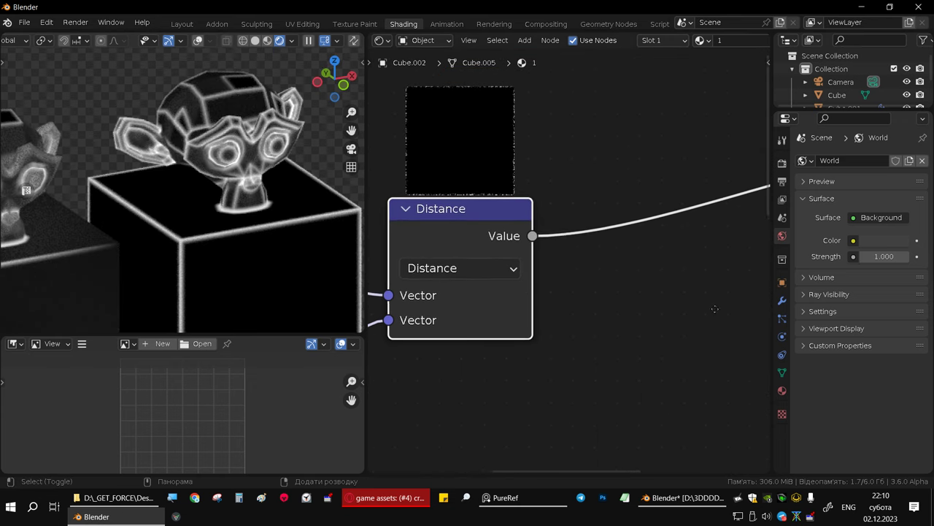
middle_click_drag(703, 258, 598, 284)
key("shift+a")
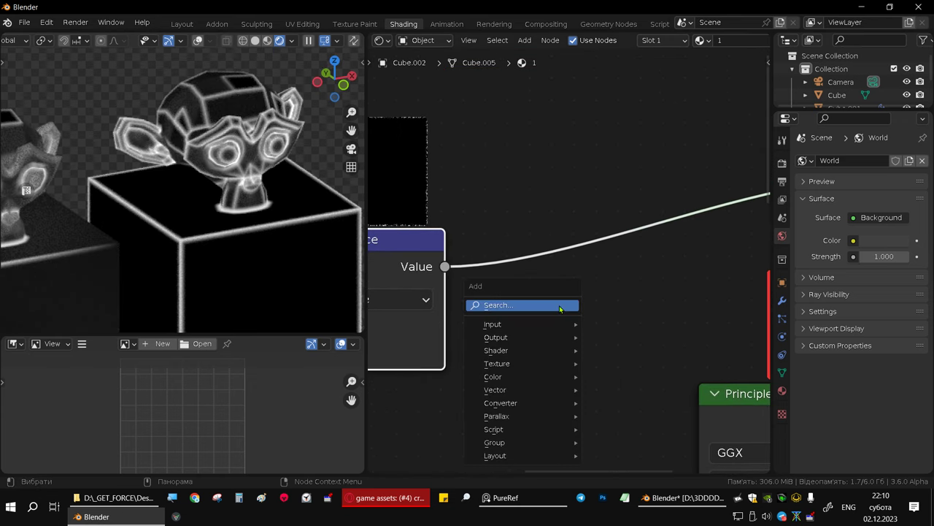
left_click(546, 306)
type("i")
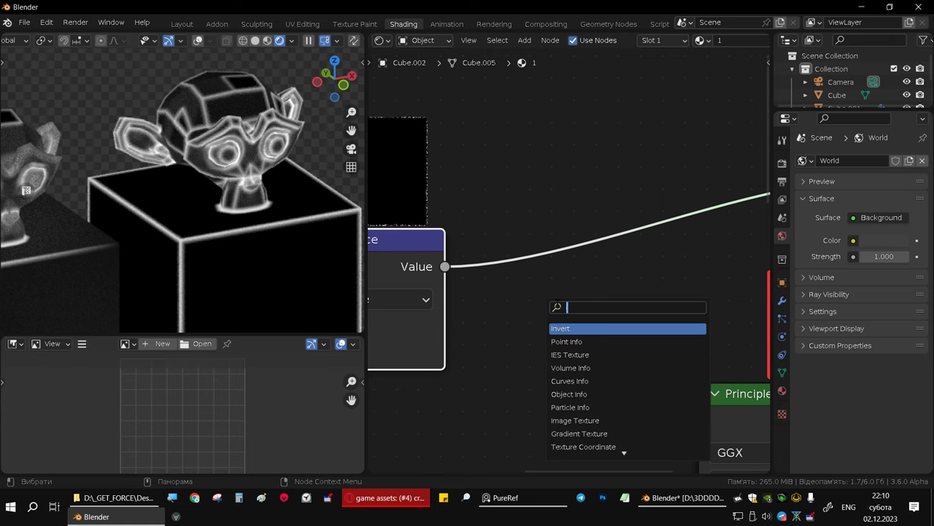
type("n")
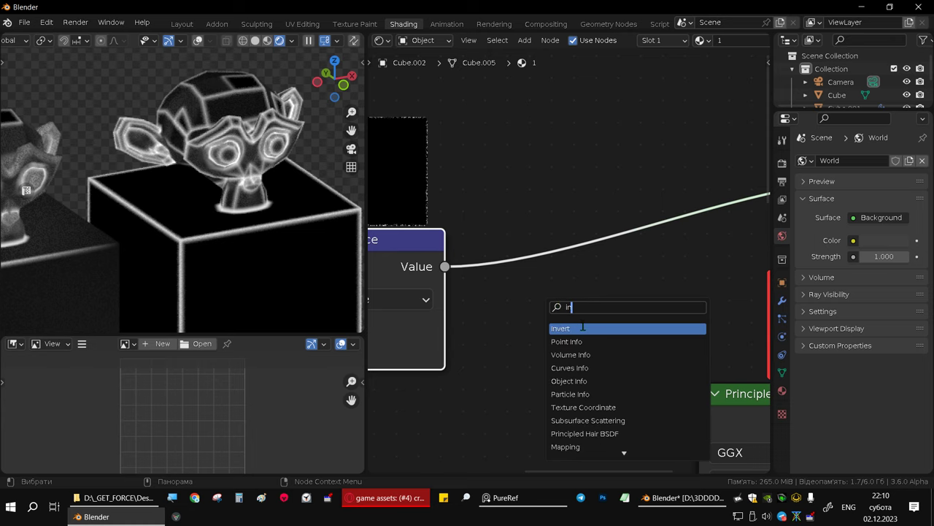
left_click(582, 327)
left_click(603, 327)
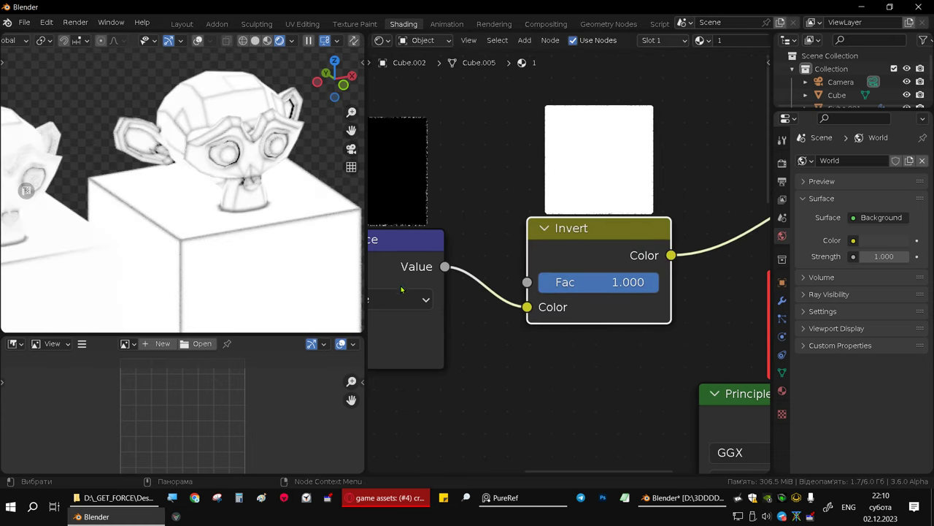
middle_click_drag(401, 290, 470, 331)
left_click_drag(639, 239, 727, 235)
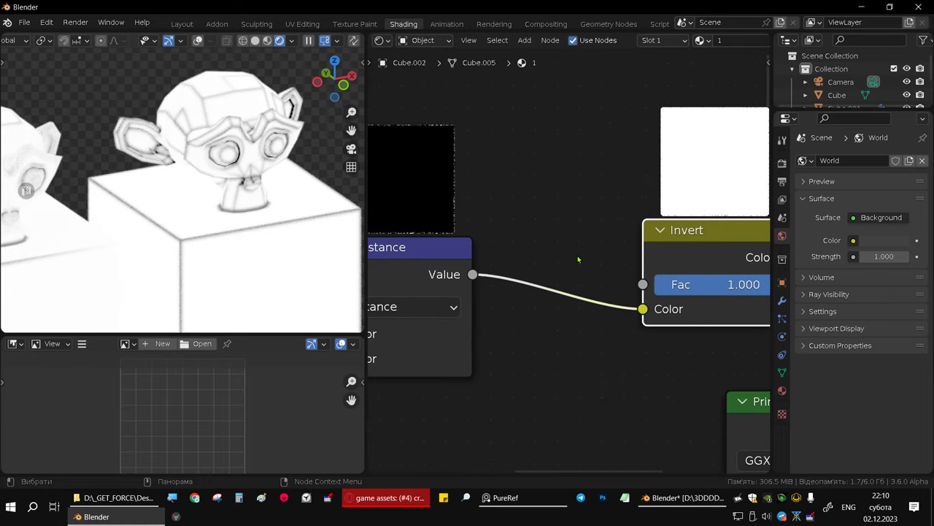
Step: Insert a Color Ramp on the Distance output link, moving the black stop to 0.165 and white toward the middle
key("shift+a")
left_click(566, 268)
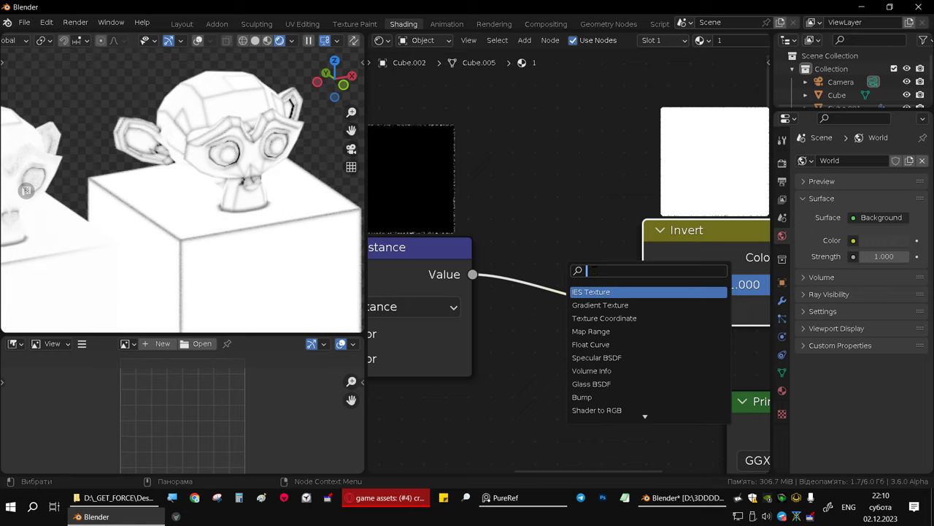
type("cclo")
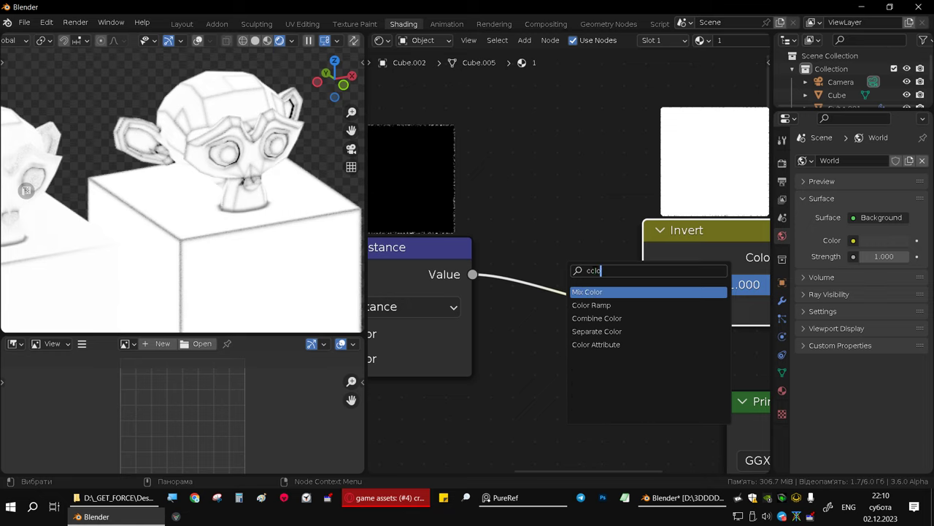
left_click(588, 304)
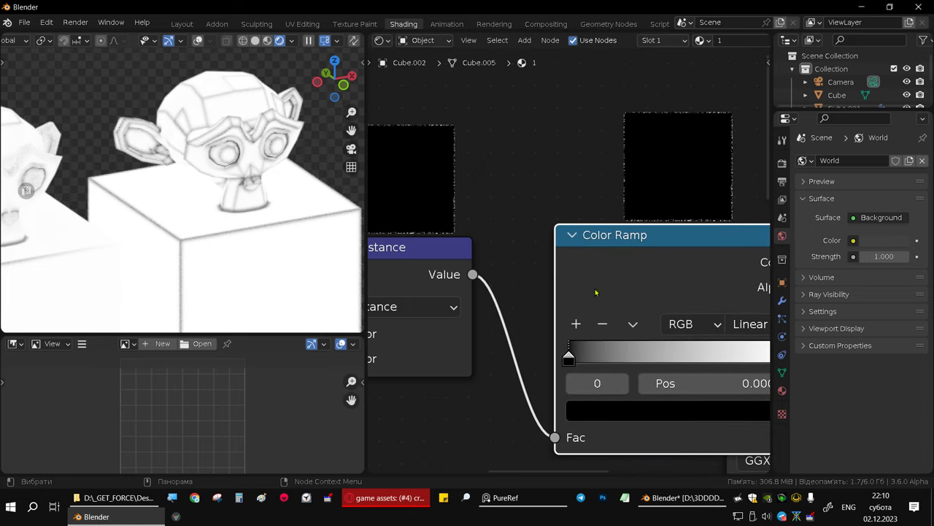
left_click(595, 290)
middle_click_drag(683, 310, 553, 253)
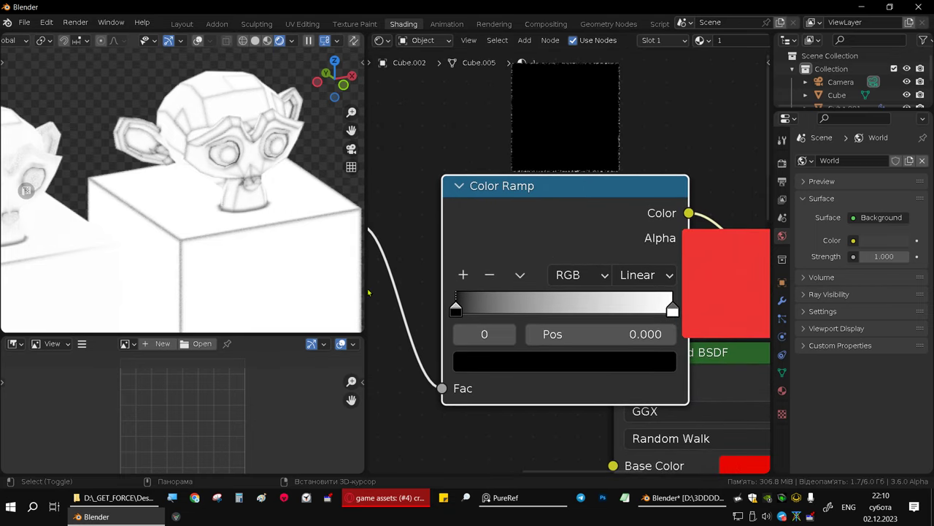
left_click_drag(456, 310, 492, 308)
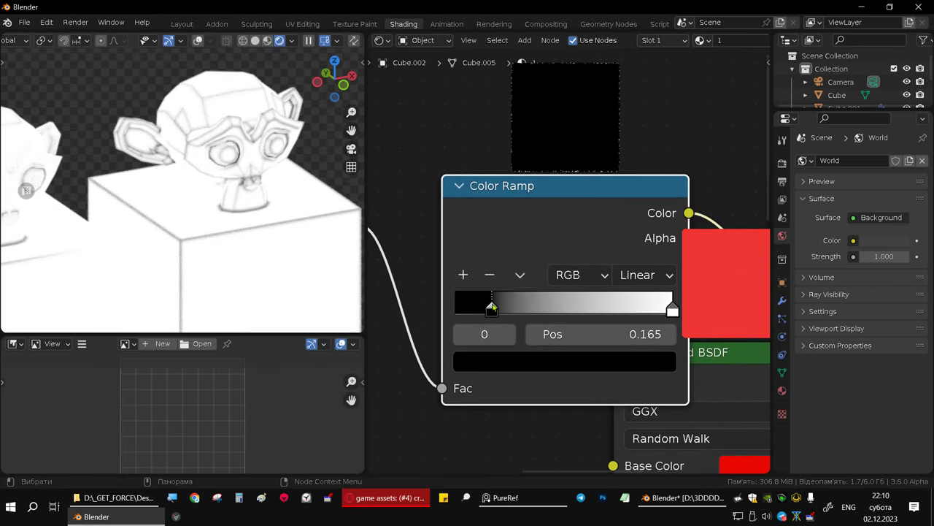
mouse_move(671, 314)
left_mouse_down()
mouse_move(494, 317)
mouse_move(596, 310)
mouse_move(517, 309)
mouse_move(585, 309)
mouse_move(529, 310)
left_mouse_up()
Step: Make the dark ramp stop dark red and wire the ramp Color into Principled BSDF Base Color
left_click(525, 358)
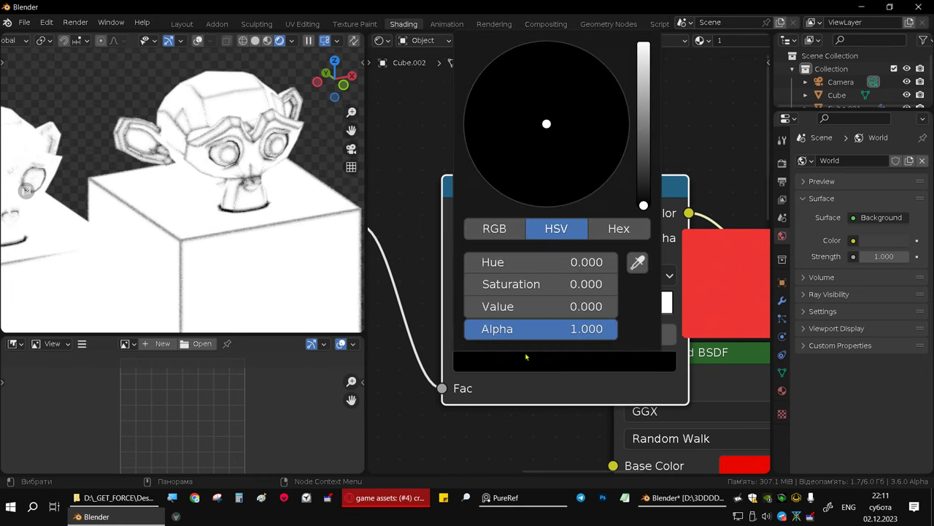
left_click_drag(644, 194, 644, 128)
left_click(527, 205)
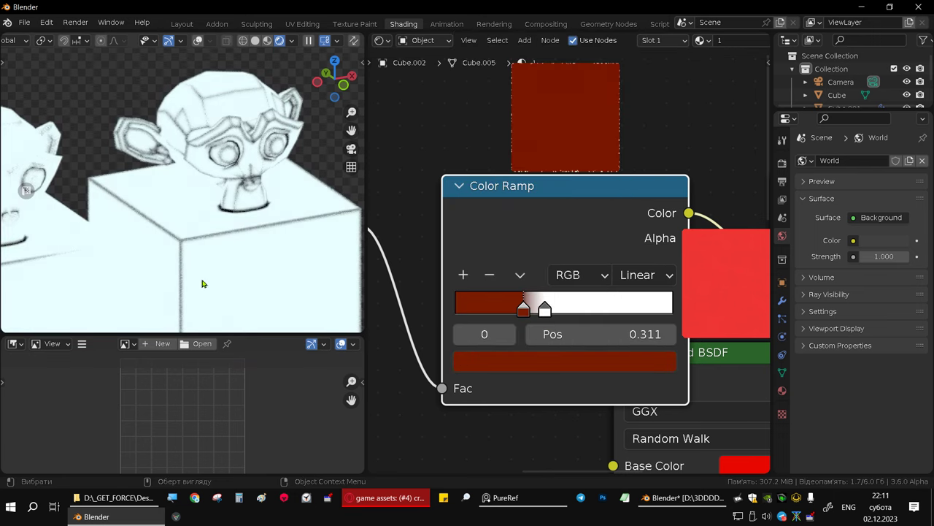
middle_click_drag(255, 241, 202, 233)
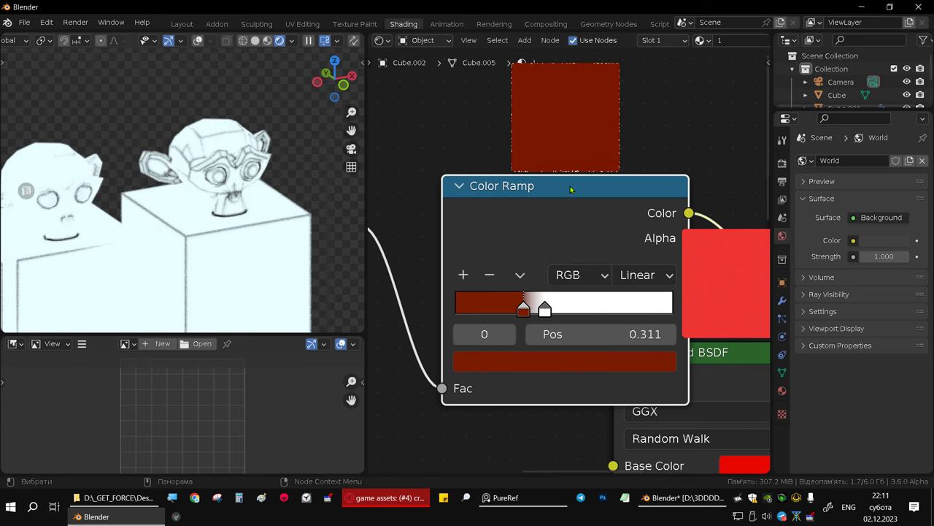
left_click_drag(571, 189, 504, 191)
scroll(514, 225, "down", 2)
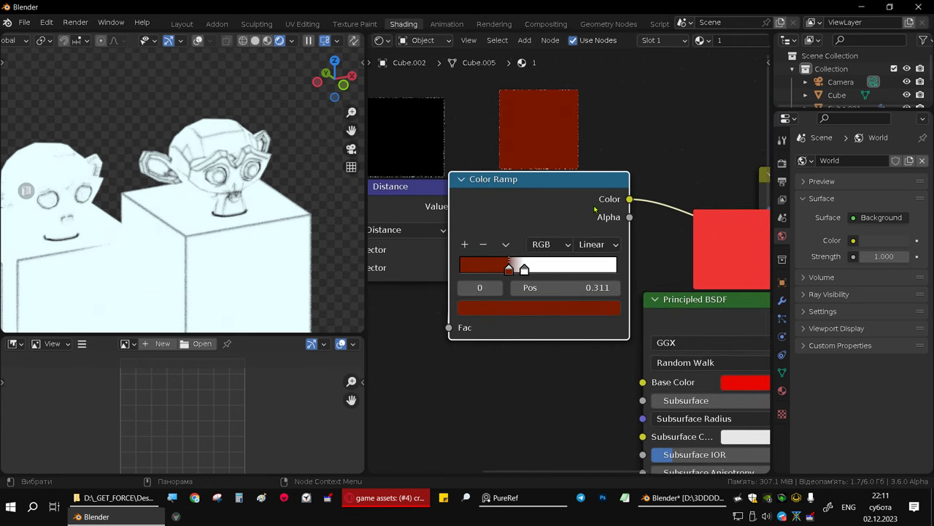
left_click_drag(630, 199, 642, 382)
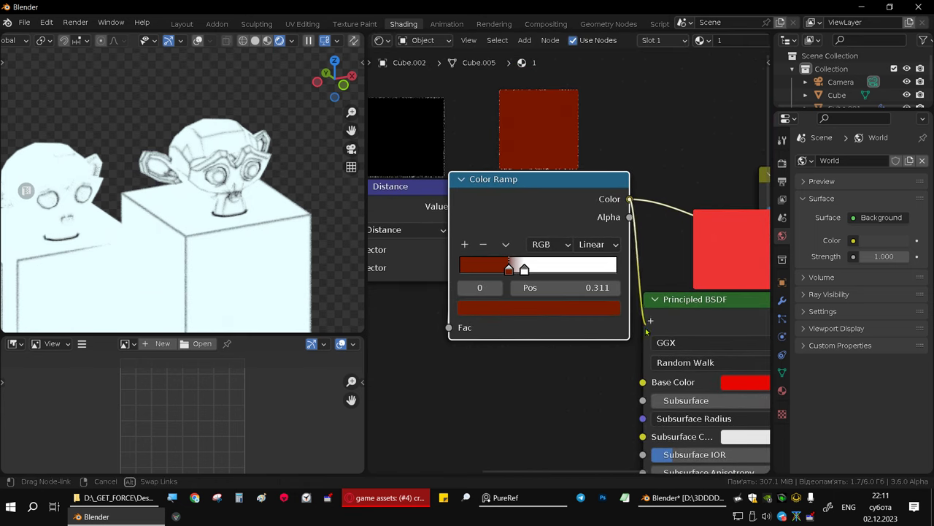
Step: Tidy the node graph by moving the Bevel, Geometry, Distance and Color Ramp nodes down-left
left_click(704, 319)
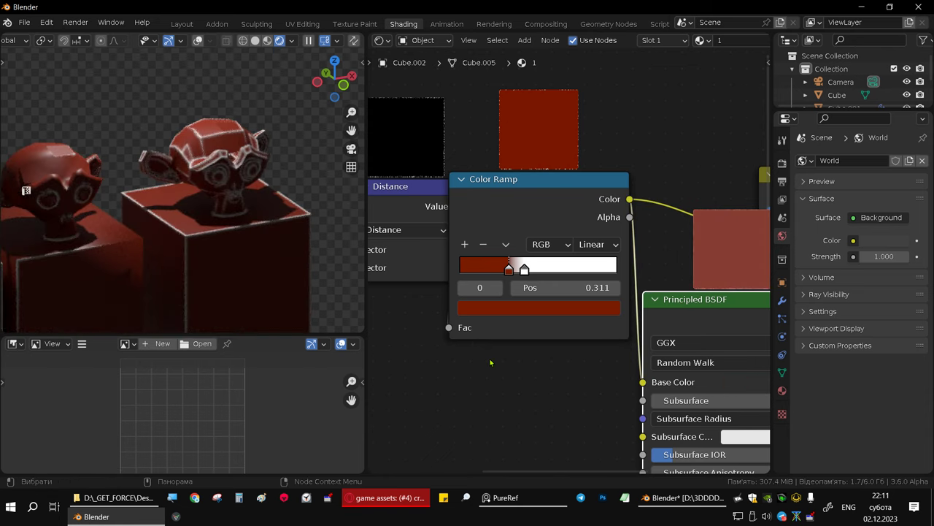
scroll(451, 371, "down", 1)
middle_click_drag(451, 372, 574, 326)
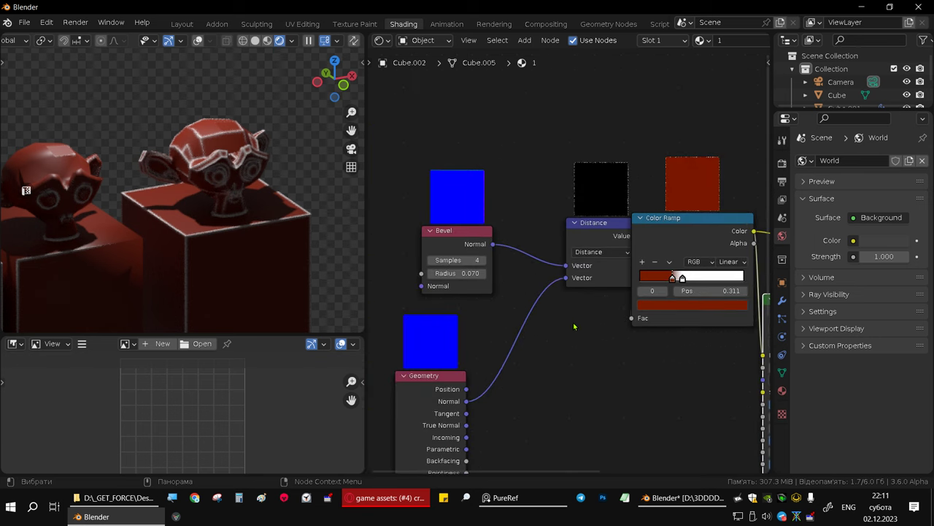
scroll(574, 326, "down", 1)
left_click_drag(411, 167, 601, 442)
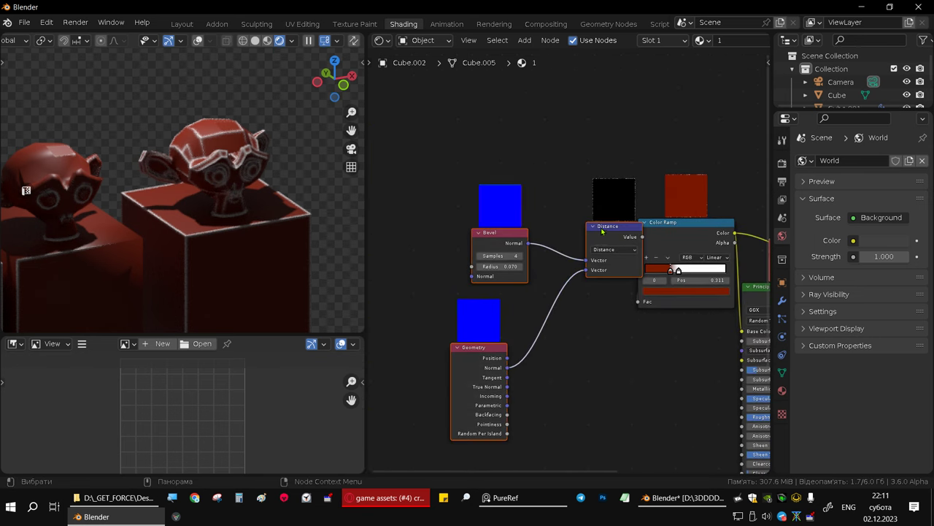
left_click_drag(602, 232, 497, 298)
left_click_drag(692, 232, 620, 271)
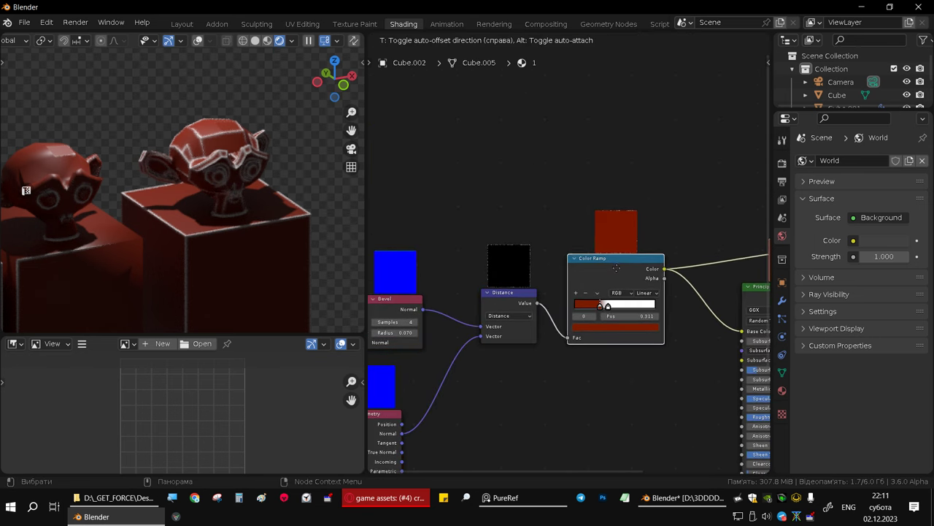
middle_click_drag(686, 324, 575, 286)
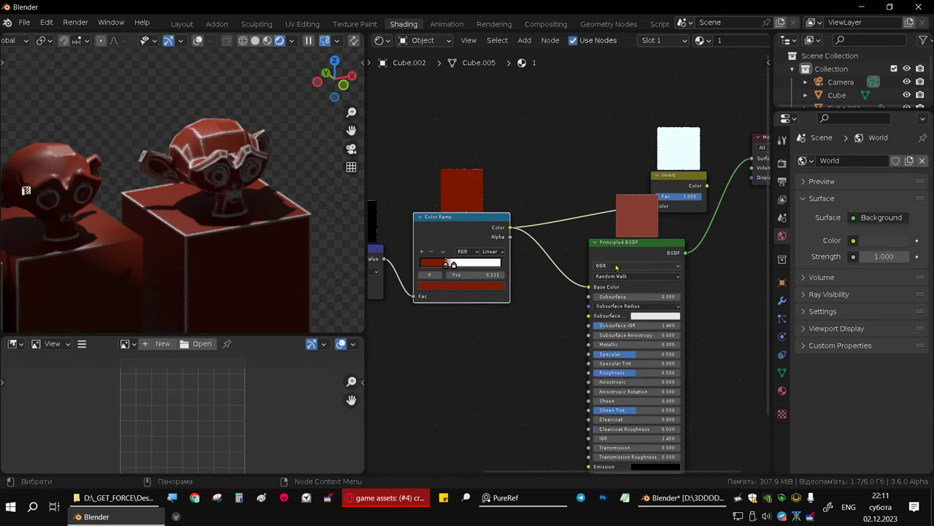
Step: Delete the Invert node and orbit around the models to inspect the red shading
left_click(674, 176)
key("x")
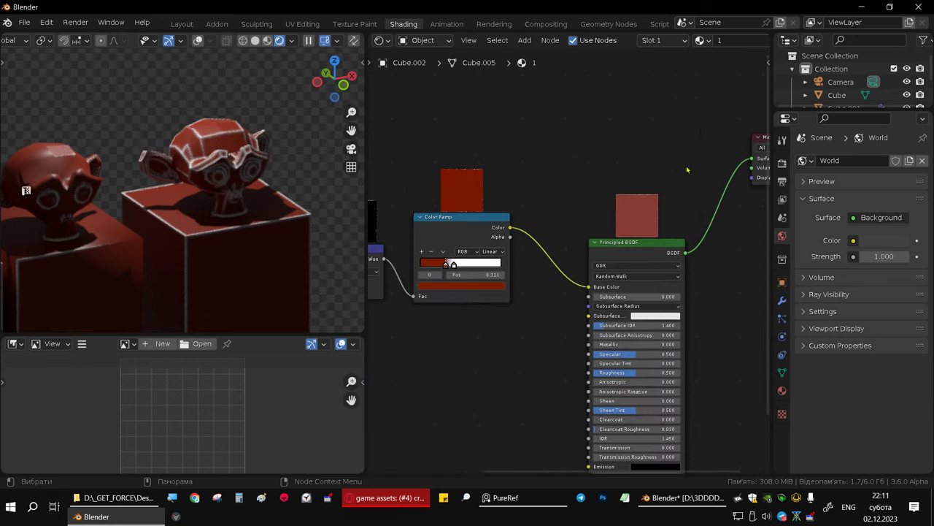
middle_click_drag(281, 221, 211, 221)
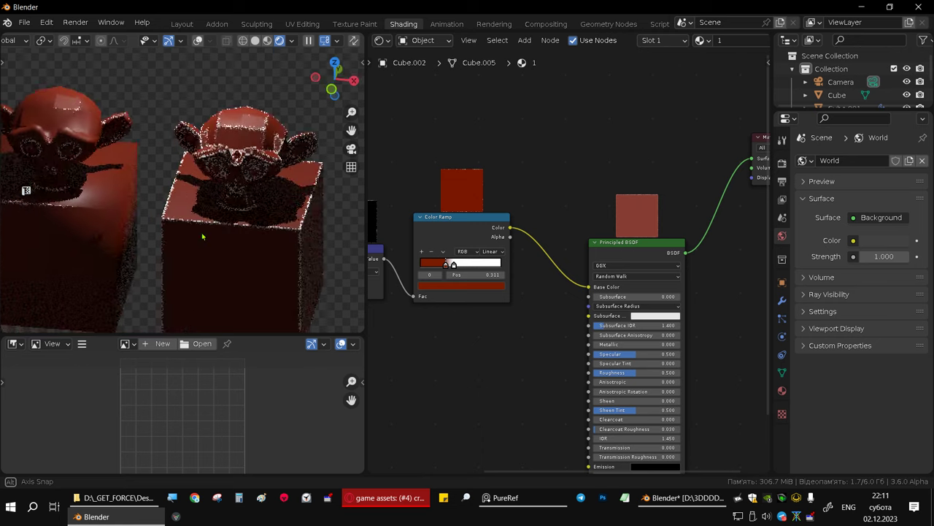
scroll(212, 221, "up", 2)
scroll(197, 230, "up", 2)
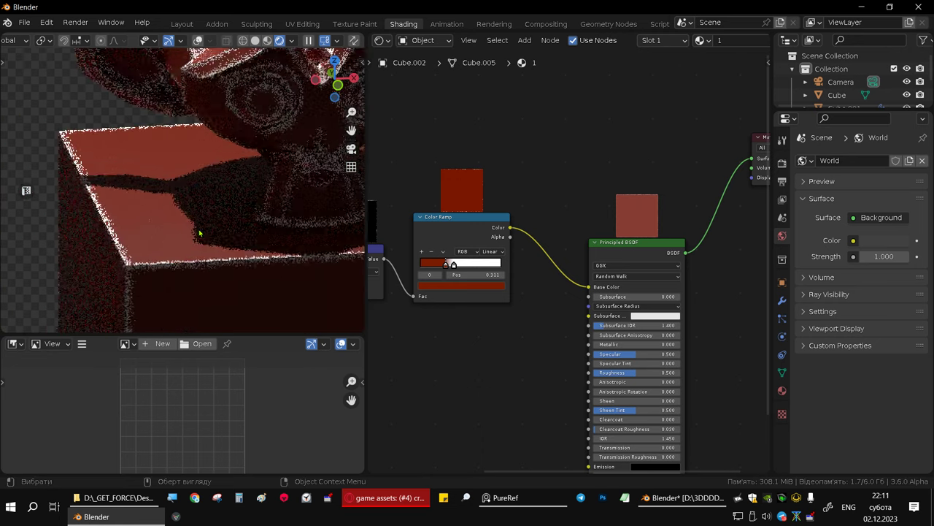
scroll(194, 234, "up", 2)
scroll(127, 156, "up", 2)
middle_click_drag(140, 205, 92, 272)
scroll(194, 269, "down", 2)
scroll(219, 259, "down", 2)
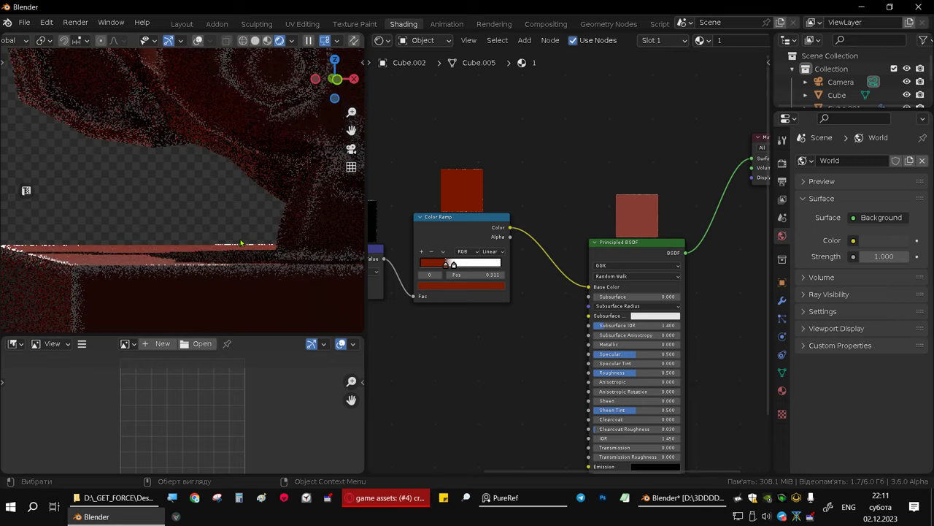
scroll(261, 243, "down", 2)
scroll(271, 241, "down", 1)
mouse_move(271, 241)
middle_mouse_down()
mouse_move(313, 192)
mouse_move(215, 183)
mouse_move(181, 199)
mouse_move(403, 249)
middle_mouse_up()
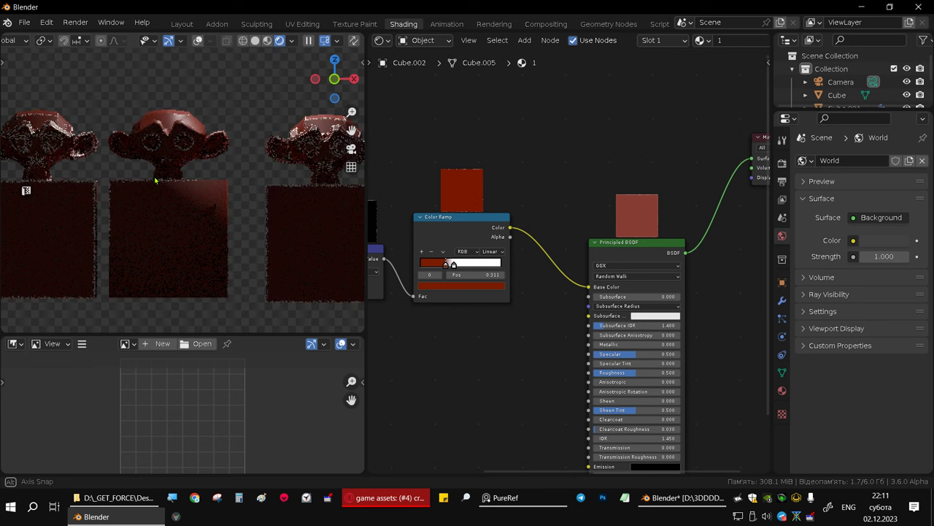
Step: Move the dark red ramp stop to 0.000 and detach the Color Ramp from the shader chain
key("super")
left_click(529, 340)
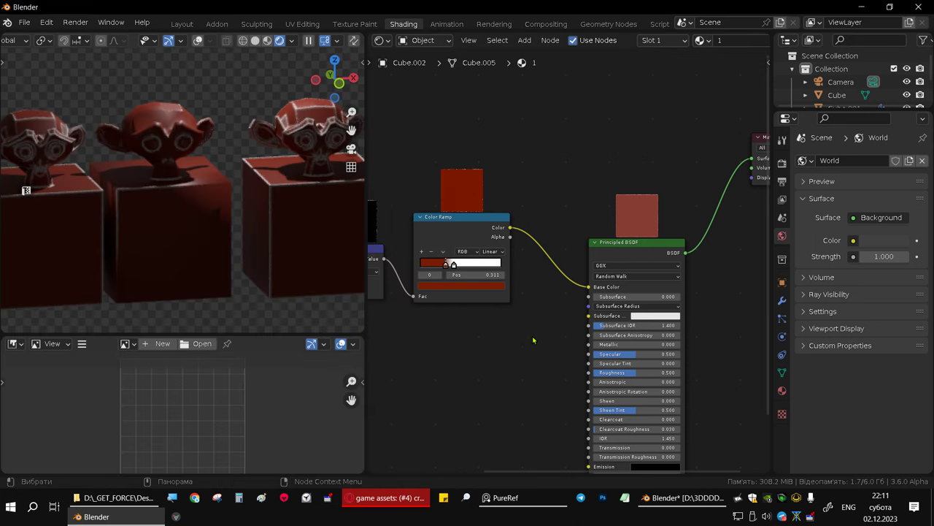
scroll(532, 340, "up", 1)
scroll(439, 256, "up", 2)
scroll(427, 268, "up", 2)
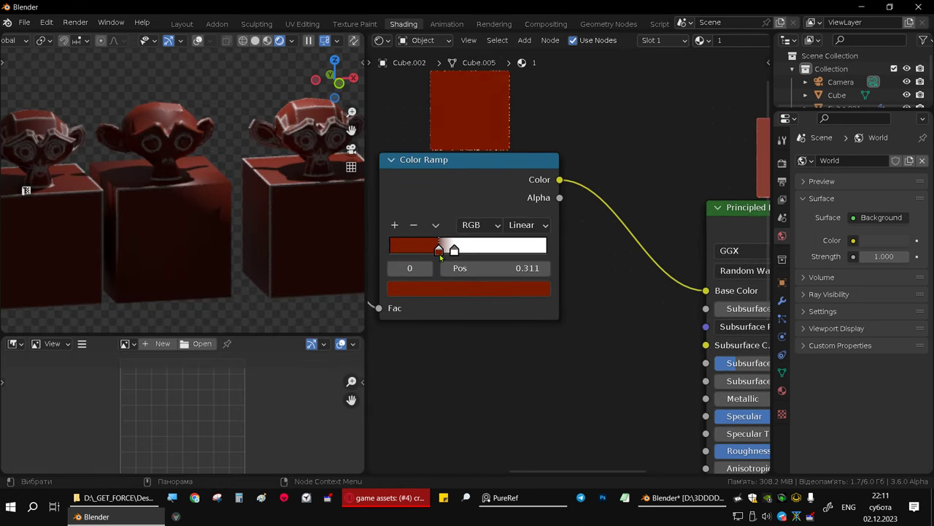
left_click_drag(439, 252, 390, 250)
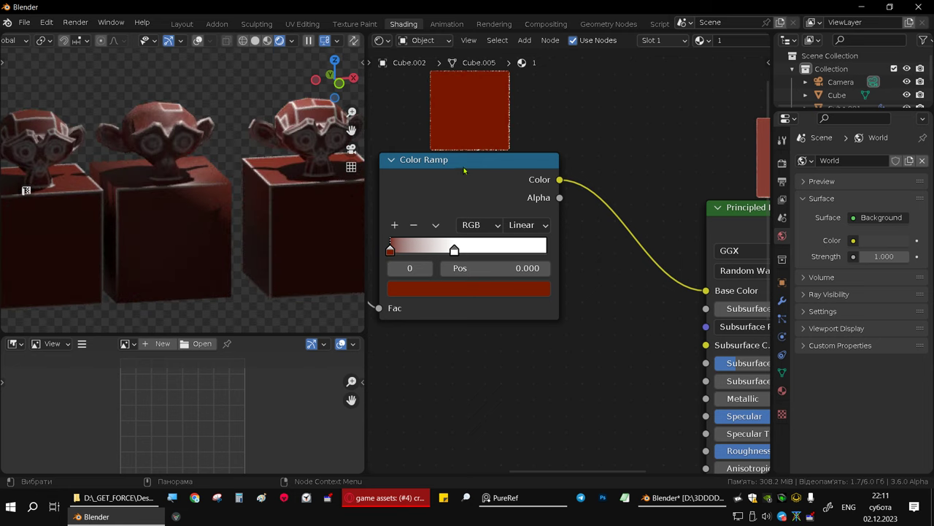
left_click_drag(464, 170, 523, 362, "alt")
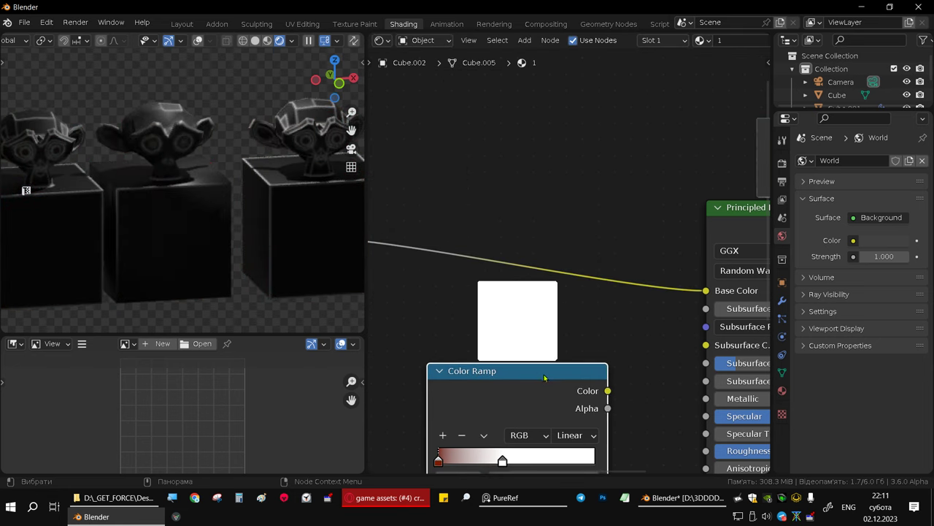
Step: Delete the detached Color Ramp node and return to the Layout workspace
key("x")
middle_click_drag(468, 310, 502, 305)
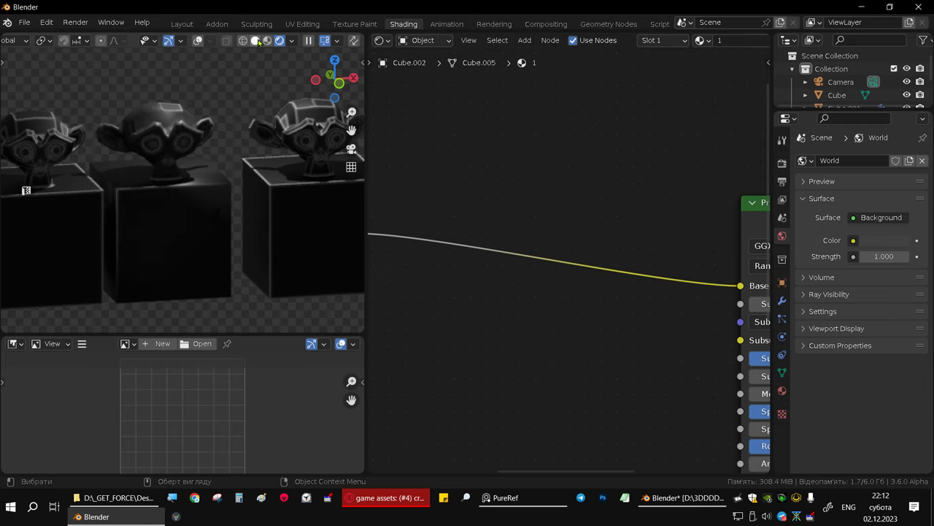
left_click(181, 24)
Step: Delete Cube.002 and turn off Scene World in the viewport shading options
scroll(409, 219, "down", 5)
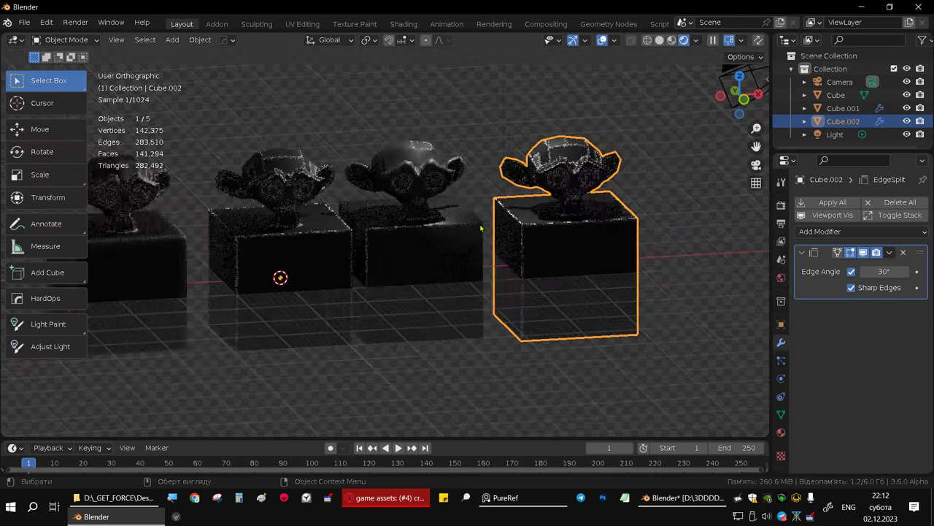
middle_click_drag(408, 219, 421, 221, "alt")
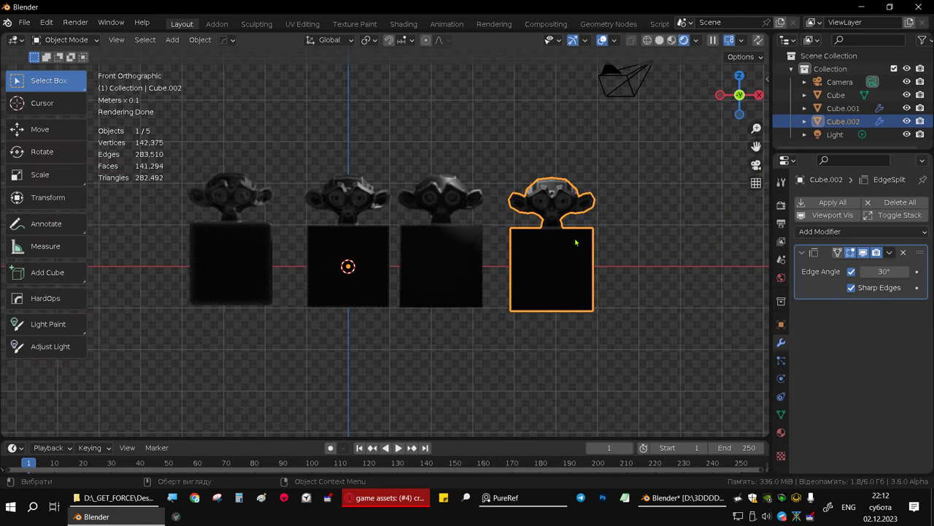
key("Delete")
middle_click_drag(368, 252, 571, 154)
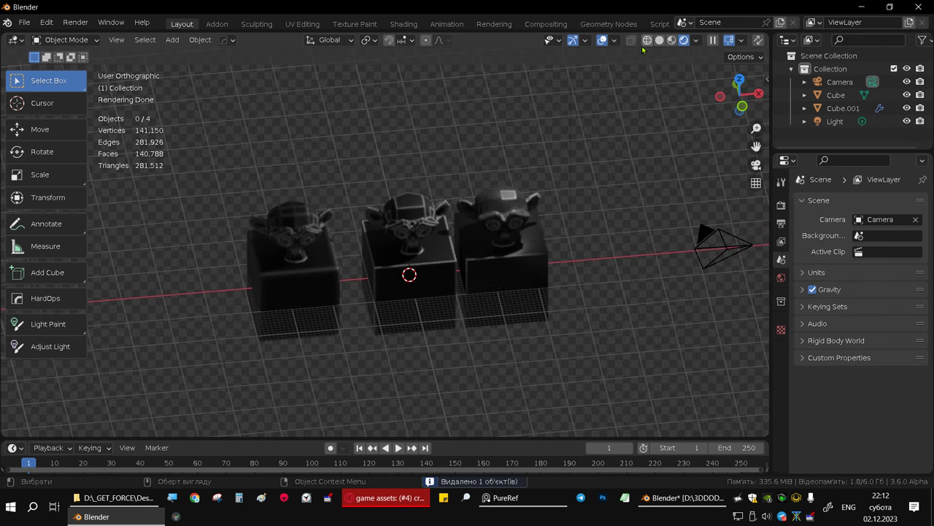
left_click(697, 41)
left_click(636, 117)
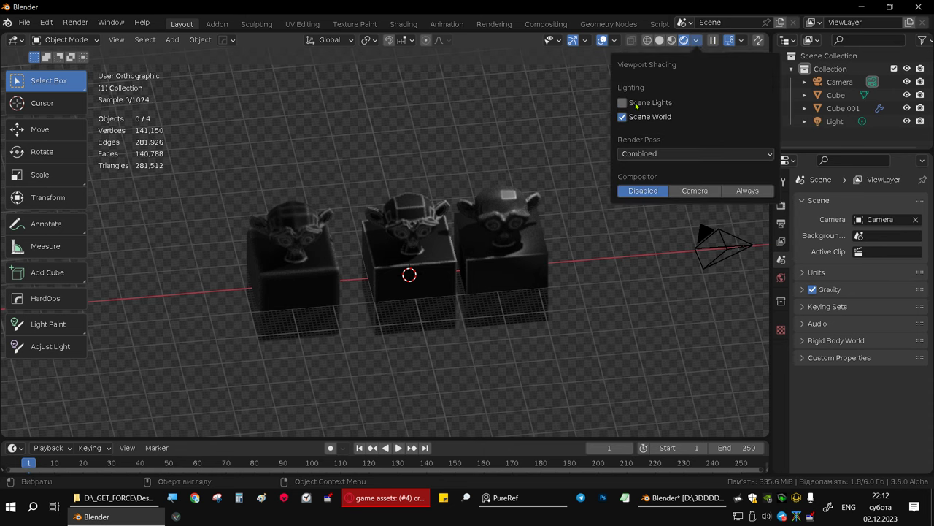
Step: Select all three monkey-topped boxes and duplicate them 3.495 m straight up above the originals
key("KP_1")
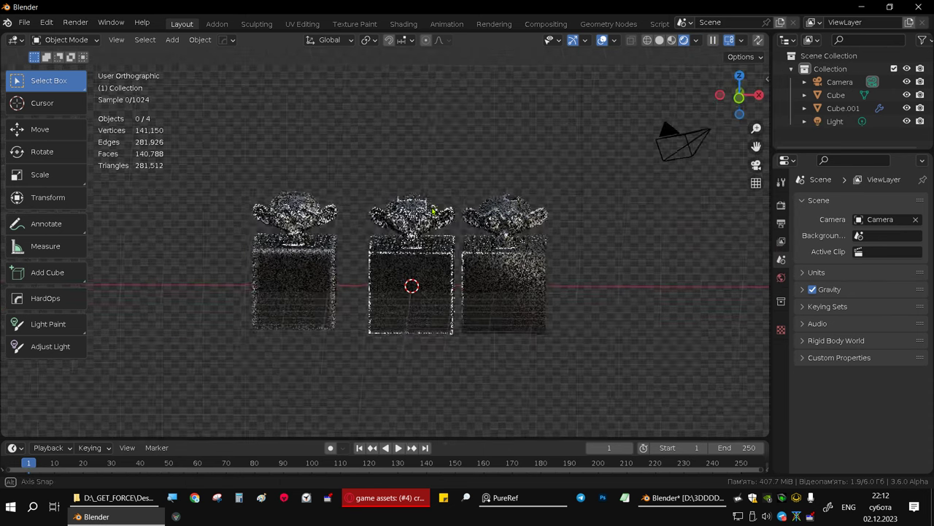
left_click(433, 272)
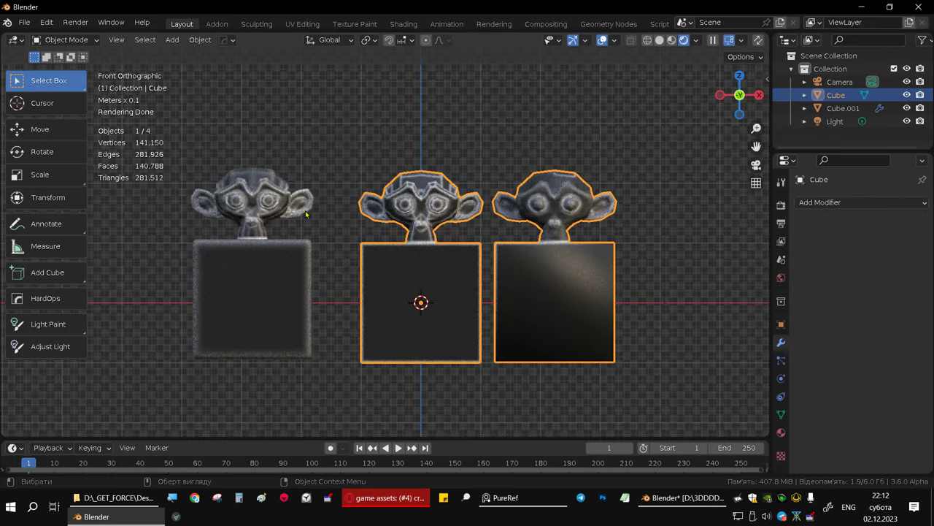
left_click_drag(219, 141, 622, 355)
middle_click_drag(497, 195, 510, 270, "shift")
scroll(510, 270, "up", 1)
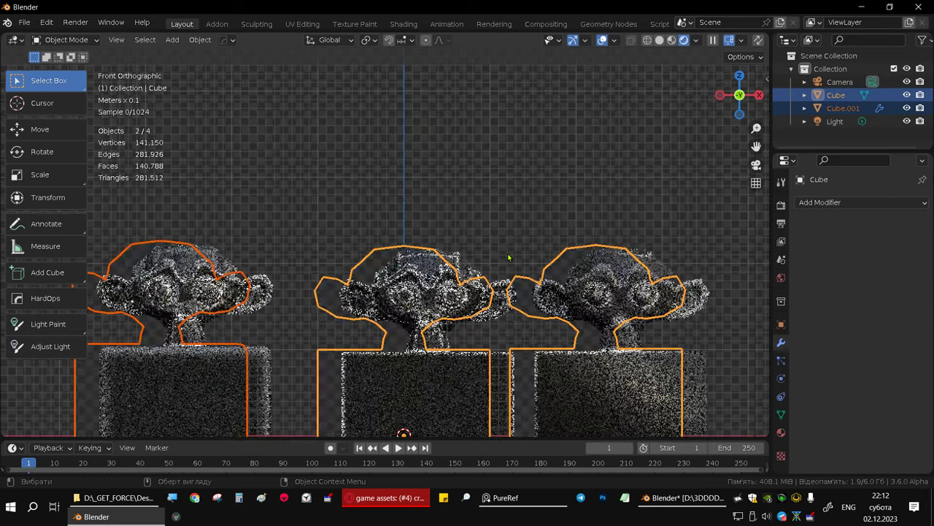
scroll(486, 247, "down", 2)
scroll(484, 245, "down", 1)
key("shift+d")
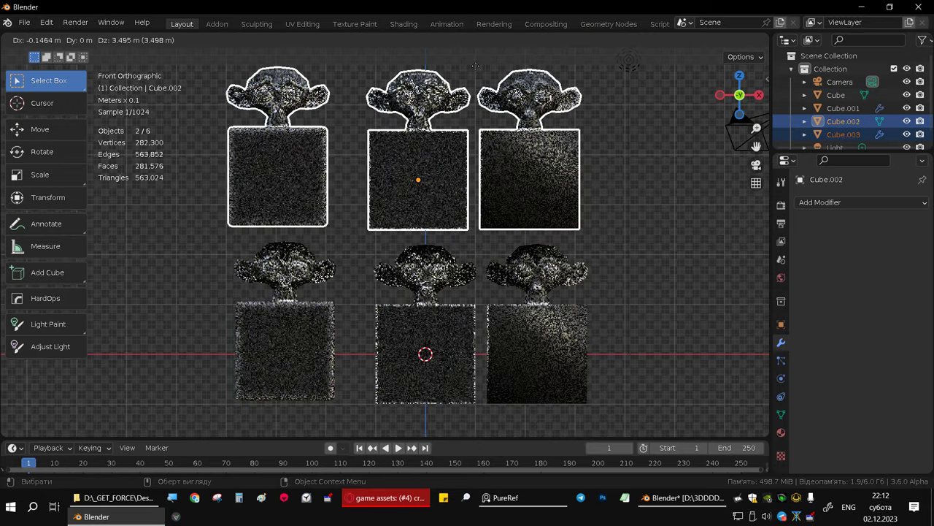
left_click(422, 143)
middle_click_drag(422, 143, 639, 145)
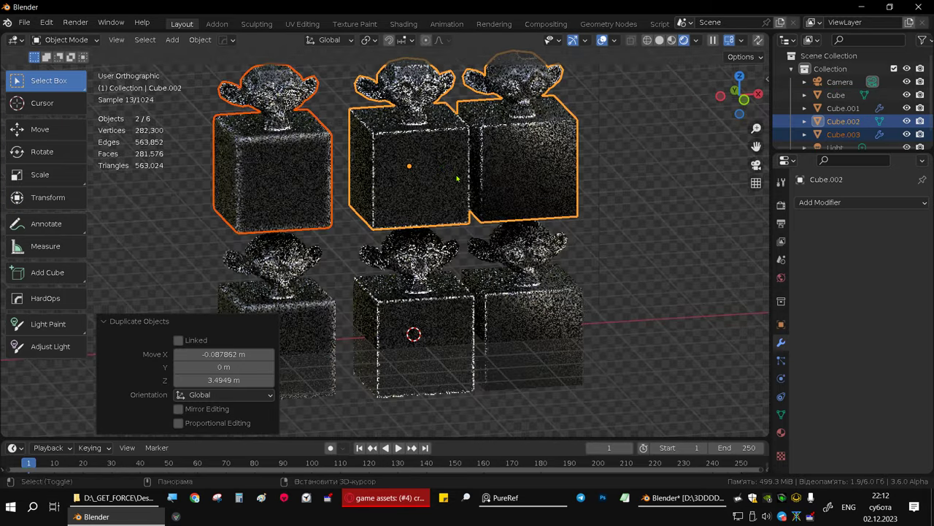
left_click(781, 432)
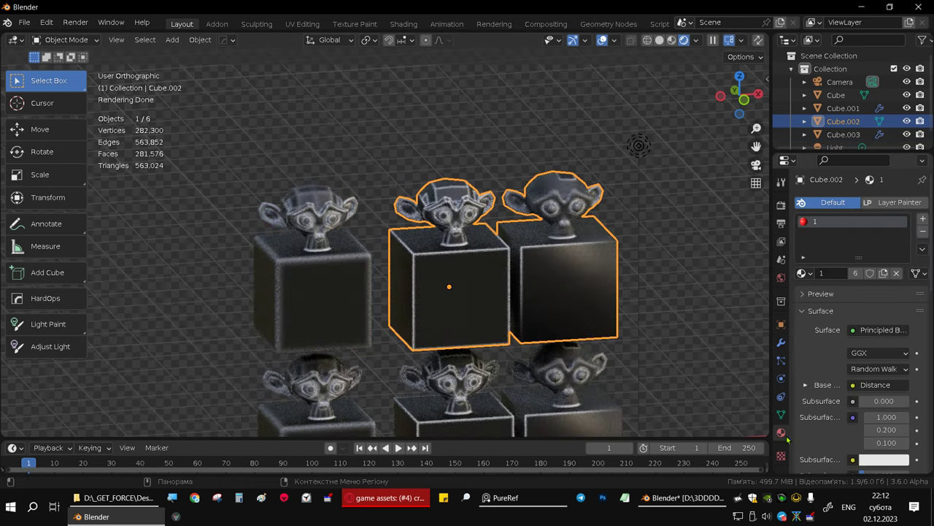
Step: Copy material 1 into a new material named 2 and assign it to Cube.002 and Cube.003
left_click(883, 273)
type("2")
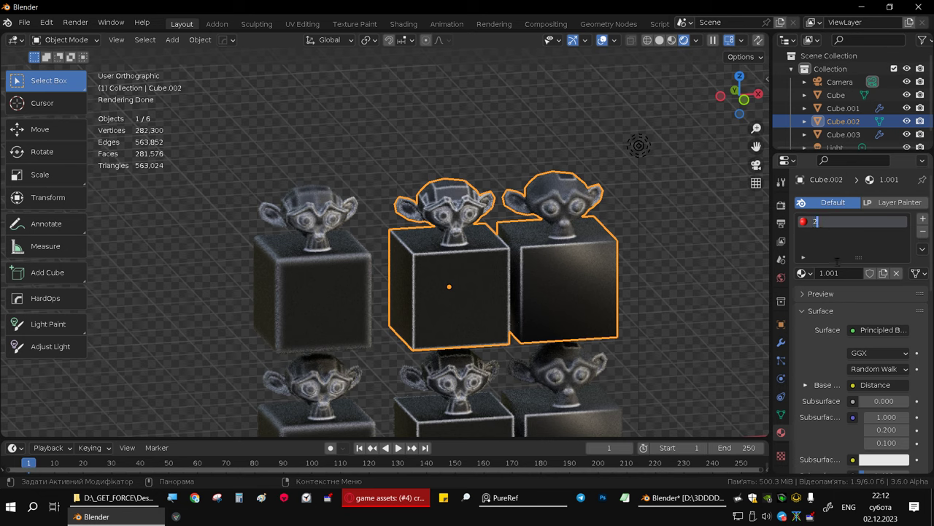
key("Return")
left_click(320, 277)
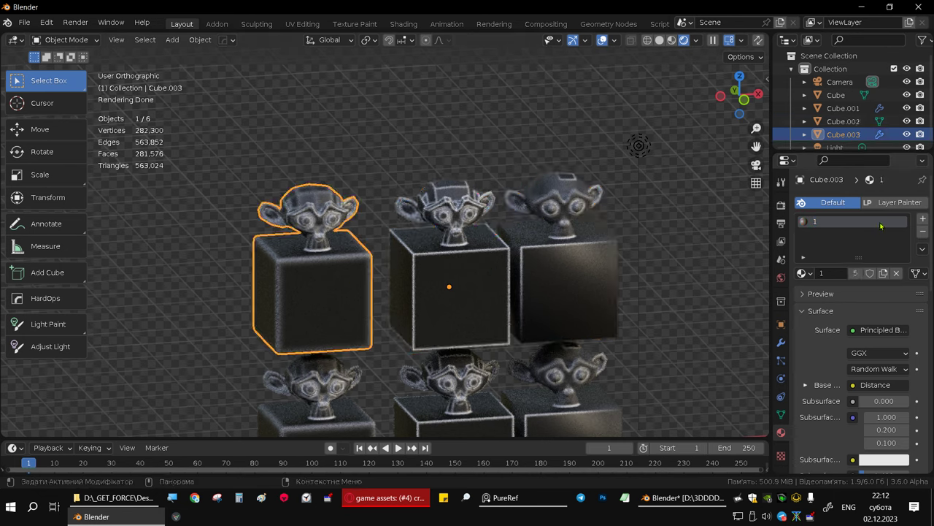
left_click(807, 273)
left_click(726, 305)
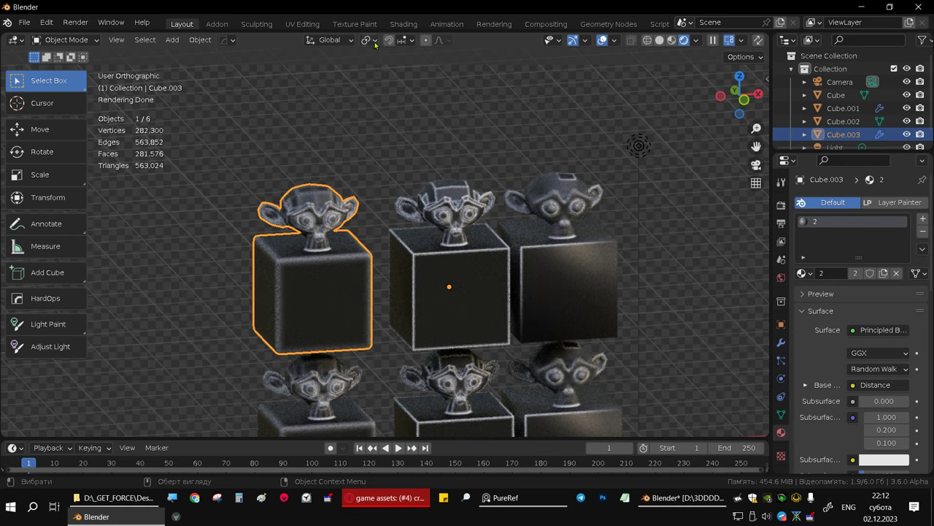
left_click(404, 23)
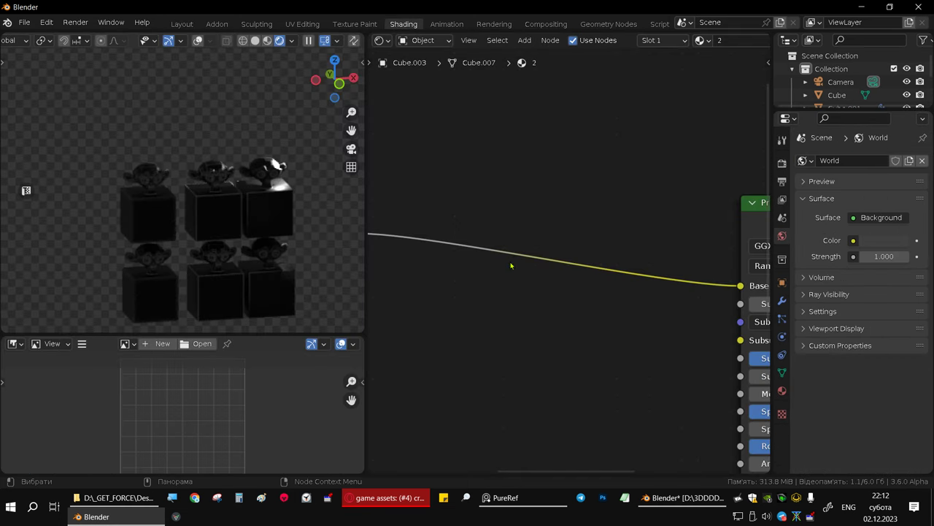
Step: Delete the Light and Camera objects from the scene via the outliner
middle_click_drag(274, 203, 189, 224, "shift")
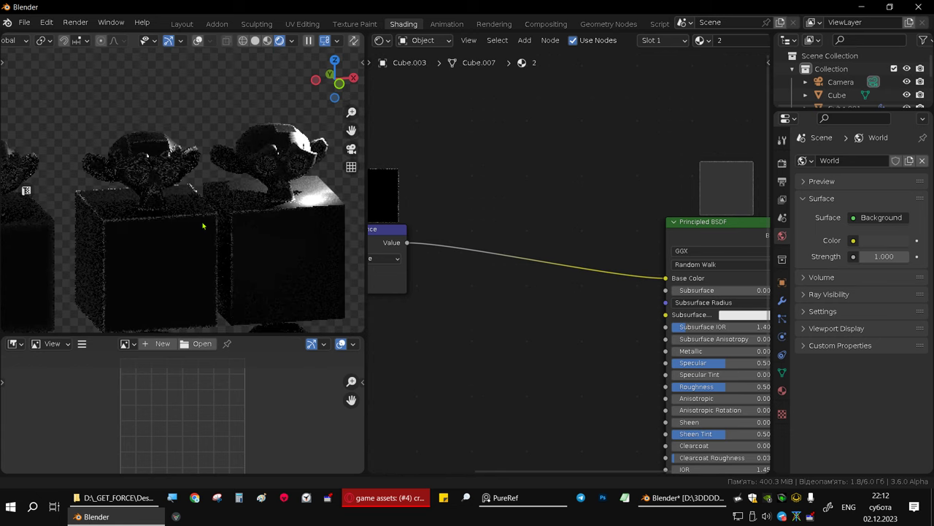
left_click_drag(829, 111, 829, 199)
left_click(836, 148)
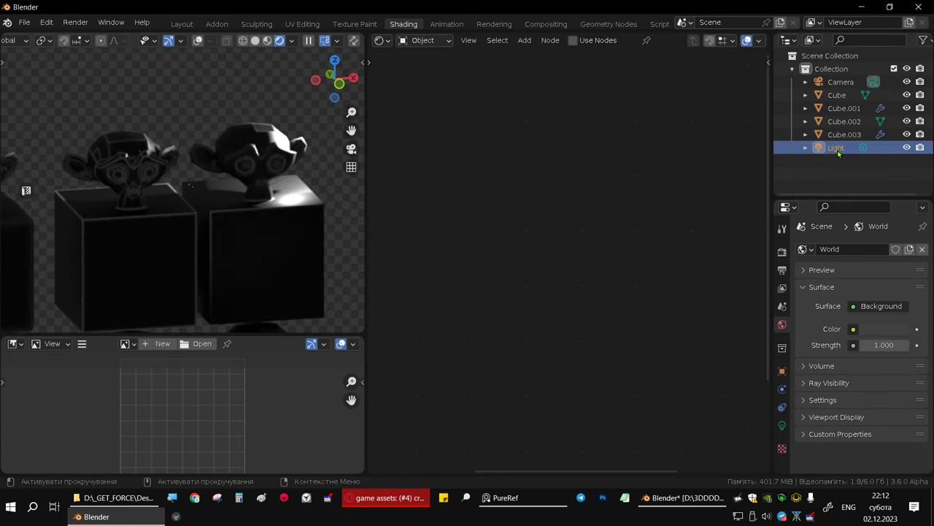
key("Delete")
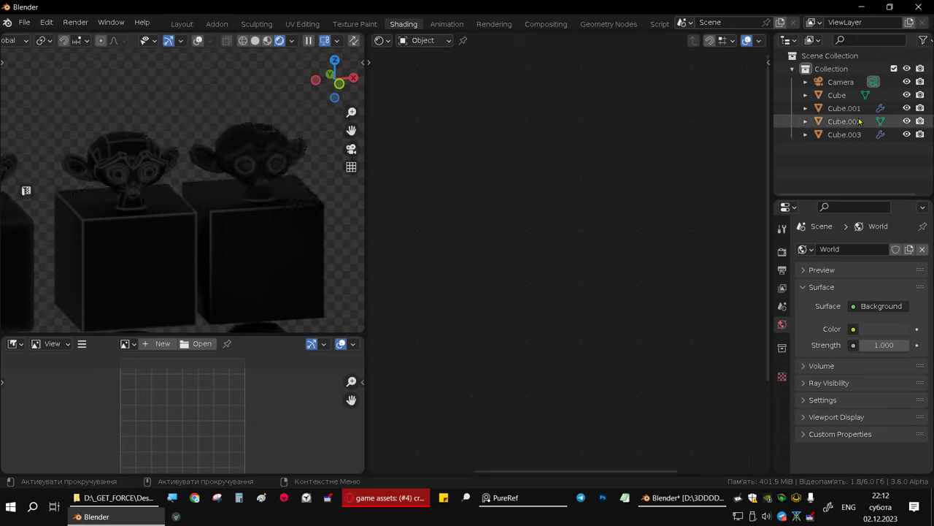
left_click(839, 82)
key("Delete")
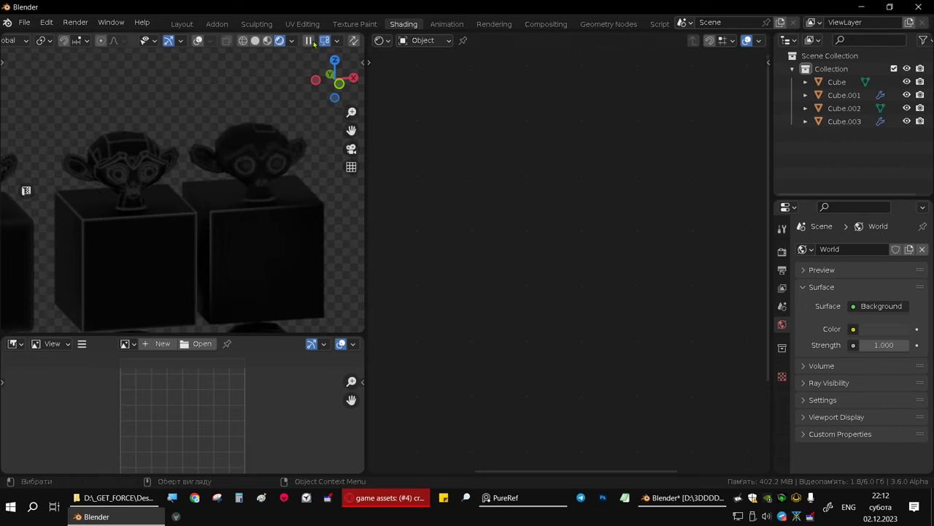
Step: Switch viewport lighting to the built-in HDRI and select Cube.003
left_click(290, 41)
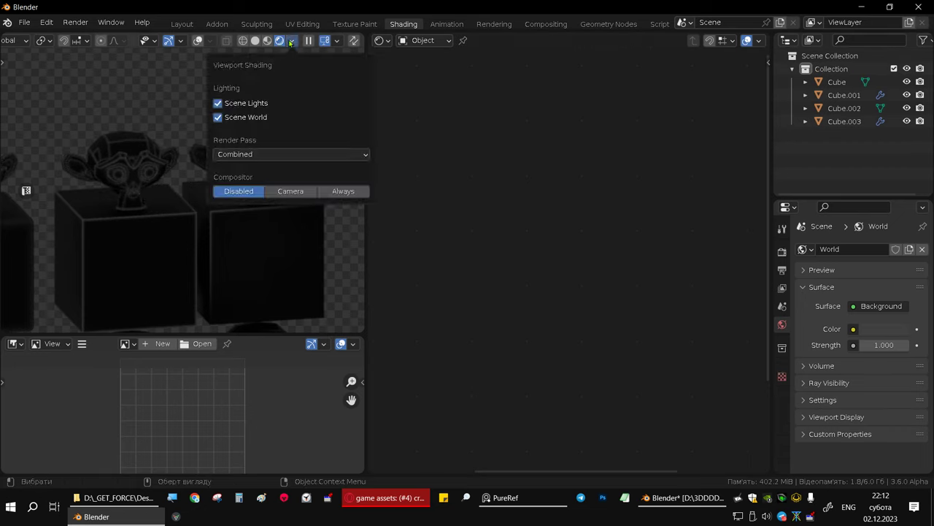
left_click(238, 117)
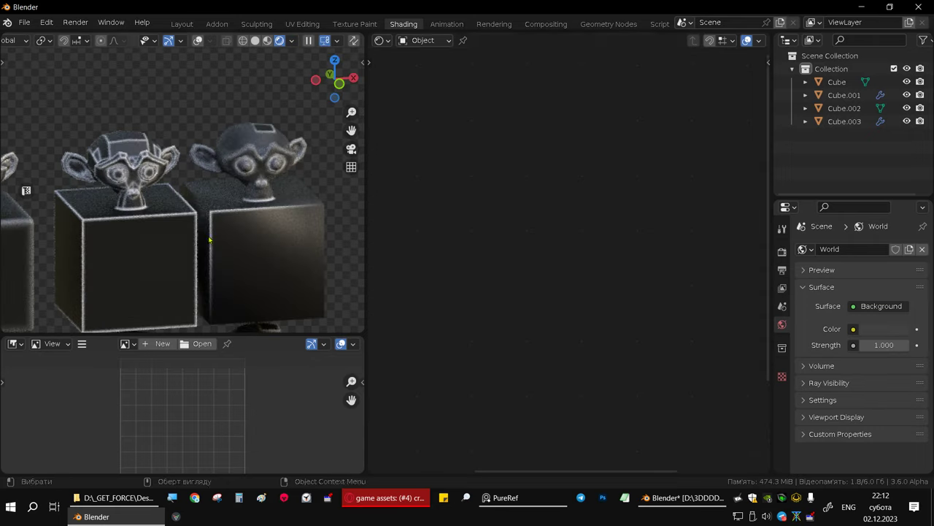
middle_click_drag(209, 240, 3, 231, "shift")
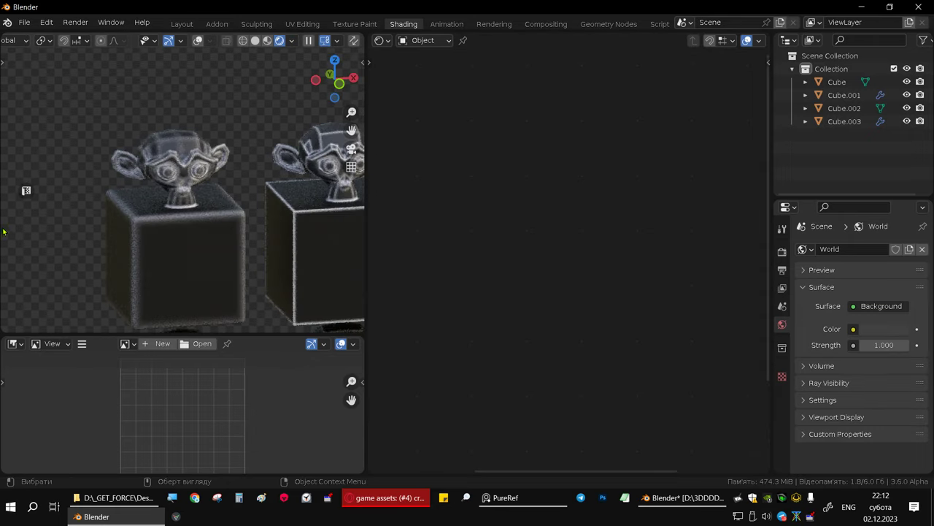
left_click(178, 209)
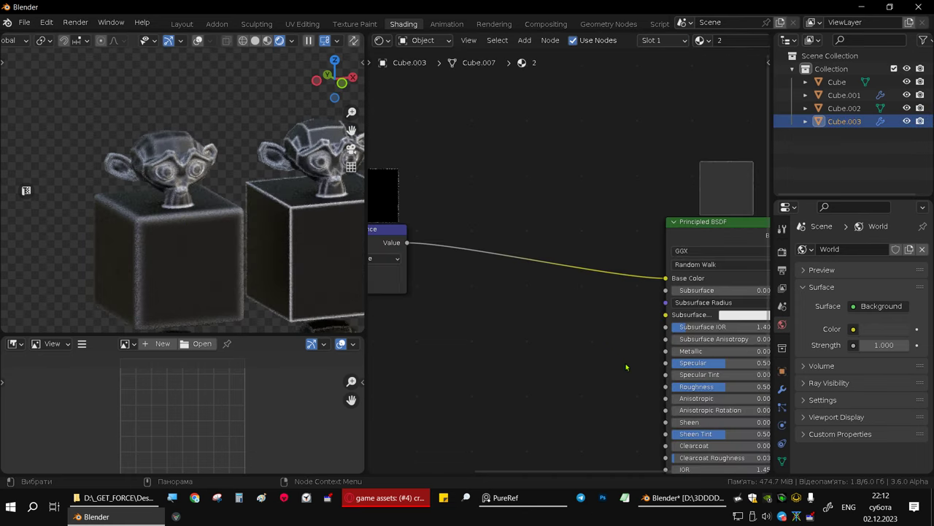
Step: Set the Principled BSDF Specular to 0.000 and Roughness to 1.000 in material 2
key("KP_Decimal")
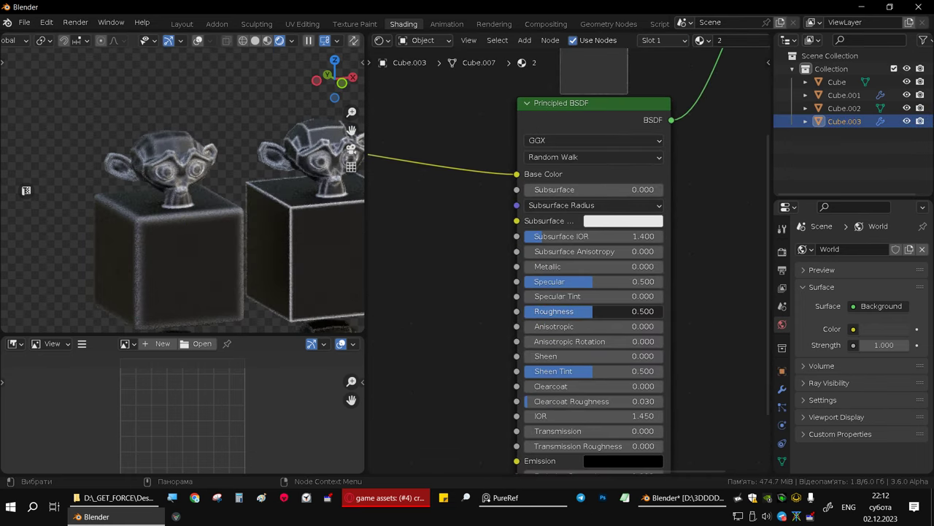
left_click_drag(628, 311, 666, 315)
left_click_drag(588, 285, 512, 286)
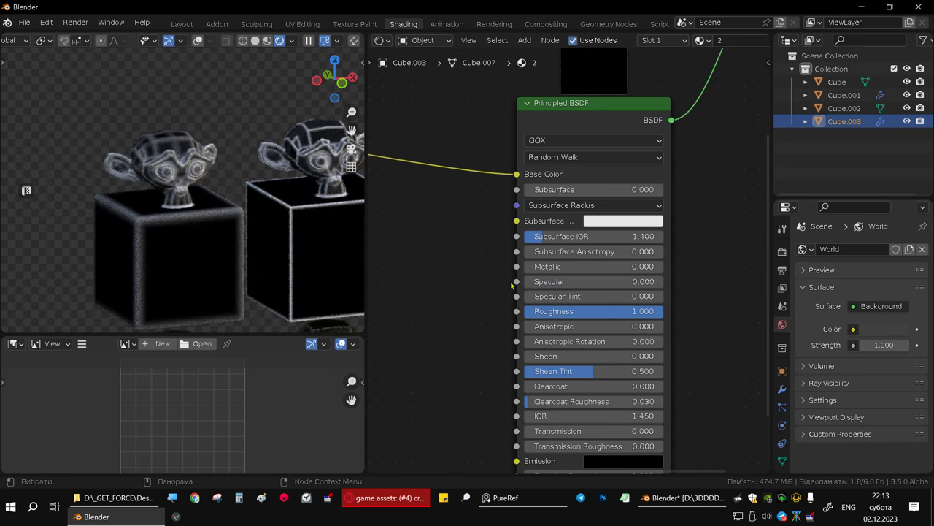
middle_click_drag(297, 228, 270, 232)
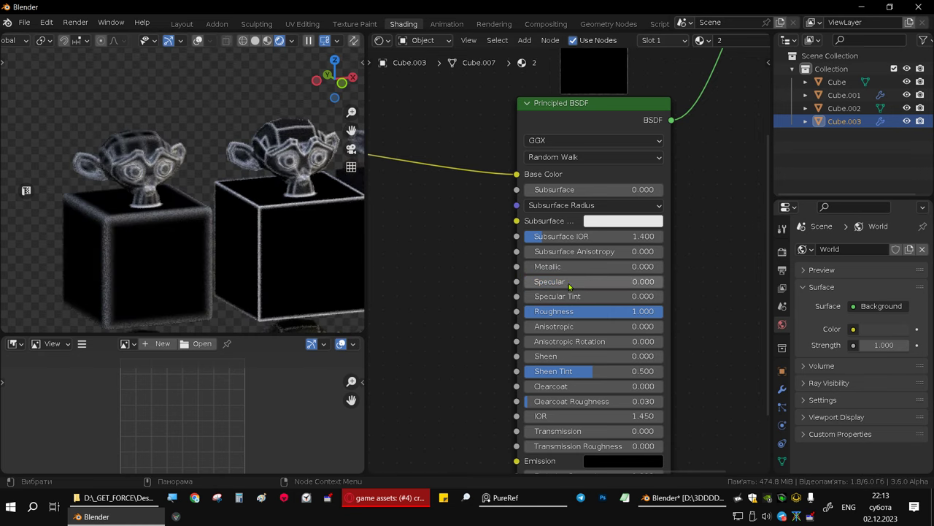
middle_click_drag(317, 209, 292, 223)
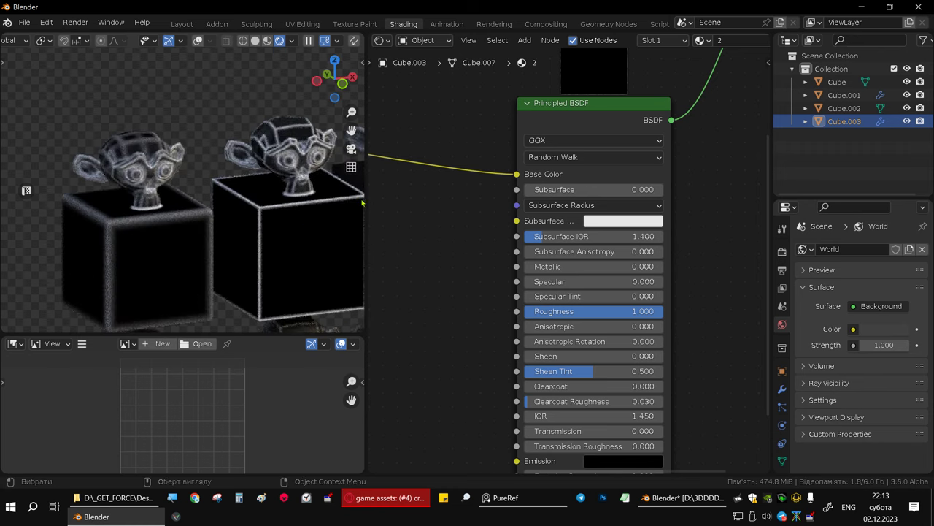
Step: Move the Bevel node left so it sits above the Geometry node
scroll(433, 244, "down", 2)
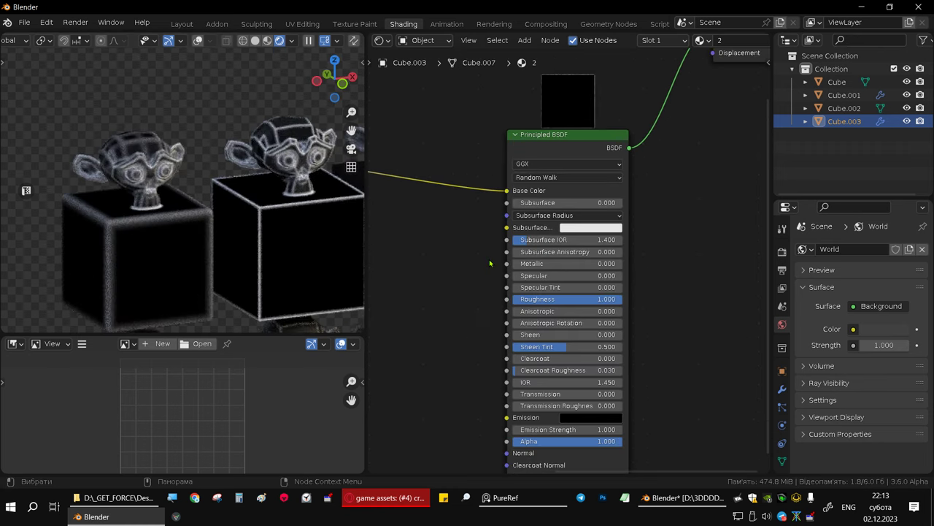
scroll(467, 255, "down", 2)
mouse_move(421, 259)
middle_mouse_down()
mouse_move(626, 313)
mouse_move(641, 284)
middle_mouse_up()
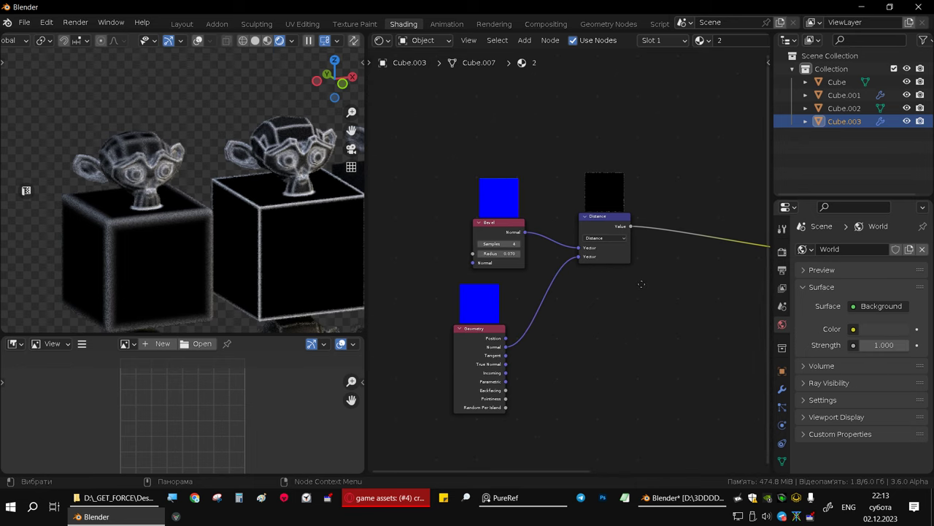
scroll(555, 319, "up", 1)
scroll(562, 315, "up", 1)
scroll(570, 314, "up", 1)
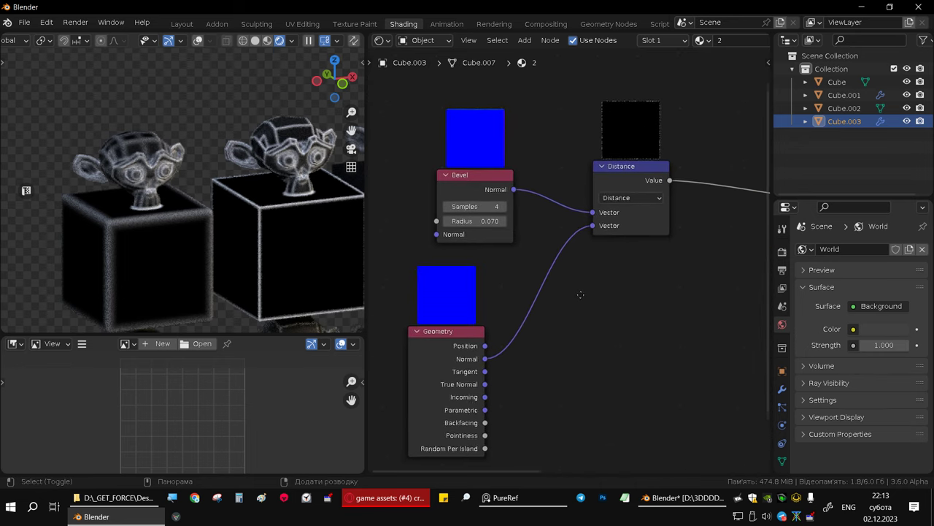
left_click_drag(487, 166, 456, 171)
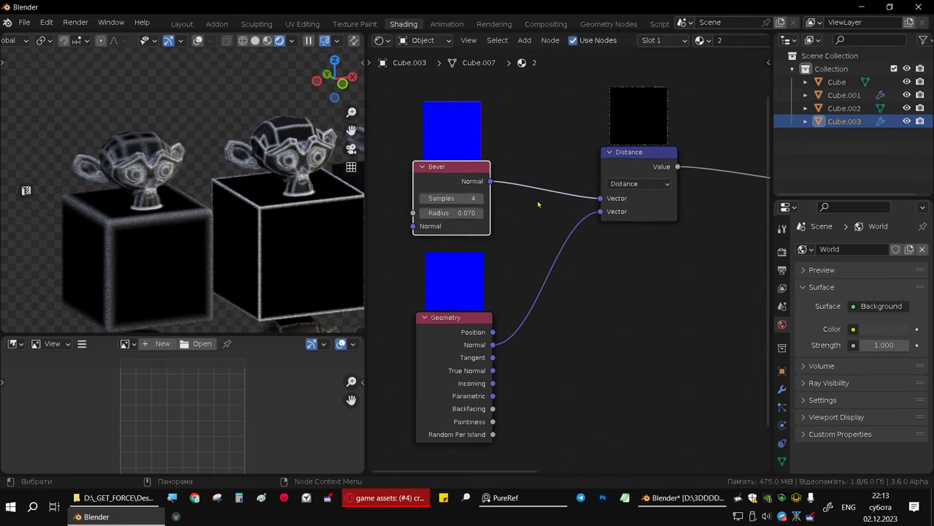
scroll(564, 220, "down", 1)
middle_click_drag(566, 225, 533, 218)
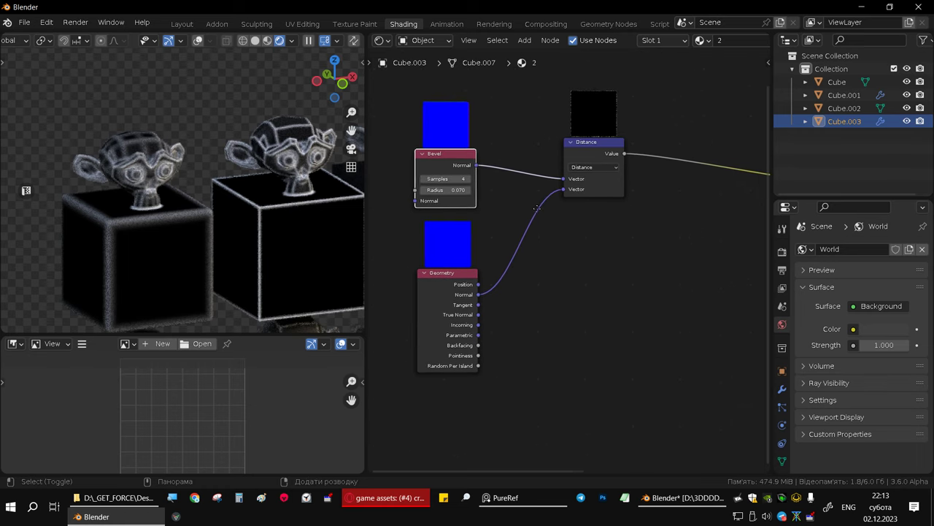
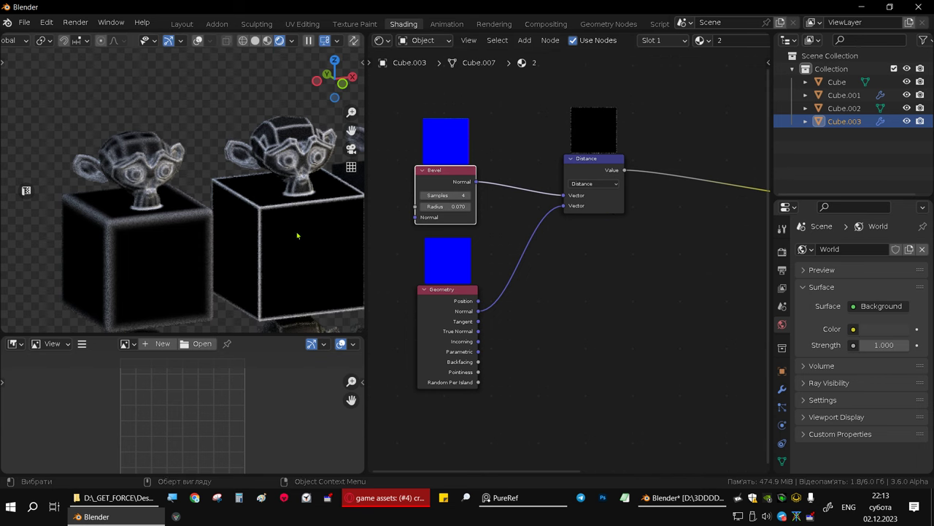
Step: Select Cube.002 and switch its Vector Math node from Distance to Dot Product
left_click(275, 239)
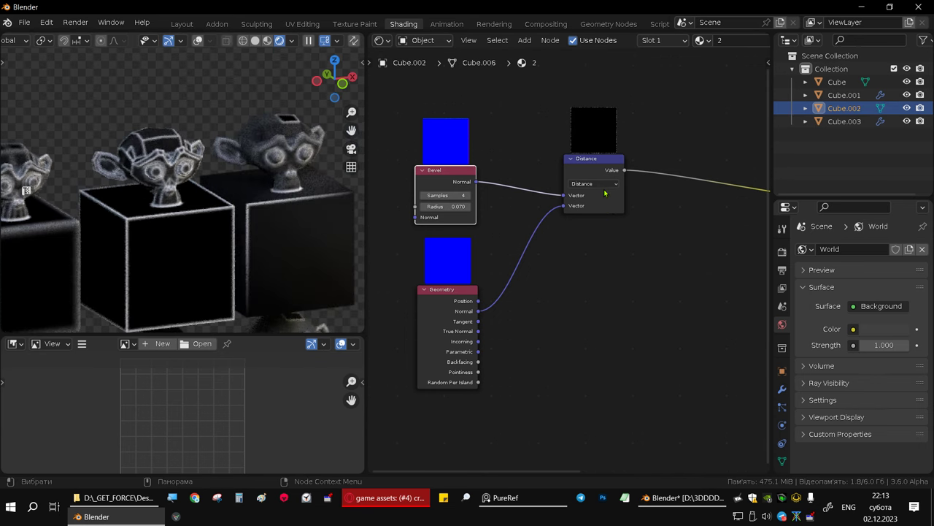
scroll(595, 191, "up", 3)
scroll(593, 184, "down", 2)
left_click(593, 183)
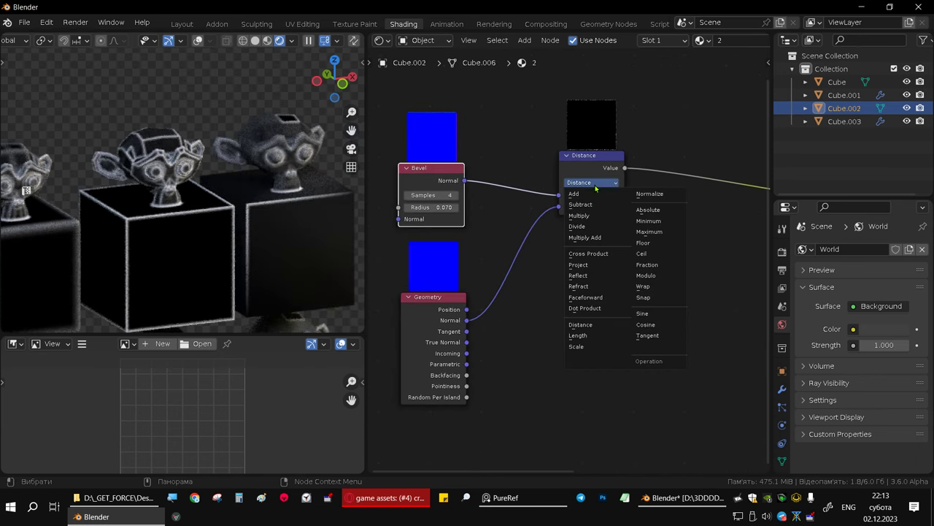
left_click(591, 310)
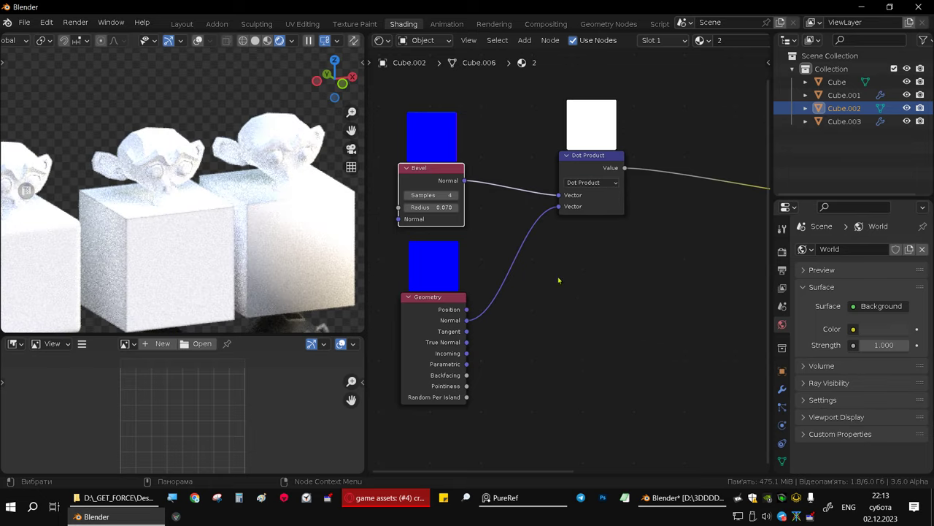
scroll(131, 225, "up", 3)
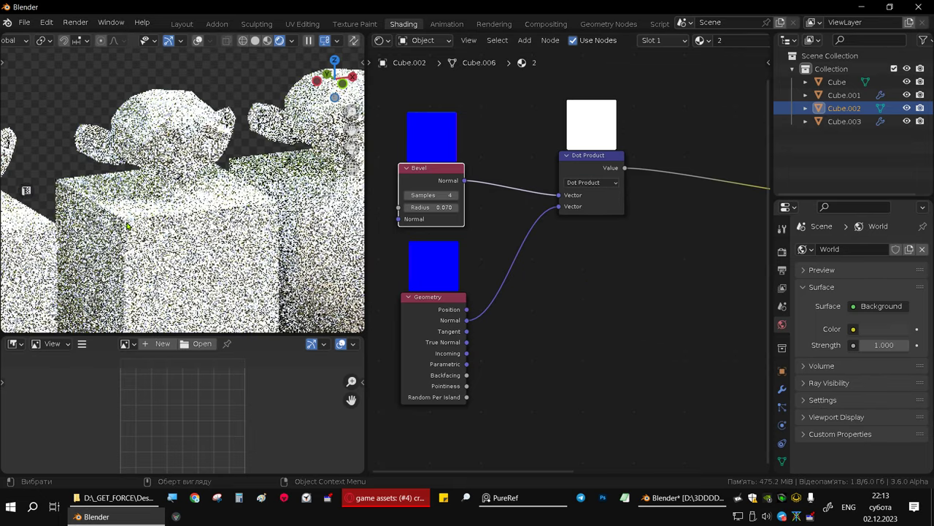
scroll(130, 224, "up", 2)
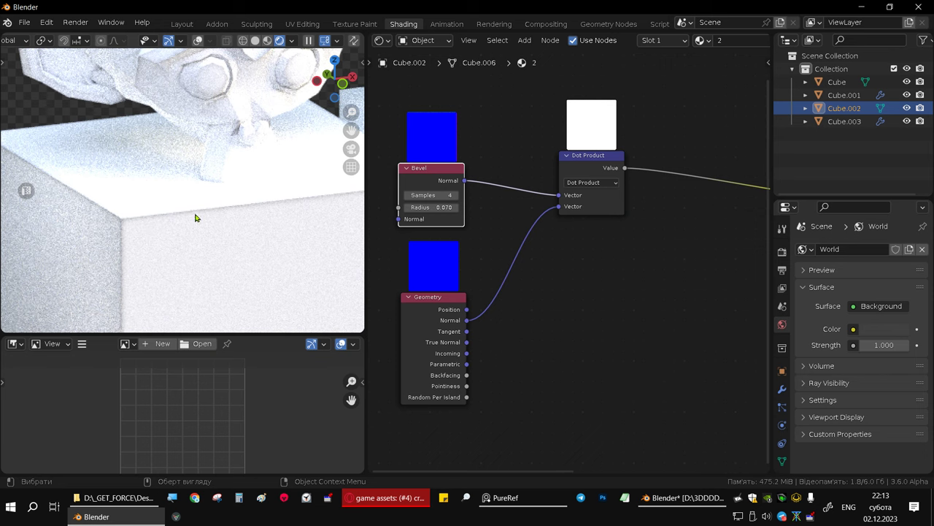
middle_click_drag(622, 227, 512, 307)
Step: Insert an Invert node between the Dot Product and Principled BSDF nodes
key("shift+a")
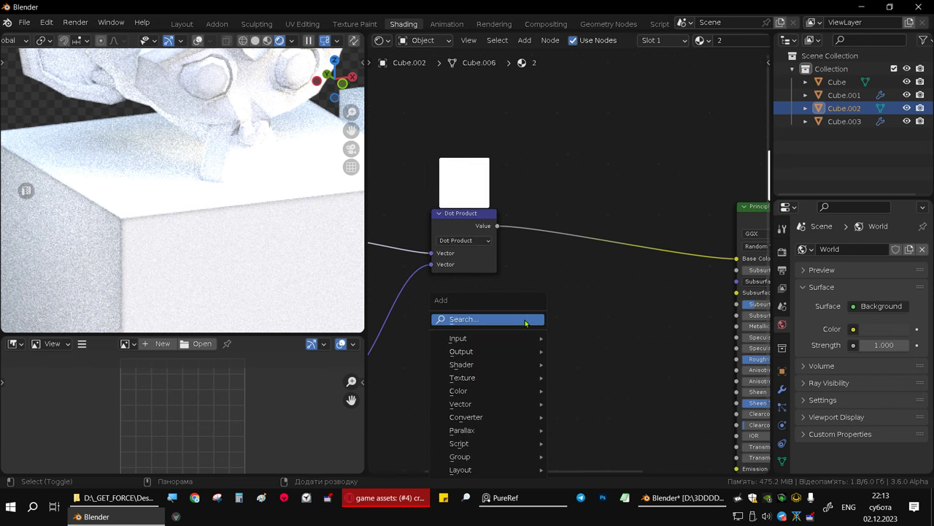
left_click(515, 319)
type("i")
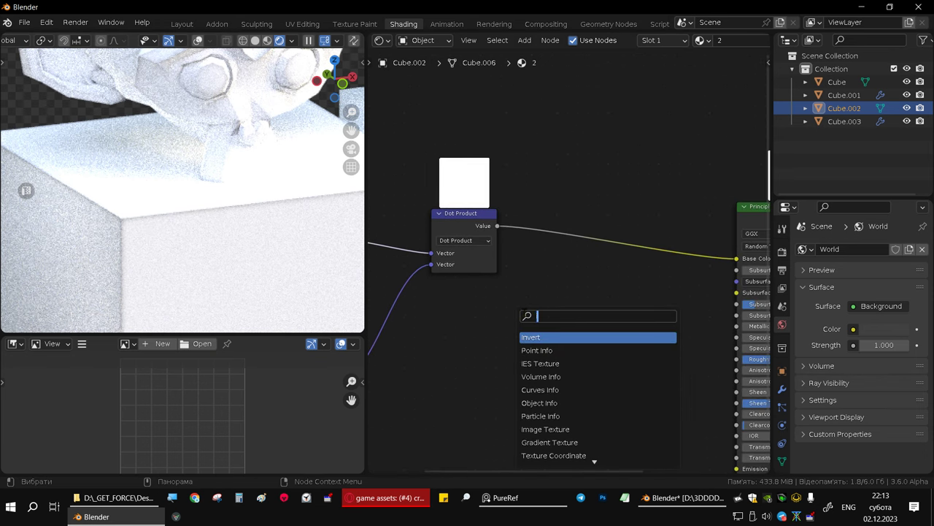
type("n")
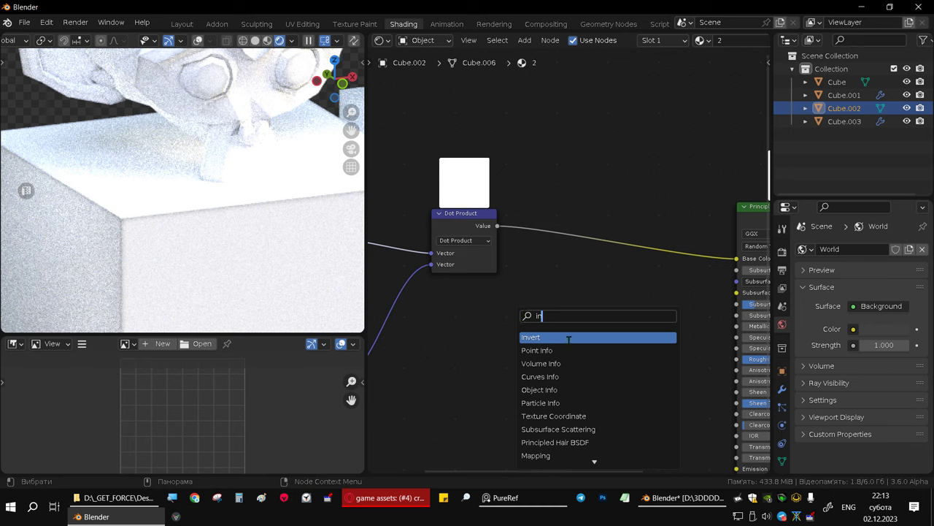
left_click(569, 339)
left_click(584, 234)
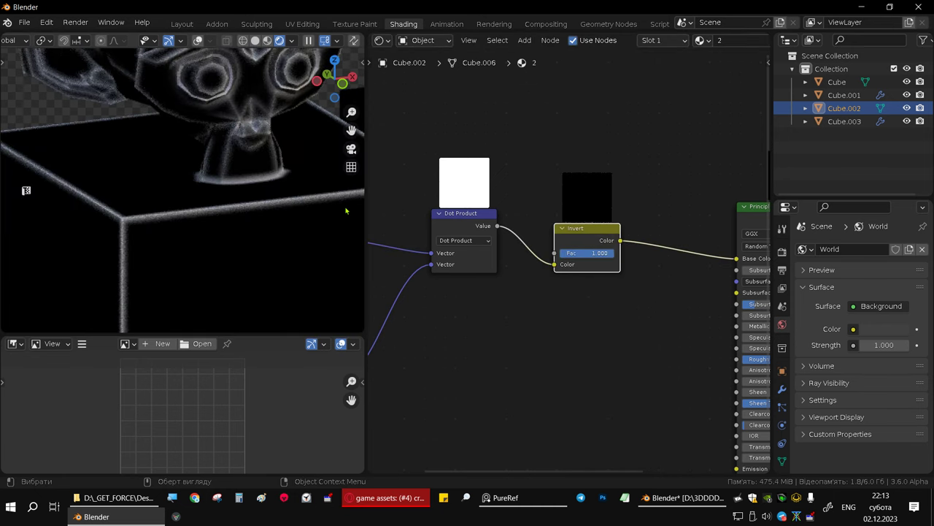
Step: Orbit the viewport to show two cubes and switch to the Layout workspace
middle_click_drag(249, 211, 160, 222)
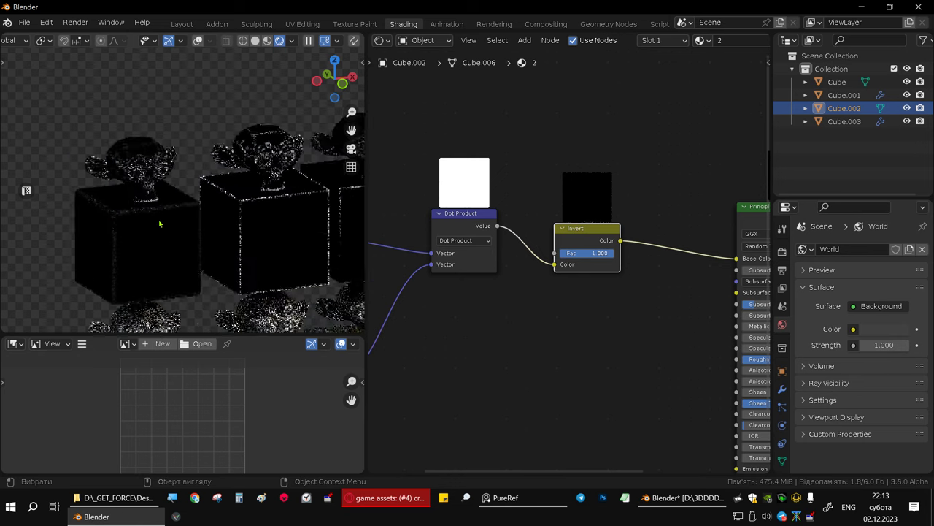
scroll(160, 223, "up", 2)
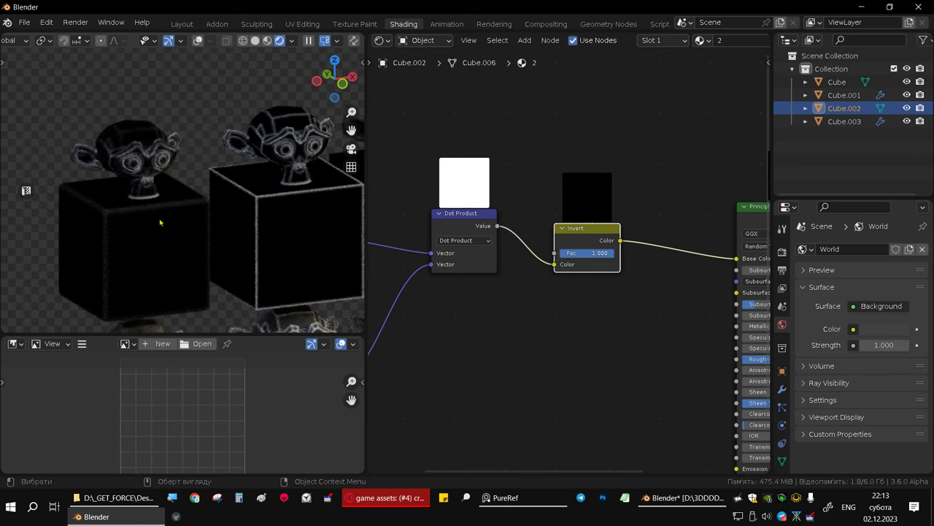
left_click(182, 24)
Step: Pan the front view to inspect the lower row of cubes and monkeys
scroll(471, 240, "down", 2)
scroll(472, 240, "down", 2)
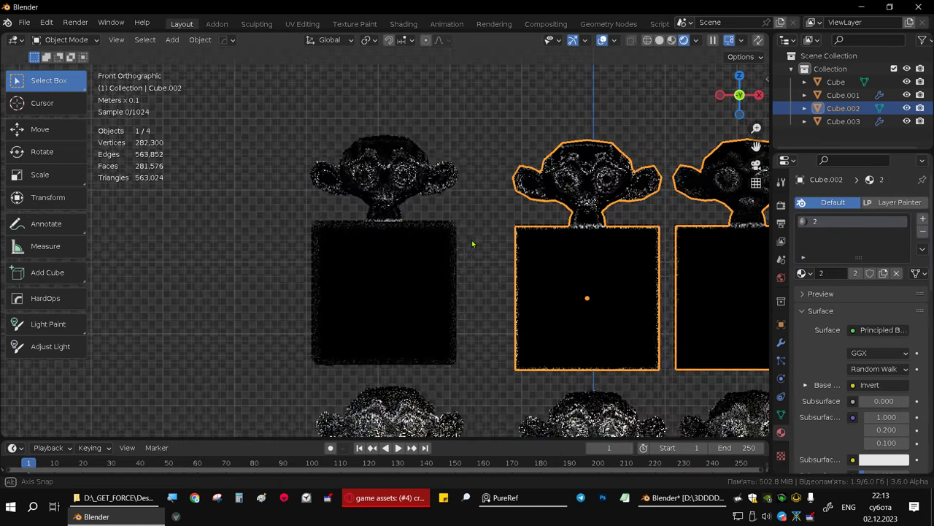
middle_click_drag(464, 237, 378, 261, "shift")
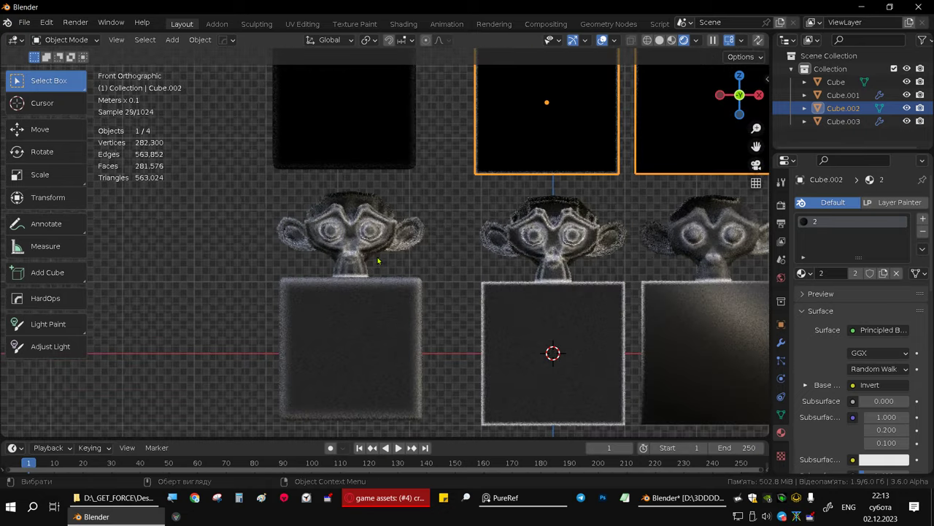
middle_click_drag(599, 326, 480, 297, "shift")
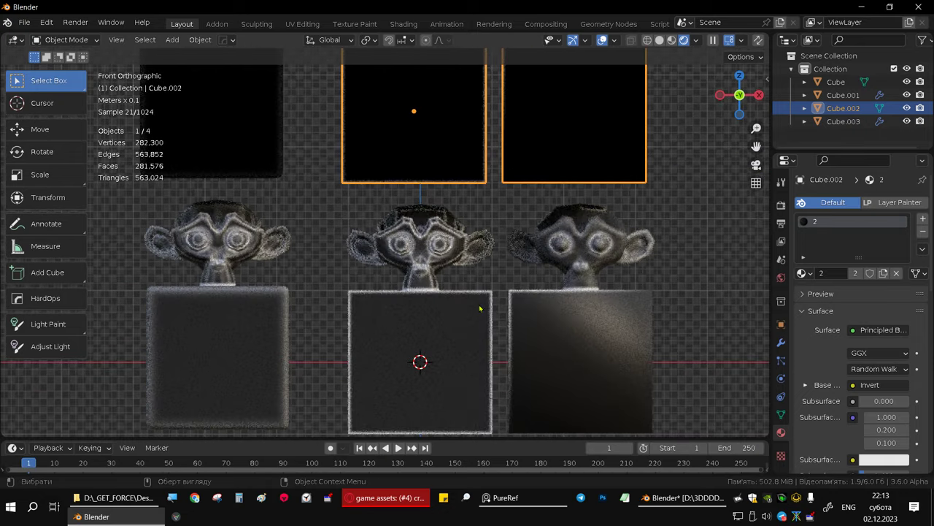
scroll(482, 240, "up", 2)
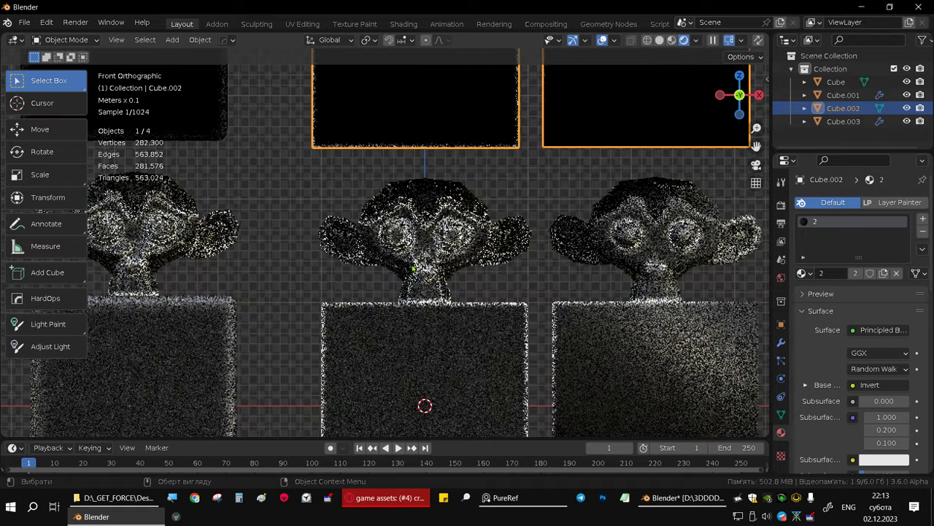
scroll(483, 240, "up", 3)
Step: Orbit around the cubes and monkeys from several angles, selecting the left pair Cube.003
middle_click_drag(482, 240, 398, 342)
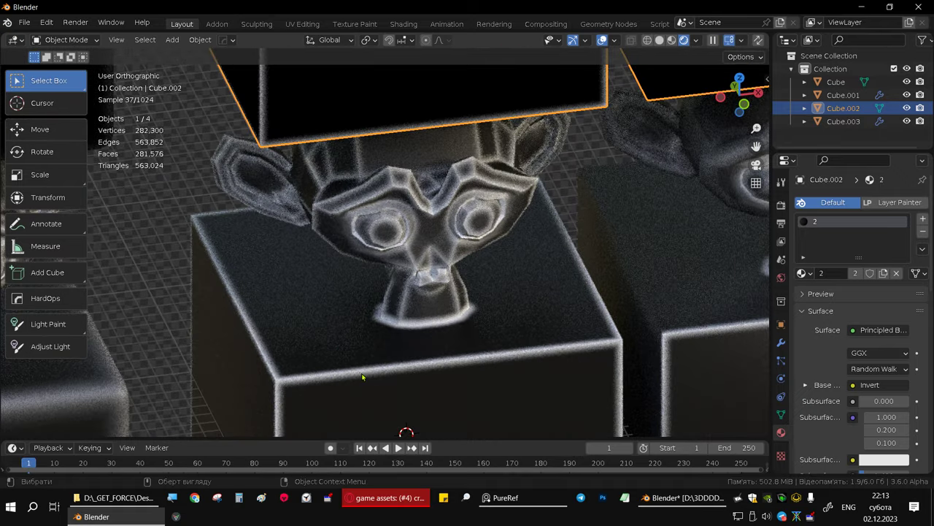
middle_click_drag(362, 375, 482, 370)
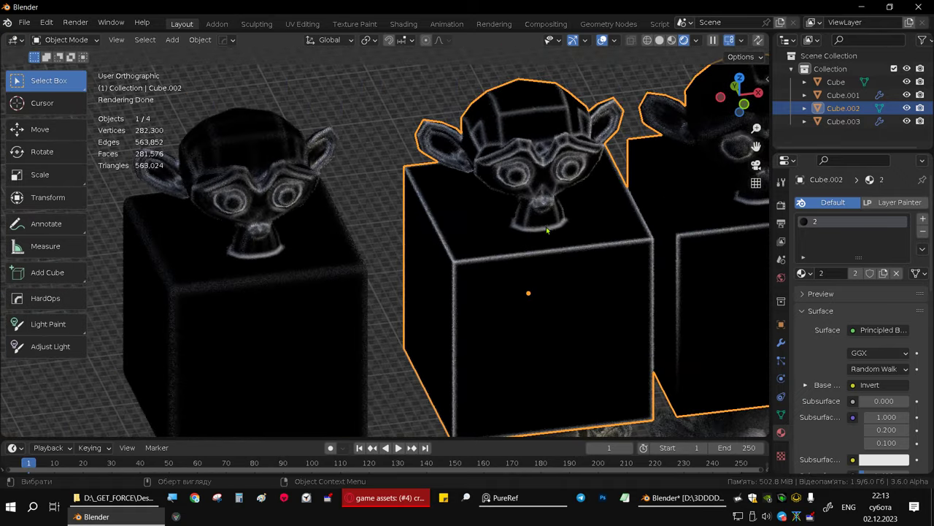
mouse_move(271, 223)
middle_mouse_down()
mouse_move(208, 297)
mouse_move(337, 245)
mouse_move(328, 355)
mouse_move(340, 335)
middle_mouse_up()
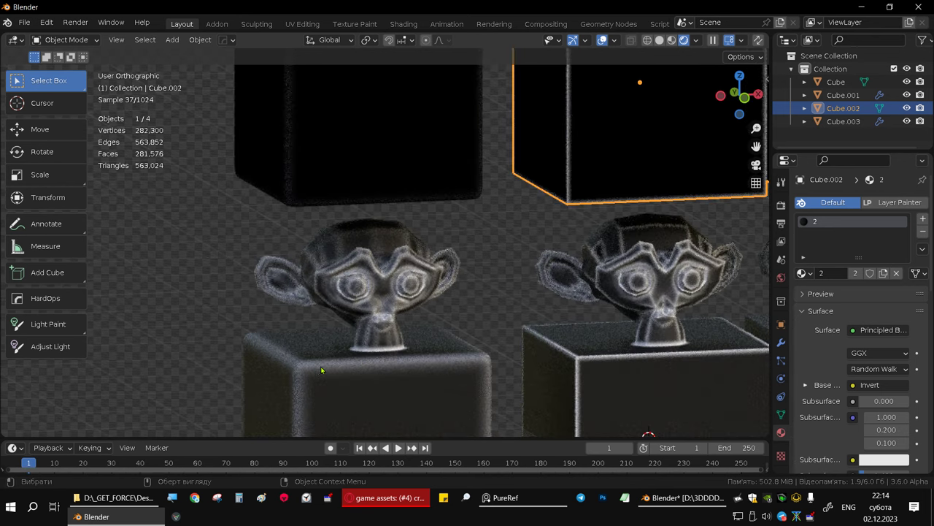
middle_click_drag(380, 222, 376, 363)
left_click(341, 300)
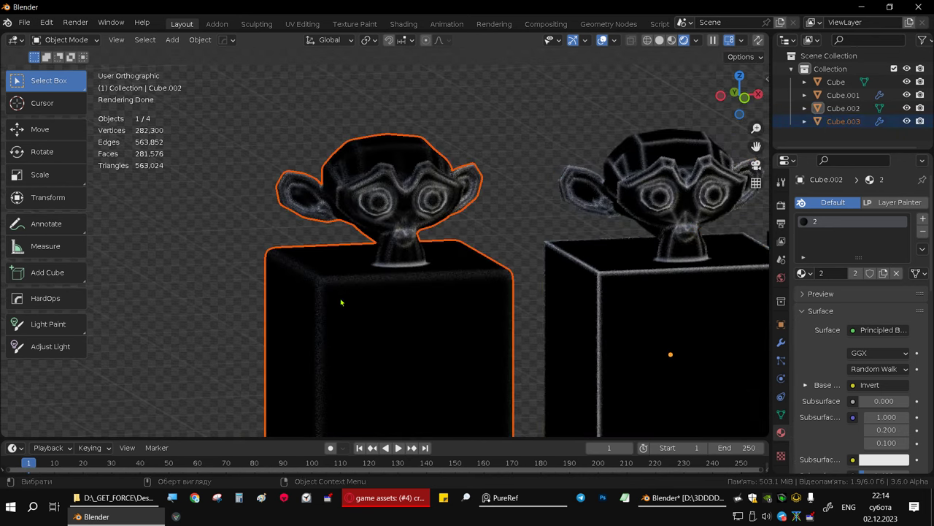
middle_click_drag(340, 300, 362, 336)
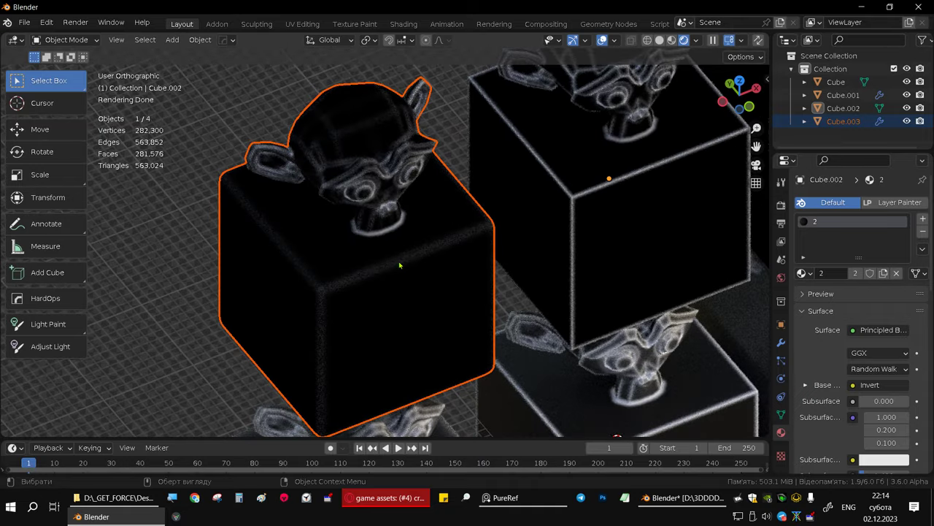
middle_click_drag(399, 265, 404, 34)
Step: In Shading, replace the Invert node with a Color Ramp between Dot Product and Principled BSDF
left_click(405, 24)
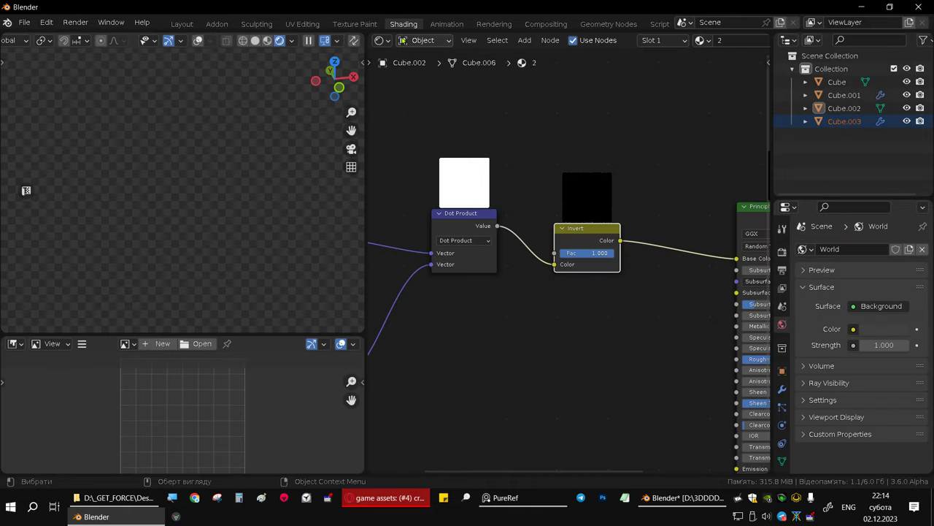
left_click_drag(591, 234, 585, 369, "alt")
key("x")
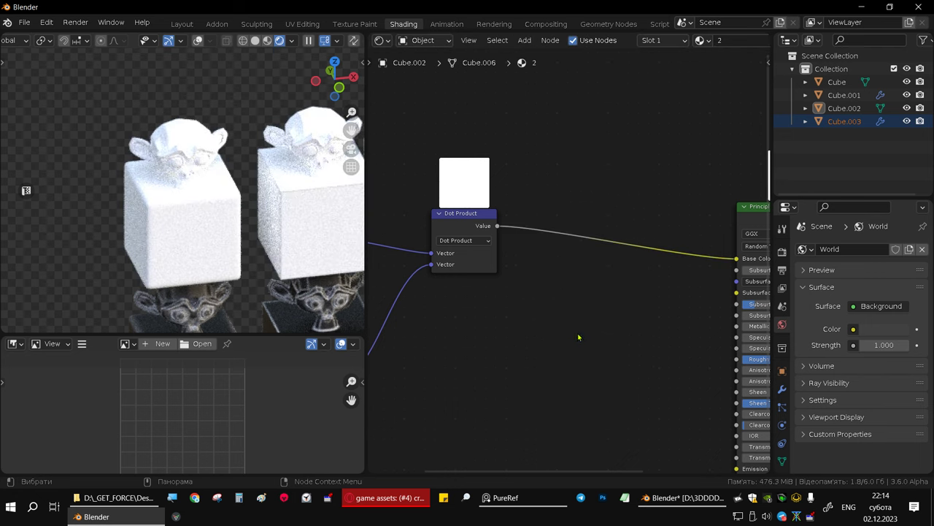
key("shift+a")
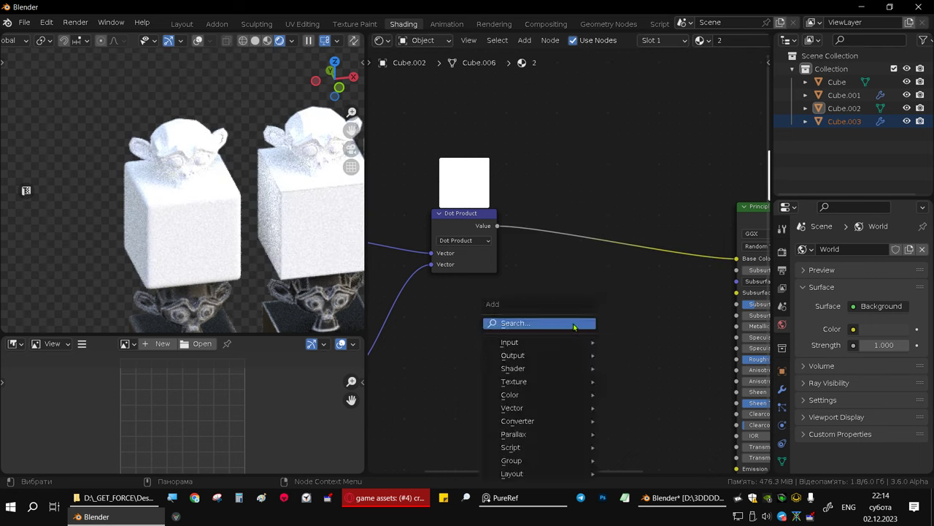
left_click(573, 327)
type("colo")
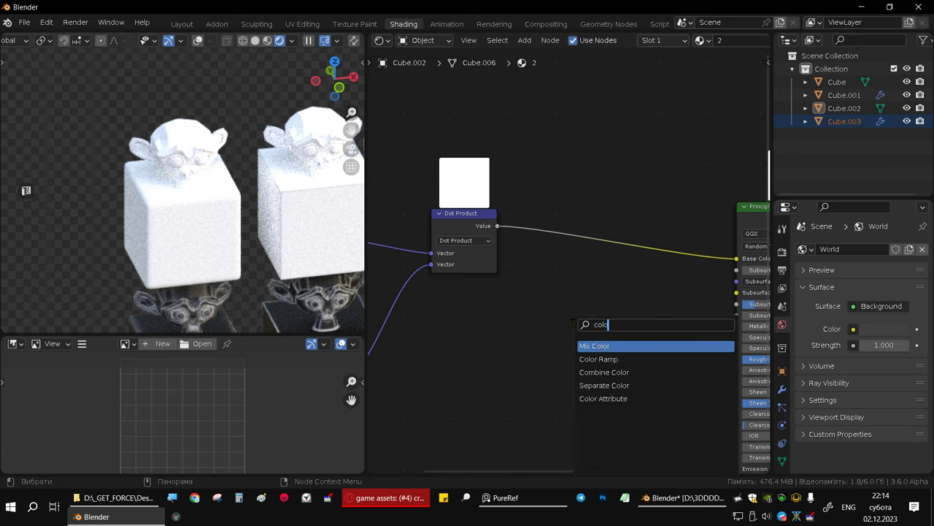
left_click(599, 358)
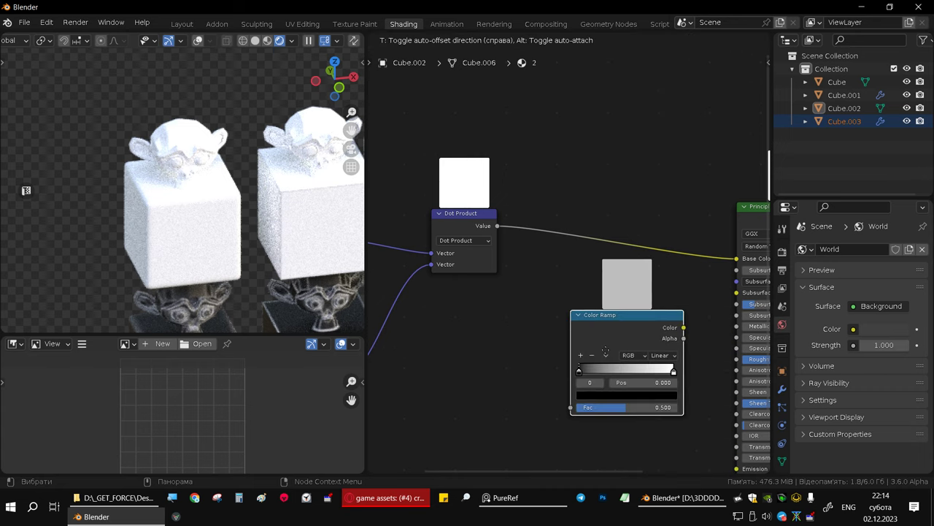
left_click(555, 244)
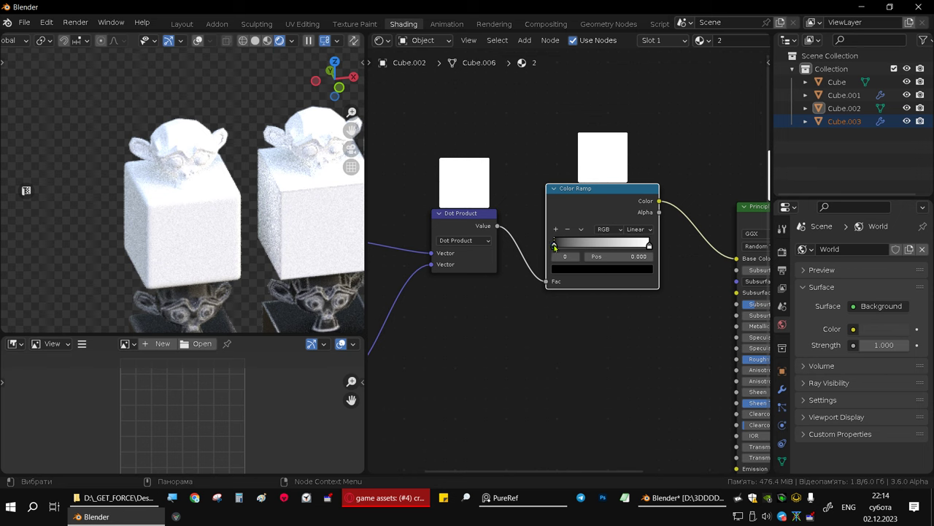
Step: Slide the Color Ramp stops right, pushing the white stop to about 0.971
mouse_move(555, 246)
left_mouse_down()
mouse_move(619, 246)
mouse_move(597, 246)
left_mouse_up()
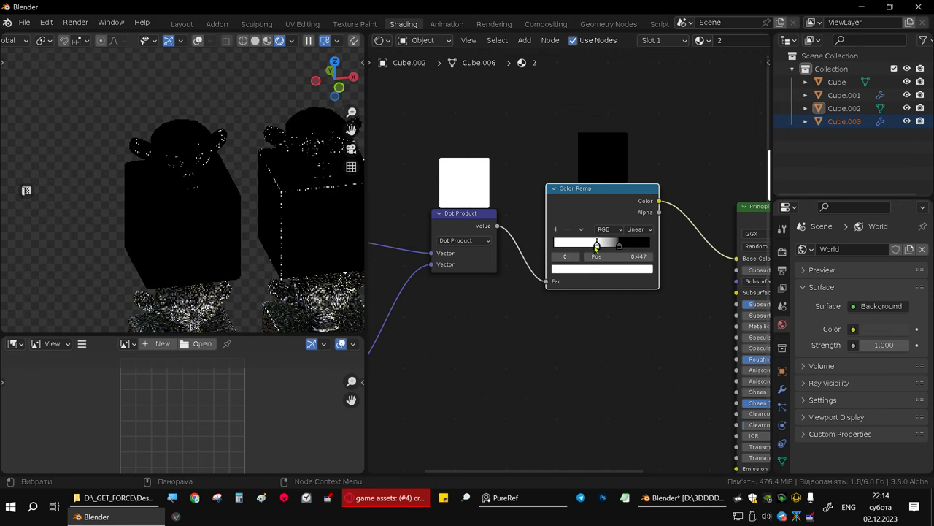
scroll(181, 217, "up", 4)
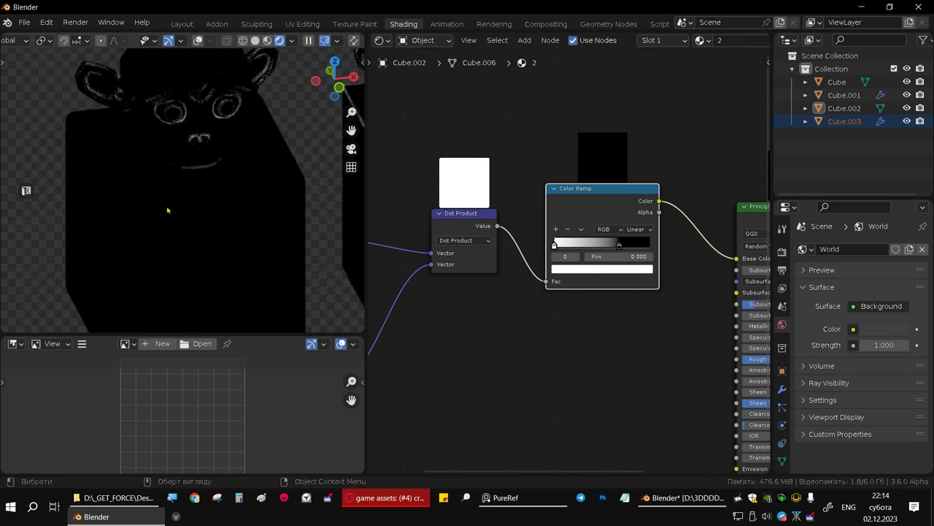
middle_click_drag(179, 217, 197, 193)
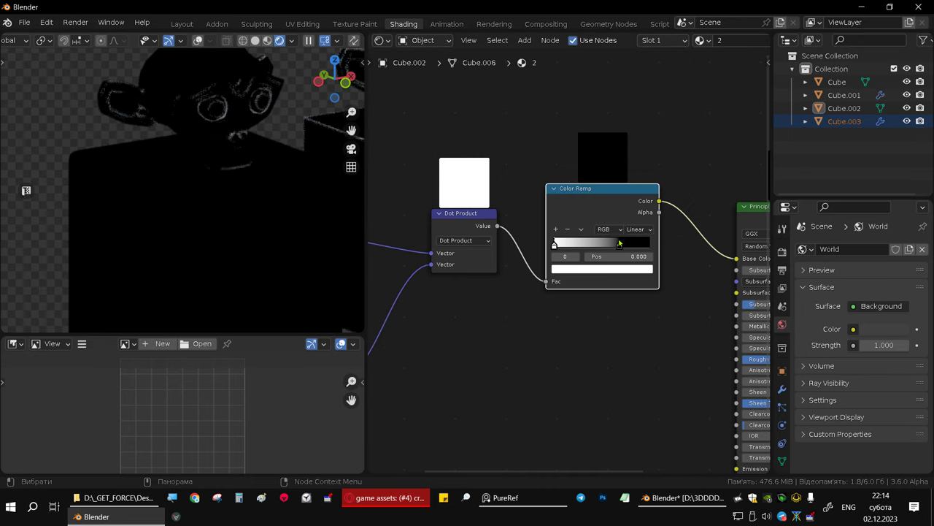
left_click_drag(620, 246, 652, 246)
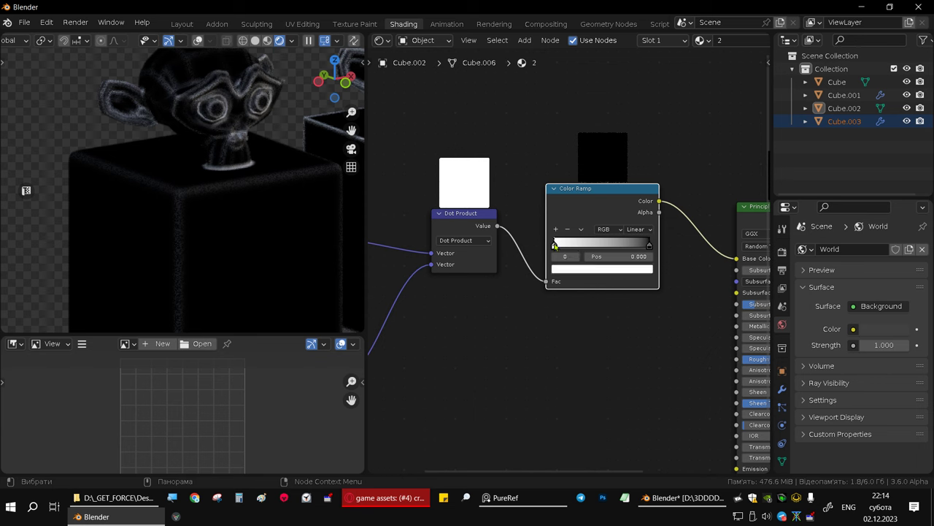
left_click_drag(555, 246, 655, 252)
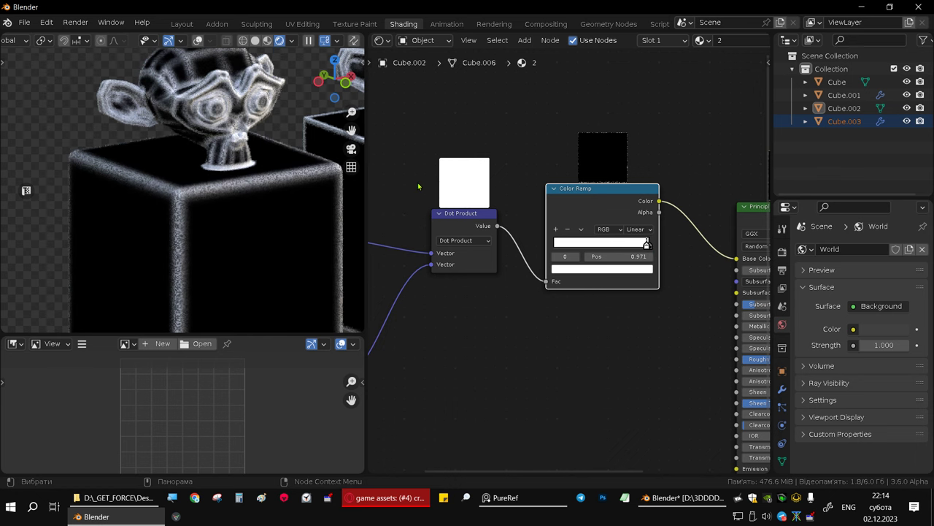
Step: In the Layout workspace, view the cube-and-monkey objects from the front and clear the selection
left_click(182, 24)
scroll(495, 265, "down", 3)
scroll(495, 265, "down", 3)
scroll(495, 265, "down", 2)
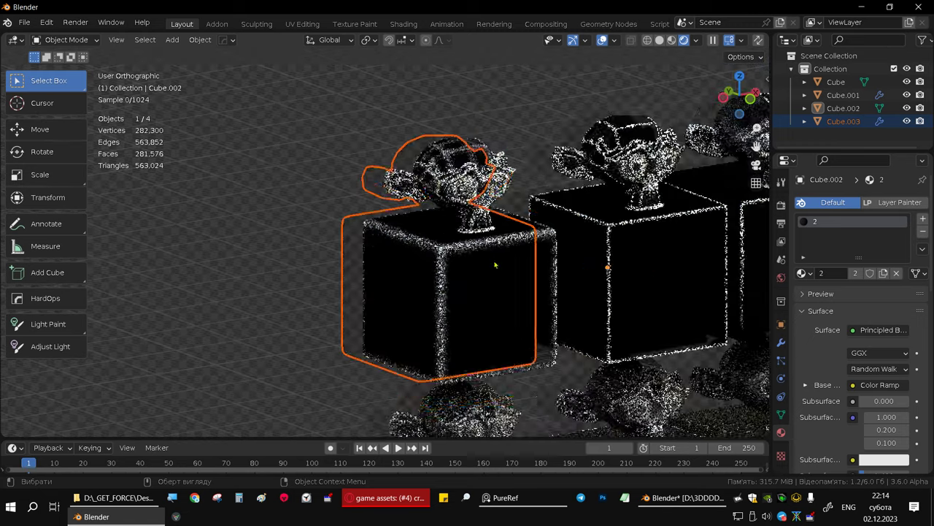
key("KP_1")
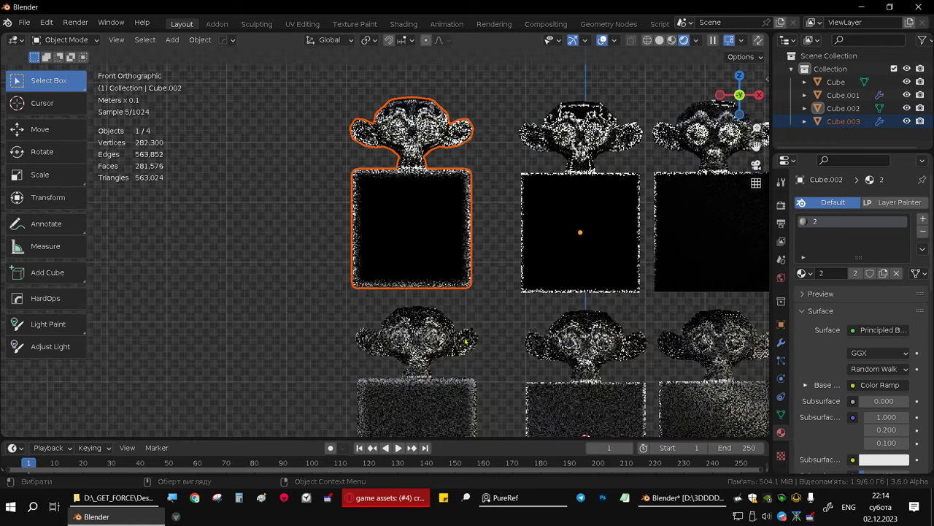
left_click(416, 387)
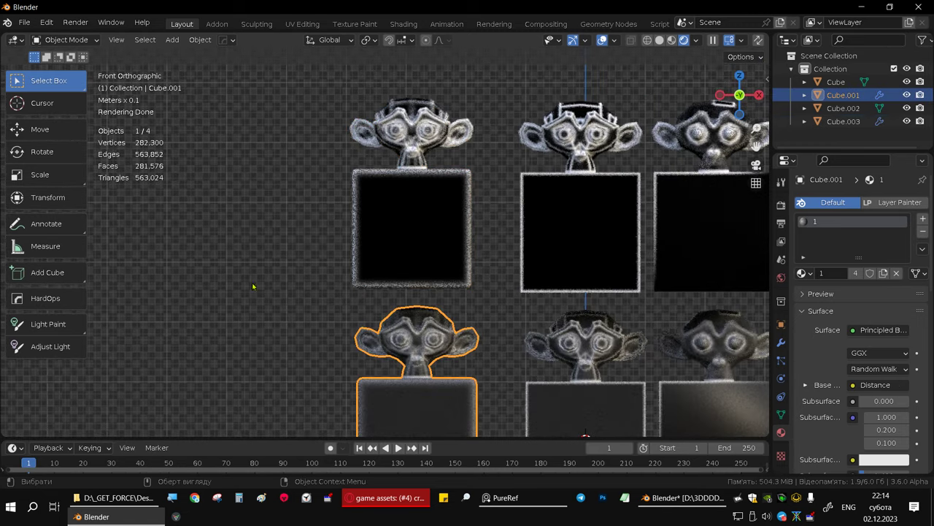
left_click(218, 284)
middle_click_drag(218, 285, 597, 236)
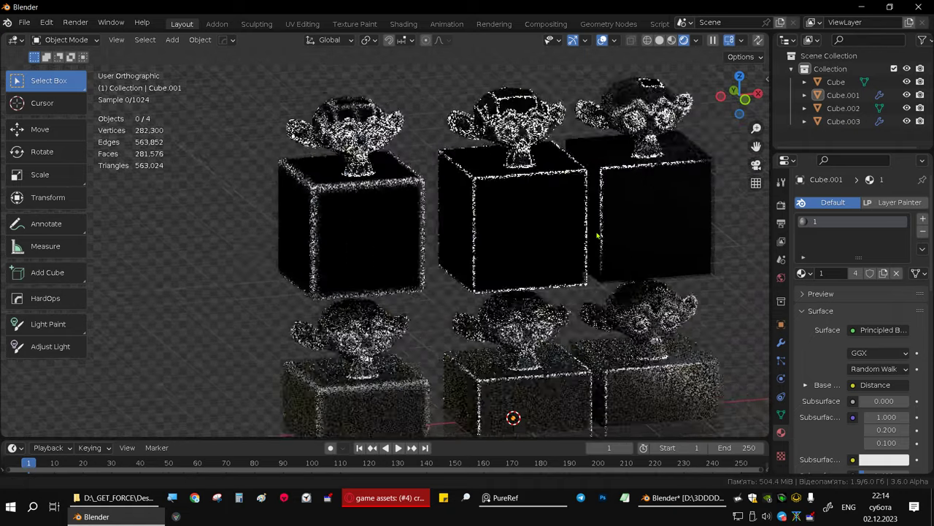
Step: Orbit around and select the lower cube-and-monkey pairs, then return to front view
scroll(597, 235, "down", 3)
middle_click_drag(598, 246, 531, 329)
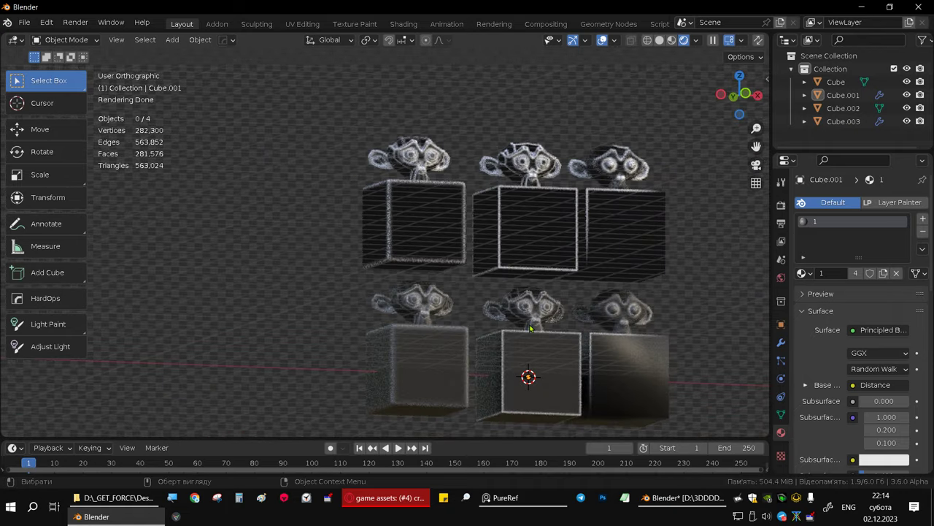
left_click(531, 330)
left_click(532, 237)
left_click(528, 361)
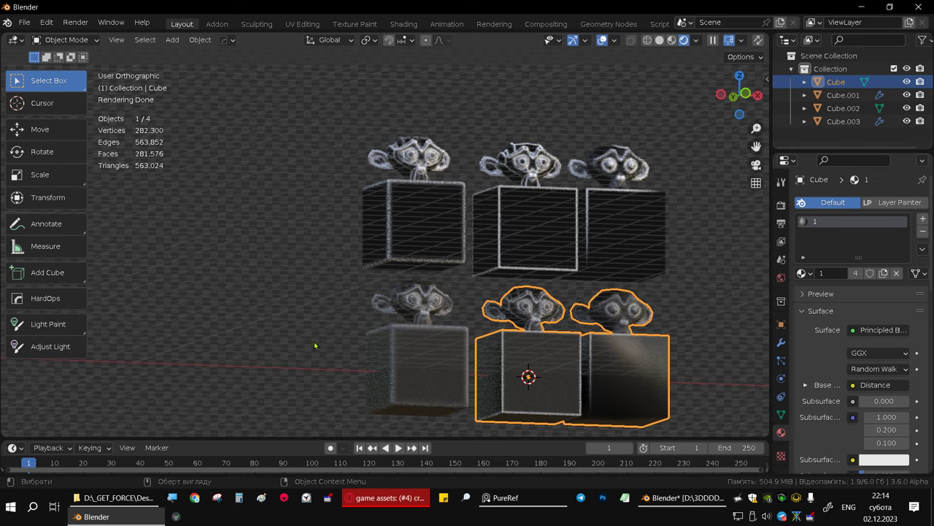
left_click_drag(287, 324, 701, 411)
middle_click_drag(700, 410, 591, 360)
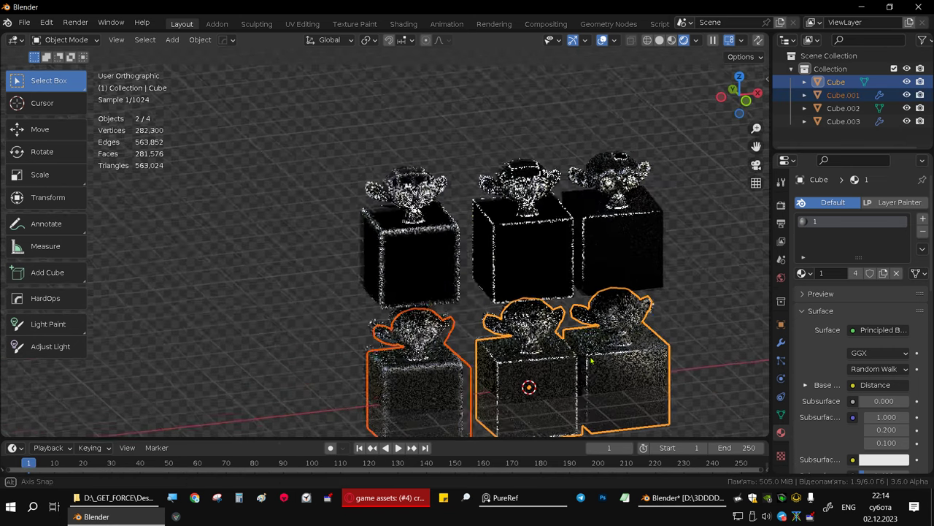
key("KP_1")
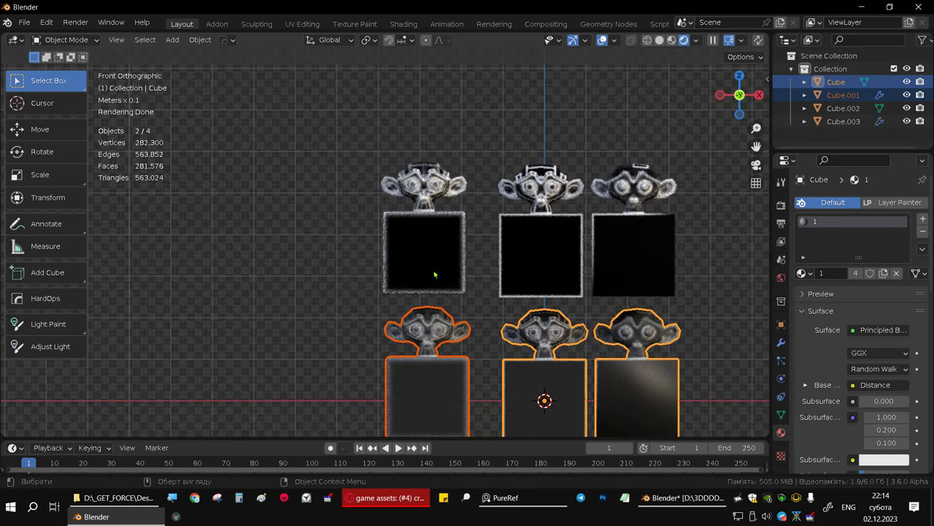
Step: Try selecting individual pairs: upper-left, lower-right Cube, Cube.003 and Cube.001
left_click(424, 266)
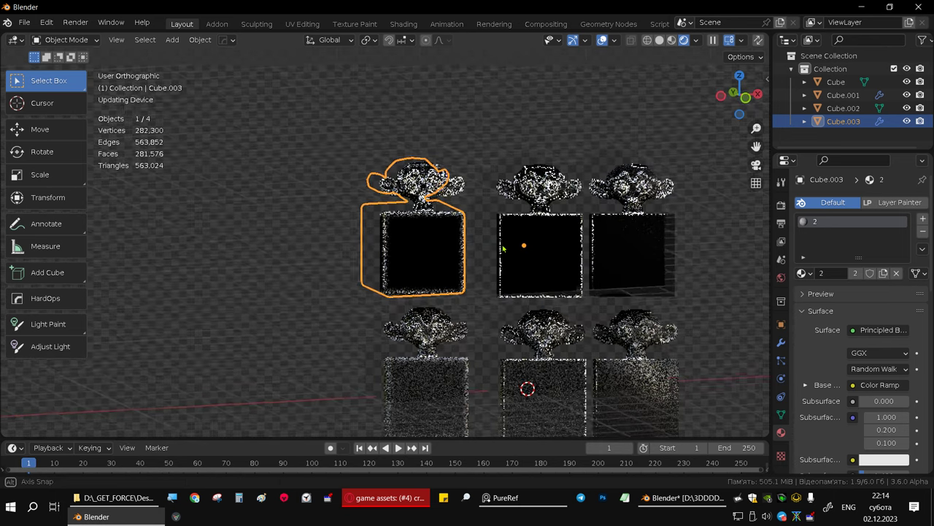
middle_click_drag(429, 249, 587, 410)
scroll(587, 410, "up", 3)
left_click(585, 346)
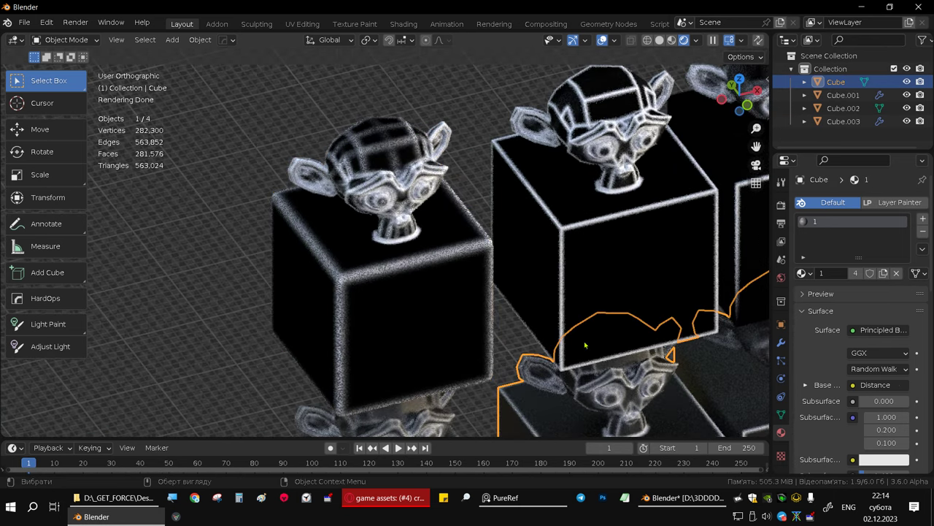
left_click(370, 263)
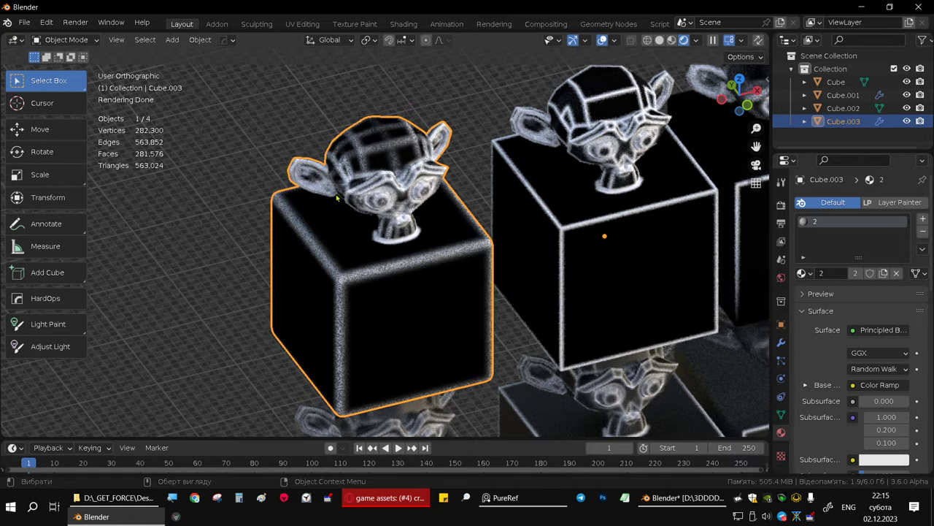
mouse_move(452, 324)
middle_mouse_down("shift")
mouse_move(407, 203)
mouse_move(429, 257)
mouse_move(407, 219)
middle_mouse_up("shift")
left_click(350, 343)
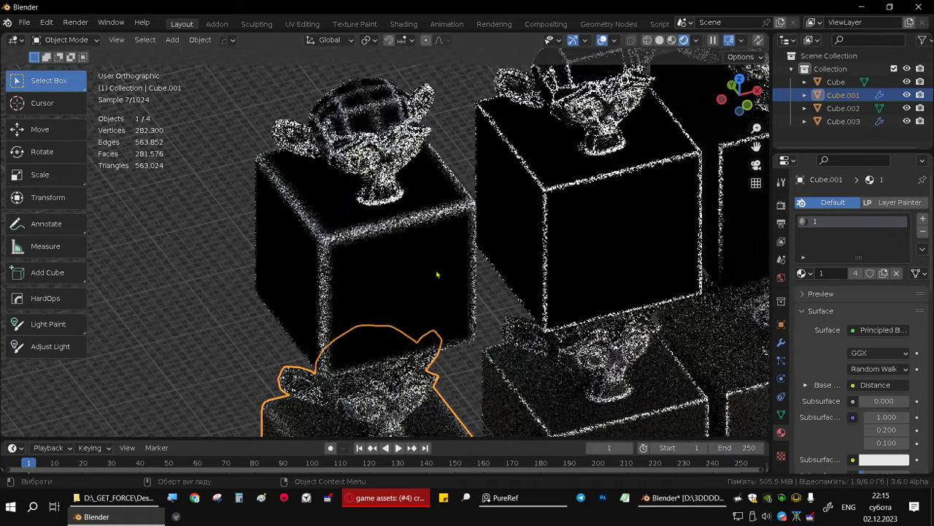
Step: Box-select the top row of cubes and monkeys in front view and duplicate it
key("KP_1")
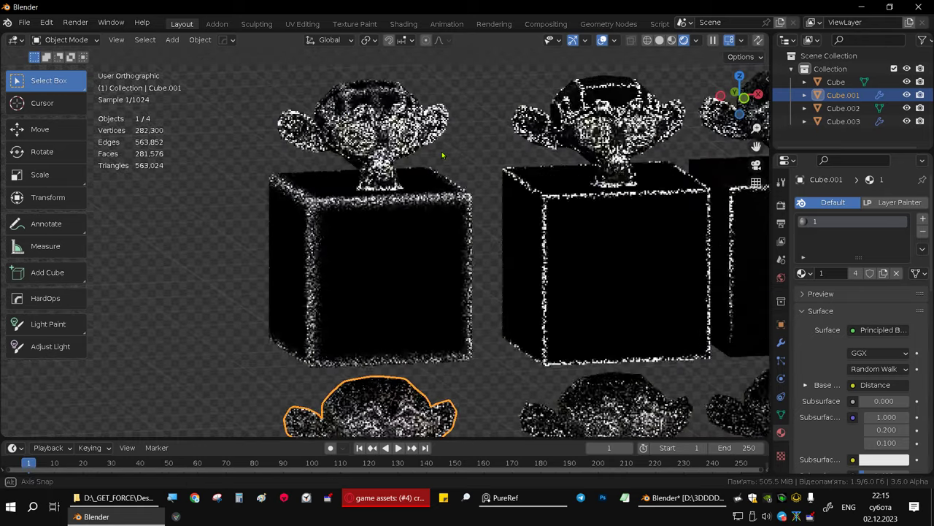
scroll(421, 150, "down", 4)
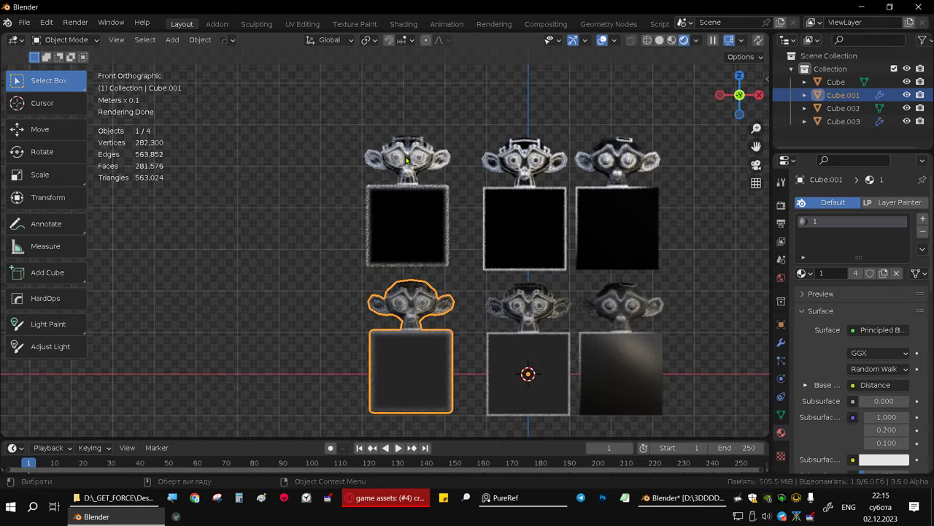
left_click_drag(331, 130, 678, 240)
middle_click_drag(678, 239, 560, 56, "shift")
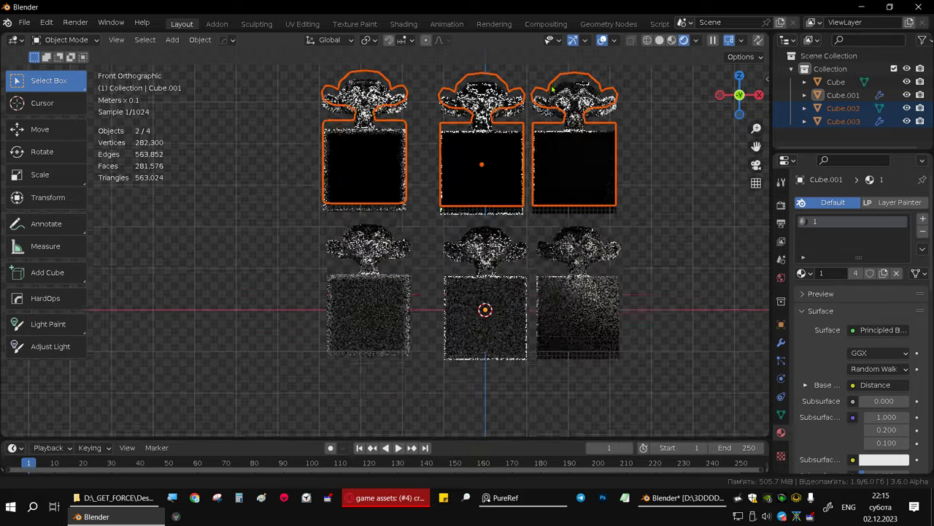
key("shift+d")
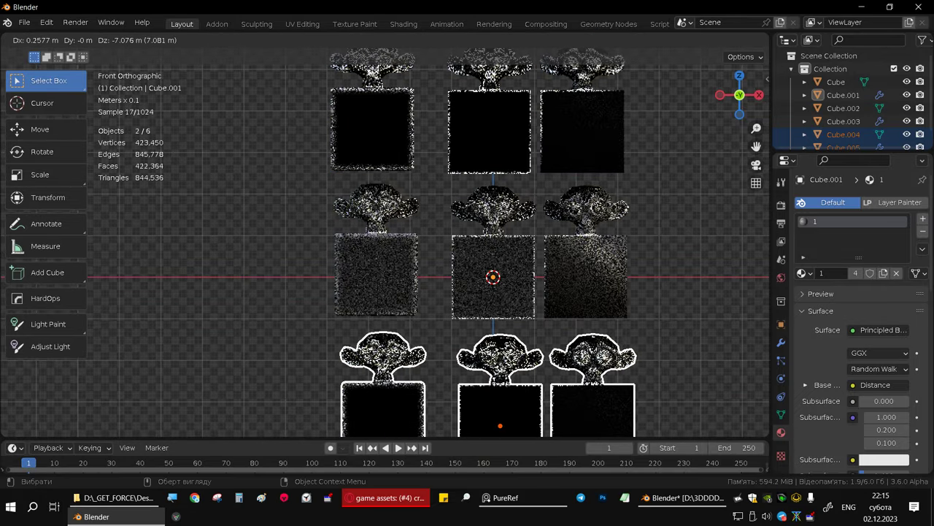
Step: Drop the duplicates into a new row below and give Cube.004 a new material named 3
left_click(610, 435)
middle_click_drag(610, 435, 581, 275, "shift")
left_click(582, 275)
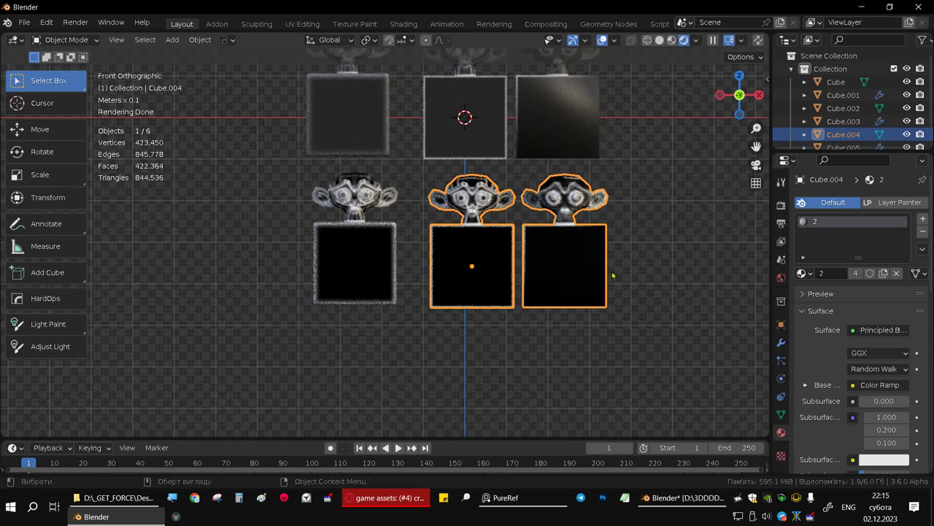
left_click(884, 274)
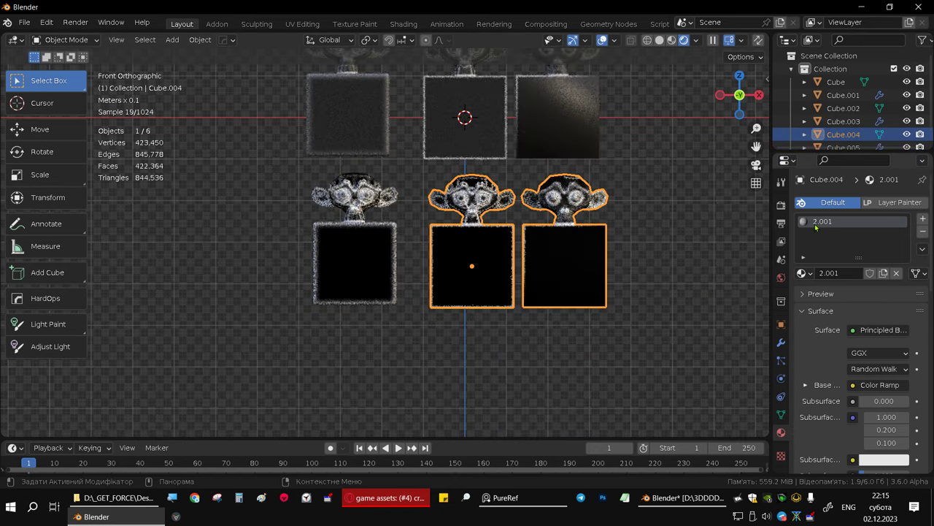
type("3")
key("Return")
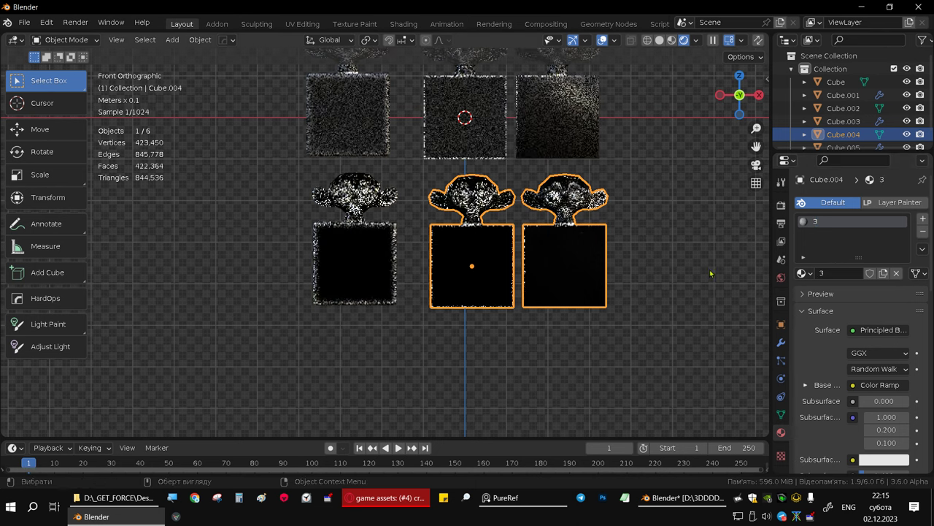
Step: Assign material 3 to Cube.005 from the existing materials list
left_click(343, 244)
left_click(815, 277)
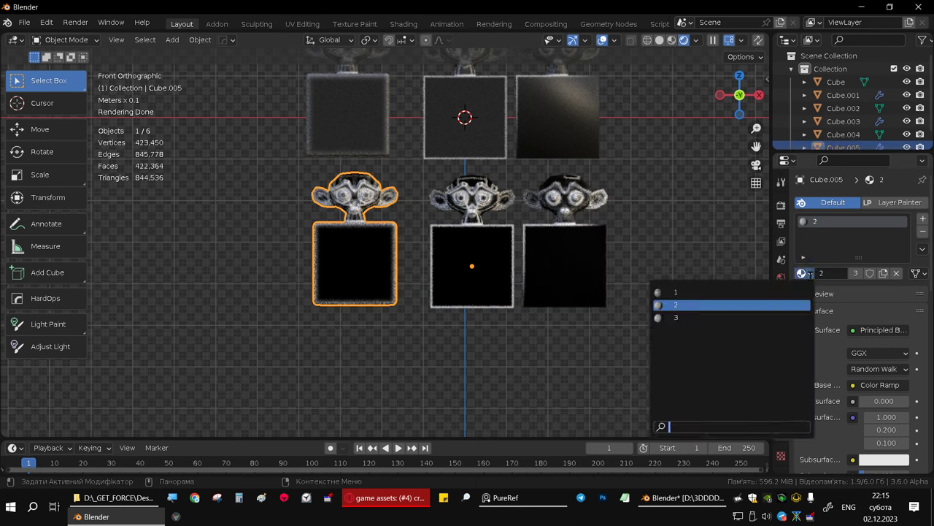
left_click(710, 317)
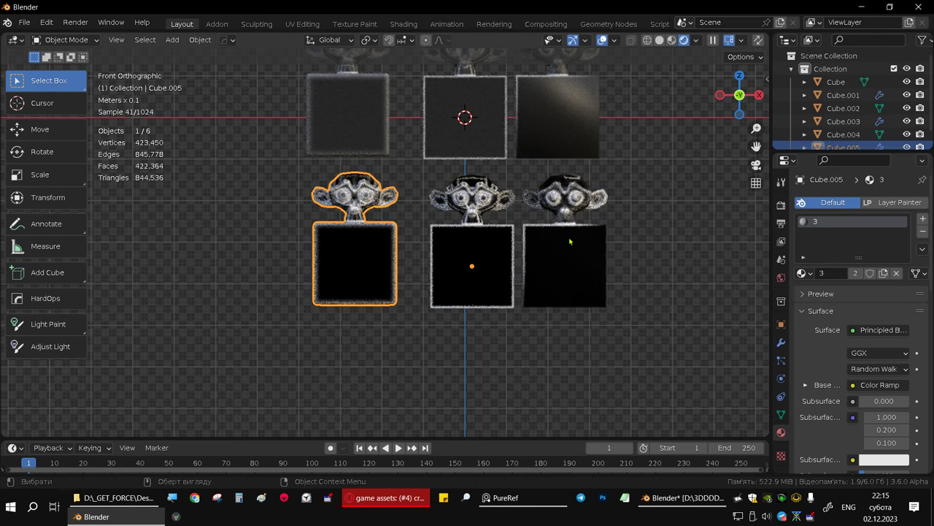
Step: Select all three copies, isolate them in local view, and switch to Shading
left_click_drag(482, 183, 588, 262)
left_click_drag(641, 368, 253, 214)
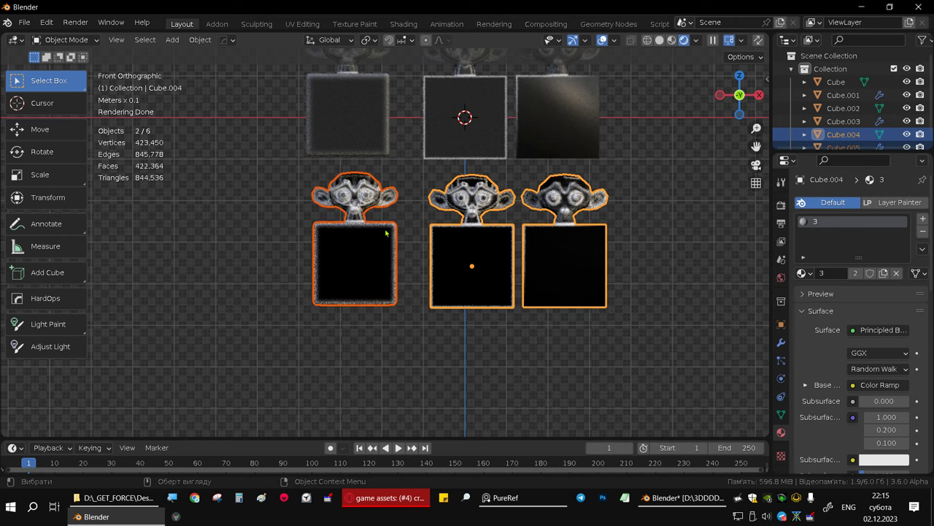
key("KP_Divide")
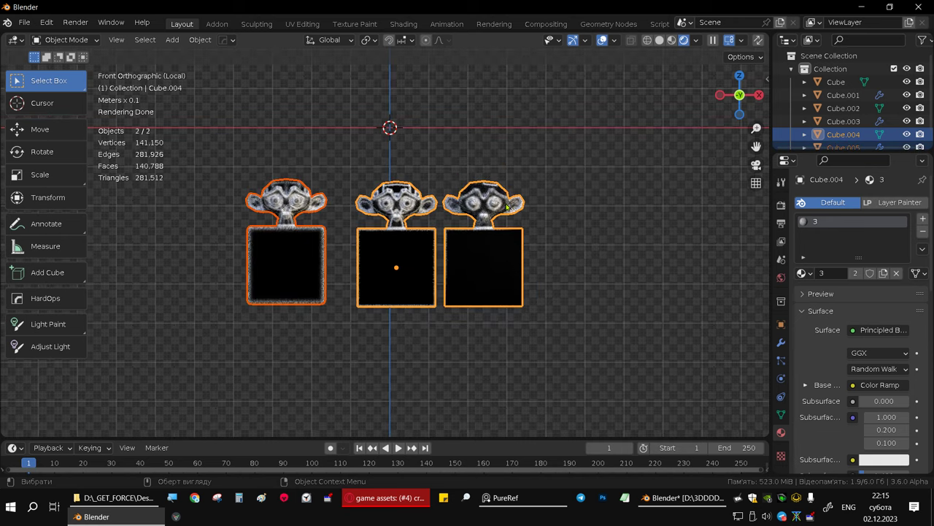
middle_click_drag(508, 207, 519, 239)
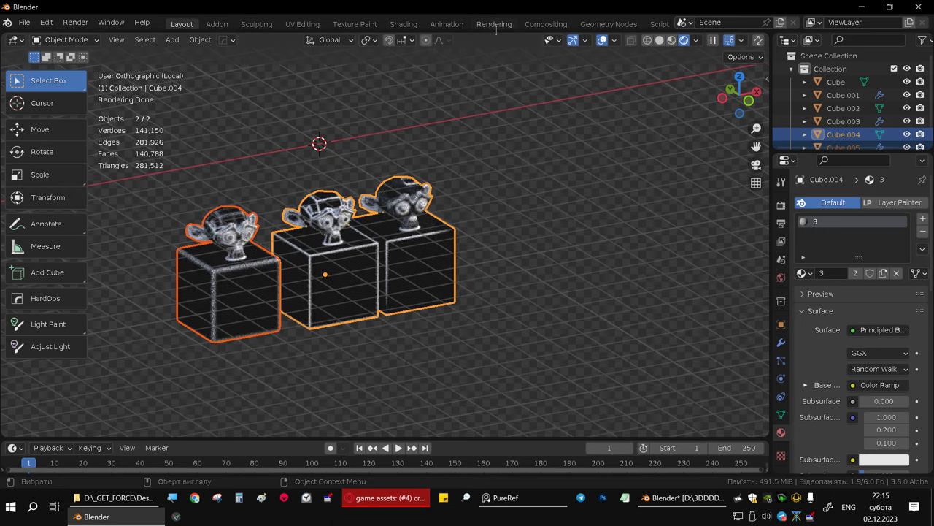
left_click(404, 25)
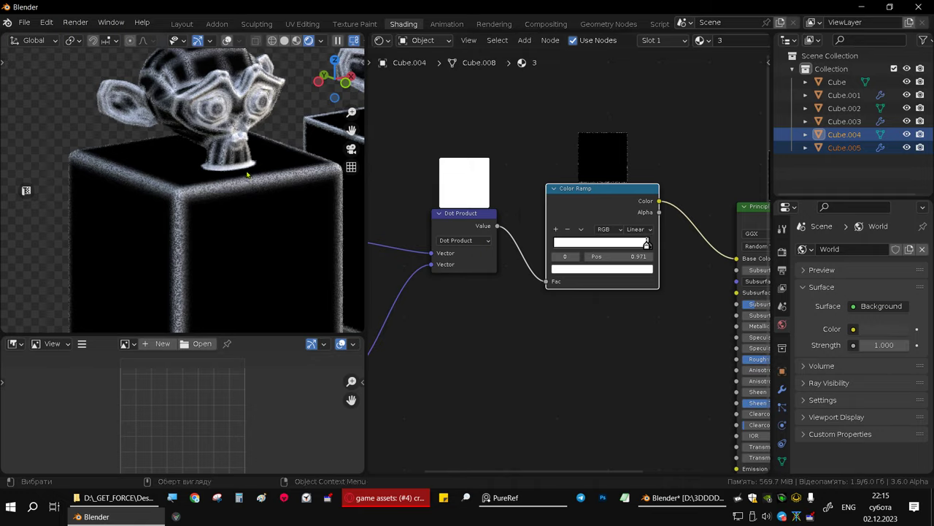
Step: Add the left cube to the selection and isolate the cube-and-monkey copies in local view
mouse_move(246, 175)
middle_mouse_down()
mouse_move(167, 331)
mouse_move(248, 262)
mouse_move(324, 314)
middle_mouse_up()
left_click_drag(319, 304, 38, 233)
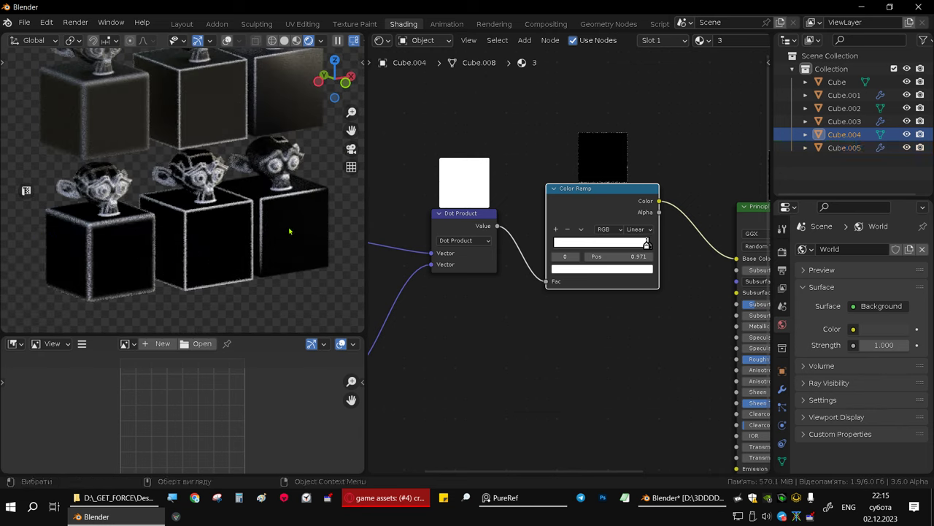
scroll(314, 41, "down", 2)
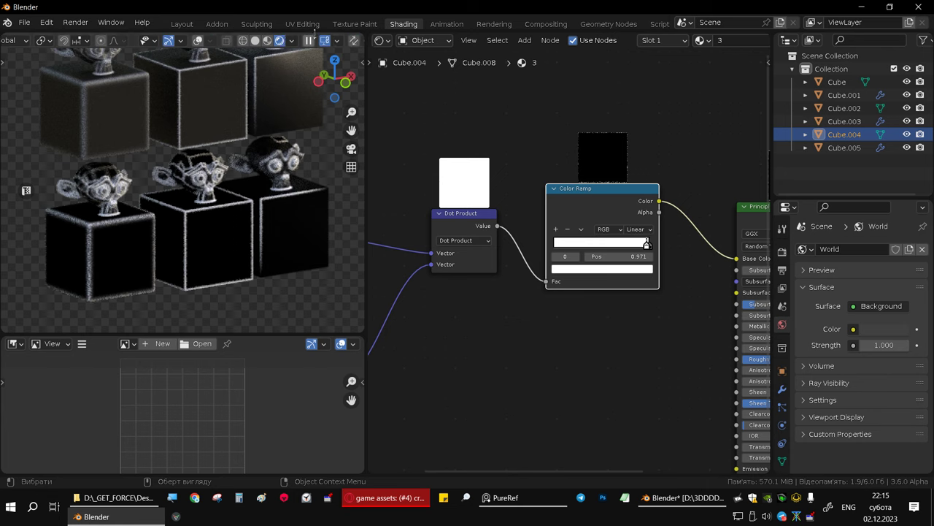
left_click(196, 41)
left_click_drag(298, 310, 87, 250)
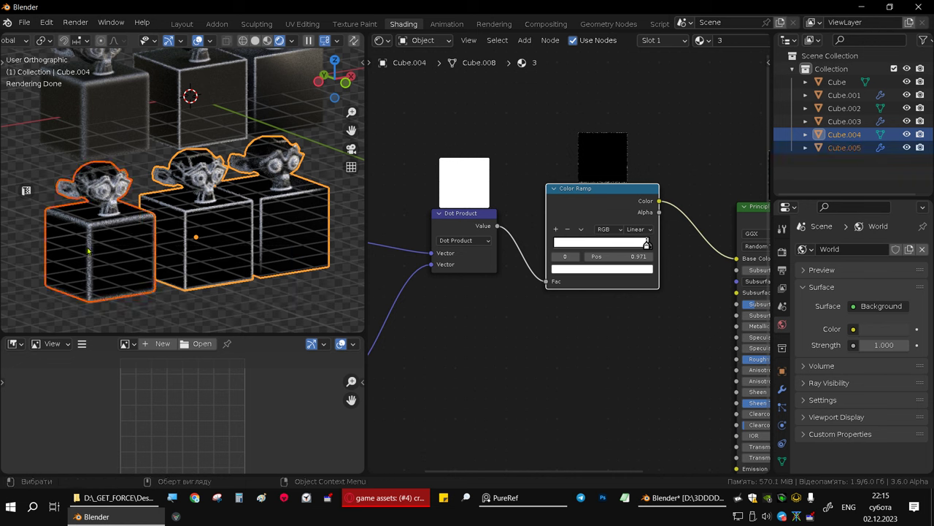
key("KP_Divide")
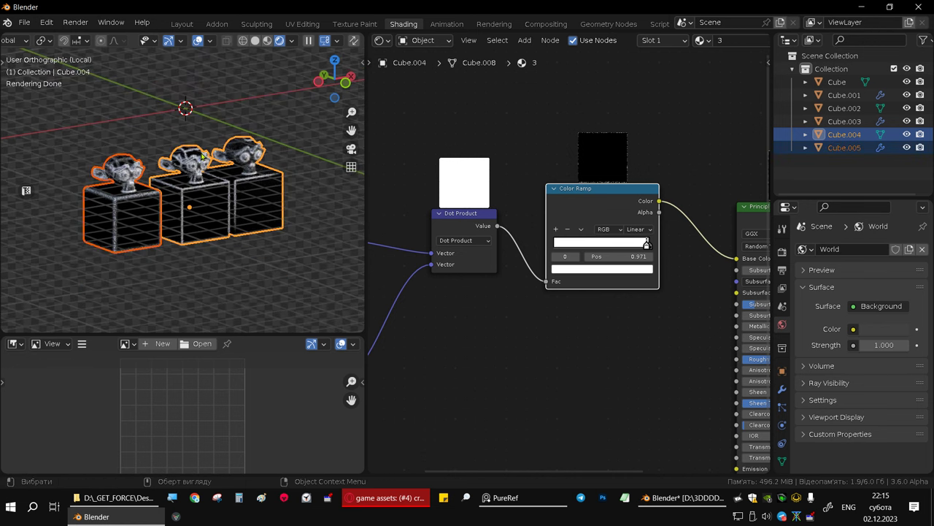
scroll(203, 155, "up", 2)
Step: Turn off the Floor grid in the viewport overlay settings
left_click(211, 40)
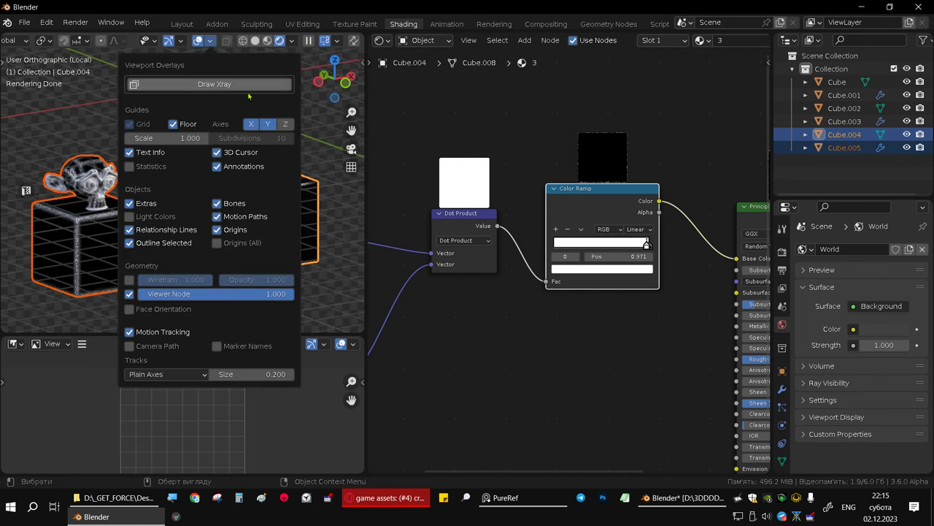
left_click(181, 125)
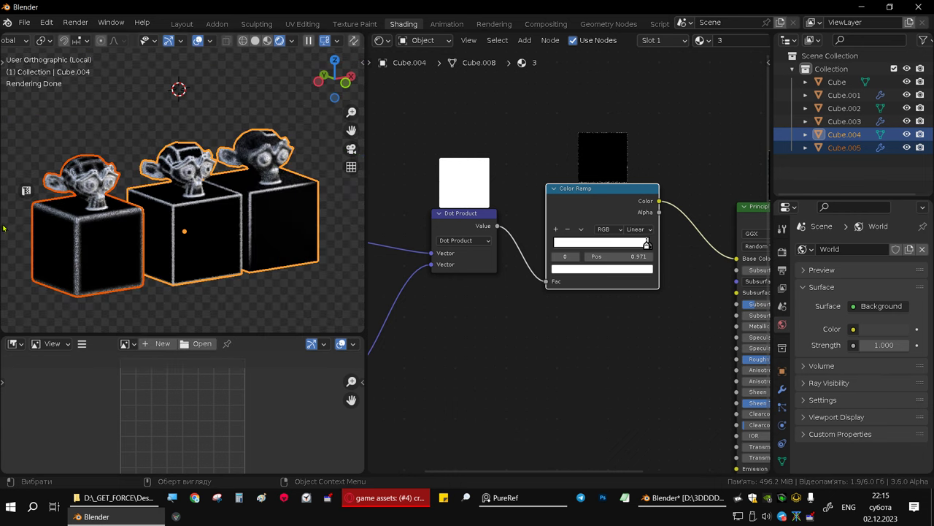
scroll(257, 205, "up", 2)
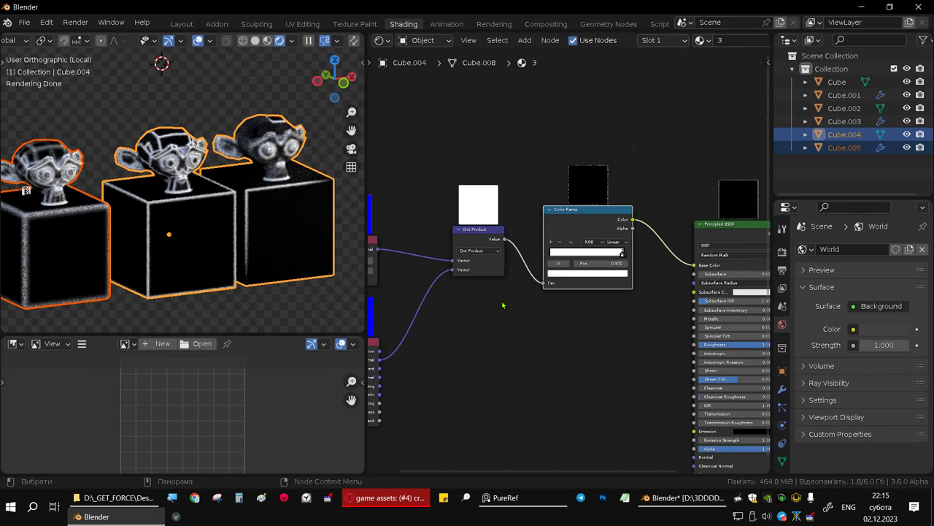
Step: Delete the Dot Product, Bevel and Color Ramp nodes, moving the Geometry node up
mouse_move(482, 309)
middle_mouse_down()
mouse_move(640, 296)
mouse_move(553, 287)
middle_mouse_up()
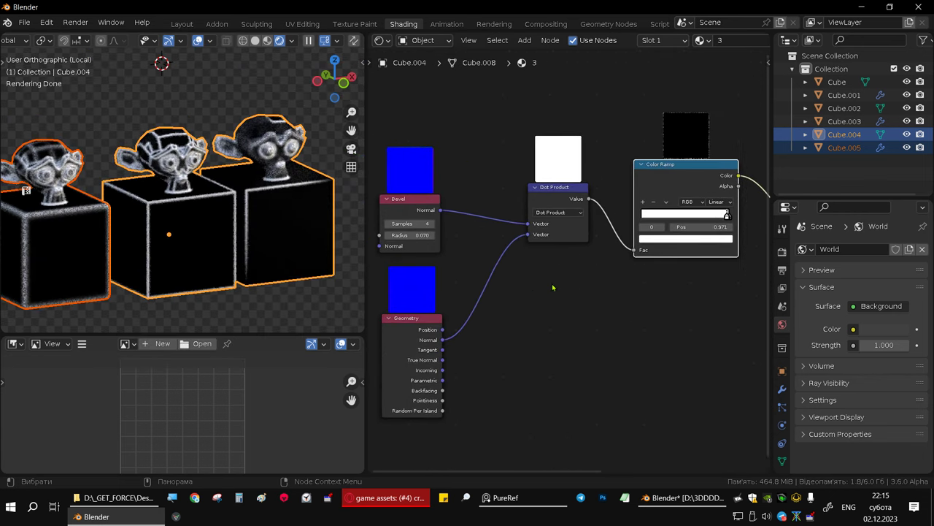
left_click(561, 197)
key("Delete")
left_click(403, 210)
key("Delete")
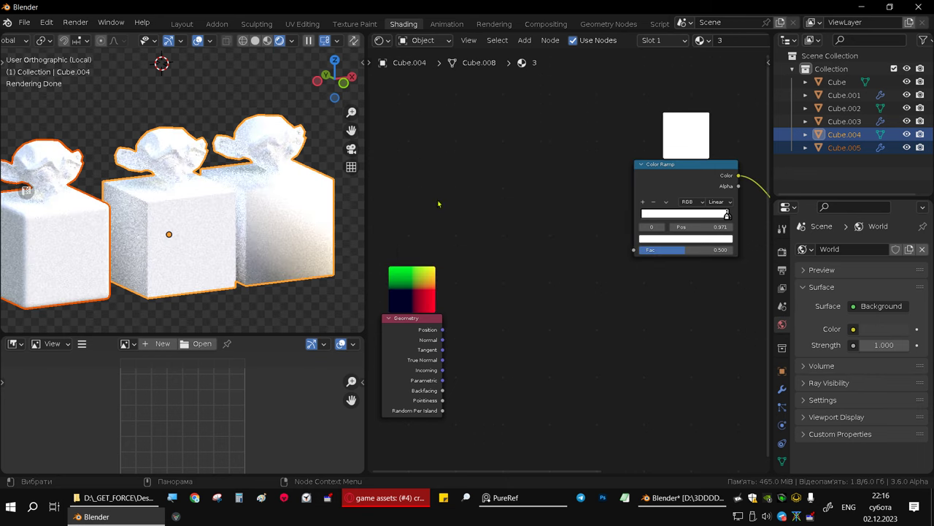
left_click_drag(411, 319, 473, 222)
left_click(682, 182)
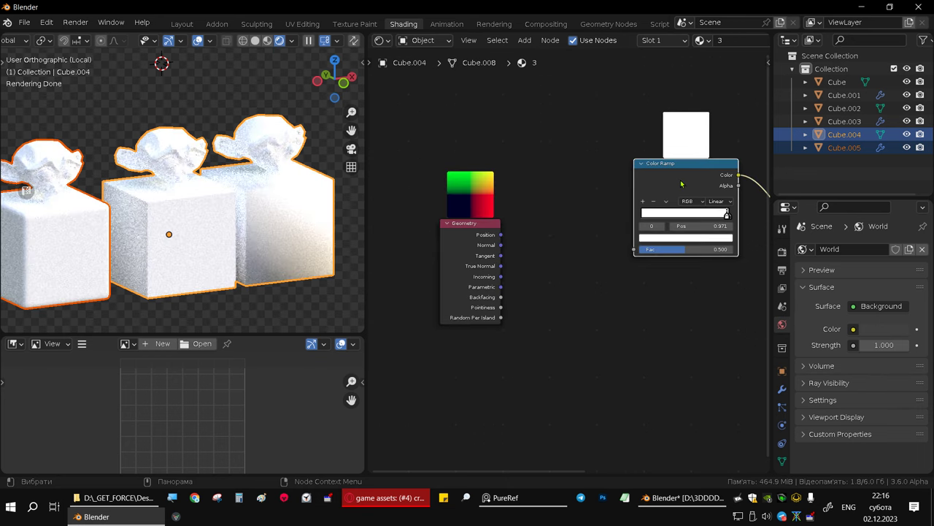
key("Delete")
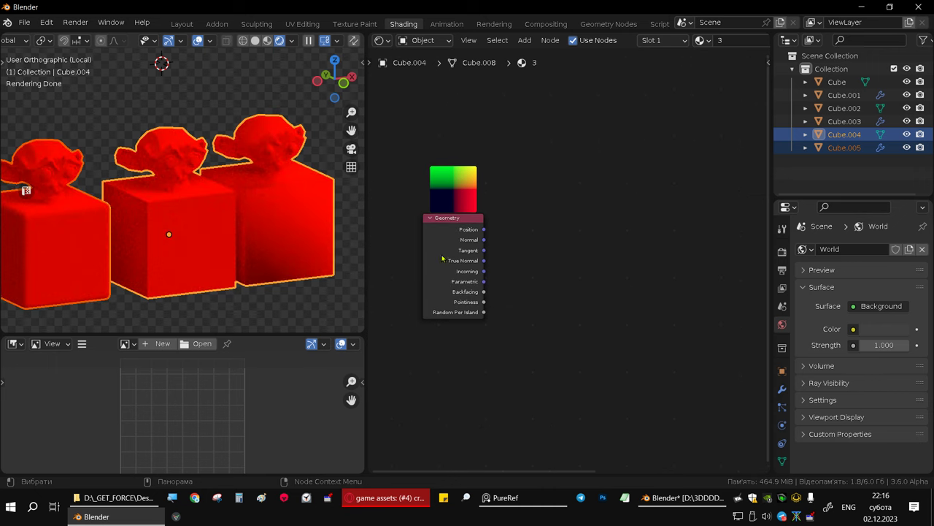
Step: Cycle the Geometry node's outputs until Pointiness feeds the material, then inspect the cubes
left_click(445, 253, "ctrl+shift")
left_click(446, 253, "ctrl+shift")
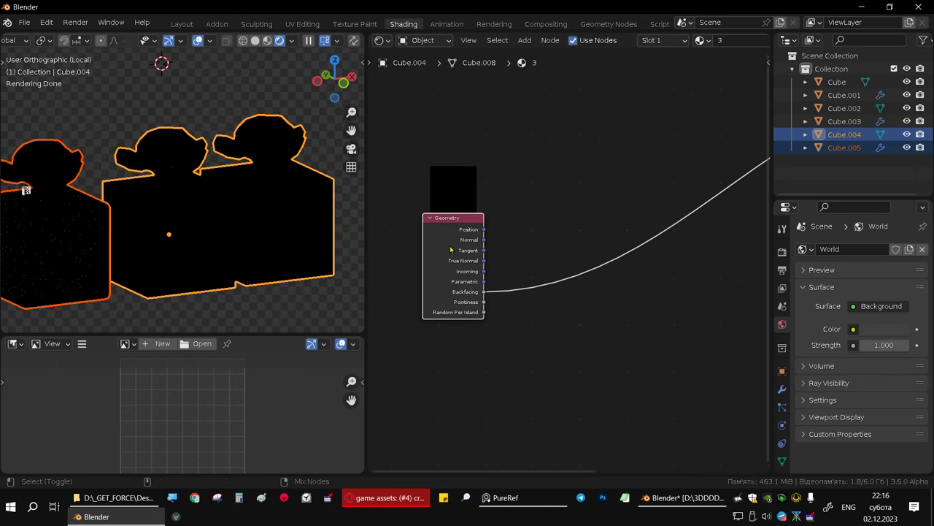
left_click(447, 253, "ctrl+shift")
scroll(471, 301, "up", 2)
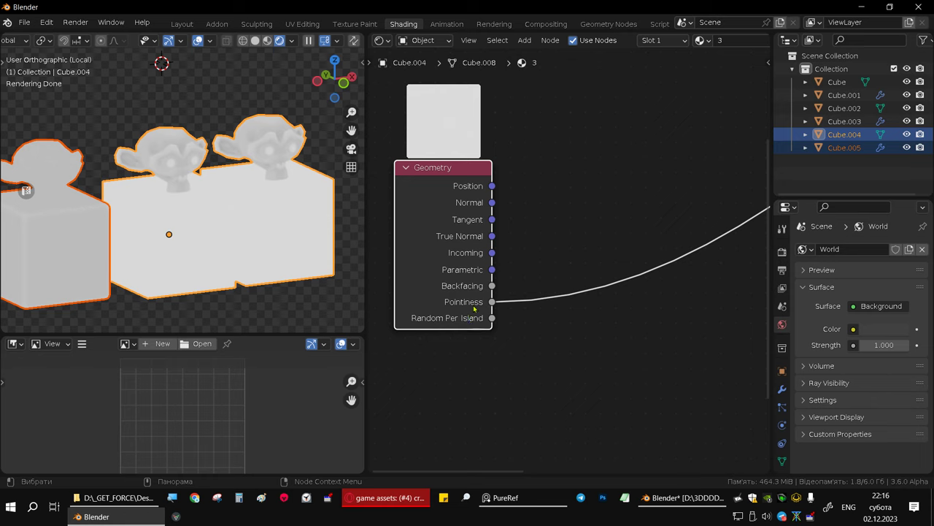
scroll(474, 308, "up", 2)
scroll(442, 308, "up", 1)
scroll(521, 307, "down", 3)
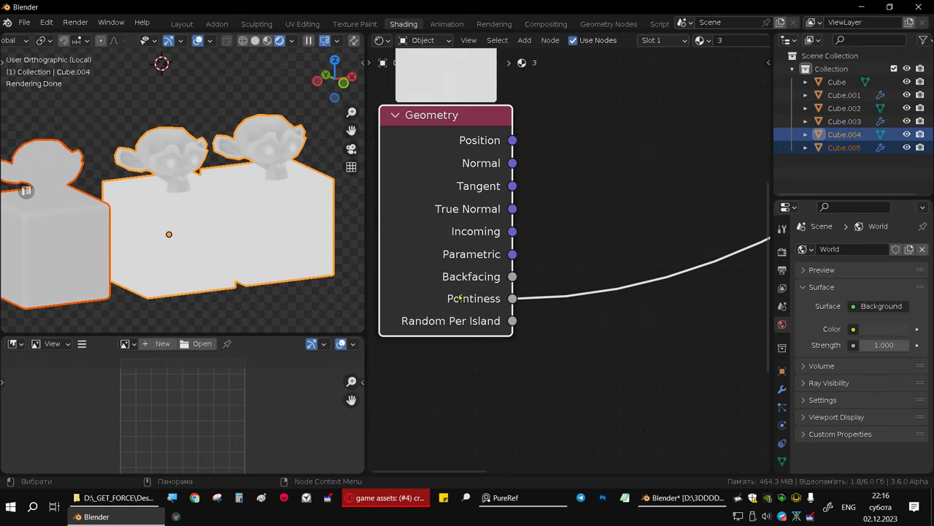
scroll(511, 292, "down", 1)
scroll(511, 183, "down", 2)
scroll(461, 177, "down", 1)
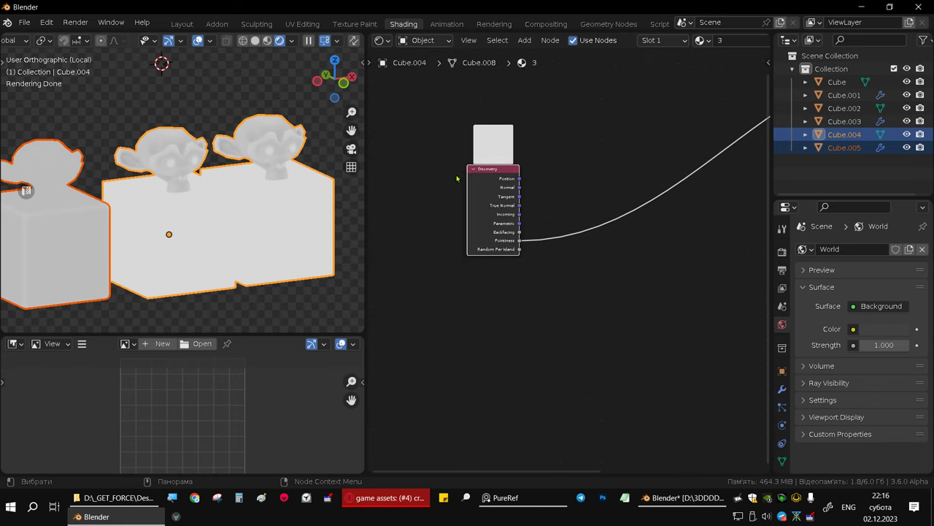
scroll(492, 240, "up", 1)
scroll(589, 246, "up", 1)
mouse_move(319, 202)
middle_mouse_down()
mouse_move(260, 194)
mouse_move(270, 197)
middle_mouse_up()
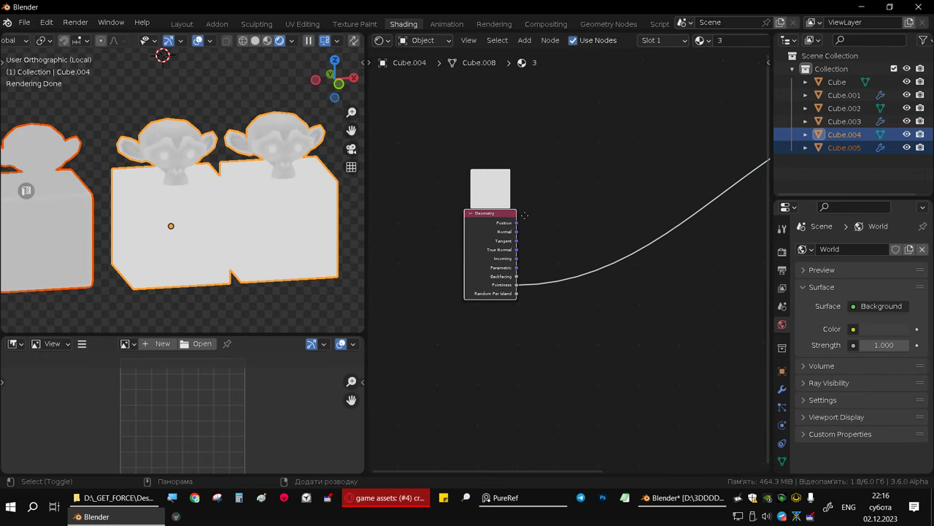
middle_click_drag(447, 217, 401, 232)
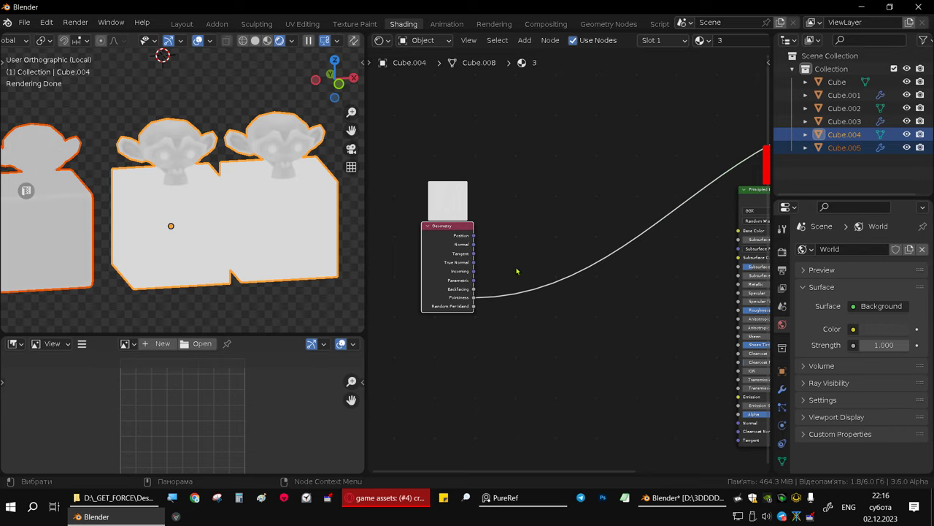
Step: Insert a Color Ramp node on the Pointiness link
key("shift+a")
left_click(472, 268)
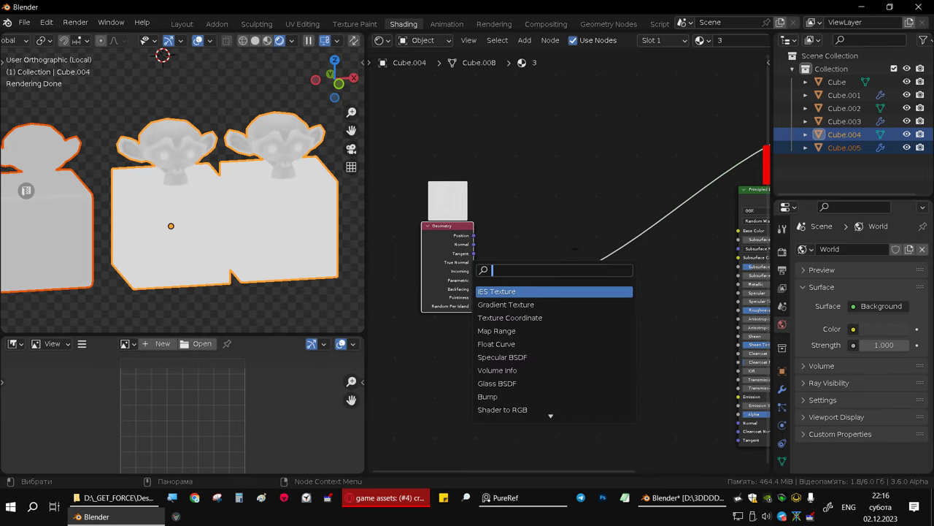
type("colo")
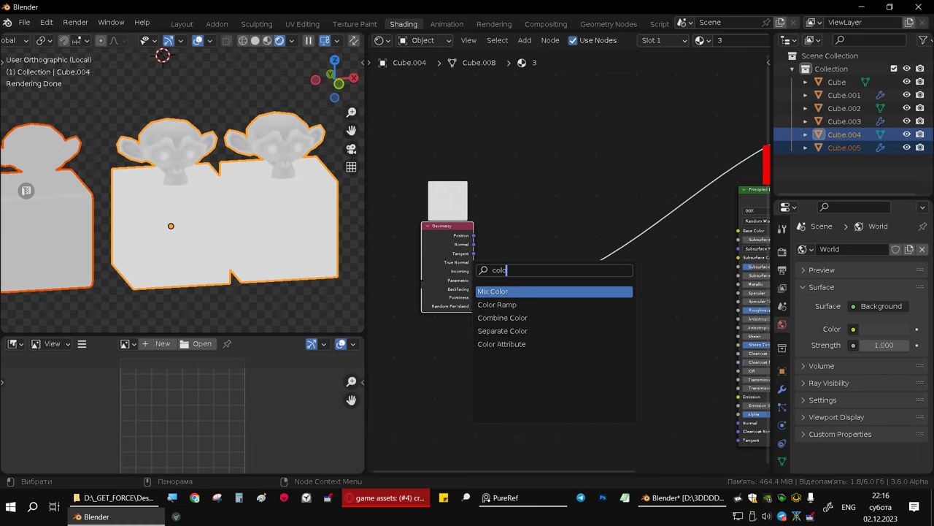
left_click(499, 304)
left_click(584, 274)
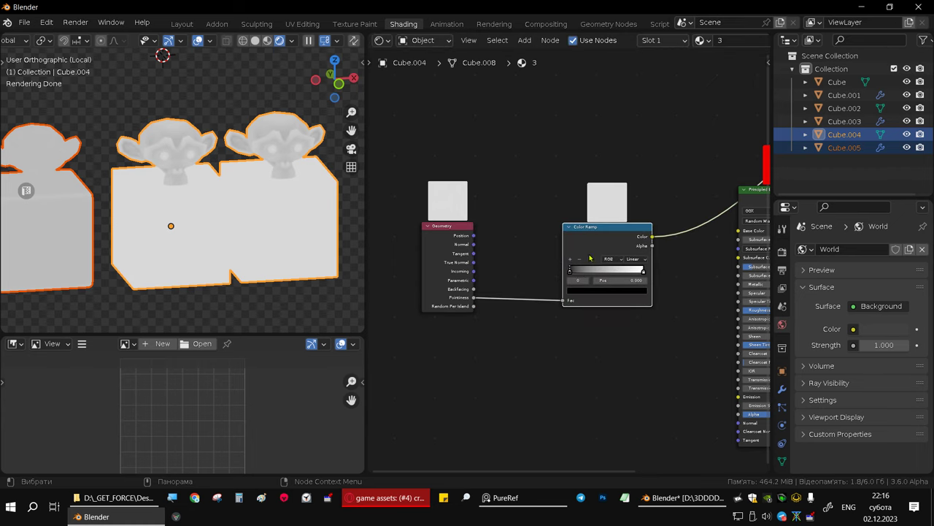
scroll(590, 257, "up", 2)
scroll(589, 258, "up", 2)
scroll(223, 255, "up", 1)
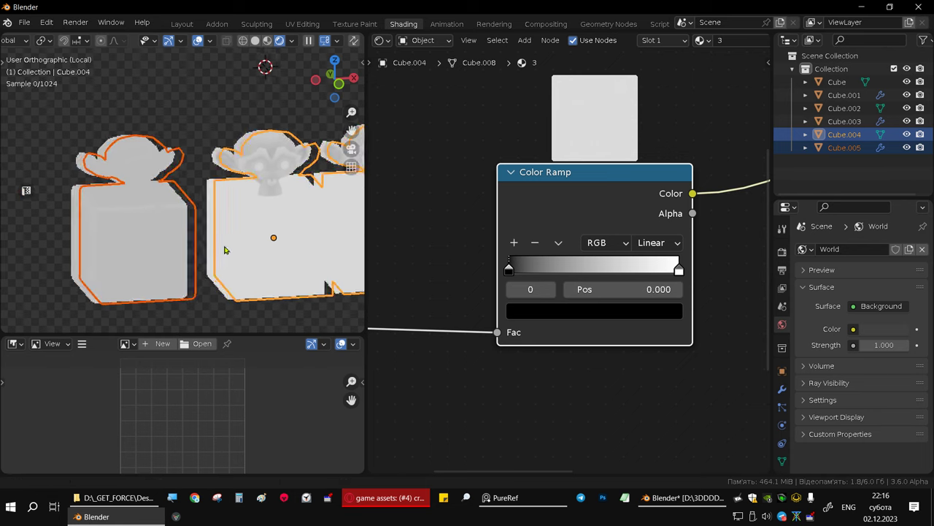
scroll(241, 241, "down", 2)
mouse_move(259, 229)
middle_mouse_down()
mouse_move(200, 247)
mouse_move(238, 241)
middle_mouse_up()
scroll(219, 234, "up", 4)
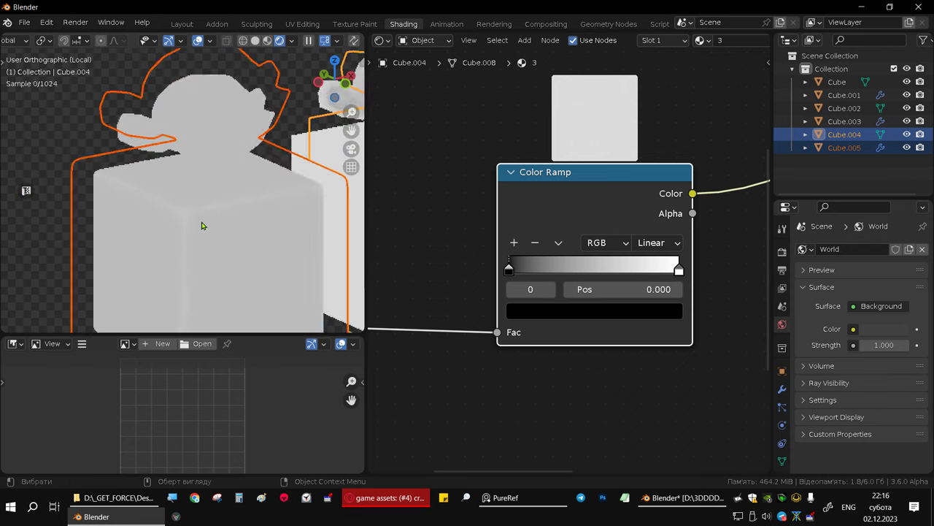
middle_click_drag(509, 279, 422, 273)
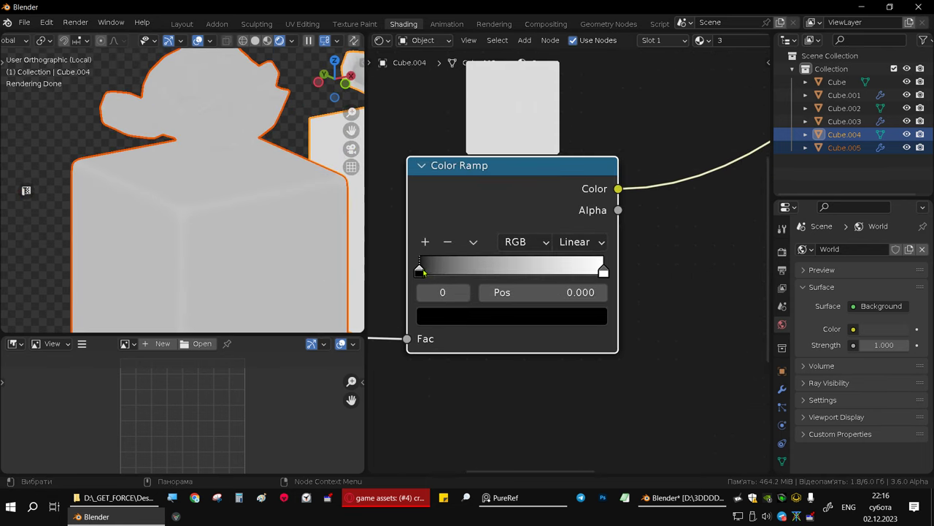
Step: Move the black ramp stop to 0.531 and the white stop to 0.560, then return to Layout
left_click_drag(423, 275, 506, 275)
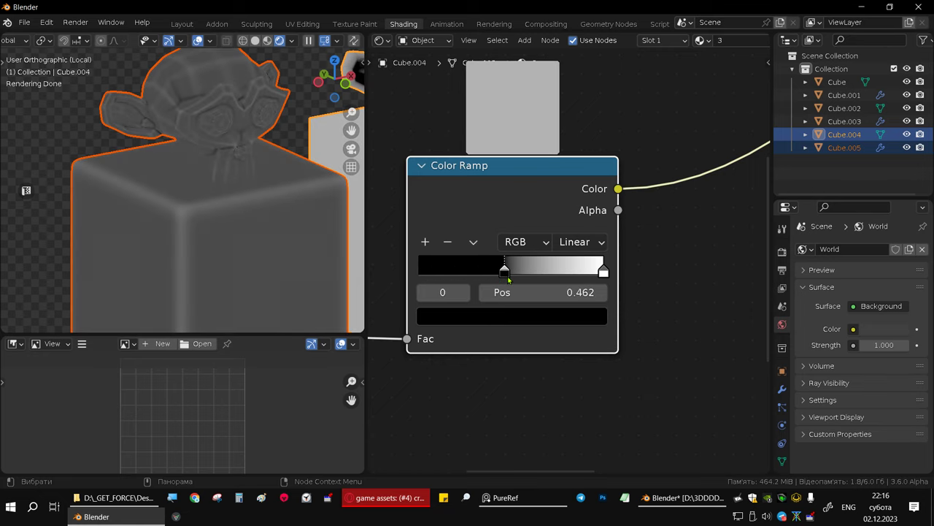
mouse_move(603, 271)
left_mouse_down()
mouse_move(554, 271)
mouse_move(601, 271)
left_mouse_up()
mouse_move(504, 275)
left_mouse_down()
mouse_move(521, 275)
mouse_move(512, 275)
left_mouse_up()
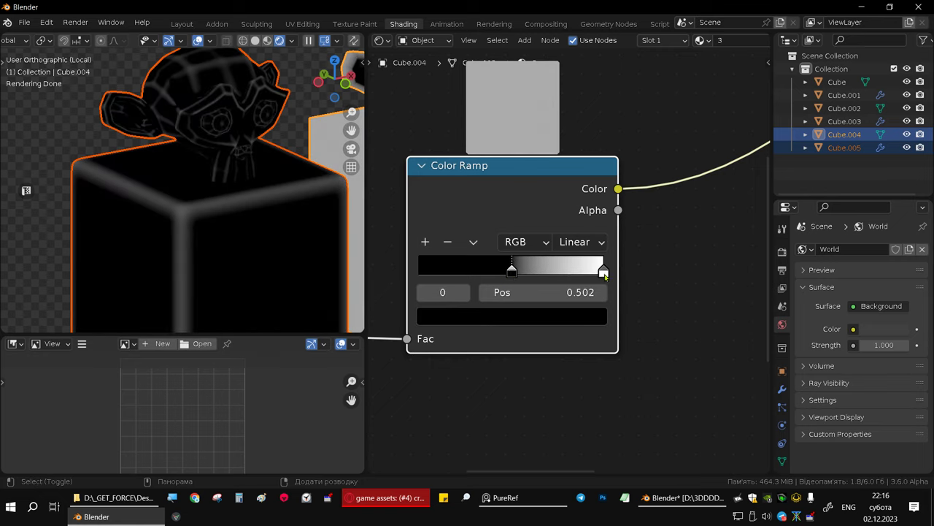
mouse_move(603, 273)
left_mouse_down()
mouse_move(514, 270)
mouse_move(522, 270)
left_mouse_up()
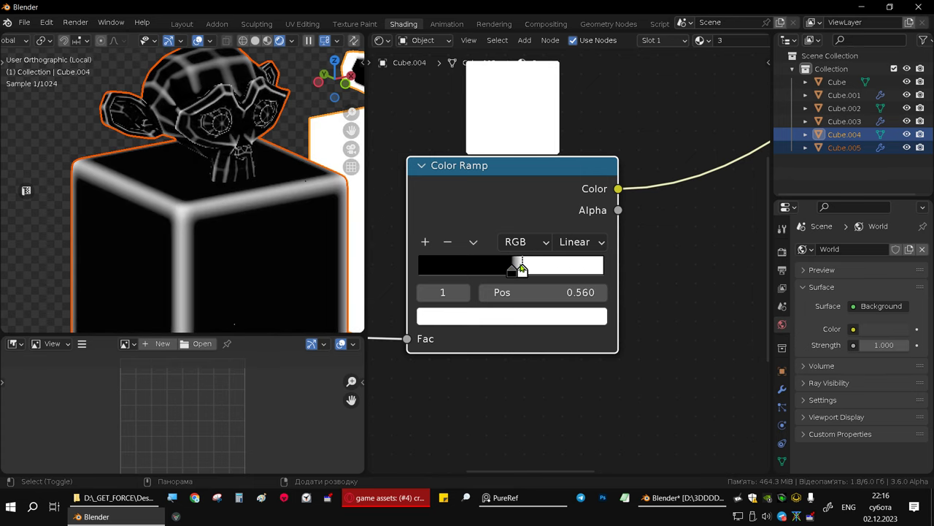
left_click(180, 24)
scroll(402, 240, "down", 3)
Step: Exit local view to show all objects, angle the view on the cubes, and open Viewport Overlays
scroll(402, 240, "down", 2)
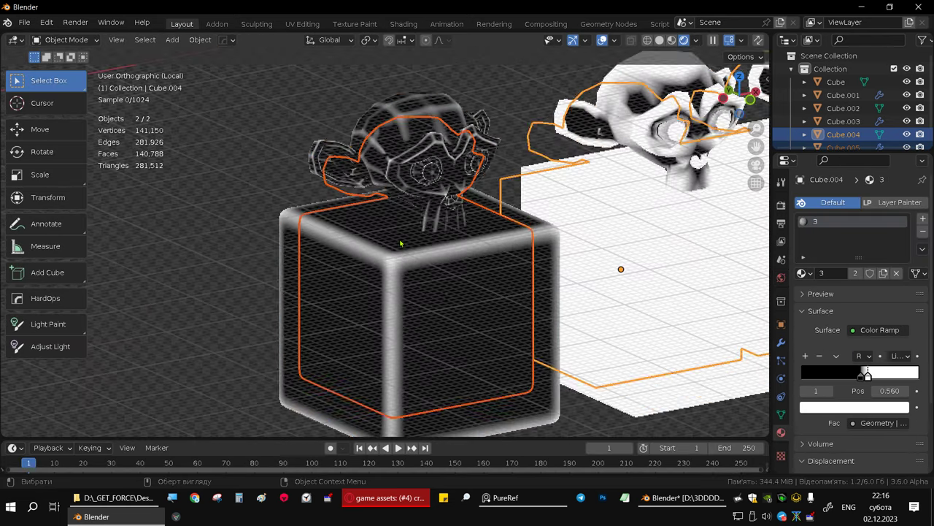
scroll(400, 243, "down", 1)
key("KP_Divide")
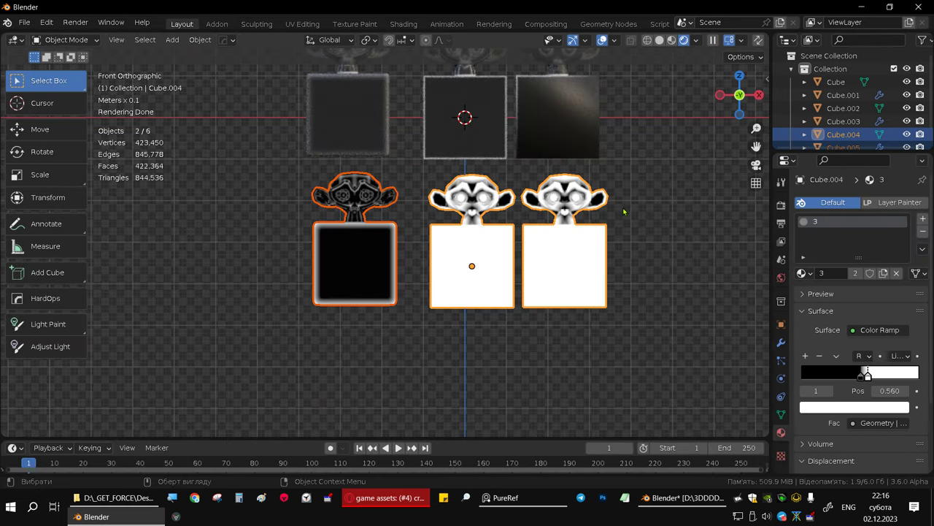
mouse_move(514, 168)
middle_mouse_down()
mouse_move(535, 173)
mouse_move(482, 202)
middle_mouse_up()
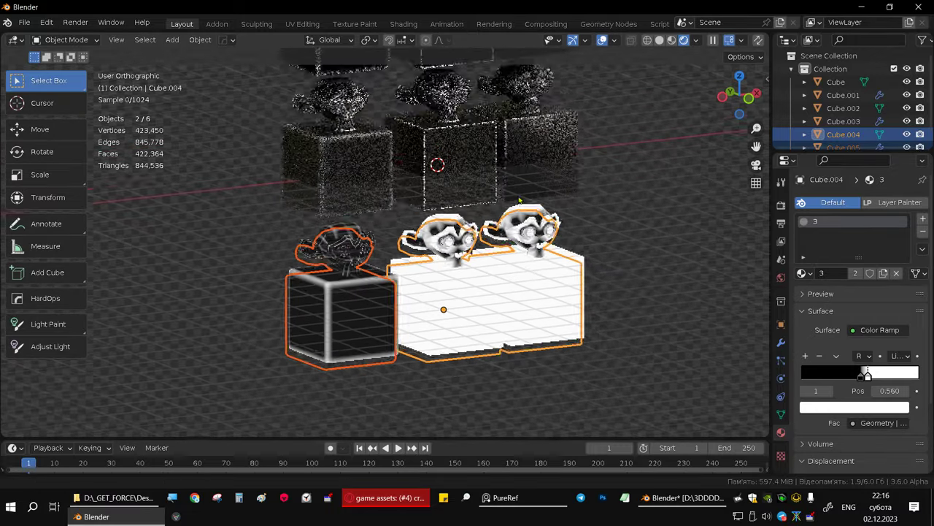
key("KP_1")
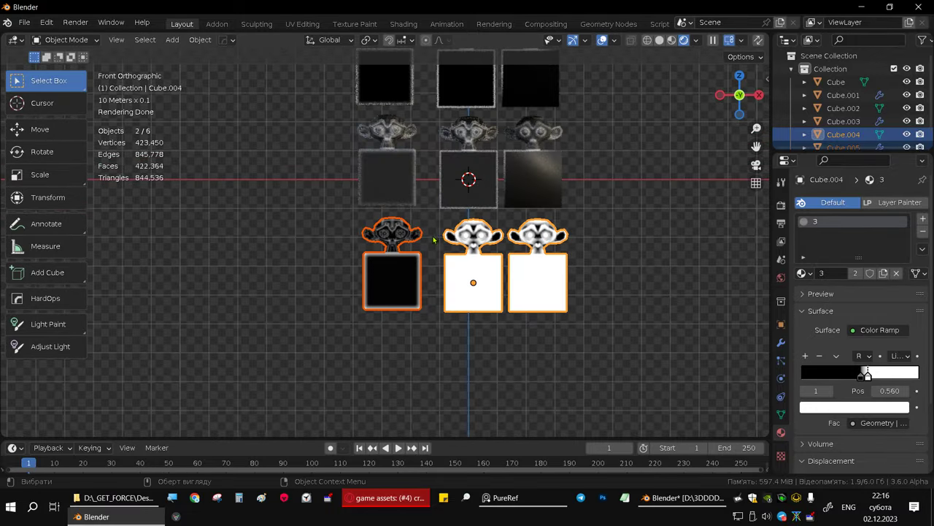
scroll(402, 284, "up", 2)
scroll(401, 283, "up", 2)
middle_click_drag(402, 283, 340, 135)
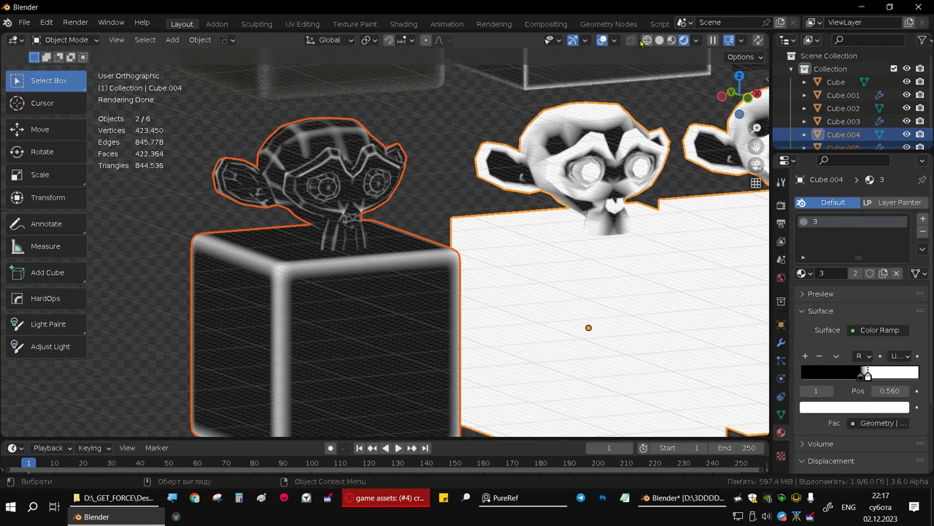
left_click(616, 41)
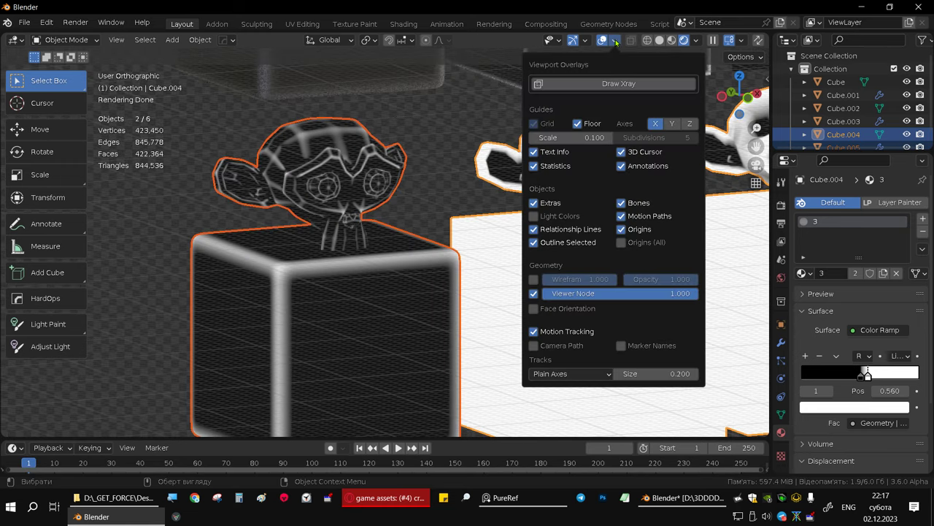
Step: Hide the floor grid and select the black cube with the monkey on top
left_click(578, 123)
scroll(508, 213, "down", 3)
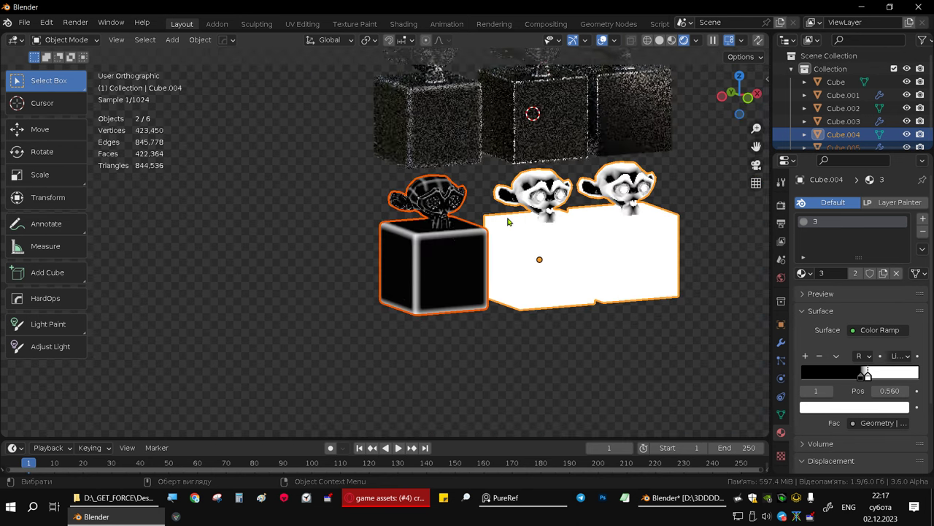
left_click(643, 253)
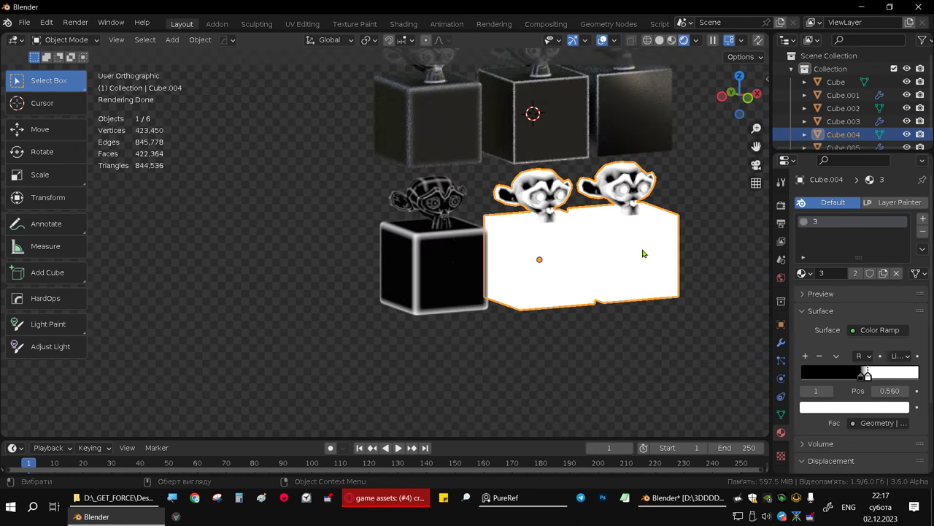
middle_click_drag(486, 257, 411, 275)
left_click(486, 261)
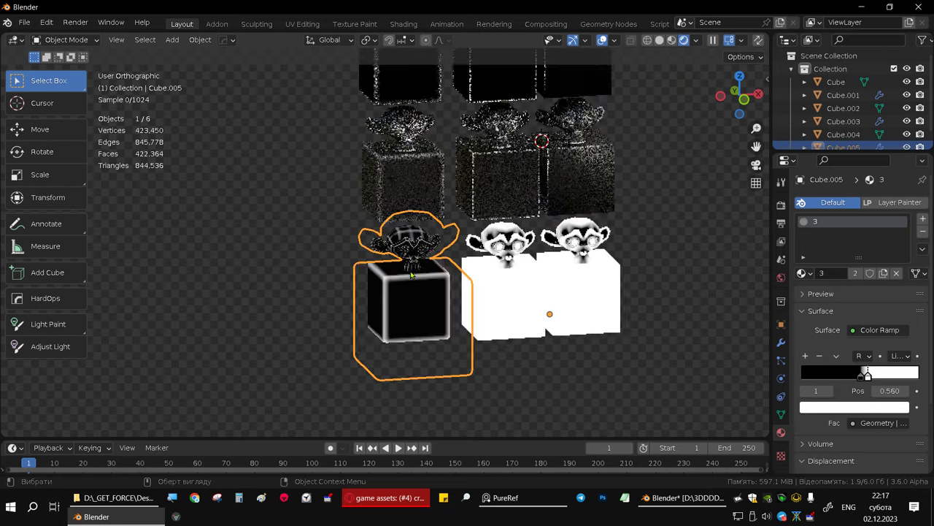
Step: Zoom and orbit around the black cube to inspect the monkey's face closely
scroll(411, 275, "up", 4)
scroll(394, 286, "down", 3)
scroll(433, 259, "up", 5)
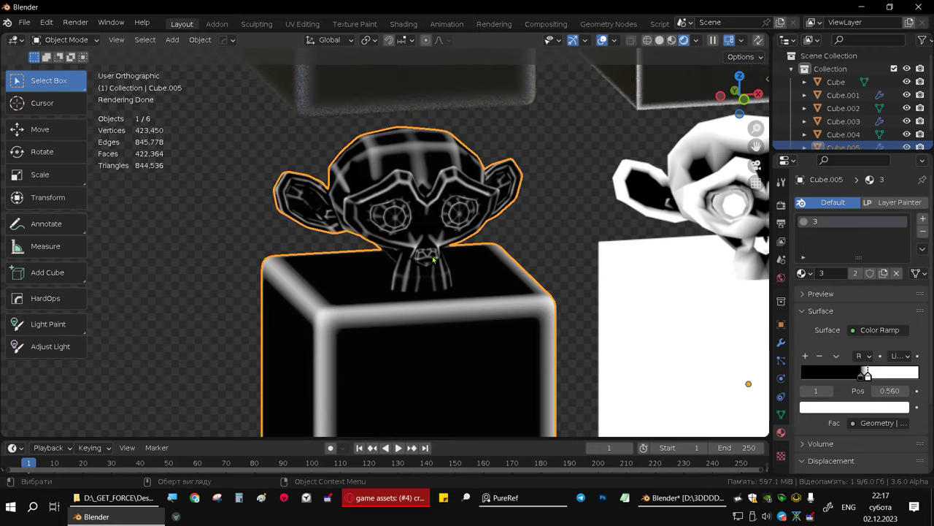
scroll(433, 260, "up", 5, "shift")
scroll(442, 244, "down", 3)
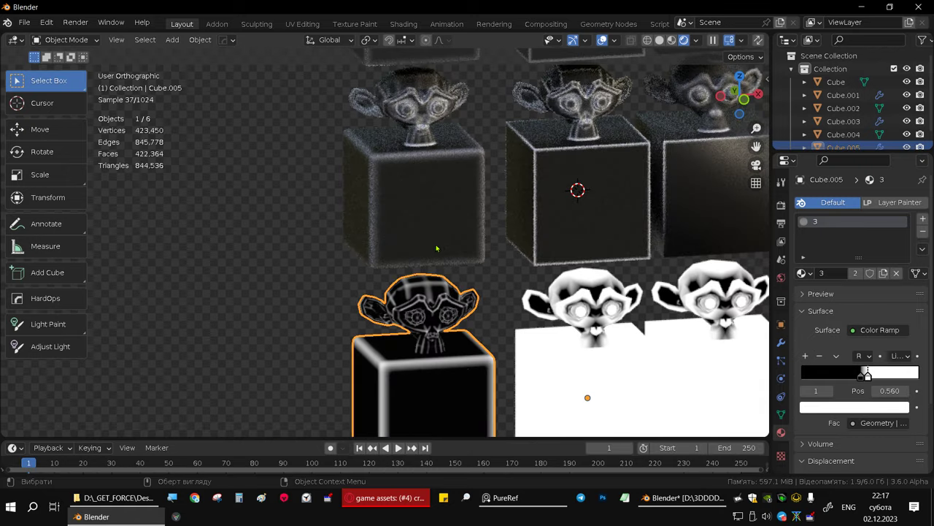
scroll(436, 248, "down", 2)
scroll(438, 219, "up", 3)
scroll(444, 178, "up", 4)
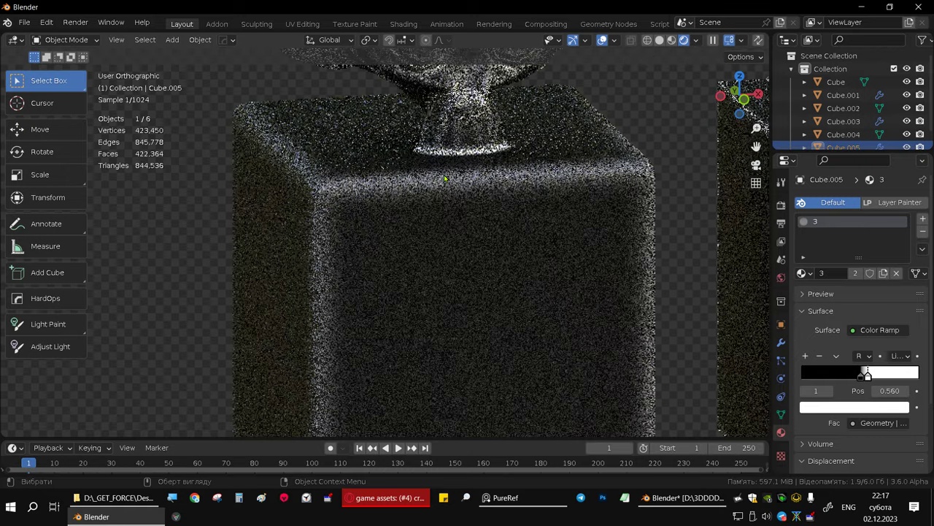
middle_click_drag(445, 178, 385, 234)
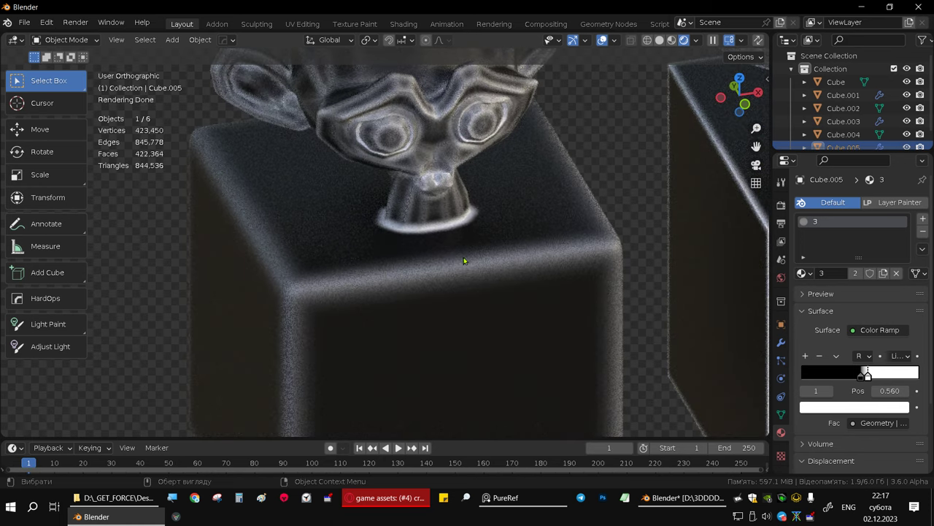
scroll(414, 274, "down", 4)
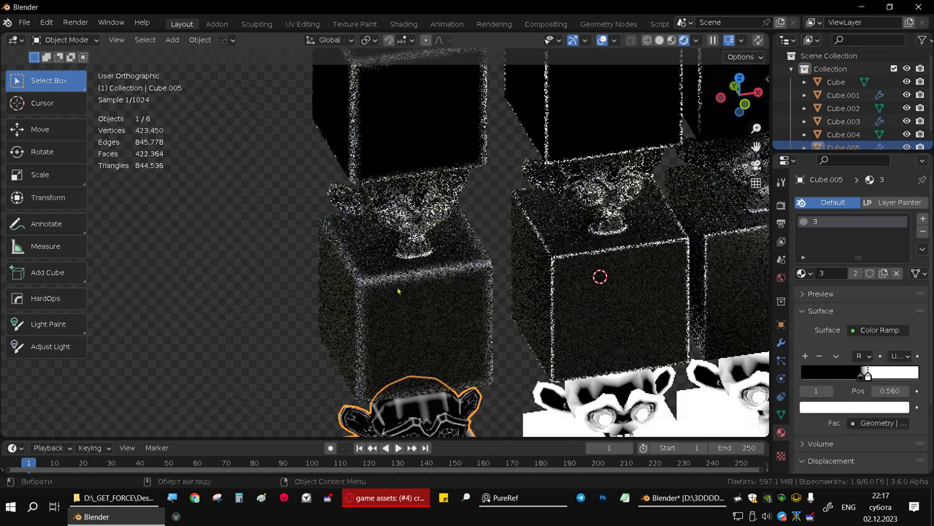
scroll(378, 281, "up", 2)
middle_click_drag(377, 281, 406, 301)
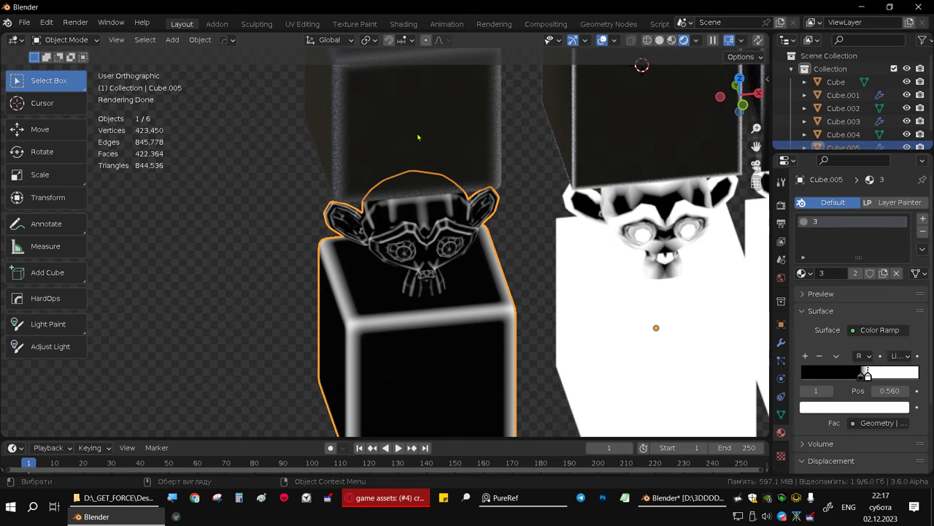
Step: Re-angle to a straight front view of the cubes, recentred on the black cube
middle_click_drag(418, 137, 349, 371)
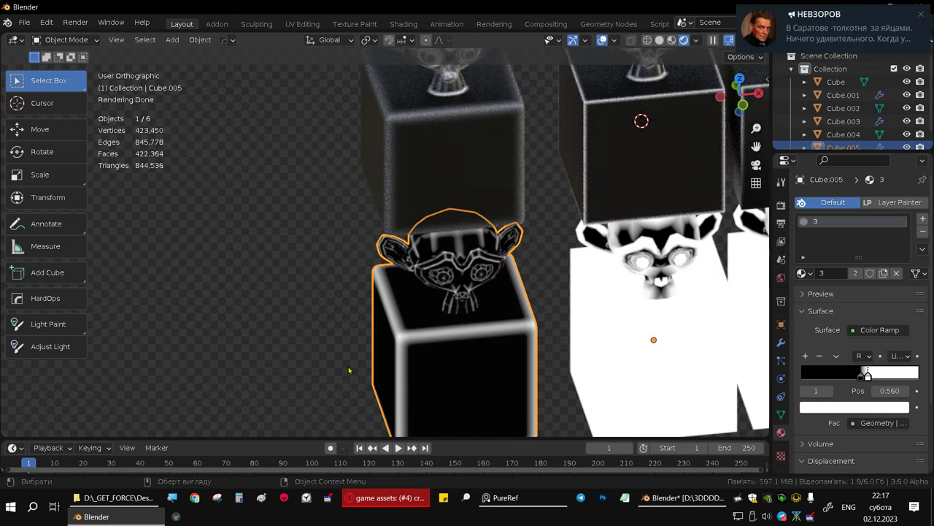
mouse_move(522, 306)
middle_mouse_down()
mouse_move(337, 272)
mouse_move(450, 340)
mouse_move(401, 209)
middle_mouse_up()
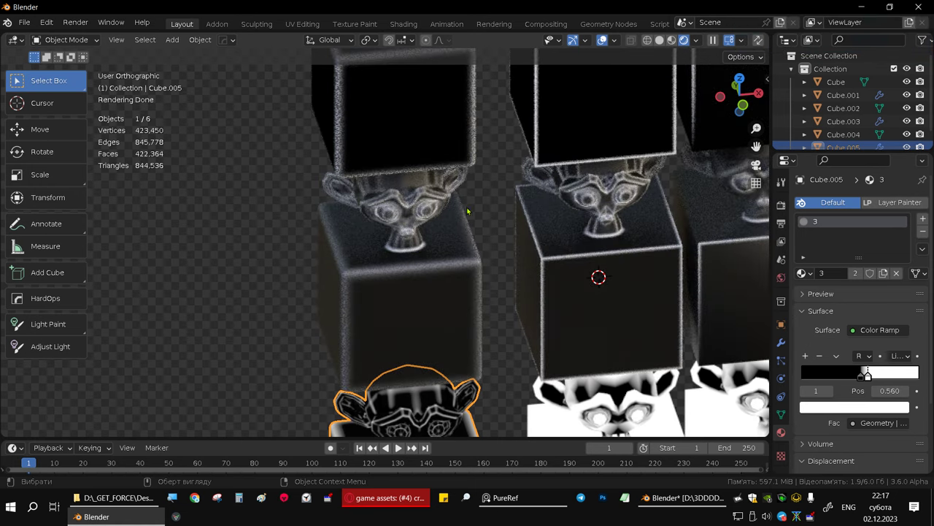
mouse_move(465, 327)
middle_mouse_down()
mouse_move(462, 239)
mouse_move(438, 245)
middle_mouse_up()
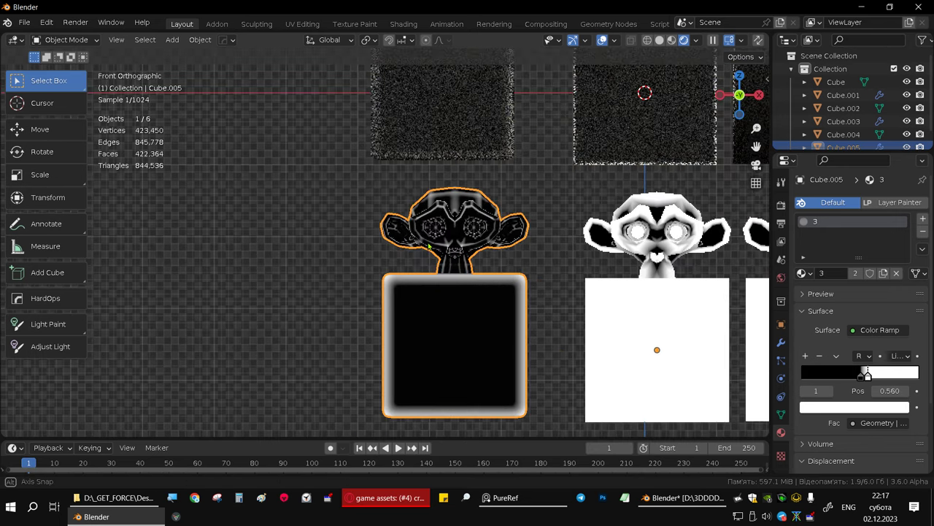
key("KP_Decimal")
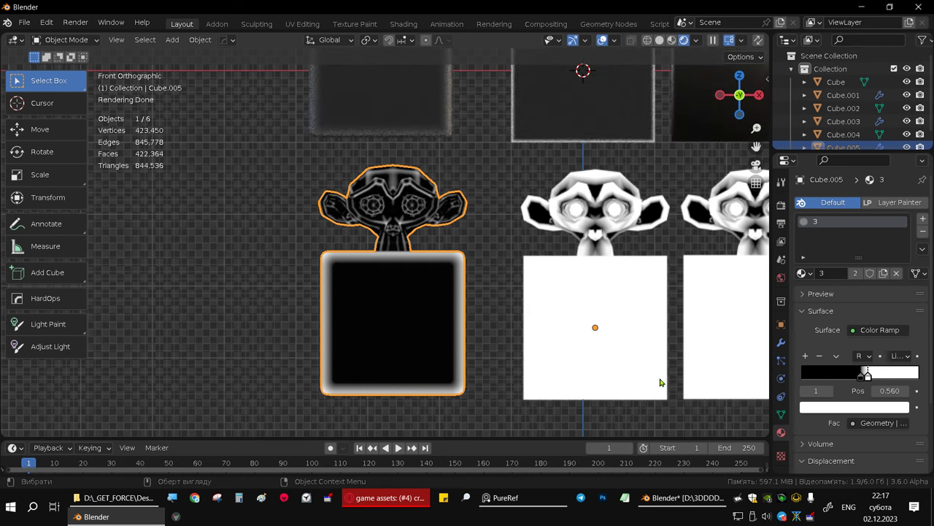
mouse_move(521, 246)
middle_mouse_down("alt")
mouse_move(453, 264)
mouse_move(439, 244)
middle_mouse_up("alt")
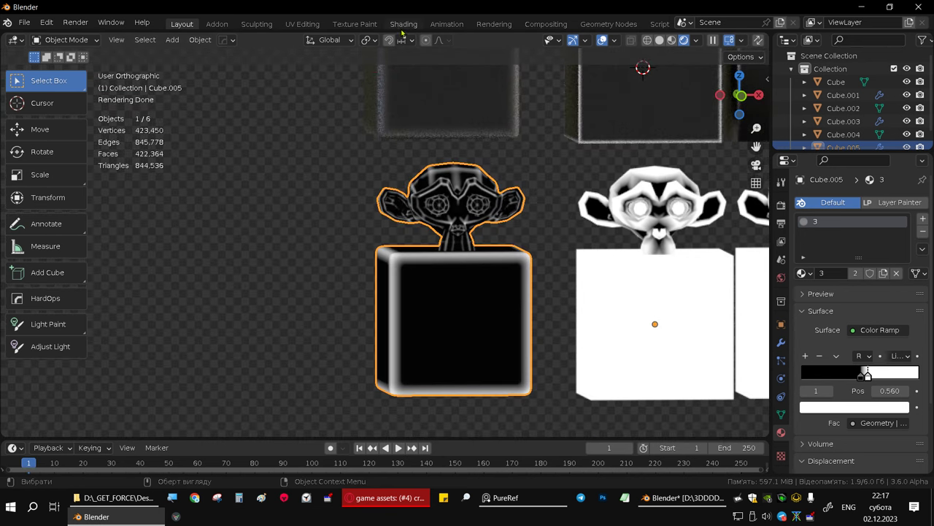
scroll(460, 223, "down", 5)
Step: Duplicate the black cube and white double-cube pieces and place the copies to the left
middle_click_drag(461, 223, 593, 358, "alt")
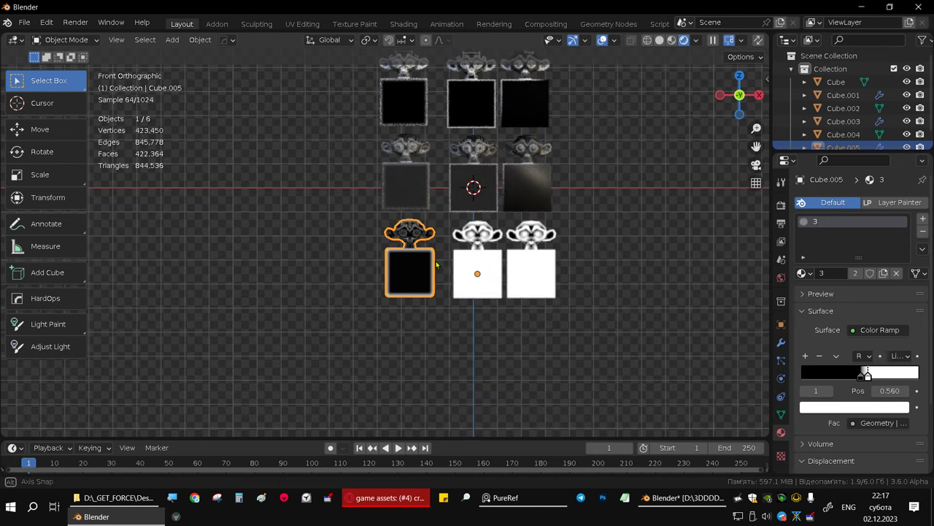
left_click_drag(593, 358, 388, 273)
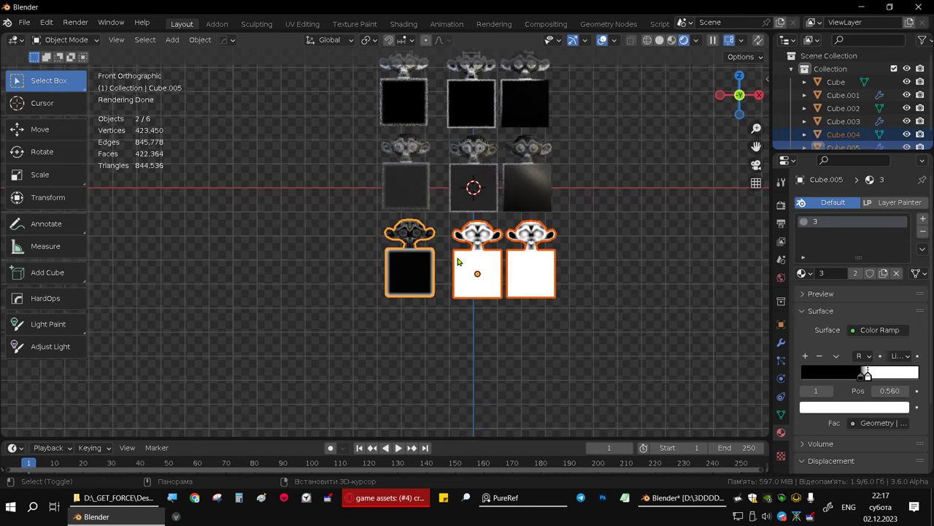
key("shift+d")
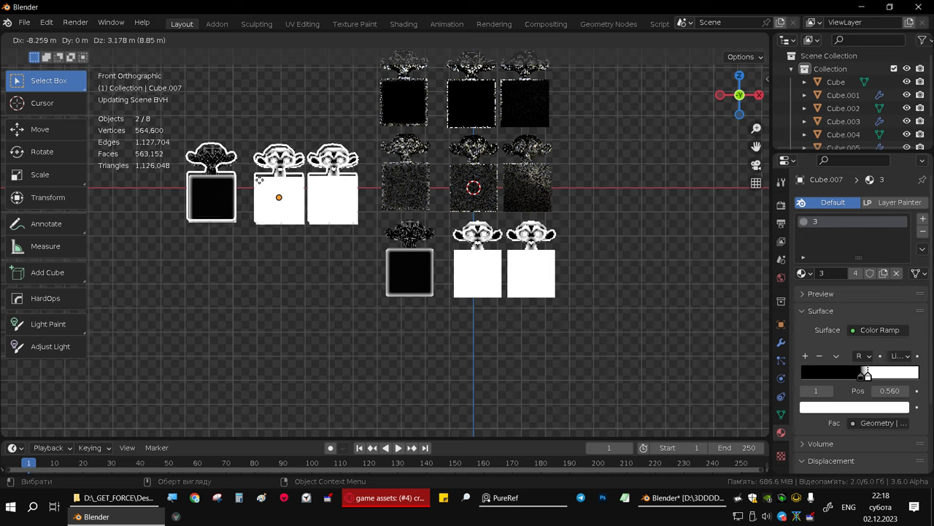
left_click(261, 171)
middle_click_drag(395, 200, 486, 259, "shift")
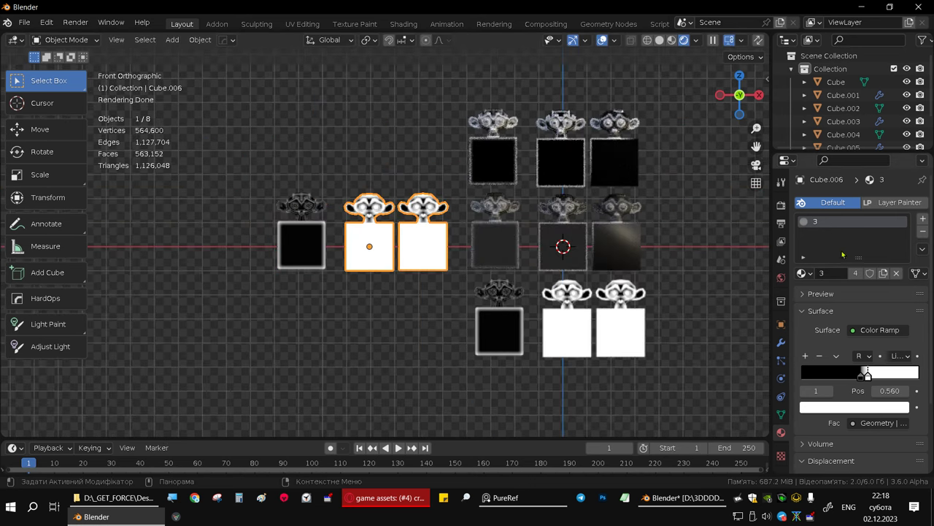
Step: Give the white copy a single-user material and the black copy material 4, then reselect both
left_click(884, 273)
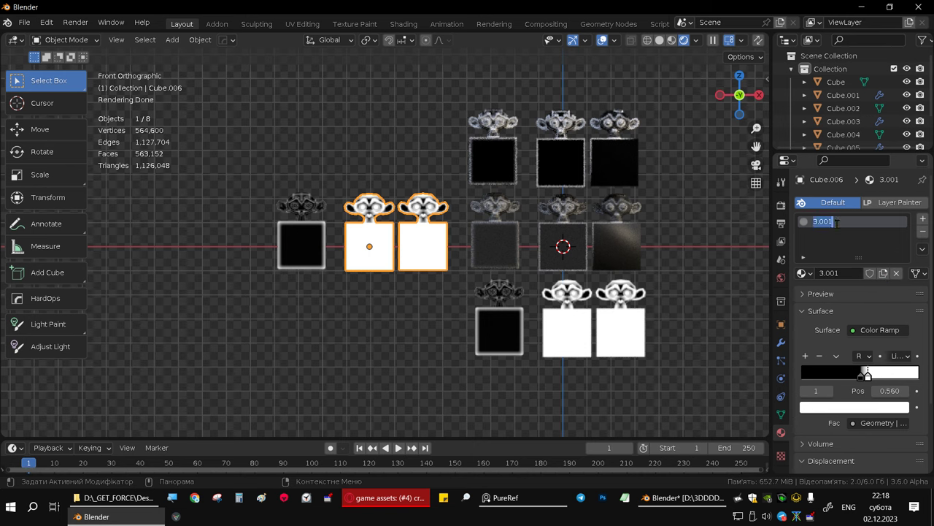
left_click(326, 267)
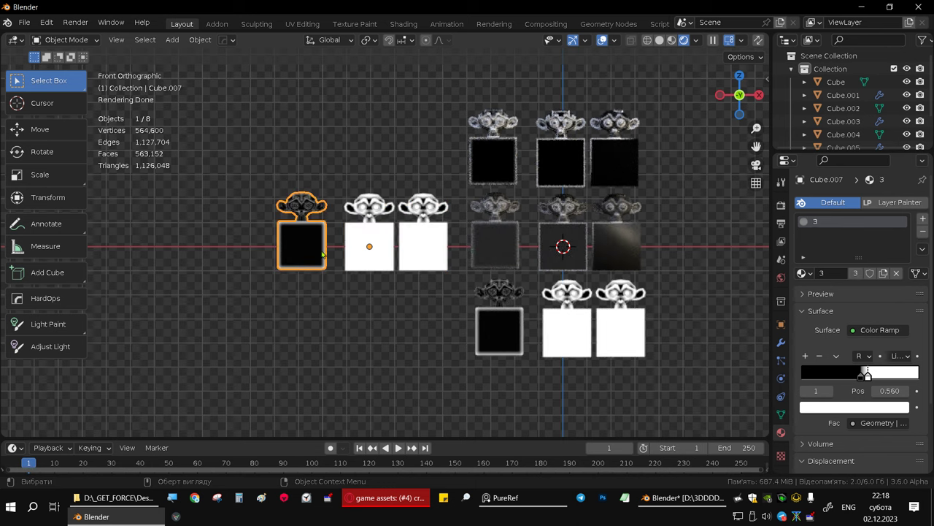
left_click(803, 273)
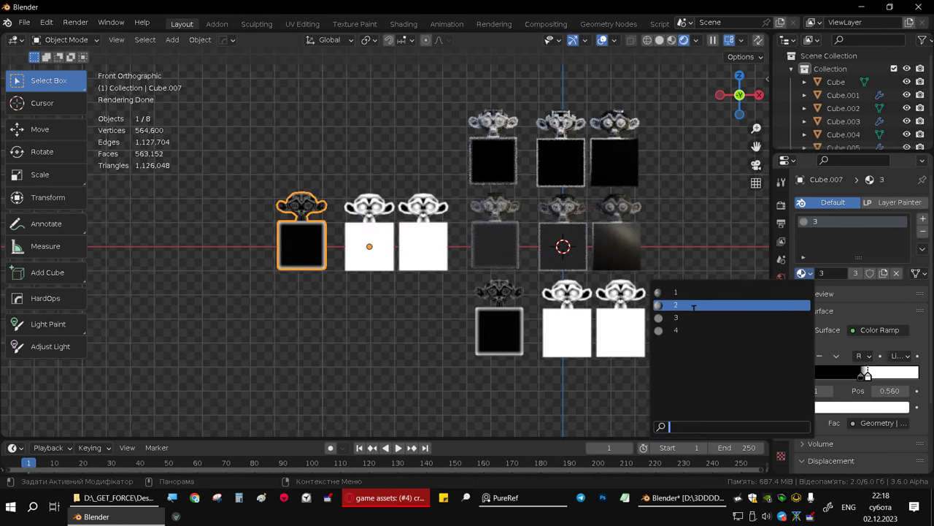
left_click(686, 333)
middle_click_drag(408, 256, 365, 240)
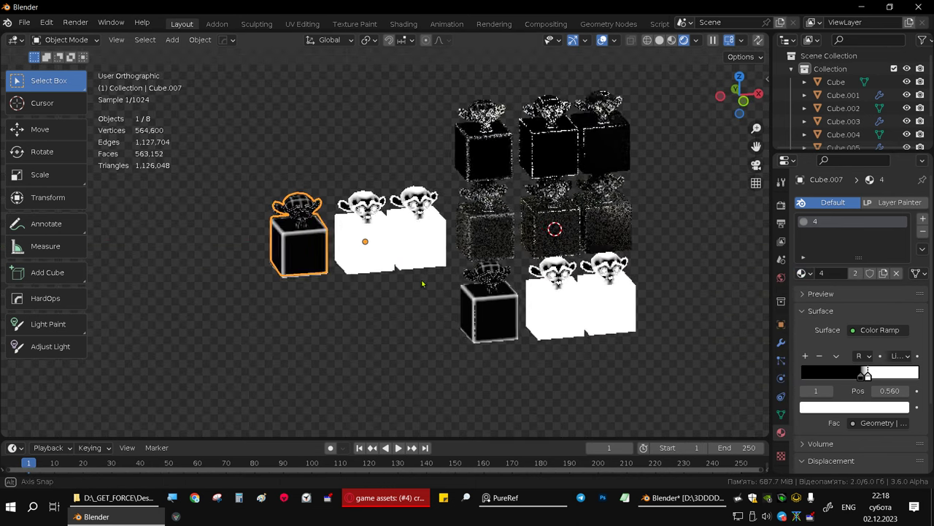
left_click_drag(256, 198, 422, 303)
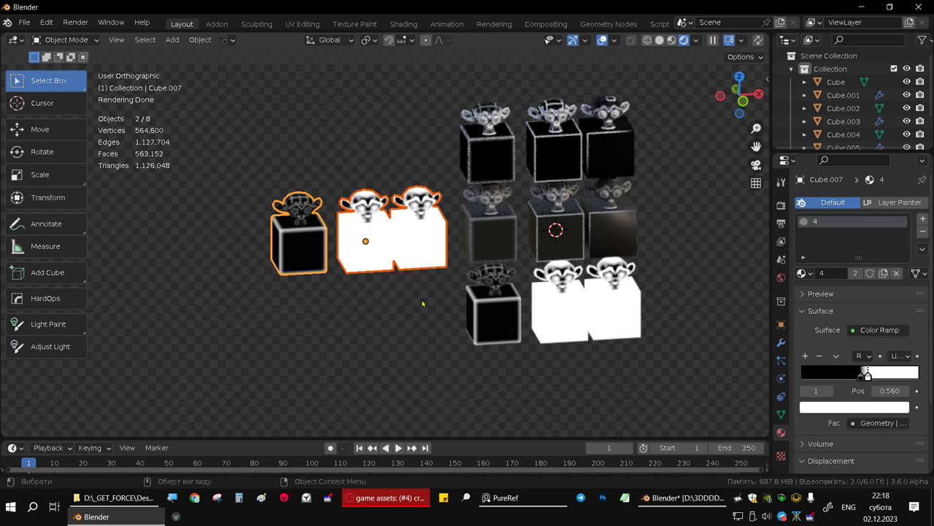
Step: In the Shading workspace, draw a render region around the two copied pieces
left_click(403, 24)
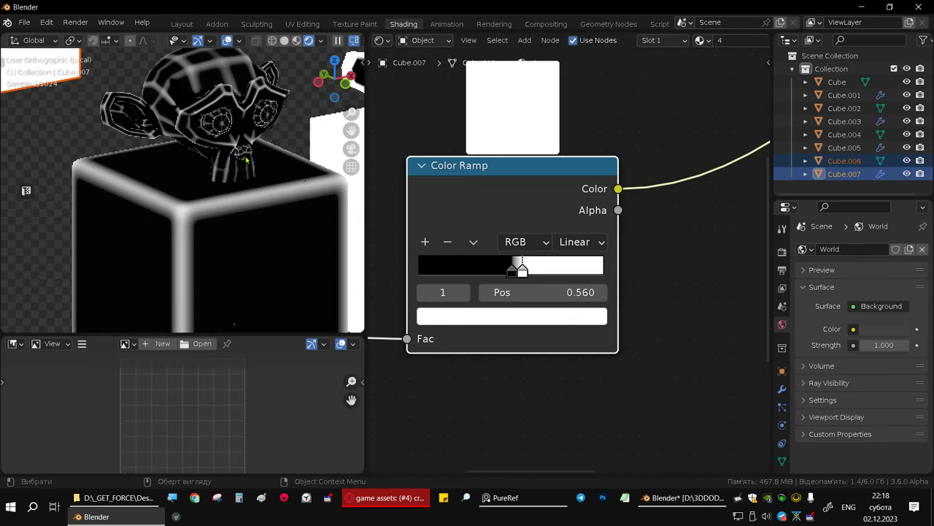
scroll(233, 208, "down", 3)
middle_click_drag(234, 208, 219, 191)
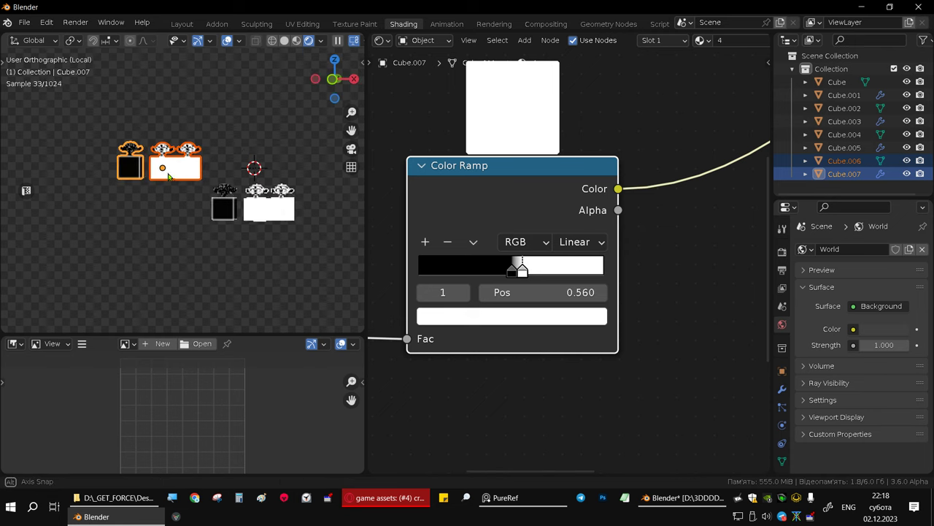
key("ctrl+b")
left_click_drag(102, 141, 207, 181)
scroll(245, 178, "up", 2)
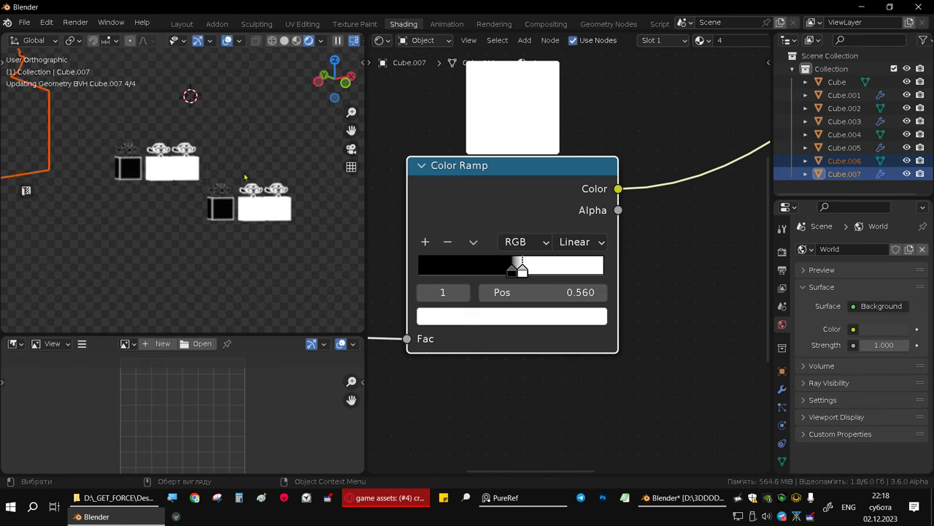
scroll(245, 176, "up", 5)
scroll(226, 177, "down", 3)
scroll(183, 168, "down", 2)
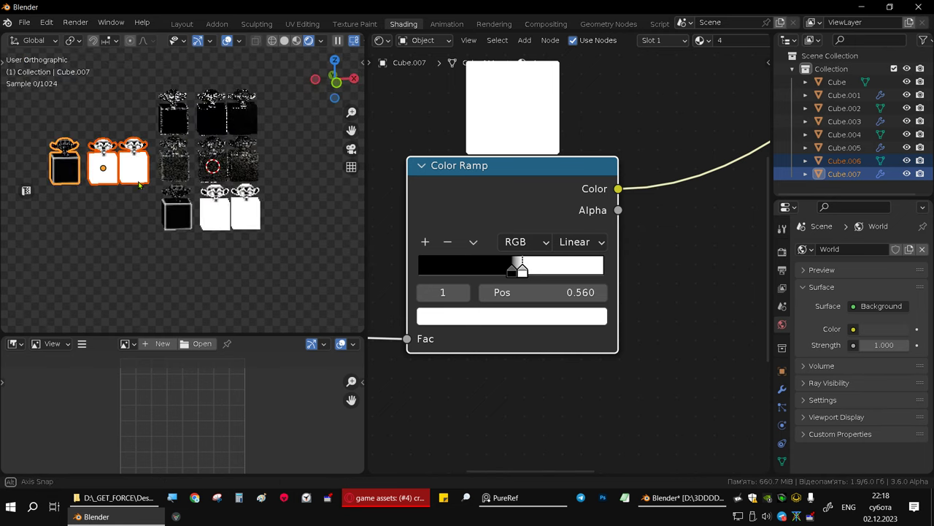
key("ctrl+b")
left_click_drag(37, 114, 135, 186)
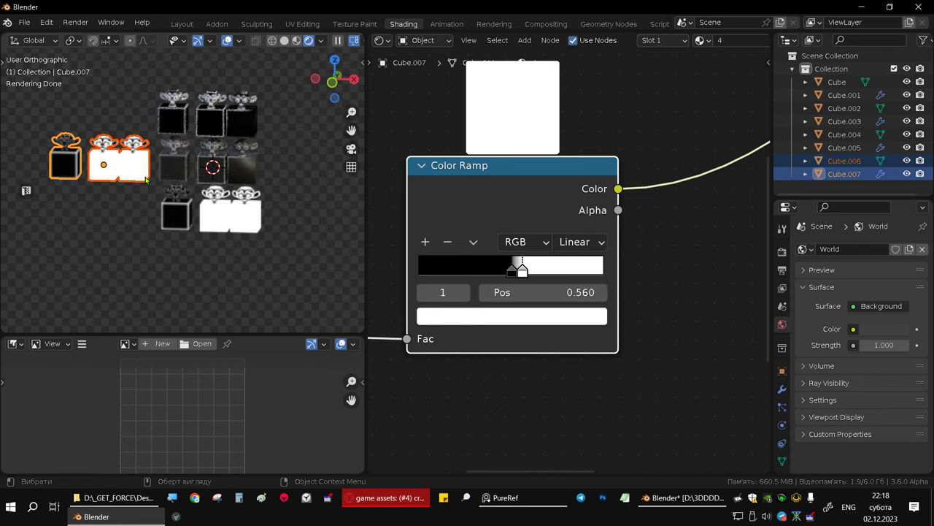
Step: Isolate the copies in local view and delete the Geometry and Color Ramp nodes
key("KP_Divide")
scroll(529, 211, "down", 2)
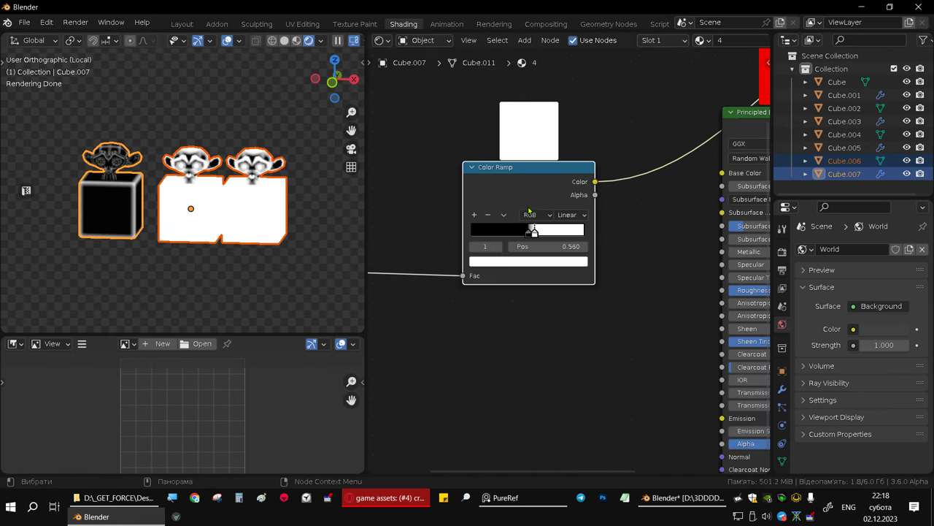
scroll(529, 211, "down", 2)
middle_click_drag(529, 211, 559, 323)
scroll(559, 323, "up", 1)
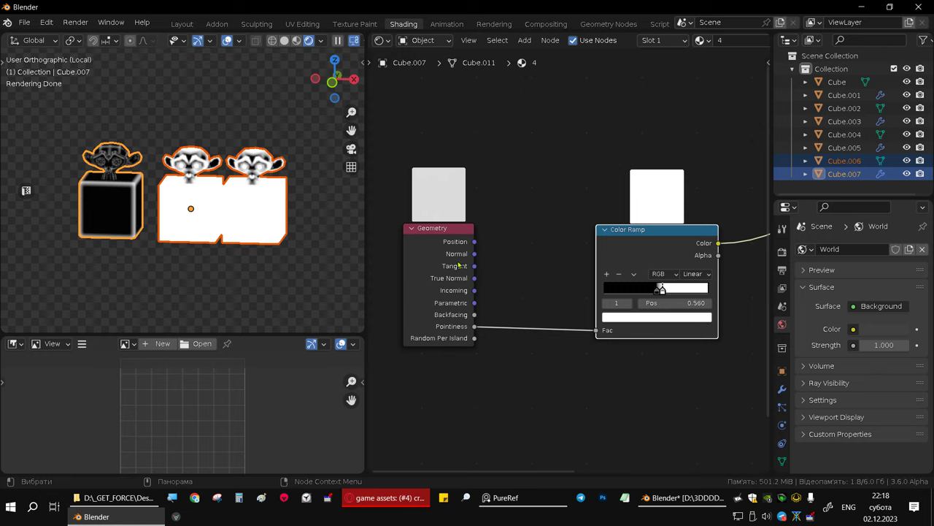
left_click(435, 234)
key("Delete")
left_click(647, 235)
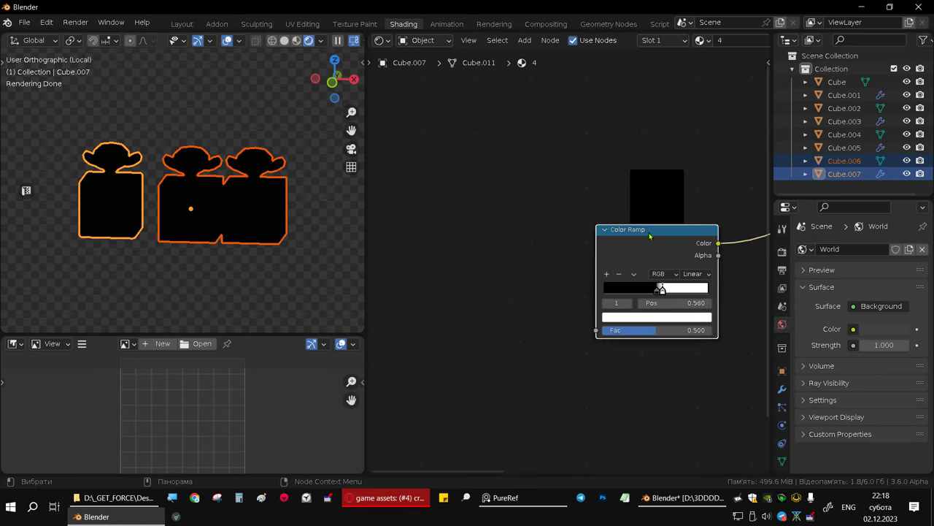
key("Delete")
left_click(275, 217)
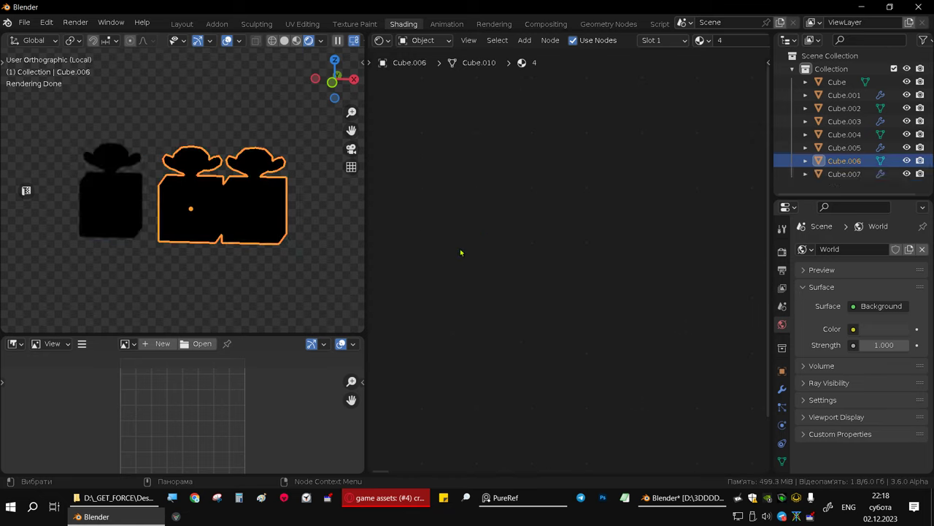
Step: Add an Ambient Occlusion node via search 'amb' and preview its colour on the objects
key("Home")
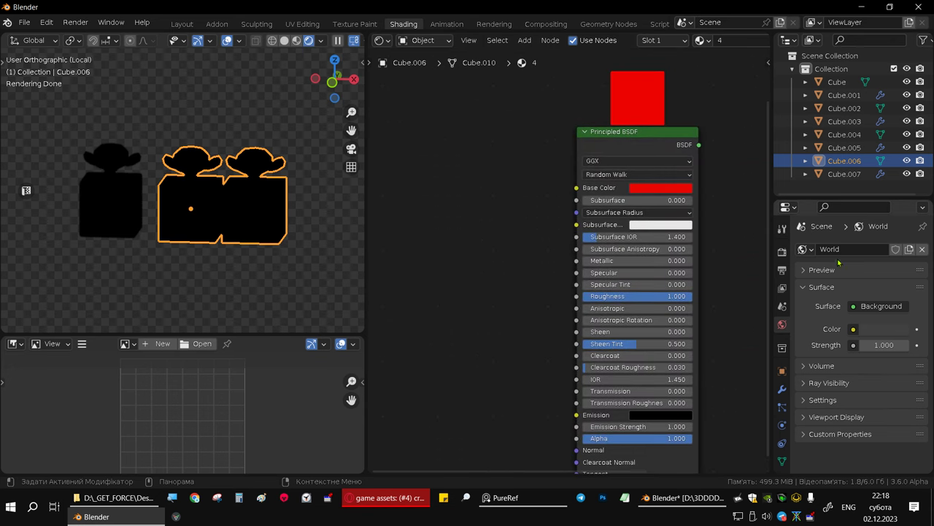
key("shift+a")
left_click(482, 231)
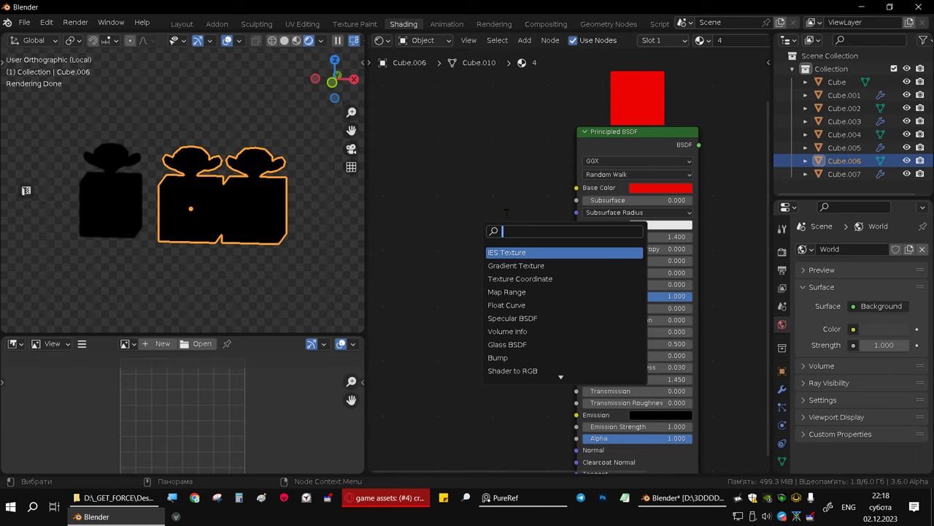
type("am")
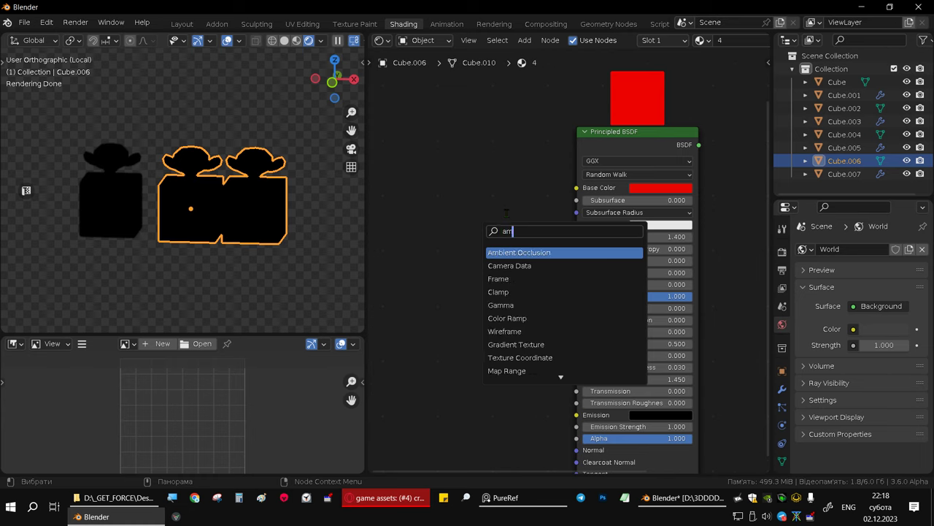
type("b")
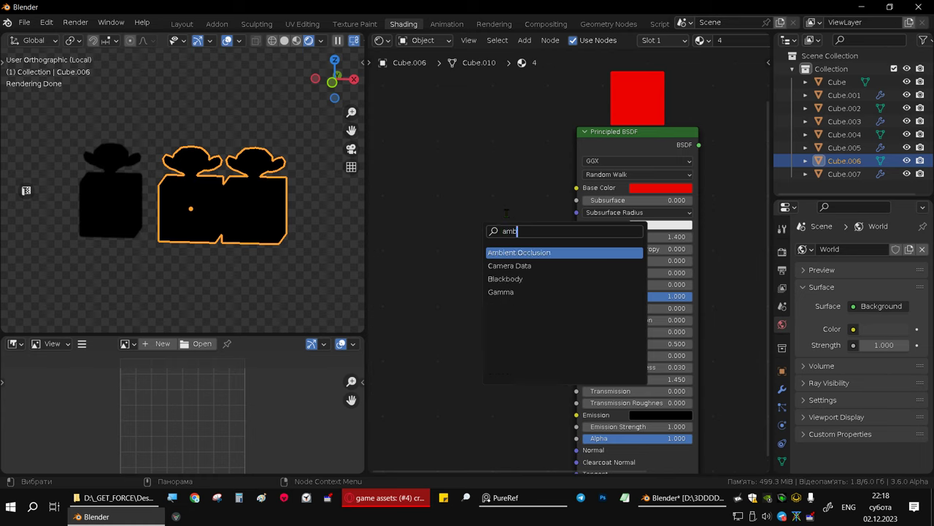
left_click(554, 252)
left_click(479, 241)
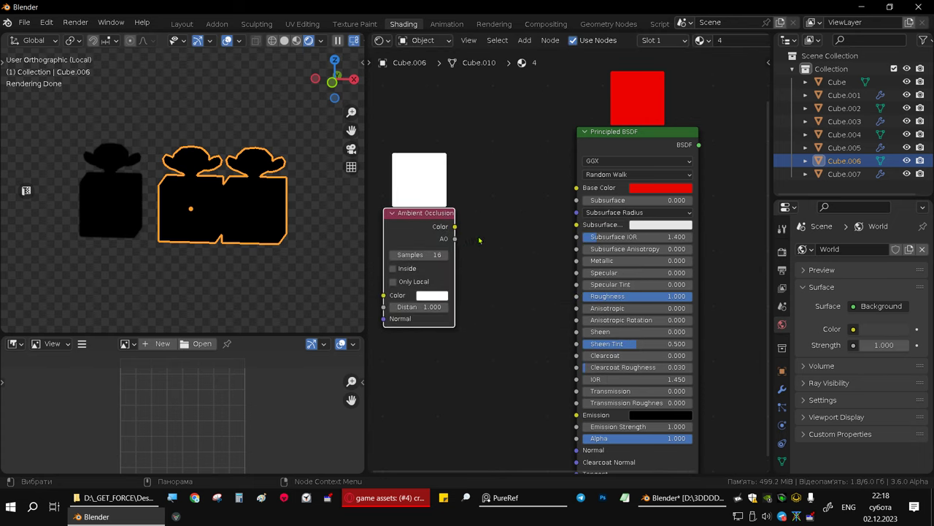
left_click(428, 221, "ctrl+shift")
Step: Zoom in on the cubes and move the Ambient Occlusion node further left
middle_click_drag(213, 229, 244, 203)
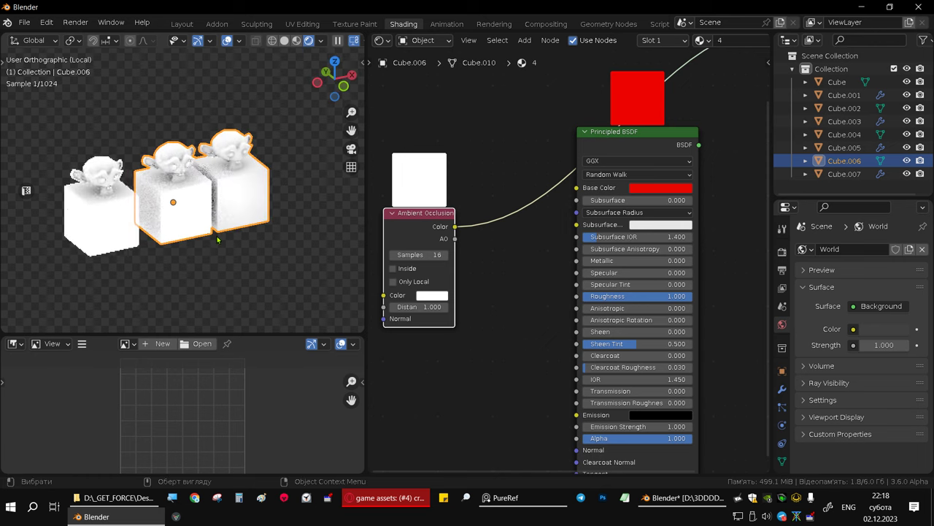
scroll(244, 203, "up", 3)
scroll(243, 203, "up", 3)
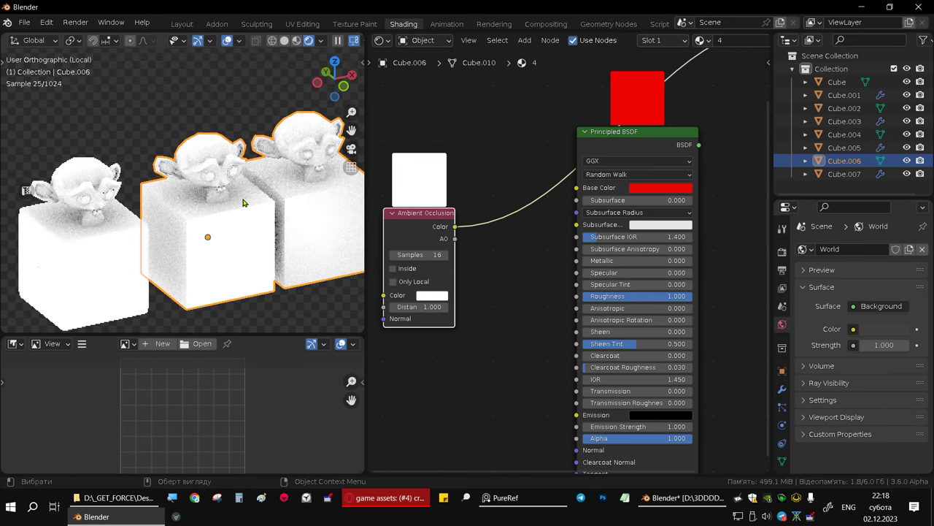
middle_click_drag(222, 200, 203, 198)
scroll(204, 198, "up", 1)
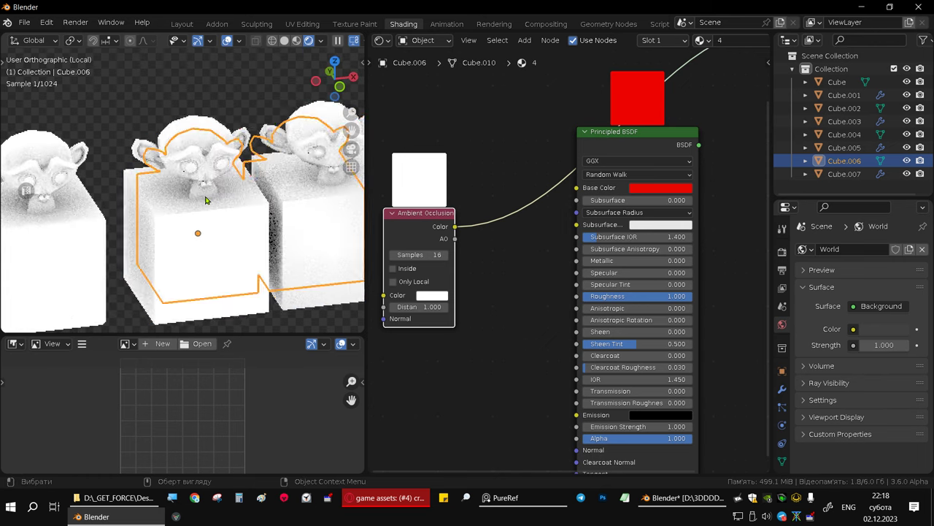
scroll(207, 198, "up", 1)
scroll(226, 193, "up", 1)
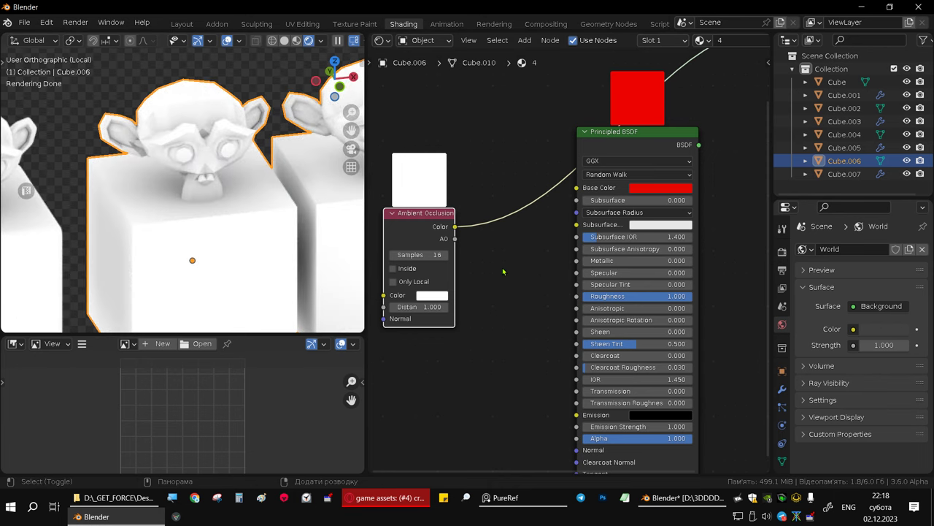
middle_click_drag(439, 218, 511, 208)
left_click_drag(511, 208, 430, 219)
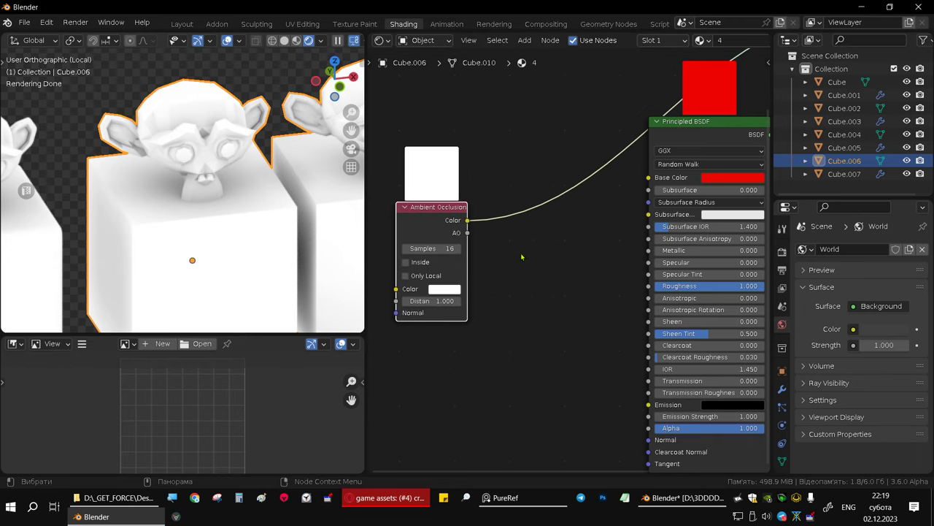
Step: Set the Ambient Occlusion Distance to 1.2, then drag it down to 0.090
key("shift+a")
key("Escape")
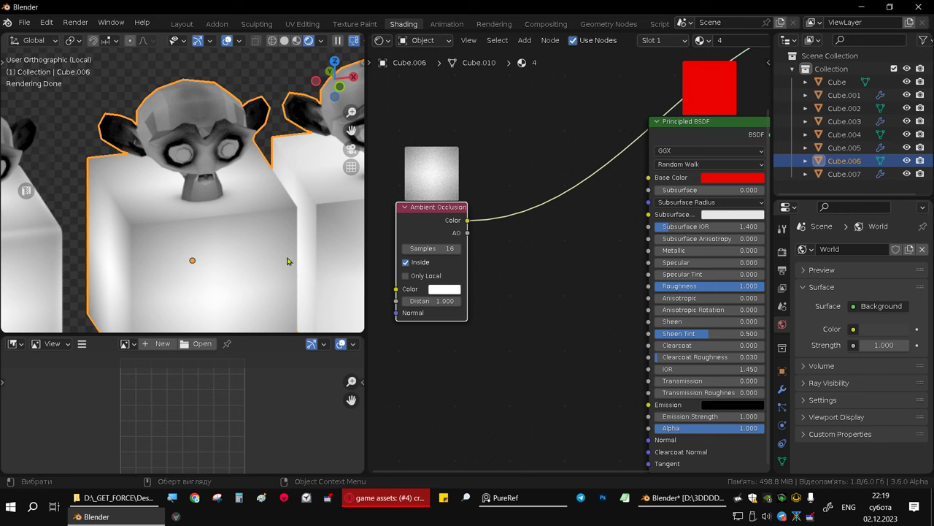
scroll(447, 290, "up", 1)
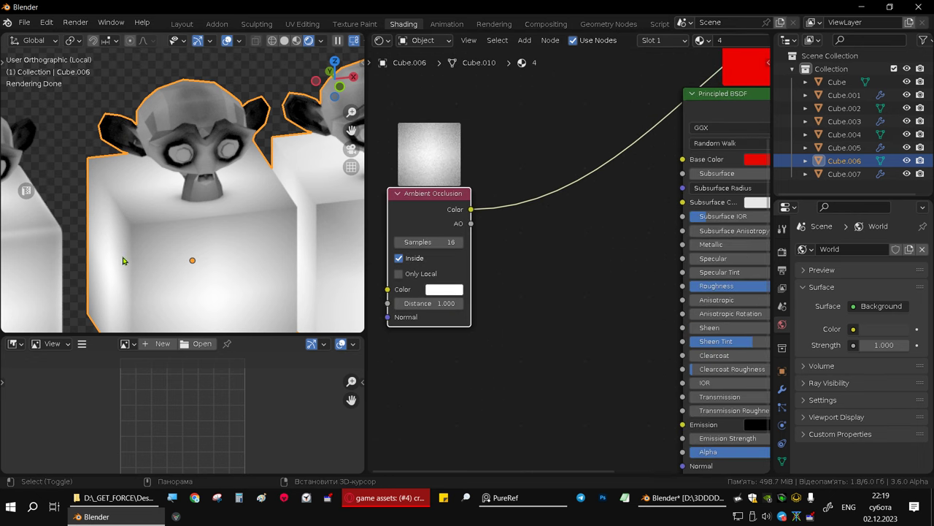
middle_click_drag(123, 261, 271, 292)
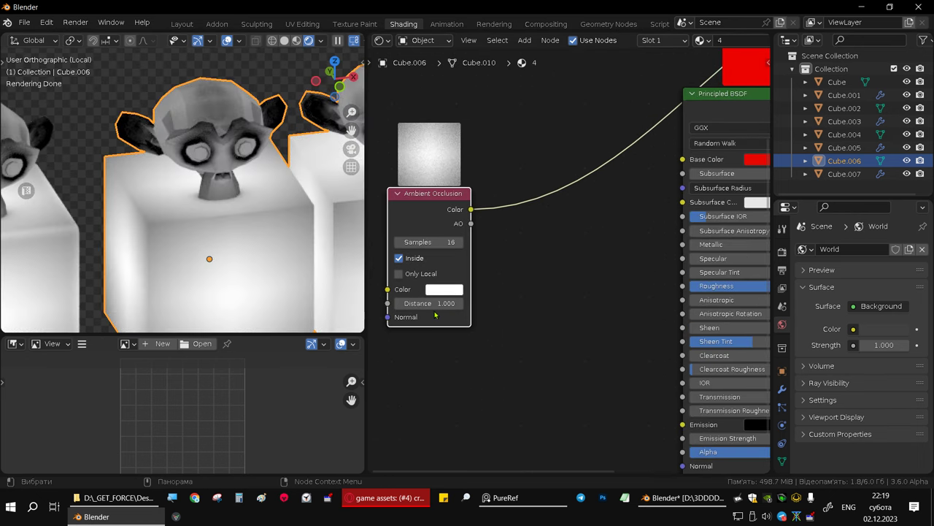
left_click(441, 303)
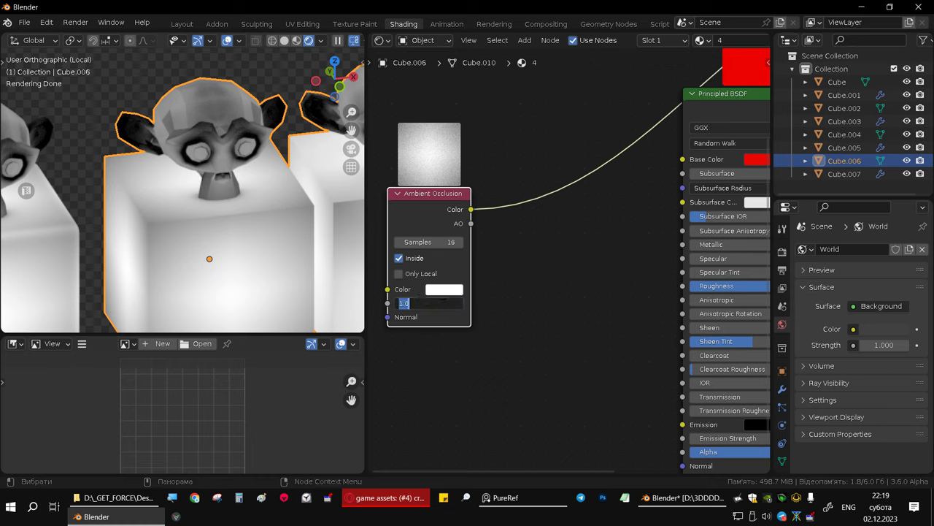
type("1.2")
key("Return")
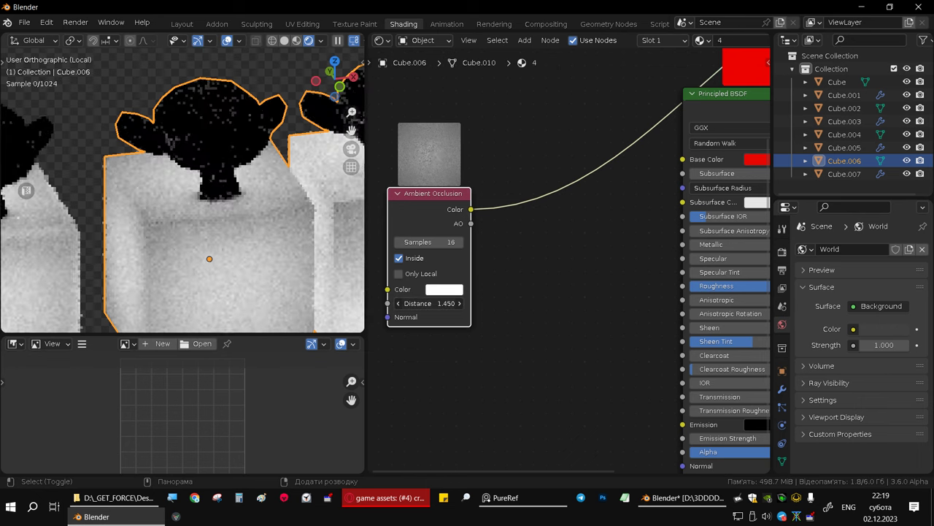
left_click_drag(445, 303, 427, 303)
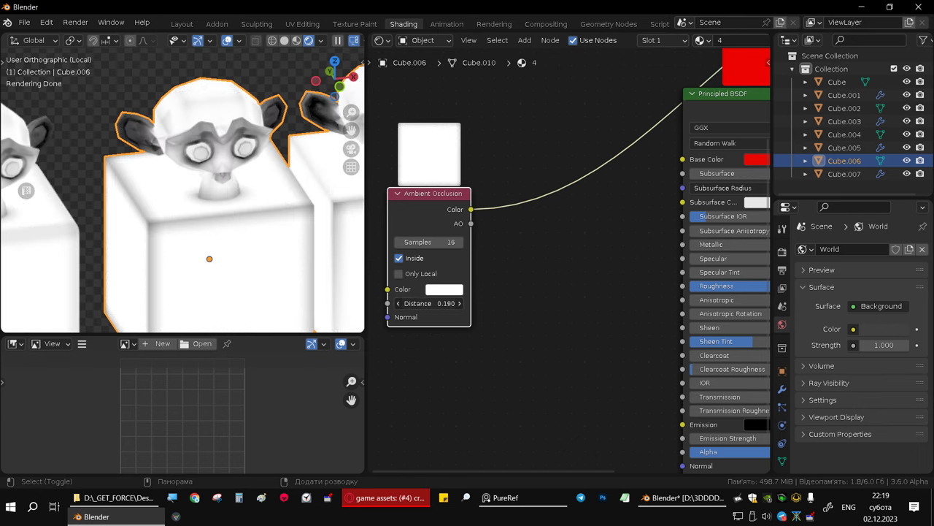
mouse_move(445, 303)
left_mouse_down()
mouse_move(431, 303)
mouse_move(452, 303)
left_mouse_up()
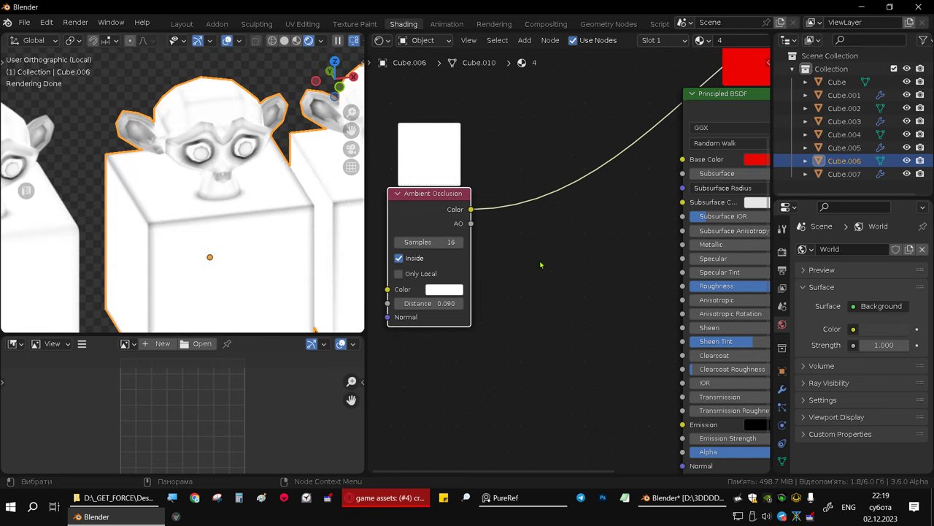
Step: Insert a Color Ramp into the AO link and move its stops (up to 0.802) to darken objects
key("shift+a")
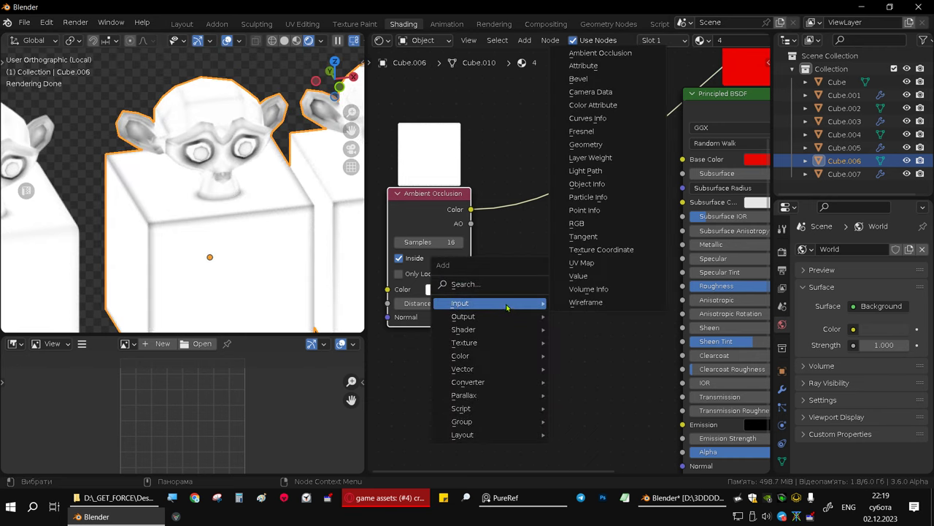
left_click(520, 284)
type("c")
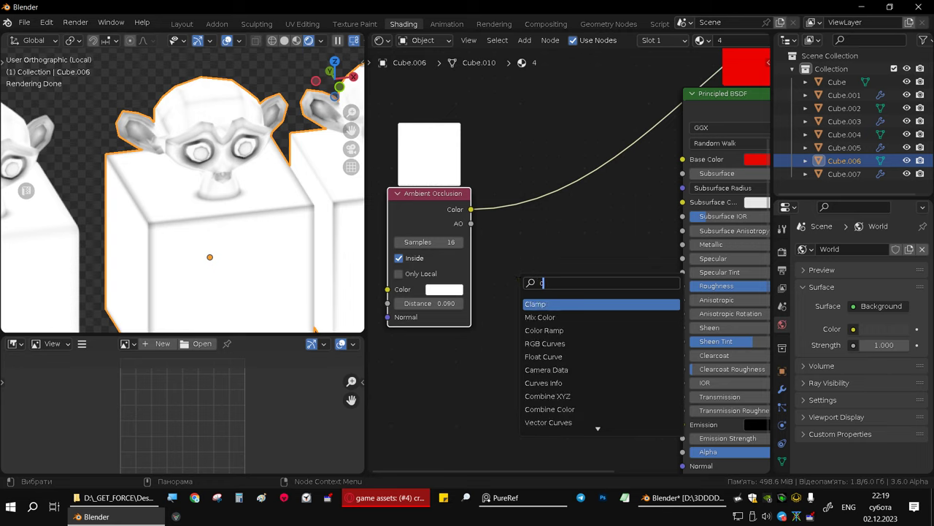
type("olo")
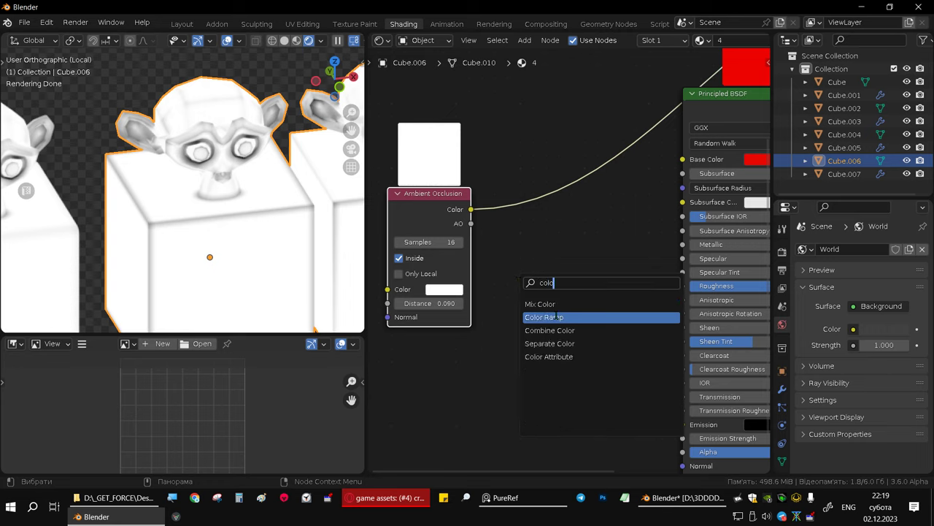
left_click(555, 317)
left_click(576, 237)
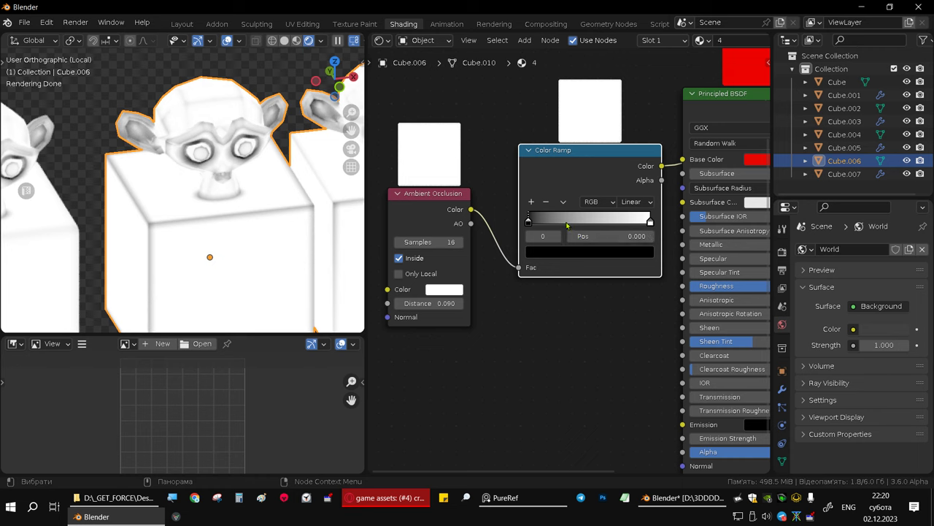
left_click_drag(529, 222, 581, 221)
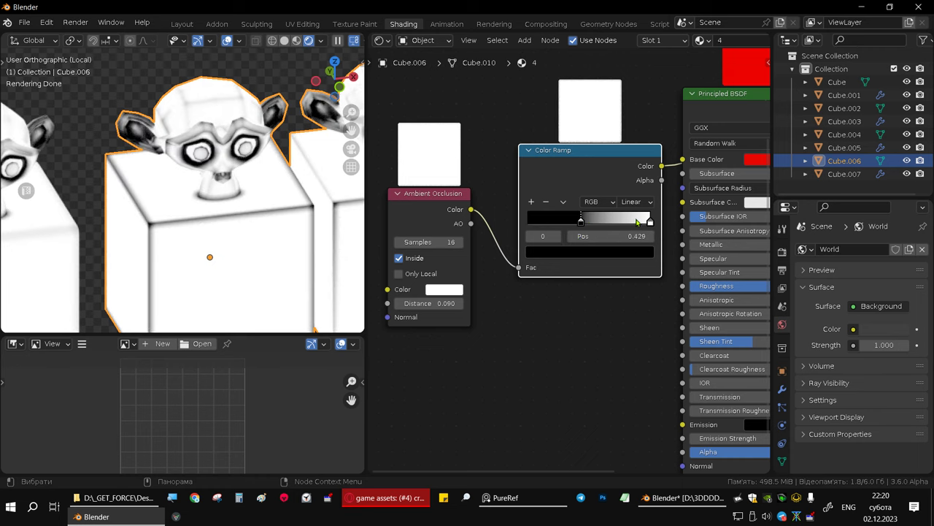
mouse_move(651, 221)
left_mouse_down()
mouse_move(529, 221)
mouse_move(626, 221)
left_mouse_up()
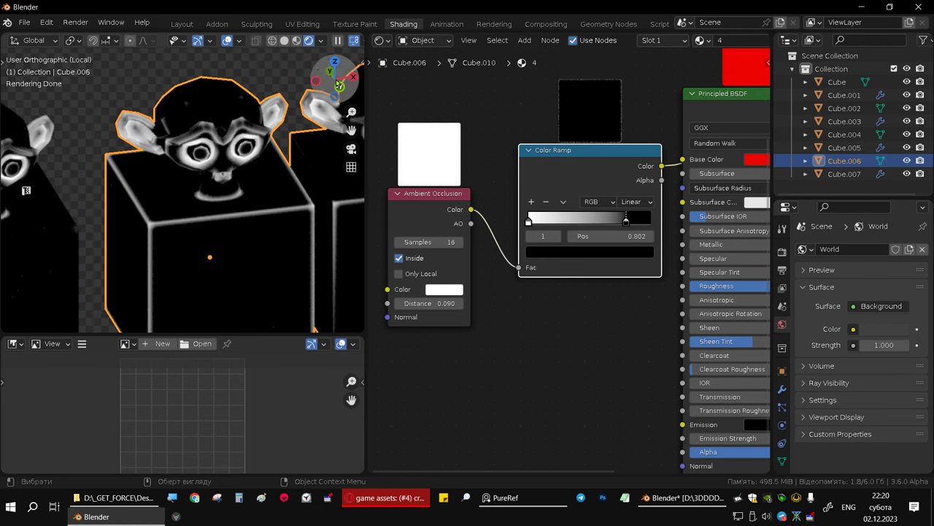
left_click(182, 24)
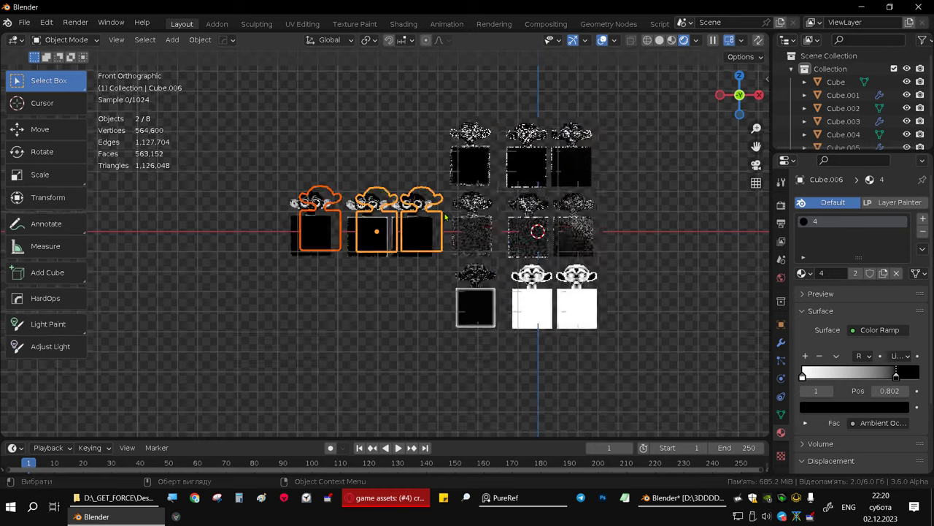
middle_click_drag(372, 157, 403, 161, "shift")
scroll(442, 236, "up", 2)
scroll(442, 236, "up", 2)
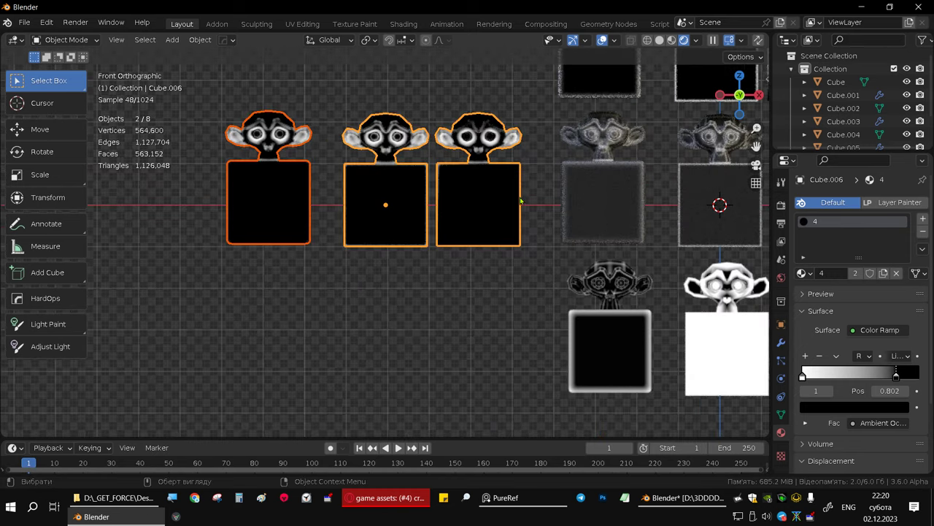
middle_click_drag(442, 235, 394, 278)
left_click(393, 280)
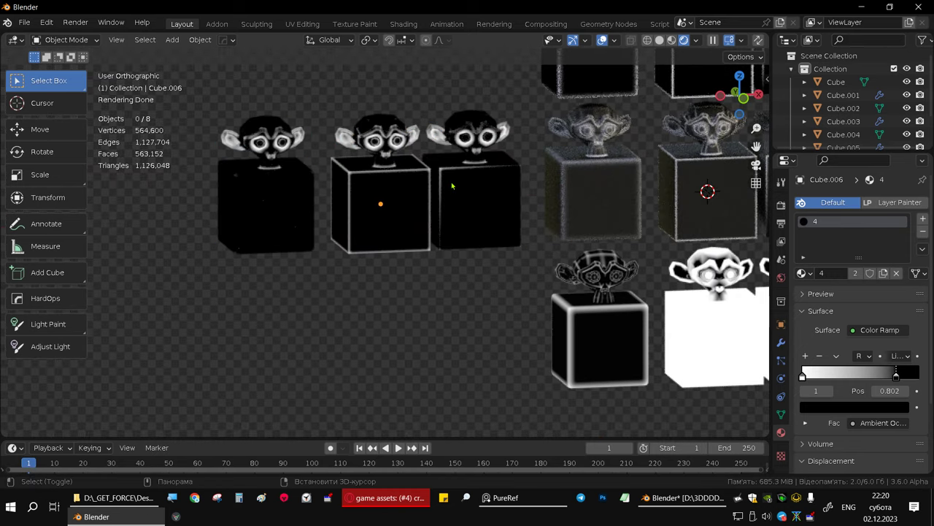
scroll(256, 217, "up", 2)
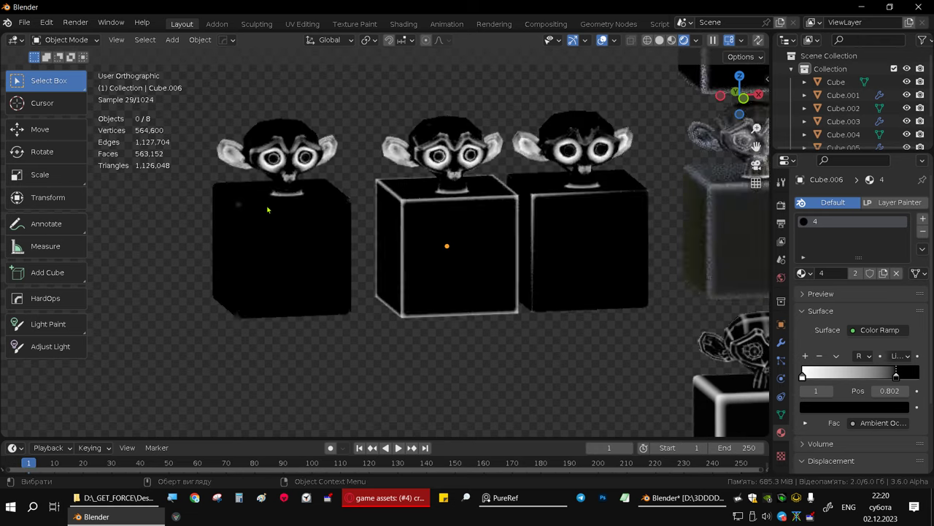
scroll(267, 214, "up", 2)
mouse_move(317, 204)
middle_mouse_down()
mouse_move(369, 233)
mouse_move(431, 223)
mouse_move(305, 254)
middle_mouse_up()
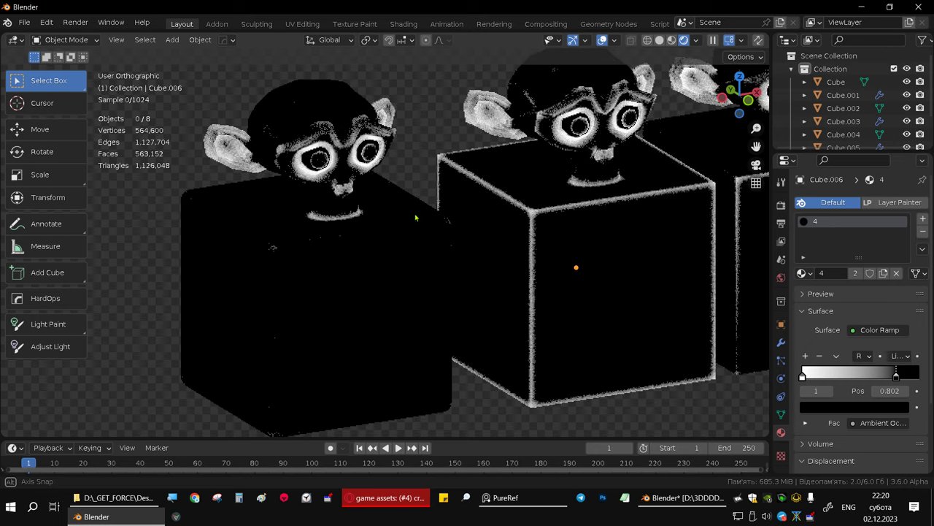
left_click(410, 25)
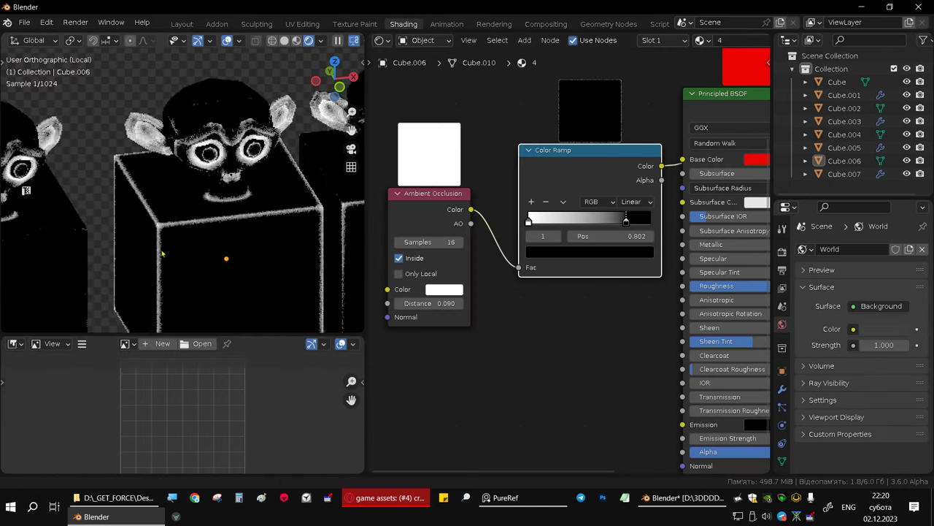
Step: Zoom in on the monkey-topped cubes and raise the AO Distance to 0.200
middle_click_drag(161, 253, 190, 240)
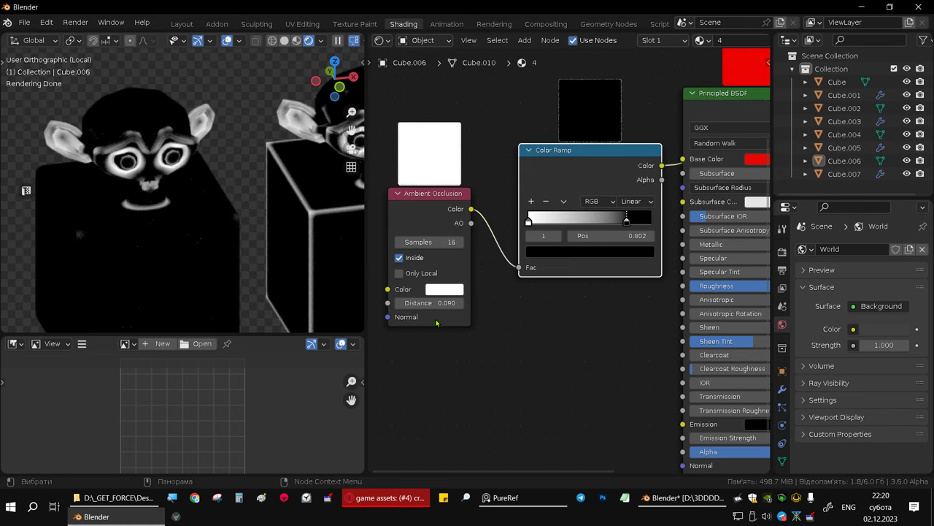
scroll(437, 322, "up", 2)
scroll(432, 300, "up", 1)
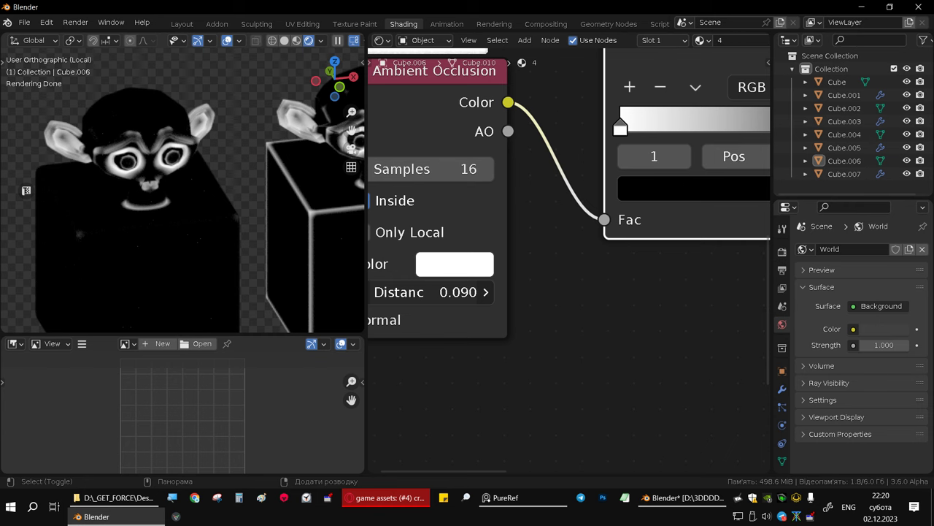
left_click_drag(438, 292, 398, 292)
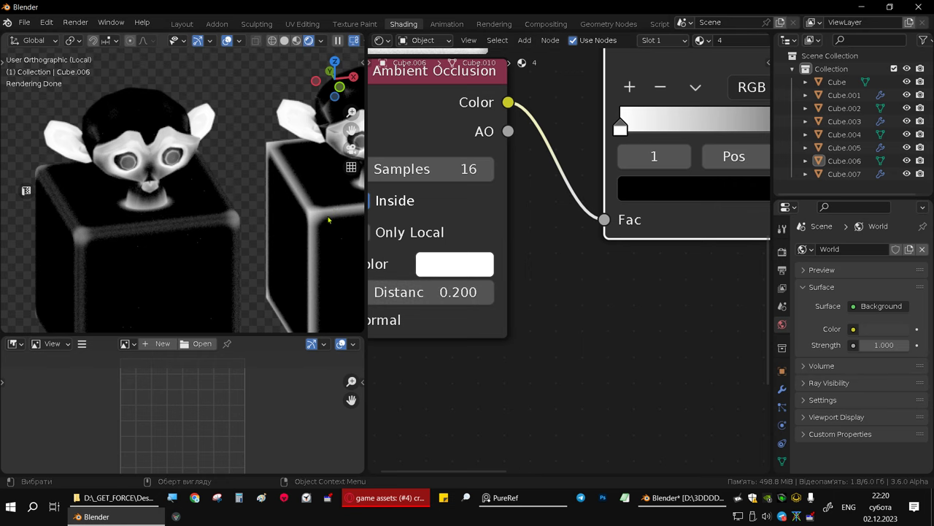
left_click(184, 24)
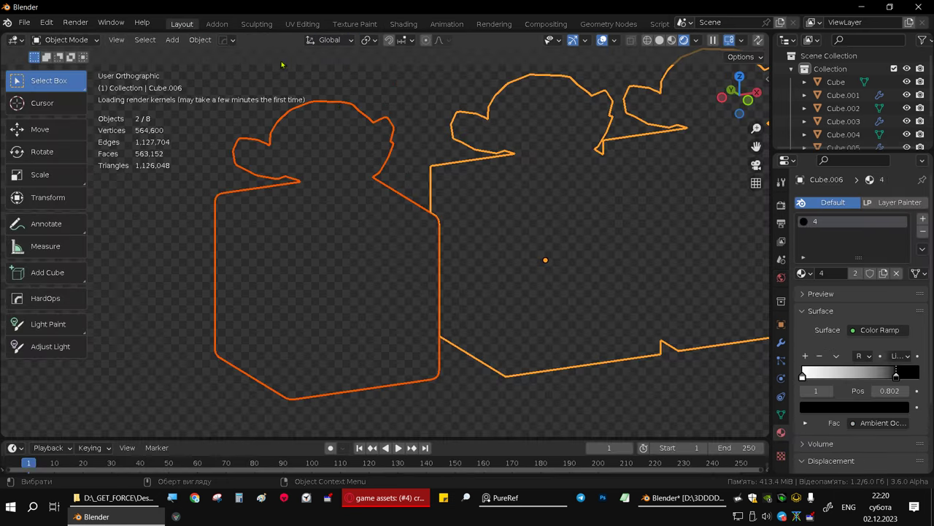
scroll(432, 190, "down", 5)
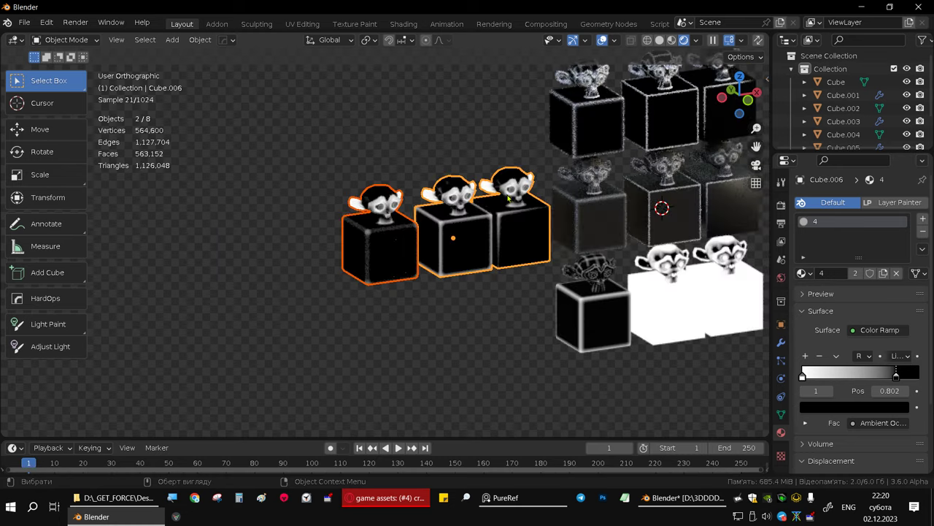
key("KP_1")
scroll(459, 179, "up", 4)
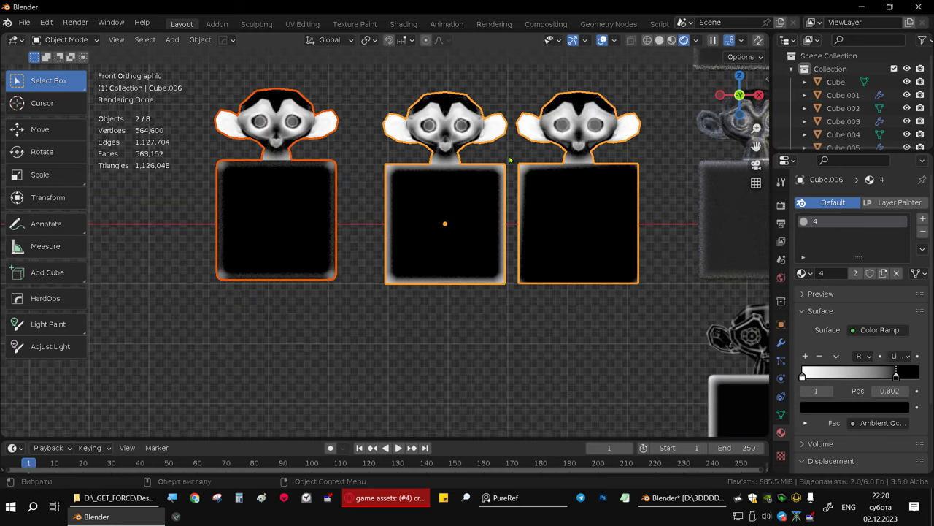
middle_click_drag(459, 178, 590, 162)
left_click(573, 162)
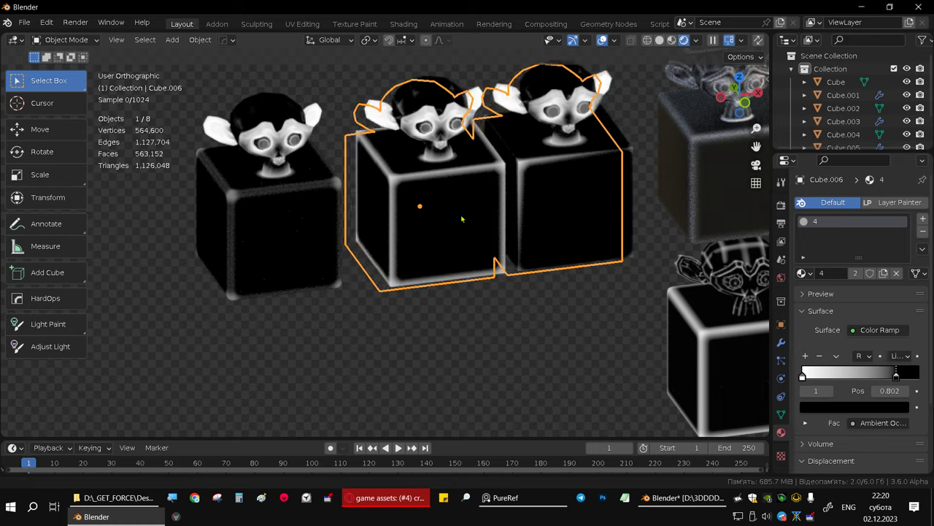
middle_click_drag(493, 217, 588, 186, "shift")
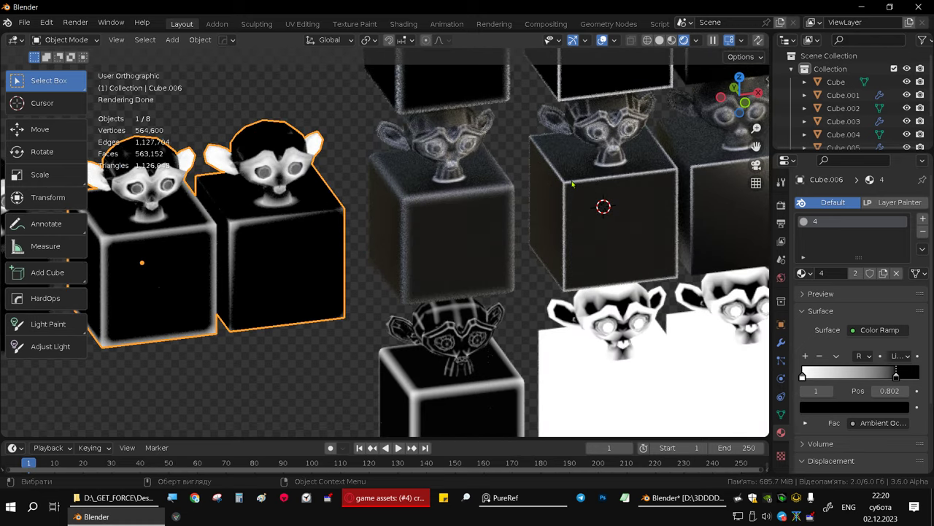
scroll(438, 221, "up", 2)
scroll(438, 221, "up", 2)
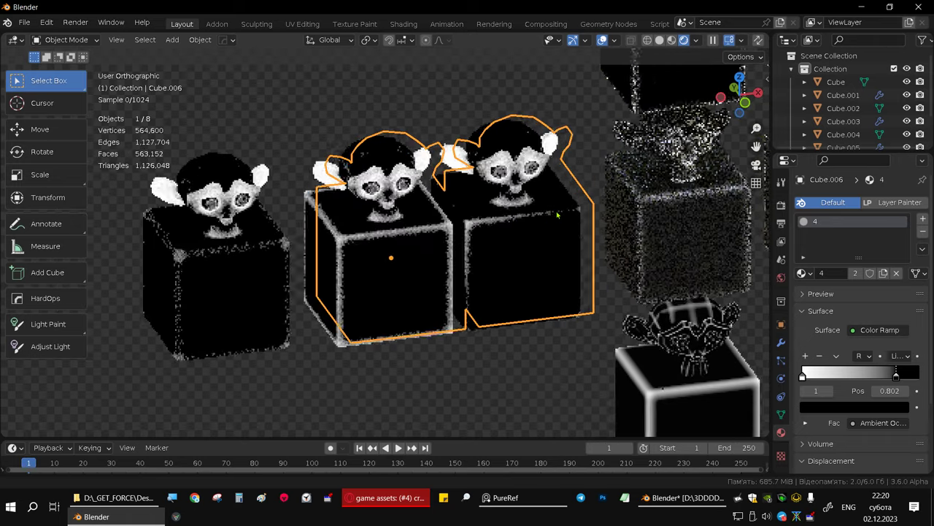
scroll(438, 221, "up", 2)
scroll(438, 220, "up", 5)
middle_click_drag(365, 221, 296, 275, "shift")
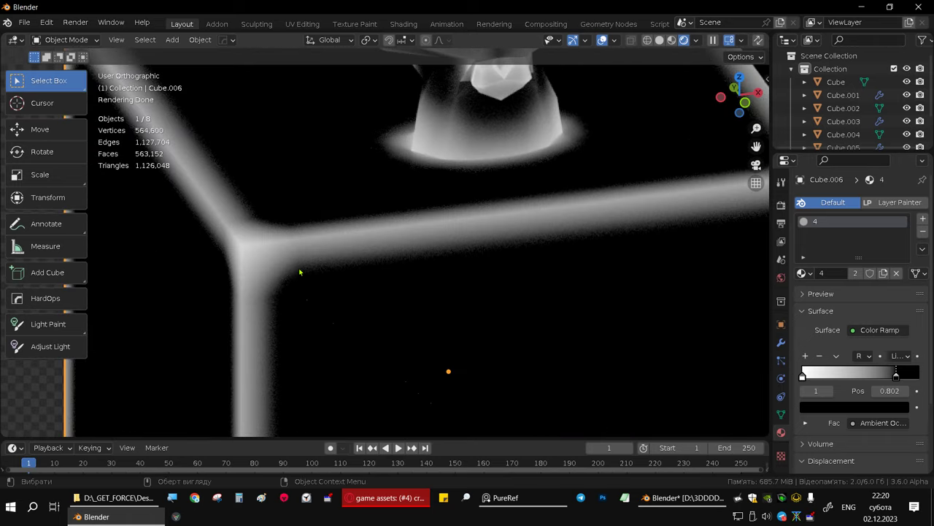
scroll(300, 272, "down", 3)
scroll(300, 272, "down", 2)
middle_click_drag(300, 273, 343, 264, "shift")
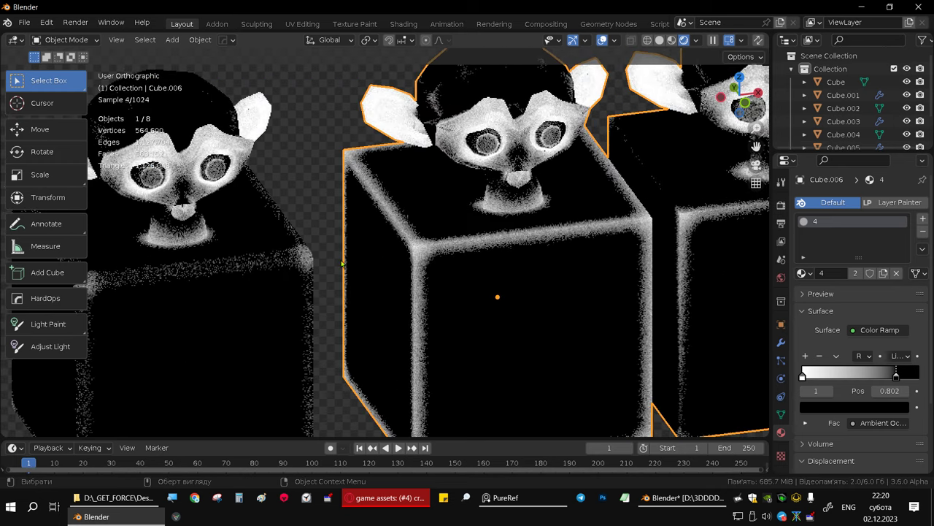
scroll(342, 263, "down", 5)
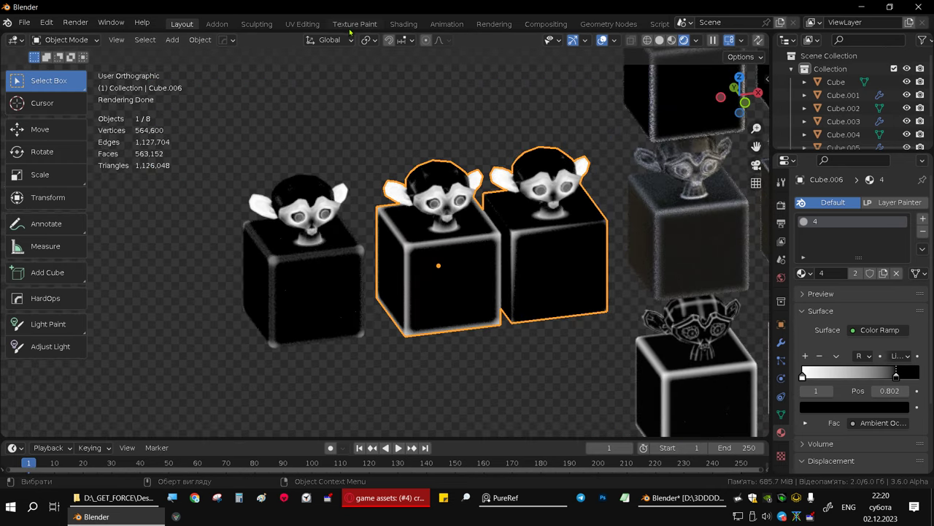
Step: Return to the Shading workspace and drag the AO Distance up to 0.450
left_click(399, 25)
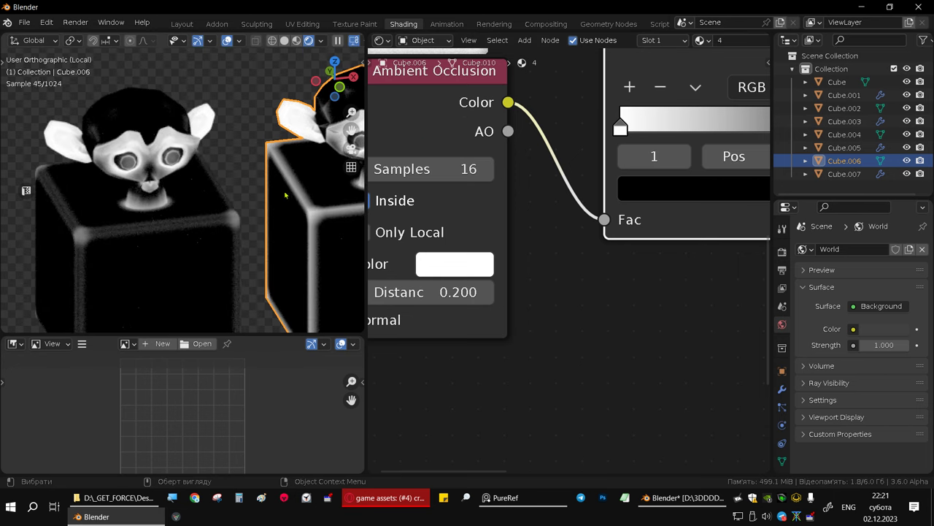
scroll(124, 234, "up", 2)
scroll(124, 241, "up", 2)
scroll(126, 243, "up", 3)
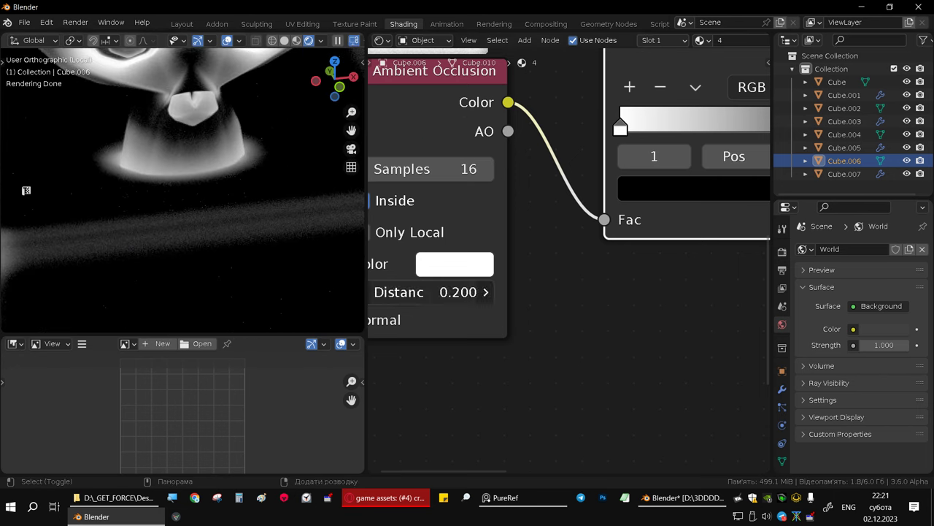
left_click_drag(453, 292, 482, 292)
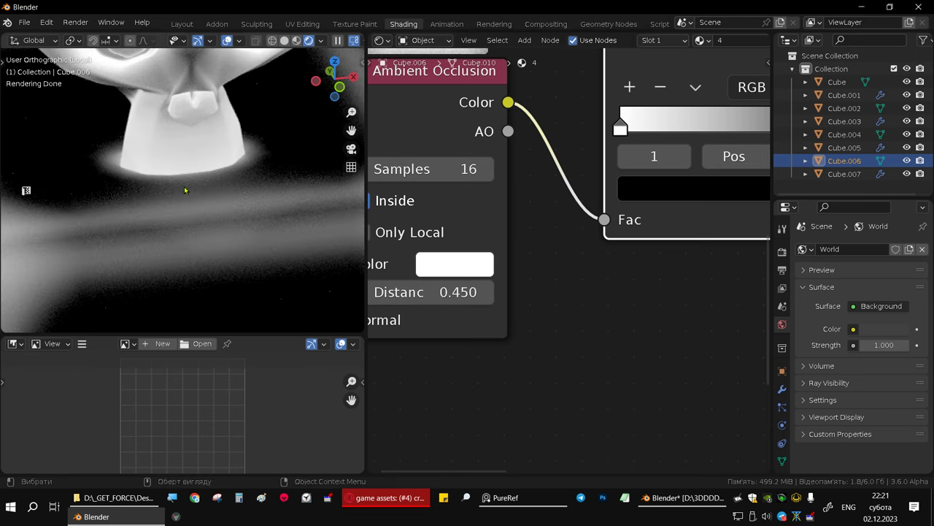
Step: Back in Layout, orbit and zoom around the rows of monkey-topped cubes from several angles
left_click(182, 24)
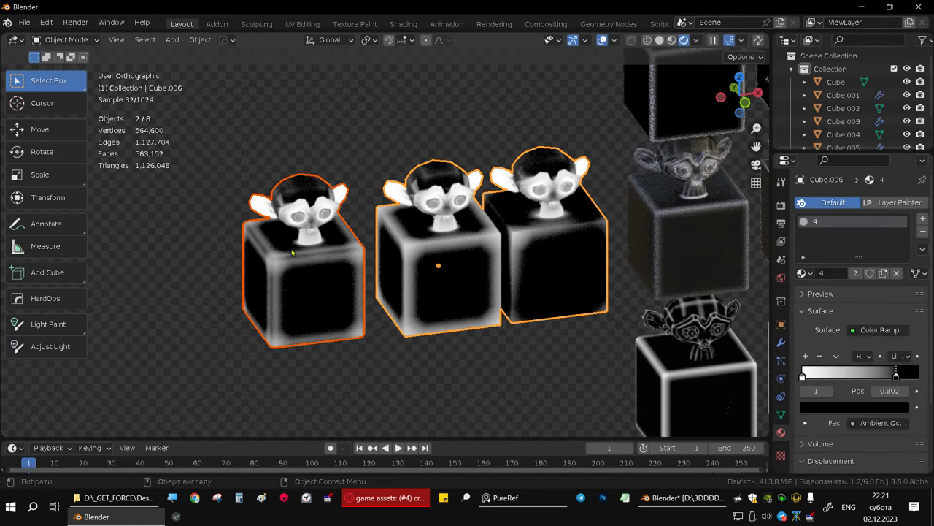
scroll(248, 262, "up", 1)
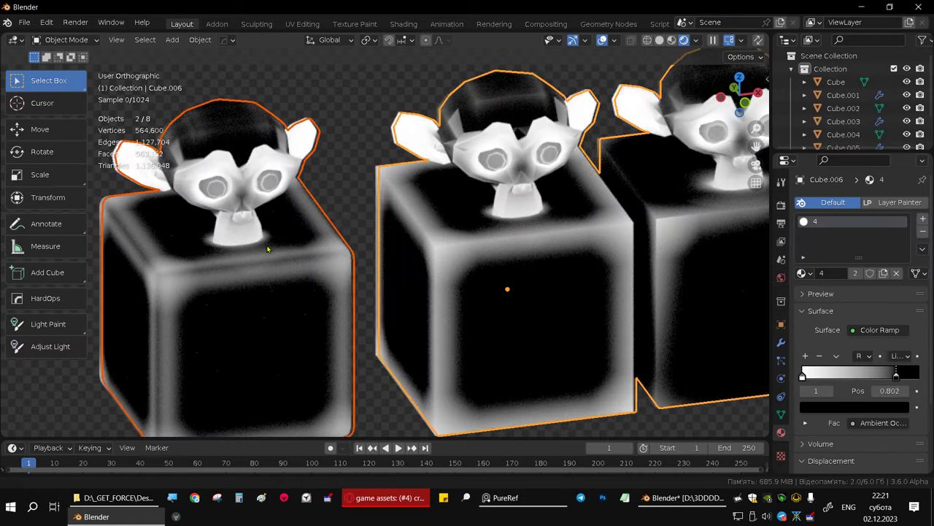
middle_click_drag(225, 251, 341, 210)
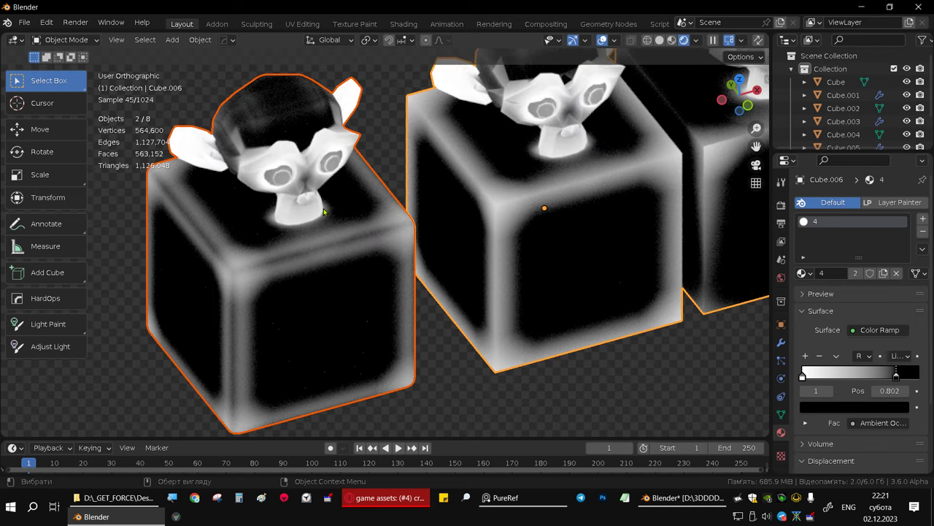
scroll(293, 214, "up", 3)
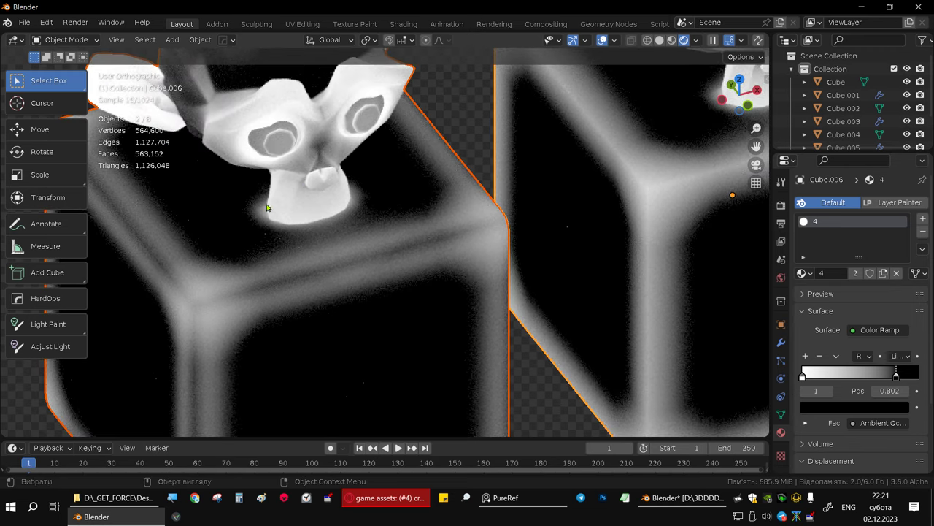
scroll(332, 209, "down", 5)
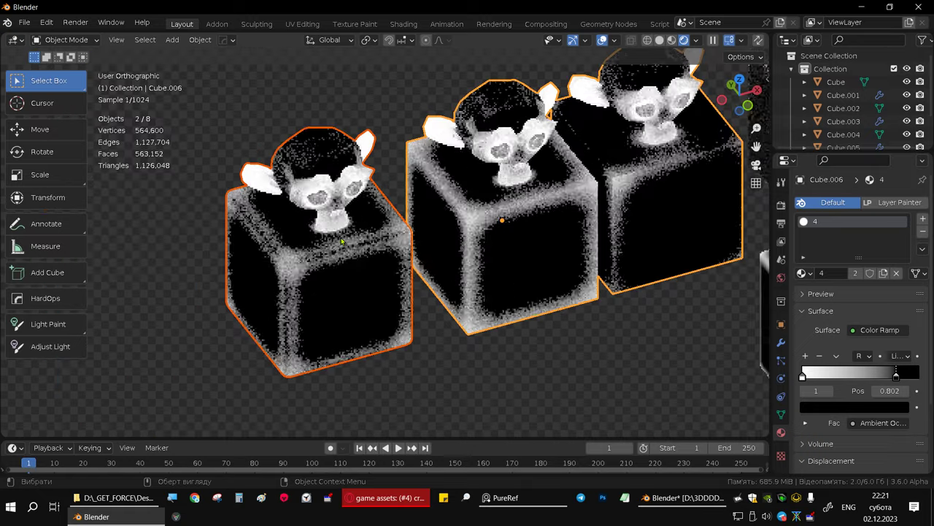
mouse_move(332, 208)
middle_mouse_down()
mouse_move(415, 204)
mouse_move(523, 180)
middle_mouse_up()
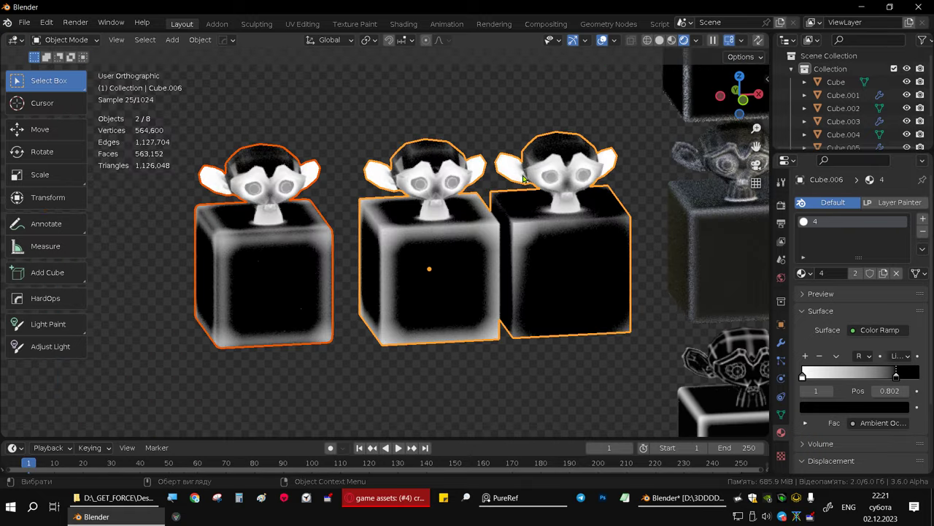
scroll(417, 253, "down", 3)
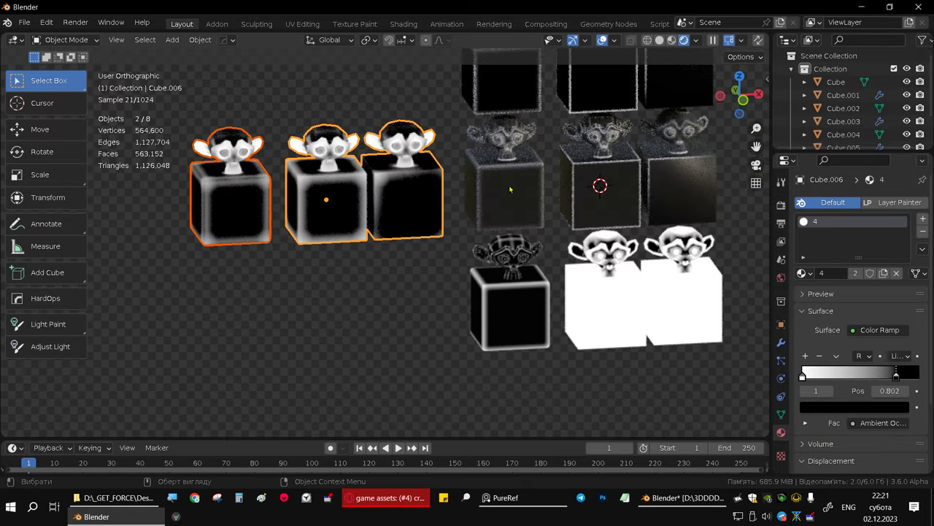
middle_click_drag(583, 192, 632, 168)
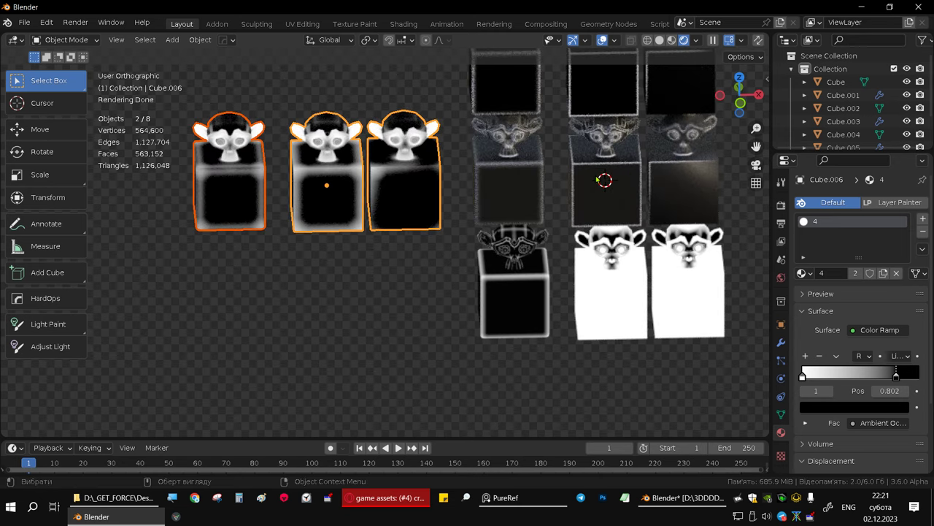
mouse_move(495, 260)
middle_mouse_down()
mouse_move(459, 210)
mouse_move(353, 232)
middle_mouse_up()
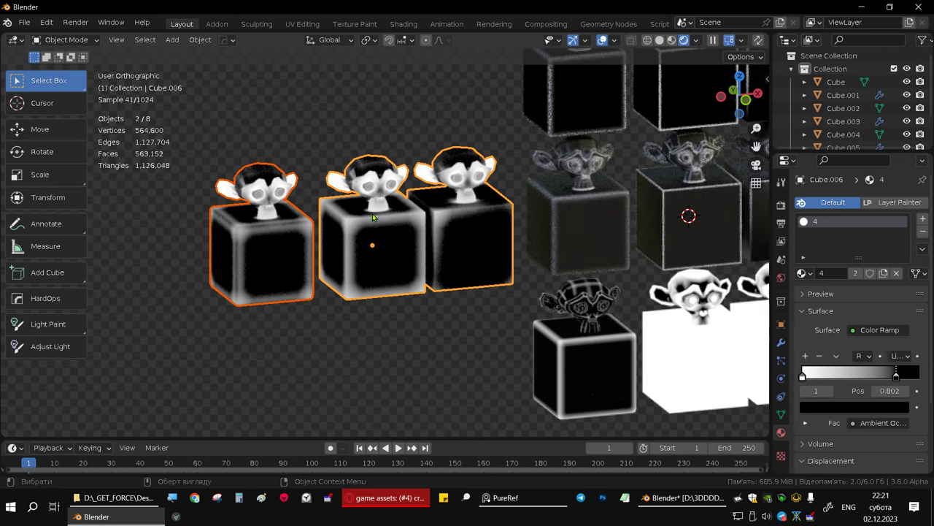
scroll(354, 232, "up", 3)
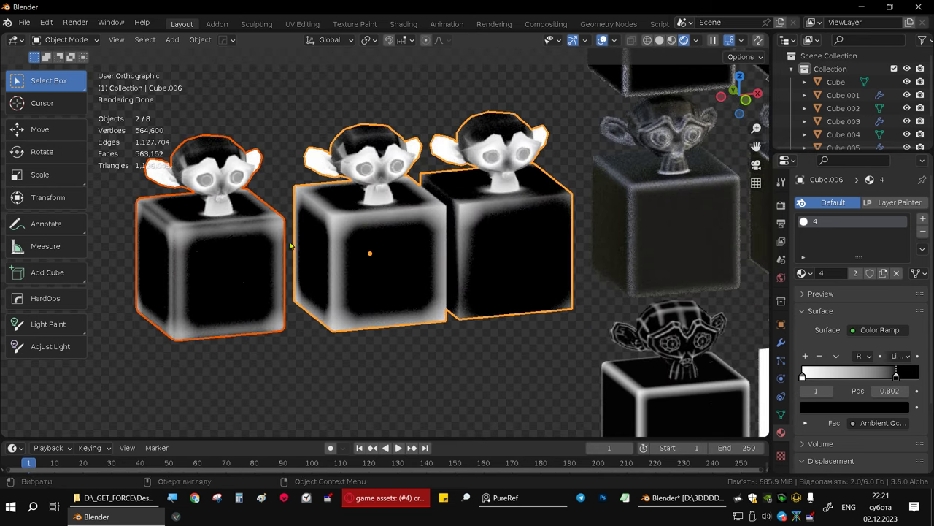
mouse_move(289, 245)
middle_mouse_down()
mouse_move(354, 173)
mouse_move(427, 157)
middle_mouse_up()
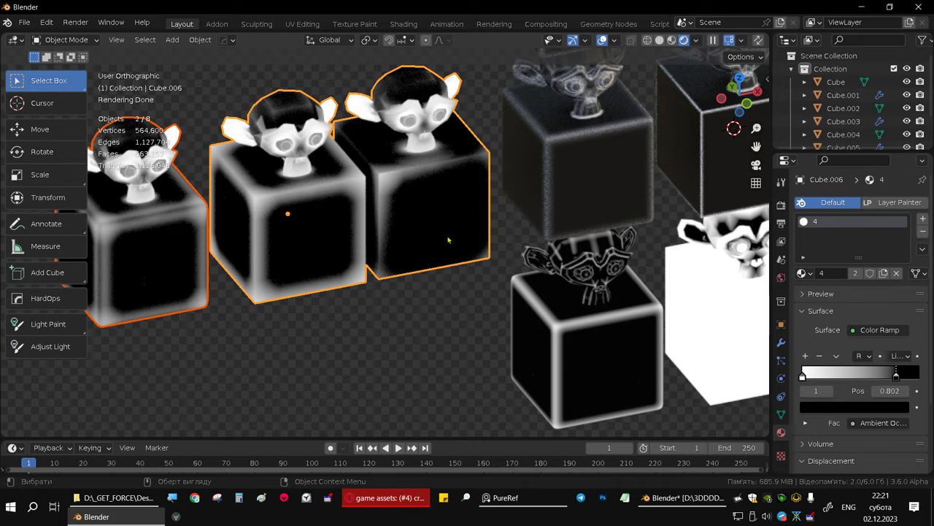
mouse_move(448, 240)
middle_mouse_down()
mouse_move(548, 288)
mouse_move(438, 179)
middle_mouse_up()
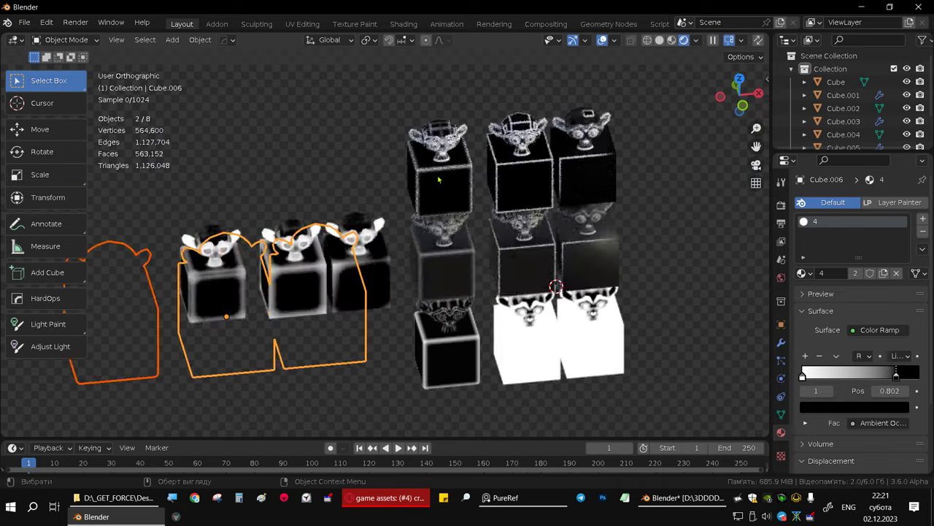
scroll(438, 178, "up", 5)
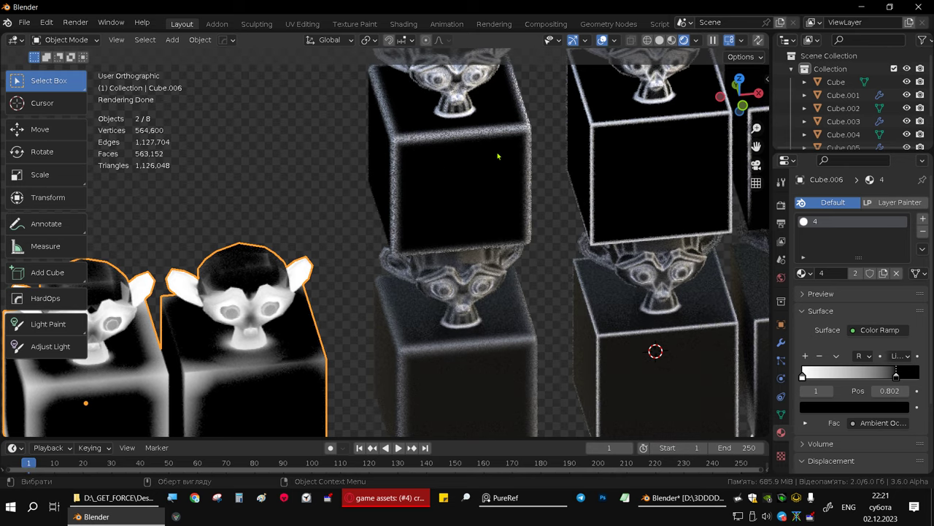
mouse_move(545, 293)
middle_mouse_down()
mouse_move(422, 302)
mouse_move(482, 277)
mouse_move(321, 298)
middle_mouse_up()
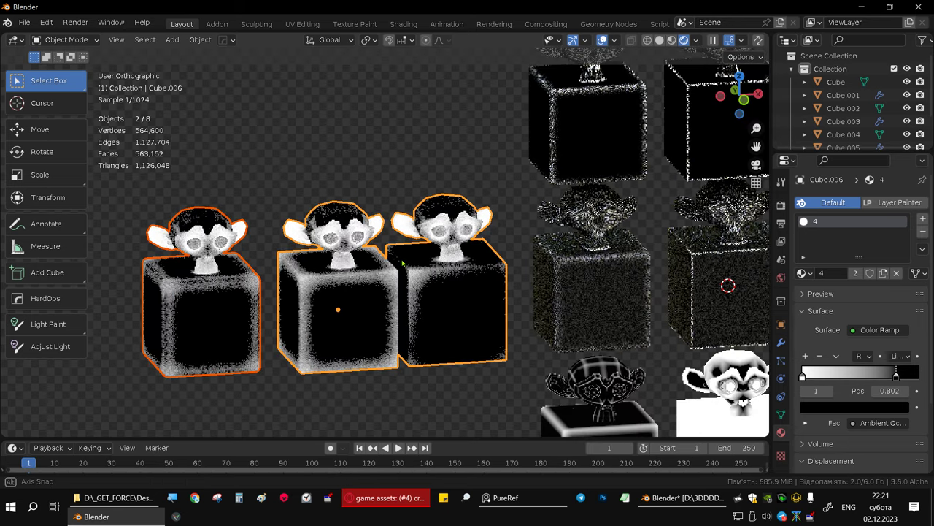
Step: Select Cube, Cube.006 and Cube.005 to compare materials, then snap to a front view
left_click(707, 269)
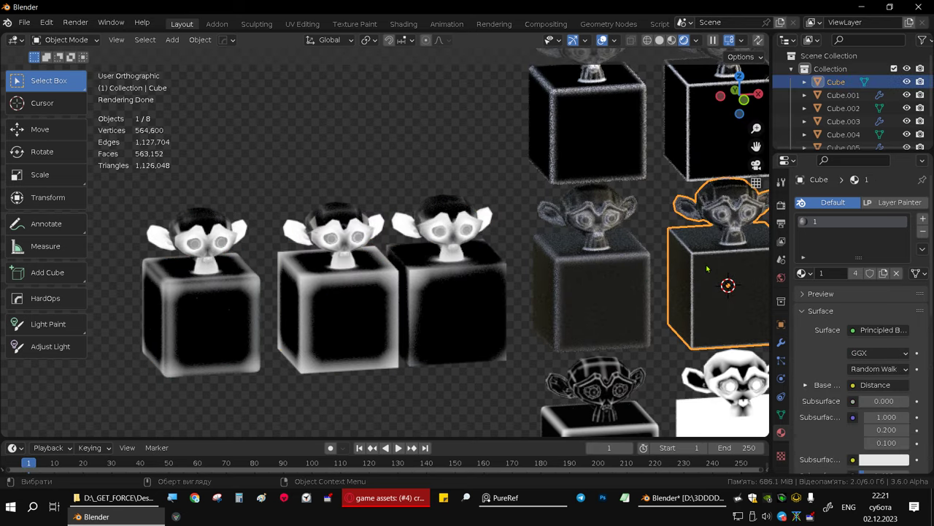
left_click(318, 281)
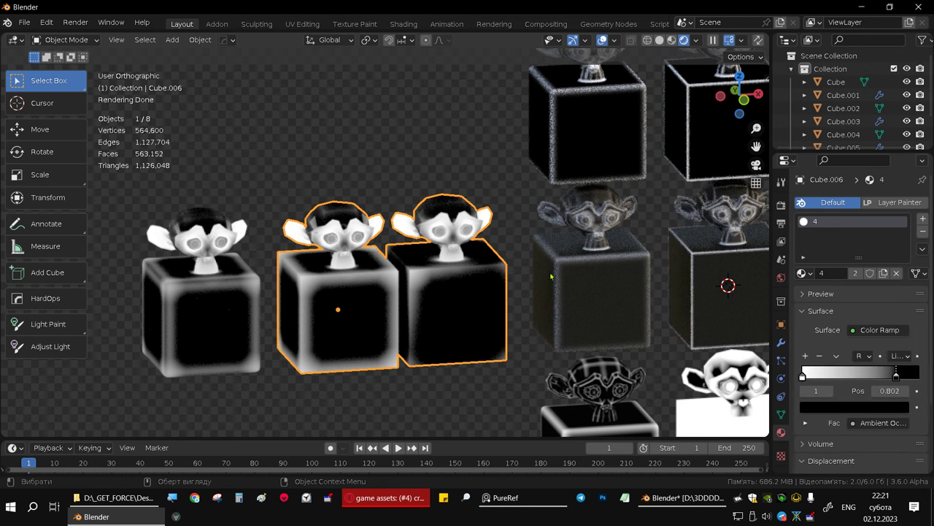
left_click(701, 257)
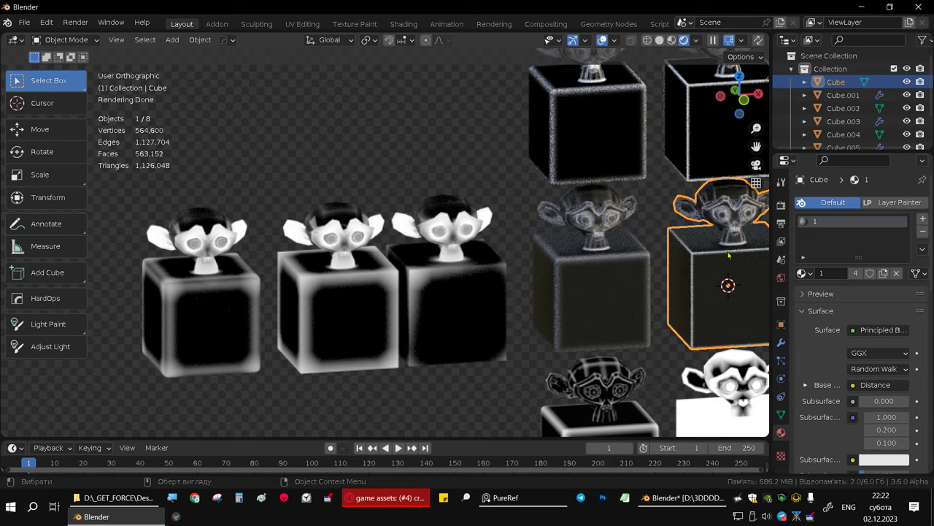
mouse_move(616, 304)
middle_mouse_down("shift")
mouse_move(634, 240)
mouse_move(461, 279)
middle_mouse_up("shift")
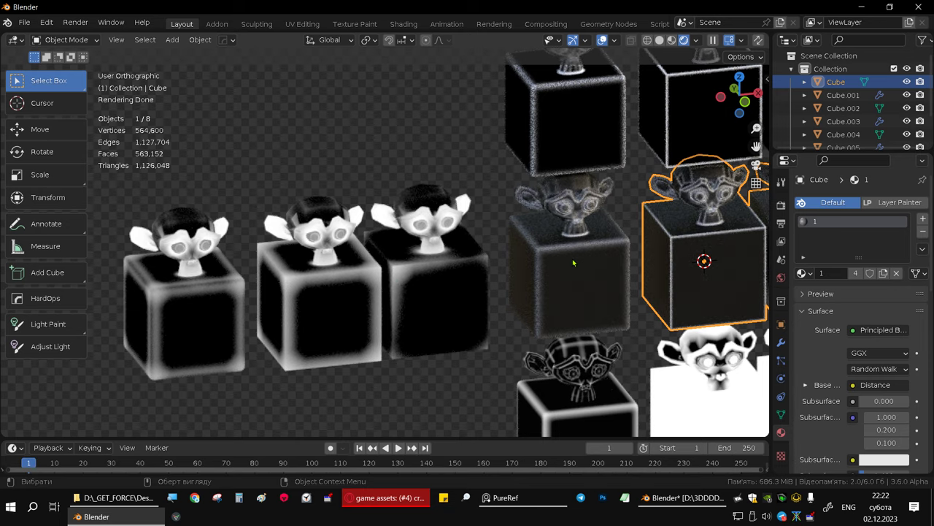
mouse_move(483, 239)
middle_mouse_down()
mouse_move(594, 261)
mouse_move(590, 238)
middle_mouse_up()
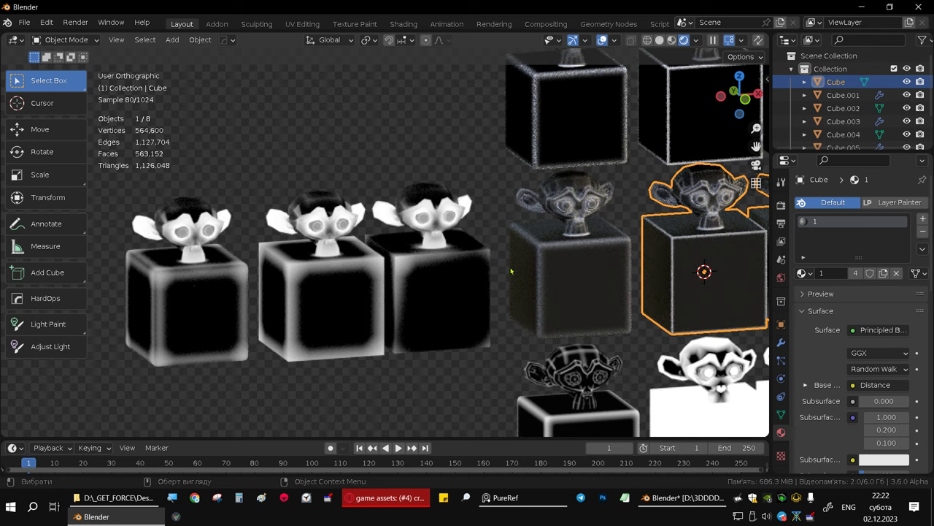
middle_click_drag(547, 169, 525, 155, "shift")
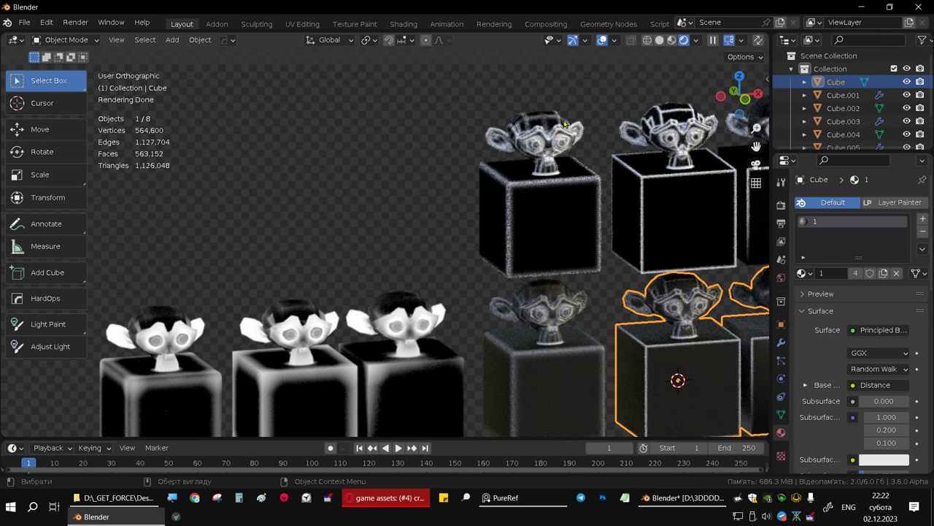
middle_click_drag(522, 309, 520, 215, "shift")
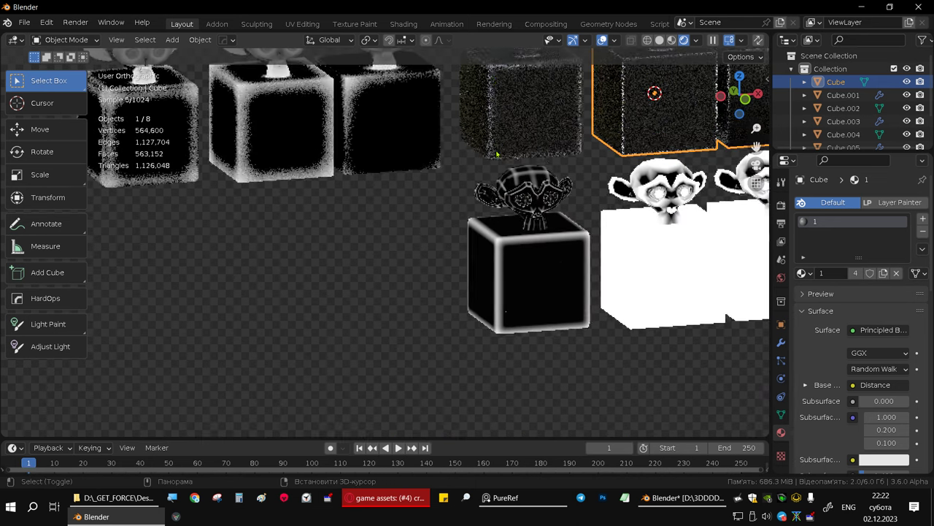
left_click(520, 269)
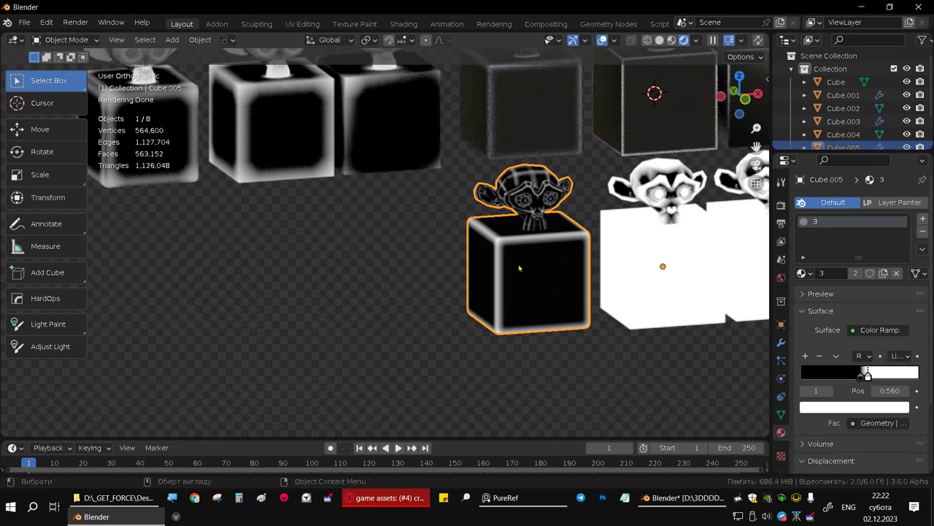
middle_click_drag(489, 249, 524, 310, "shift")
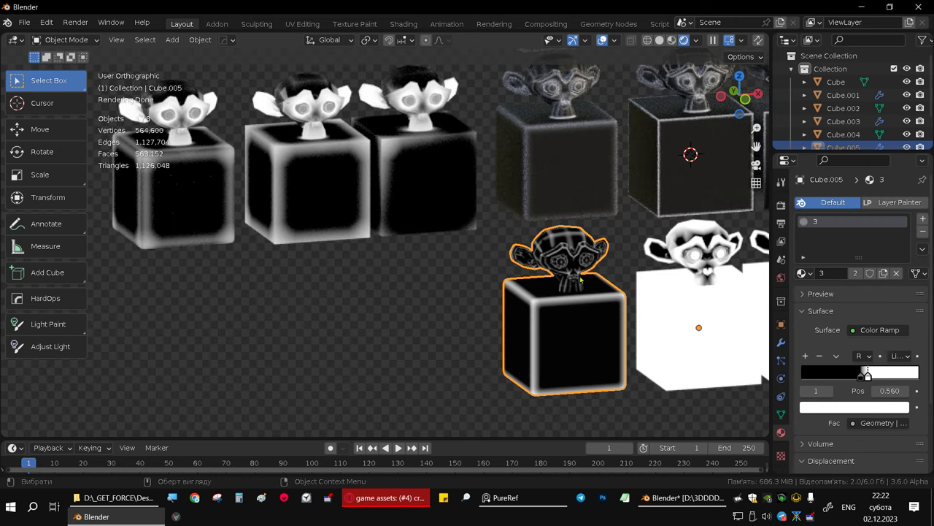
scroll(580, 280, "down", 4)
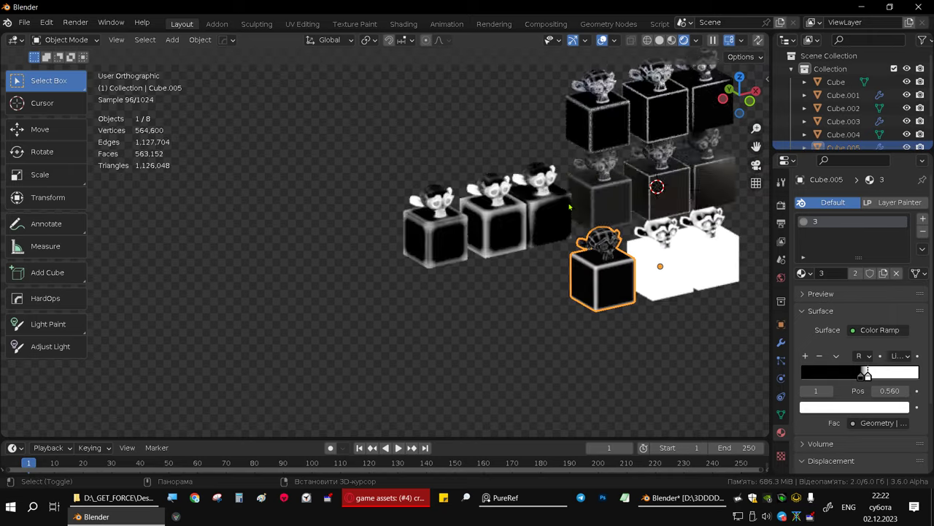
middle_click_drag(570, 207, 430, 211, "alt")
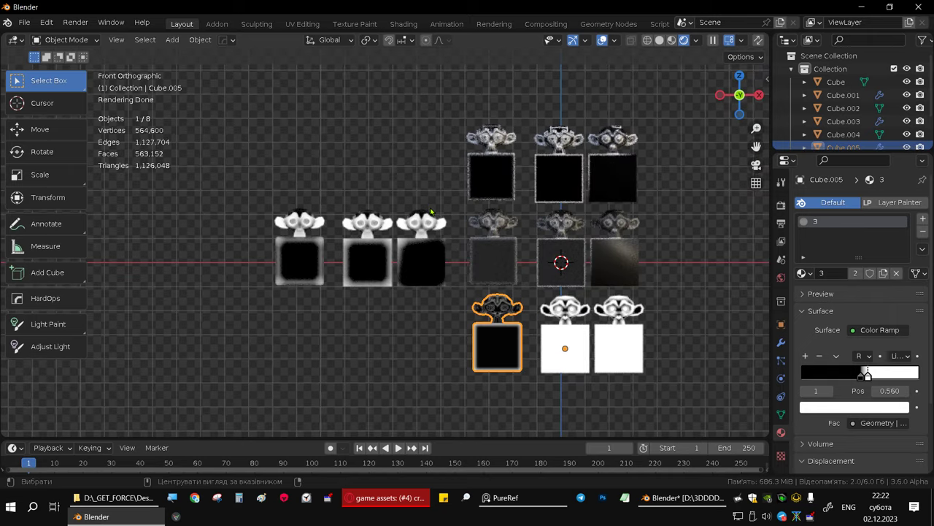
Step: Duplicate the three left-row monkey cubes into a new row above
left_click_drag(248, 173, 437, 338)
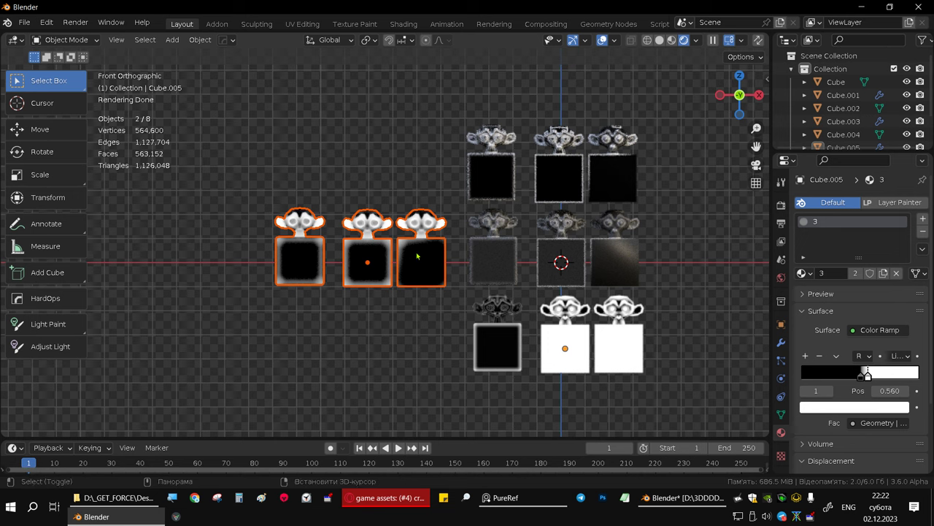
key("shift+d")
left_click(419, 94)
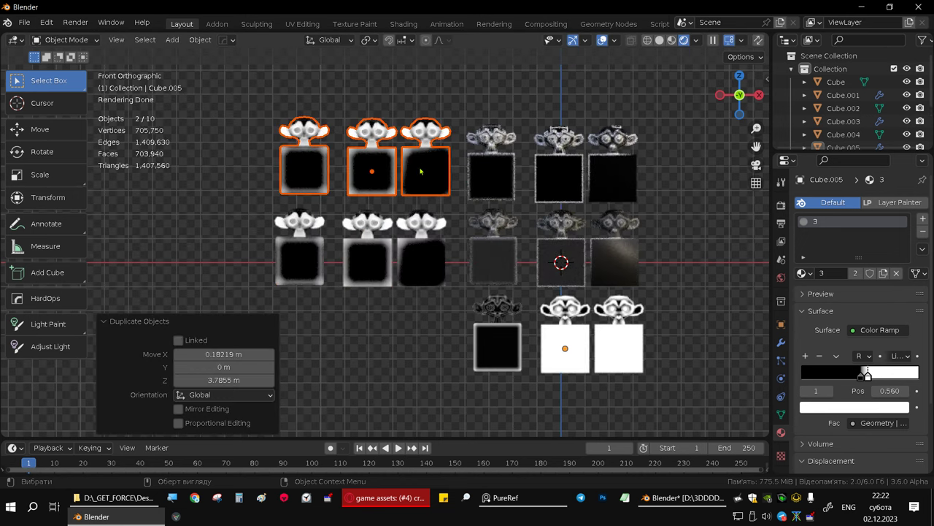
Step: Give the middle copy its own copy of material 4, renamed to 5
left_click(420, 172)
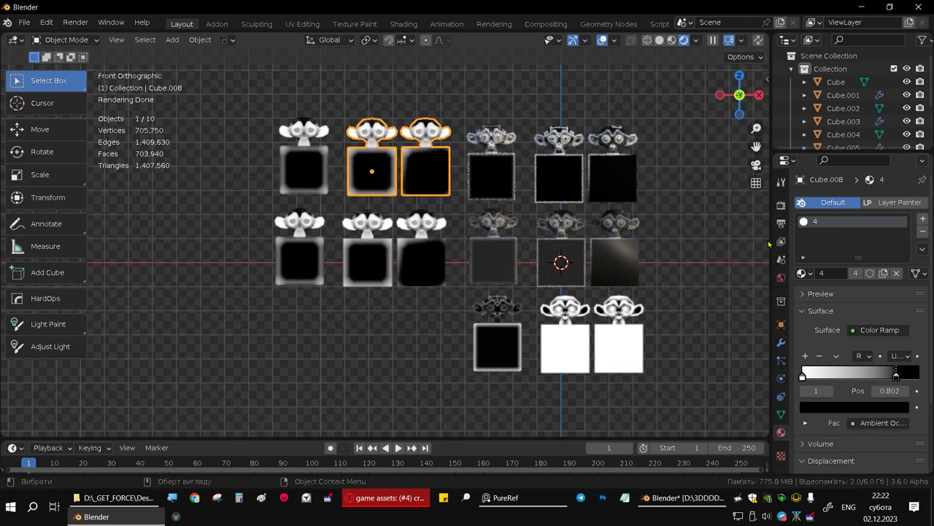
left_click(883, 273)
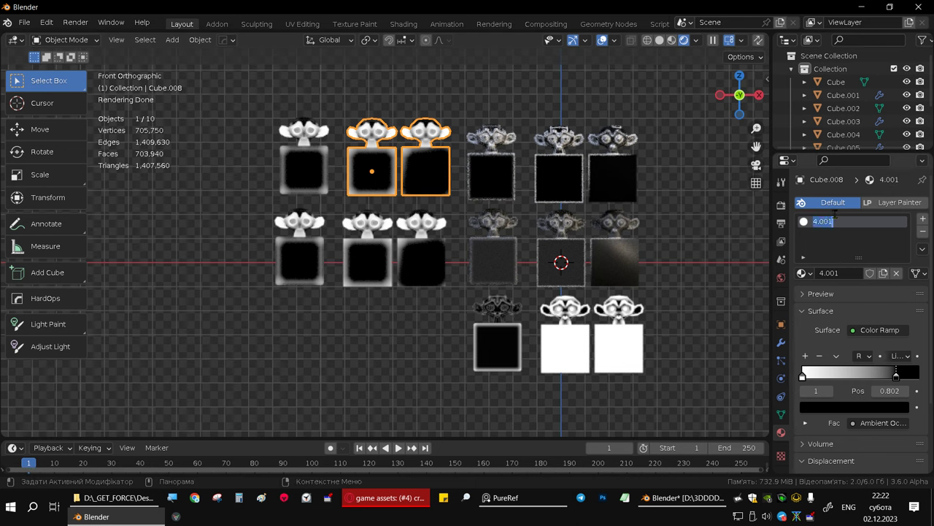
type("5")
key("Return")
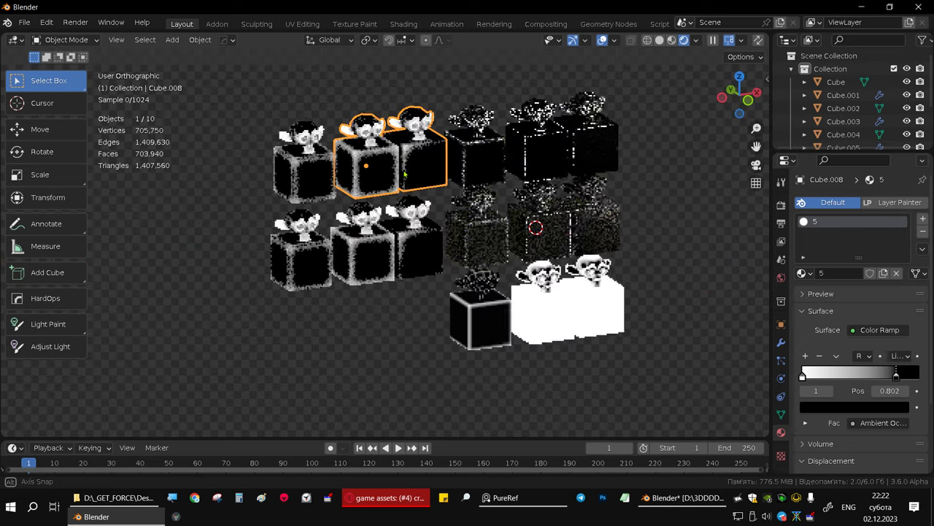
Step: Assign material 5 to the leftmost copy, then select the right and middle new cubes
mouse_move(369, 172)
middle_mouse_down()
mouse_move(393, 167)
mouse_move(387, 268)
middle_mouse_up()
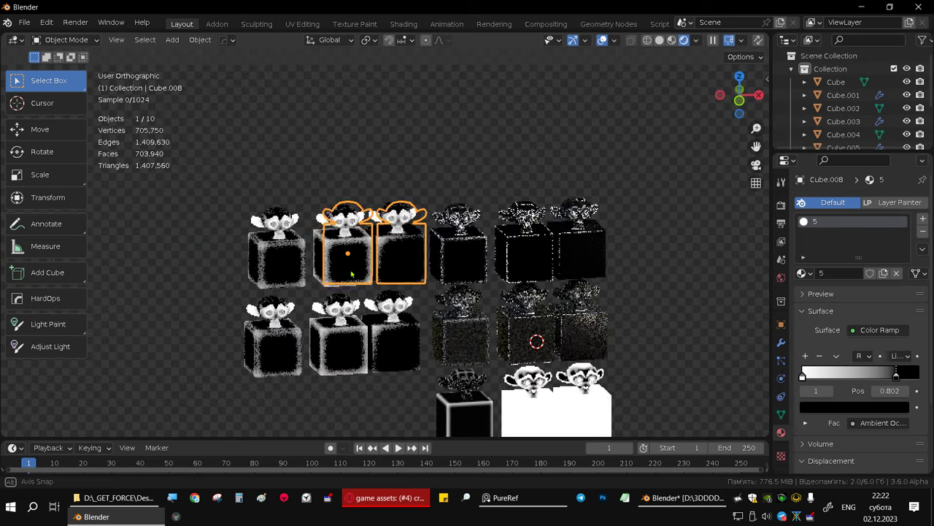
scroll(423, 252, "up", 2)
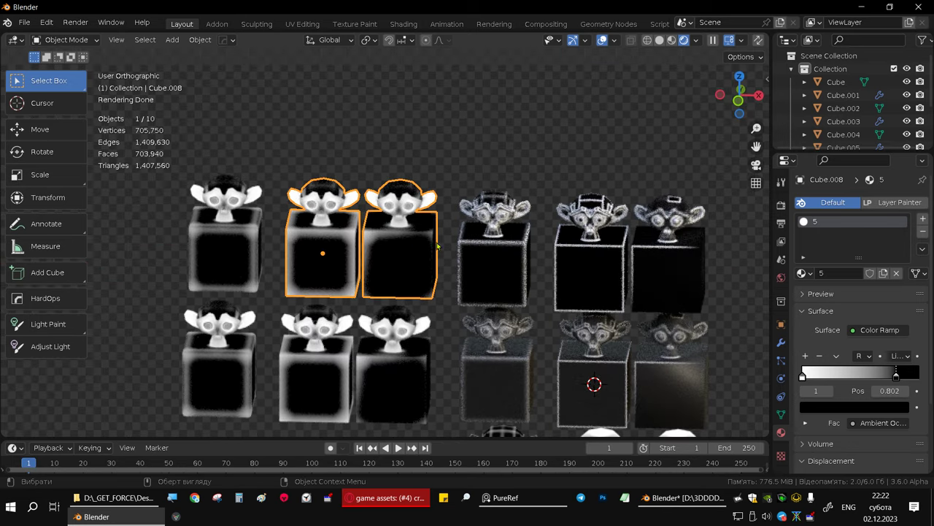
middle_click_drag(370, 232, 343, 237)
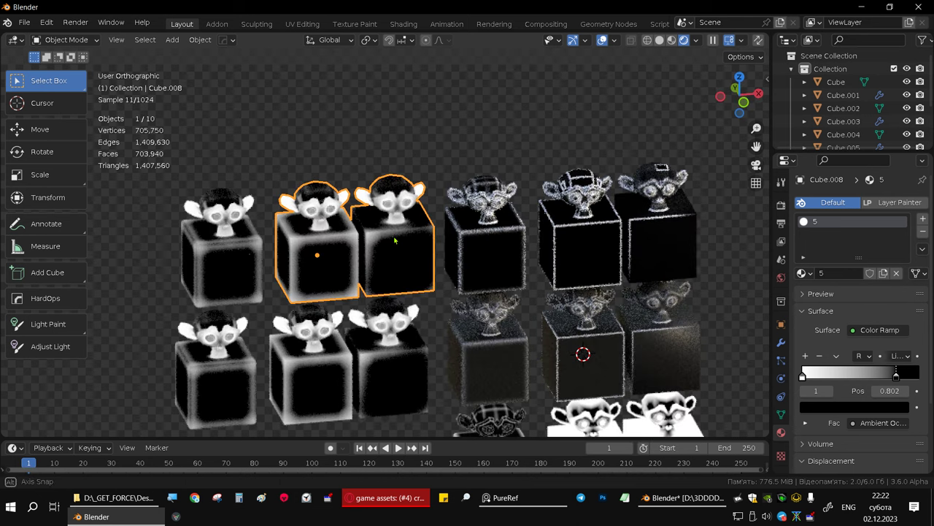
left_click(252, 244)
left_click(803, 274)
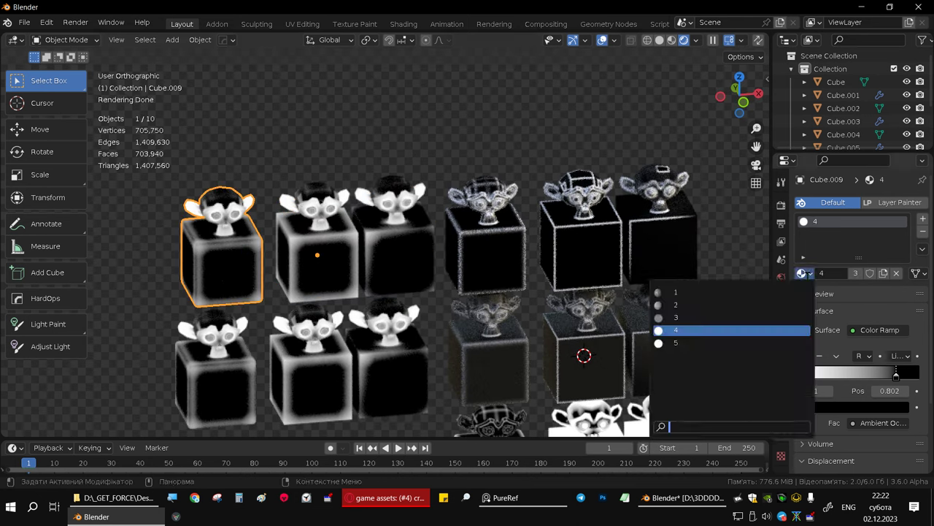
left_click(690, 341)
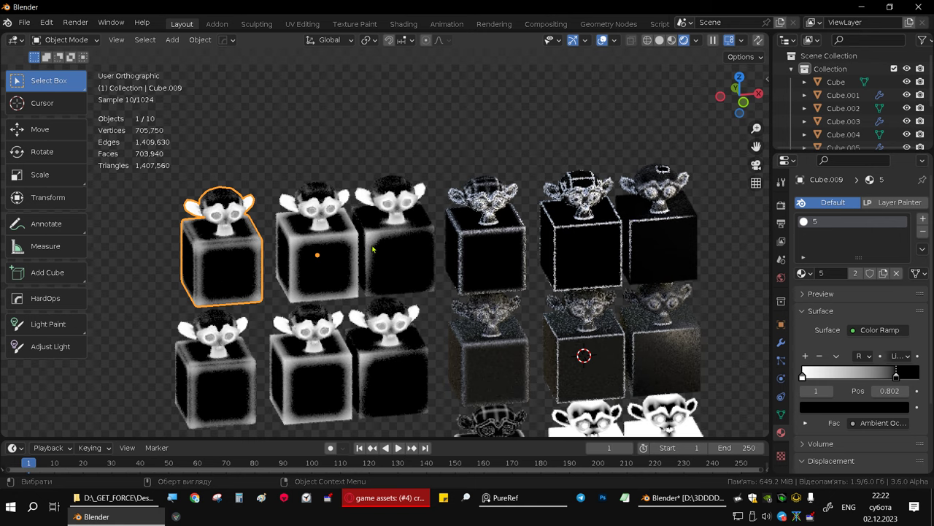
middle_click_drag(682, 331, 453, 278)
left_click(317, 249)
left_click(409, 257, "shift")
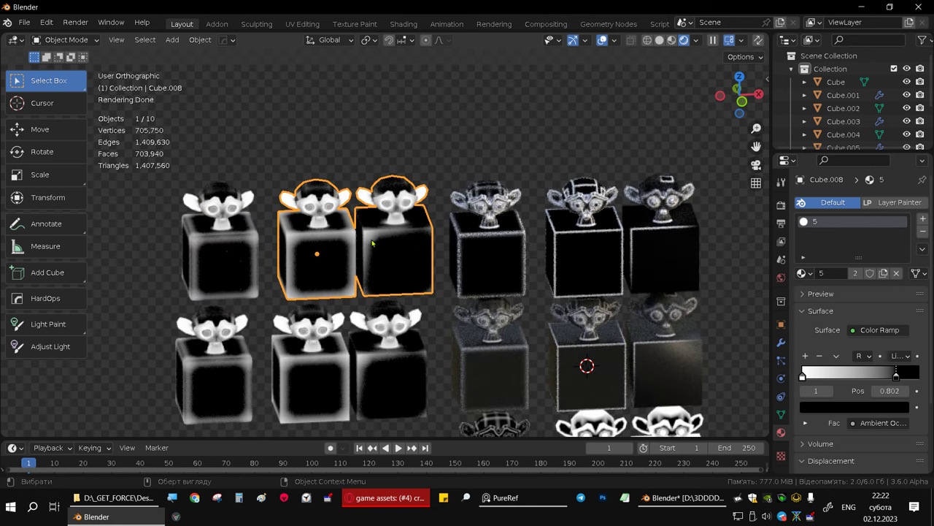
Step: In the Shading workspace, isolate the three new cubes in the viewport
left_click(404, 24)
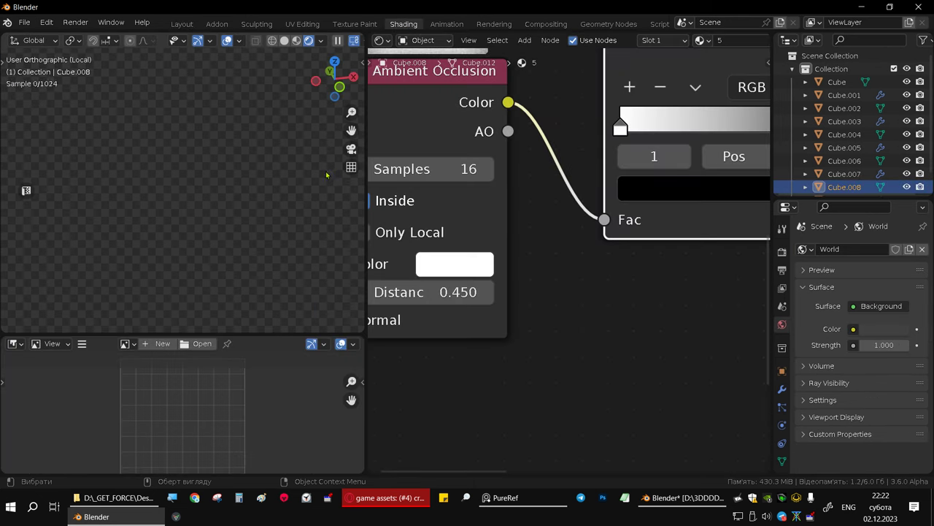
scroll(226, 183, "down", 4)
scroll(224, 177, "down", 4)
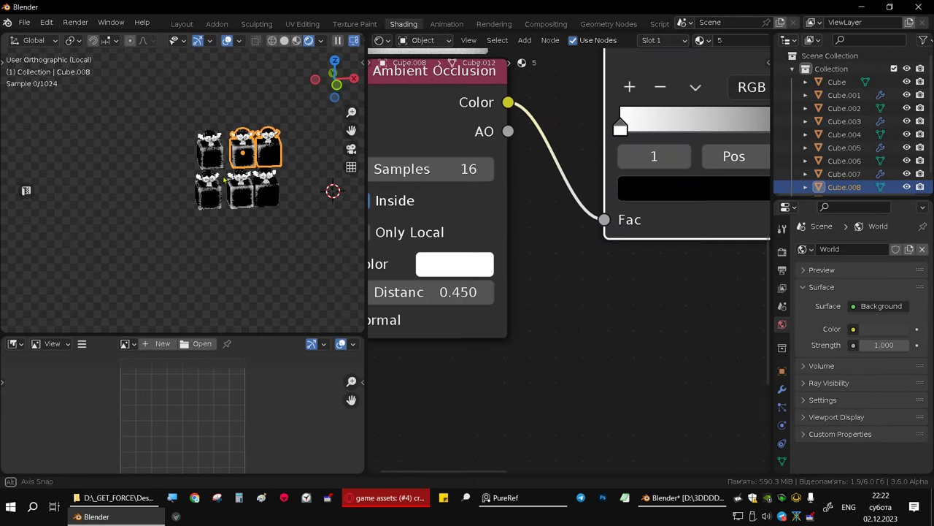
key("KP_Divide")
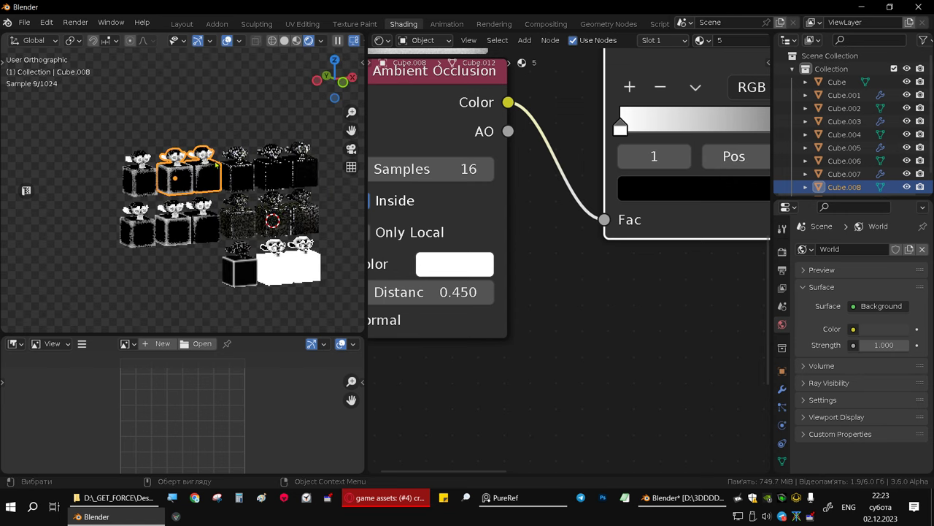
left_click(139, 172, "shift")
left_click(184, 175, "shift")
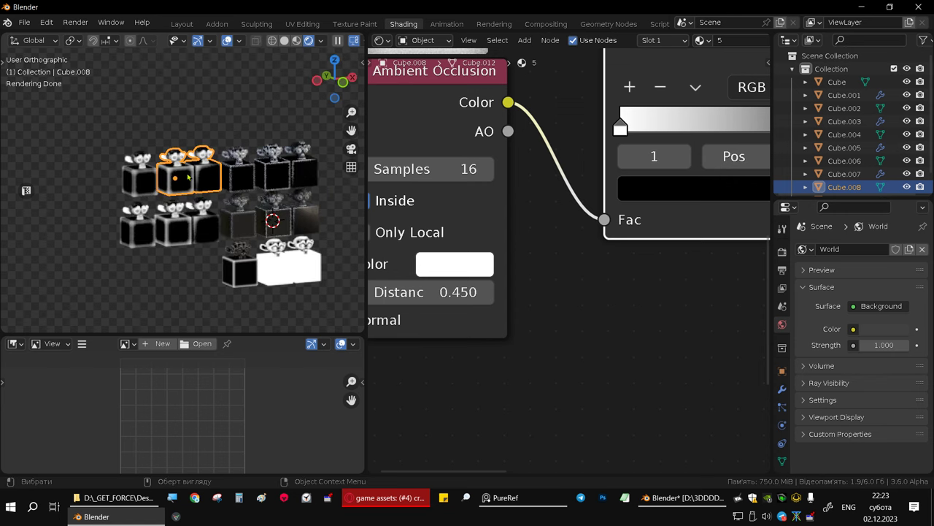
left_click(138, 173, "shift")
key("KP_Divide")
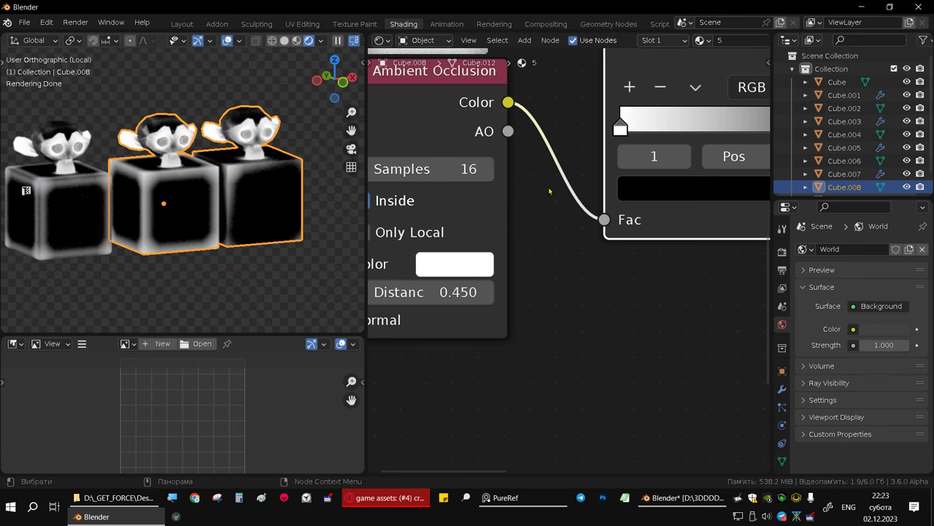
Step: Turn off Inside on material 5's Ambient Occlusion node and check the shaded cubes
scroll(550, 191, "down", 2)
mouse_move(550, 191)
middle_mouse_down()
mouse_move(577, 257)
mouse_move(554, 230)
middle_mouse_up()
scroll(577, 257, "down", 1)
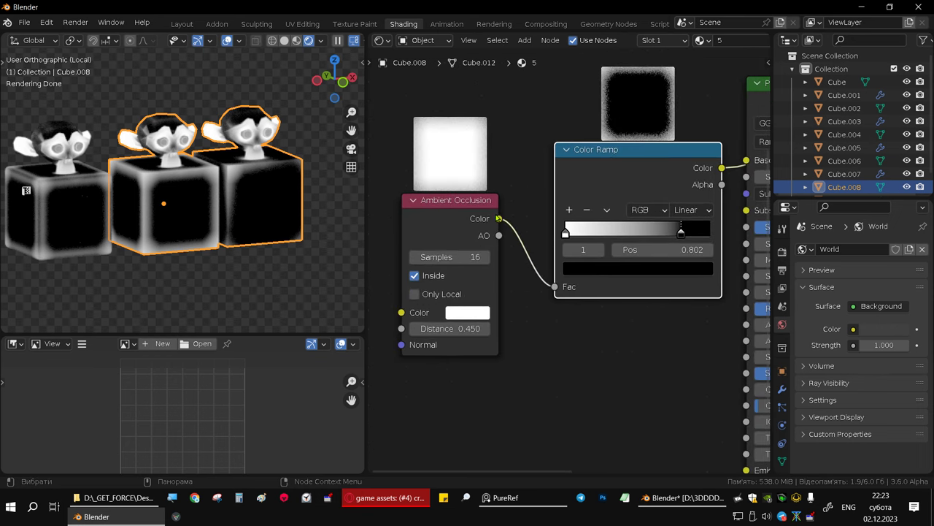
left_click(414, 276)
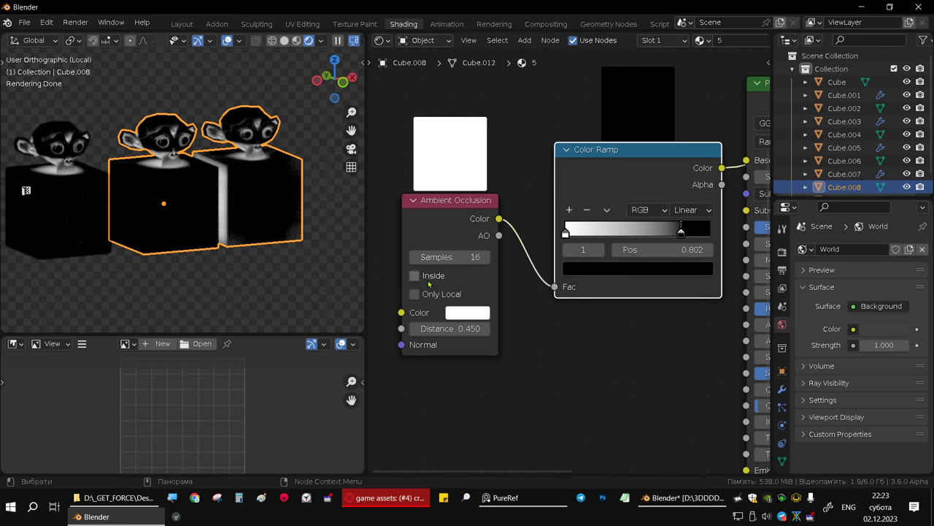
middle_click_drag(314, 217, 234, 229)
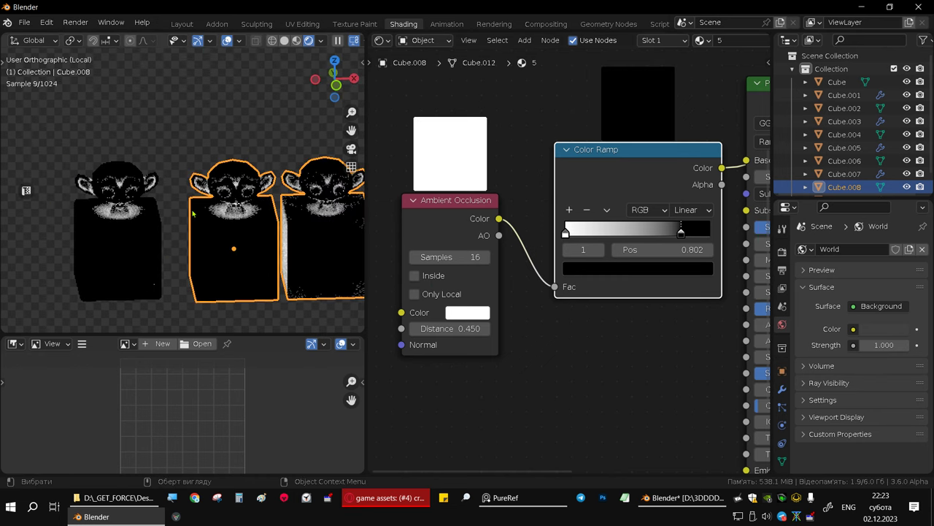
scroll(233, 229, "up", 3)
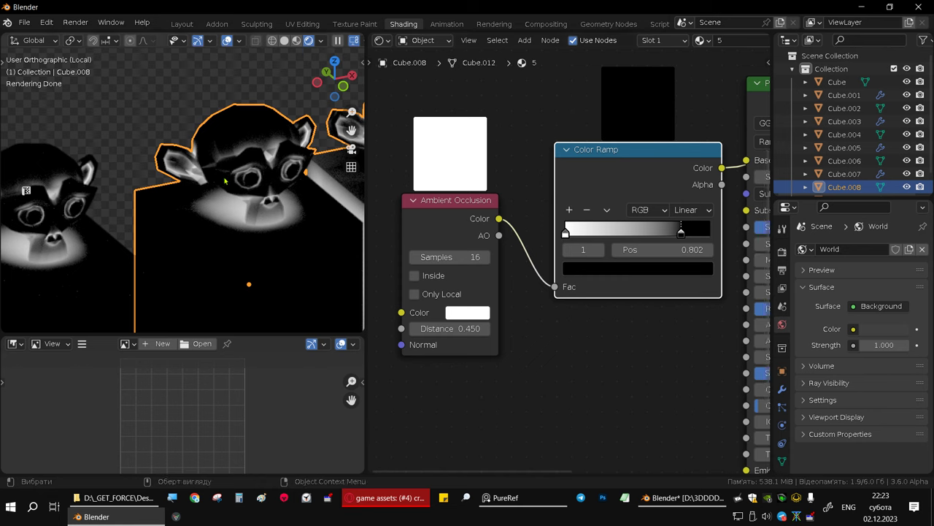
middle_click_drag(225, 181, 175, 226)
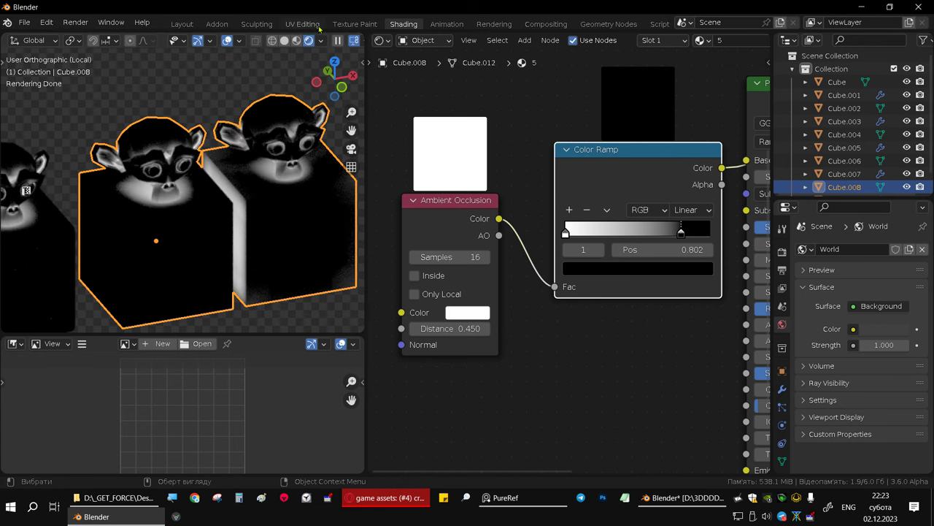
Step: Return to the Layout workspace, orbit around the cube grid and select Cube.005
left_click(182, 23)
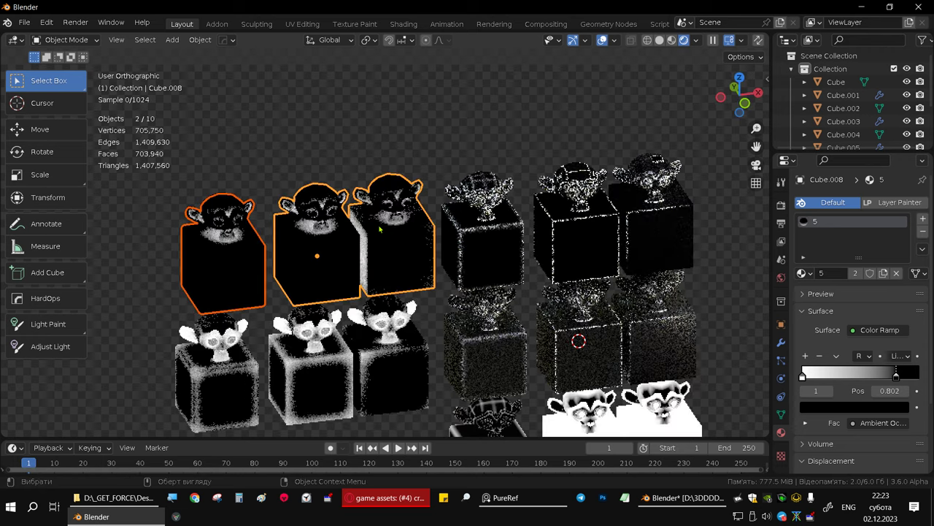
scroll(305, 227, "up", 2)
scroll(305, 226, "up", 2)
scroll(313, 239, "up", 1)
scroll(319, 252, "up", 1)
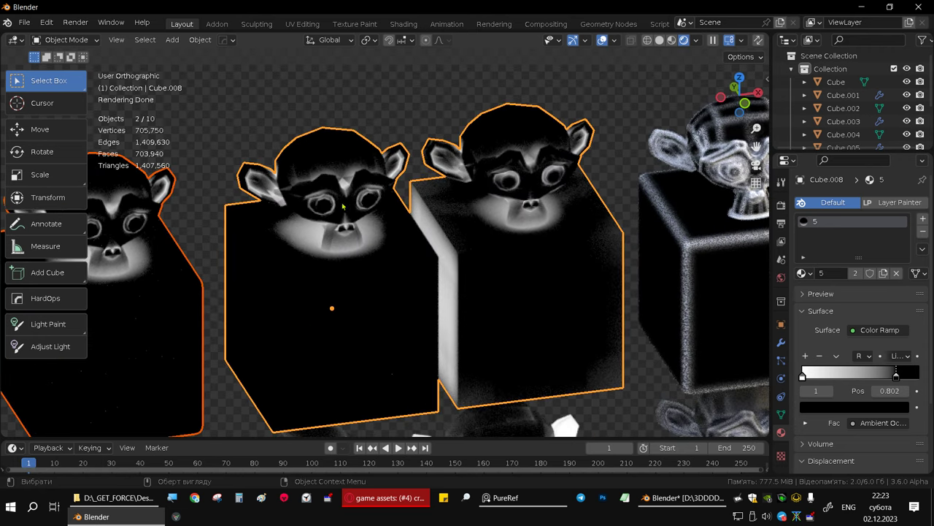
scroll(353, 200, "down", 3)
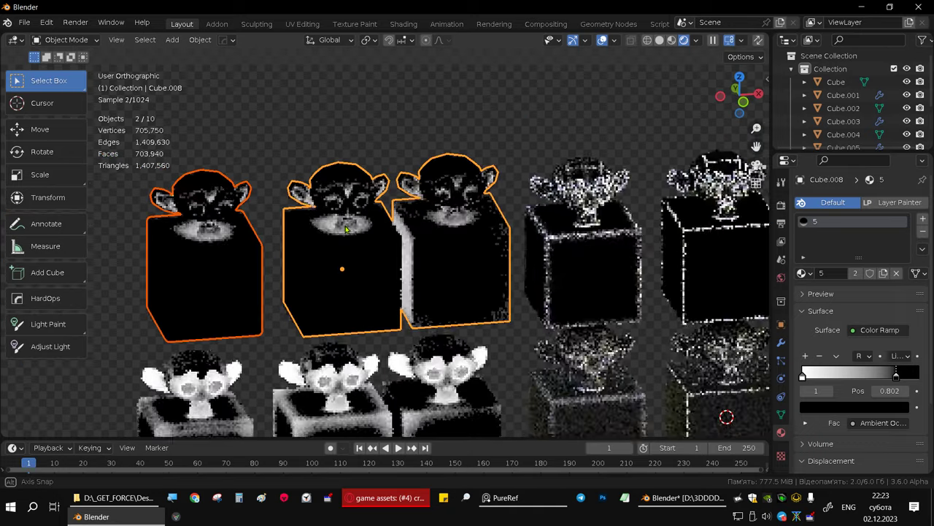
mouse_move(457, 207)
middle_mouse_down()
mouse_move(469, 214)
mouse_move(399, 247)
middle_mouse_up()
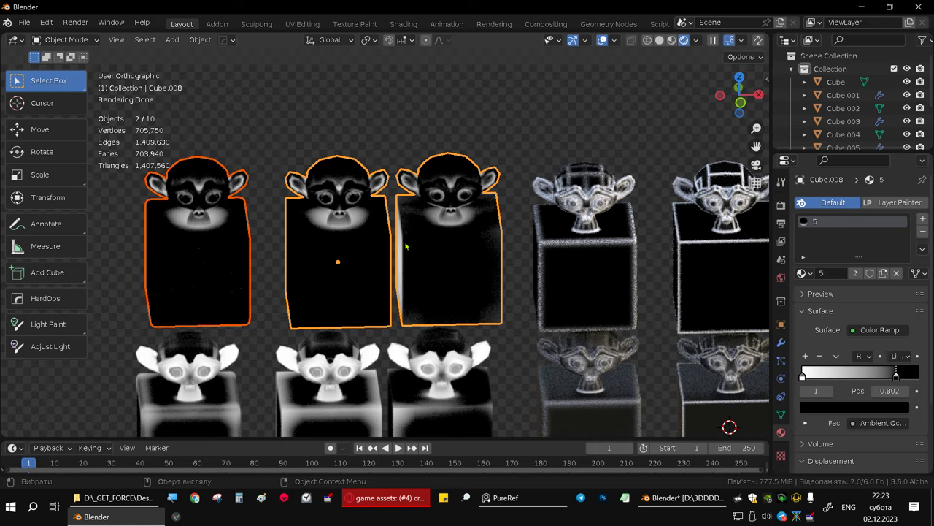
mouse_move(501, 256)
middle_mouse_down()
mouse_move(445, 387)
mouse_move(258, 329)
middle_mouse_up()
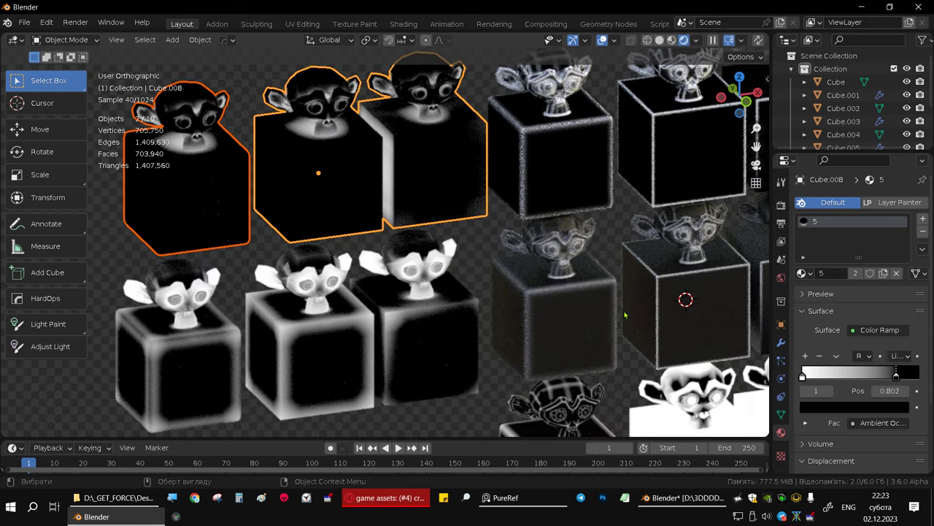
middle_click_drag(362, 284, 535, 319)
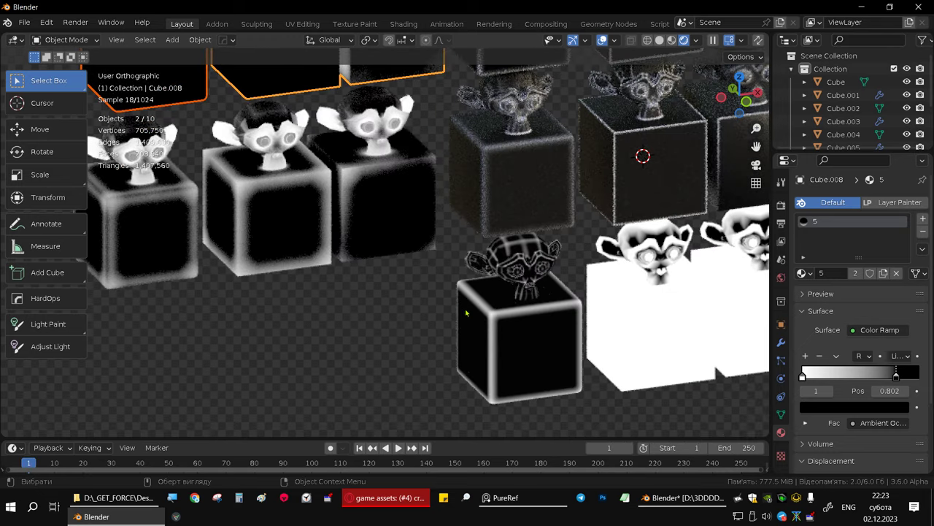
left_click(535, 319)
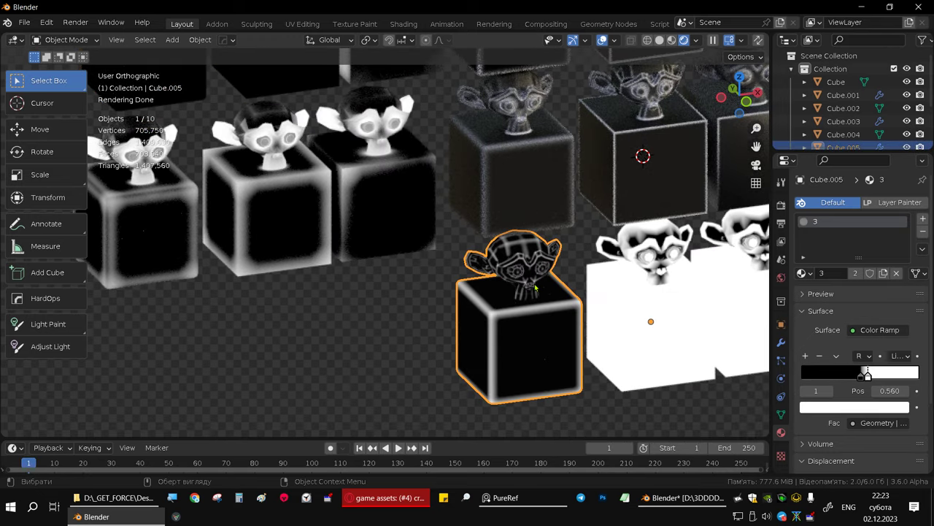
Step: Pan and zoom across the cube variants to bring the upper rows into view
middle_click_drag(535, 288, 505, 205)
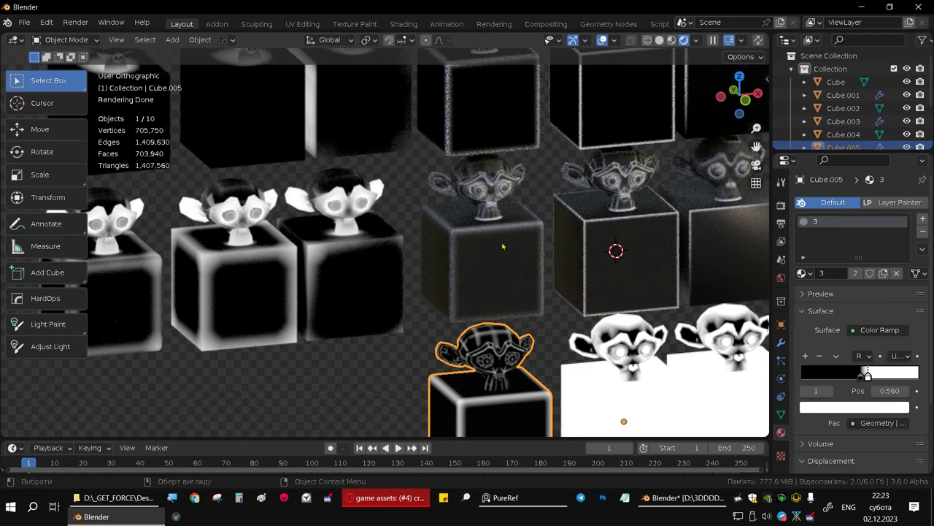
middle_click_drag(502, 246, 520, 330)
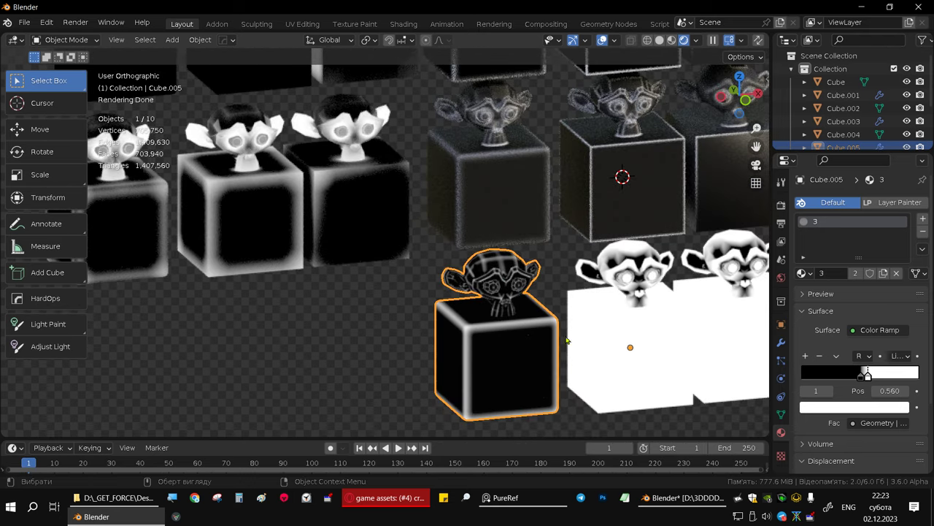
middle_click_drag(521, 368, 326, 315)
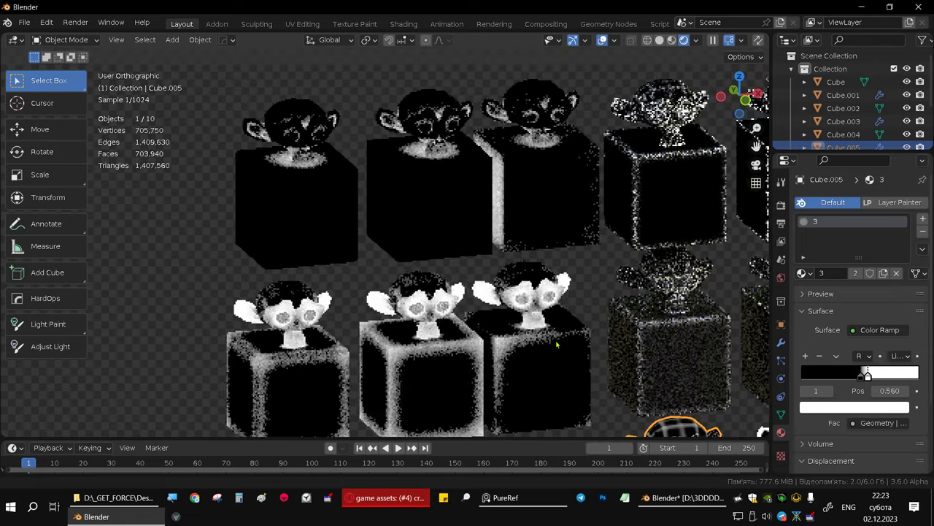
middle_click_drag(309, 347, 244, 363)
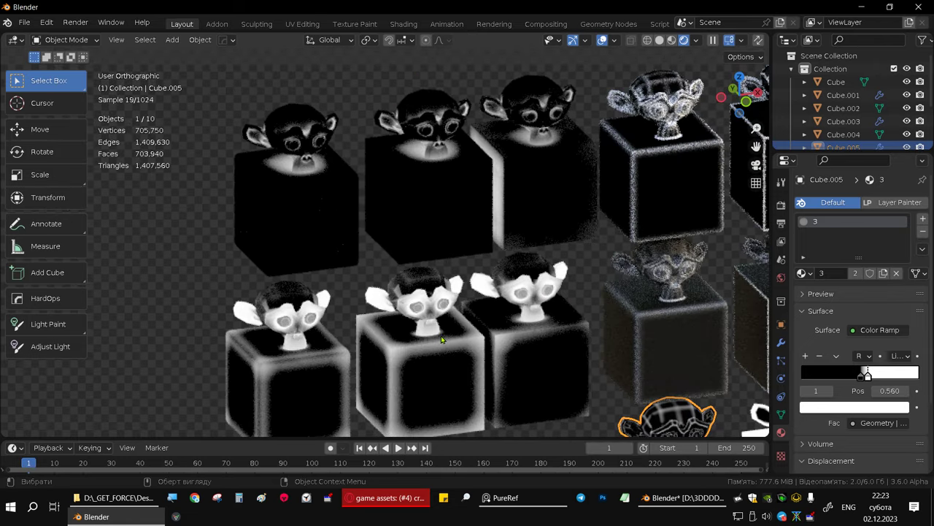
middle_click_drag(337, 331, 280, 313, "shift")
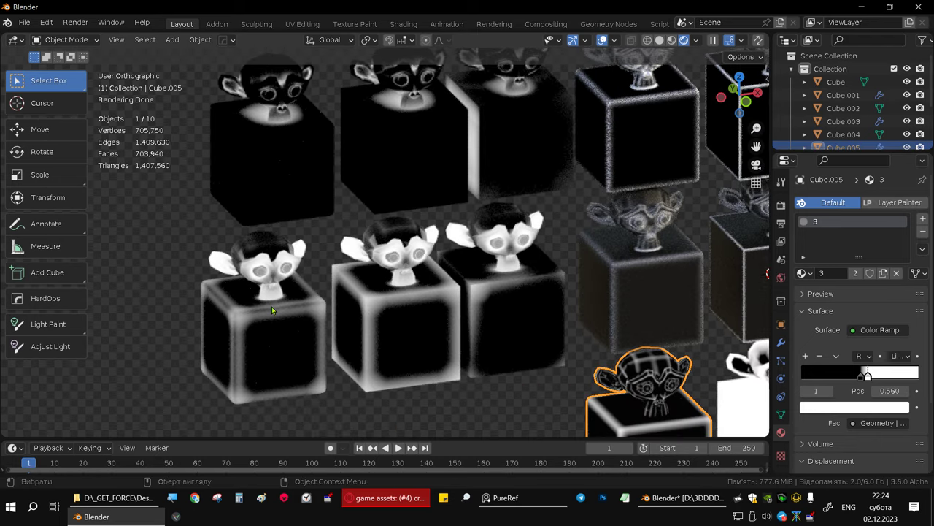
middle_click_drag(380, 334, 361, 398, "shift")
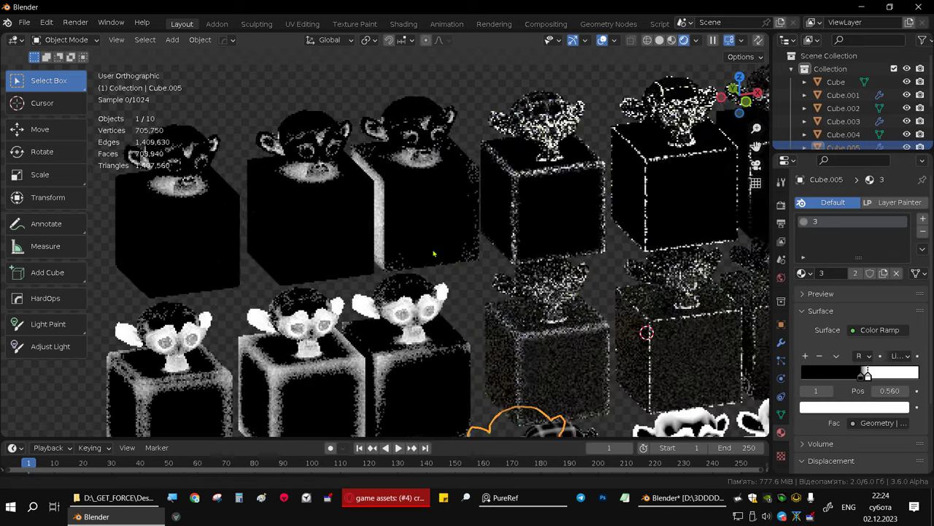
scroll(379, 193, "down", 2)
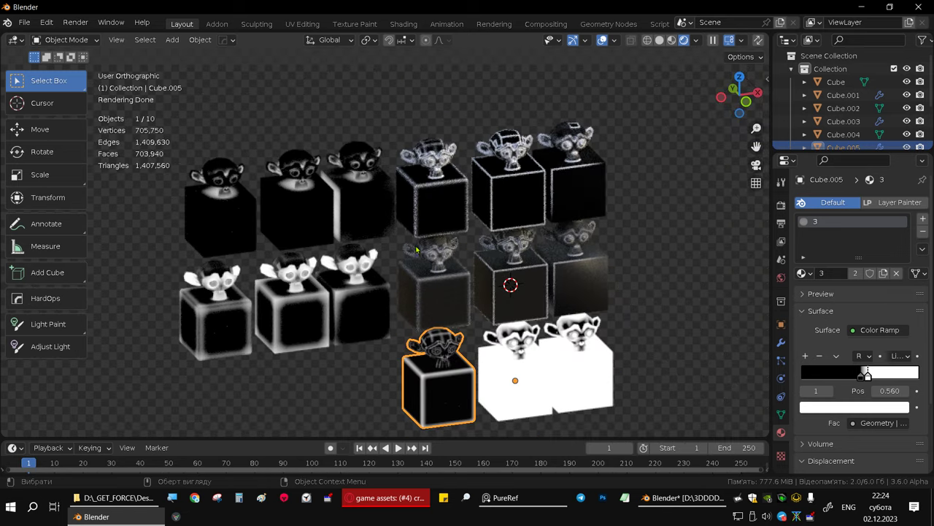
scroll(408, 248, "up", 2)
scroll(372, 239, "up", 2)
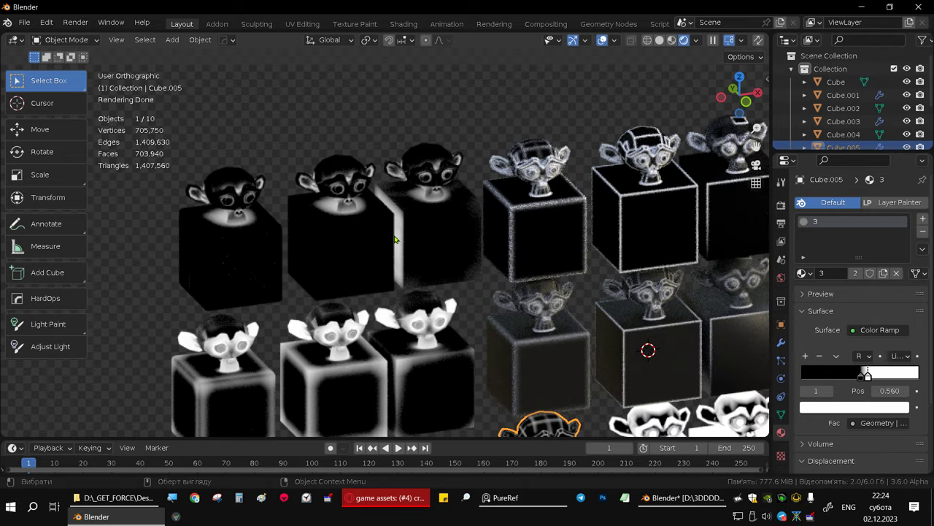
Step: Switch to front view, centre the grid and clear the selection
key("KP_1")
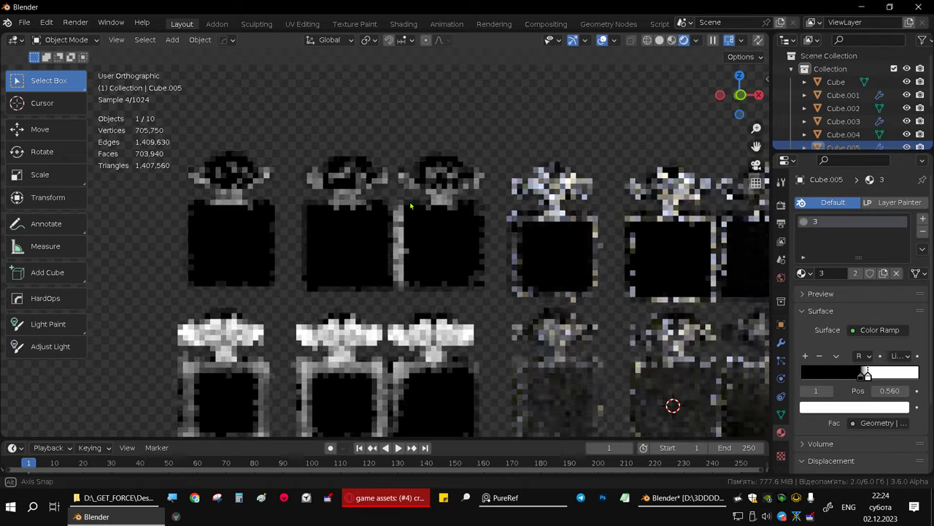
scroll(546, 271, "down", 2)
middle_click_drag(546, 271, 473, 176, "shift")
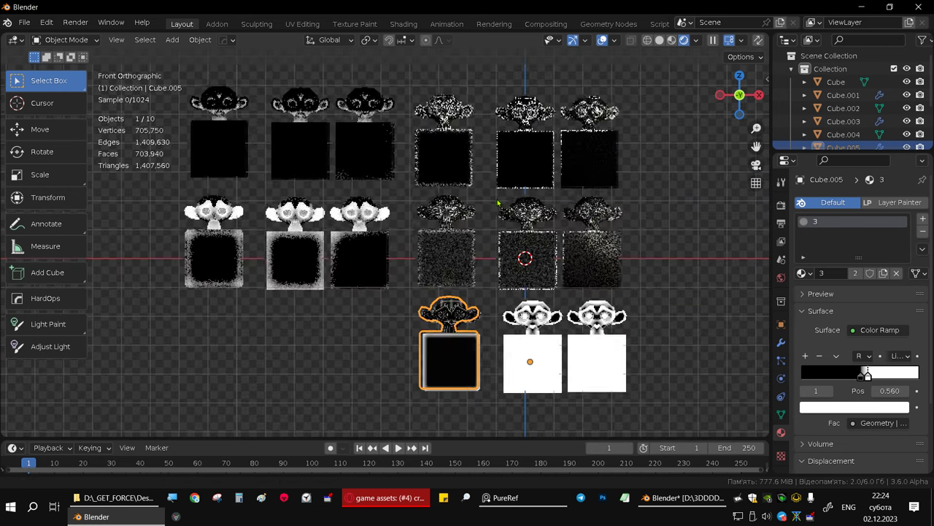
left_click(692, 269)
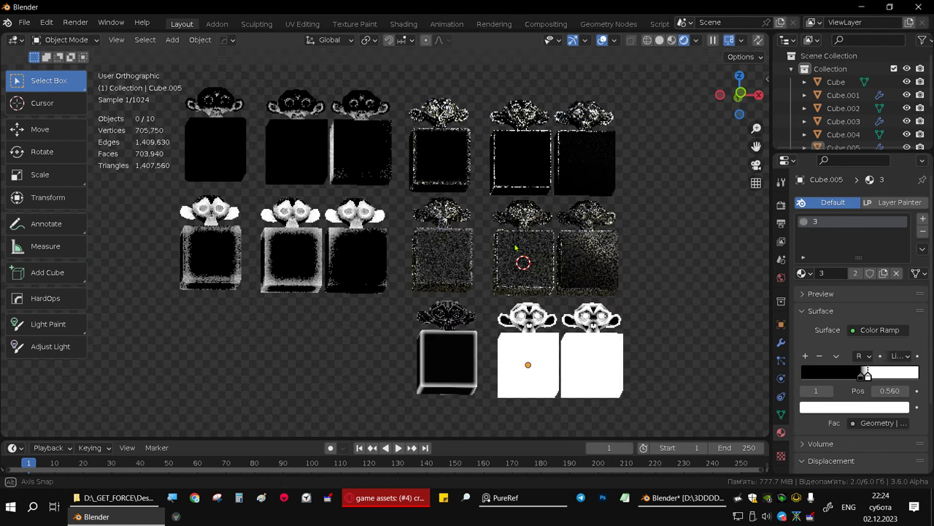
key("alt")
Step: Select Cube.001 together with the six left-side monkey cubes
left_click(472, 251)
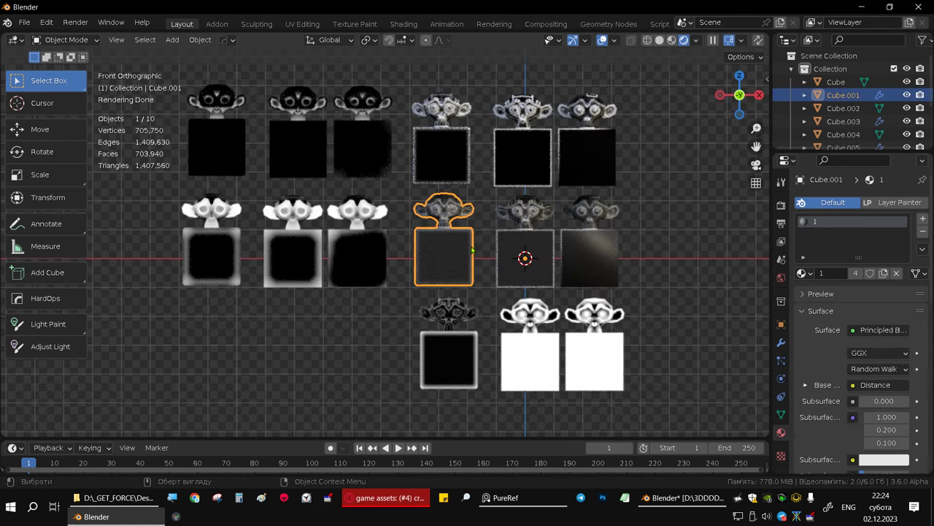
left_click_drag(200, 105, 372, 323, "shift")
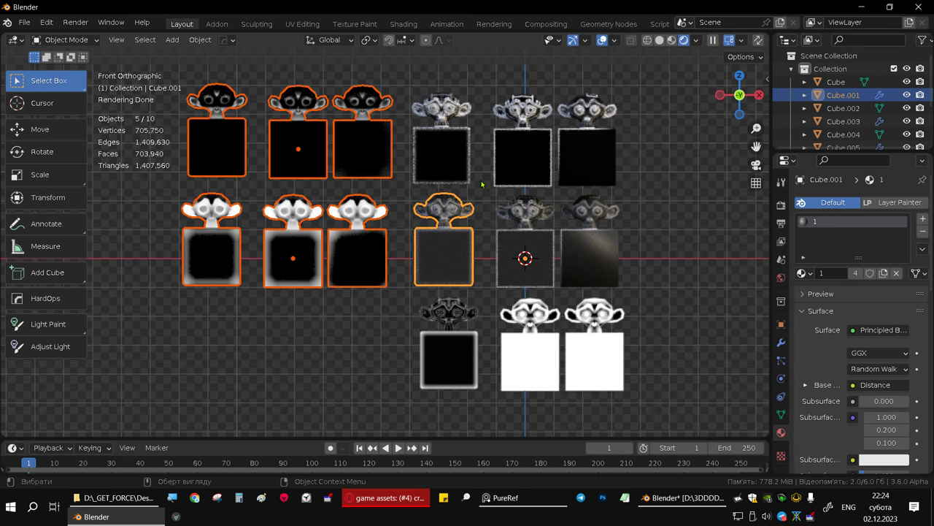
middle_click_drag(482, 184, 510, 244)
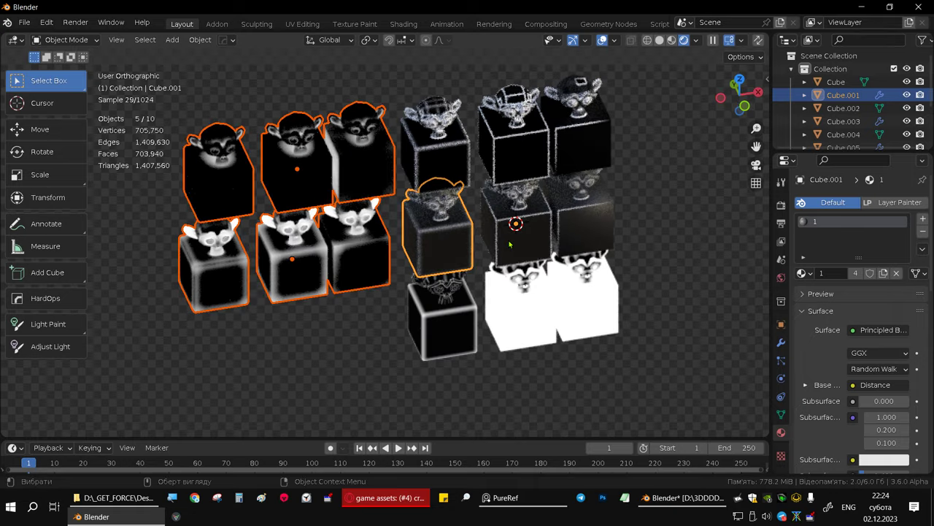
middle_click_drag(522, 237, 465, 226)
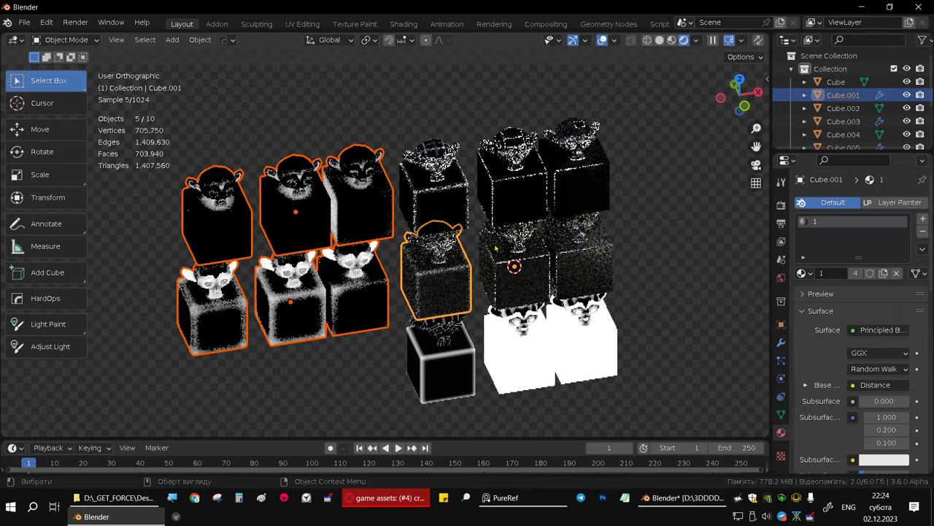
Step: Check the selected cubes in the Shading workspace, then return to Layout front view
left_click(403, 23)
scroll(245, 186, "down", 4)
middle_click_drag(249, 183, 340, 176)
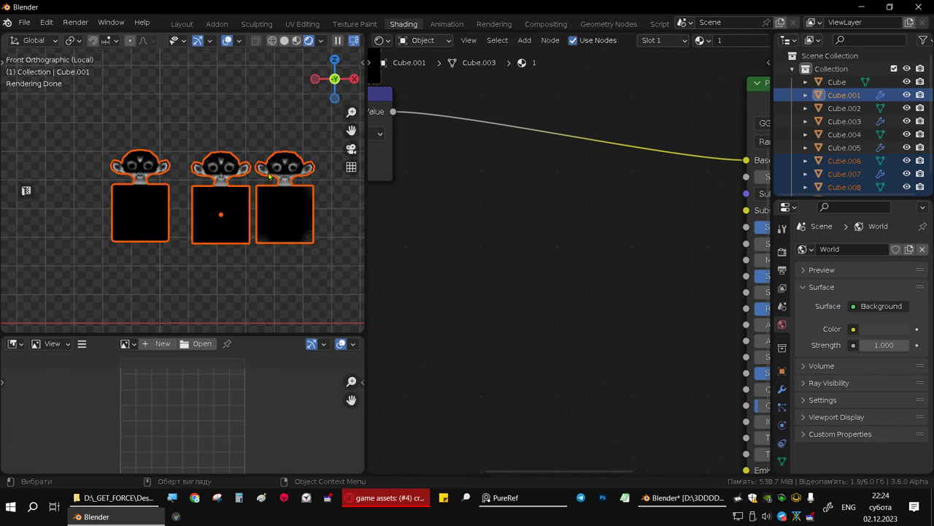
scroll(269, 176, "up", 2)
scroll(284, 106, "down", 4)
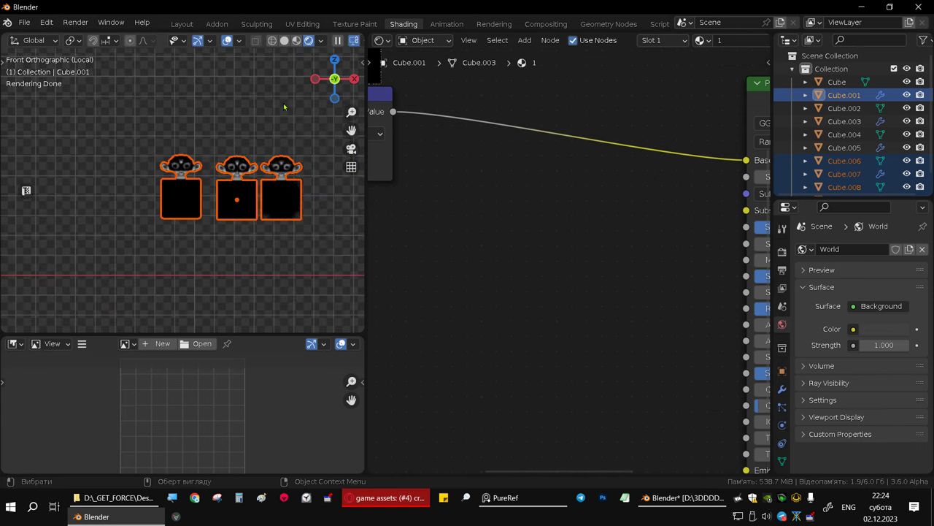
left_click(182, 24)
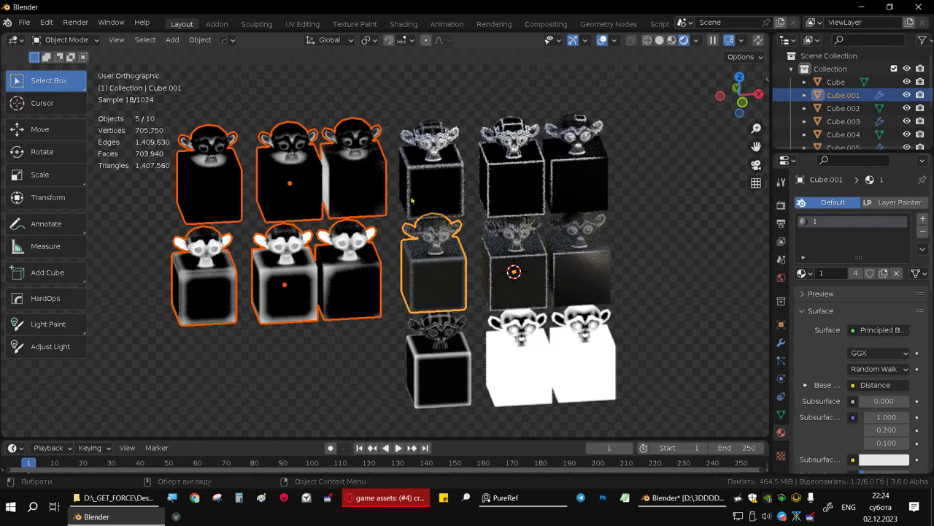
key("KP_1")
Step: Delete the bottom-row and top-row monkey cubes
mouse_move(663, 355)
left_mouse_down()
mouse_move(651, 388)
mouse_move(485, 219)
left_mouse_up()
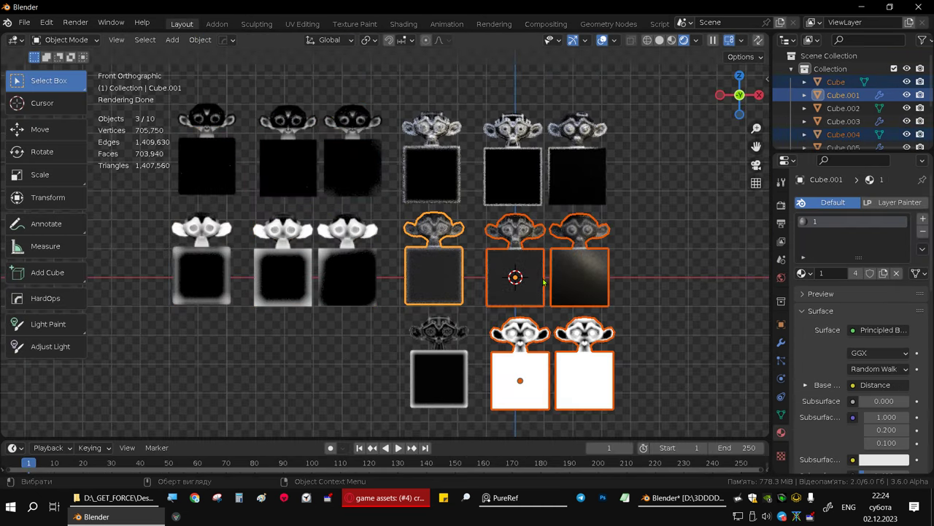
left_click_drag(617, 383, 411, 353)
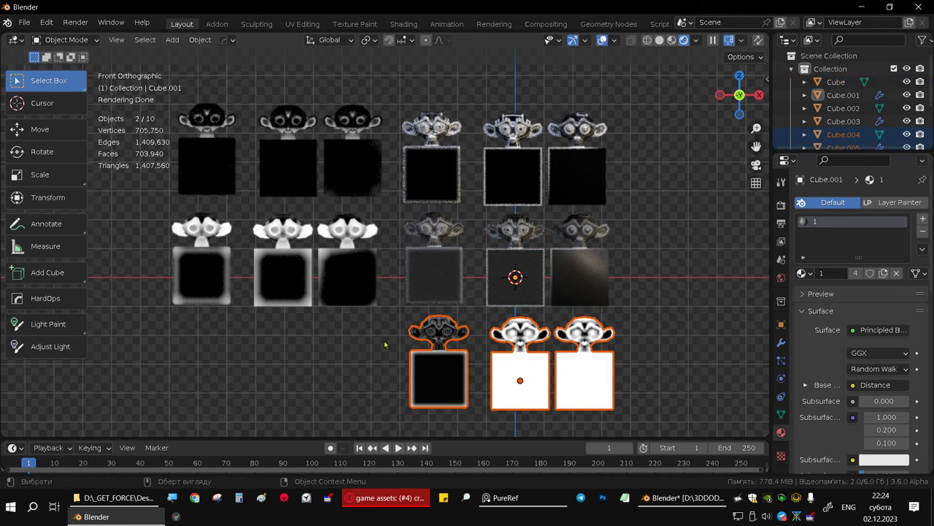
key("Delete")
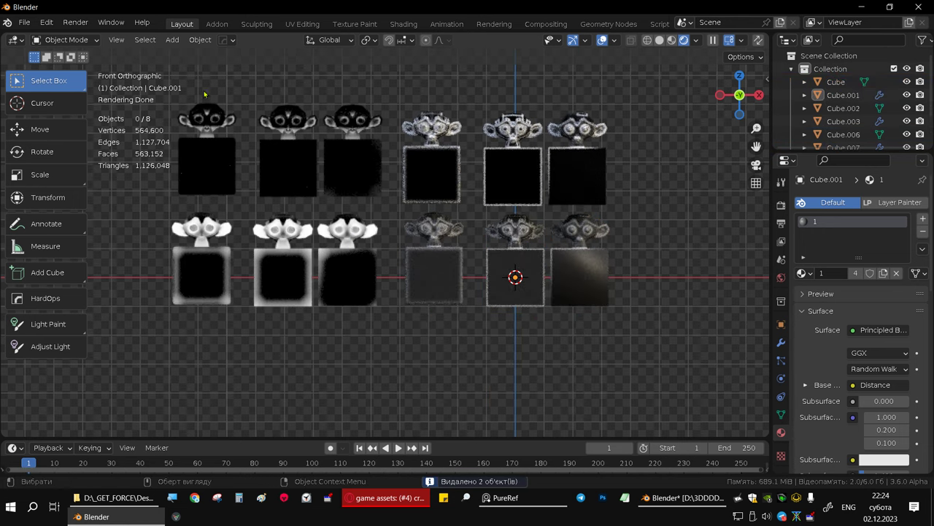
mouse_move(192, 88)
left_mouse_down()
mouse_move(670, 175)
mouse_move(648, 179)
left_mouse_up()
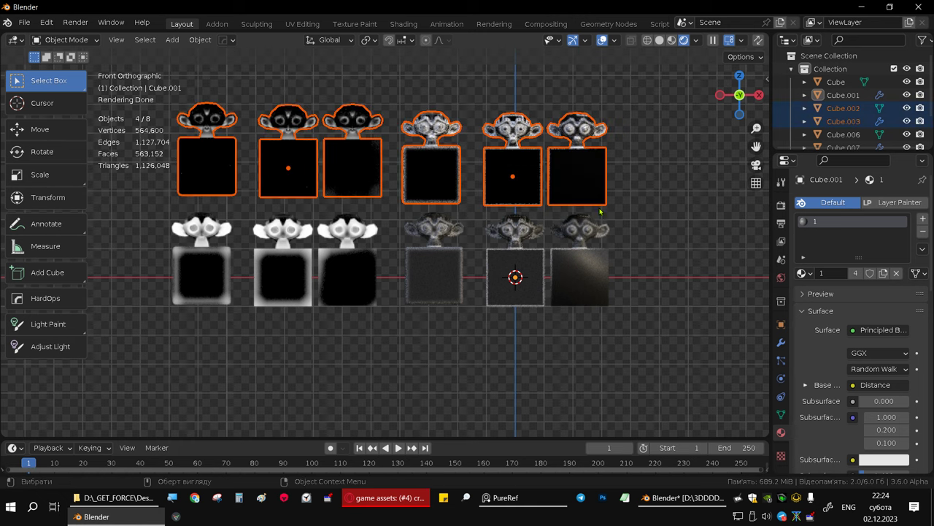
key("Delete")
Step: Delete the right-hand monkey-topped boxes
left_click_drag(157, 246, 371, 315)
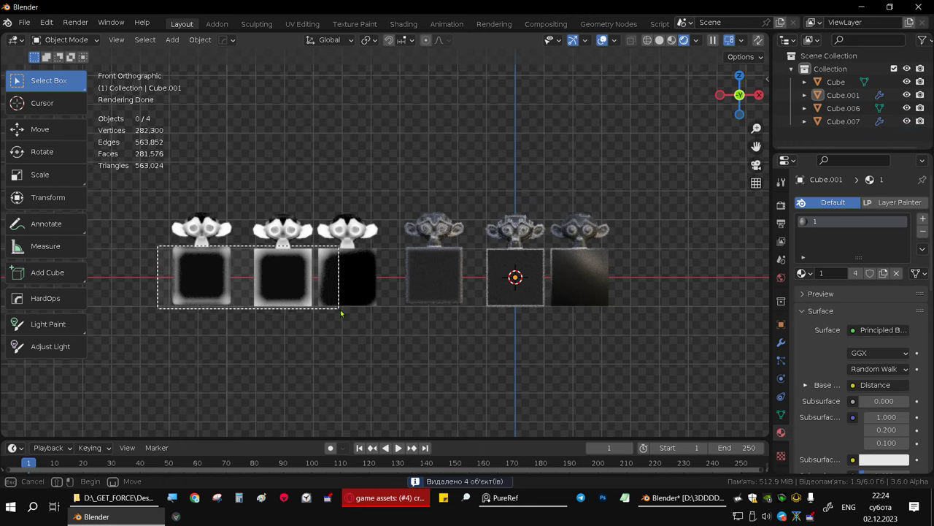
left_click_drag(157, 246, 371, 316)
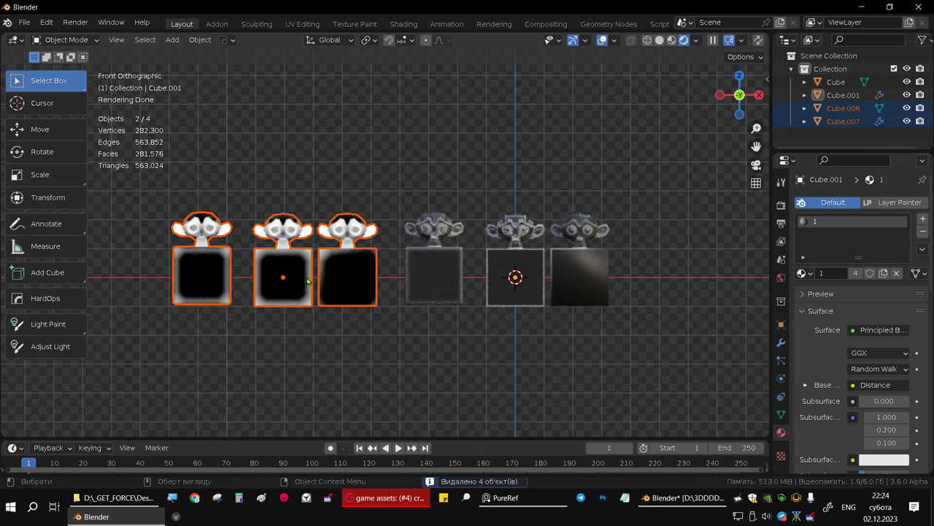
left_click(523, 272)
key("Delete")
left_click(439, 268)
key("Delete")
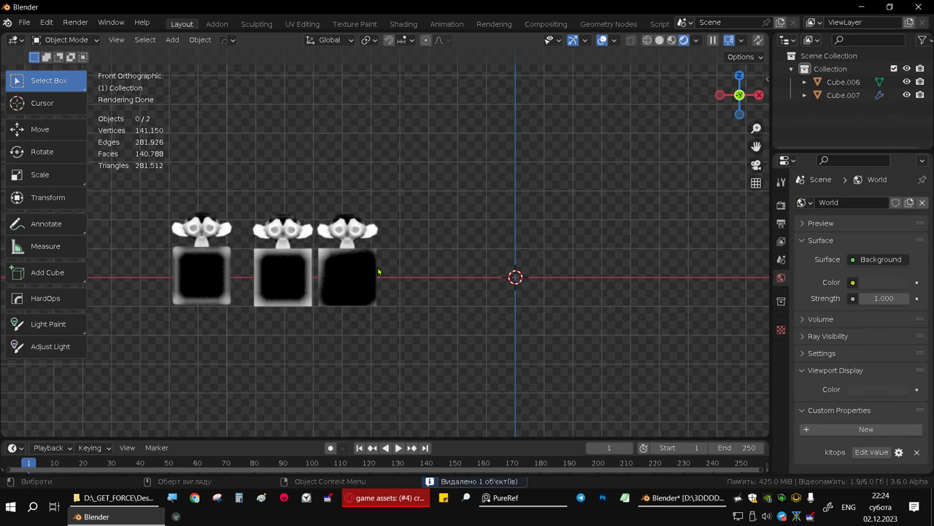
left_click(345, 274)
Step: Delete Cube.007 and select Cube.006, the remaining object
left_click(228, 268)
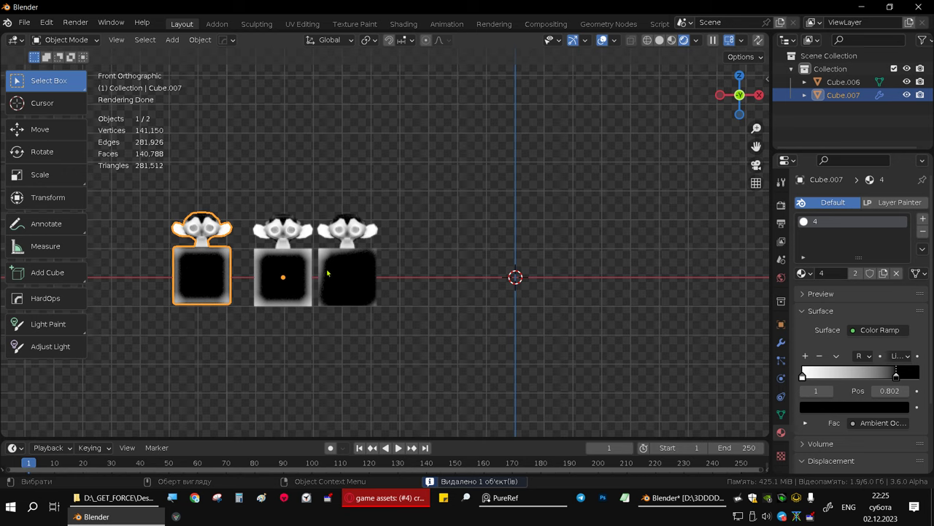
key("Delete")
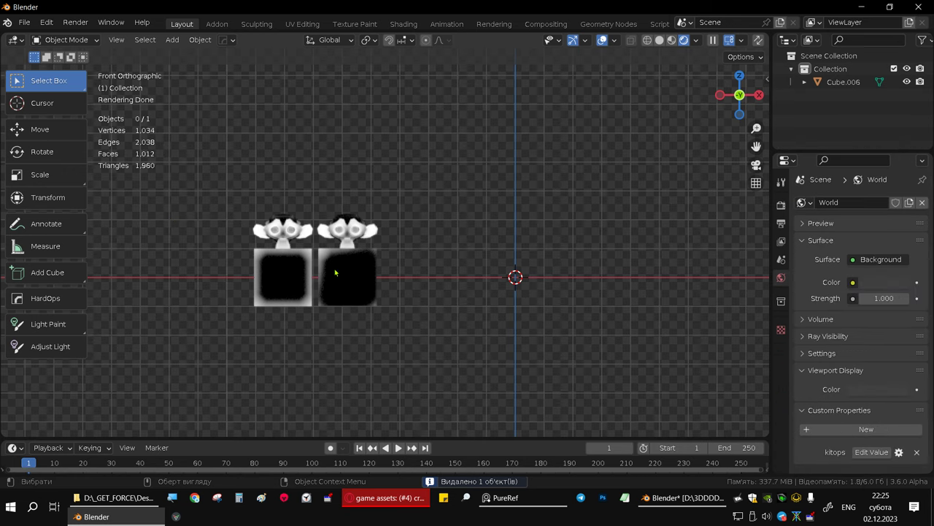
left_click(338, 274)
Step: In Edit Mode with X-ray, select the right-hand box and all its linked monkey geometry
key("Tab")
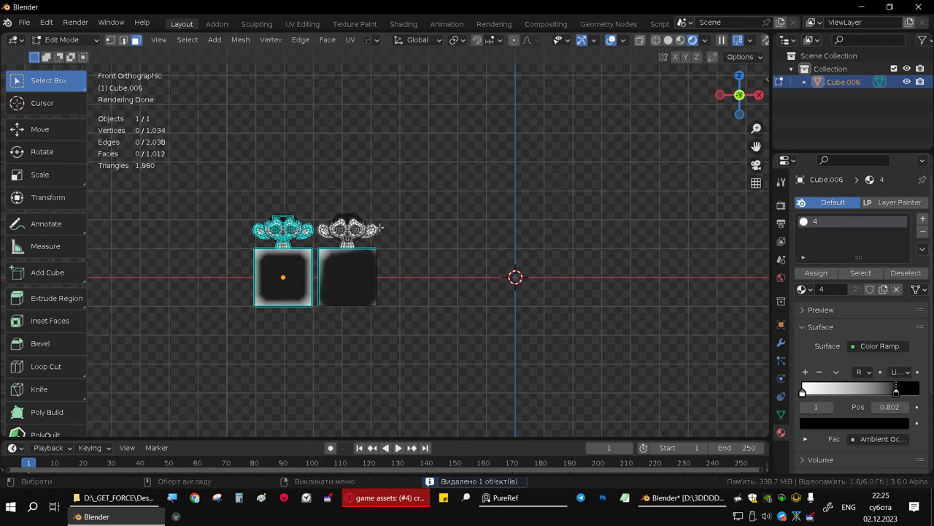
key("shift+z")
left_click_drag(343, 194, 459, 352)
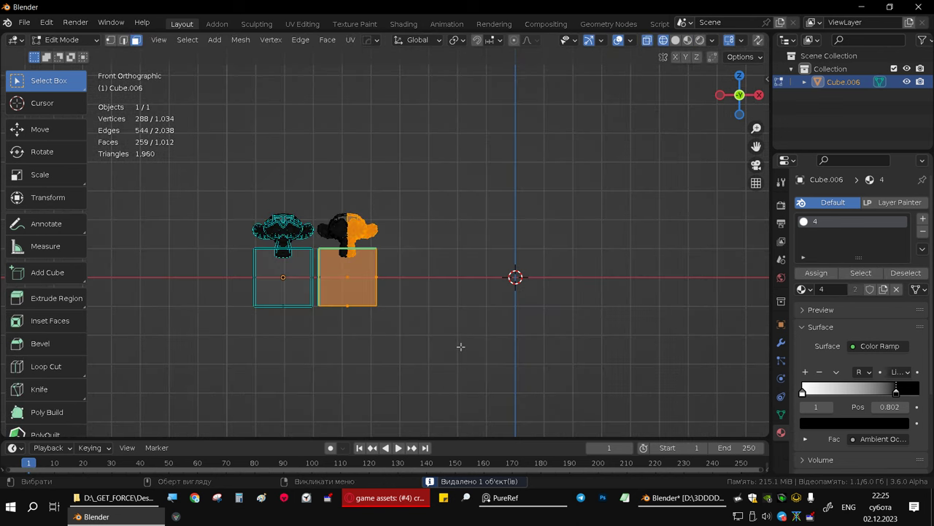
key("ctrl+l")
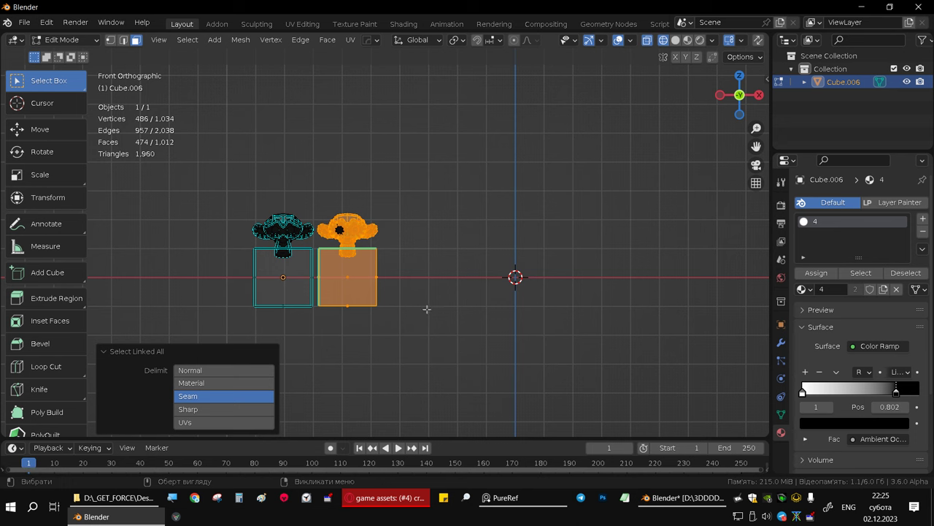
scroll(350, 229, "up", 5)
scroll(584, 246, "up", 2)
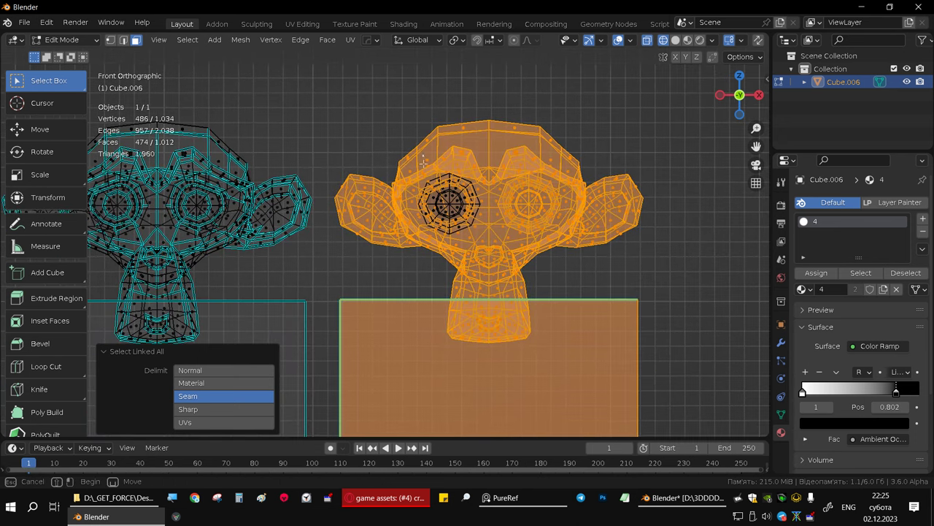
middle_click_drag(423, 161, 510, 295)
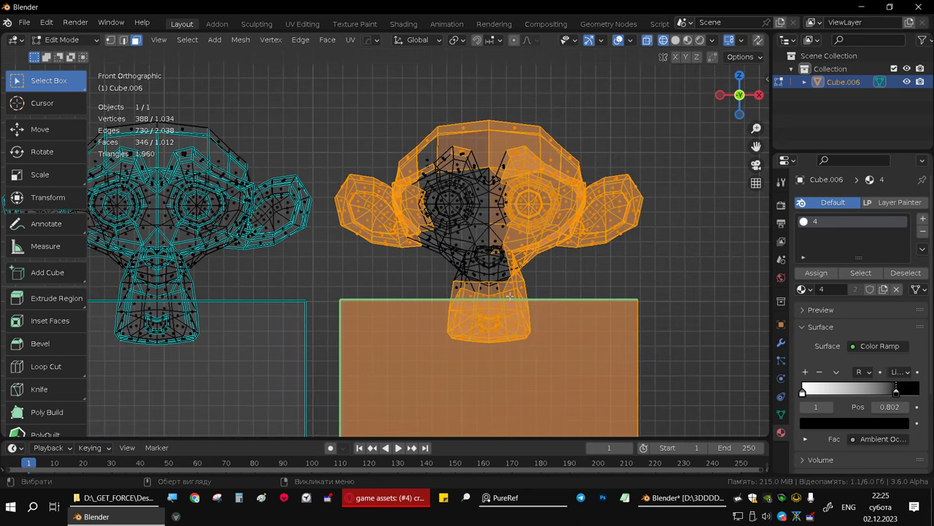
key("ctrl+l")
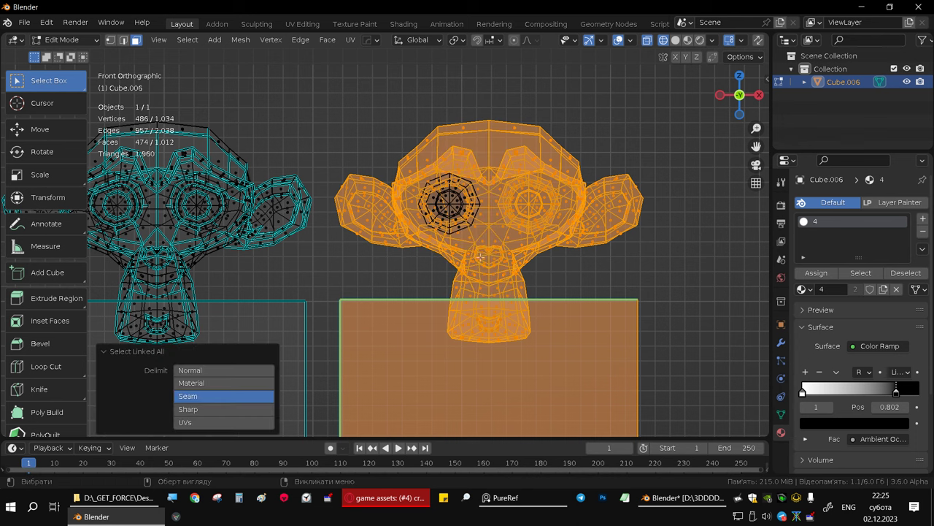
left_click_drag(433, 141, 609, 299, "shift")
key("ctrl+l")
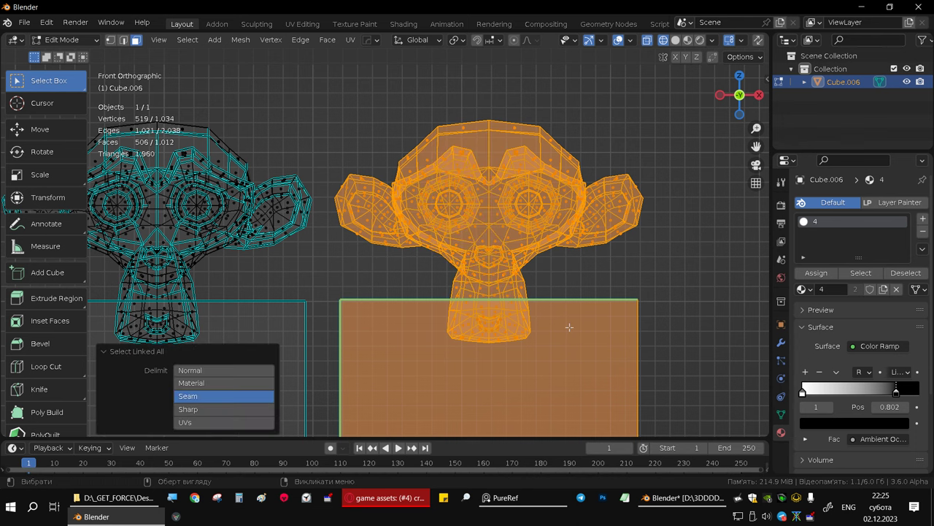
Step: Delete the selected box and monkey, return to solid Object Mode and open UV Editing
key("x")
left_click(571, 327)
scroll(341, 256, "down", 8)
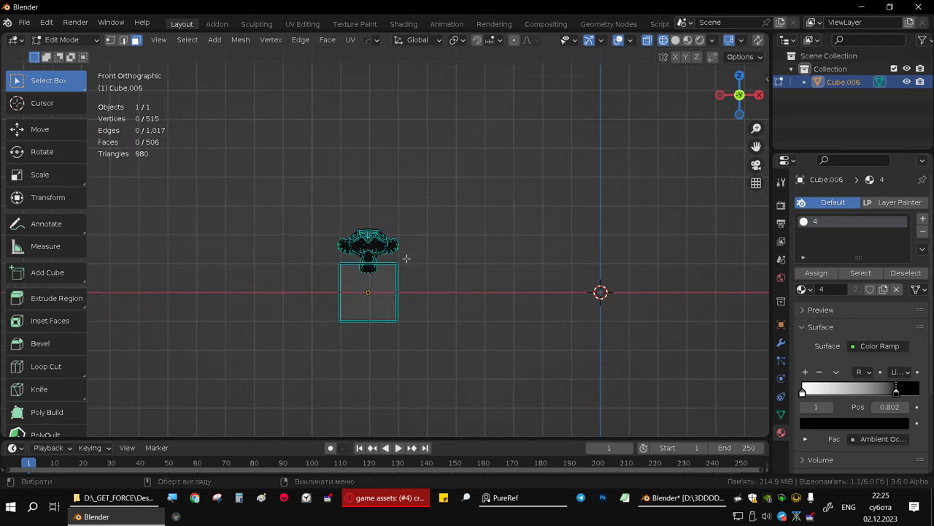
key("Tab")
key("shift+z")
scroll(370, 266, "up", 3)
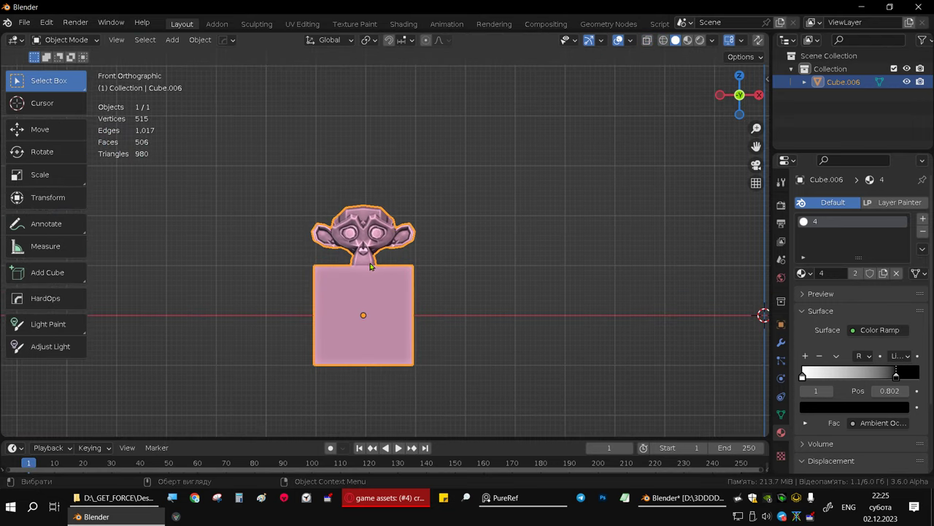
left_click(302, 24)
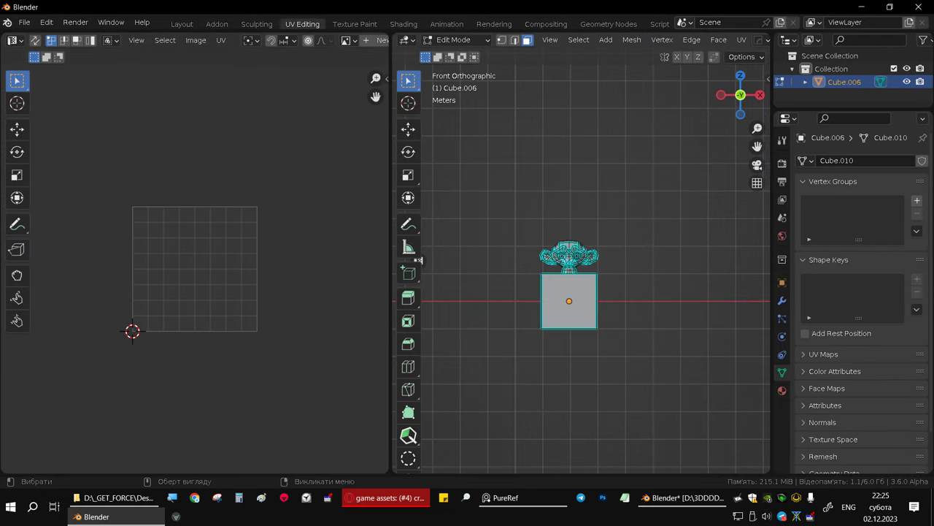
Step: Select the whole cube-and-monkey mesh in the 3D view to display its UVs
key("a")
key("a")
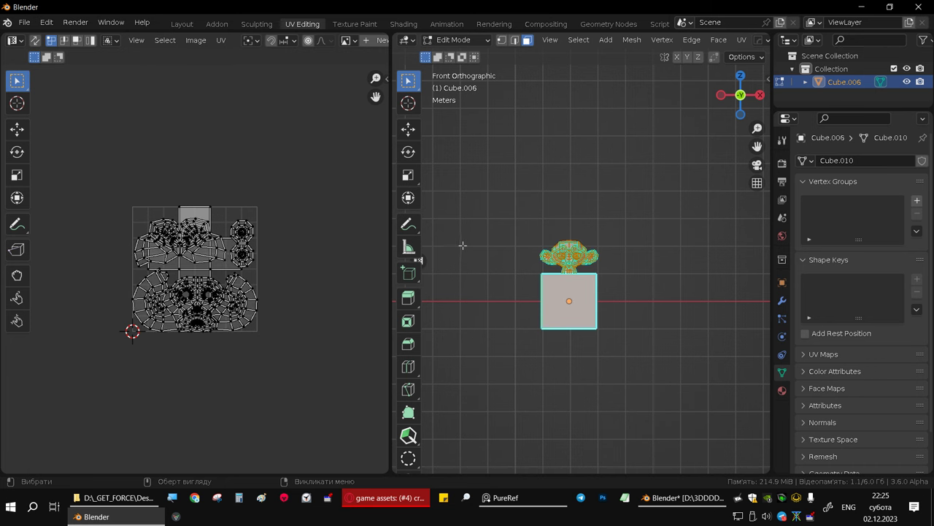
scroll(239, 267, "up", 2)
scroll(238, 267, "up", 2)
scroll(239, 267, "down", 2)
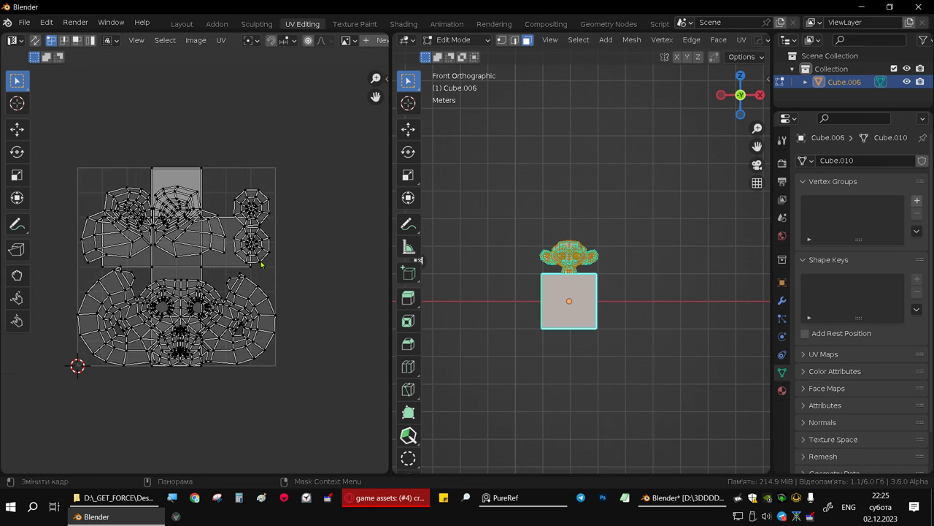
mouse_move(577, 295)
middle_mouse_down()
mouse_move(588, 300)
mouse_move(570, 295)
middle_mouse_up()
scroll(579, 301, "down", 3)
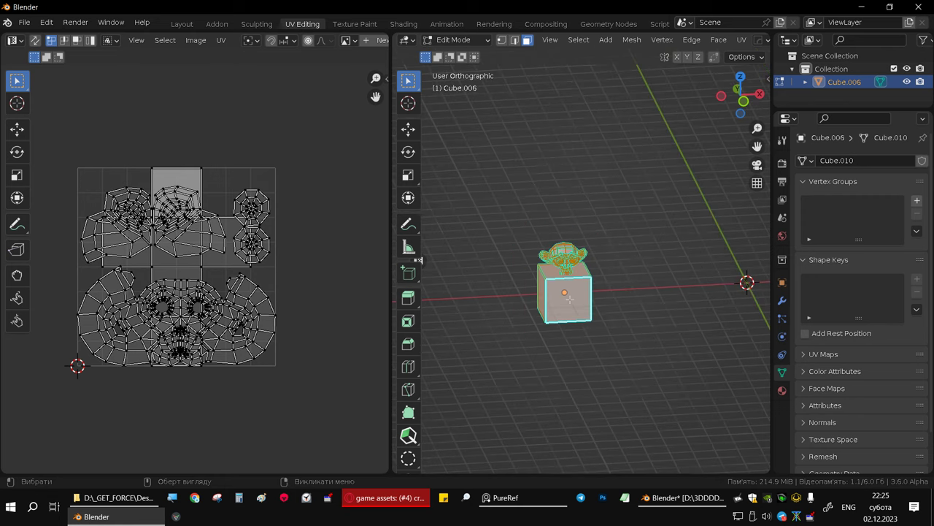
scroll(570, 291, "up", 4)
scroll(568, 193, "up", 1)
scroll(568, 192, "up", 1)
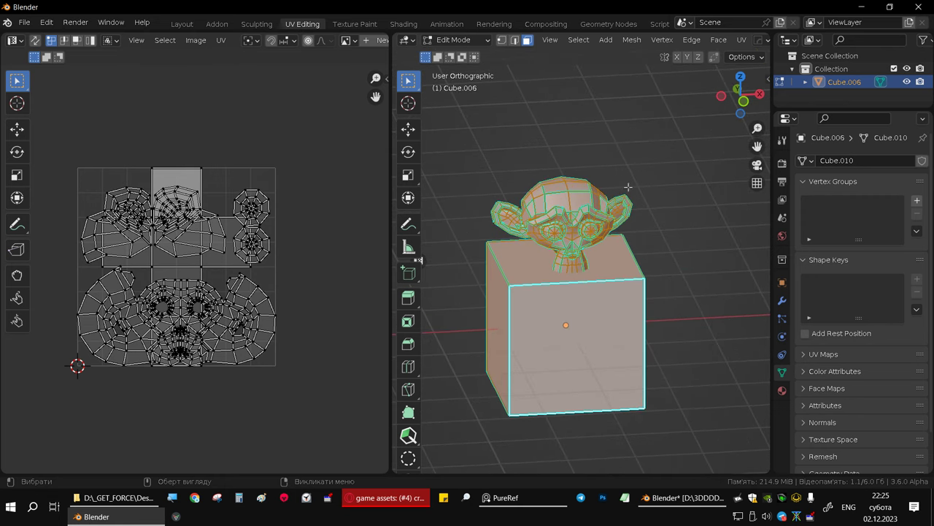
Step: Select all UV islands and pack them with UVPackmaster3
key("a")
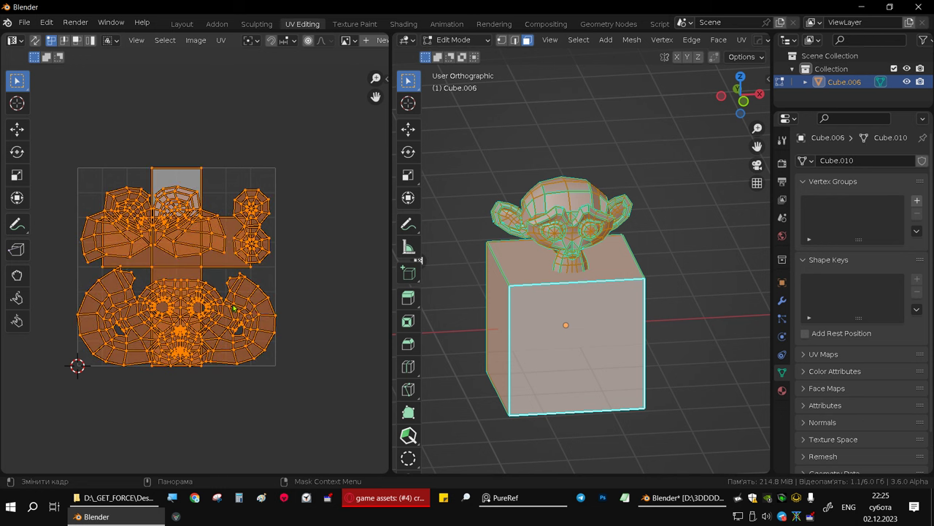
key("n")
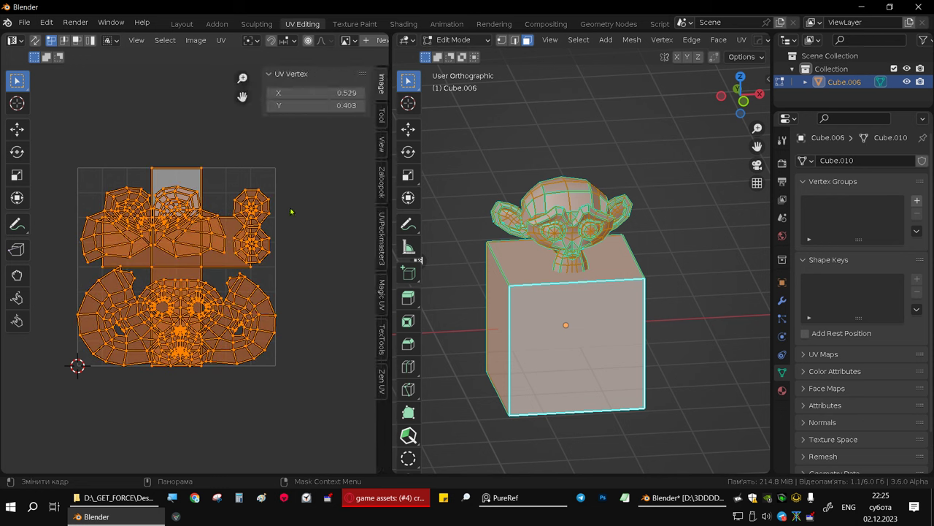
left_click(381, 241)
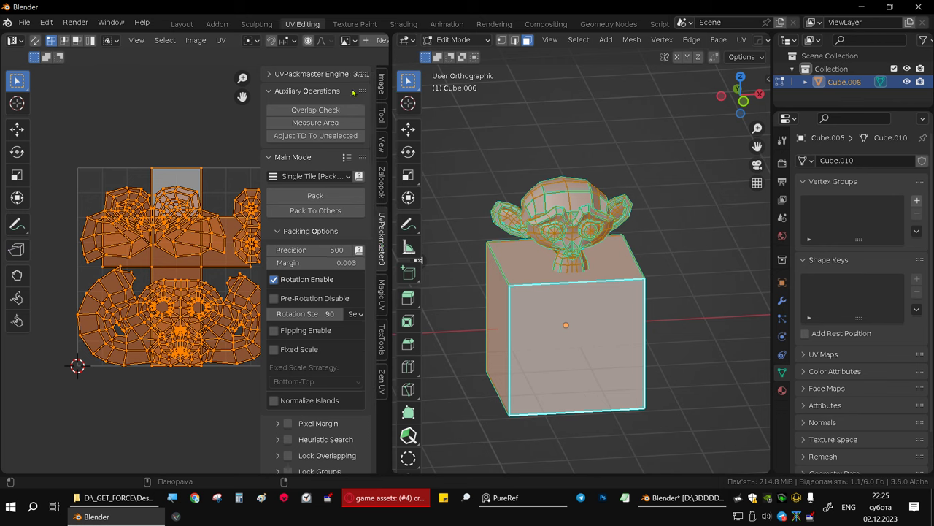
left_click(319, 202)
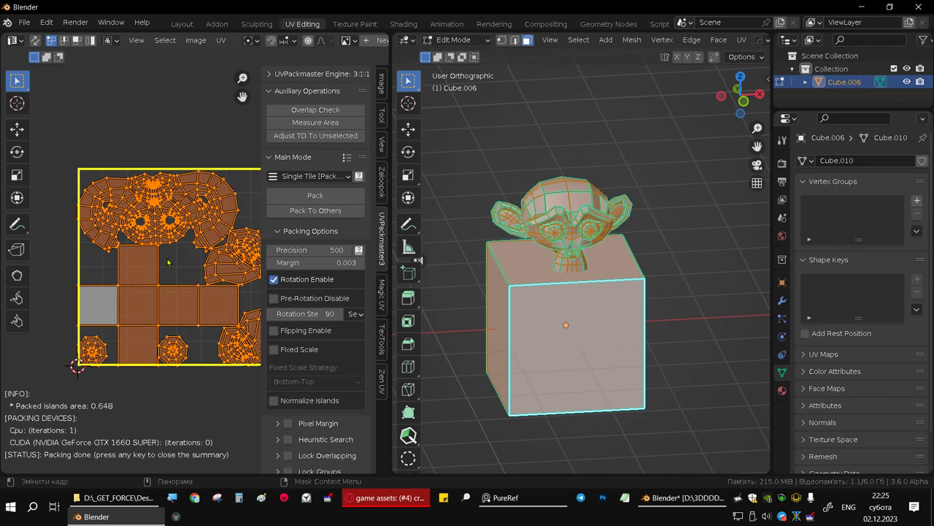
left_click(221, 40)
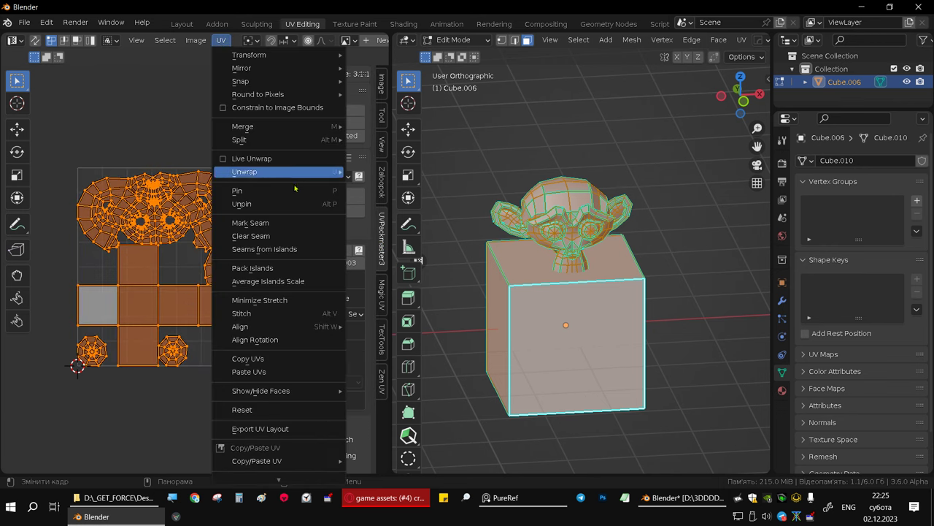
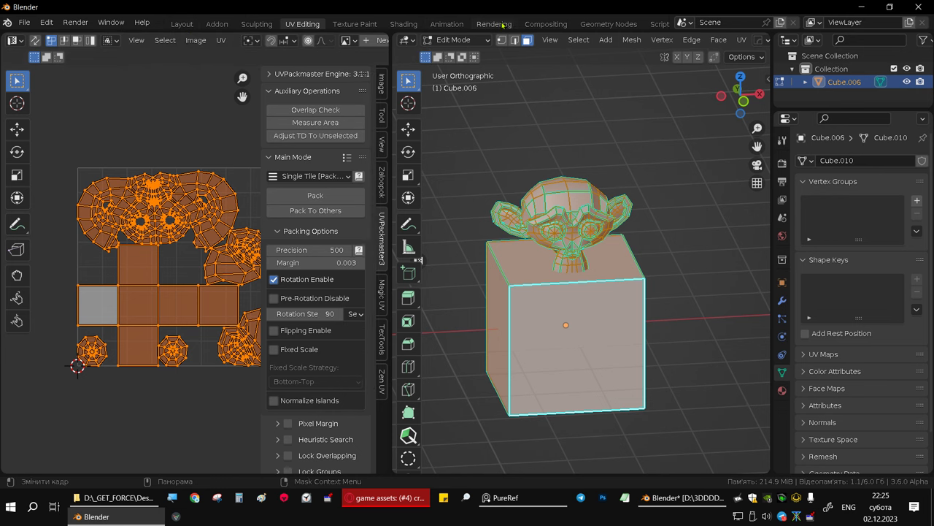
Step: In the Shading workspace, exit local view and frame the whole monkey-on-cube model
left_click(400, 28)
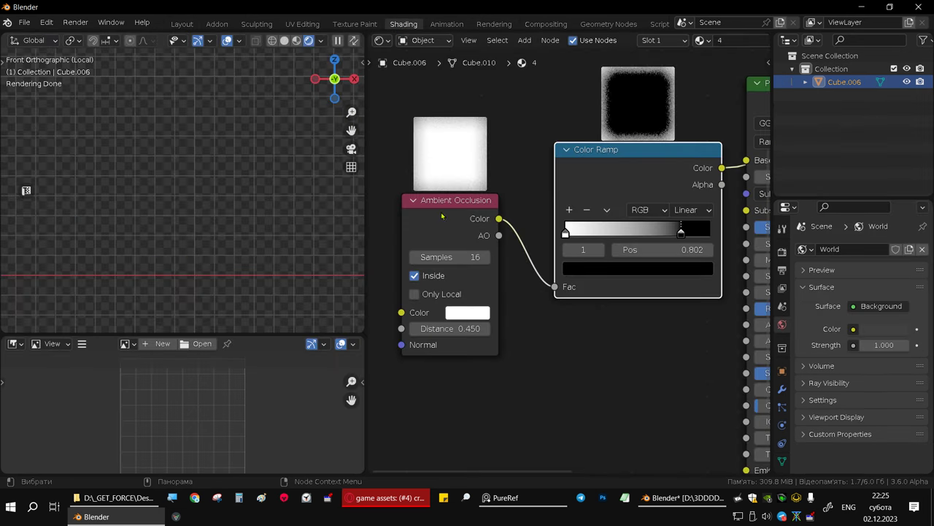
key("KP_Divide")
middle_click_drag(206, 195, 204, 197)
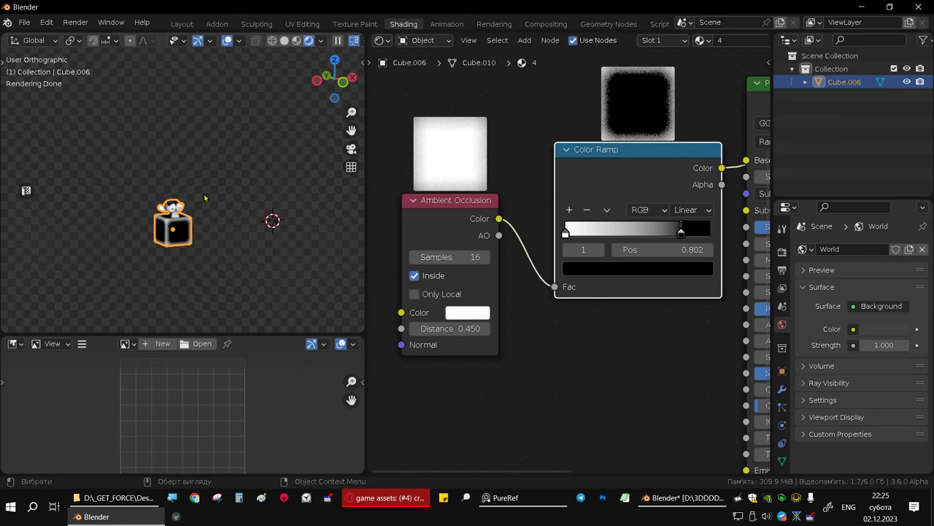
scroll(175, 234, "up", 2)
scroll(175, 234, "up", 2)
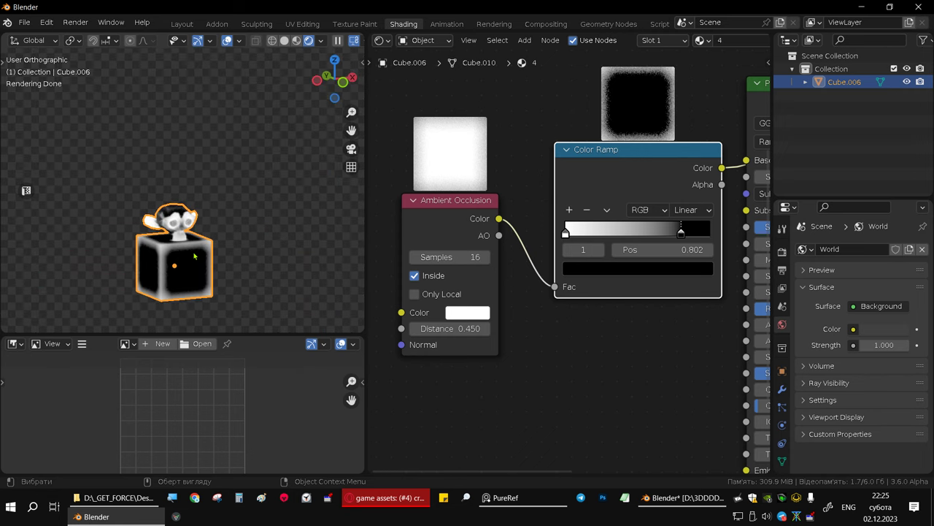
mouse_move(176, 252)
middle_mouse_down("shift")
mouse_move(231, 224)
mouse_move(219, 219)
middle_mouse_up("shift")
scroll(211, 213, "up", 5)
scroll(452, 335, "down", 2)
scroll(474, 335, "down", 1)
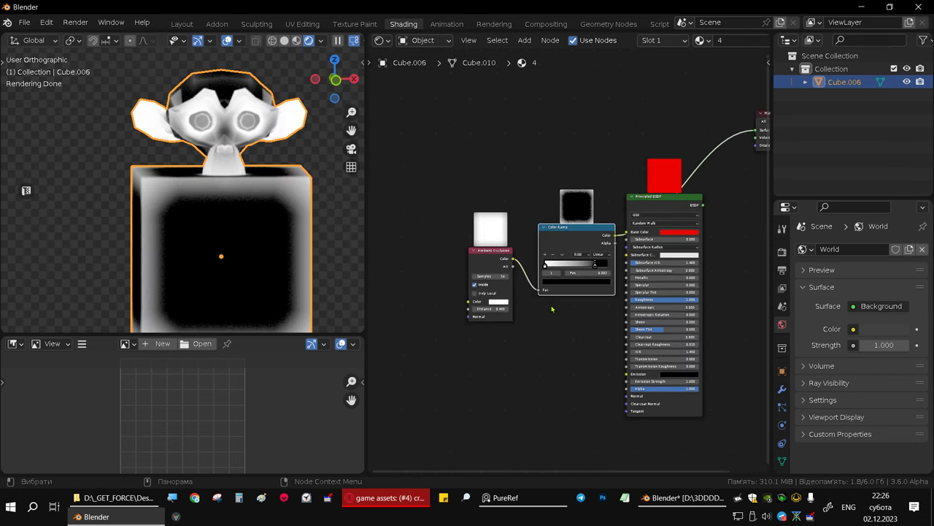
scroll(518, 336, "down", 1)
Step: Rearrange the Ambient Occlusion and Color Ramp nodes and reframe the node editor
middle_click_drag(518, 335, 606, 325)
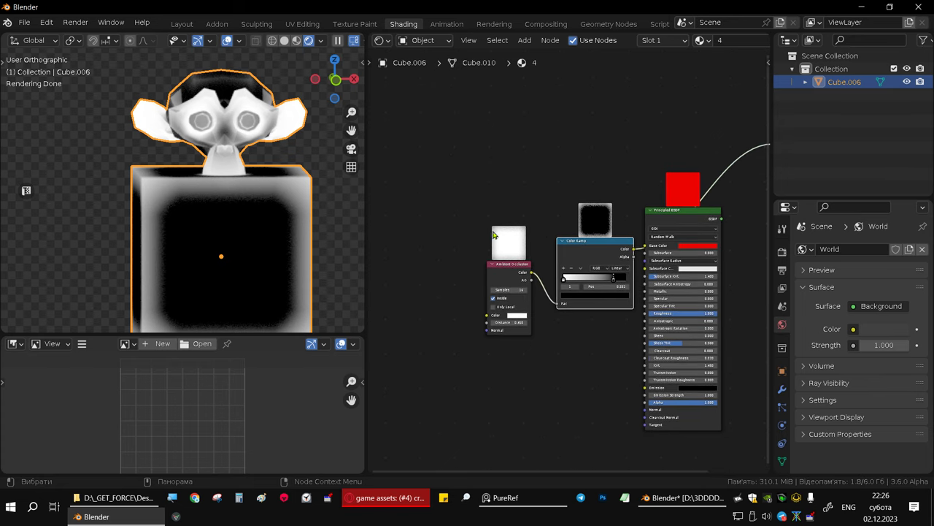
left_click_drag(504, 273, 506, 253)
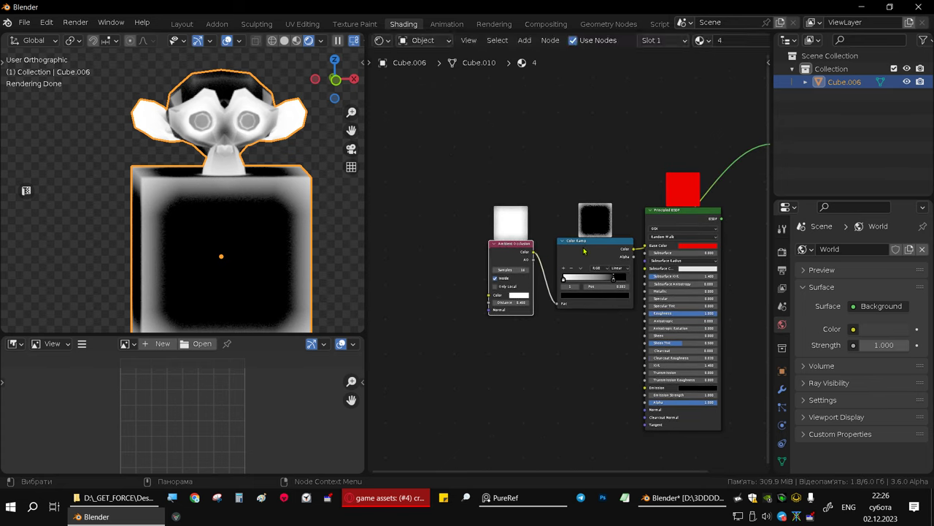
left_click_drag(584, 251, 573, 249)
scroll(613, 260, "up", 2)
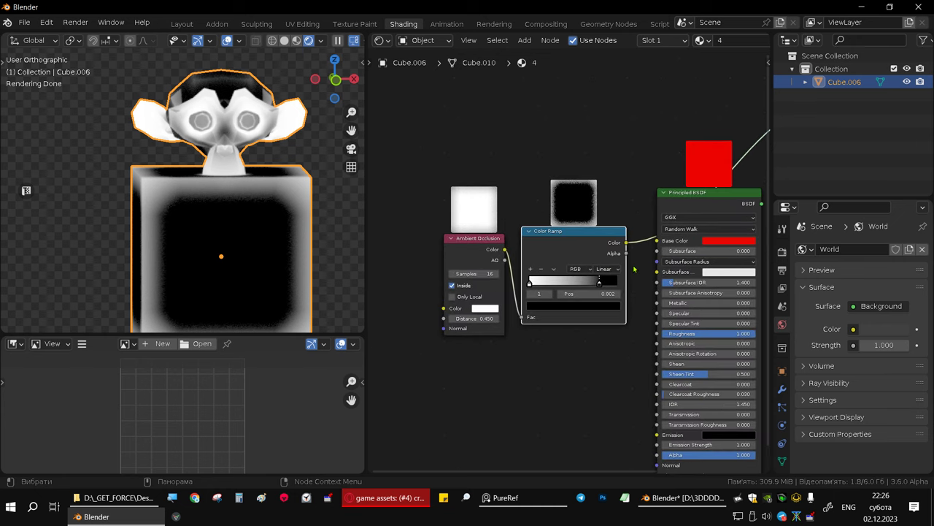
left_click(633, 250)
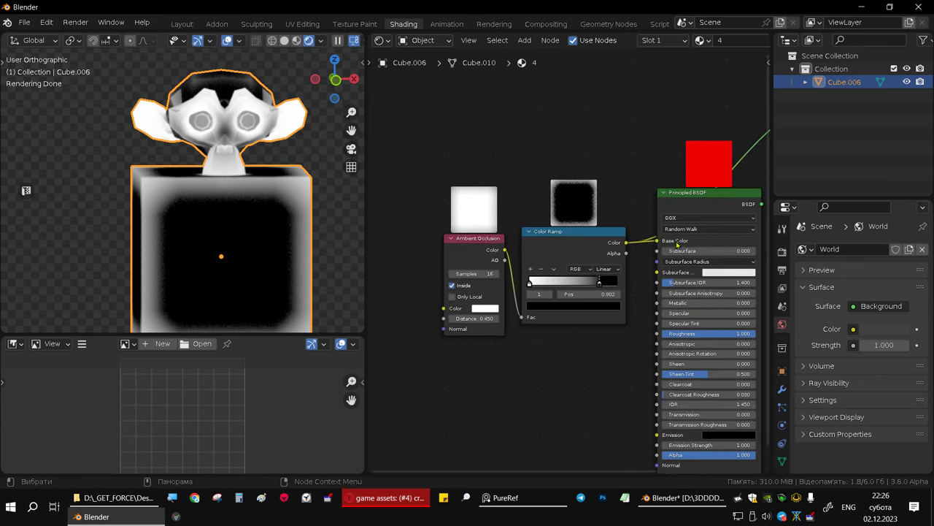
middle_click_drag(678, 244, 573, 245, "shift")
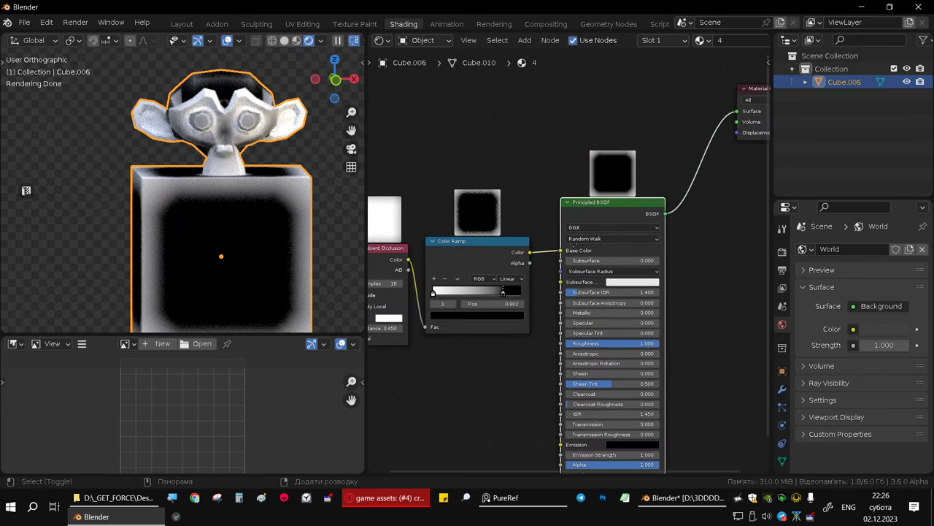
middle_click_drag(602, 209, 707, 177)
mouse_move(248, 192)
middle_mouse_down()
mouse_move(256, 193)
mouse_move(219, 197)
middle_mouse_up()
scroll(196, 192, "down", 4)
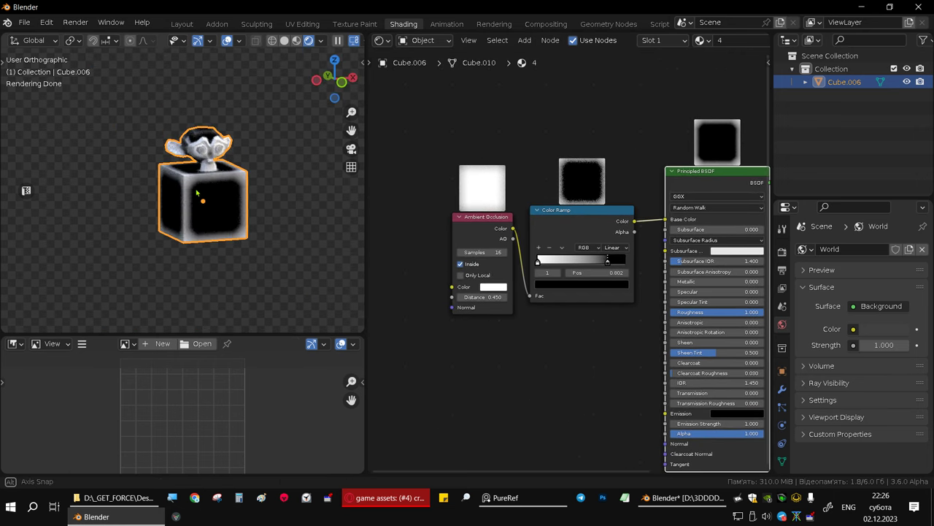
scroll(319, 235, "up", 2)
scroll(319, 235, "up", 2)
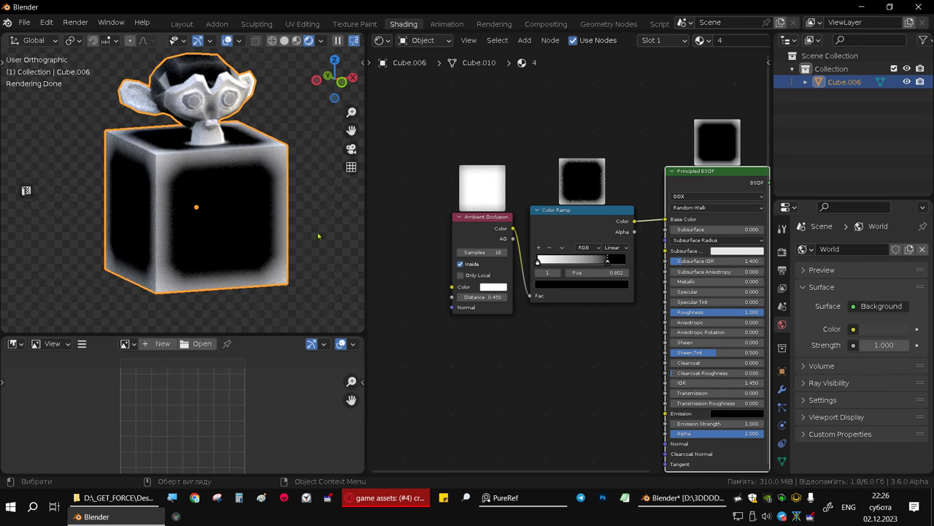
middle_click_drag(643, 292, 555, 240)
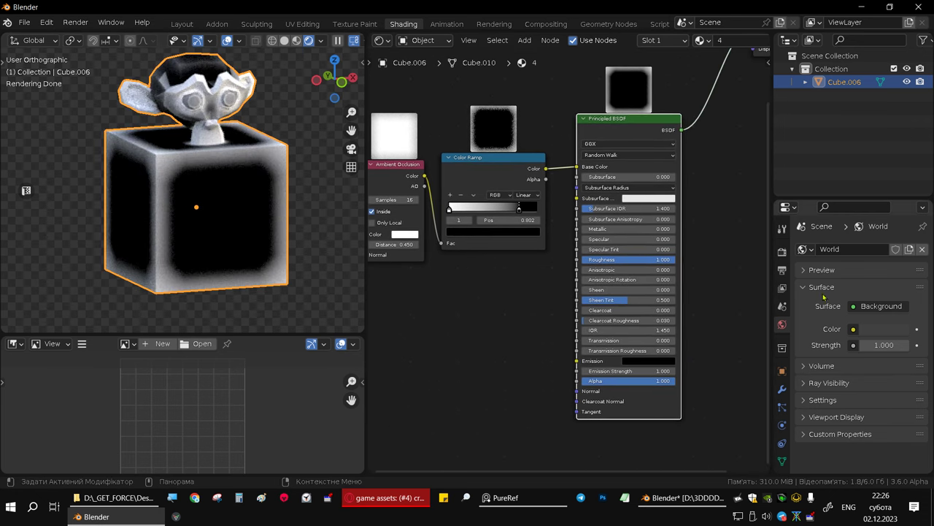
Step: In Render properties, set the Bake type to Diffuse with only the Color contribution enabled
left_click(783, 230)
left_click(783, 256)
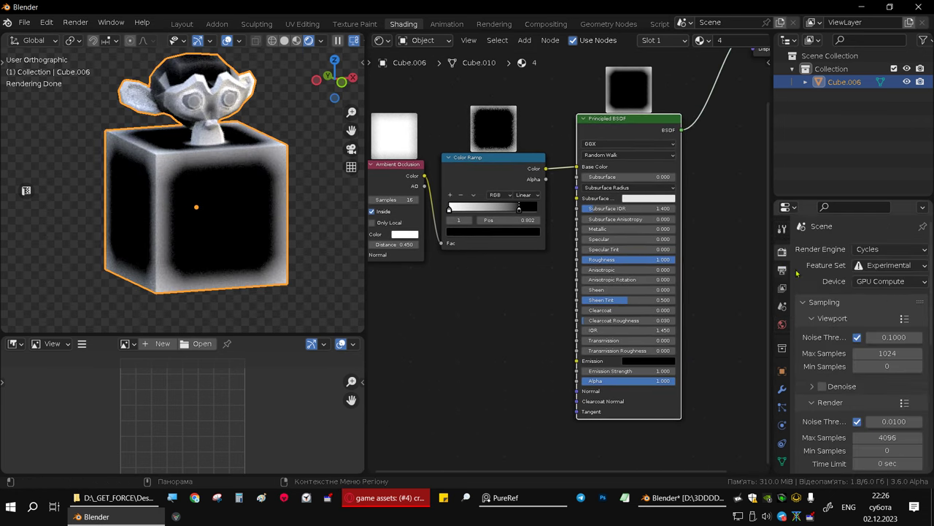
scroll(876, 343, "down", 3)
scroll(890, 358, "down", 3)
scroll(904, 367, "down", 3)
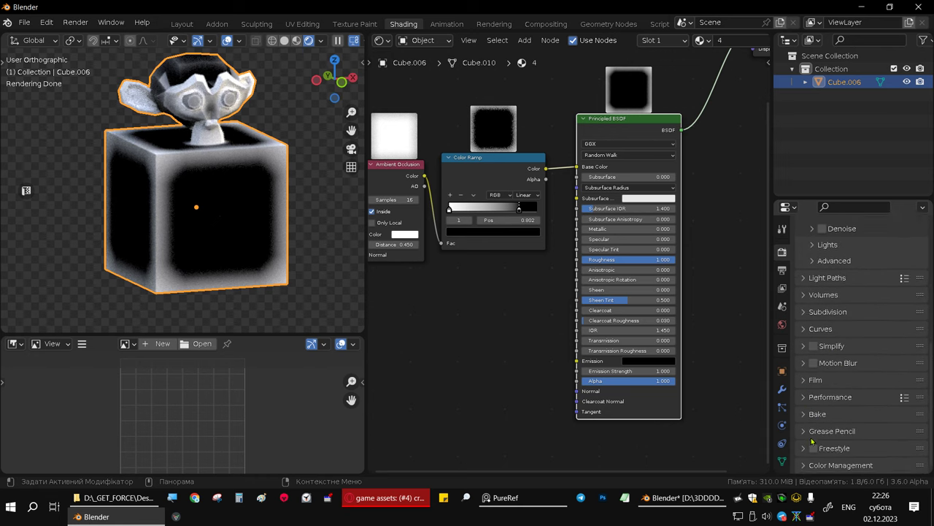
left_click(803, 414)
scroll(876, 365, "down", 3)
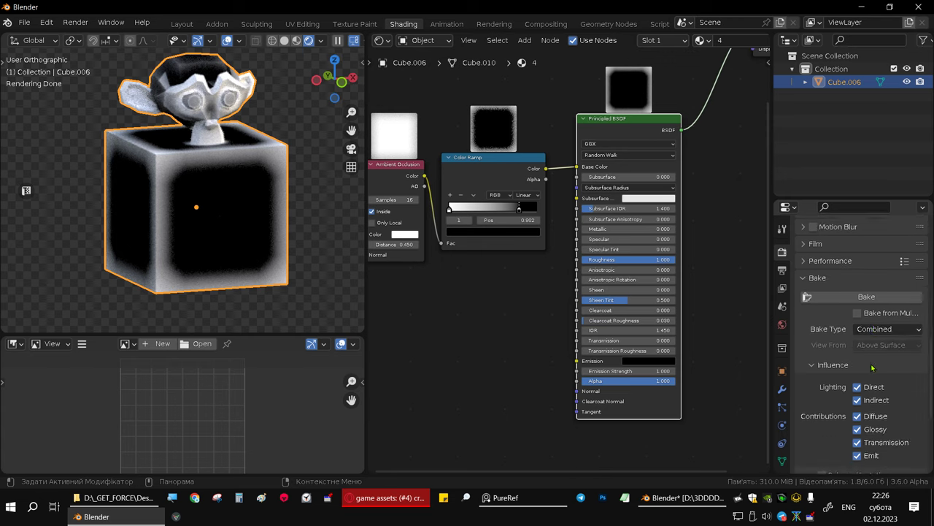
scroll(883, 368, "down", 3)
left_click(887, 251)
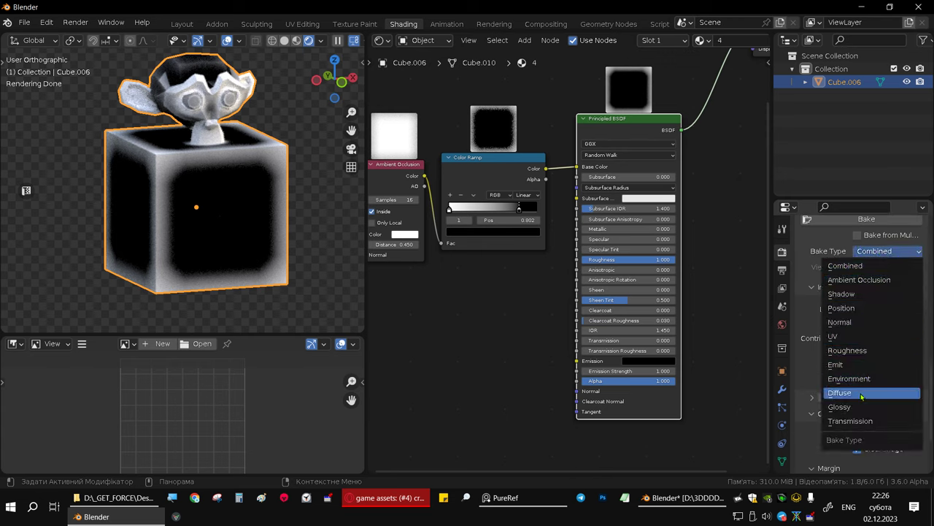
left_click(863, 393)
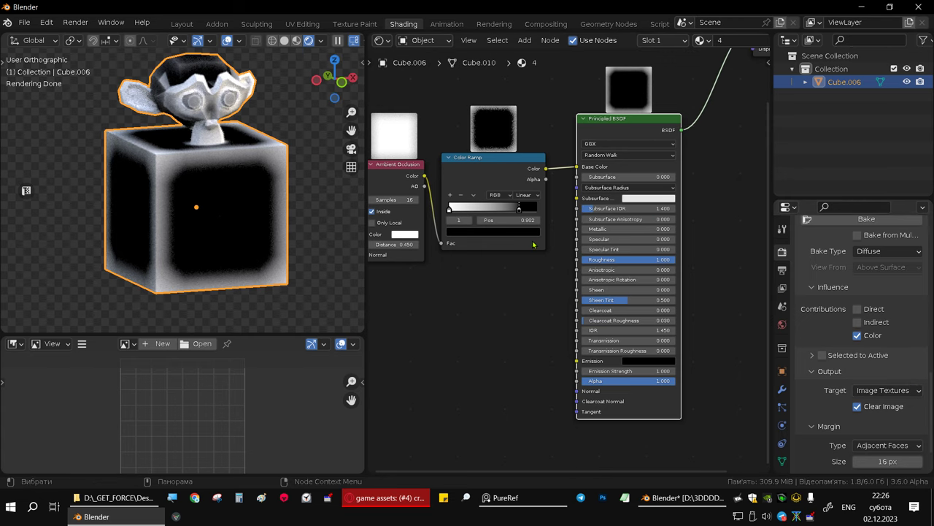
middle_click_drag(454, 313, 493, 301)
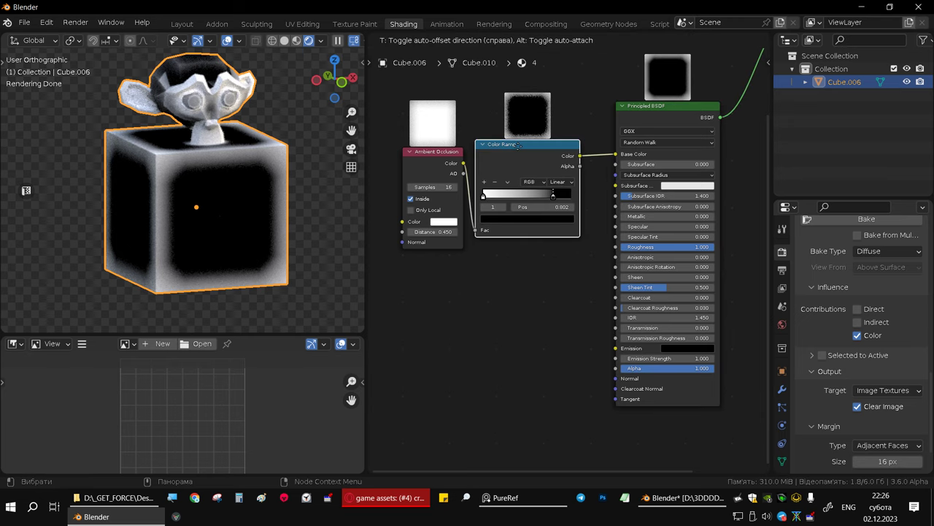
Step: Add an Image Texture node holding a new blank 512 × 512 image named Untitled
left_click_drag(571, 148, 578, 150)
key("shift+a")
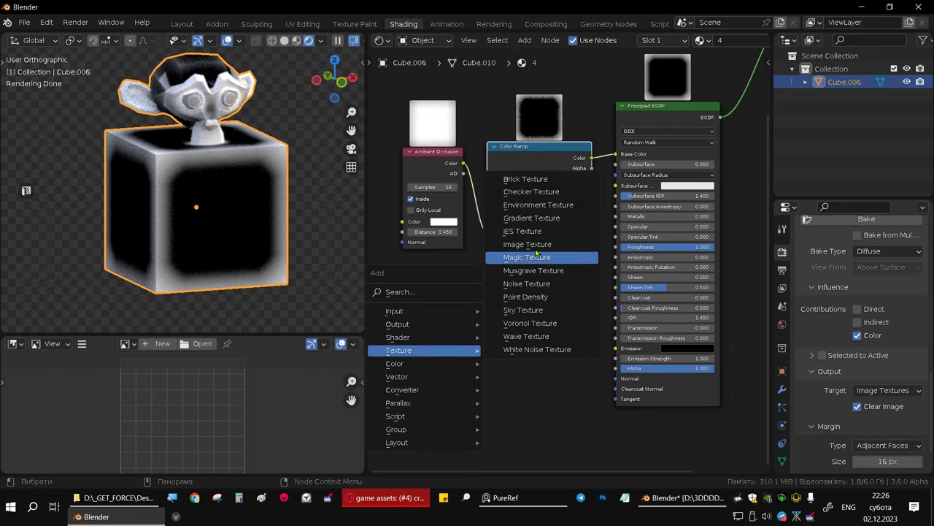
mouse_move(399, 350)
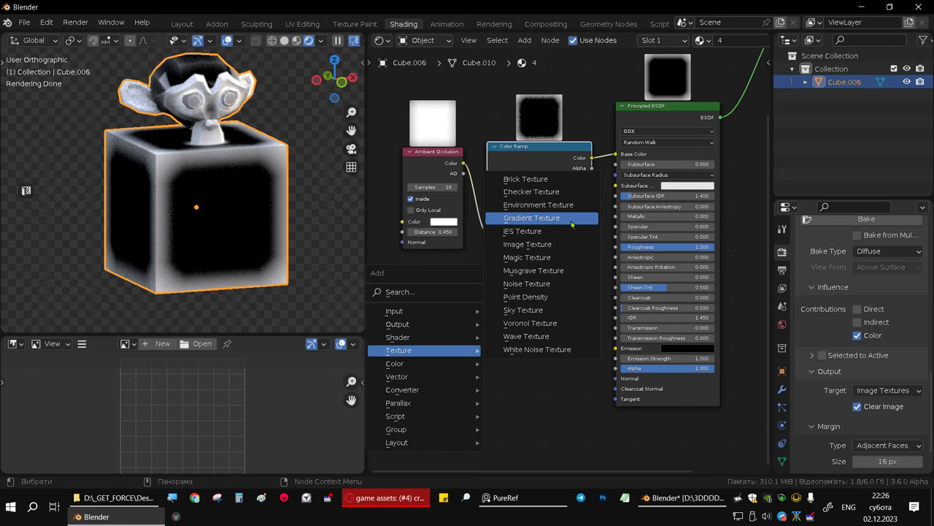
left_click(527, 244)
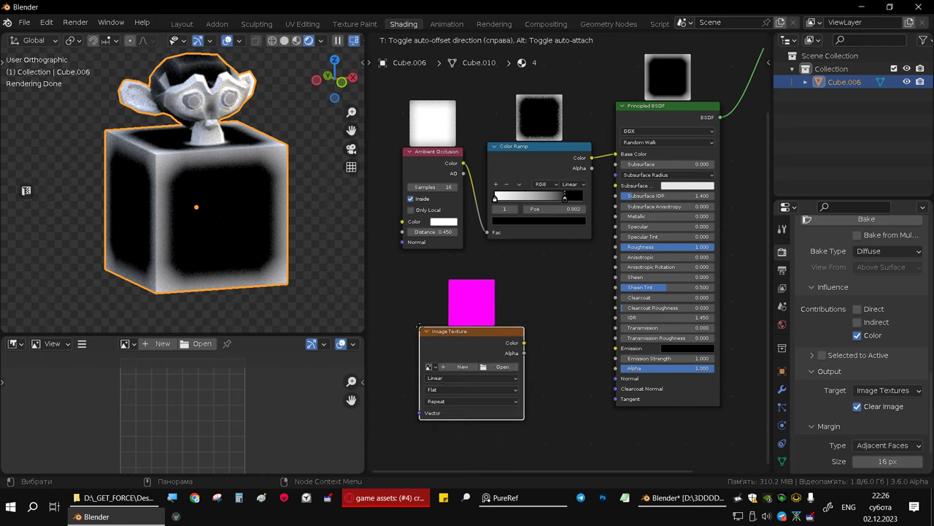
left_click(417, 326)
left_click(460, 366)
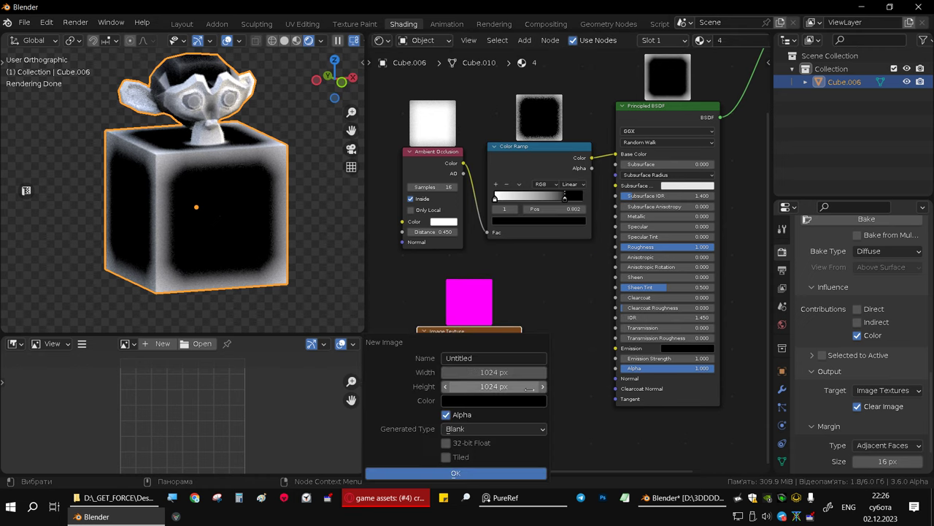
left_click(494, 373)
type("512")
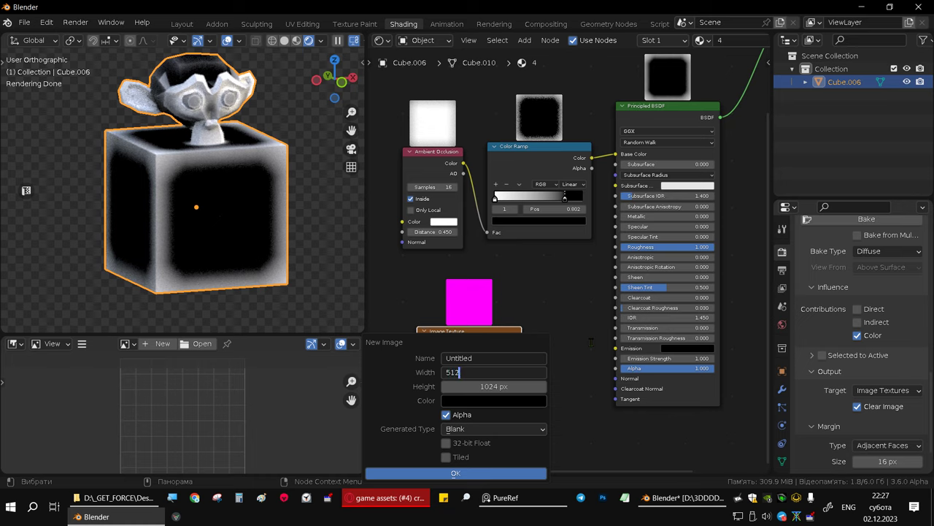
key("Return")
left_click(493, 385)
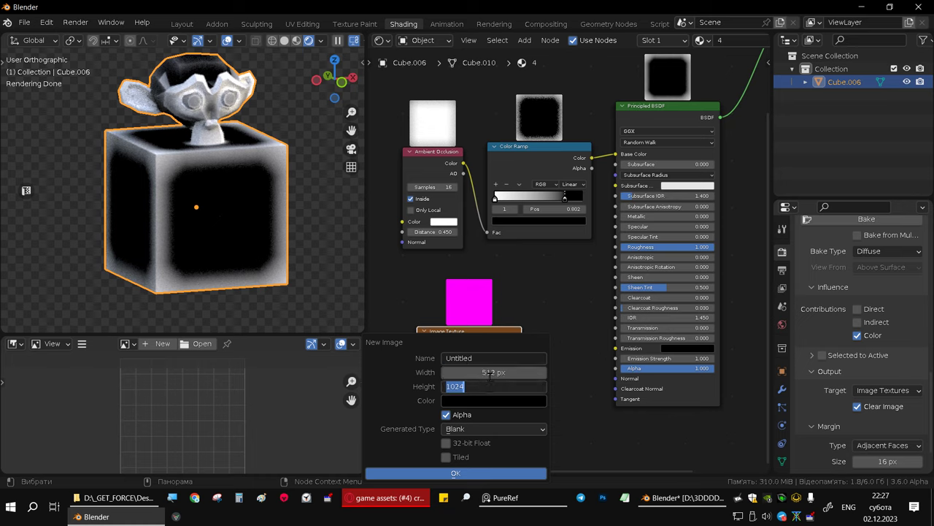
type("512")
key("Return")
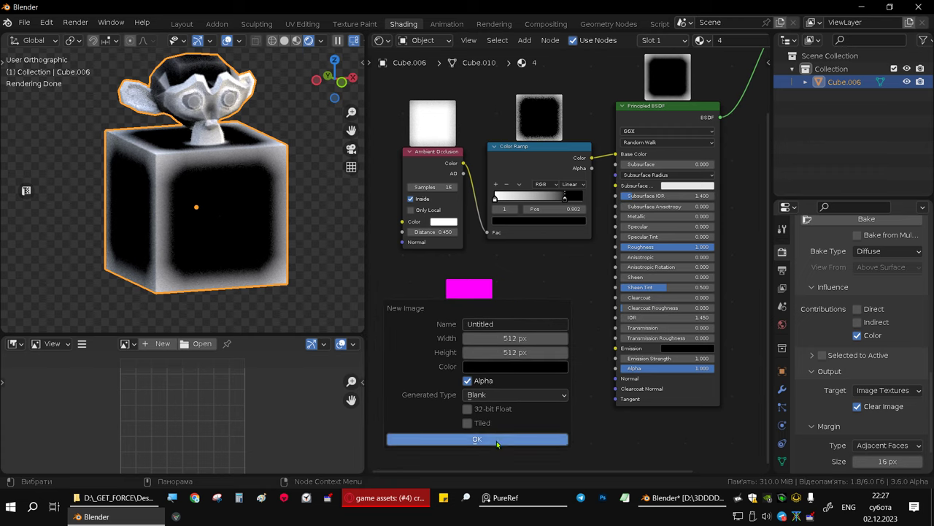
left_click(500, 445)
left_click_drag(461, 336, 454, 332)
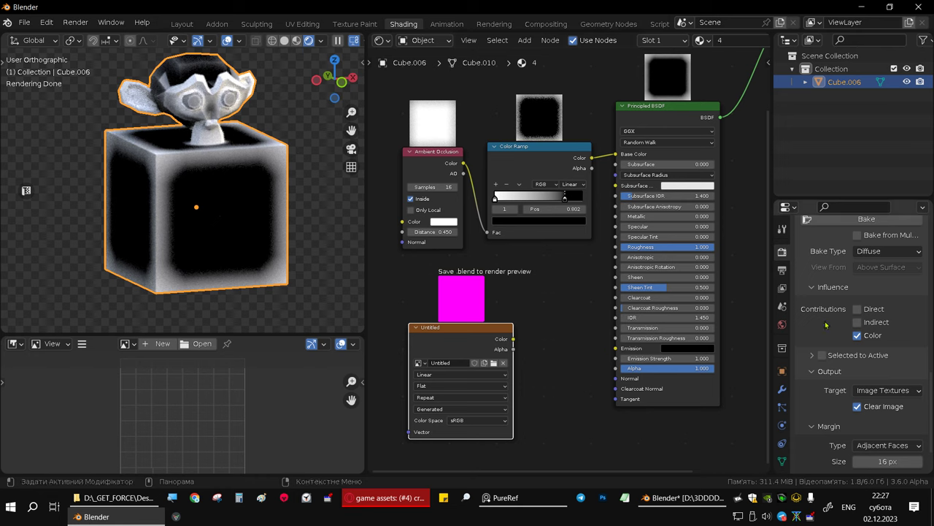
Step: Bake the diffuse lighting into the Untitled image
scroll(851, 358, "up", 2)
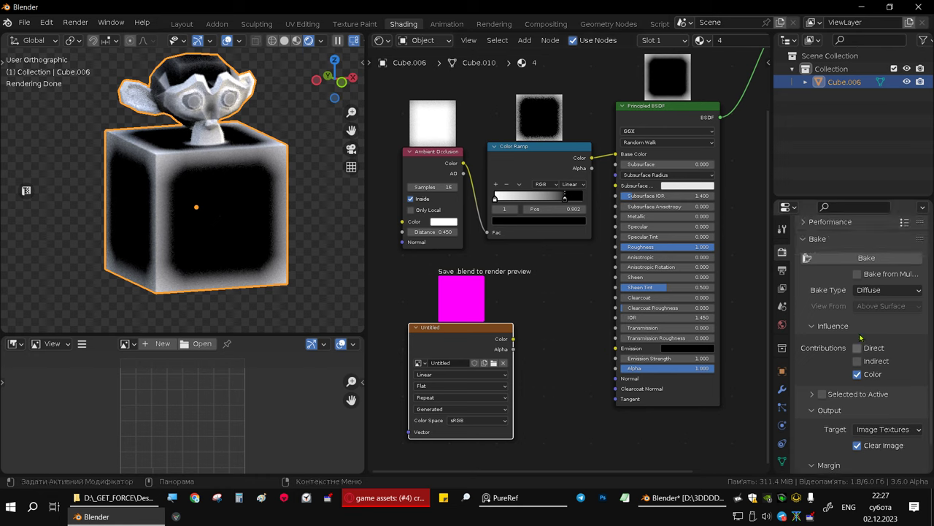
left_click(847, 262)
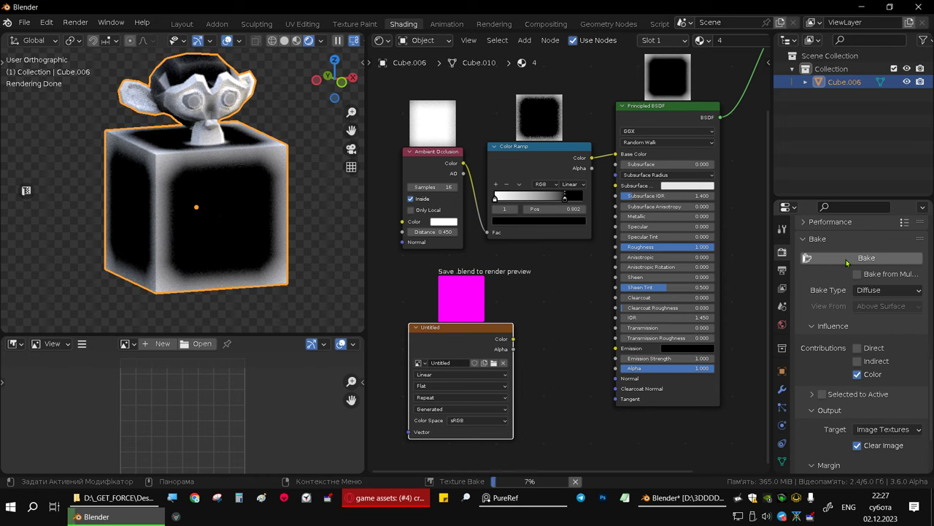
scroll(217, 395, "down", 1)
scroll(217, 394, "down", 1)
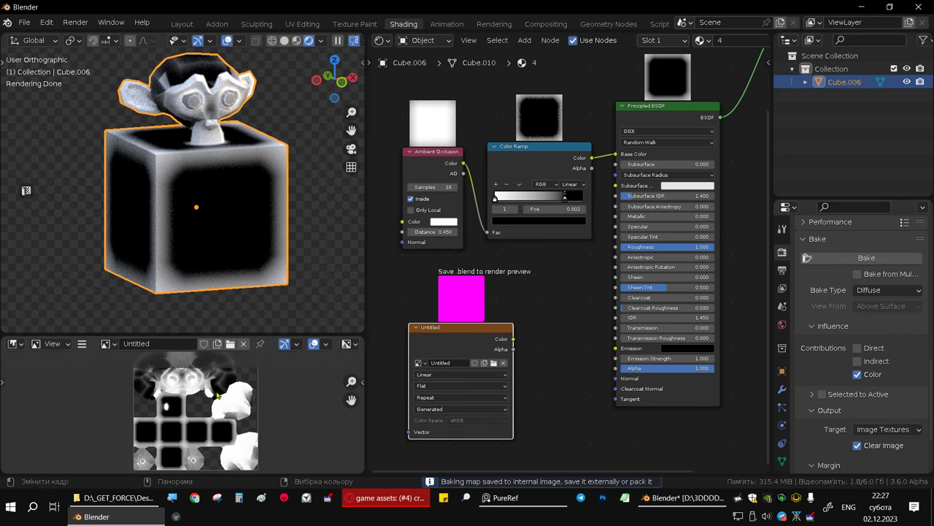
Step: View the cube and monkey in Material Preview from several angles, then return to Shading
left_click(297, 40)
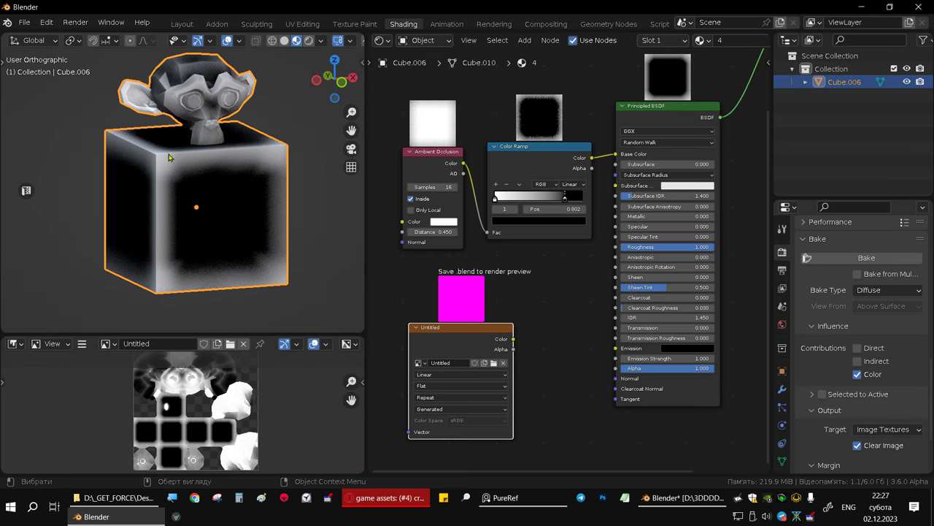
mouse_move(168, 157)
middle_mouse_down()
mouse_move(220, 159)
mouse_move(226, 24)
middle_mouse_up()
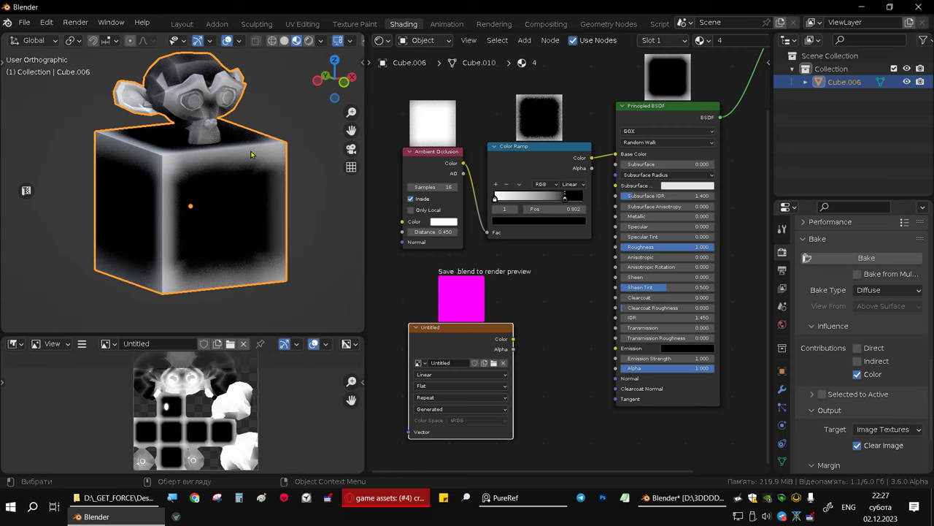
middle_click_drag(190, 152, 203, 115)
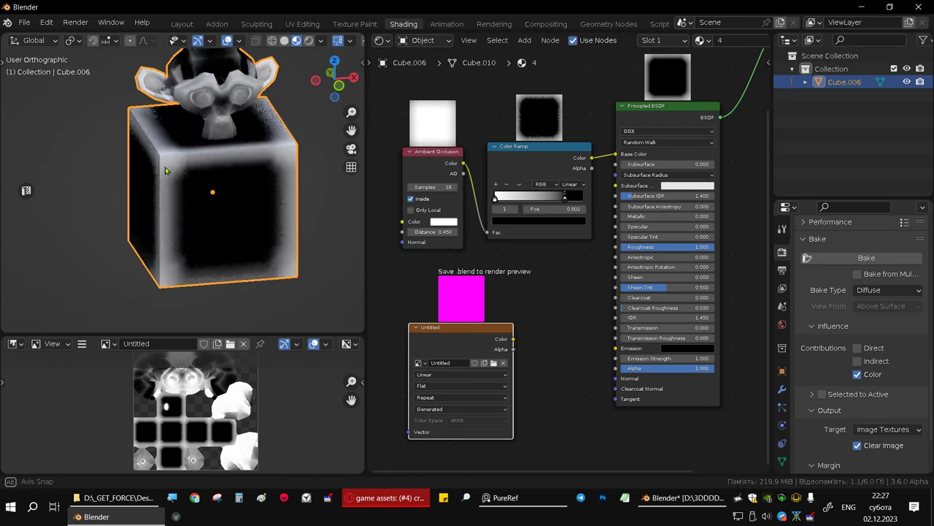
left_click(182, 23)
scroll(419, 182, "down", 3)
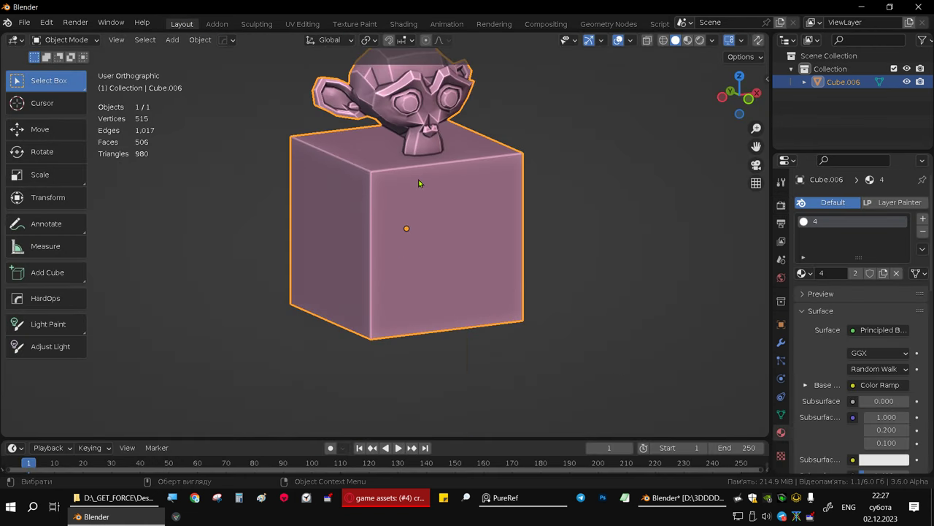
left_click(687, 40)
mouse_move(389, 219)
middle_mouse_down()
mouse_move(447, 307)
mouse_move(347, 156)
middle_mouse_up()
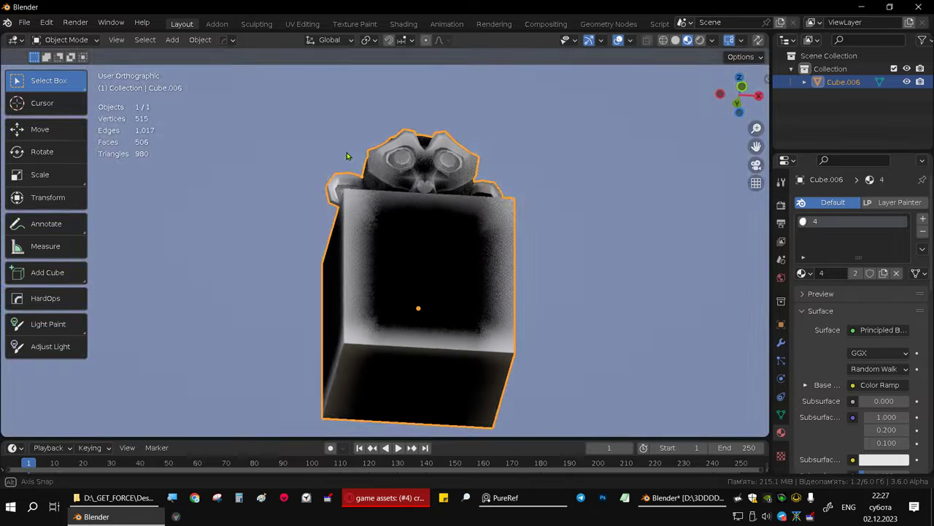
middle_click_drag(348, 156, 343, 241)
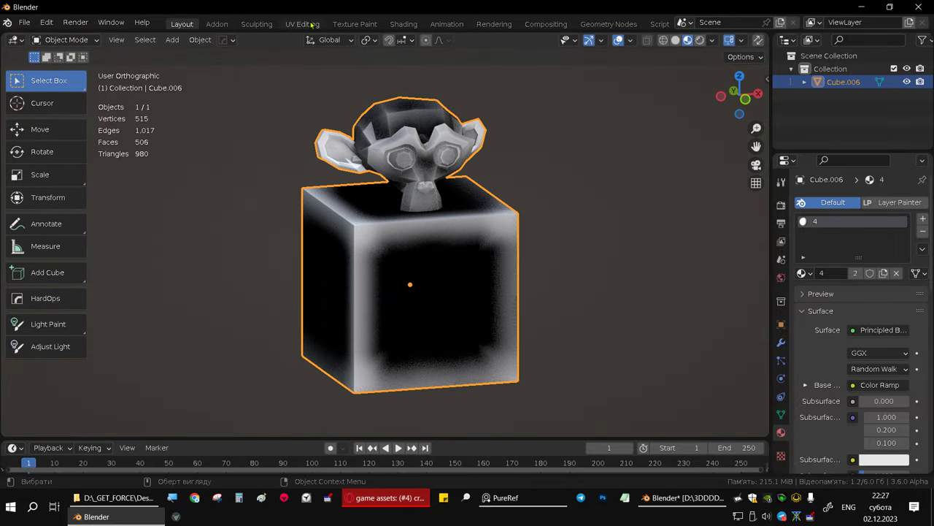
left_click(404, 24)
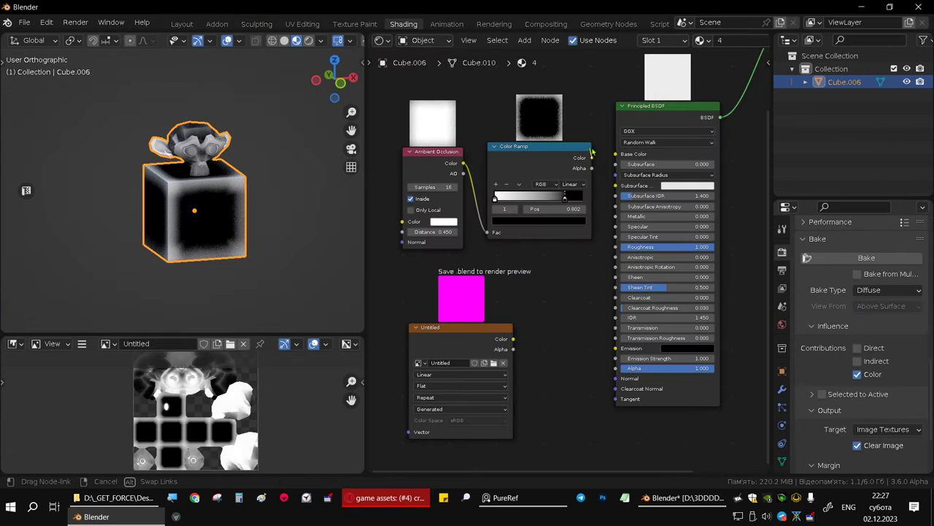
Step: Connect the Untitled image's Color to Base Color in place of the Color Ramp, and inspect the baked cube
left_click_drag(616, 153, 602, 144)
left_click_drag(514, 338, 615, 154)
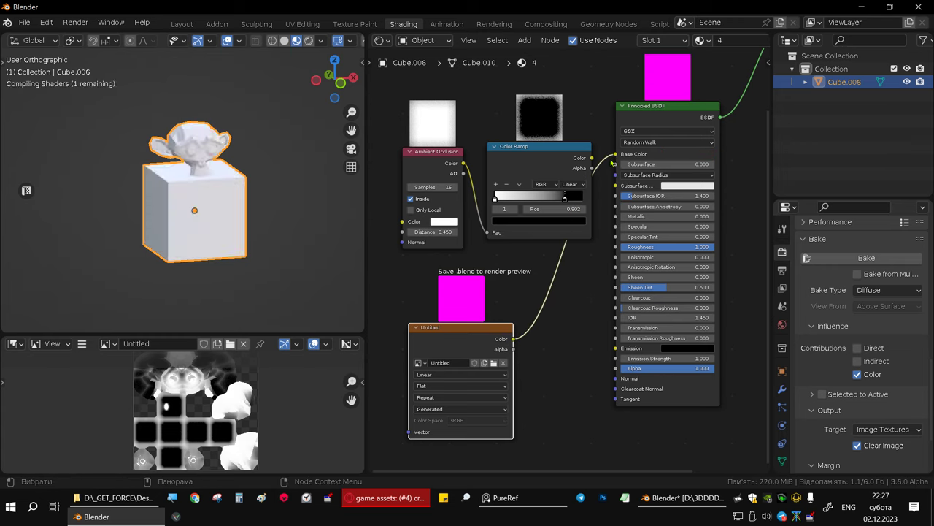
left_click(183, 24)
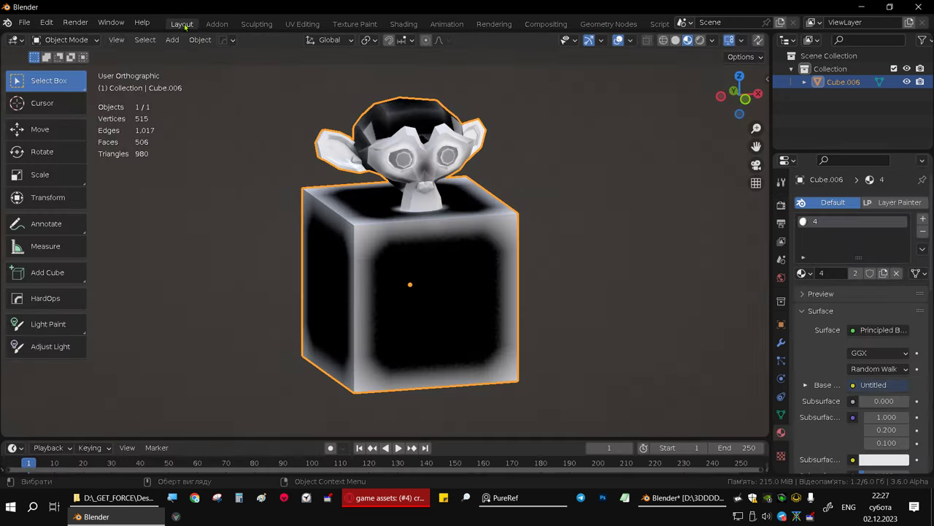
mouse_move(374, 107)
middle_mouse_down()
mouse_move(429, 239)
mouse_move(427, 228)
mouse_move(453, 261)
middle_mouse_up()
scroll(453, 284, "down", 3)
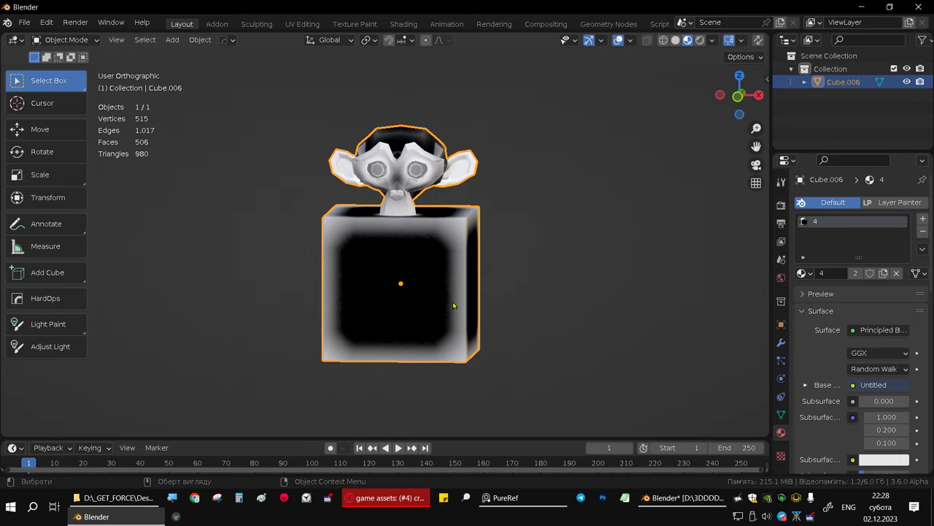
mouse_move(453, 307)
middle_mouse_down()
mouse_move(428, 234)
mouse_move(495, 324)
mouse_move(492, 307)
middle_mouse_up()
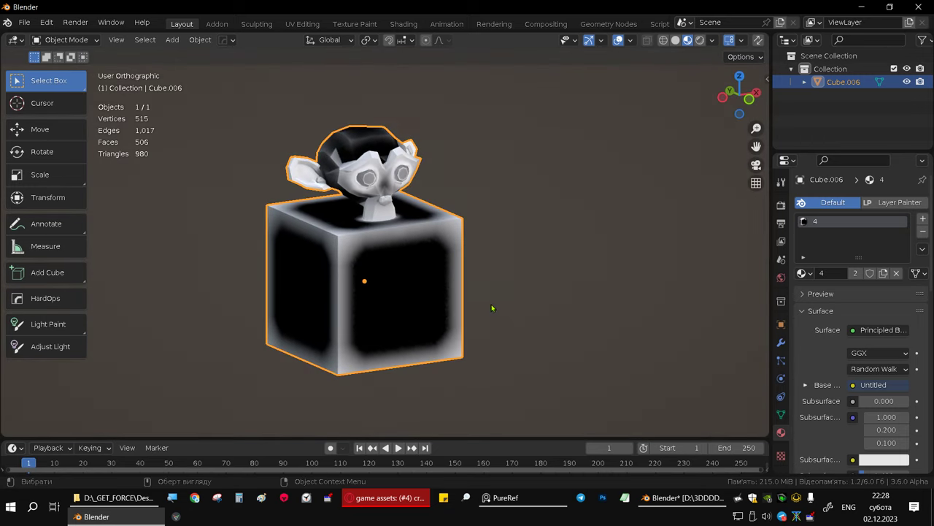
mouse_move(352, 204)
middle_mouse_down()
mouse_move(445, 221)
mouse_move(438, 204)
middle_mouse_up()
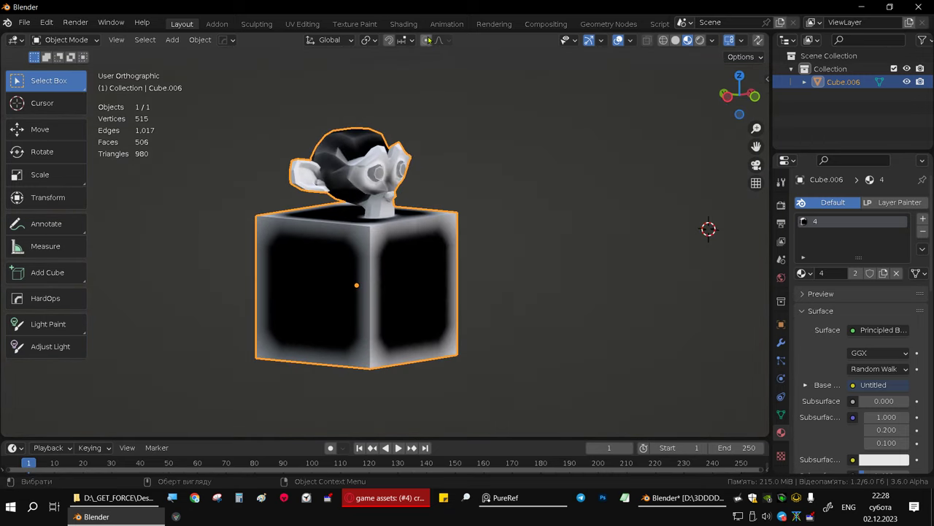
Step: Back in Shading, move the Color Ramp and Ambient Occlusion nodes together up-left
left_click(404, 24)
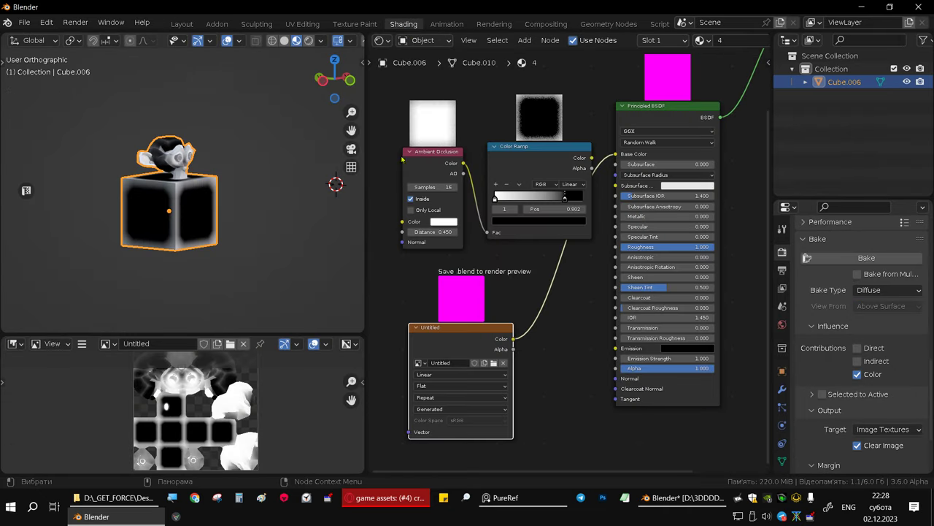
left_click_drag(526, 158, 501, 143)
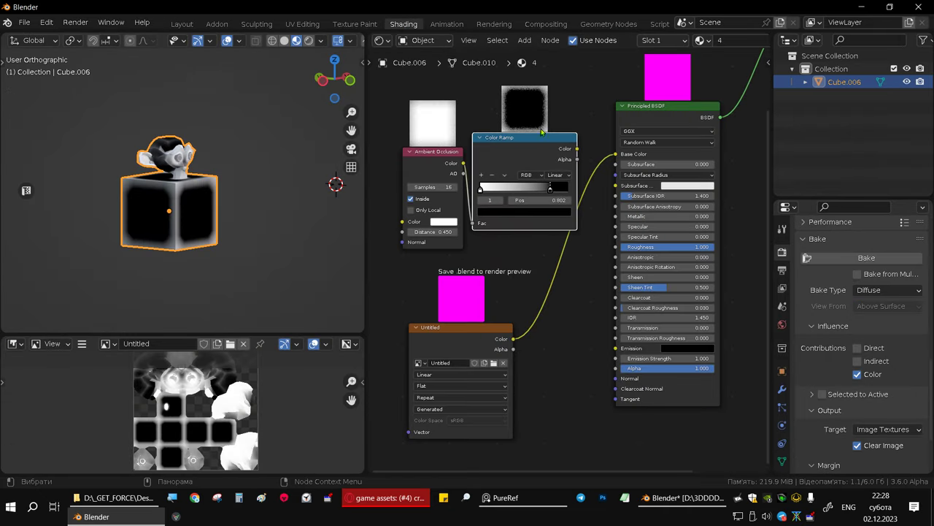
left_click_drag(444, 162, 448, 146)
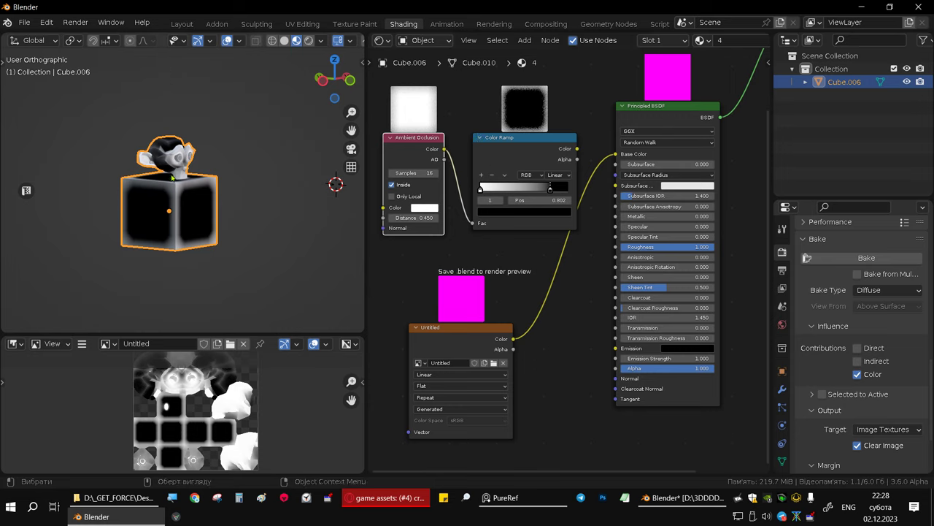
Step: Delete the Ambient Occlusion and Color Ramp nodes, leaving the Untitled image feeding Base Color
middle_click_drag(120, 177, 142, 179)
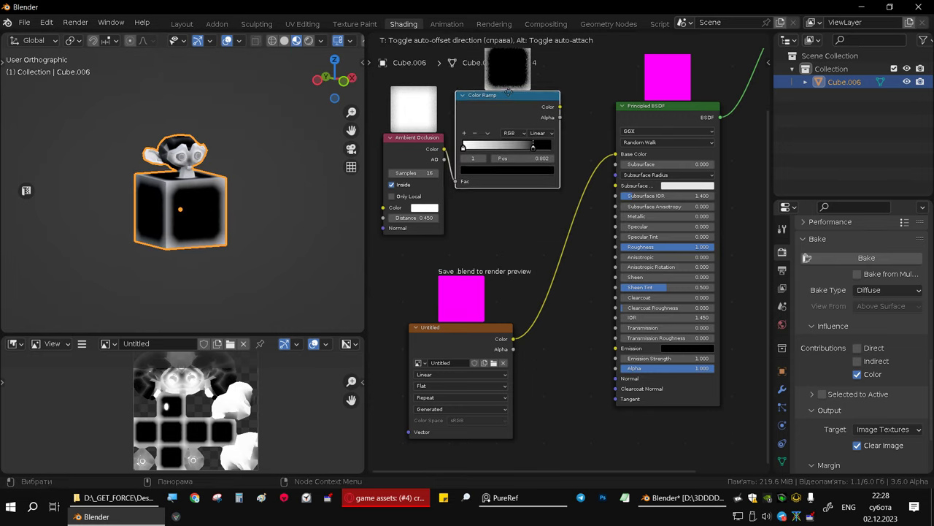
left_click_drag(528, 144, 514, 93)
middle_click_drag(439, 82, 491, 118)
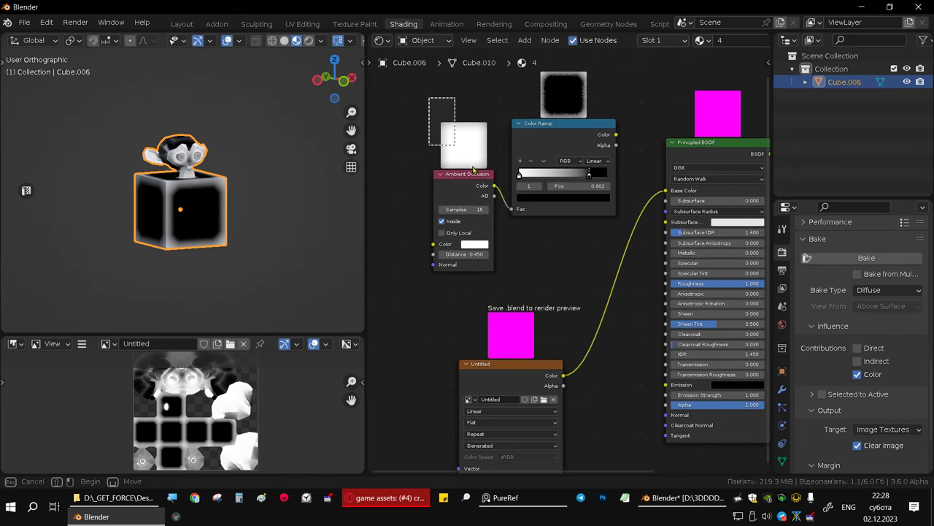
left_click_drag(429, 98, 584, 277)
left_click_drag(541, 139, 476, 116)
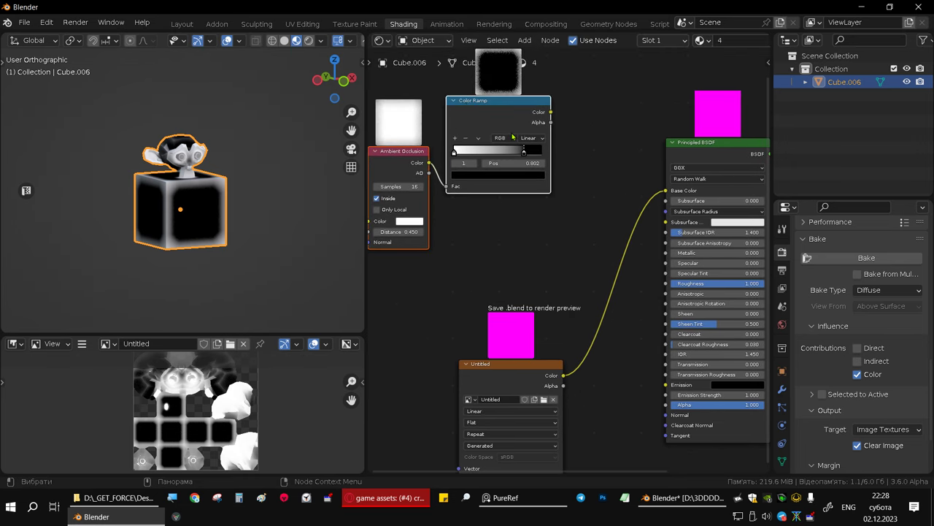
key("Delete")
left_click_drag(489, 363, 427, 218)
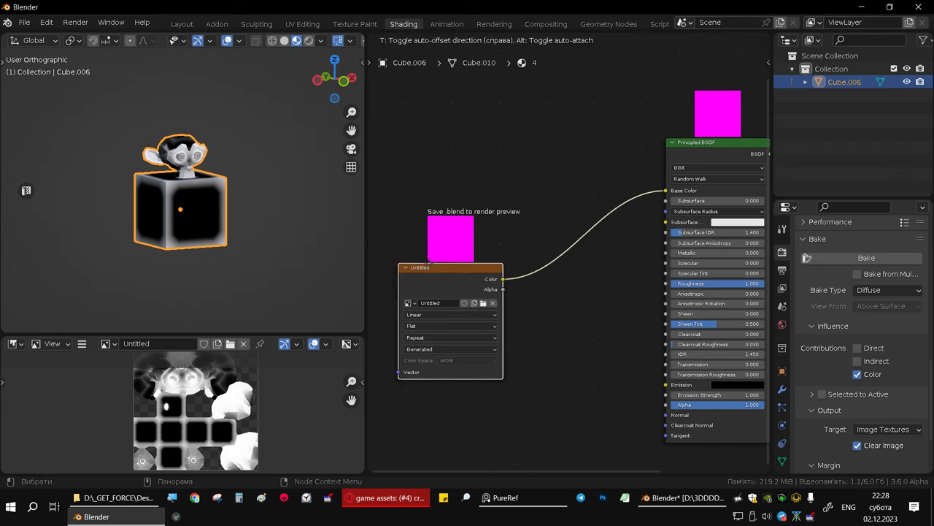
key("shift+a")
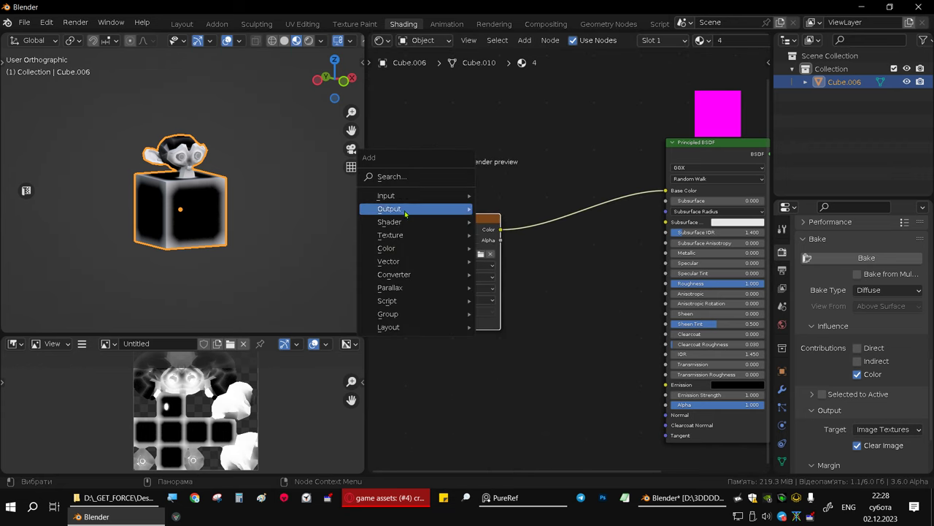
mouse_move(414, 195)
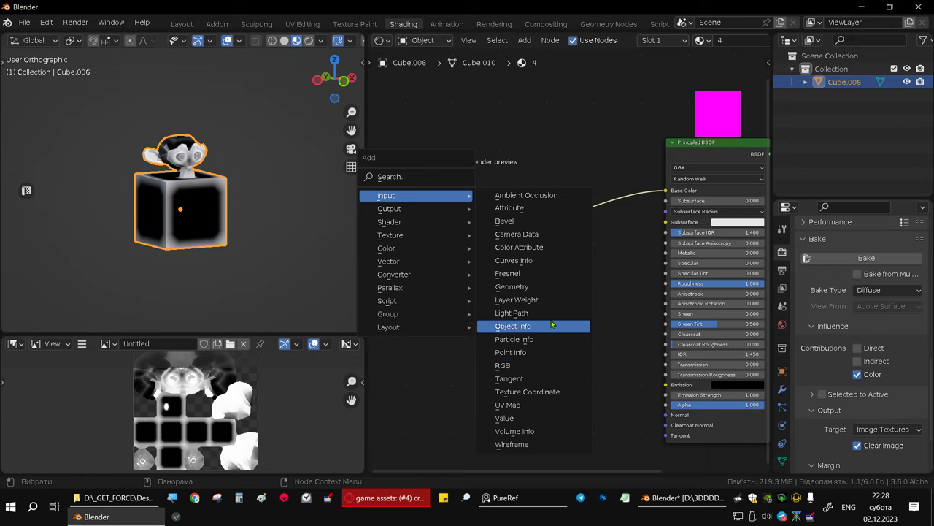
Step: Insert a Mix Color node between the Untitled image and Base Color, with B set to red
left_click(398, 176)
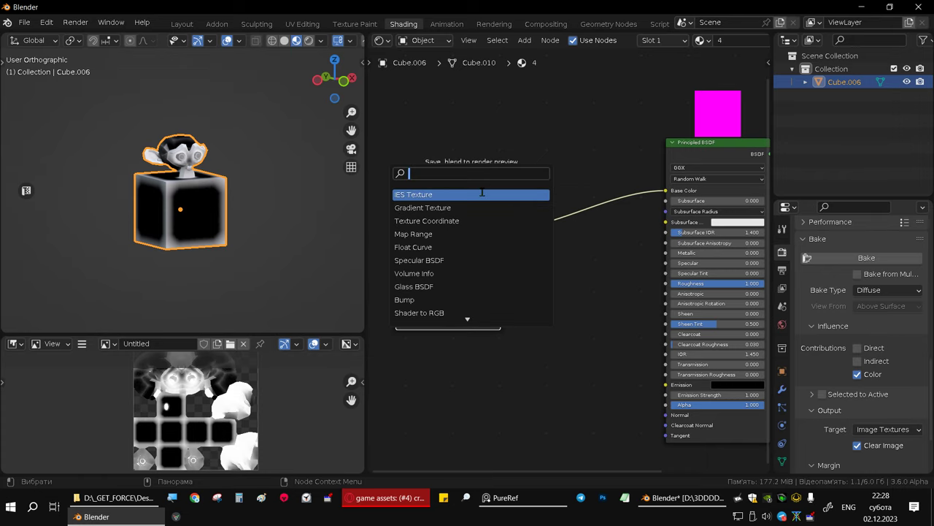
type("colo")
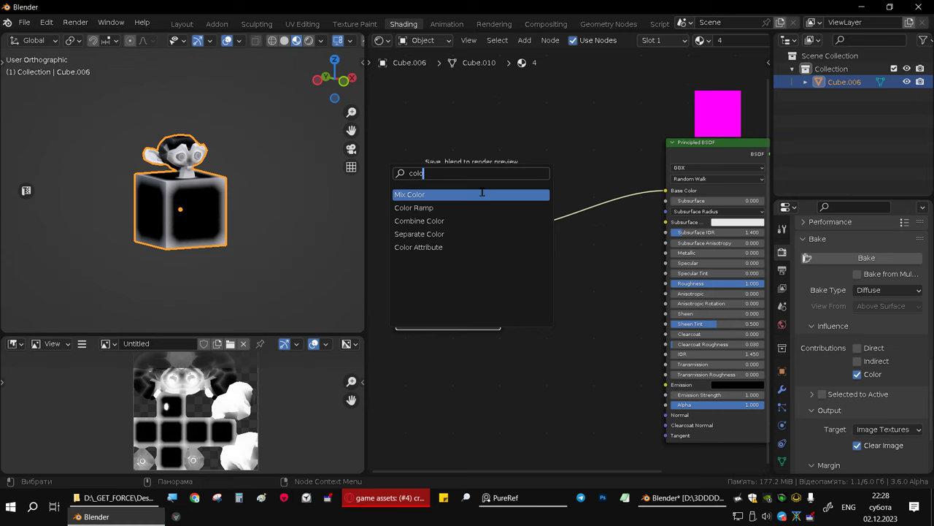
left_click(482, 193)
left_click(620, 206)
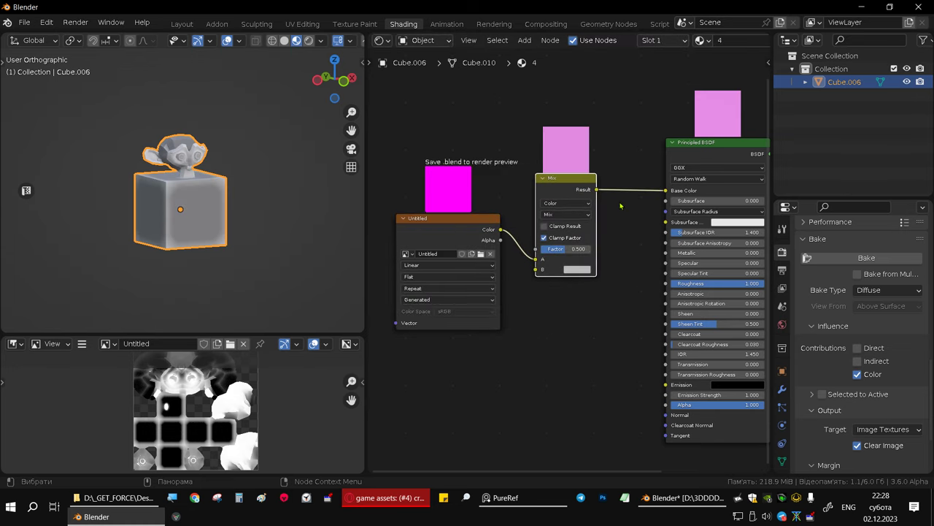
left_click(578, 269)
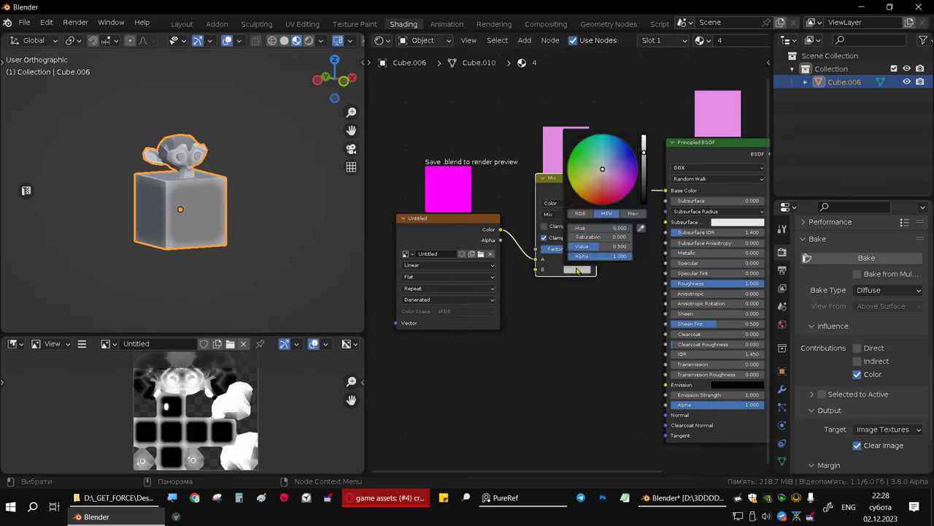
left_click(605, 196)
Step: Adjust the Mix factor to 0.351 while checking the red-tinted cube
mouse_move(245, 207)
middle_mouse_down()
mouse_move(188, 198)
mouse_move(198, 171)
mouse_move(186, 194)
mouse_move(138, 178)
middle_mouse_up()
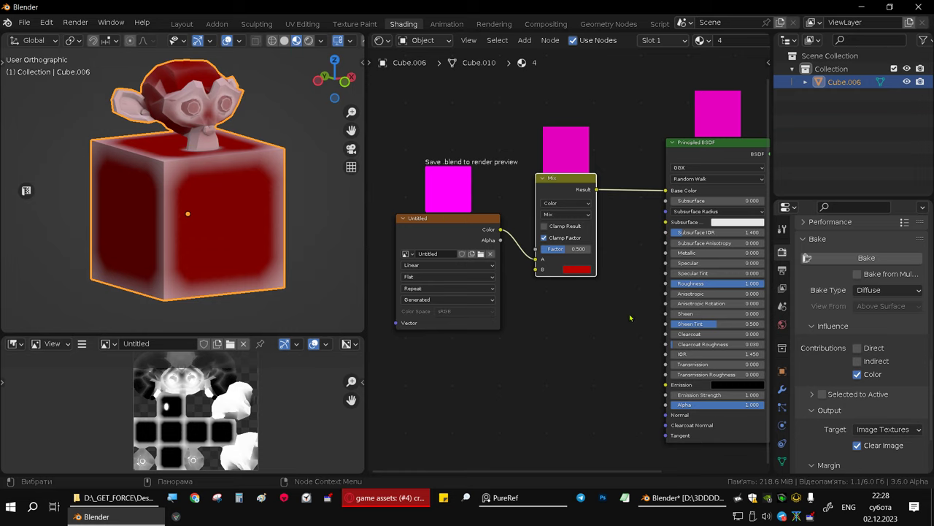
scroll(219, 197, "down", 4)
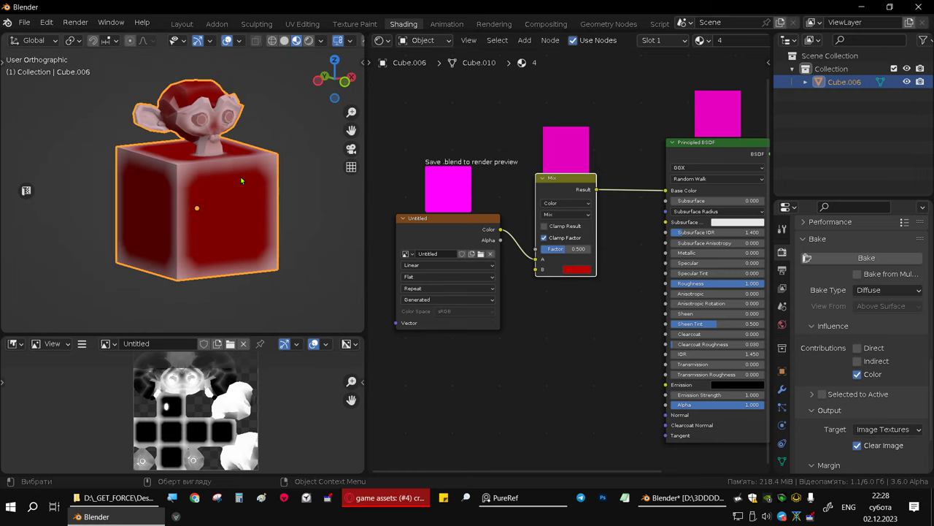
scroll(219, 190, "down", 3)
scroll(196, 198, "up", 5)
scroll(196, 198, "up", 2)
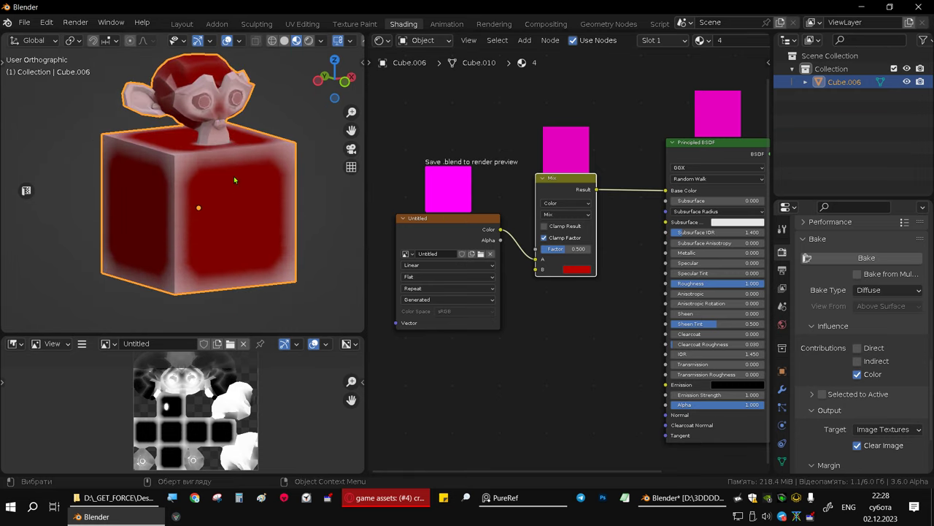
mouse_move(205, 206)
middle_mouse_down()
mouse_move(265, 211)
mouse_move(246, 198)
mouse_move(252, 165)
middle_mouse_up()
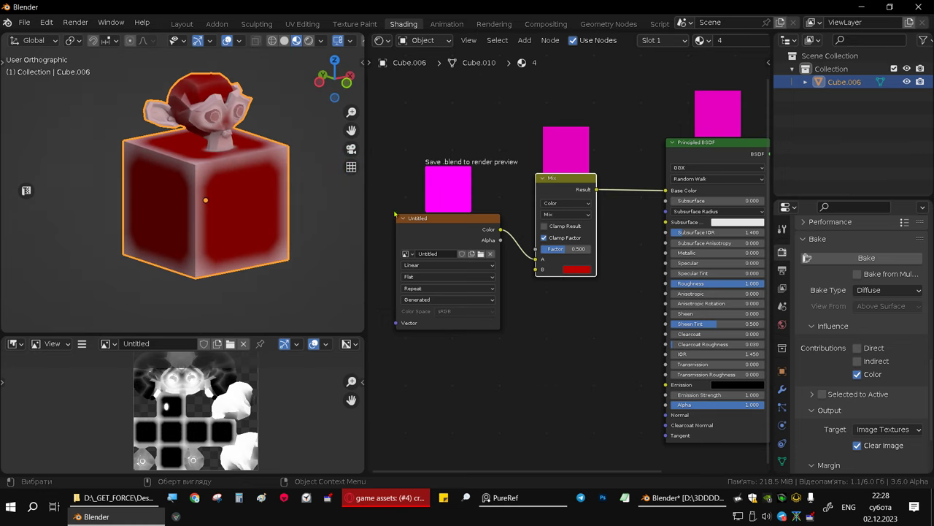
mouse_move(566, 249)
left_mouse_down()
mouse_move(584, 249)
mouse_move(553, 249)
left_mouse_up()
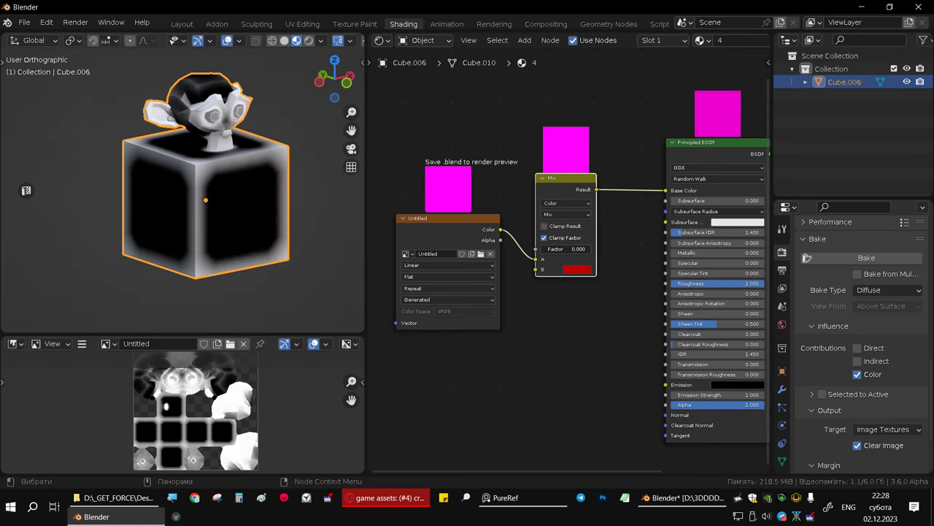
left_click_drag(559, 249, 564, 249)
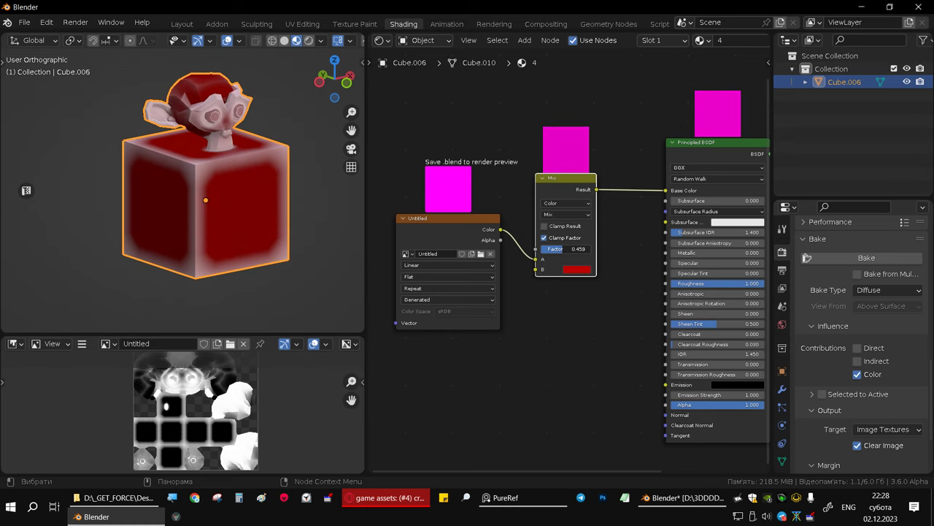
middle_click_drag(219, 219, 258, 219)
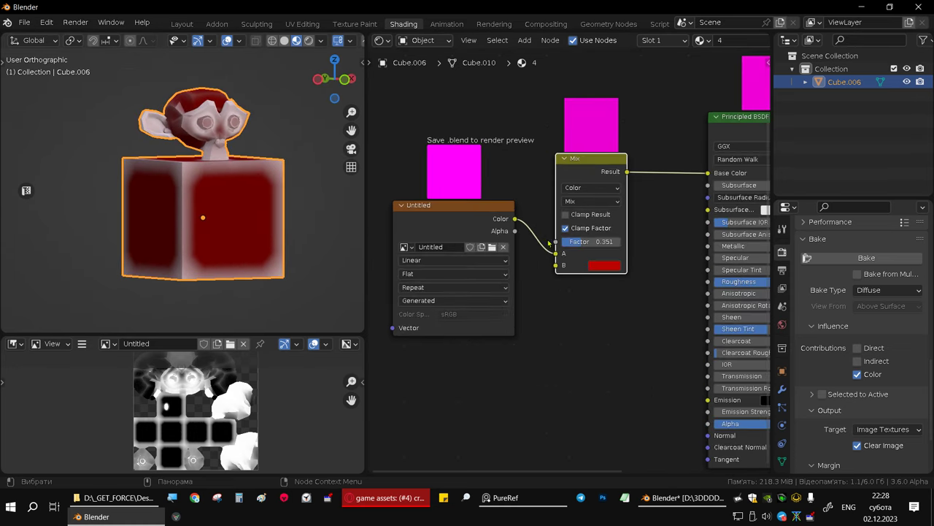
scroll(420, 296, "up", 1)
mouse_move(202, 214)
middle_mouse_down()
mouse_move(229, 199)
mouse_move(202, 209)
middle_mouse_up()
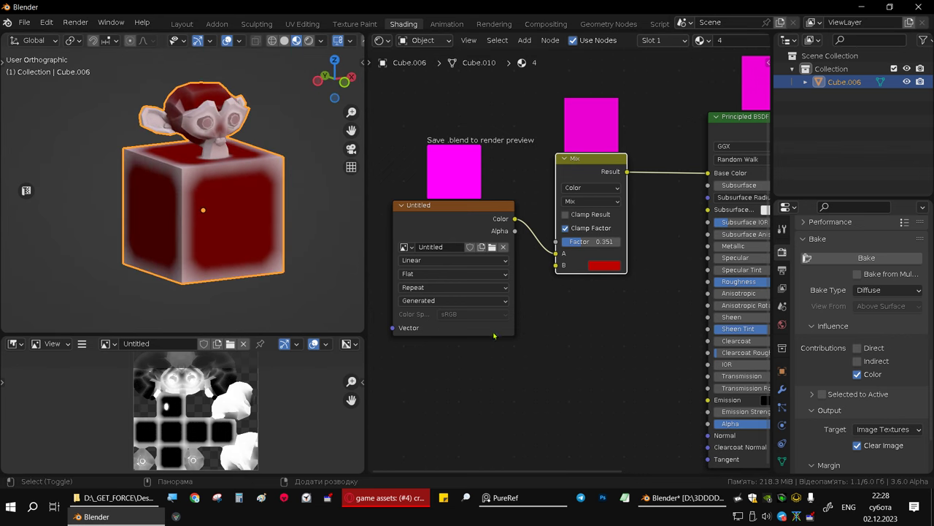
mouse_move(522, 344)
middle_mouse_down()
mouse_move(563, 321)
mouse_move(534, 339)
middle_mouse_up()
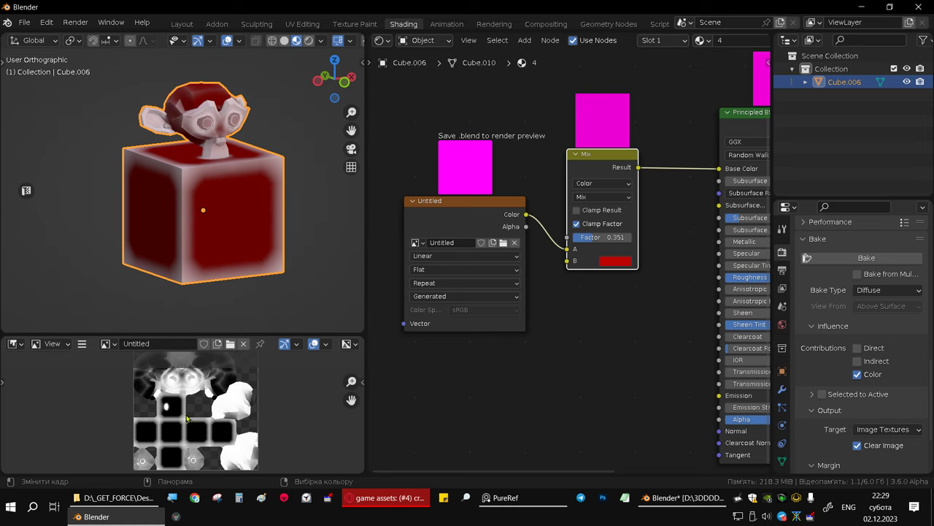
Step: Compare the tinted model in Rendered and Material Preview shading
left_click_drag(482, 211, 479, 179)
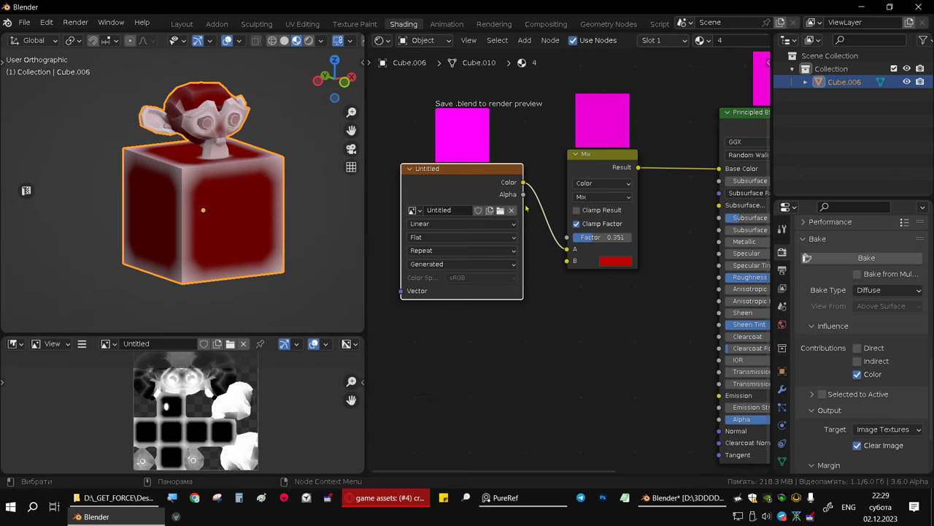
mouse_move(180, 202)
middle_mouse_down()
mouse_move(253, 224)
mouse_move(212, 219)
mouse_move(183, 233)
middle_mouse_up()
scroll(506, 340, "down", 1)
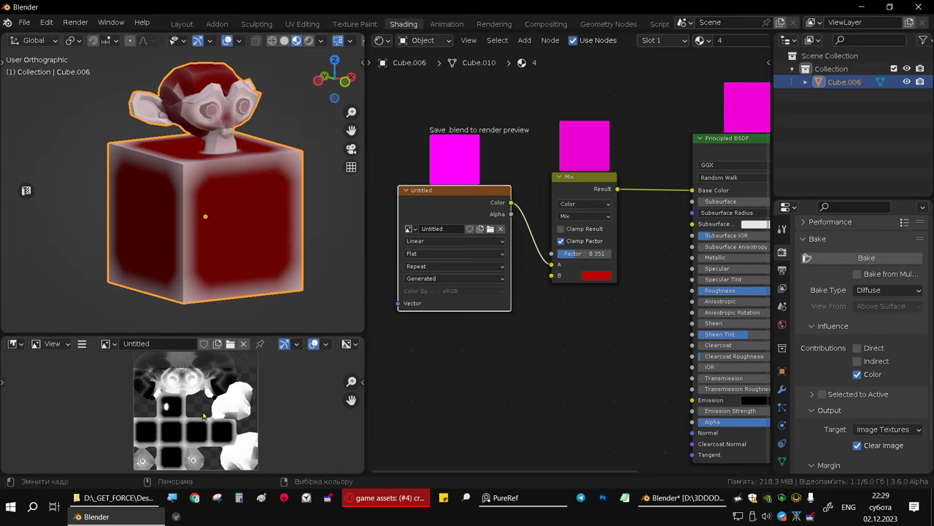
left_click(309, 40)
left_click(297, 41)
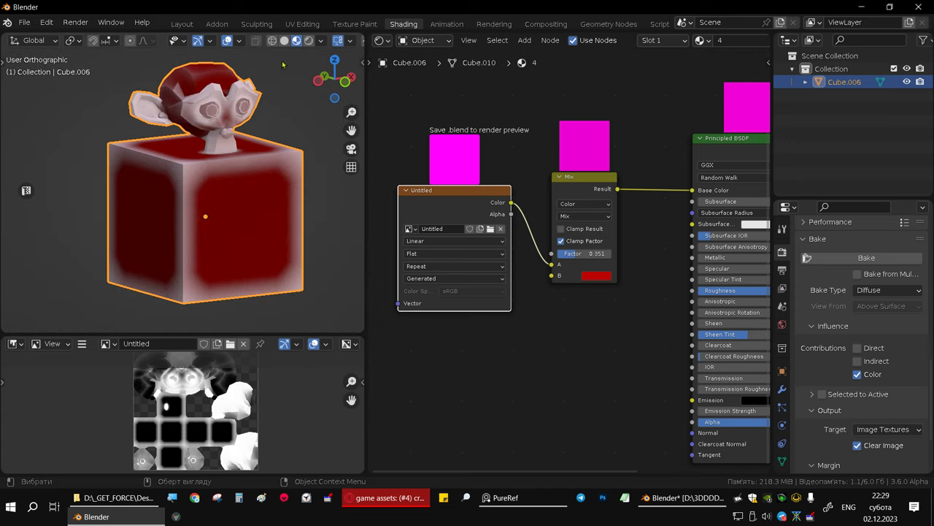
middle_click_drag(227, 265, 307, 241)
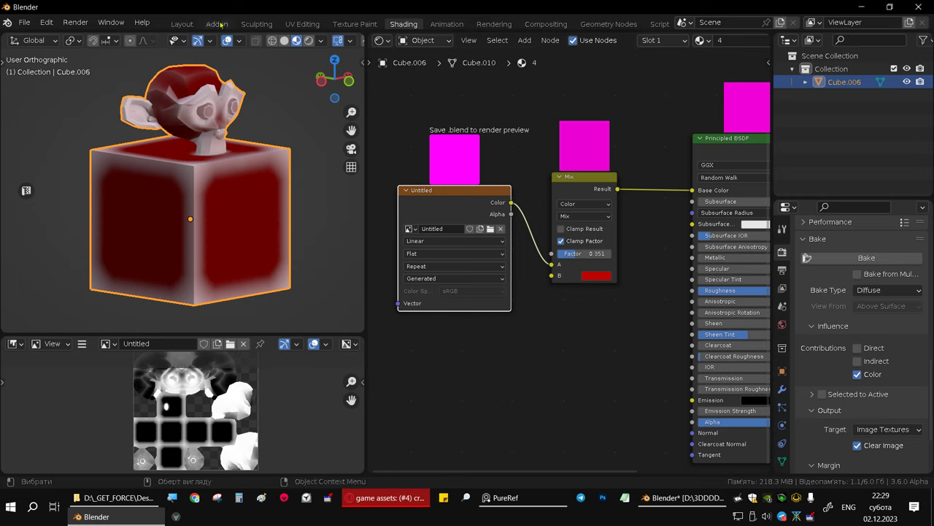
Step: Cut the Mix-to-Base Color link and set the Subsurface Color to black (Value 0)
left_click_drag(692, 191, 678, 195)
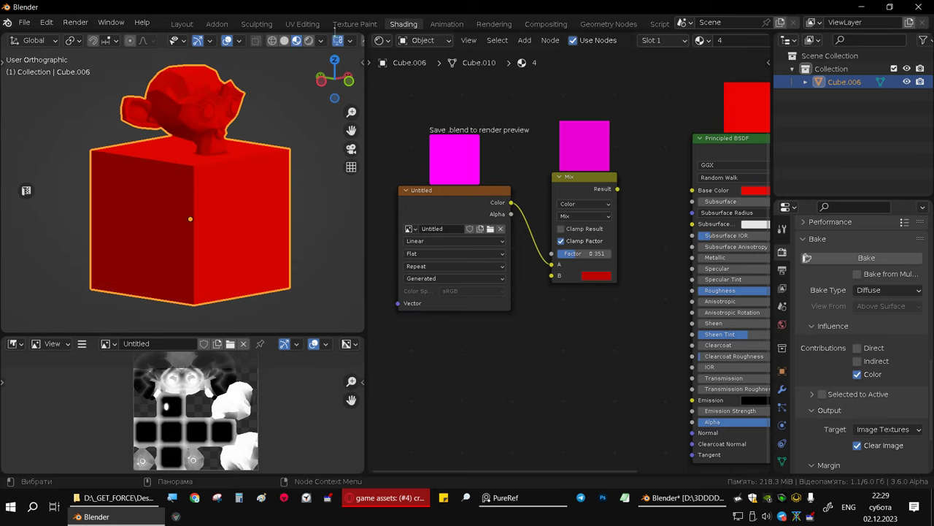
left_click(755, 191)
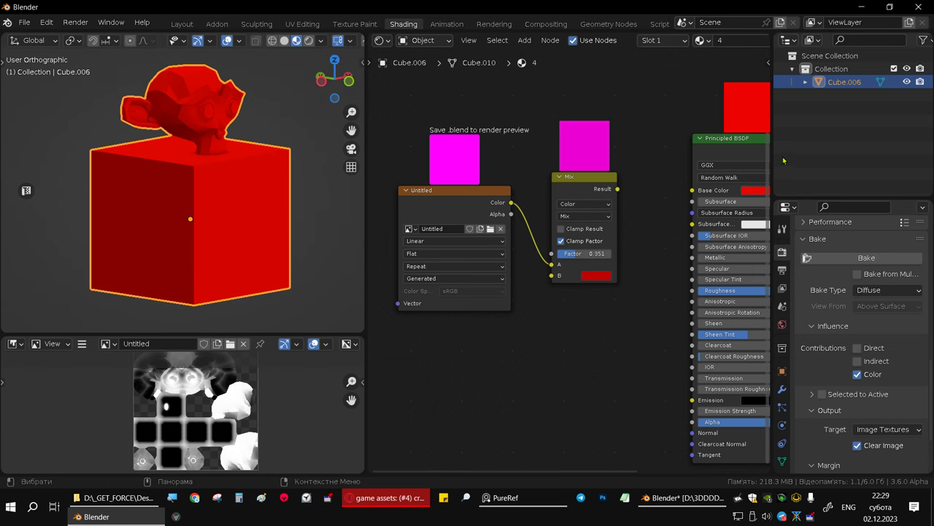
scroll(657, 241, "up", 1)
scroll(664, 237, "up", 2)
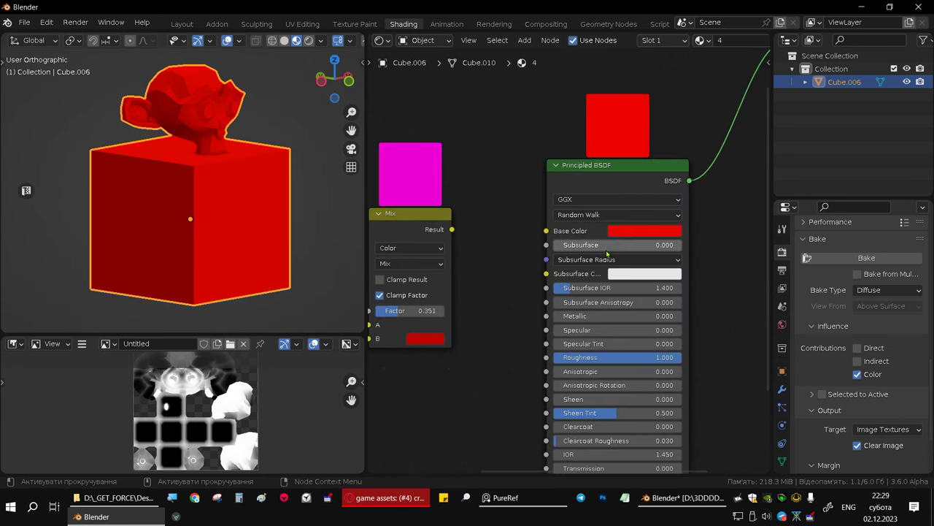
scroll(668, 234, "up", 2)
left_click(668, 232)
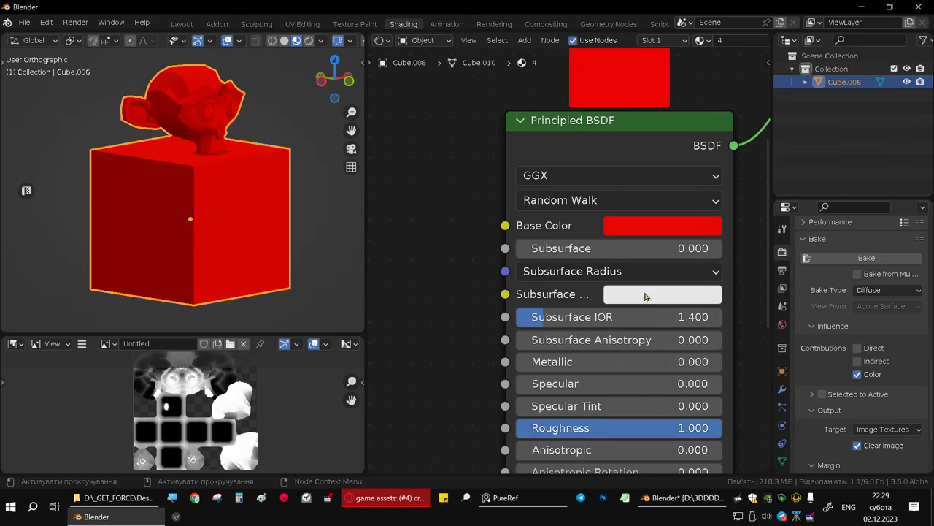
left_click(647, 295)
left_click_drag(717, 243, 614, 243)
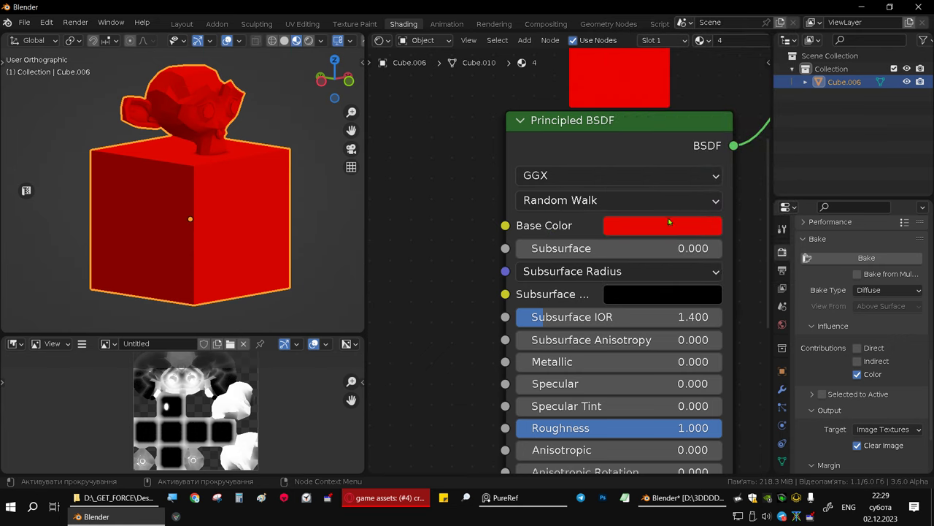
Step: Make Base Color a neutral pale white with zero saturation, then return to Layout
left_click(672, 225)
left_click(693, 319)
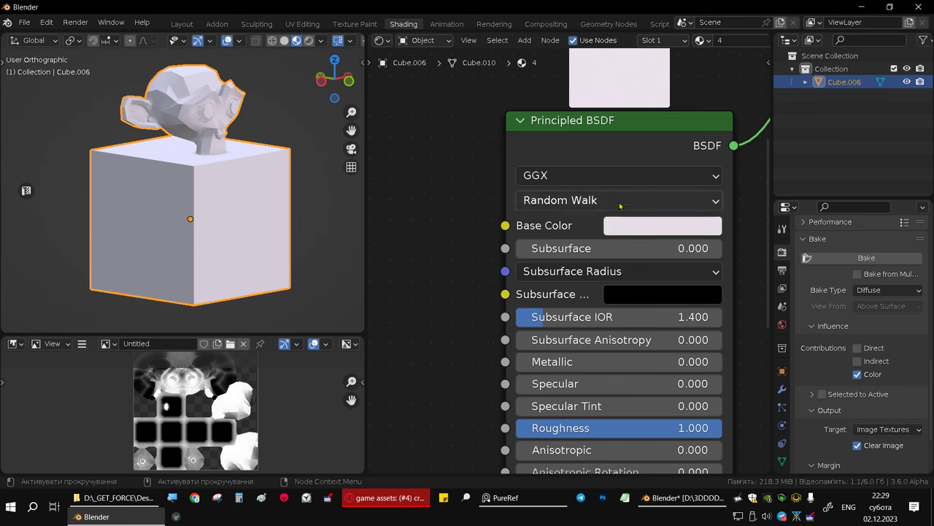
scroll(605, 222, "down", 2)
left_click(638, 228)
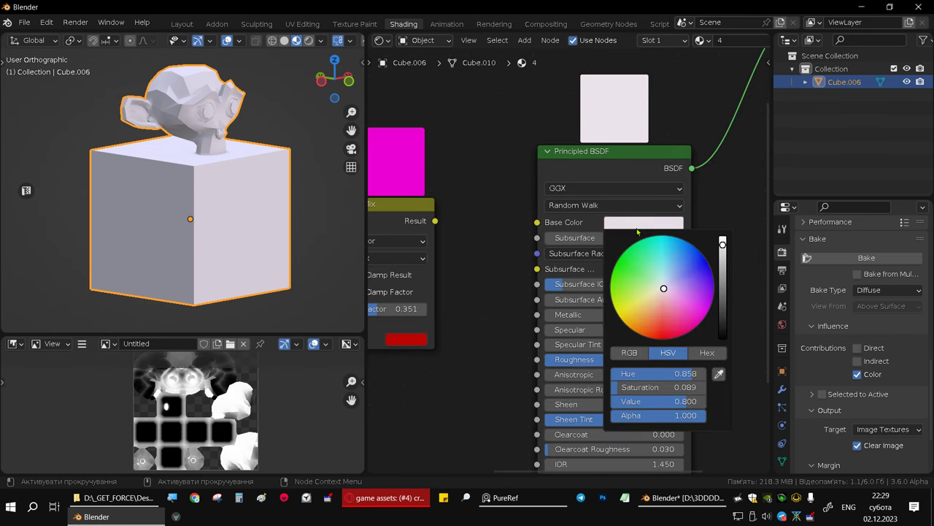
left_click_drag(679, 387, 615, 387)
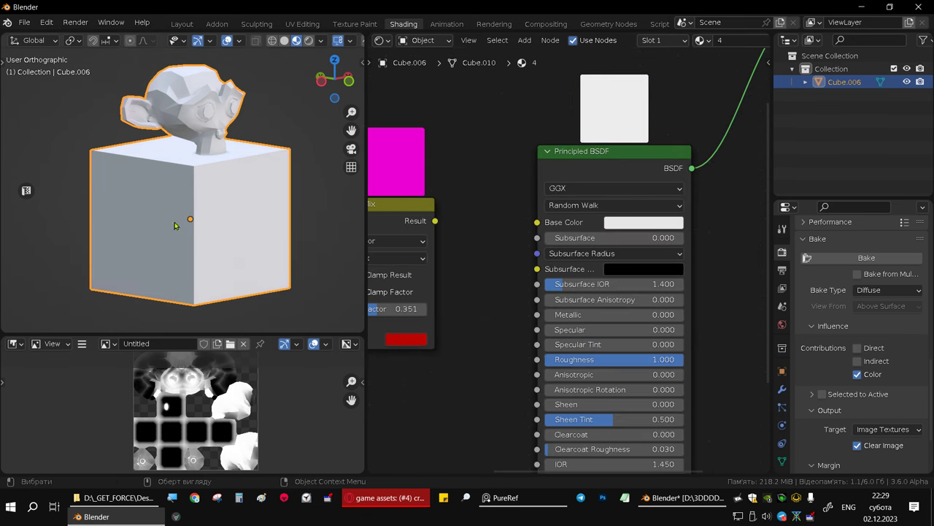
left_click(182, 23)
scroll(365, 212, "up", 1)
scroll(389, 216, "down", 5)
key("KP_1")
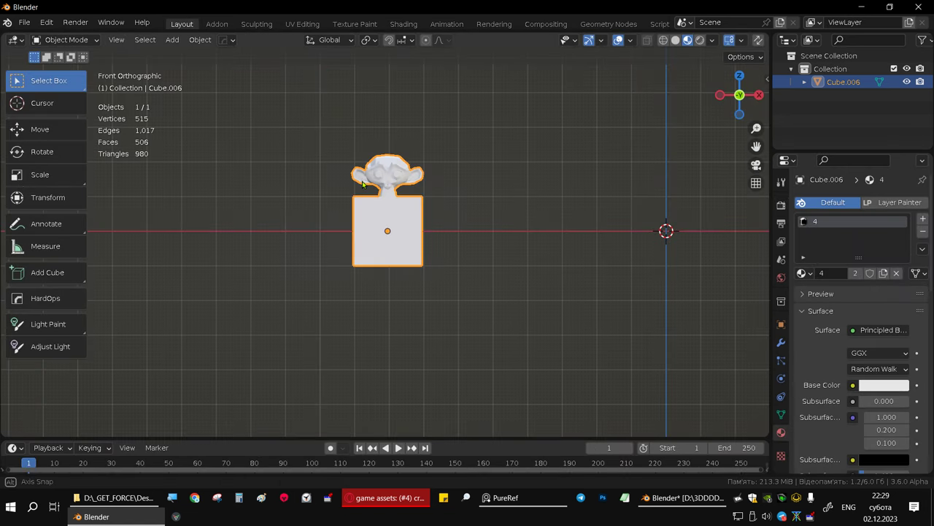
key("shift+c")
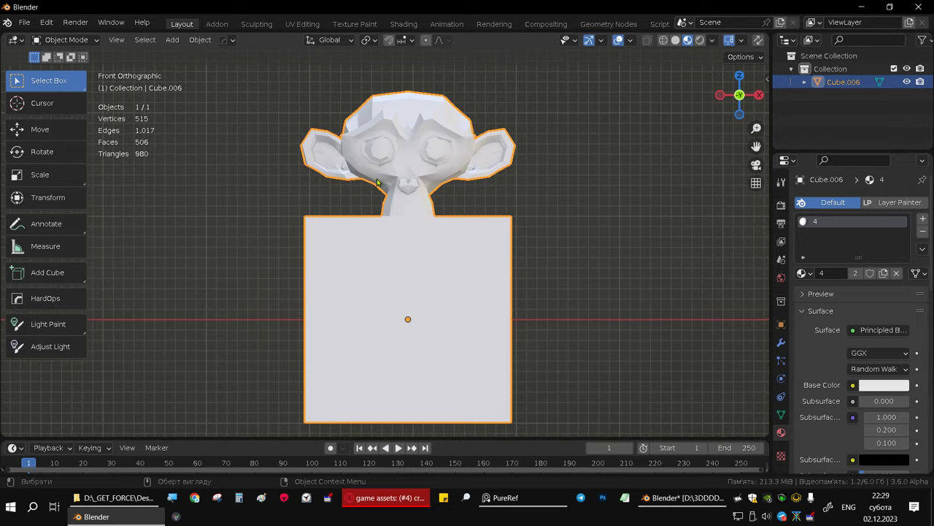
scroll(381, 178, "down", 1)
mouse_move(382, 177)
middle_mouse_down()
mouse_move(422, 211)
mouse_move(434, 201)
middle_mouse_up()
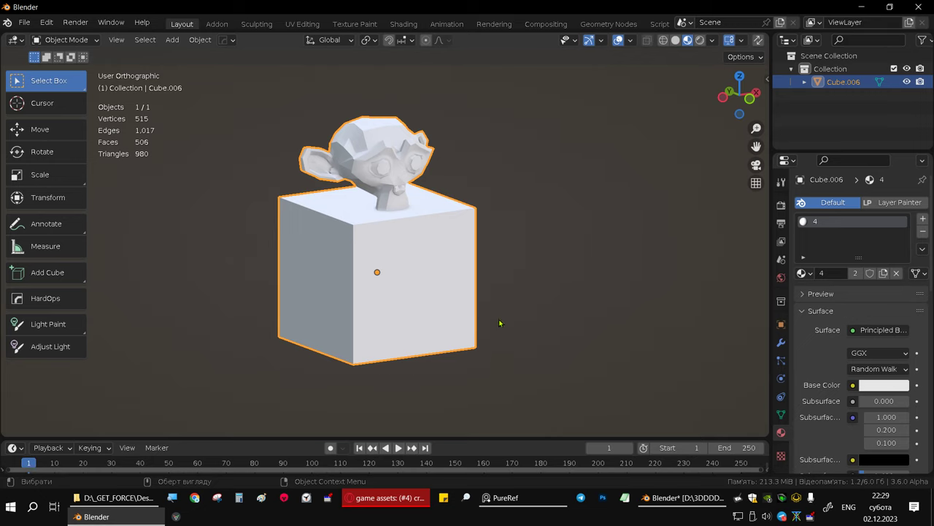
middle_click_drag(489, 217, 409, 217)
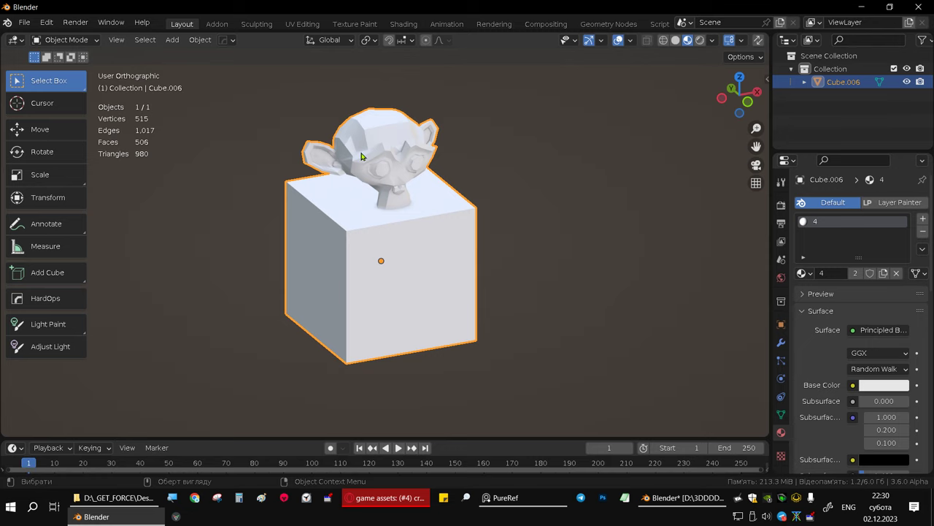
middle_click_drag(382, 183, 371, 208)
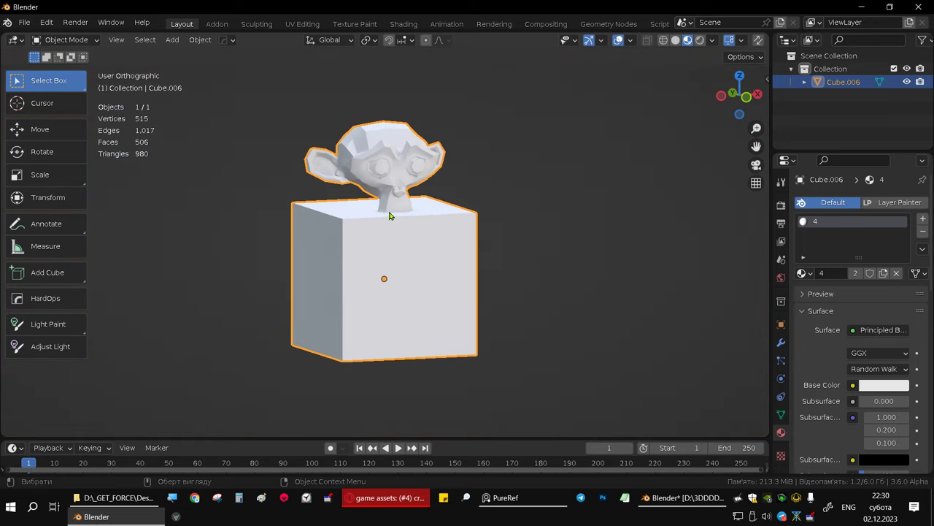
mouse_move(389, 215)
middle_mouse_down()
mouse_move(371, 208)
mouse_move(407, 201)
middle_mouse_up()
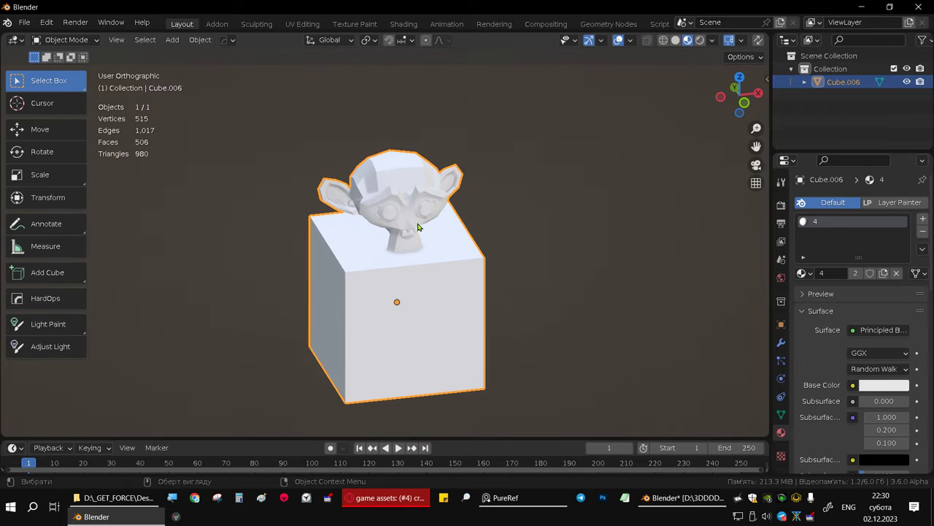
key("KP_1")
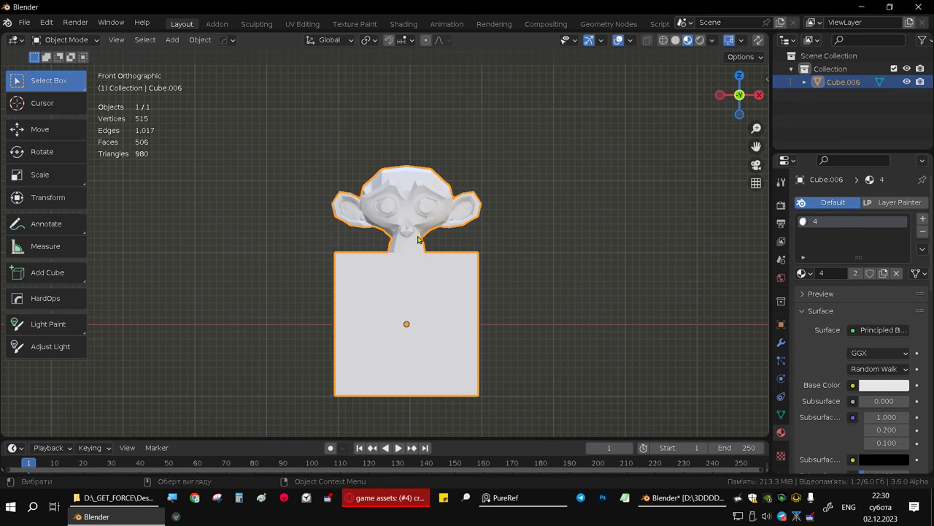
middle_click_drag(419, 239, 443, 273)
key("KP_1")
Step: Preview the model in Rendered shading using Scene Lights and Scene World
left_click(699, 40)
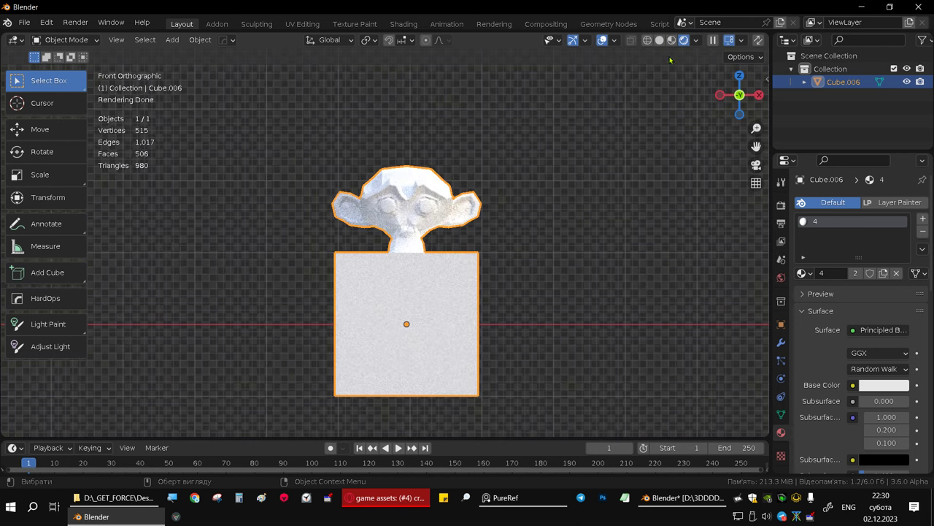
left_click(698, 40)
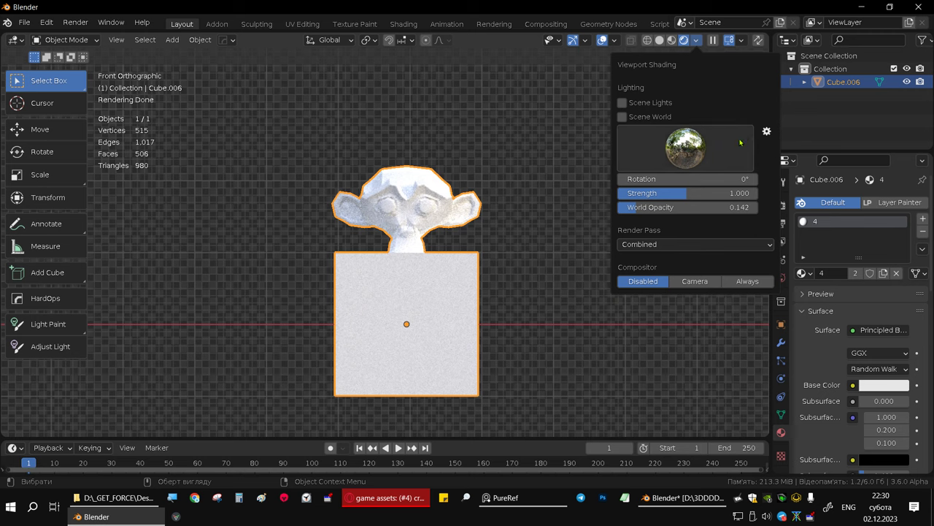
left_click(622, 103)
left_click(622, 117)
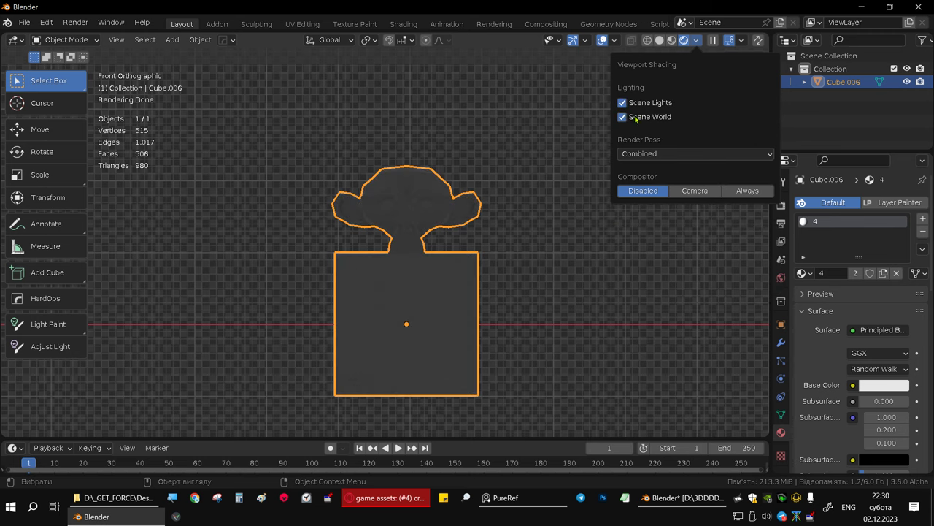
mouse_move(394, 244)
middle_mouse_down()
mouse_move(445, 277)
mouse_move(409, 258)
middle_mouse_up()
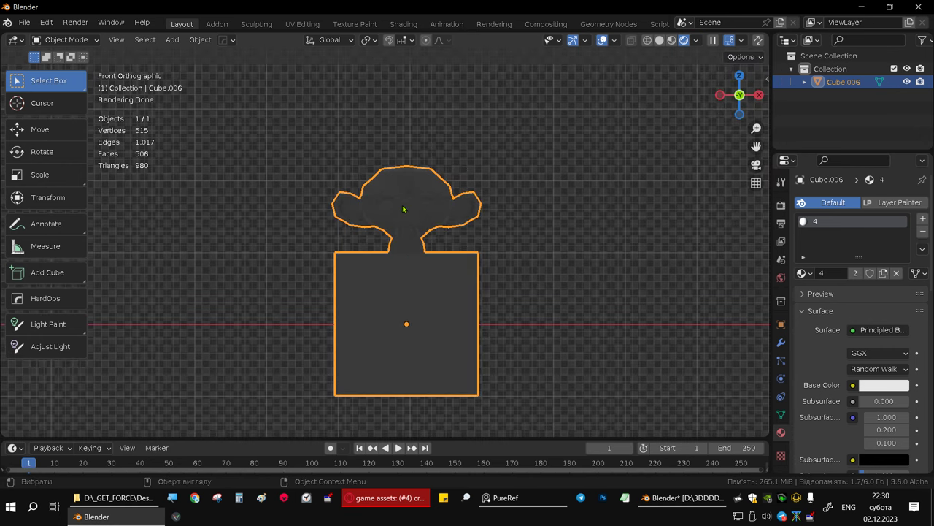
Step: Set the World color Value to 0 so the background is black
left_click(781, 278)
left_click(875, 285)
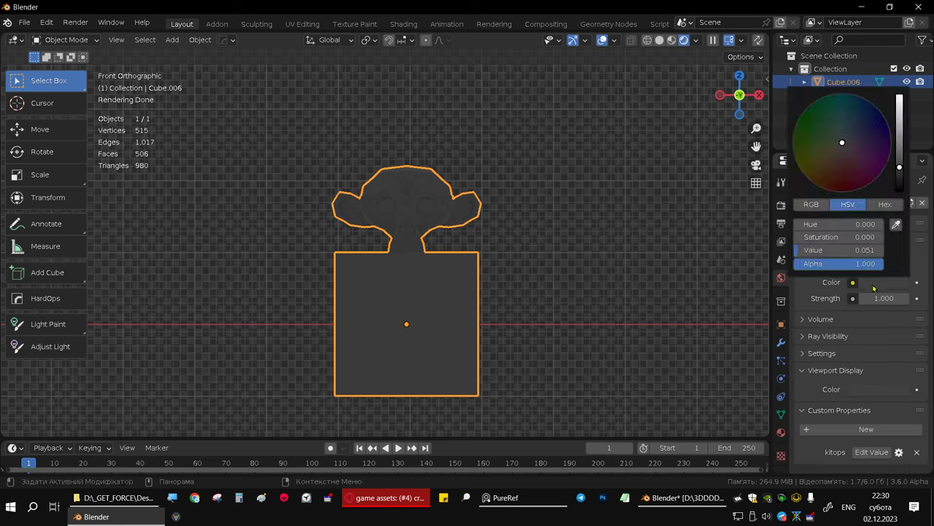
left_click_drag(901, 173, 900, 191)
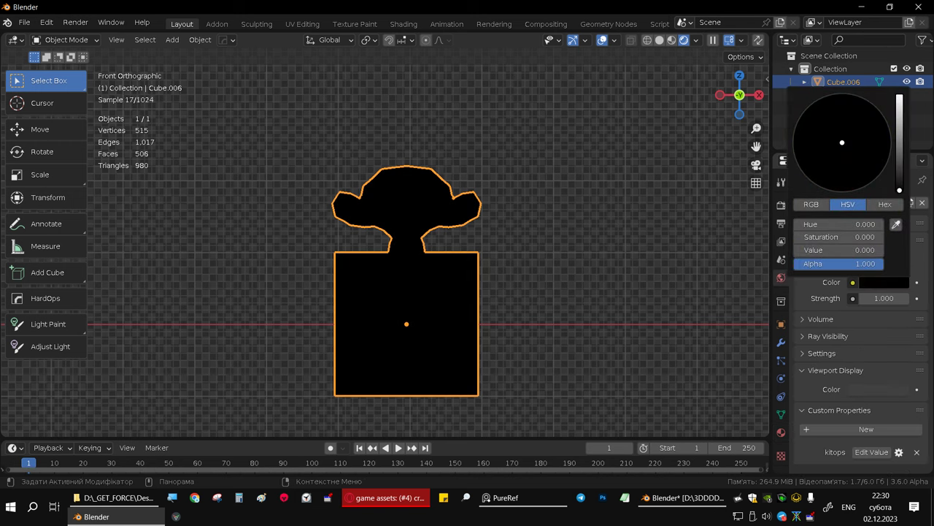
left_click(590, 269)
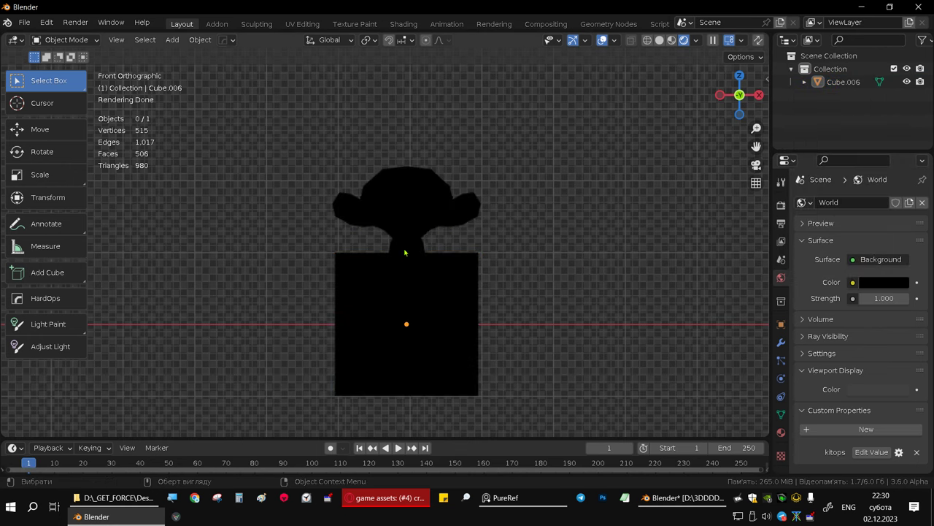
mouse_move(405, 253)
middle_mouse_down()
mouse_move(530, 313)
mouse_move(407, 255)
middle_mouse_up()
mouse_move(451, 175)
middle_mouse_down()
mouse_move(442, 184)
mouse_move(453, 246)
mouse_move(375, 261)
middle_mouse_up()
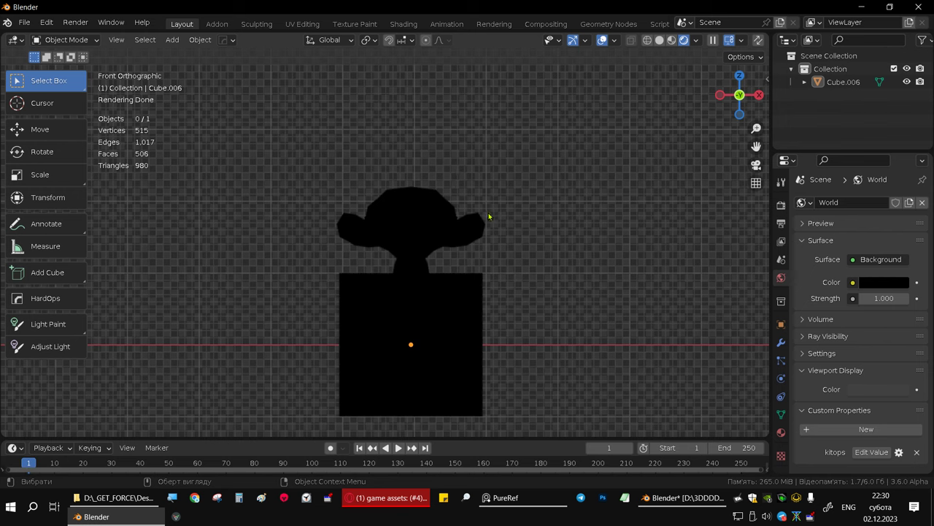
key("shift+a")
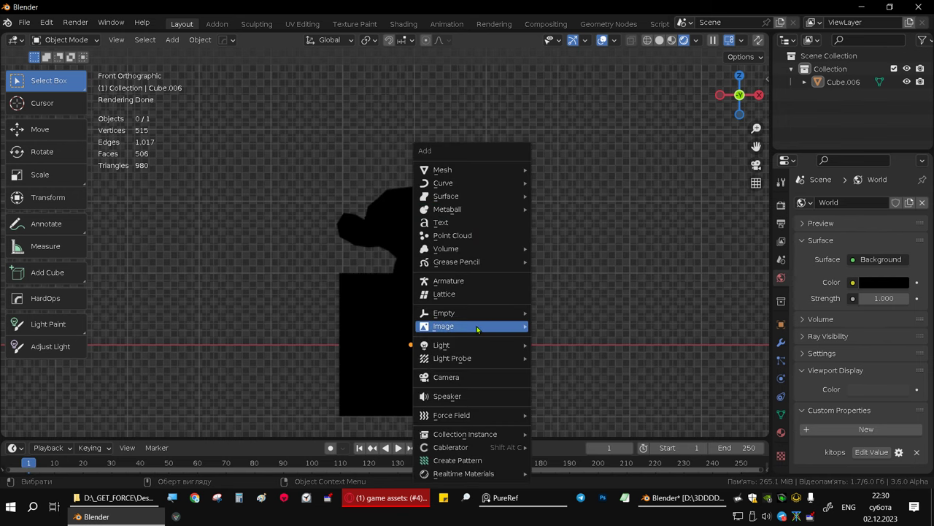
mouse_move(441, 345)
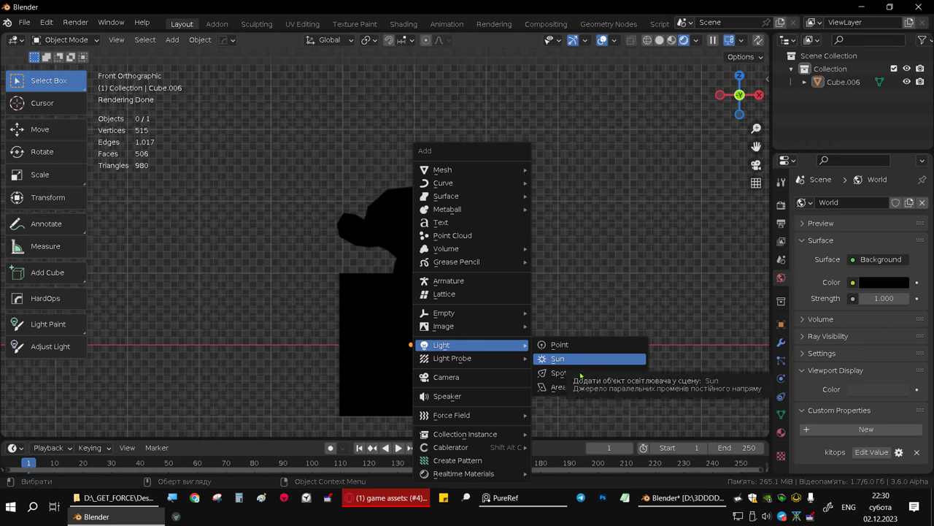
Step: Add a Point light and move it above-left of the model to X −1.23 m, Z 2.68 m
left_click(560, 344)
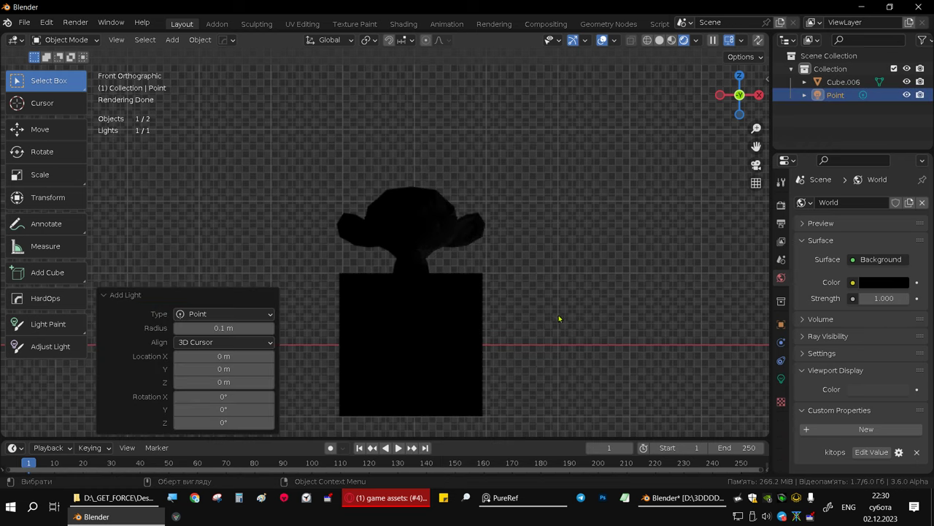
key("g")
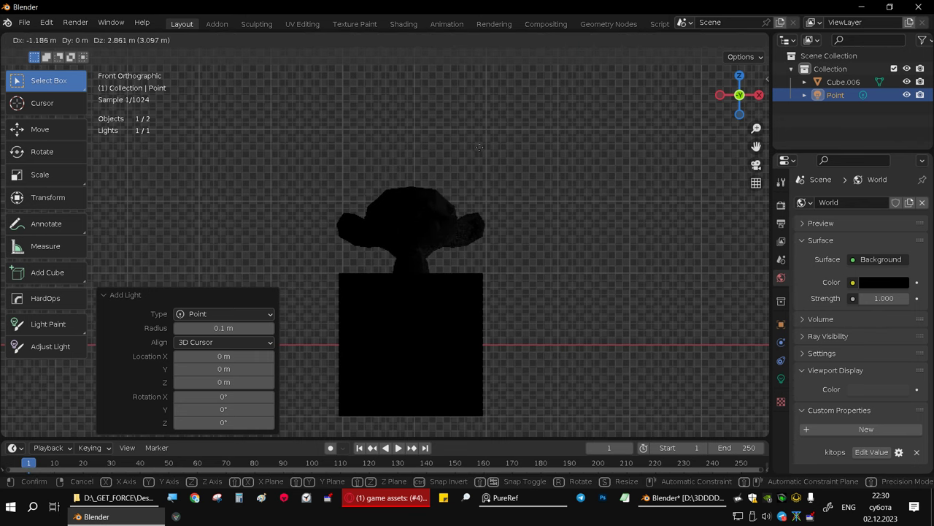
left_click(595, 144)
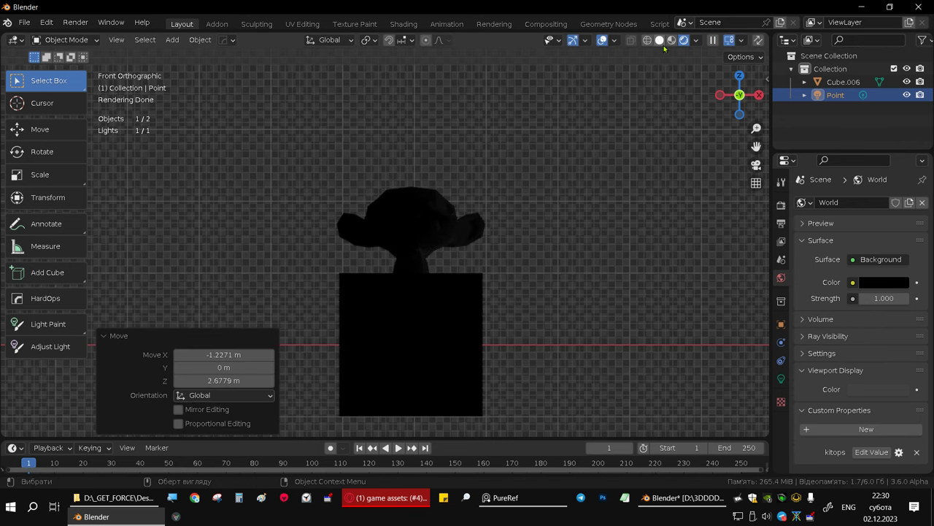
mouse_move(519, 139)
middle_mouse_down()
mouse_move(518, 216)
mouse_move(536, 246)
mouse_move(554, 241)
middle_mouse_up()
Step: Switch the viewport to Wireframe display
left_click(619, 41)
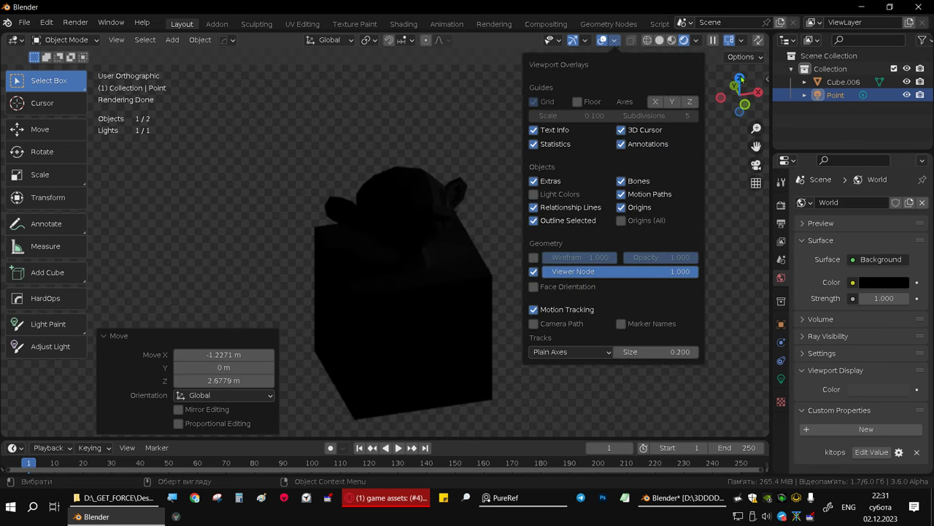
mouse_move(536, 233)
middle_mouse_down()
mouse_move(497, 188)
mouse_move(488, 245)
mouse_move(497, 296)
mouse_move(580, 240)
middle_mouse_up()
key("shift+z")
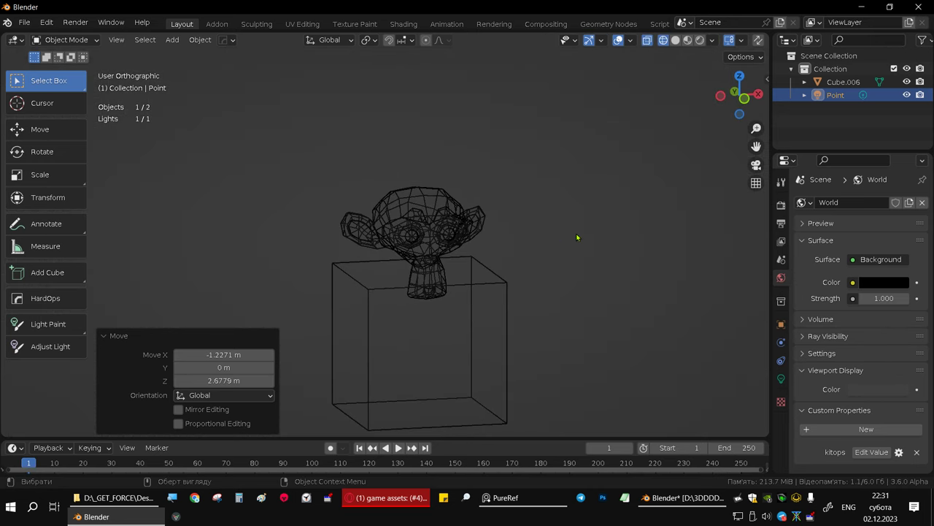
Step: Select the point light and isolate it with the / key to locate it in the scene
left_click(832, 94)
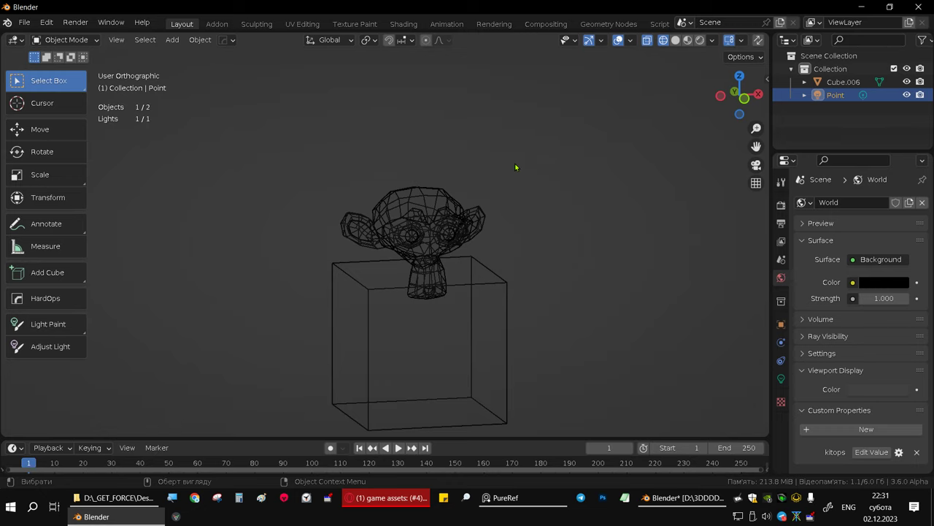
key("slash")
key("slash")
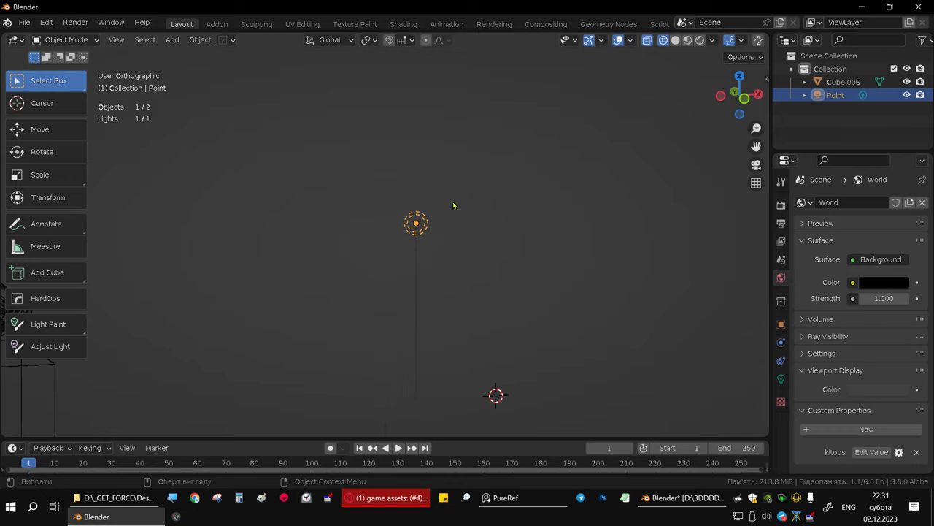
mouse_move(455, 204)
middle_mouse_down()
mouse_move(445, 202)
mouse_move(472, 229)
mouse_move(514, 239)
middle_mouse_up()
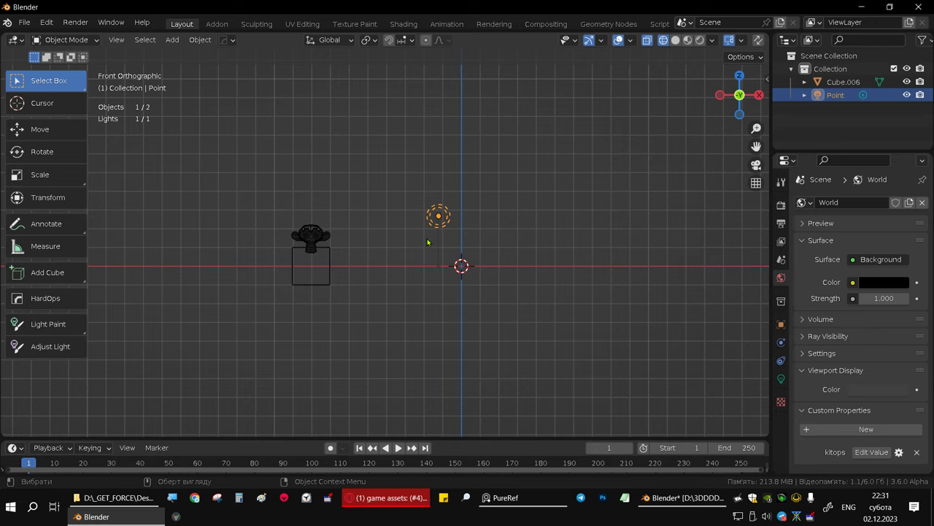
key("slash")
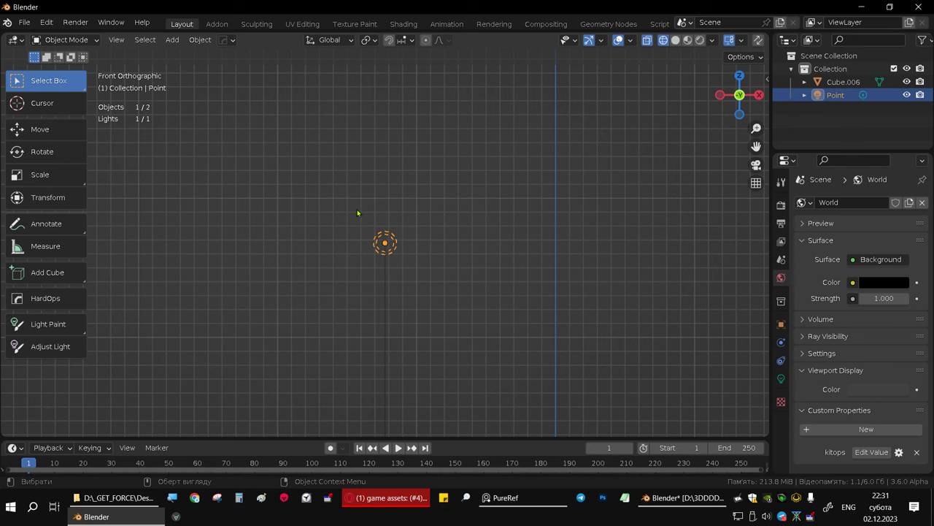
key("slash")
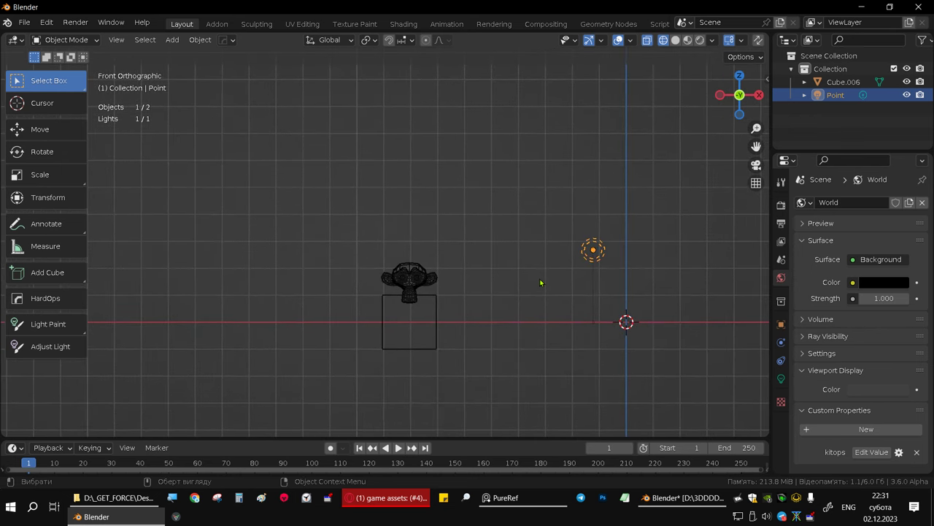
left_click_drag(527, 203, 673, 320)
Step: Move the cube and monkey over beside the point light
left_click_drag(309, 233, 484, 413)
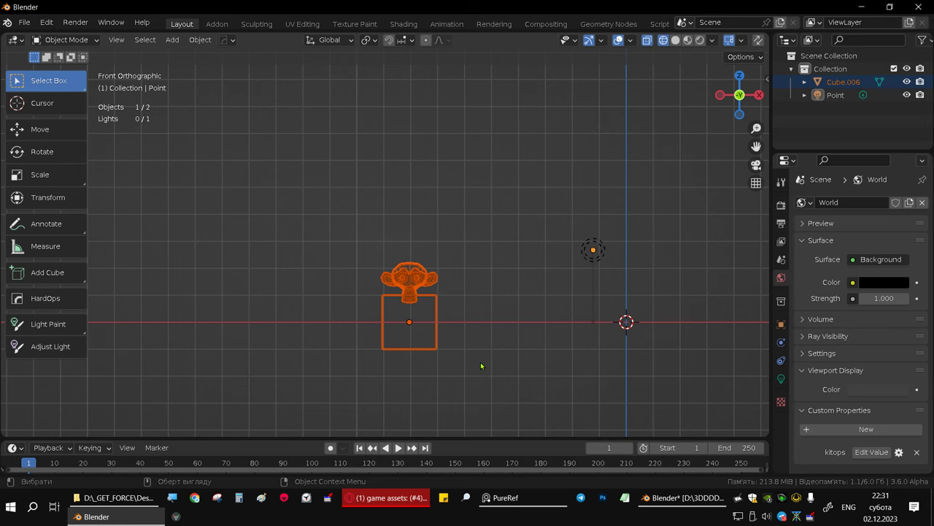
key("g")
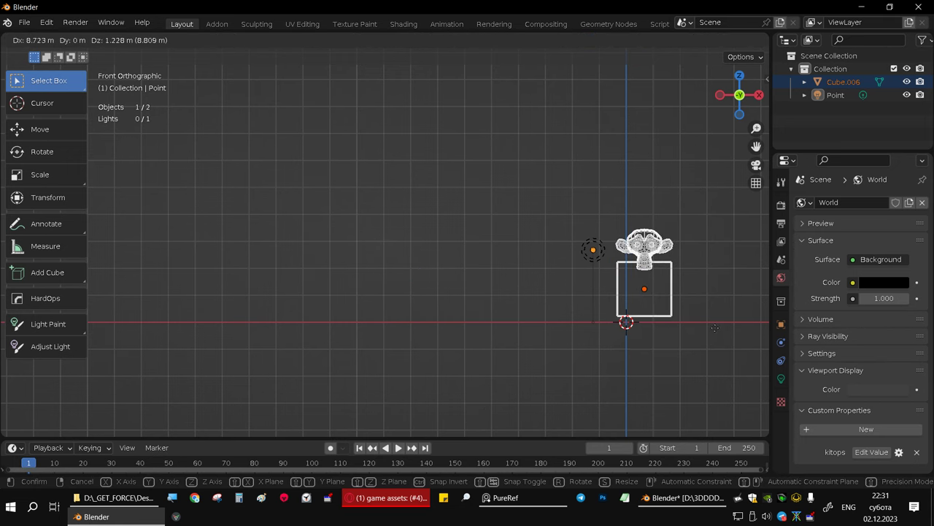
left_click(715, 328)
middle_click_drag(715, 327, 498, 304, "shift")
scroll(469, 249, "up", 1)
scroll(469, 249, "up", 2)
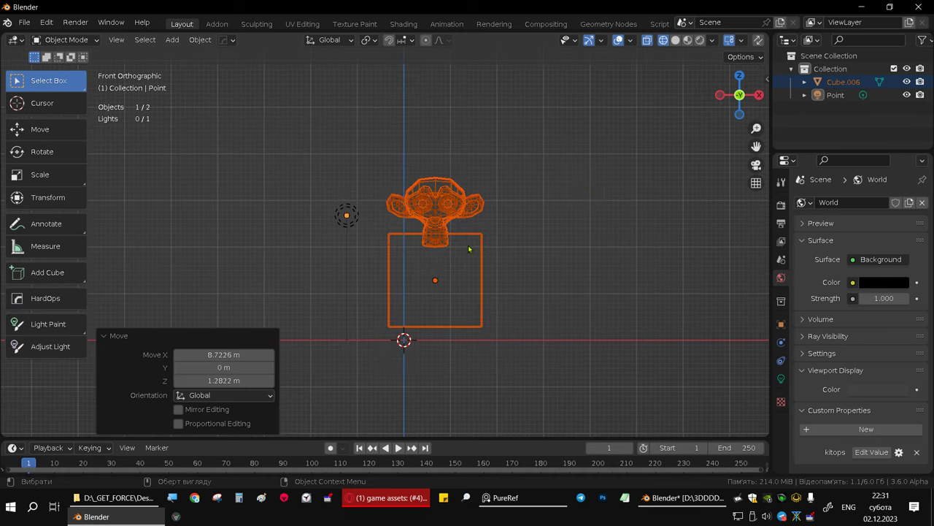
Step: Switch to Rendered shading and place the point light above the monkey's head
left_click(700, 39)
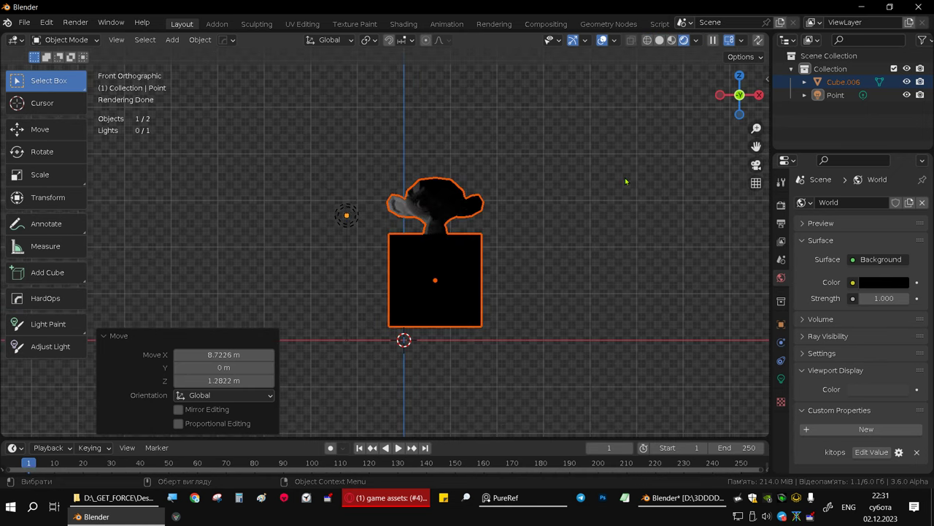
mouse_move(476, 222)
middle_mouse_down()
mouse_move(454, 254)
mouse_move(354, 210)
mouse_move(339, 239)
middle_mouse_up()
left_click(332, 248)
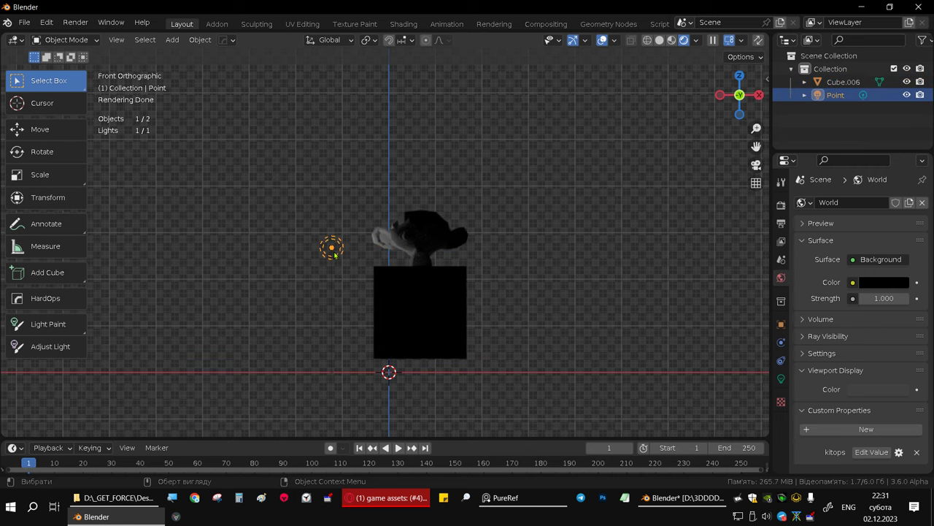
key("g")
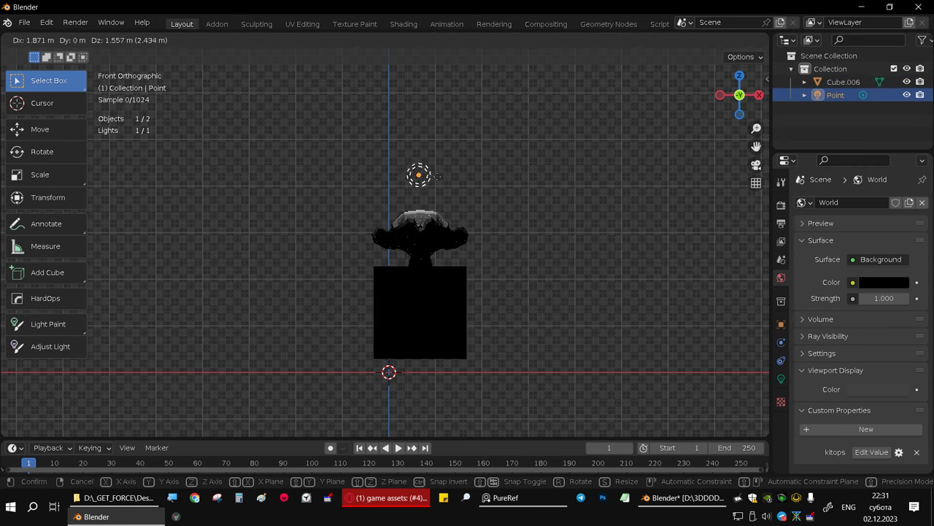
left_click(440, 180)
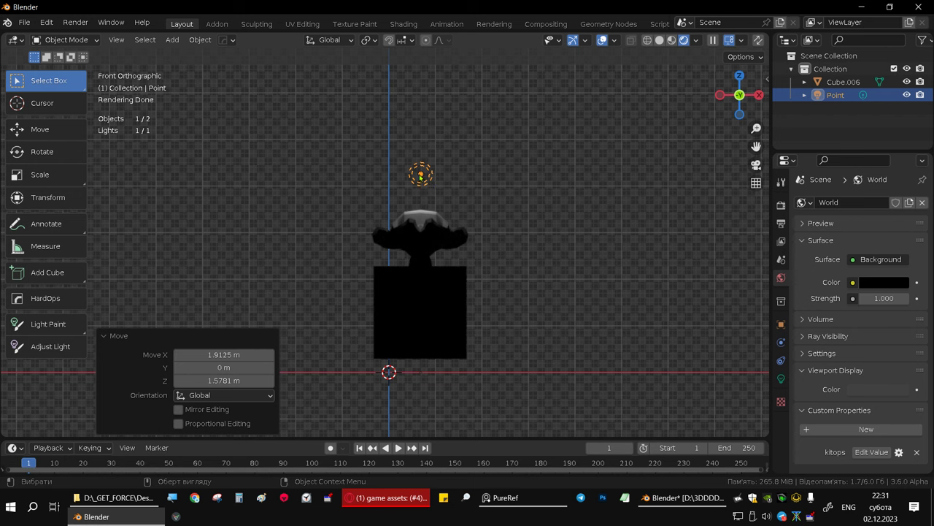
left_click(421, 175)
scroll(422, 176, "up", 6)
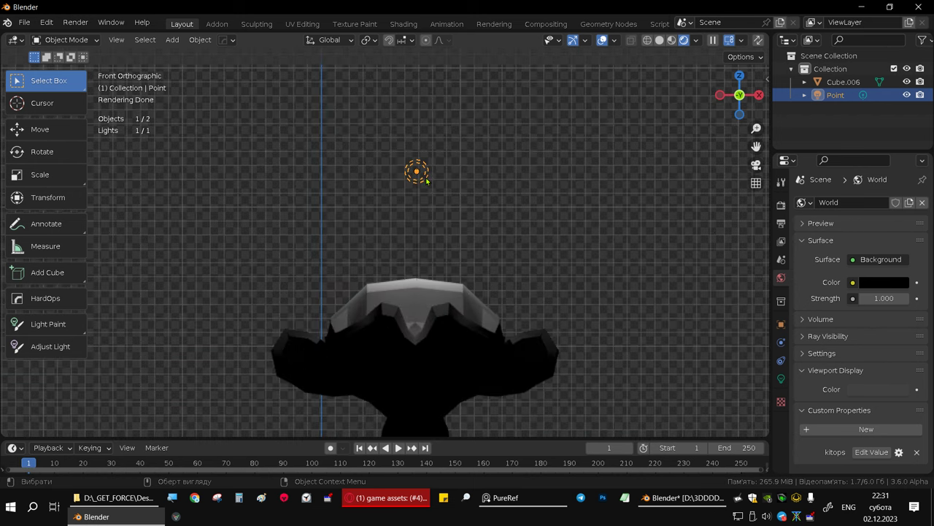
scroll(449, 198, "down", 3)
scroll(438, 212, "down", 2)
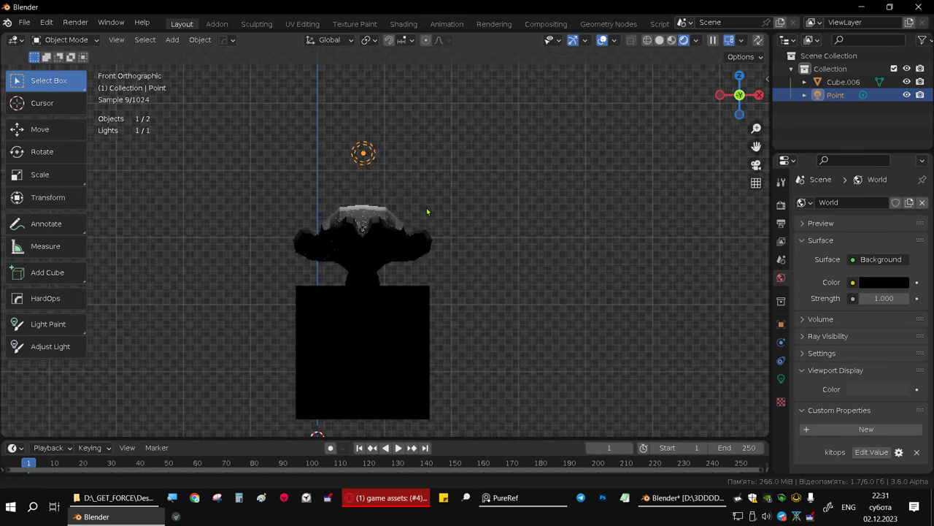
Step: Widen the point light's radius to 0.39 m and nudge the light slightly lower
left_click(780, 380)
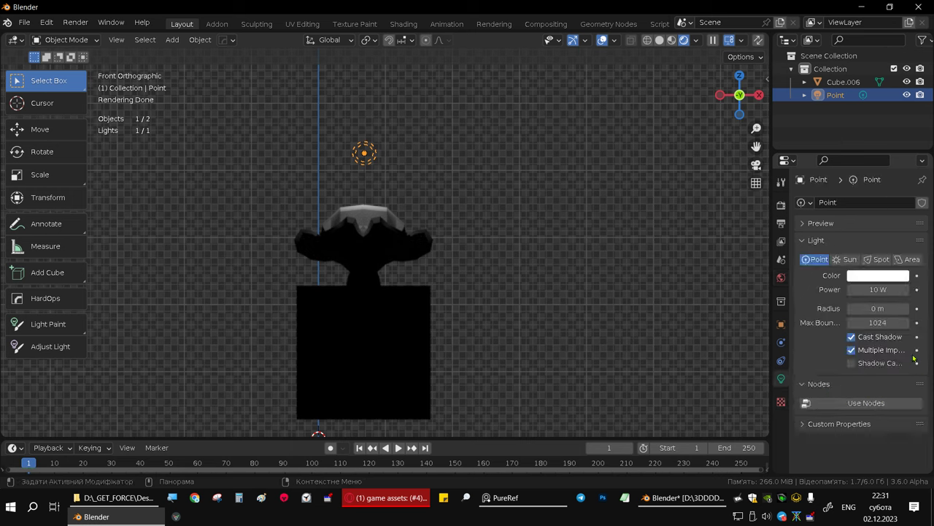
left_click_drag(364, 162, 361, 174)
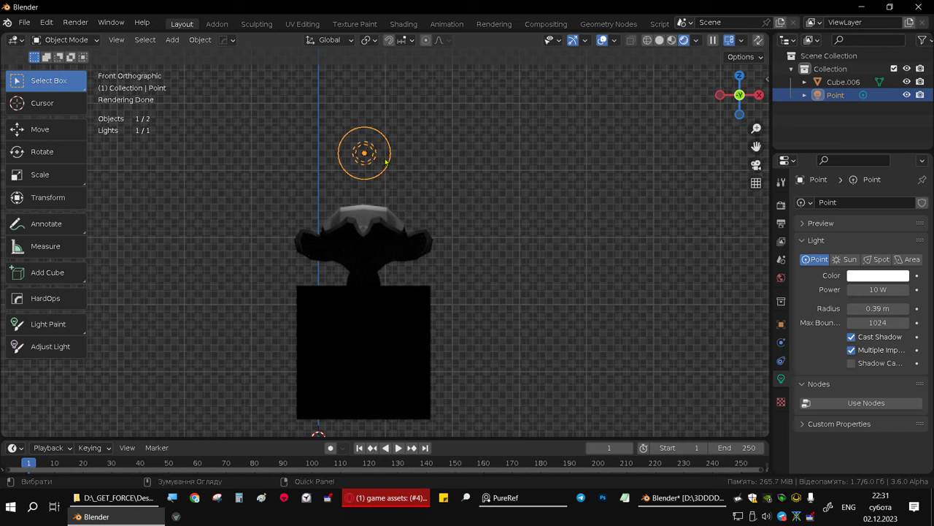
left_click(385, 161, "ctrl")
left_click(387, 168)
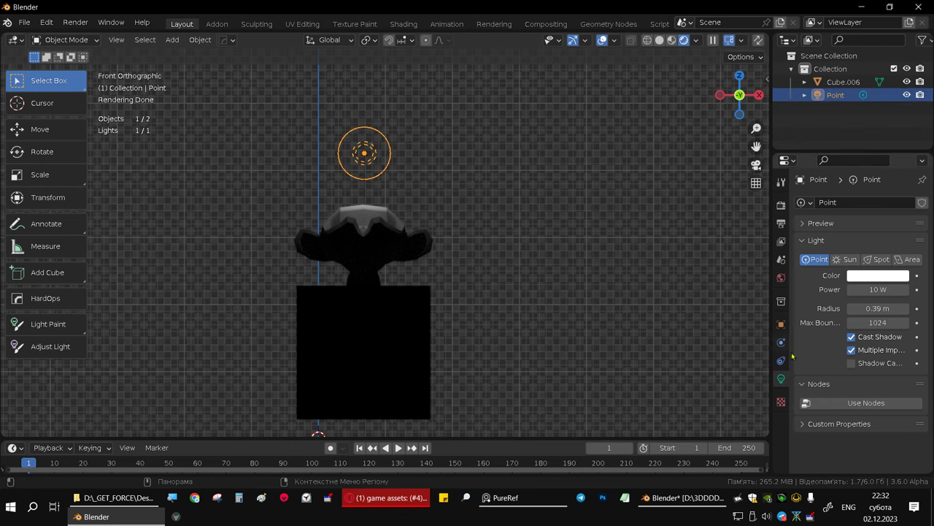
middle_click_drag(465, 213, 417, 198)
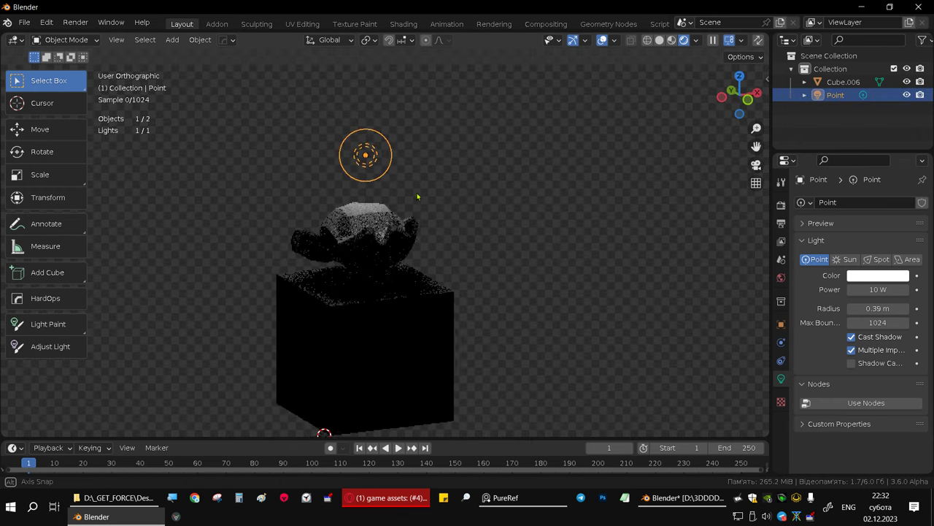
key("KP_1")
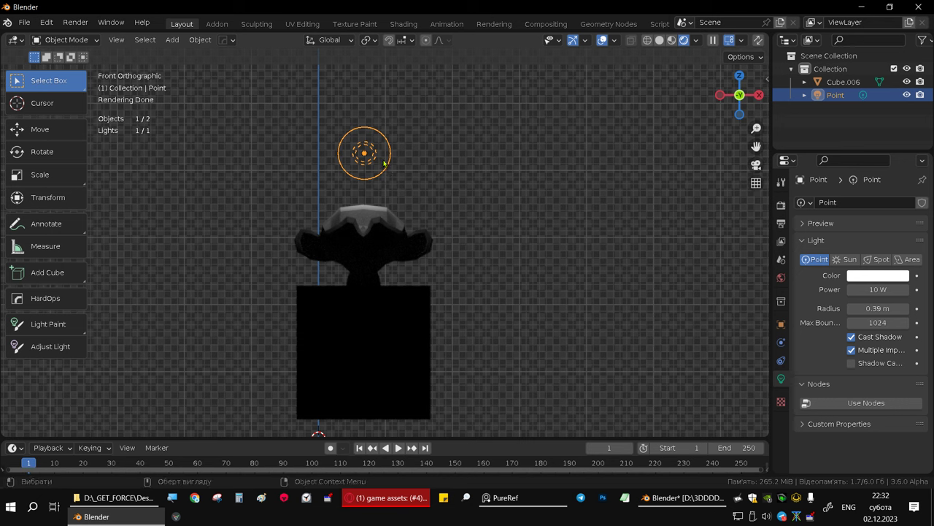
left_click_drag(385, 160, 384, 169)
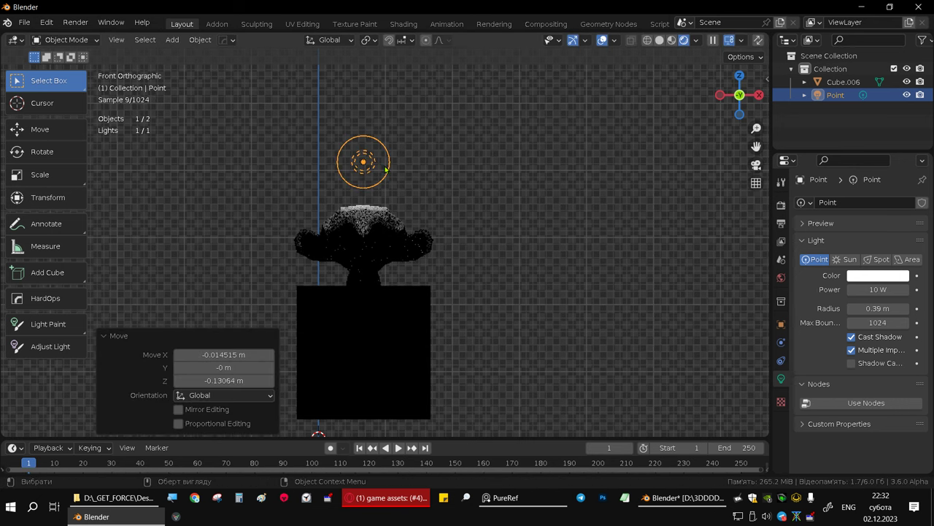
Step: Set the light radius to 1.6 m and power to 77.3 W, then select the monkey-on-cube
left_click_drag(883, 310, 913, 309)
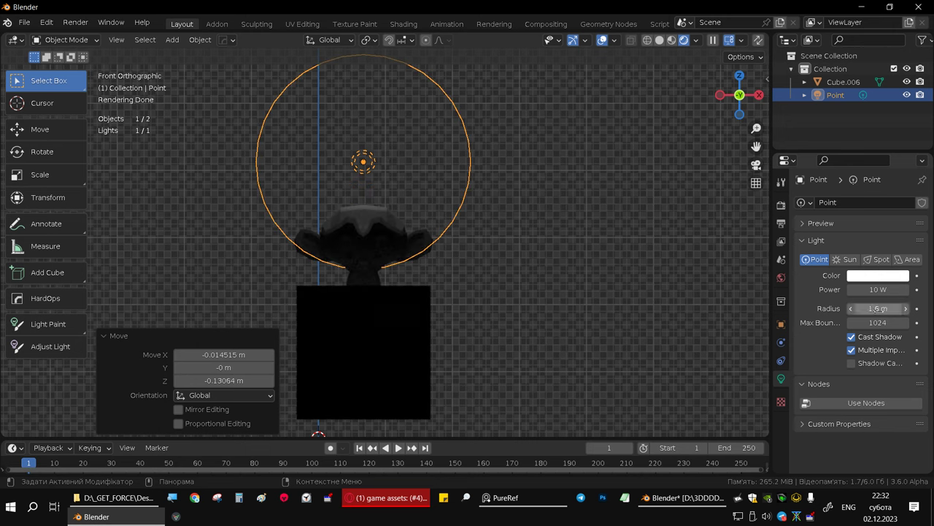
left_click_drag(876, 289, 902, 289)
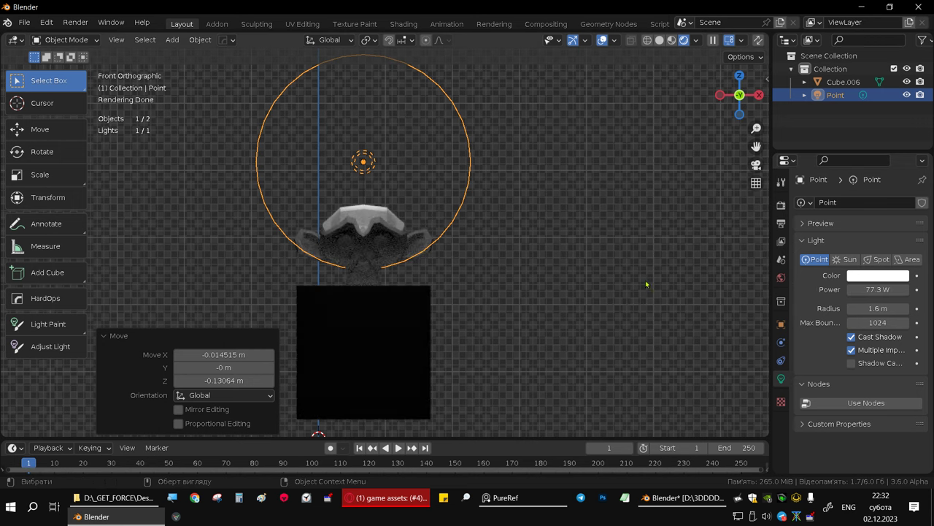
left_click(628, 279)
middle_click_drag(497, 206, 357, 229)
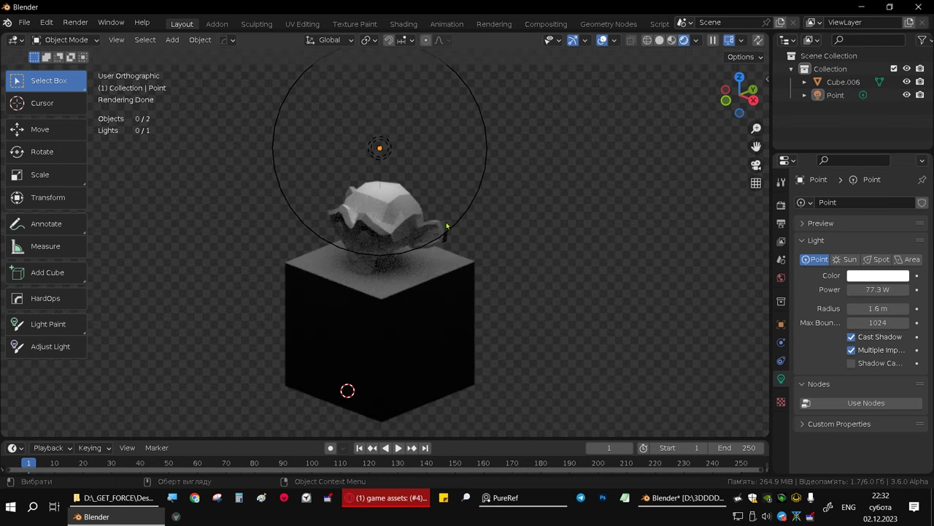
mouse_move(482, 163)
middle_mouse_down()
mouse_move(458, 155)
mouse_move(469, 171)
middle_mouse_up()
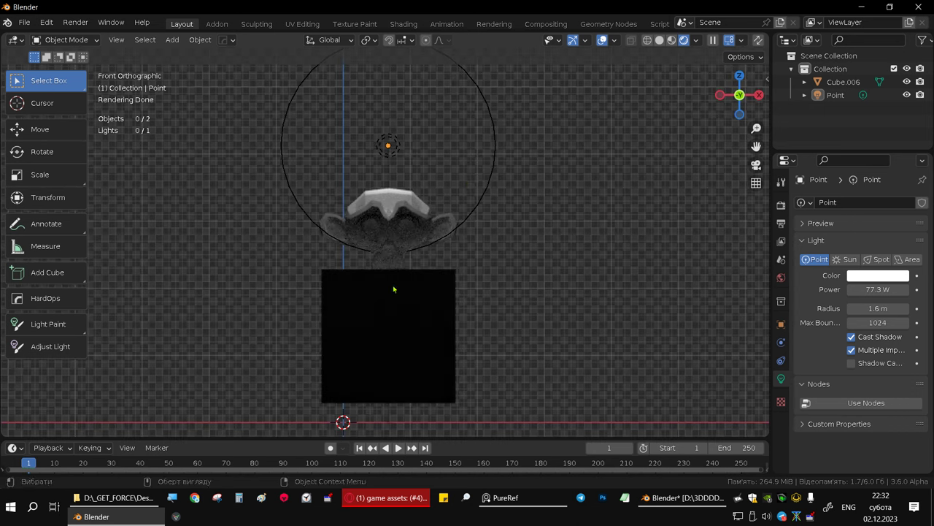
middle_click_drag(409, 169, 409, 247)
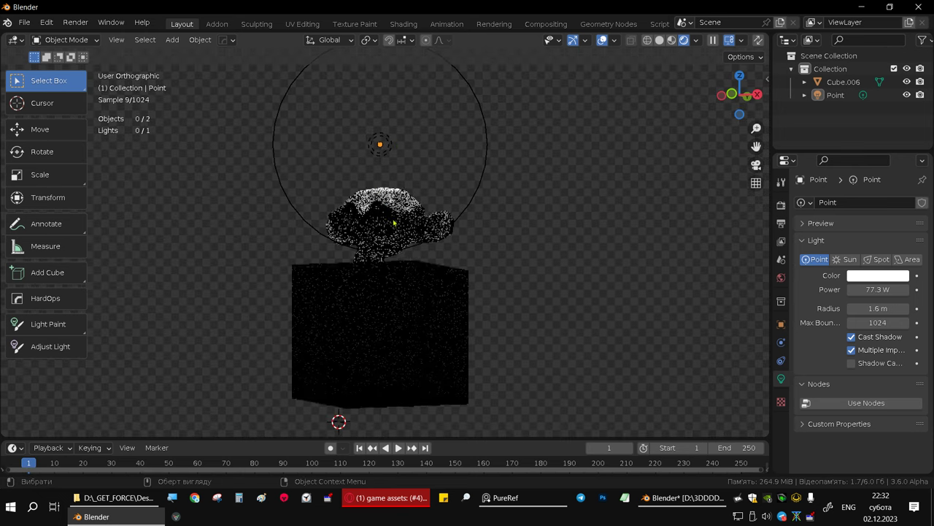
left_click(409, 246)
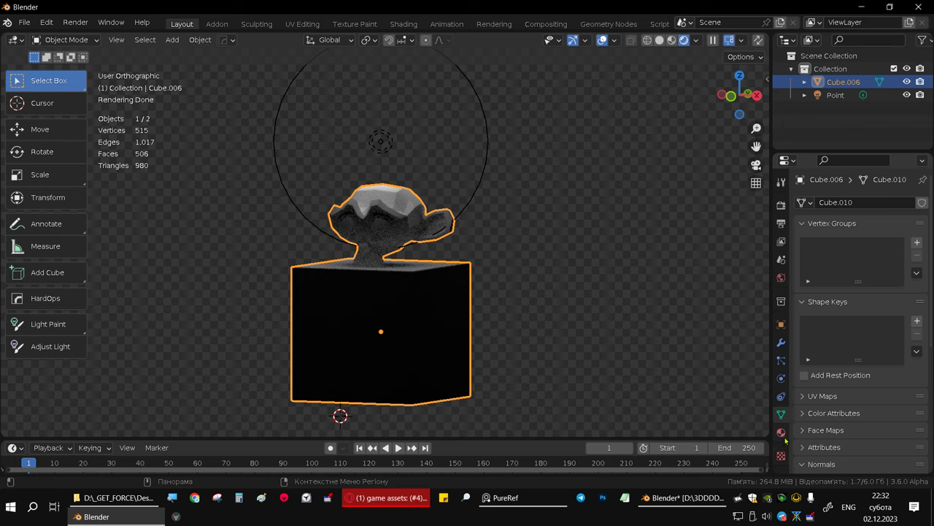
Step: Set the cube material's Roughness to 1.000 and Specular to 0.000
left_click(781, 433)
scroll(847, 383, "down", 2)
scroll(887, 378, "down", 2)
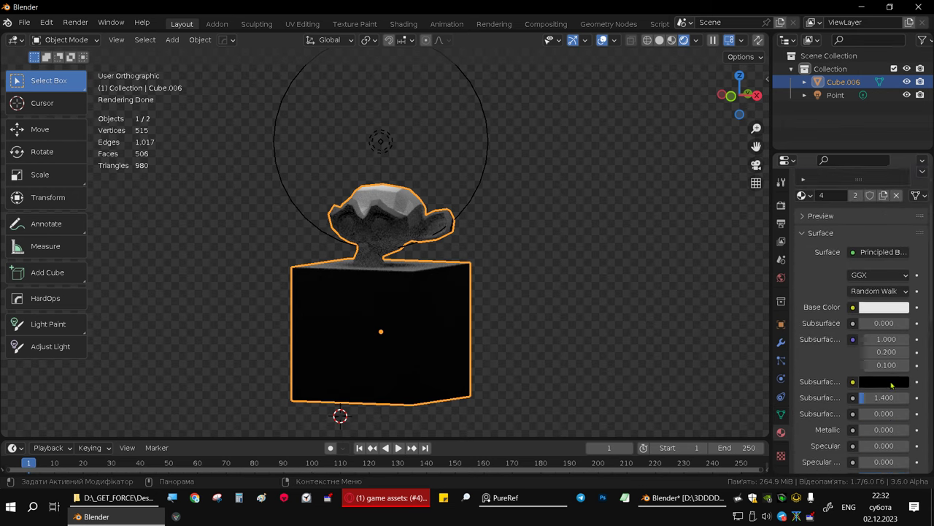
scroll(892, 385, "down", 2)
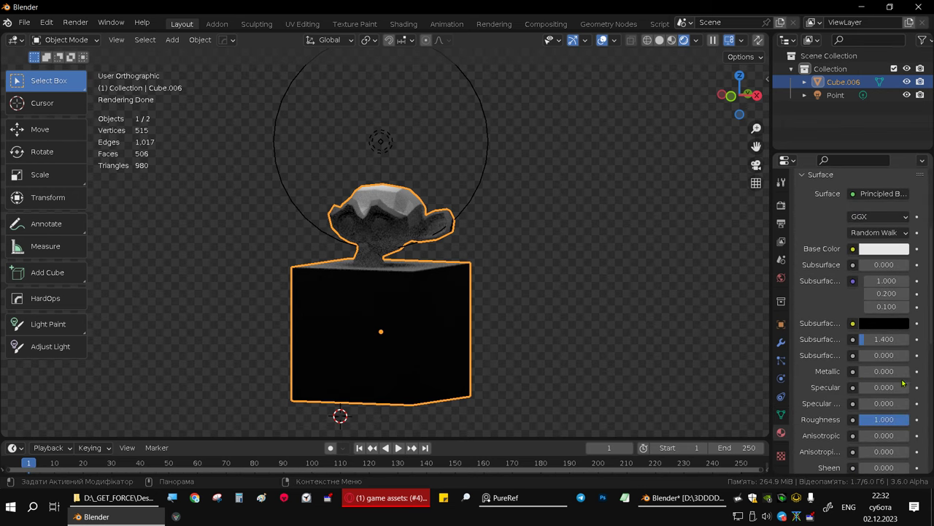
left_click(892, 421)
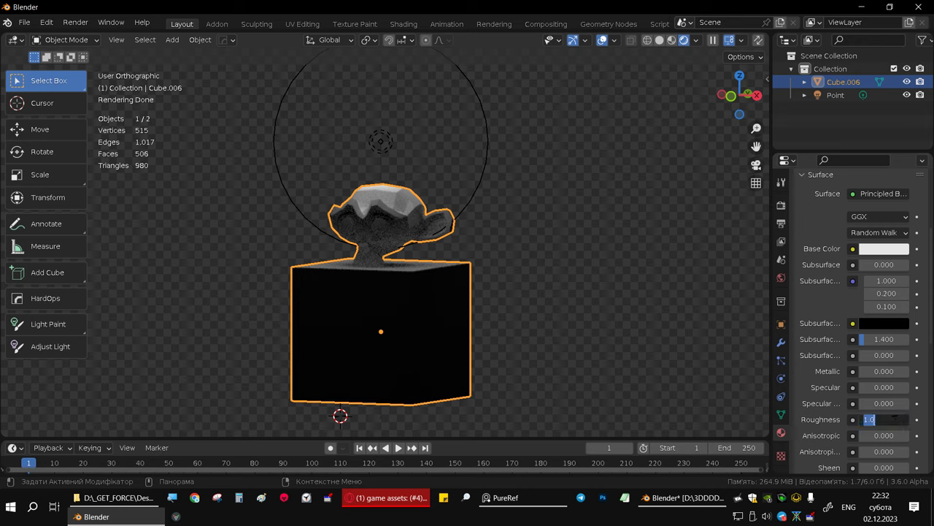
key("Return")
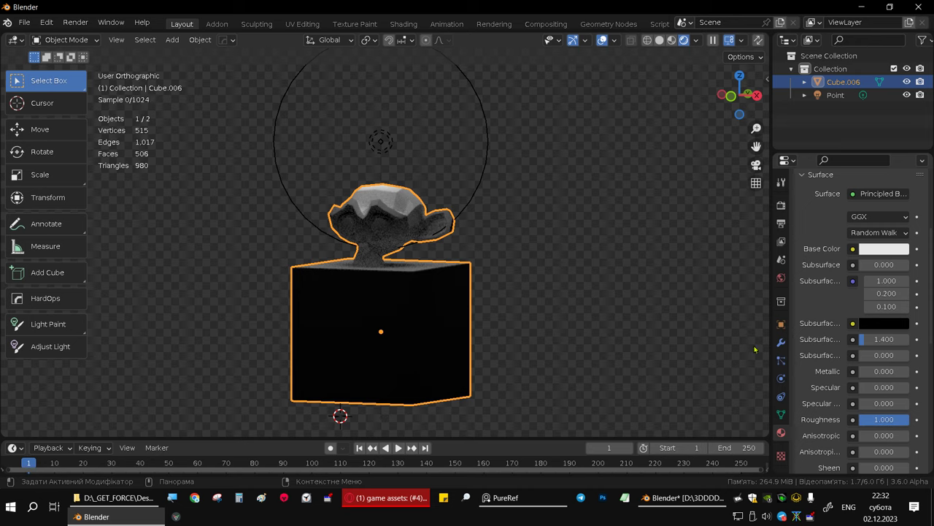
left_click(882, 393)
key("Return")
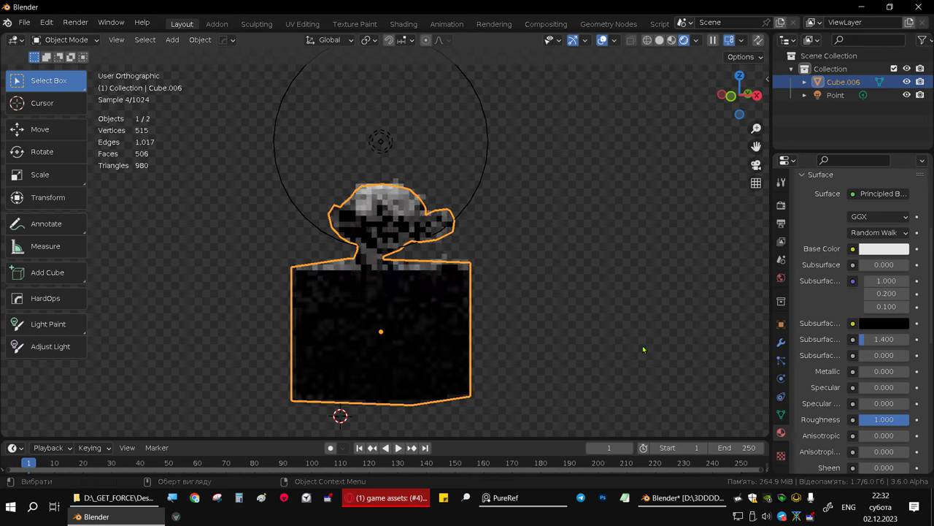
Step: Turn to the front orthographic view and enter Edit Mode on the mesh
mouse_move(431, 266)
middle_mouse_down()
mouse_move(441, 229)
mouse_move(428, 236)
middle_mouse_up()
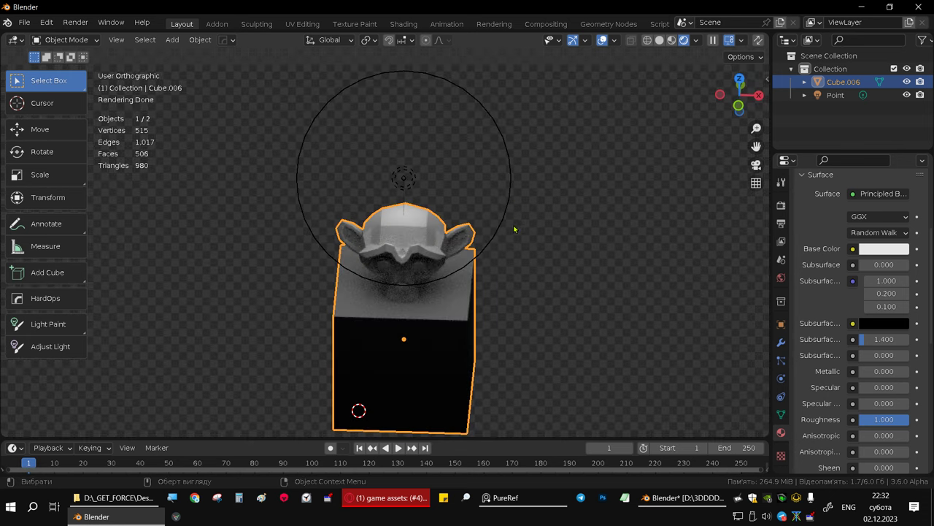
middle_click_drag(514, 229, 439, 216, "alt")
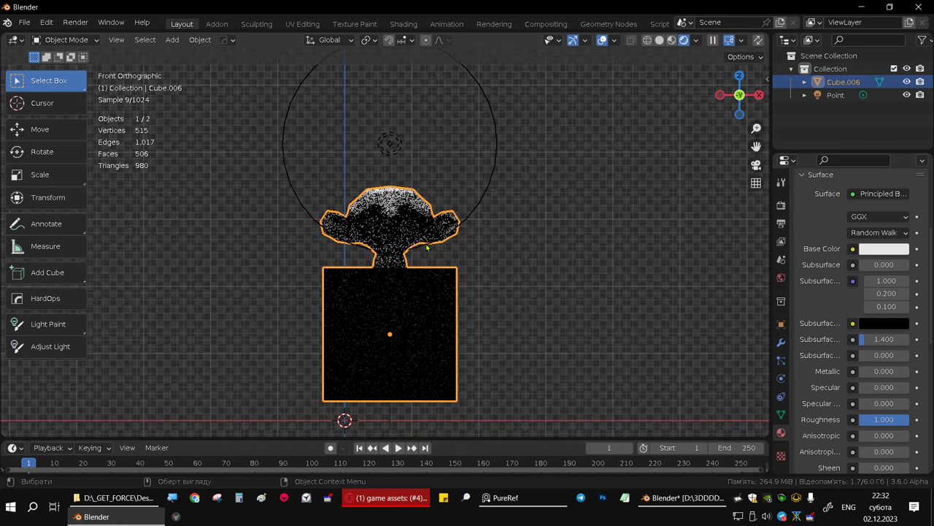
mouse_move(427, 248)
middle_mouse_down()
mouse_move(438, 282)
mouse_move(390, 87)
middle_mouse_up()
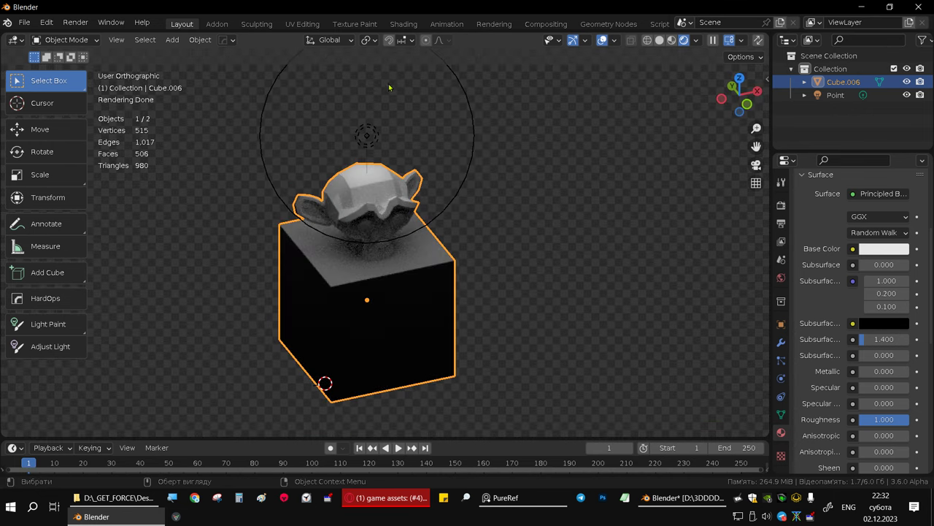
middle_click_drag(345, 290, 312, 236, "alt")
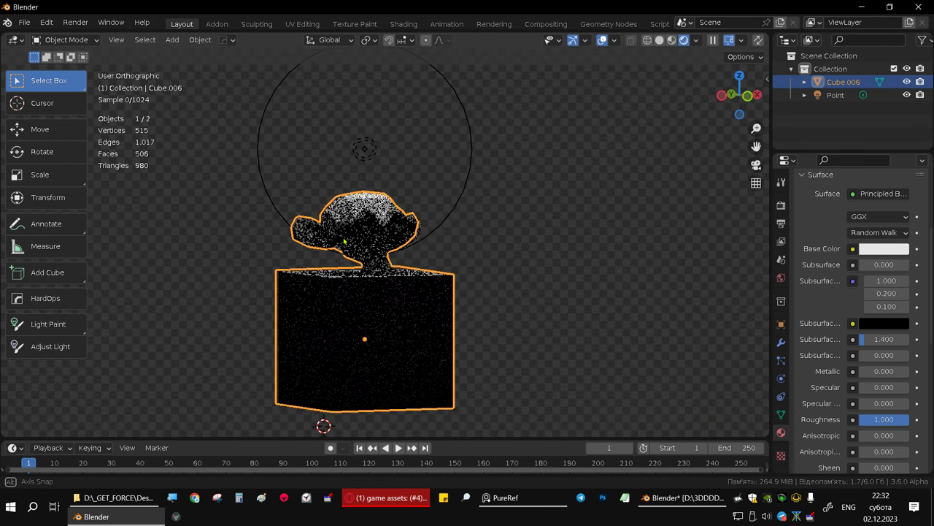
key("Tab")
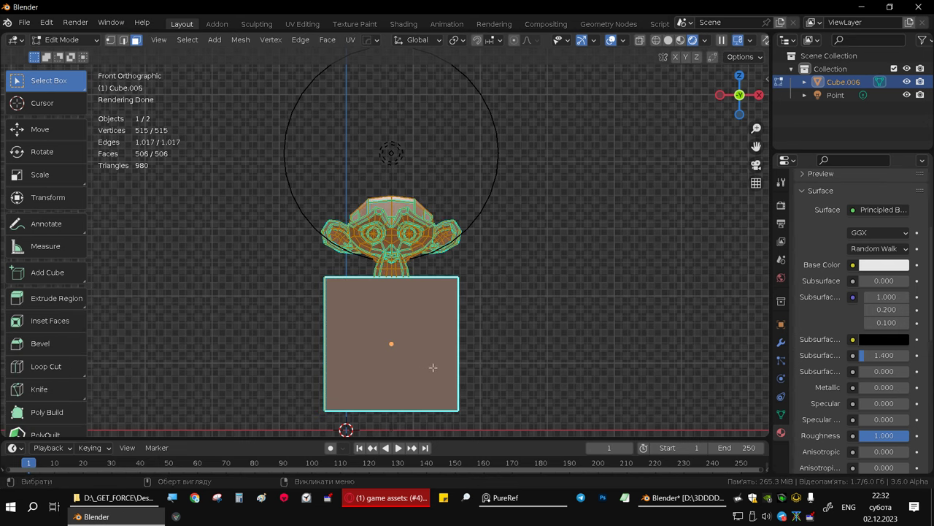
Step: Add a centred horizontal loop cut, scale it outward into a hexagonal bulge, and return to Object Mode
key("ctrl+r")
left_click(482, 327)
right_click(482, 327)
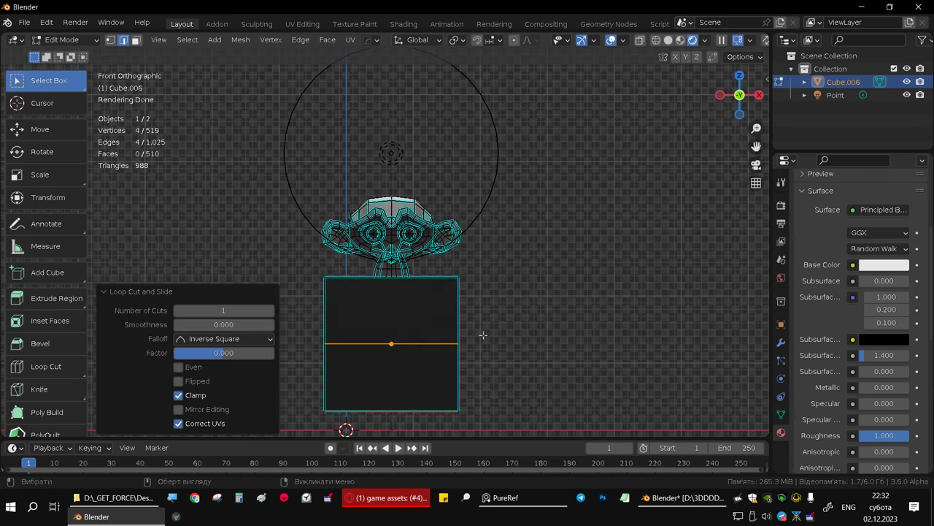
key("s")
left_click(502, 331)
key("Tab")
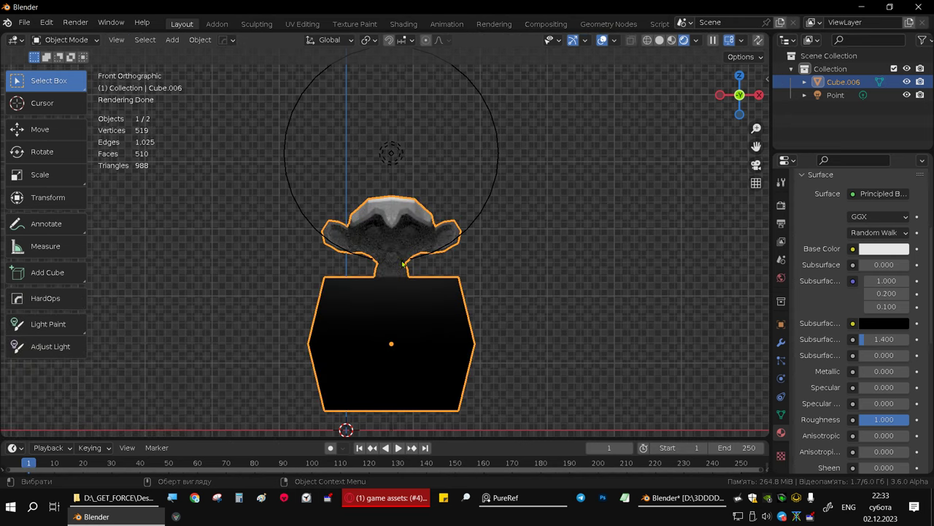
middle_click_drag(503, 334, 471, 294)
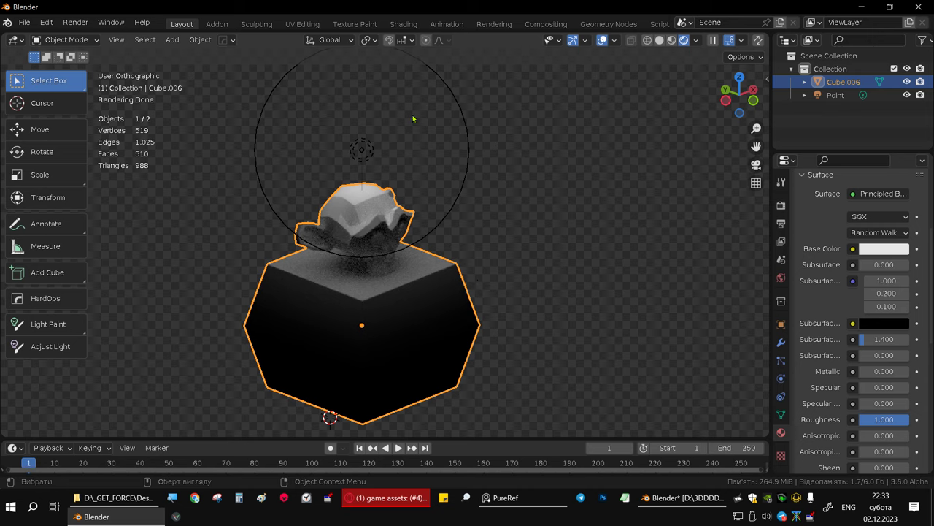
Step: In the Shading workspace, preview Rendered with Scene World and Scene Lights enabled
left_click(403, 24)
middle_click_drag(493, 284, 599, 281)
middle_click_drag(260, 262, 306, 57)
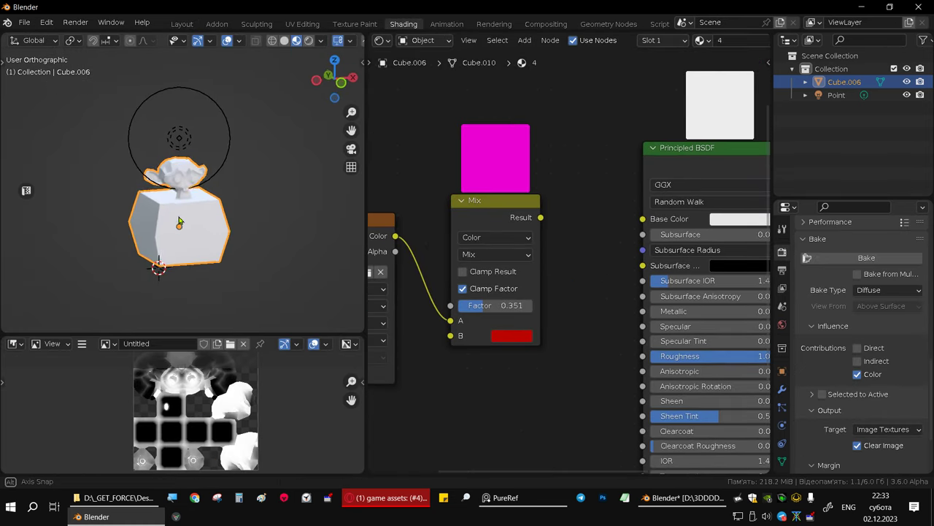
left_click(309, 40)
left_click(321, 40)
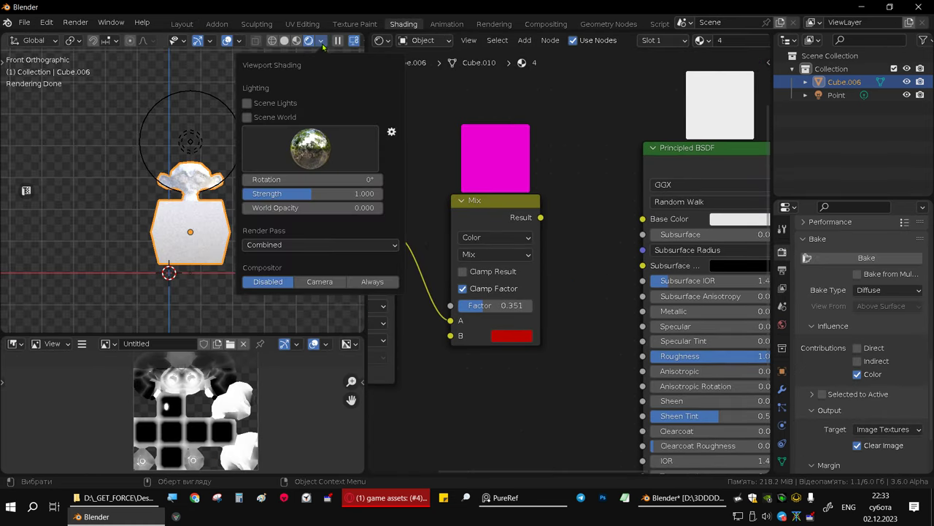
left_click(261, 117)
left_click(260, 102)
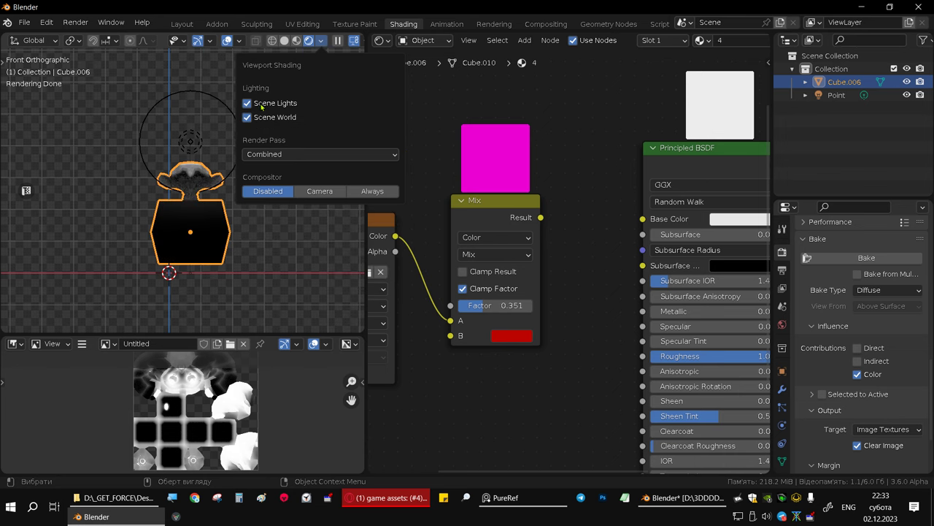
Step: Delete the Mix node from the cube's material
middle_click_drag(555, 303, 451, 271)
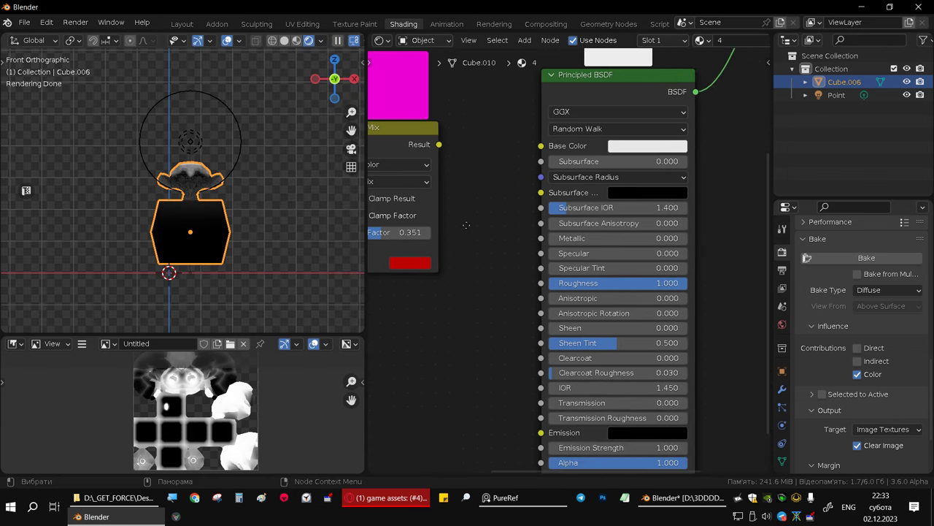
scroll(451, 271, "down", 2)
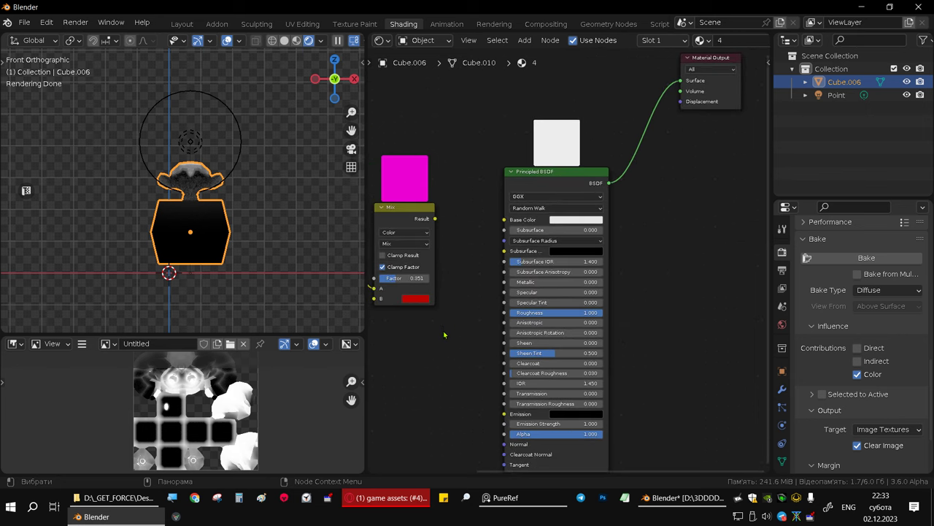
scroll(451, 271, "down", 2)
middle_click_drag(570, 267, 548, 305)
left_click(510, 217)
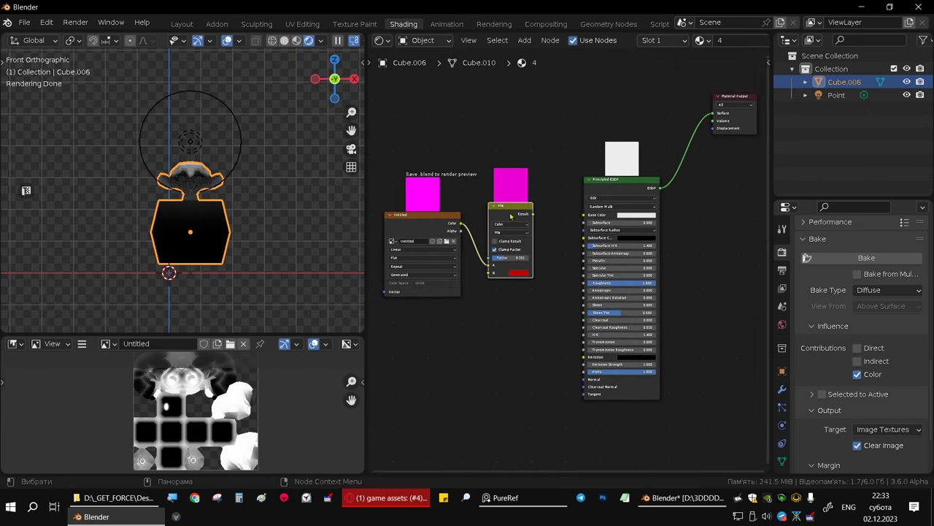
key("x")
Step: Reposition the Untitled image texture node beside the Principled BSDF
key("g")
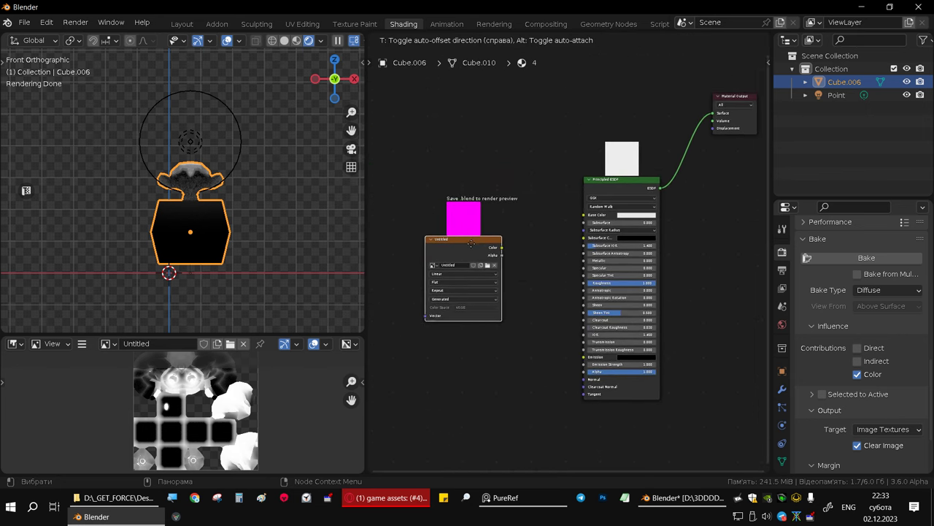
left_click(473, 270)
scroll(473, 270, "up", 1)
scroll(474, 270, "up", 2)
key("g")
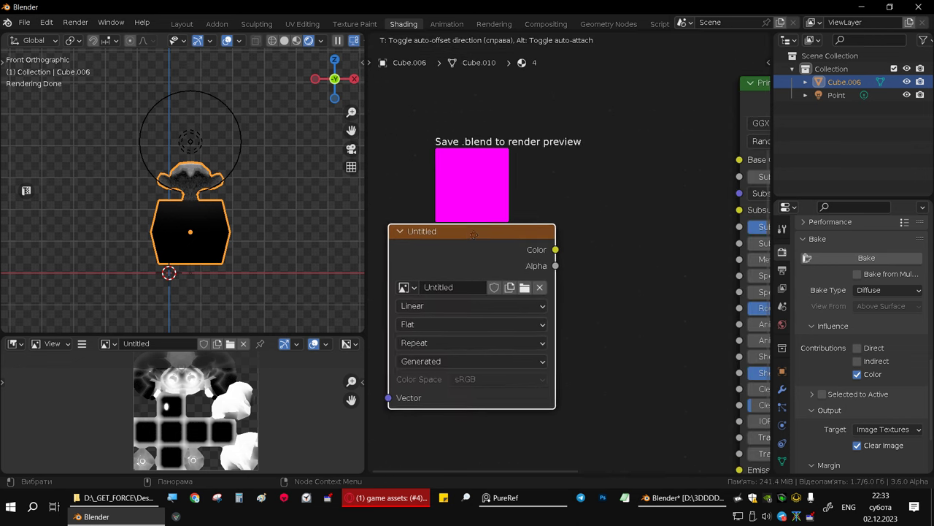
left_click(504, 229)
left_click_drag(600, 232, 826, 259)
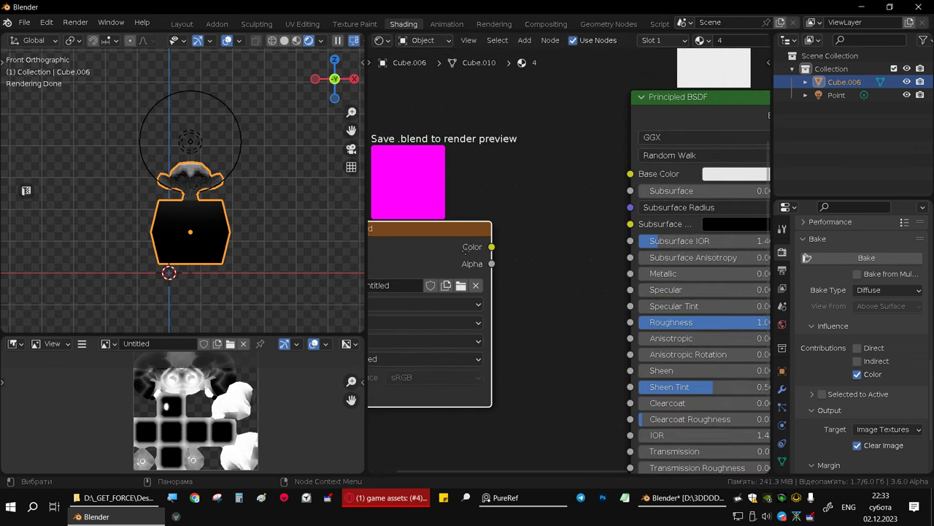
scroll(827, 259, "down", 3)
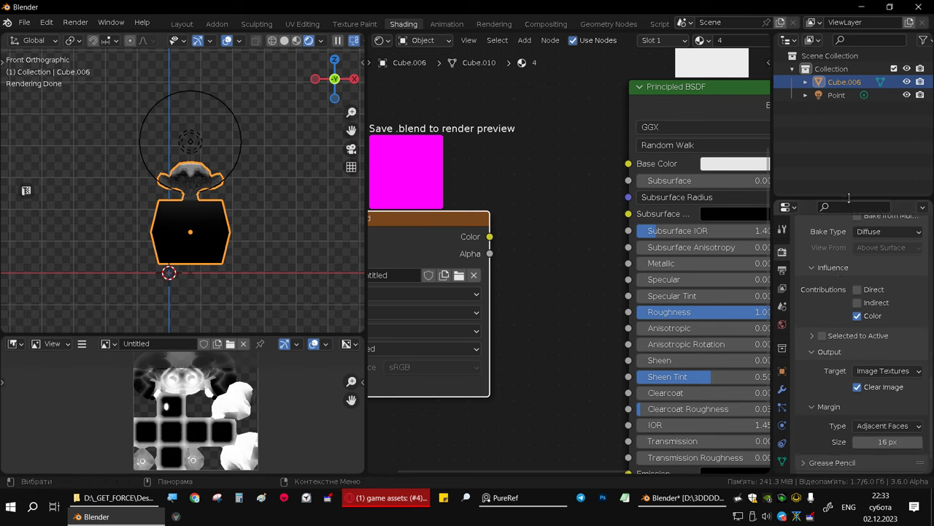
Step: Bake Diffuse lighting with Direct and Color contributions into the Untitled image
left_click_drag(840, 202, 840, 140)
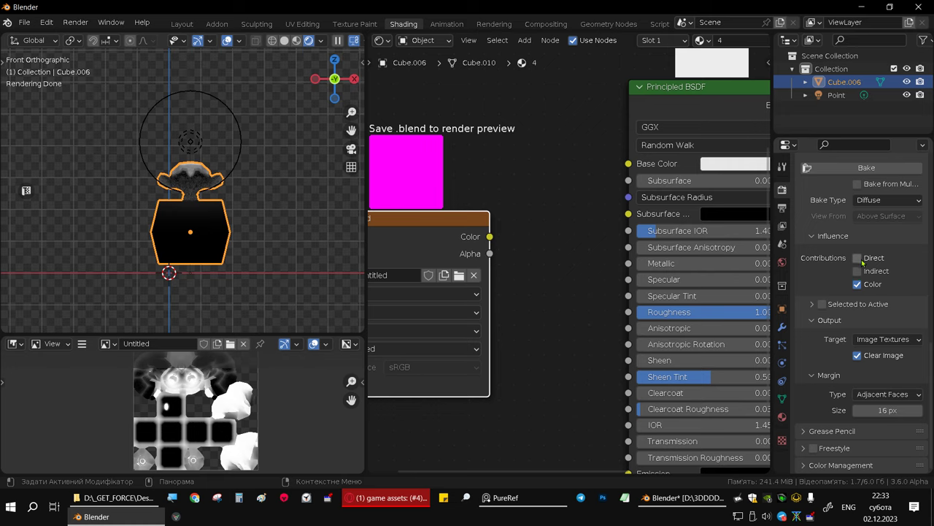
left_click_drag(433, 228, 499, 210)
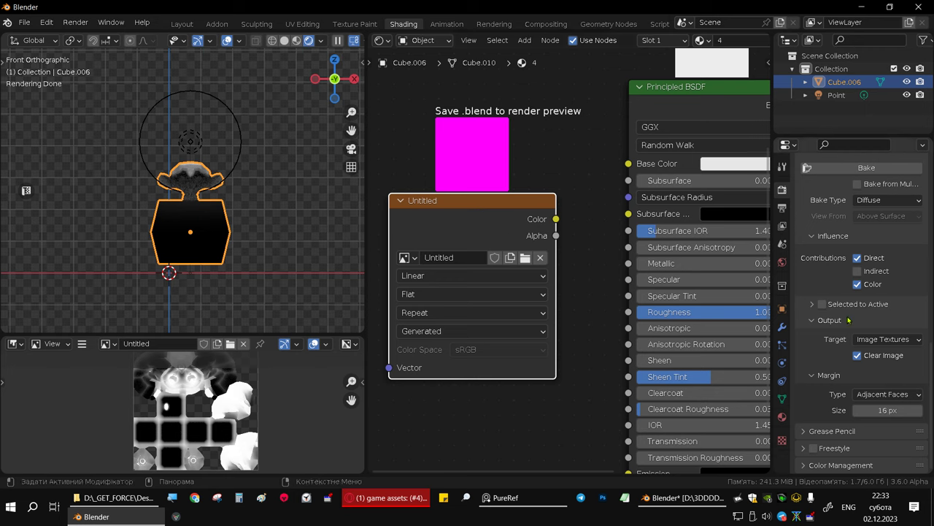
left_click(853, 170)
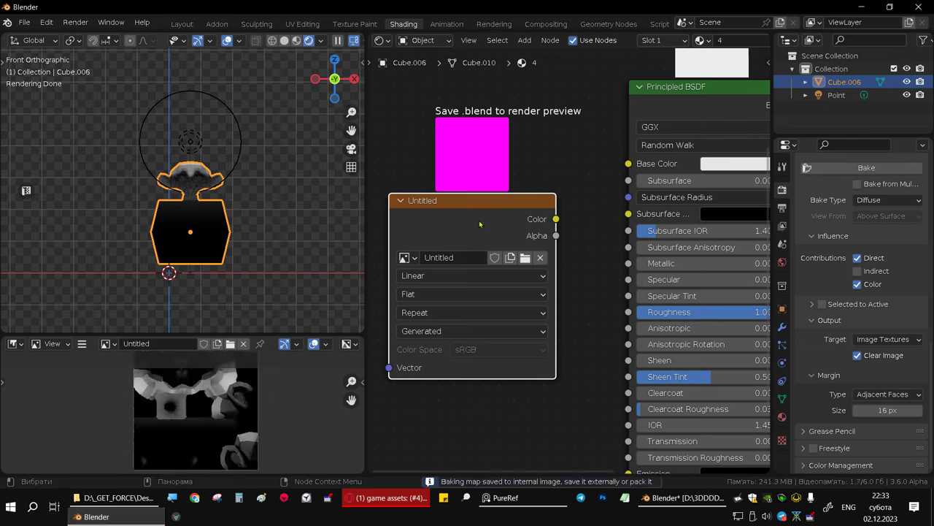
Step: Switch to Material Preview and link the Untitled image's Color output to Base Color
left_click(297, 41)
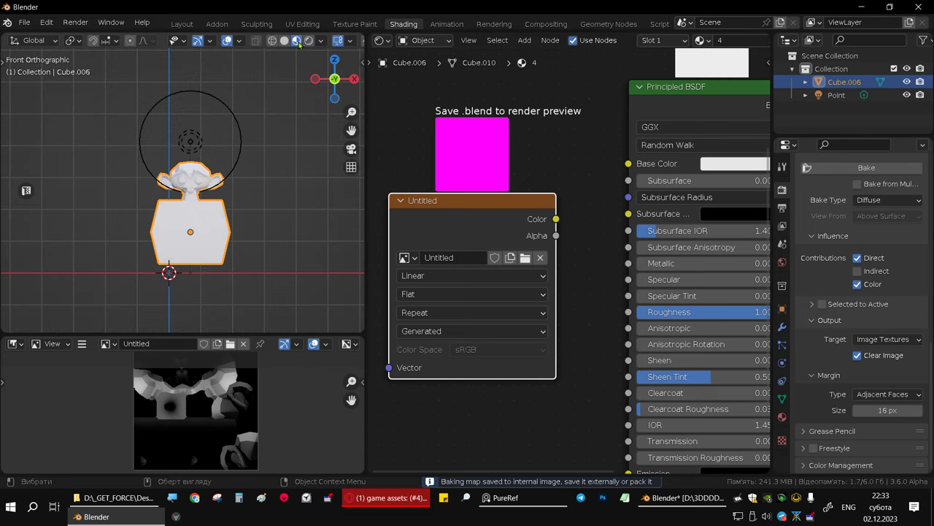
middle_click_drag(298, 51, 253, 184)
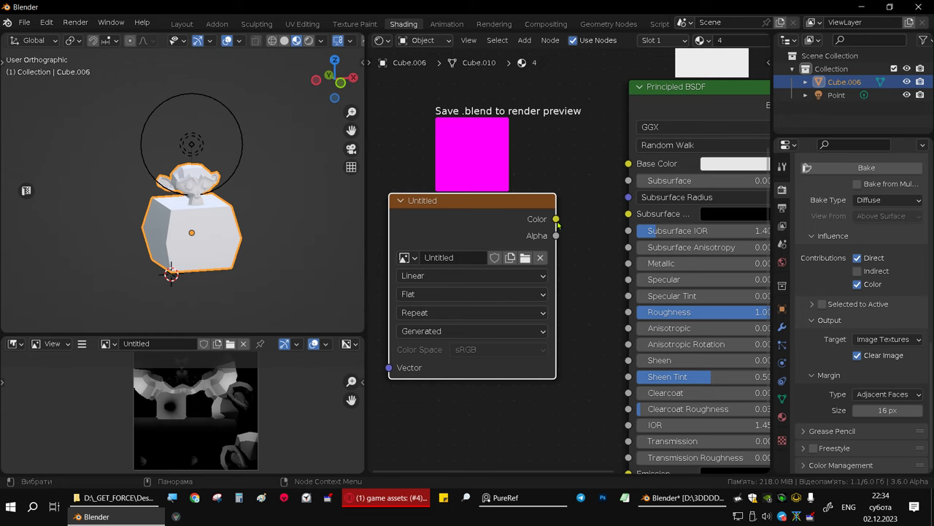
left_click_drag(558, 223, 577, 209)
left_click_drag(628, 169, 629, 163)
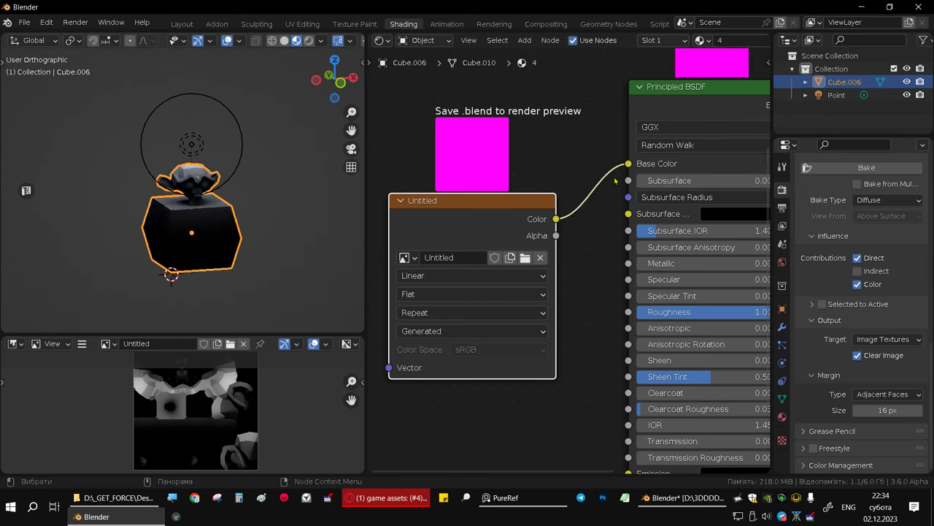
Step: Return to the front view and move the Untitled image node further left
middle_click_drag(168, 234, 143, 233)
key("KP_1")
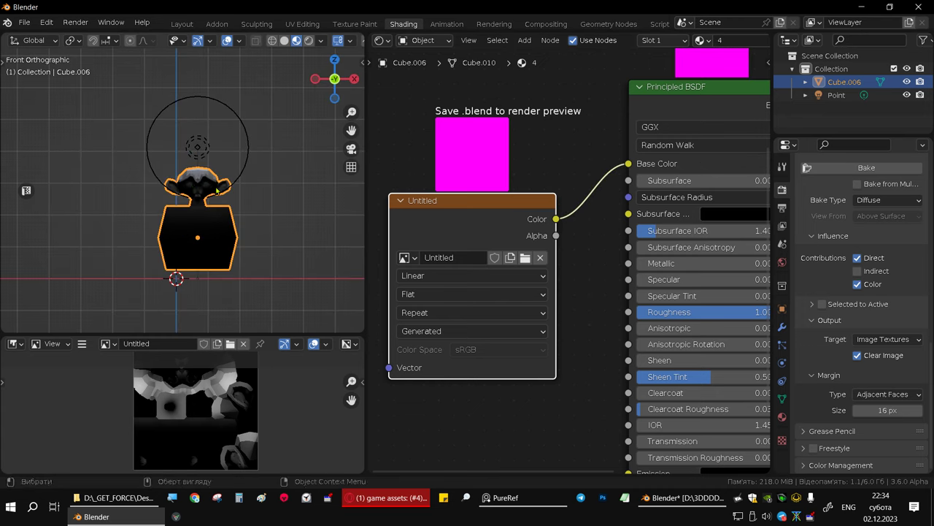
key("g")
left_click(559, 250)
middle_click_drag(559, 251, 670, 291)
Step: Insert a Color Ramp node between the Untitled image and the Base Color input
key("g")
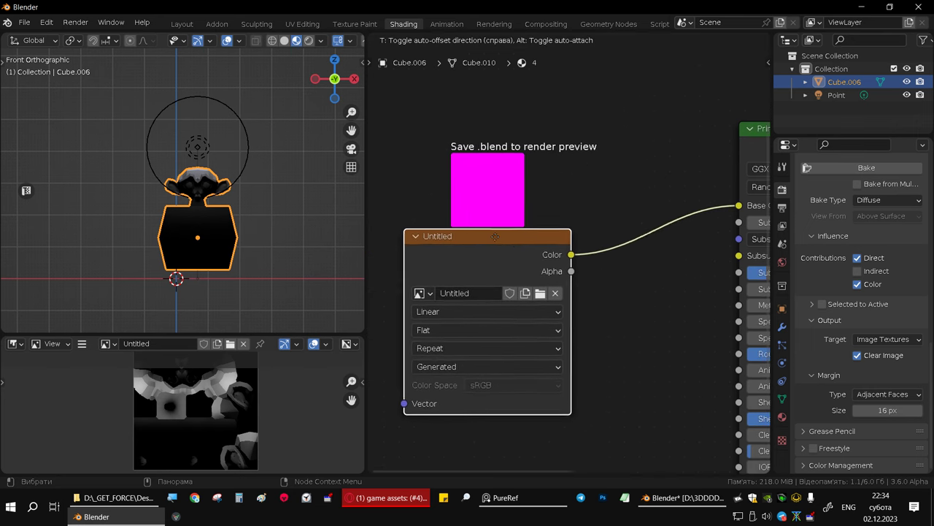
left_click(556, 255)
key("shift+a")
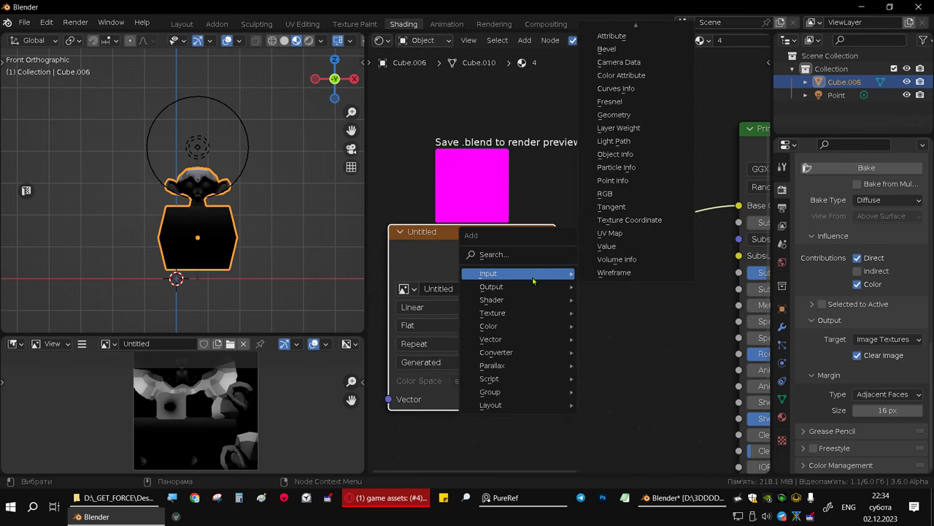
left_click(530, 256)
type("c")
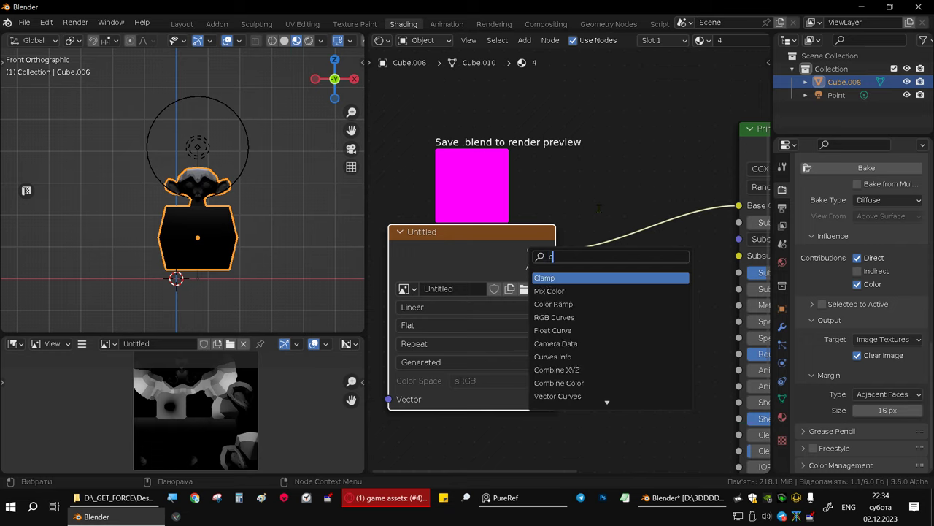
type("olo")
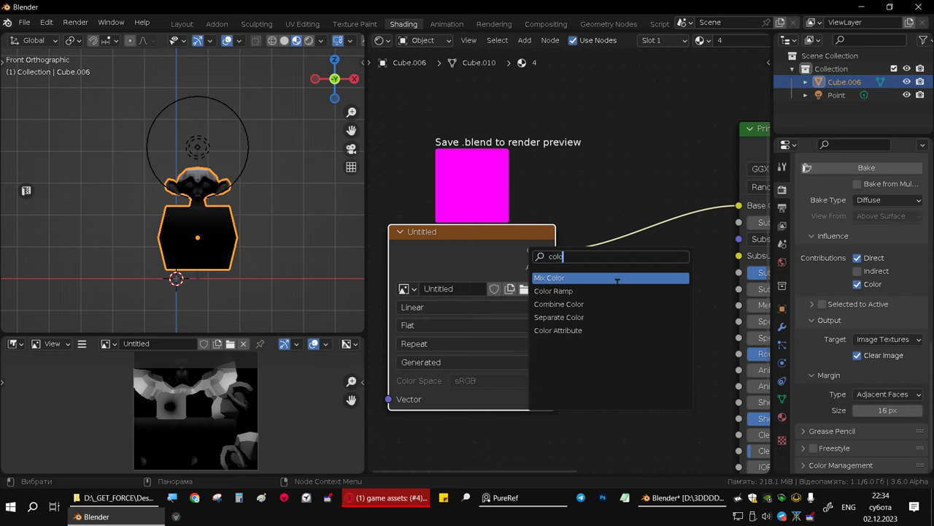
left_click(617, 291)
left_click(656, 223)
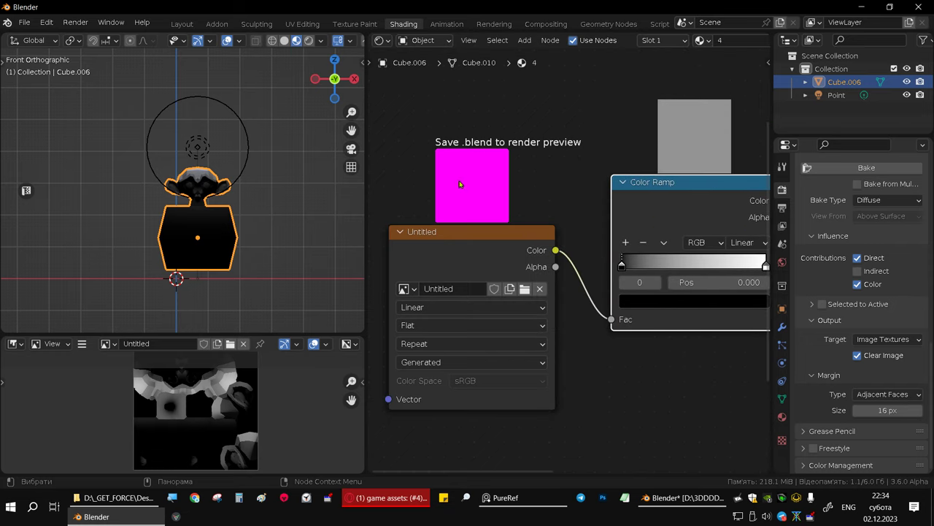
Step: Pull the Color Ramp's white stop next to the black stop for harsh contrast
middle_click_drag(163, 177, 202, 191)
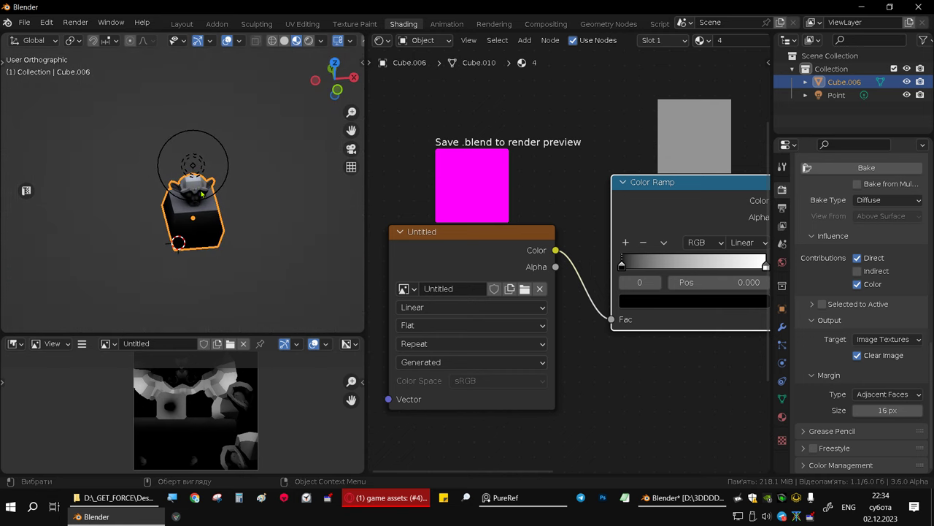
scroll(202, 193, "up", 2)
scroll(201, 192, "up", 5)
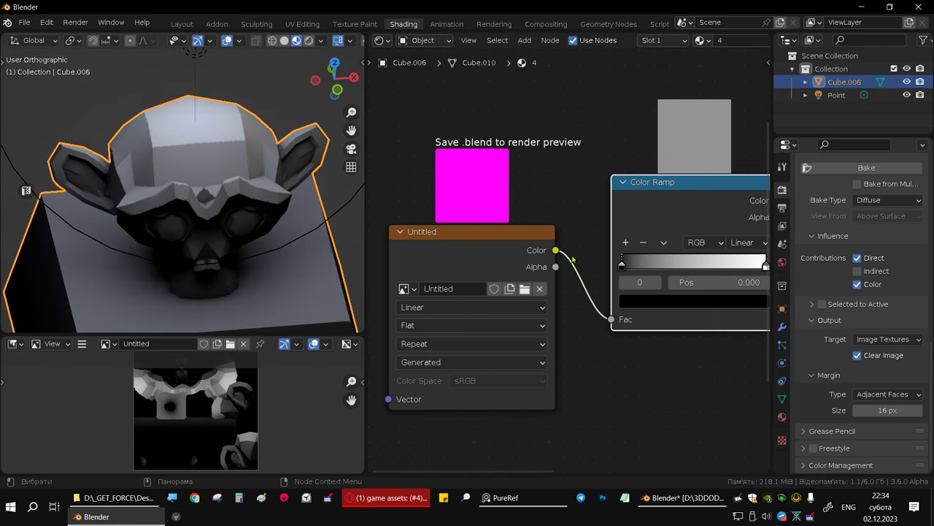
middle_click_drag(573, 259, 441, 271)
mouse_move(490, 277)
left_mouse_down()
mouse_move(501, 278)
mouse_move(490, 280)
left_mouse_up()
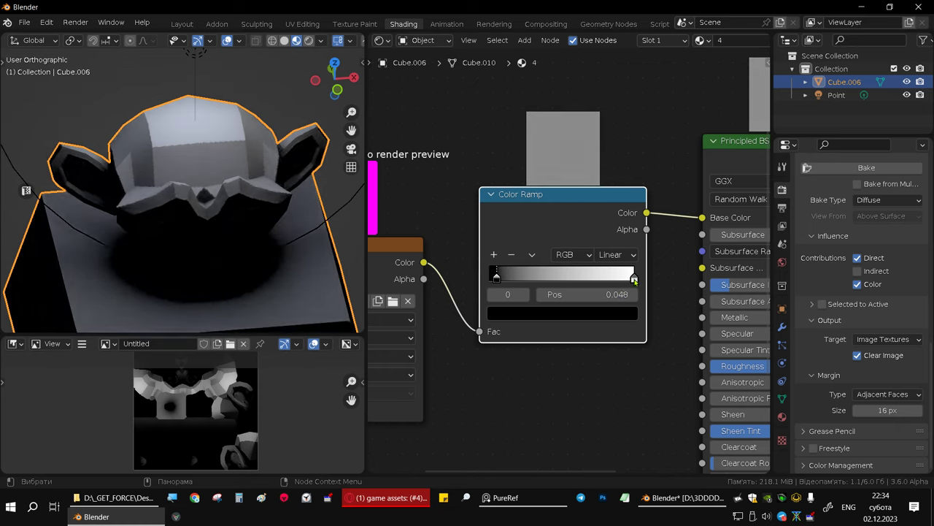
left_click_drag(634, 279, 497, 271)
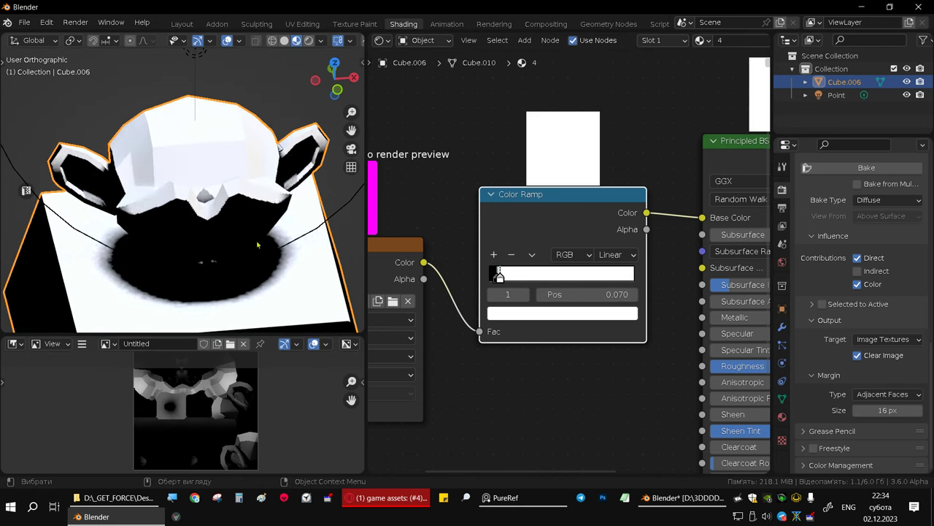
scroll(268, 285, "down", 3)
mouse_move(267, 284)
middle_mouse_down()
mouse_move(276, 262)
mouse_move(232, 149)
middle_mouse_up()
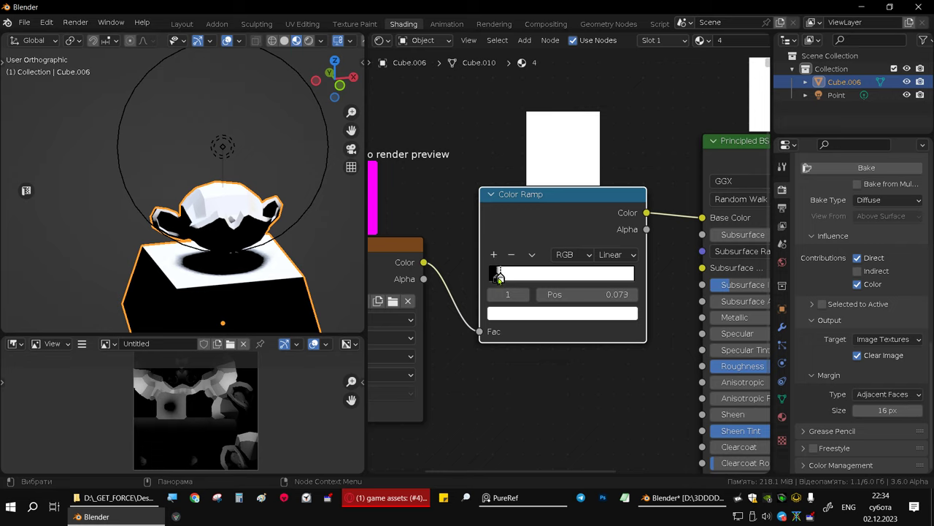
Step: Undo that, set the first Color Ramp stop to 0.066, and check the top and front views
key("ctrl+z")
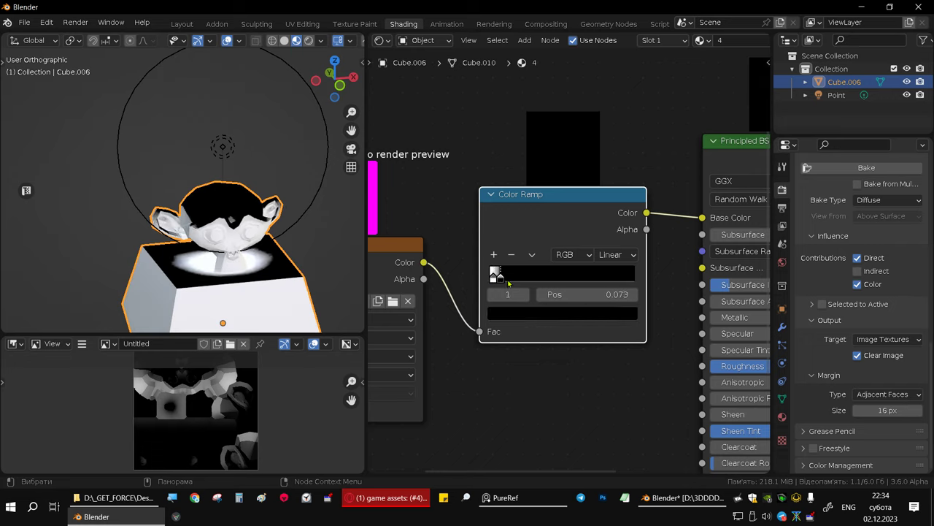
left_click_drag(509, 283, 506, 284)
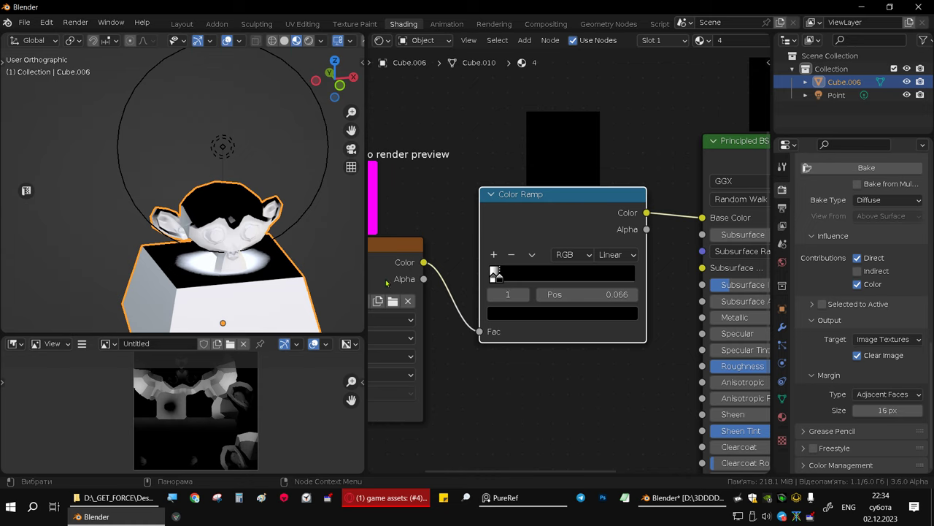
mouse_move(229, 220)
middle_mouse_down()
mouse_move(324, 213)
mouse_move(249, 185)
mouse_move(239, 201)
middle_mouse_up()
key("KP_7")
key("KP_1")
Step: Move the point light to the left of the monkey in the front view
scroll(240, 201, "down", 2)
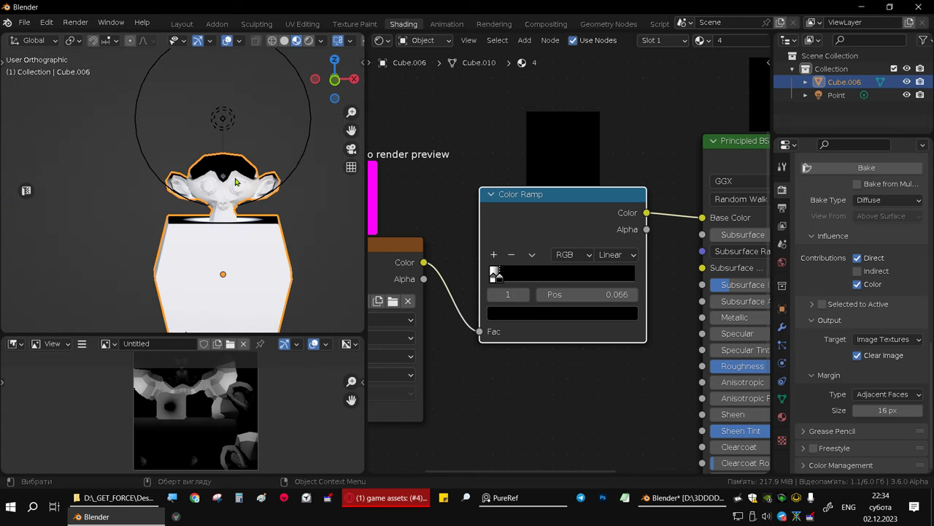
scroll(239, 200, "down", 1)
left_click(226, 140)
middle_click_drag(258, 144, 257, 170)
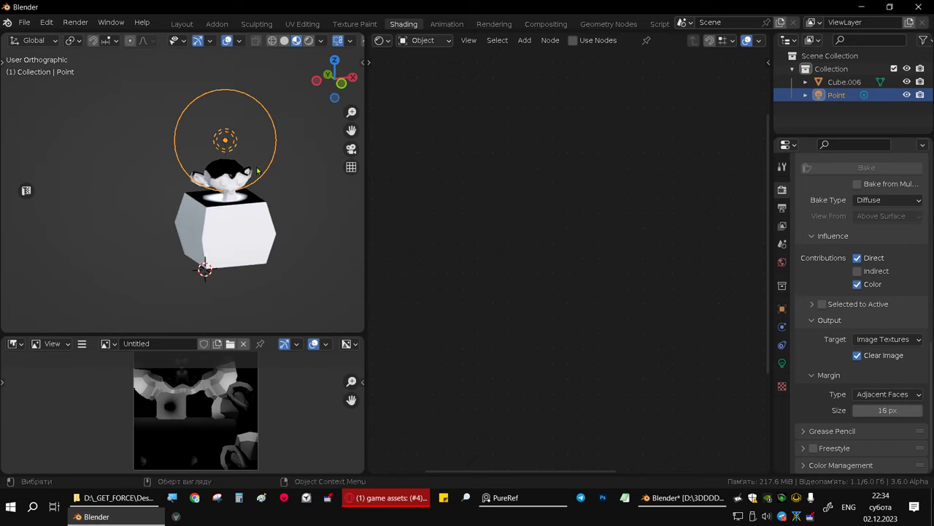
middle_click_drag(103, 135, 143, 185)
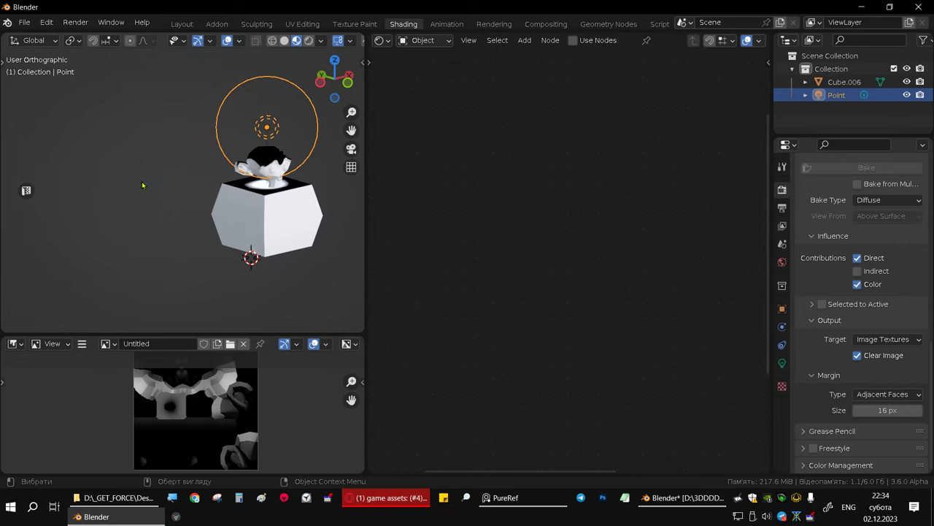
middle_click_drag(274, 228, 294, 188, "alt")
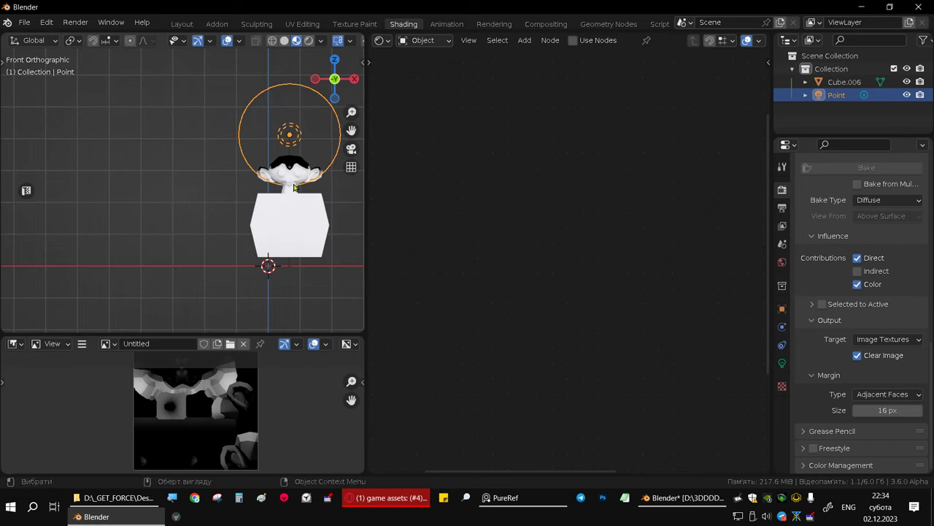
key("g")
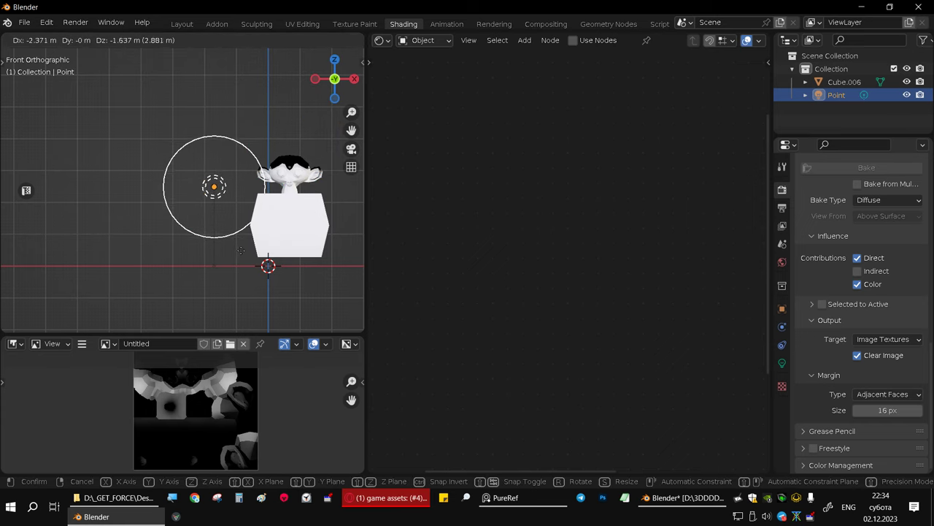
left_click(248, 192)
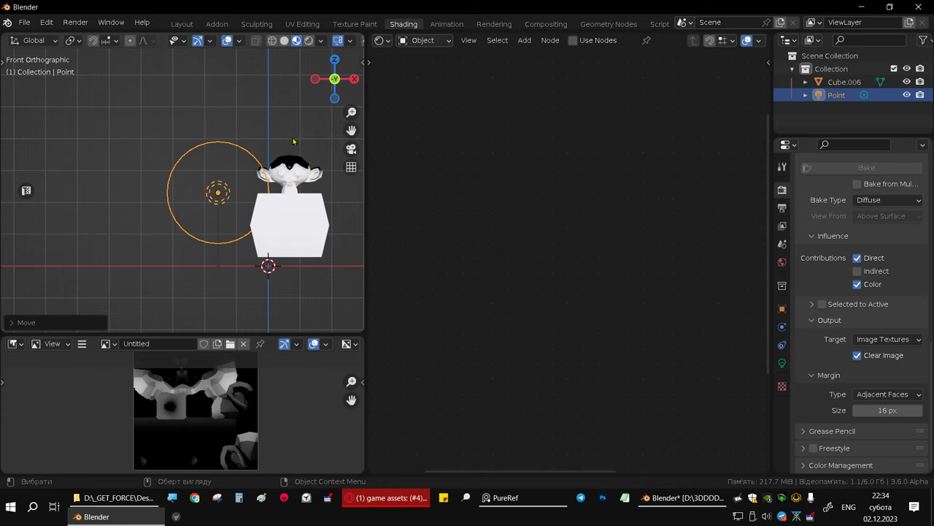
Step: Check the light placement from several angles, then return to the Layout workspace
middle_click_drag(250, 217, 95, 195)
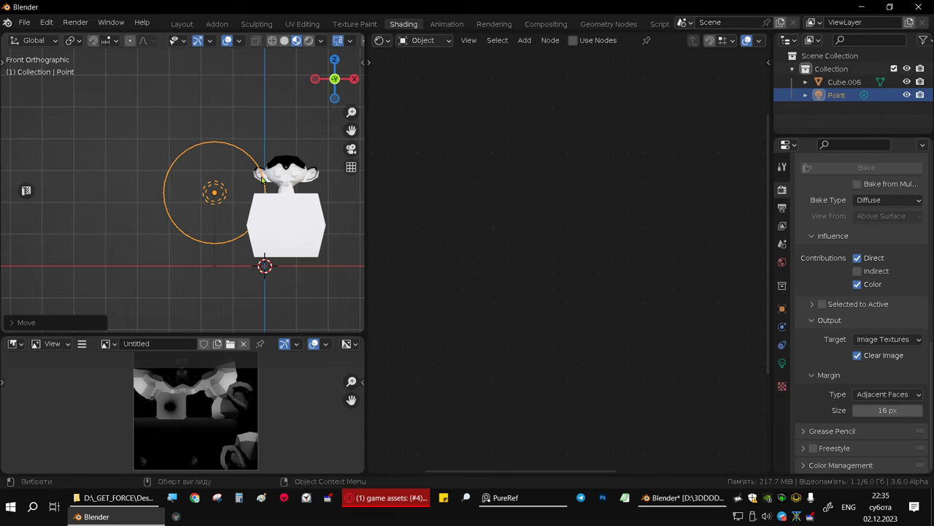
mouse_move(164, 130)
middle_mouse_down("alt")
mouse_move(256, 207)
mouse_move(208, 179)
middle_mouse_up("alt")
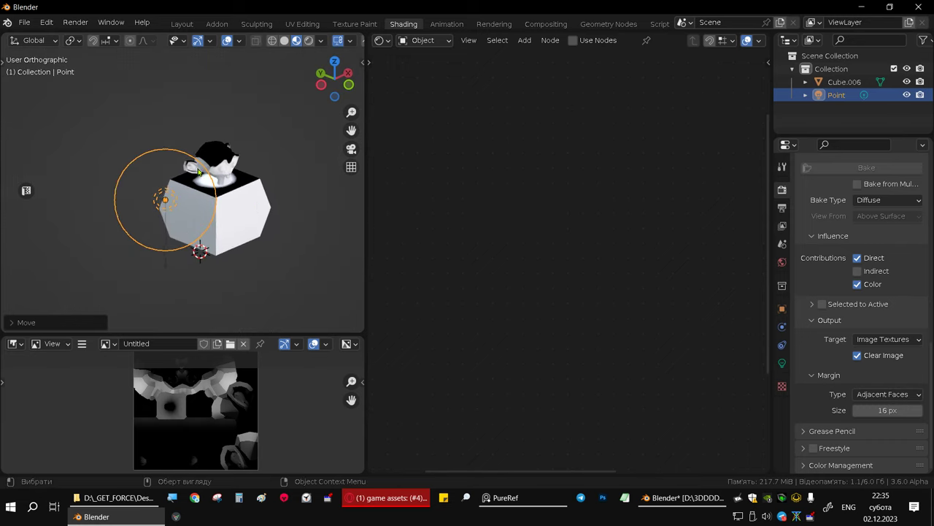
scroll(207, 179, "up", 5)
middle_click_drag(227, 221, 190, 209)
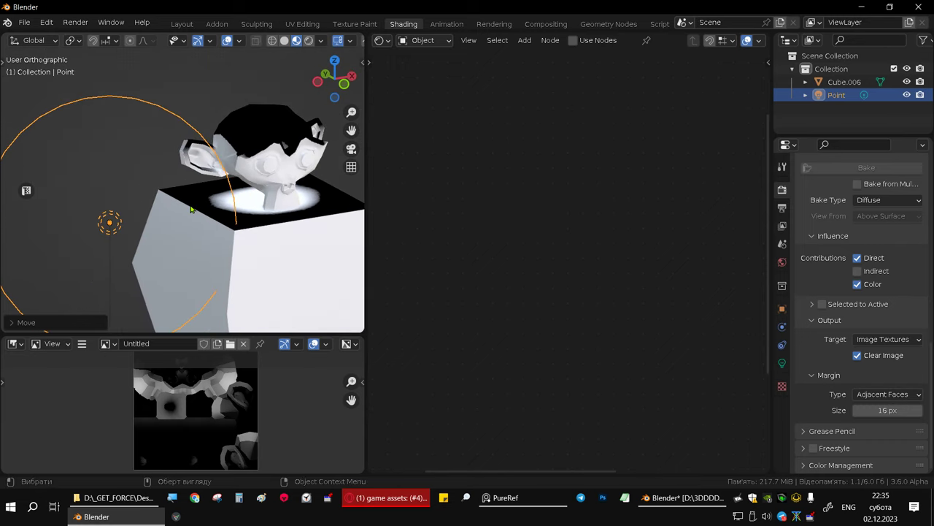
middle_click_drag(338, 273, 246, 241)
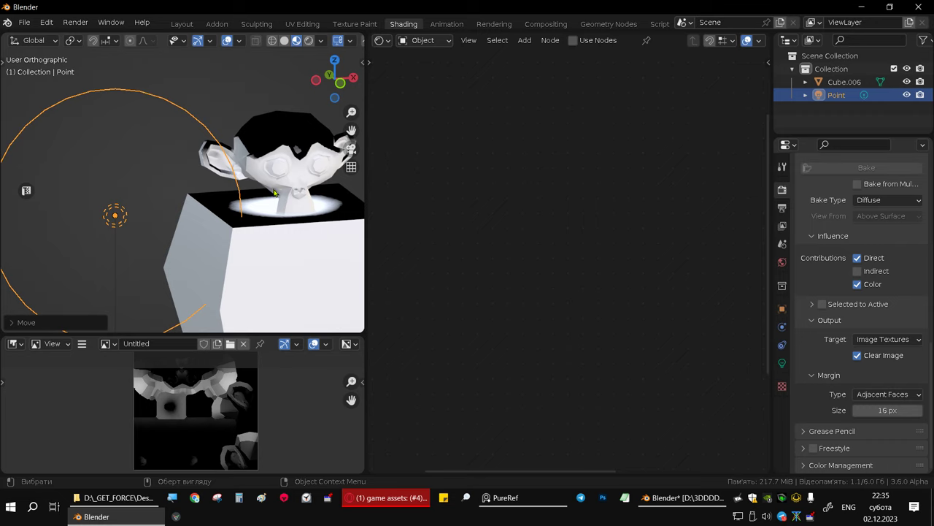
middle_click_drag(244, 203, 262, 219, "alt")
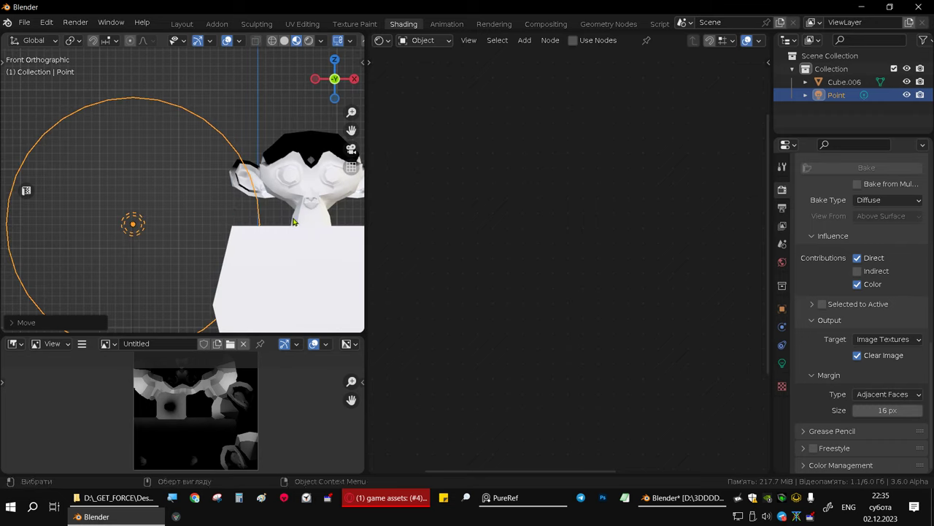
scroll(177, 210, "down", 4)
middle_click_drag(202, 192, 237, 215, "alt")
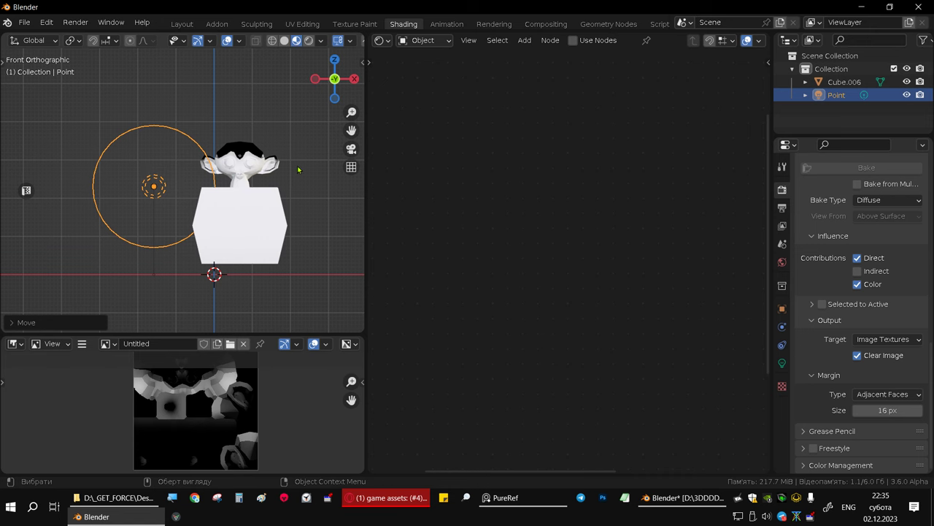
left_click(183, 24)
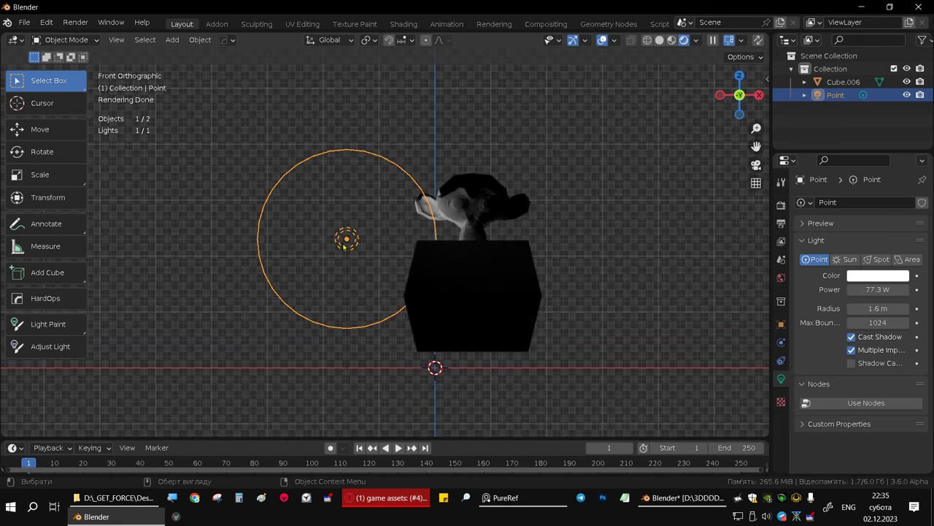
Step: Delete the point light from the scene
key("Delete")
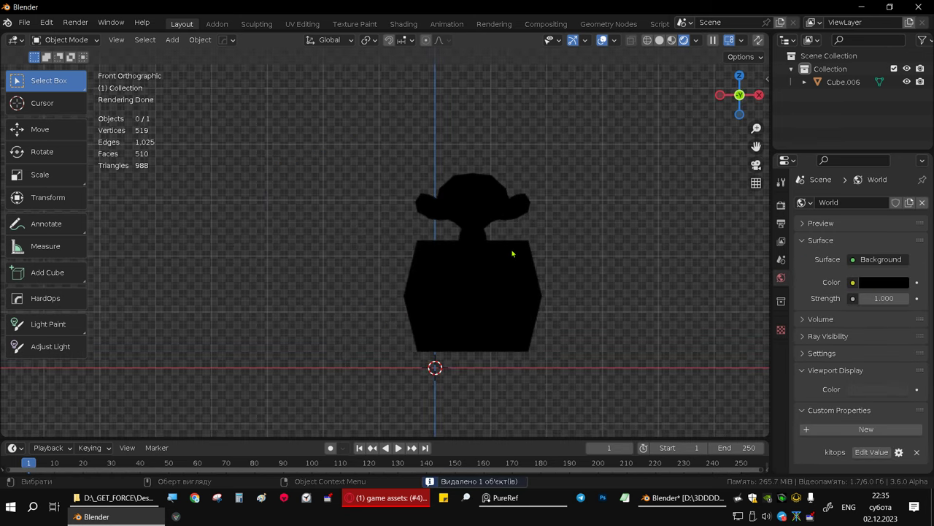
scroll(495, 296, "up", 1, "alt")
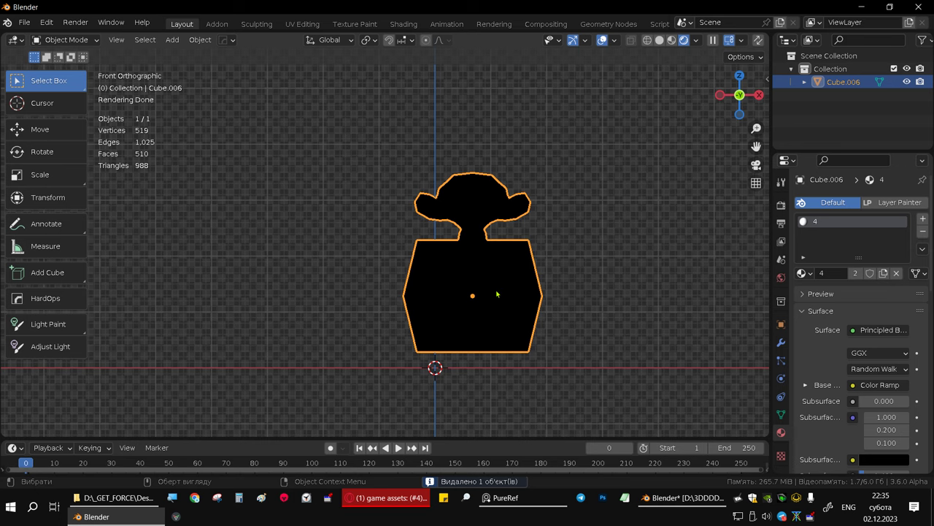
middle_click_drag(542, 284, 547, 288)
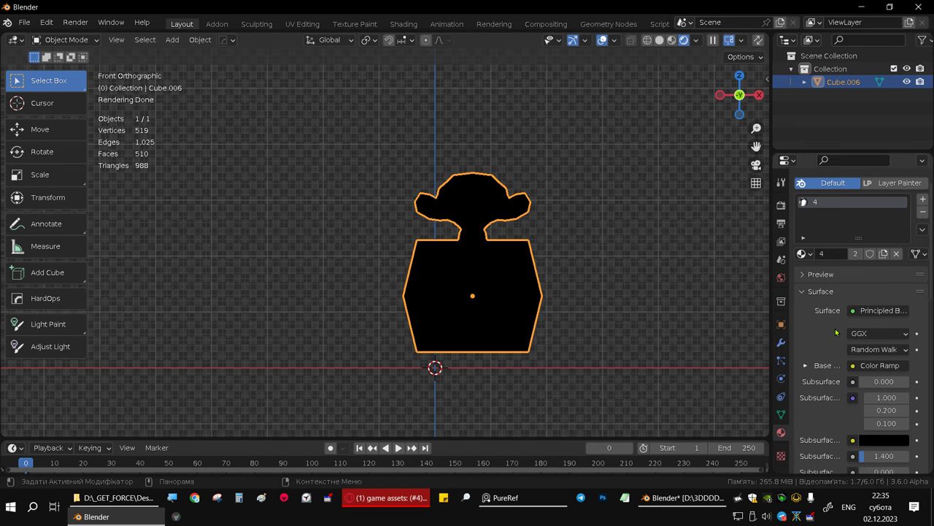
scroll(850, 329, "down", 2)
scroll(850, 329, "down", 4)
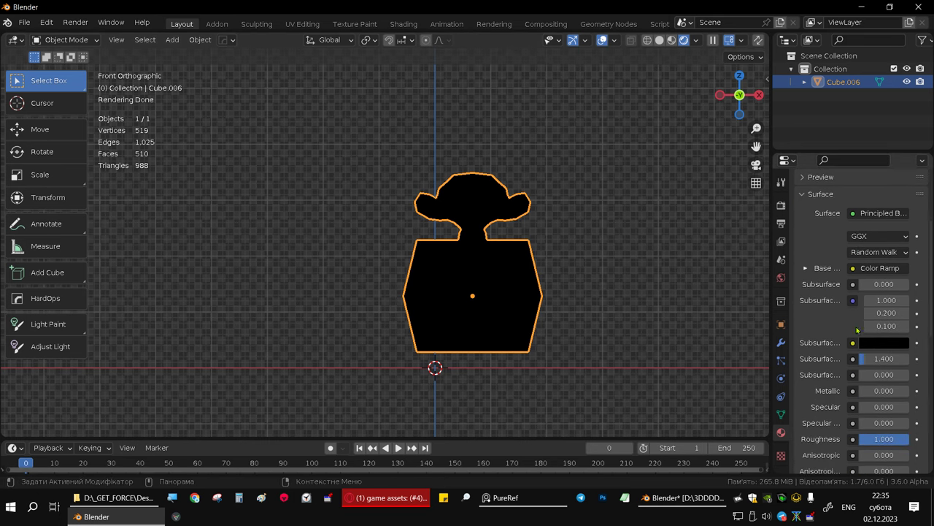
Step: Brighten the World colour to a grey with Value 0.248
left_click(779, 279)
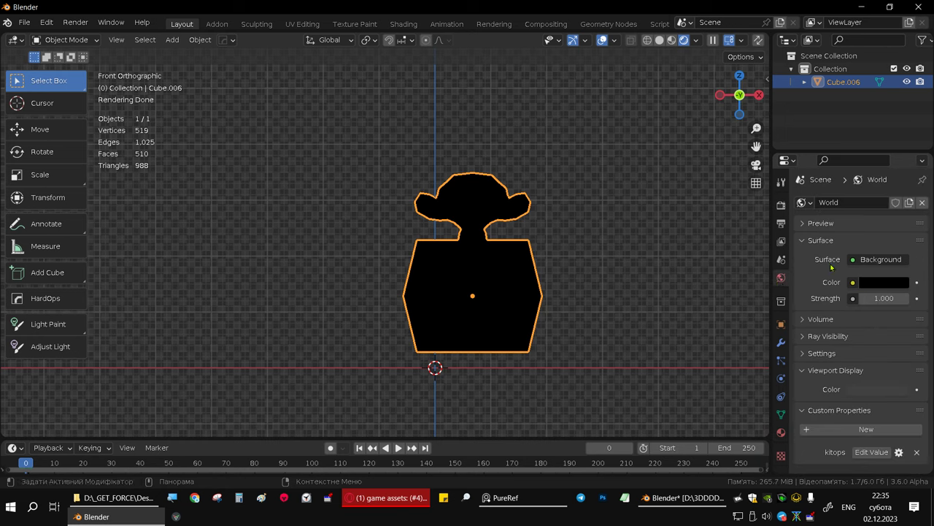
left_click(876, 284)
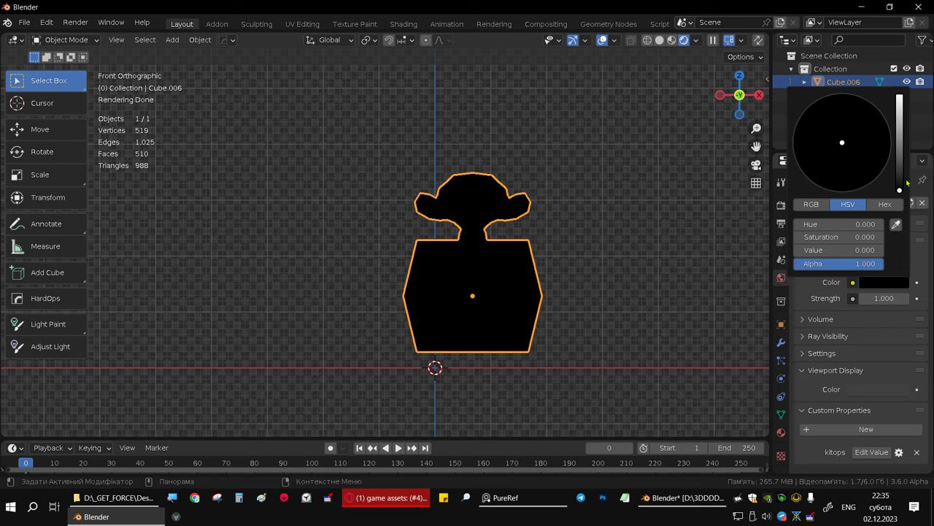
left_click_drag(900, 189, 899, 133)
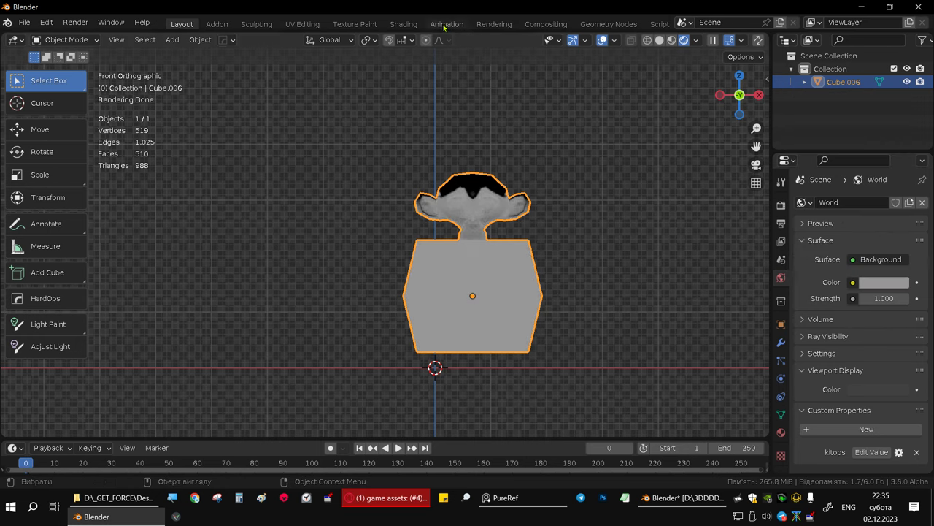
Step: Cut the Color Ramp to Base Color link so the model shades plain grey
left_click(400, 25)
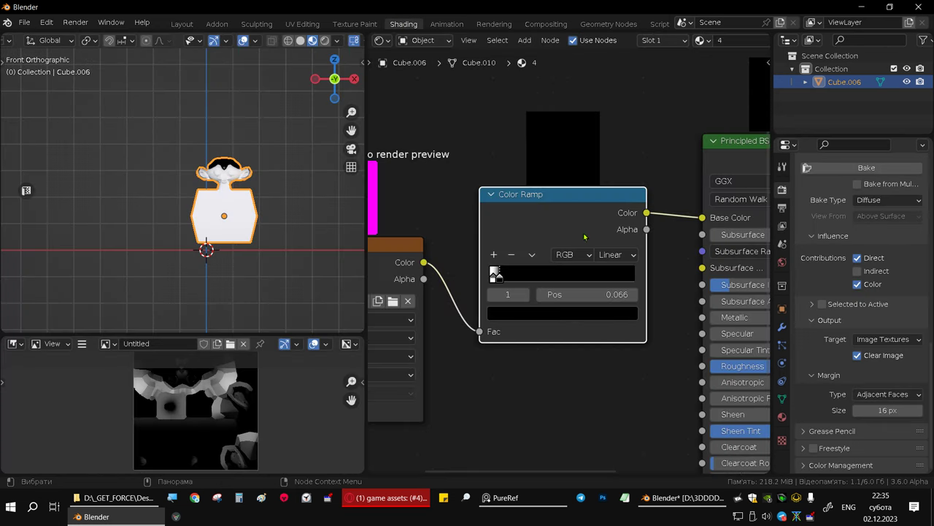
left_click_drag(703, 218, 678, 232)
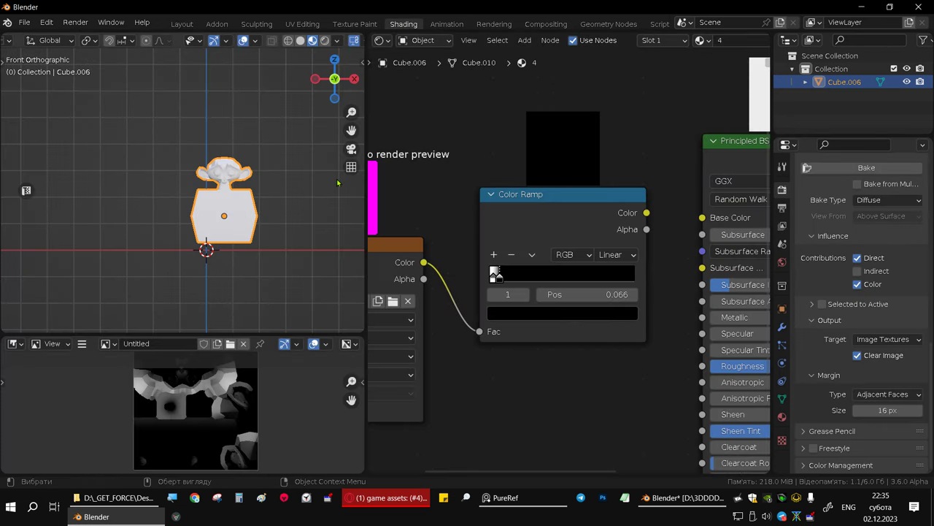
left_click(178, 26)
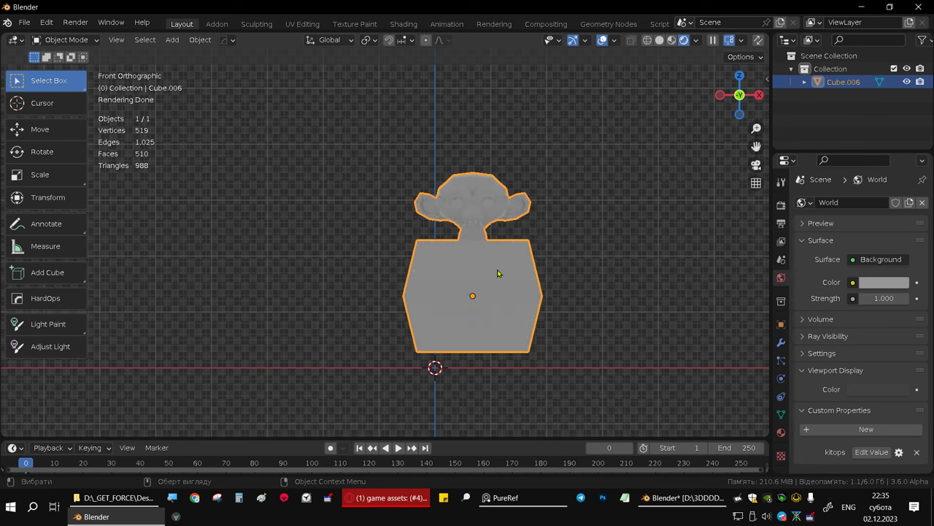
middle_click_drag(525, 272, 505, 263)
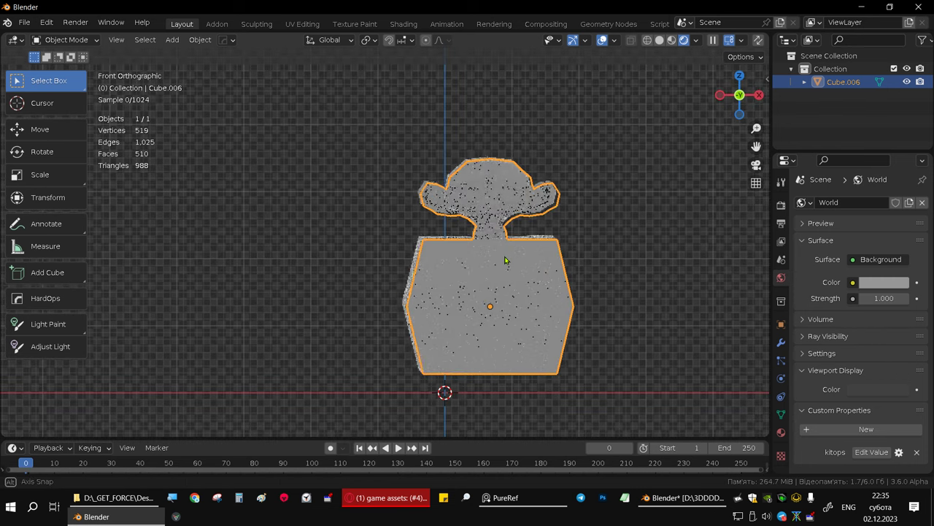
Step: Enlarge the Outliner and enable its holdout and indirect-only restriction toggles
mouse_move(501, 316)
middle_mouse_down("shift")
mouse_move(465, 303)
mouse_move(462, 291)
middle_mouse_up("shift")
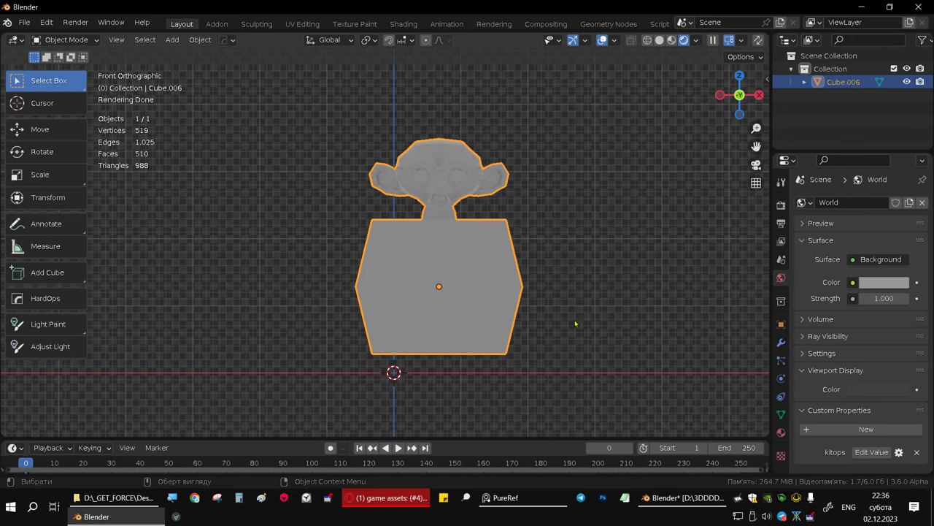
middle_click_drag(464, 315, 438, 300, "shift")
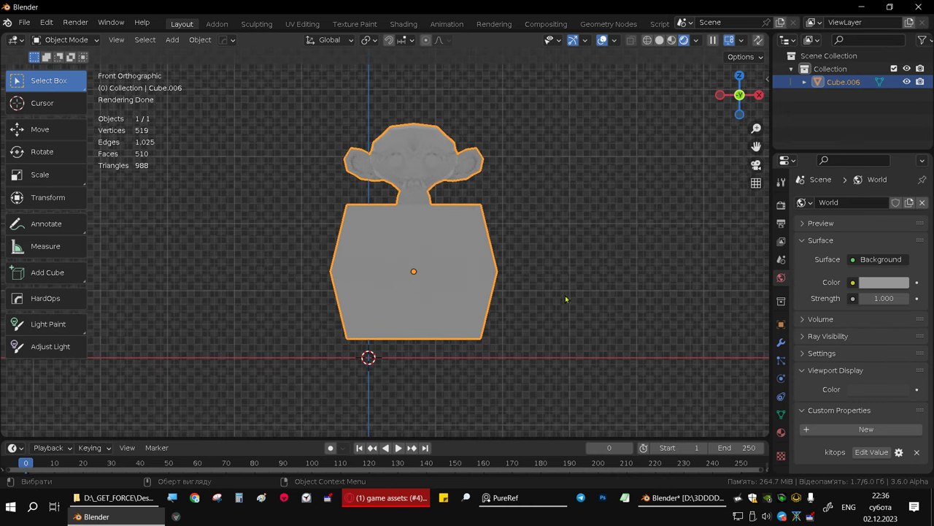
scroll(394, 307, "up", 1)
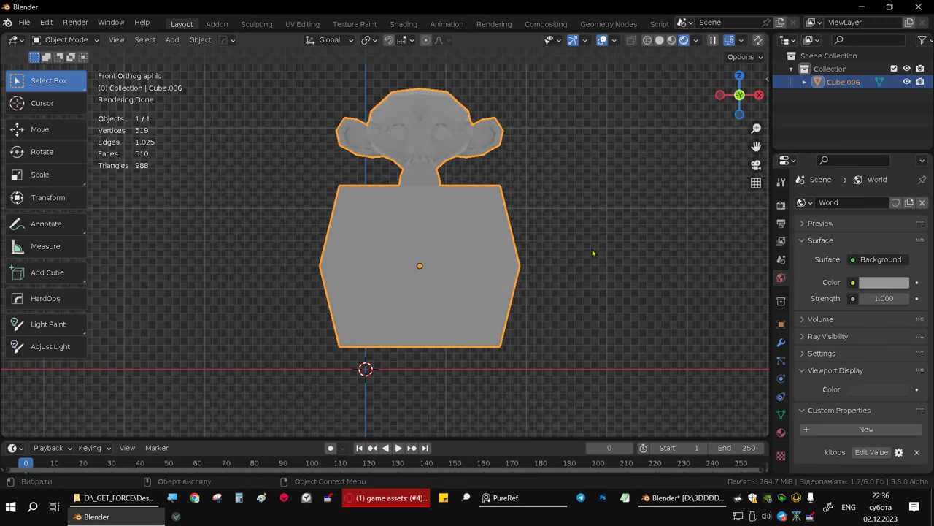
mouse_move(773, 155)
left_mouse_down()
mouse_move(774, 216)
mouse_move(687, 200)
left_mouse_up()
left_click(899, 40)
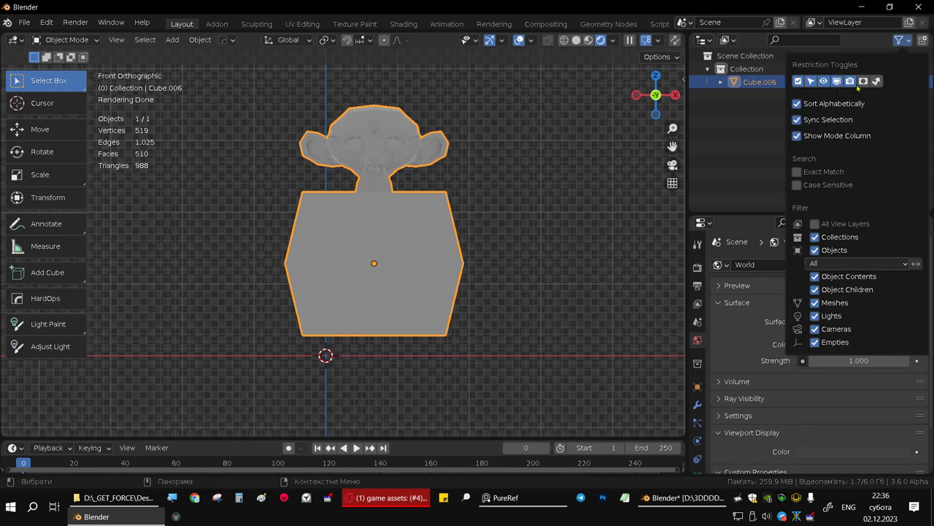
left_click(876, 81)
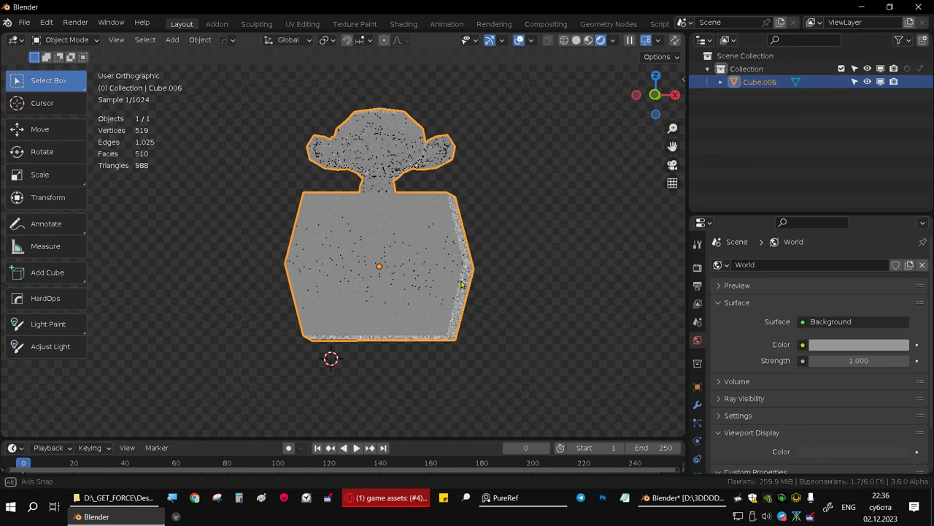
Step: Add a cube, then scale and move it to cover the model's base
key("shift+a")
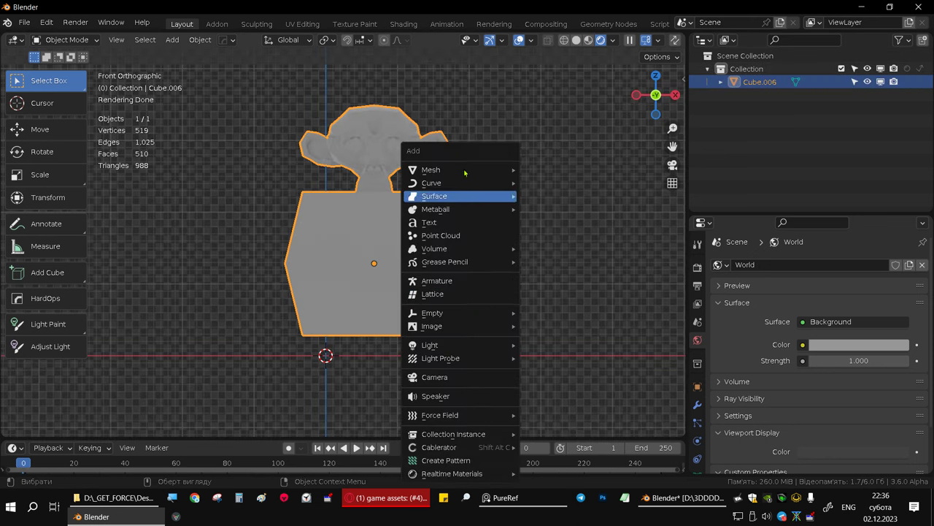
left_click(573, 183)
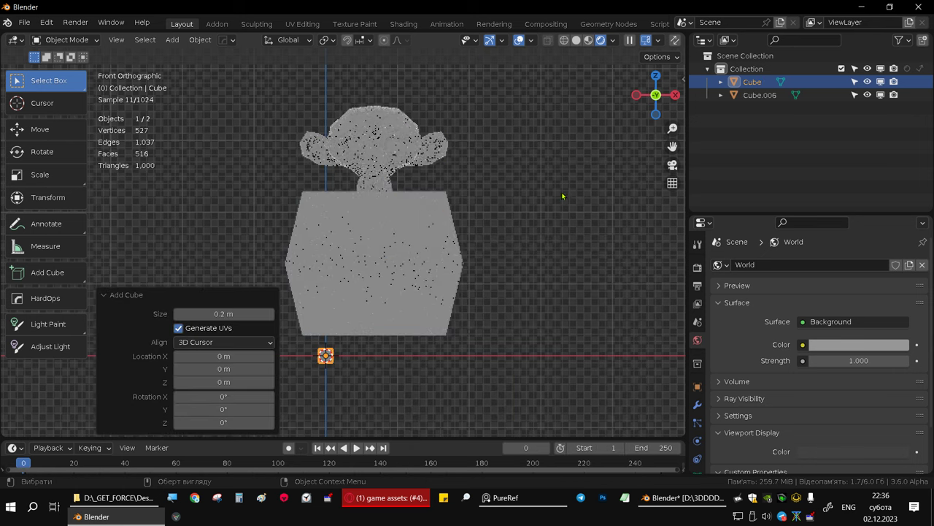
key("s")
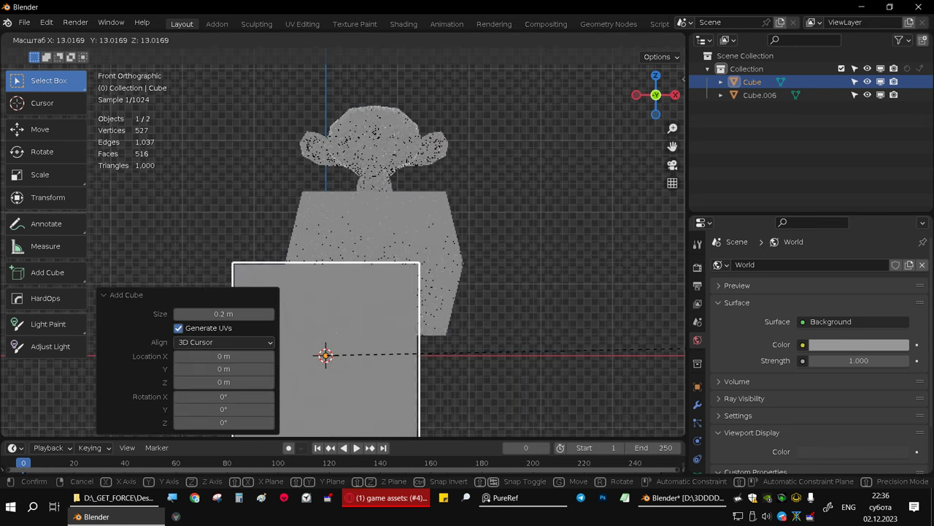
left_click(349, 315)
key("g")
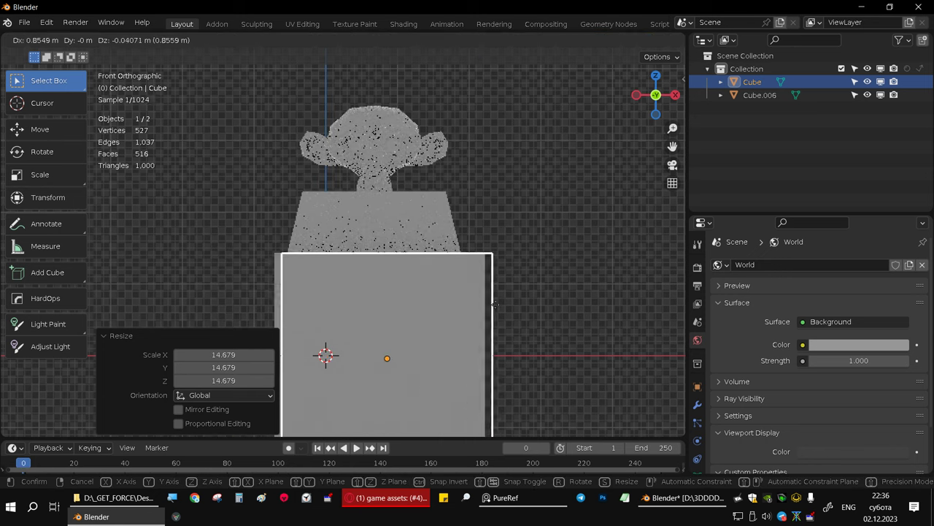
left_click(480, 300)
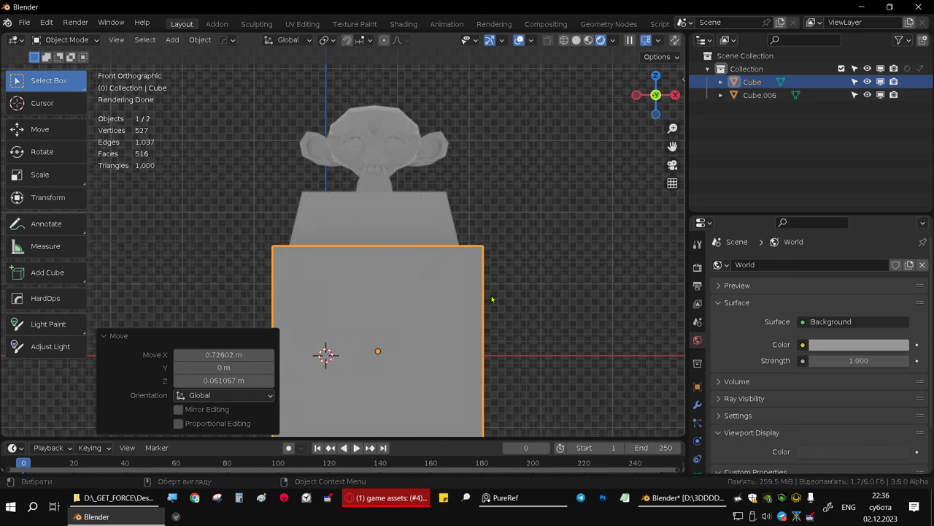
key("s")
left_click(507, 299)
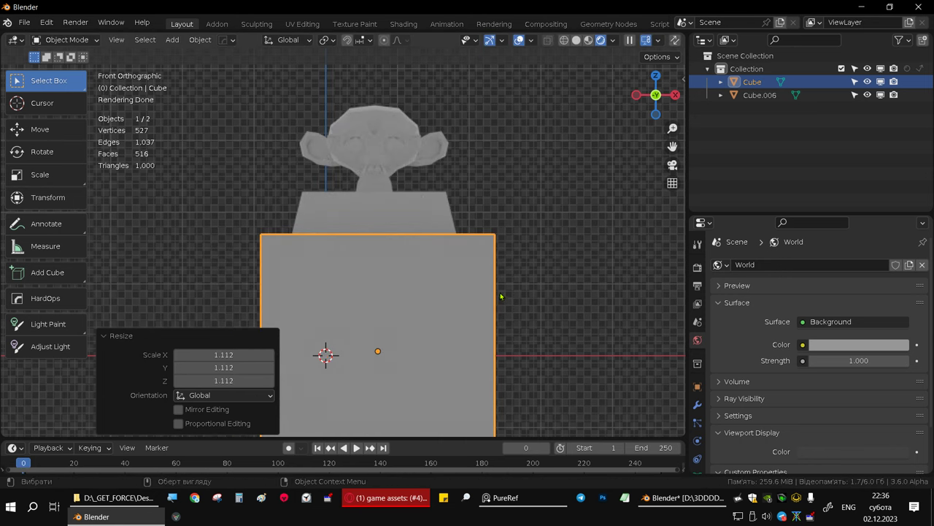
key("g")
left_click(463, 281)
mouse_move(463, 280)
middle_mouse_down()
mouse_move(402, 275)
mouse_move(409, 255)
middle_mouse_up()
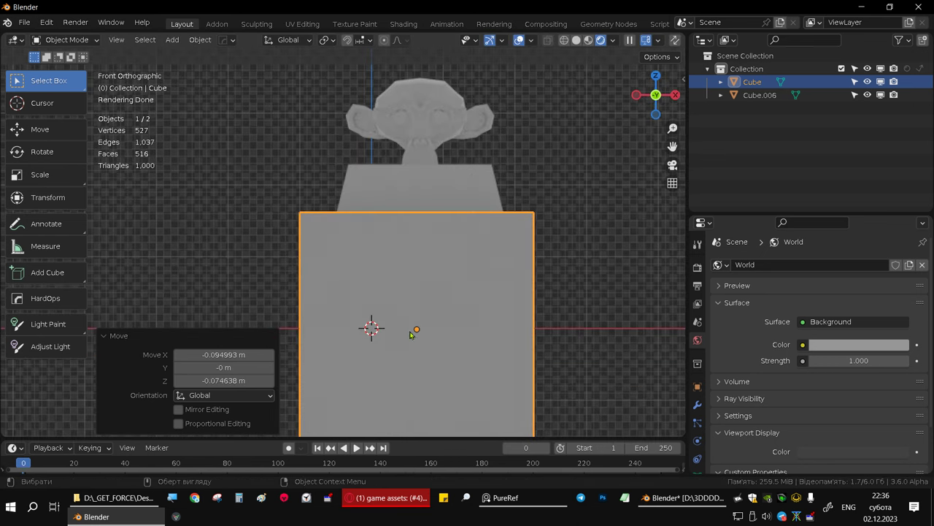
Step: Move the cube into a new 'Collection 2' and set that collection to holdout
key("m")
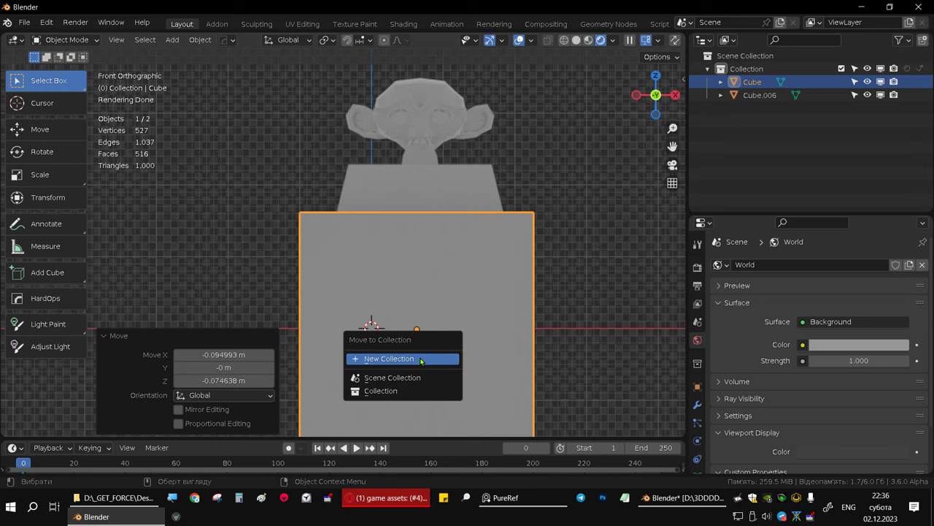
left_click(422, 359)
left_click(420, 397)
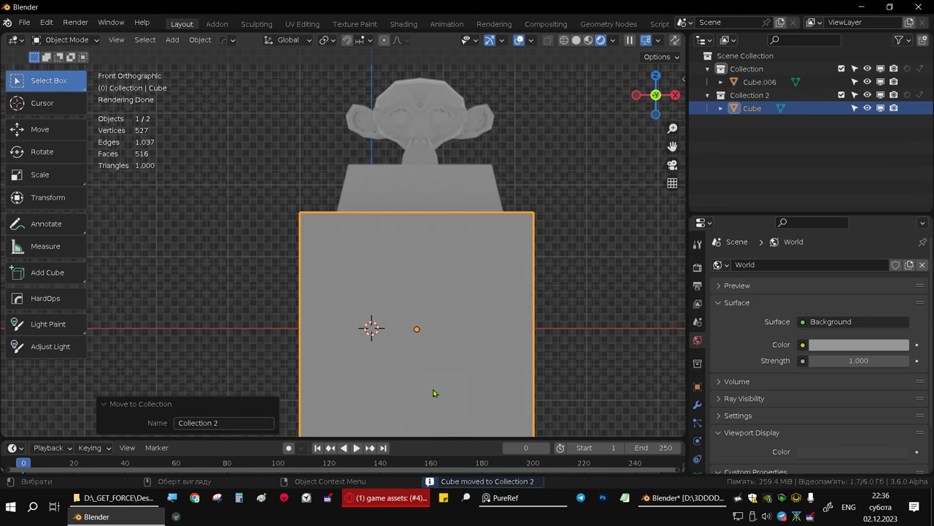
left_click(907, 95)
mouse_move(497, 278)
middle_mouse_down()
mouse_move(459, 269)
mouse_move(533, 272)
middle_mouse_up()
Step: Shrink the holdout cube to 0.377 and place it in front of the base
left_click(510, 353)
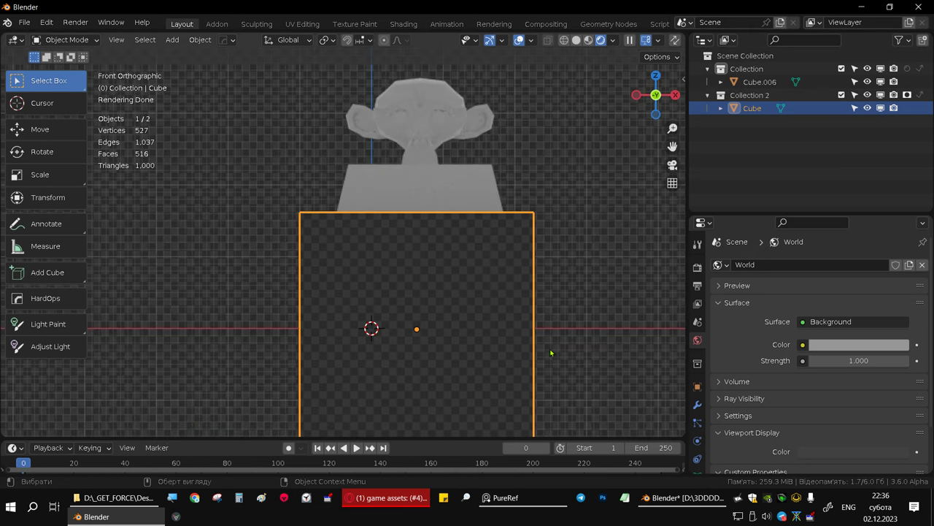
key("s")
left_click(473, 341)
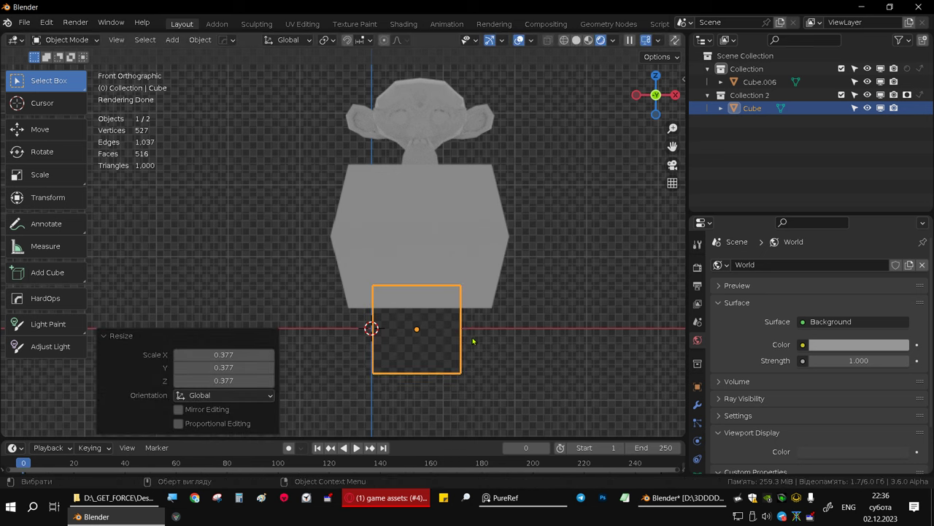
key("g")
left_click(461, 223)
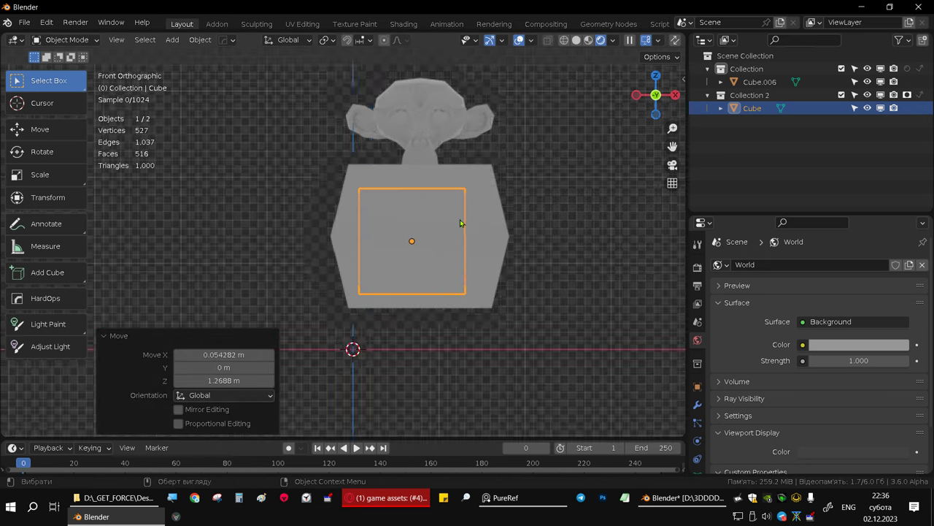
middle_click_drag(461, 223, 310, 224, "alt")
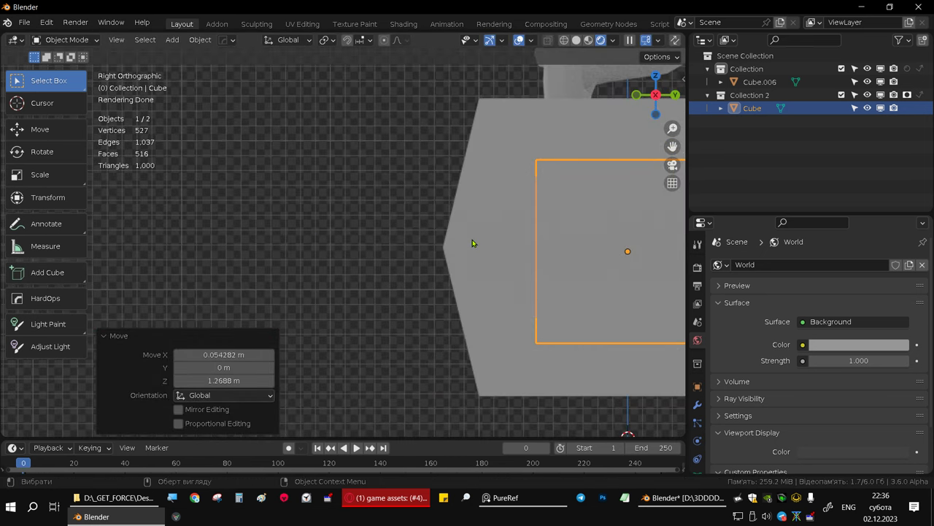
key("g")
left_click(164, 240)
middle_click_drag(164, 240, 379, 224, "alt")
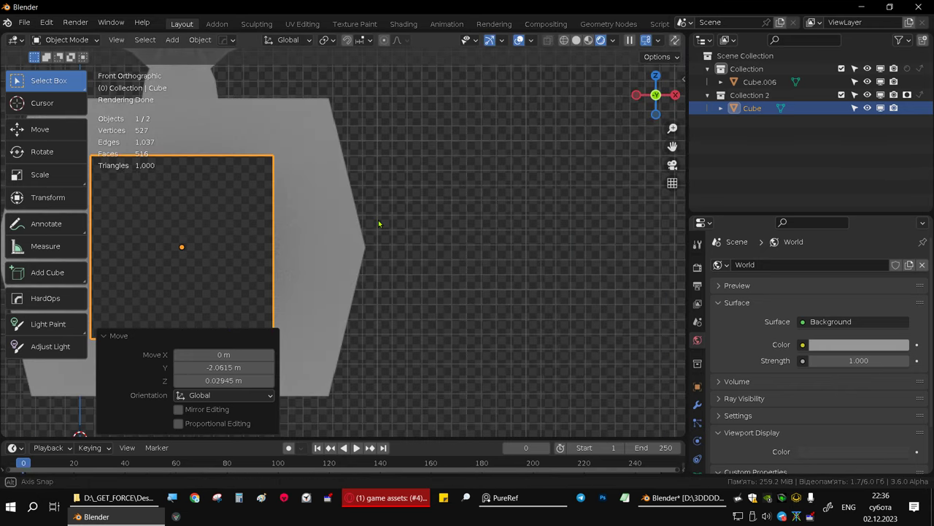
scroll(379, 224, "down", 4)
middle_click_drag(468, 267, 519, 279, "shift")
Step: Enlarge the holdout cube, rescale it to 1.153, and lower it under the base
left_click(515, 277)
mouse_move(431, 234)
middle_mouse_down()
mouse_move(341, 235)
mouse_move(503, 234)
mouse_move(354, 235)
mouse_move(402, 194)
middle_mouse_up()
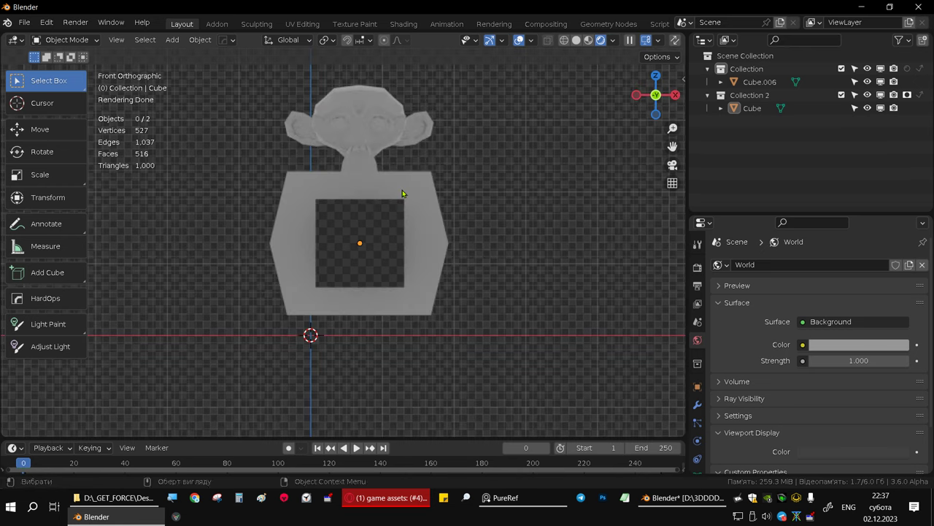
left_click(390, 240)
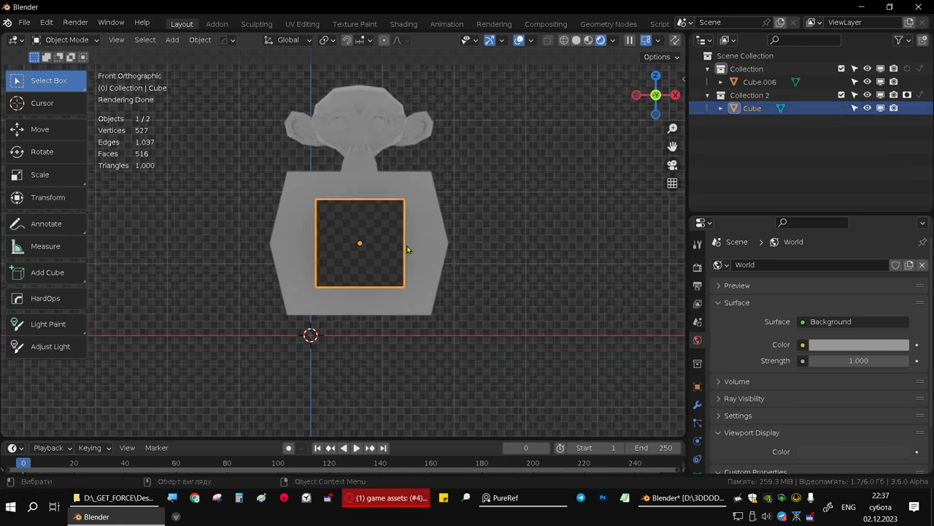
key("s")
left_click(478, 265)
mouse_move(478, 265)
middle_mouse_down()
mouse_move(424, 207)
mouse_move(401, 251)
middle_mouse_up()
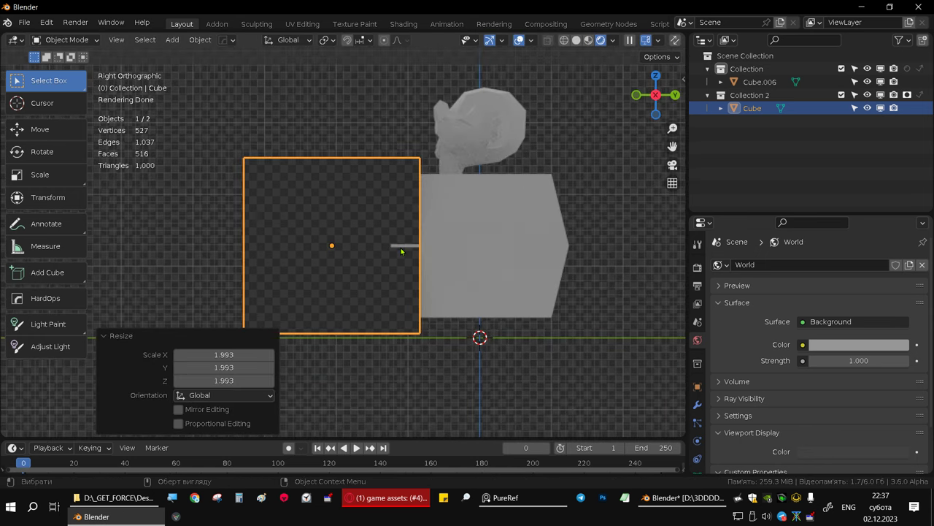
key("g")
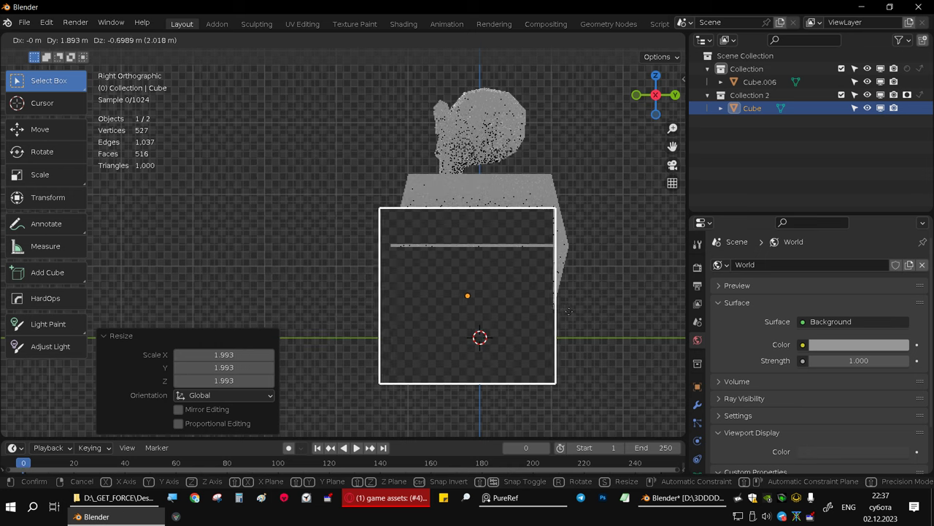
left_click(582, 317)
key("s")
left_click(575, 300)
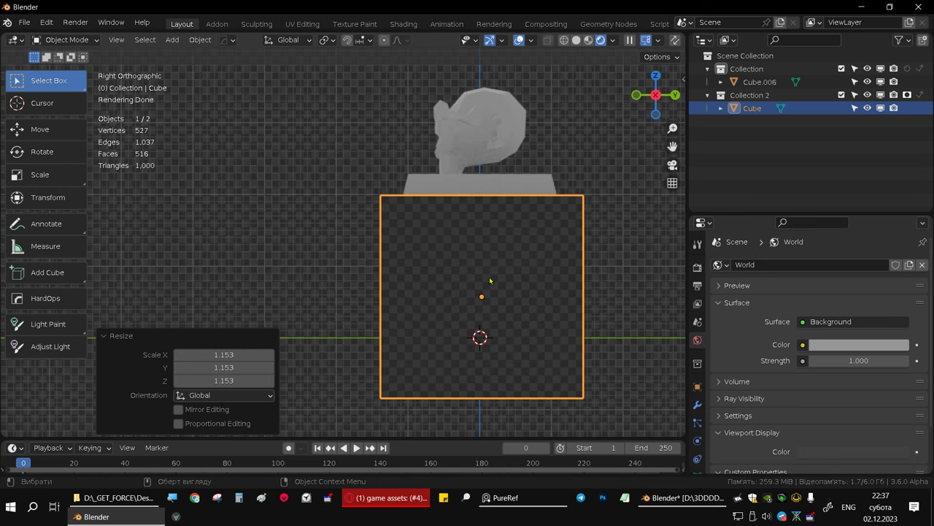
mouse_move(491, 282)
middle_mouse_down("alt")
mouse_move(502, 264)
mouse_move(606, 276)
middle_mouse_up("alt")
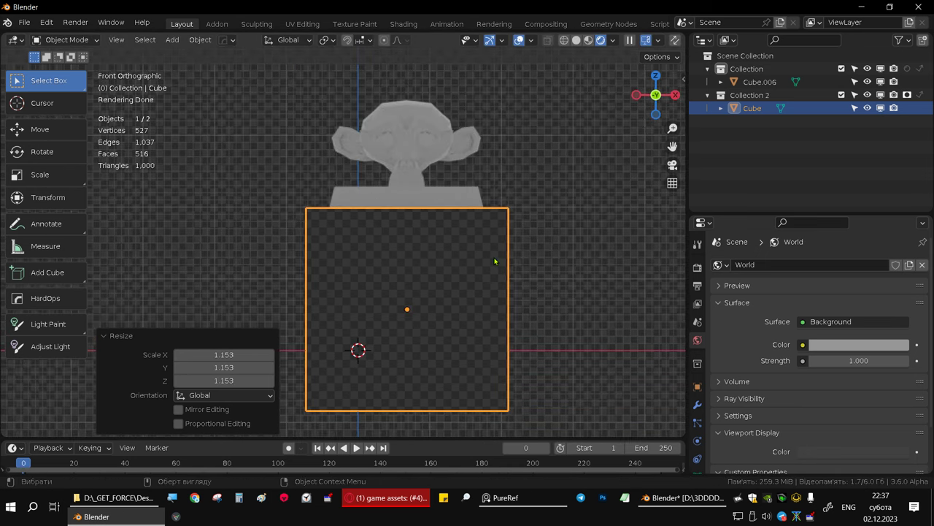
key("g")
left_click(491, 280)
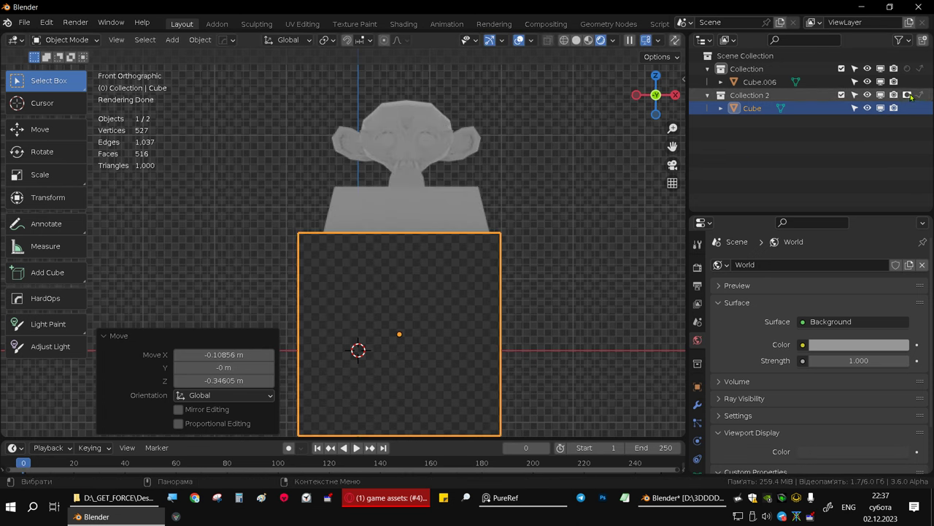
Step: Toggle Collection 2's holdout off and back on to compare the render
left_click(909, 96)
left_click(920, 95)
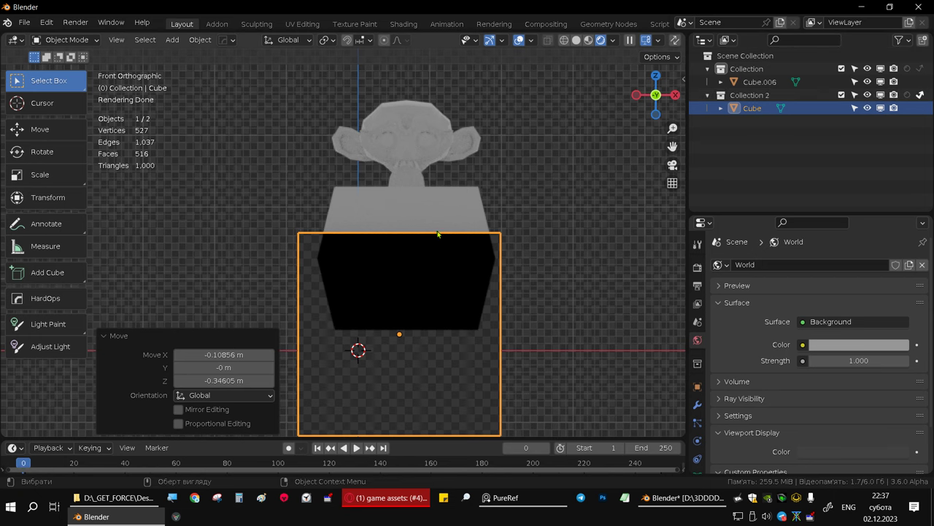
mouse_move(380, 263)
middle_mouse_down()
mouse_move(340, 233)
mouse_move(431, 242)
mouse_move(434, 271)
mouse_move(431, 241)
mouse_move(475, 407)
middle_mouse_up()
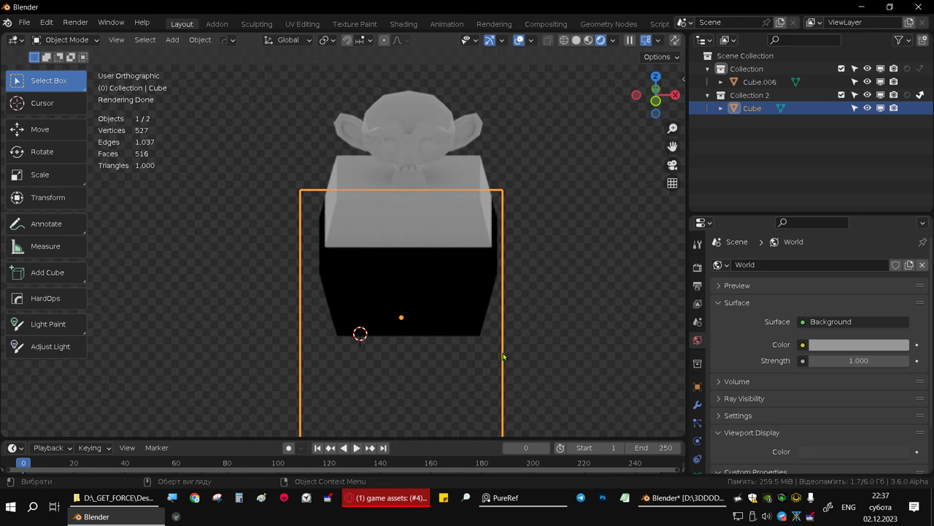
mouse_move(503, 357)
middle_mouse_down("alt")
mouse_move(463, 307)
mouse_move(454, 253)
mouse_move(488, 255)
mouse_move(501, 226)
middle_mouse_up("alt")
Step: Scale the holdout cube to 1.135 and delete its top face
key("Right")
key("Right")
key("s")
left_click(515, 330)
key("Tab")
key("3")
left_click(502, 204)
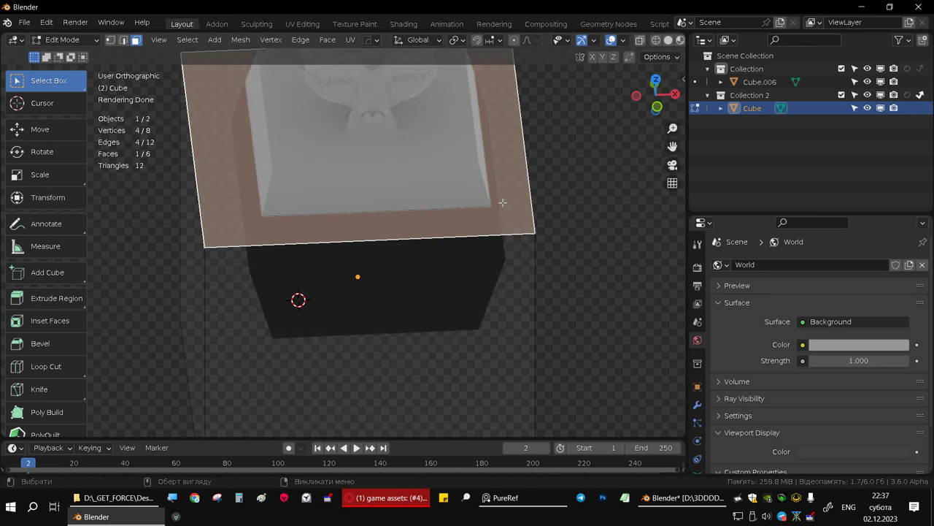
key("x")
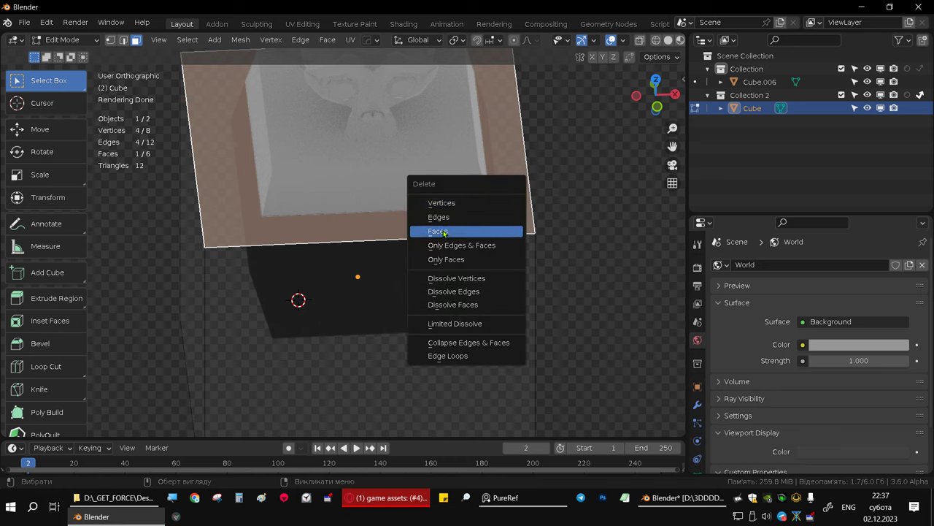
left_click(449, 231)
key("Tab")
Step: Compare the model in solid and rendered shading from the front view
key("KP_1")
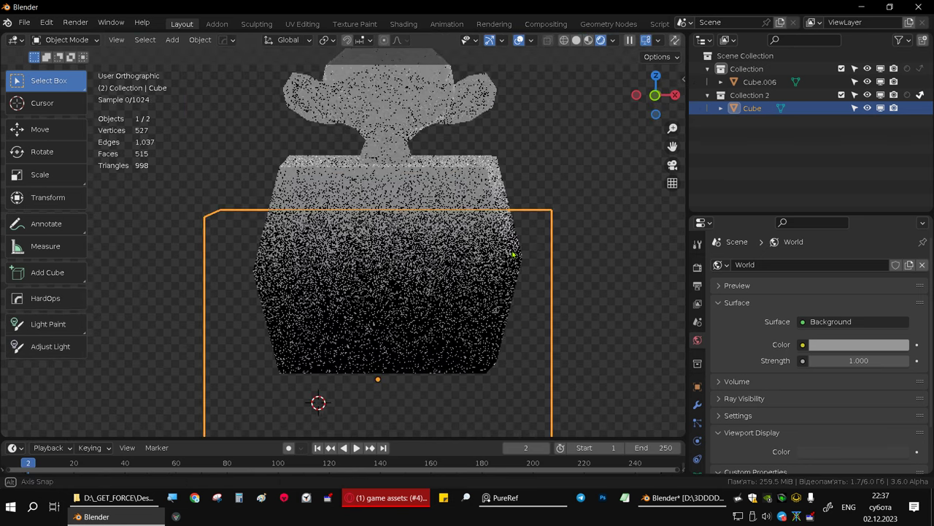
left_click(576, 39)
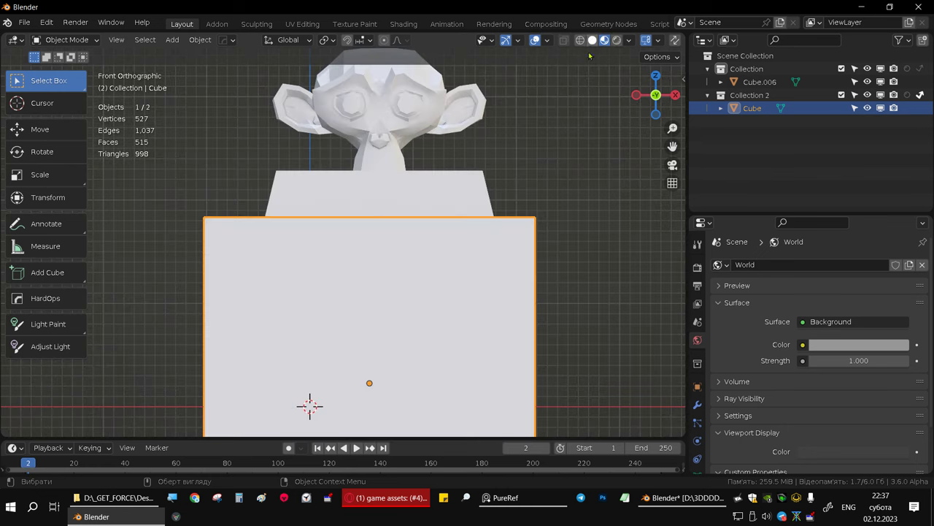
mouse_move(486, 232)
middle_mouse_down()
mouse_move(498, 276)
mouse_move(548, 328)
mouse_move(525, 355)
mouse_move(533, 336)
mouse_move(539, 341)
middle_mouse_up()
middle_click_drag(408, 298, 384, 236)
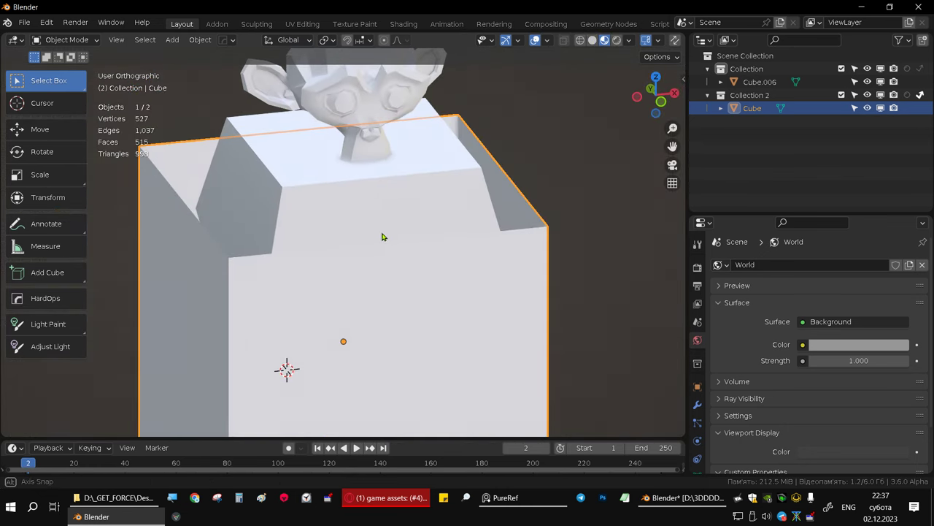
left_click(617, 40)
key("KP_1")
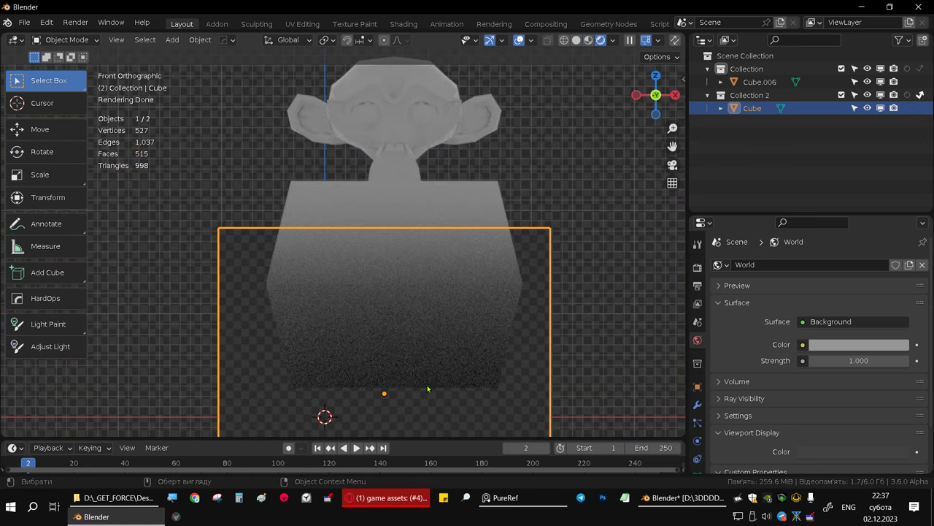
scroll(450, 344, "down", 5)
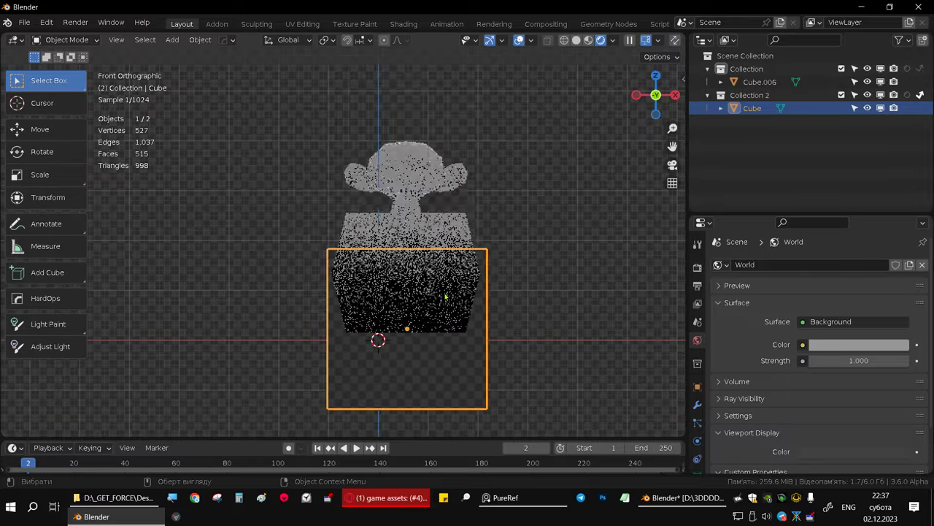
scroll(451, 344, "down", 3)
Step: Select Cube.006, then switch the selection to the large holdout Cube
left_click(524, 296)
left_click(424, 273)
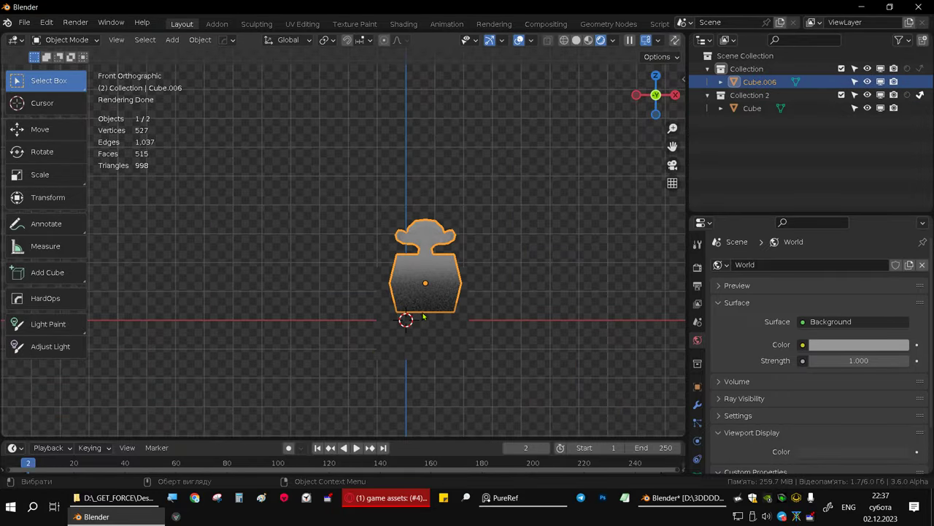
scroll(438, 281, "up", 2)
scroll(459, 313, "up", 3)
scroll(511, 328, "up", 2)
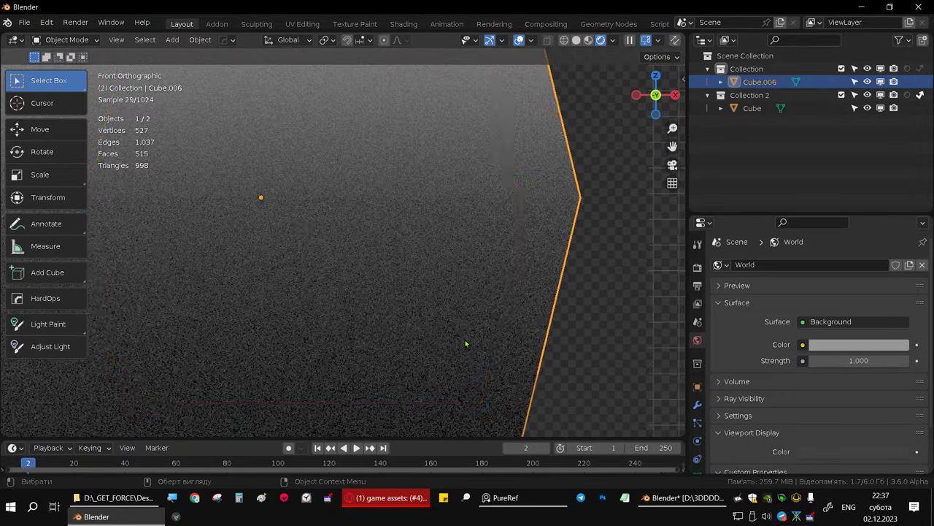
scroll(466, 346, "down", 5)
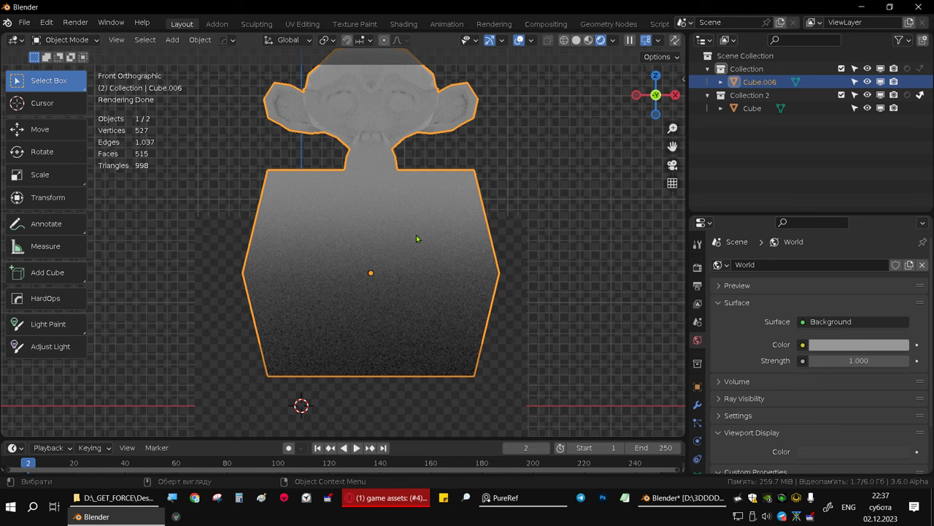
scroll(438, 219, "up", 2)
scroll(449, 278, "down", 2)
scroll(460, 336, "down", 3)
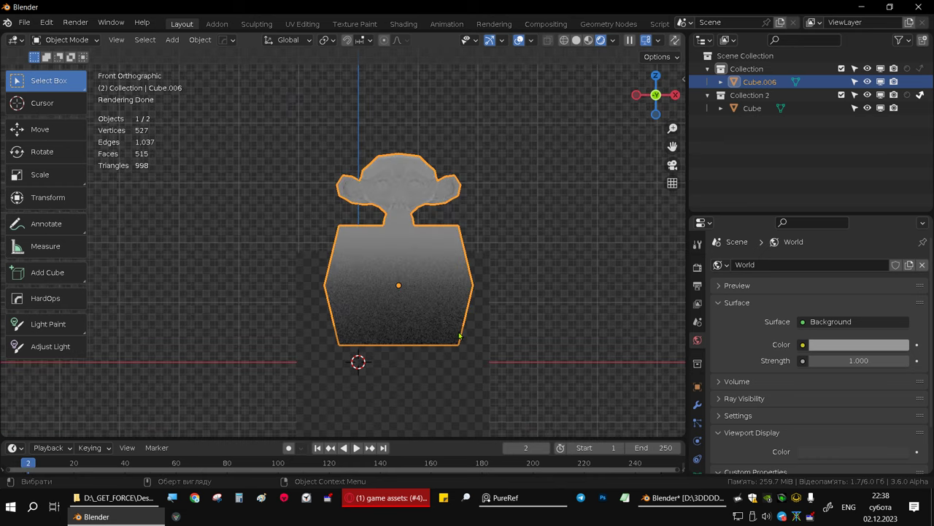
left_click(460, 393)
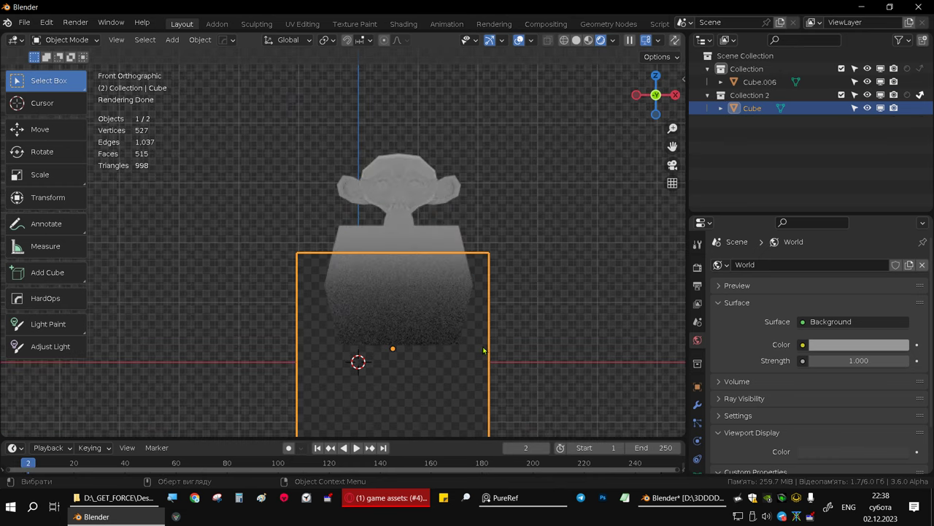
Step: Rotate the holdout cube about -94° and move it up and right
key("r")
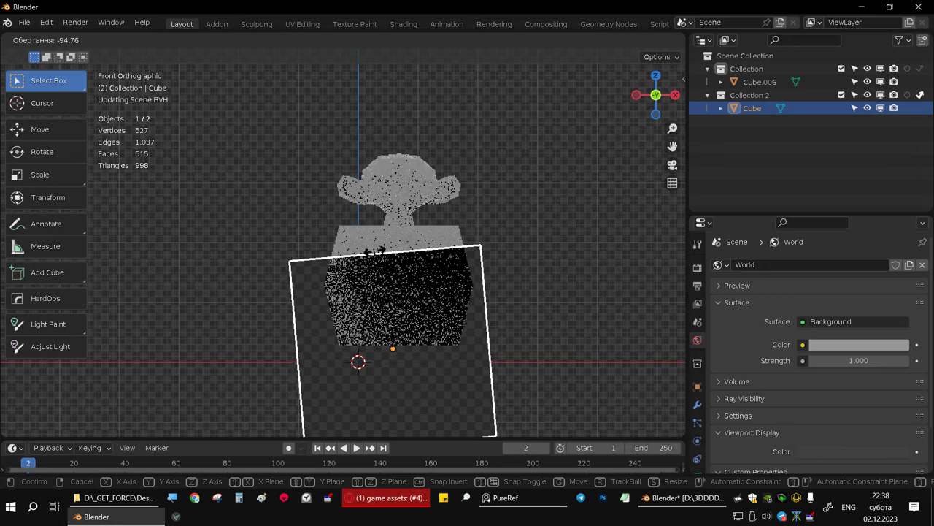
left_click(378, 254)
key("g")
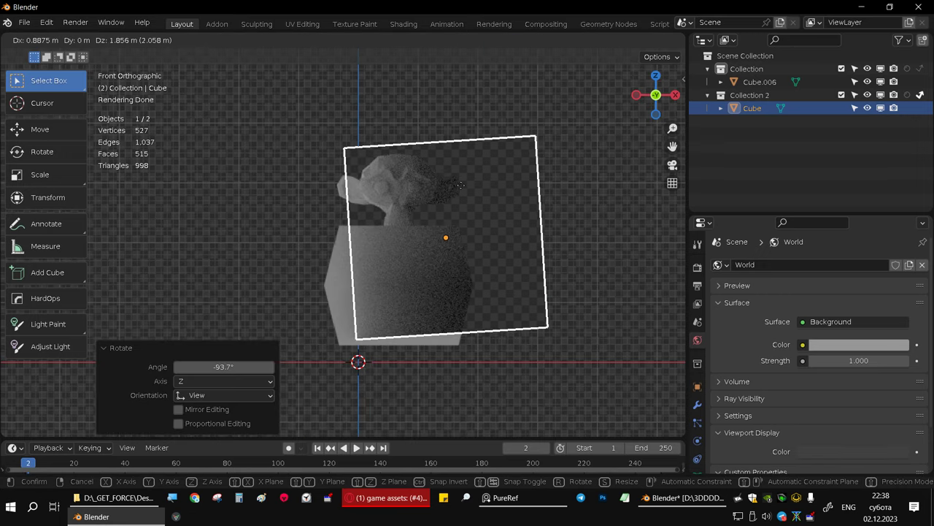
left_click(546, 278)
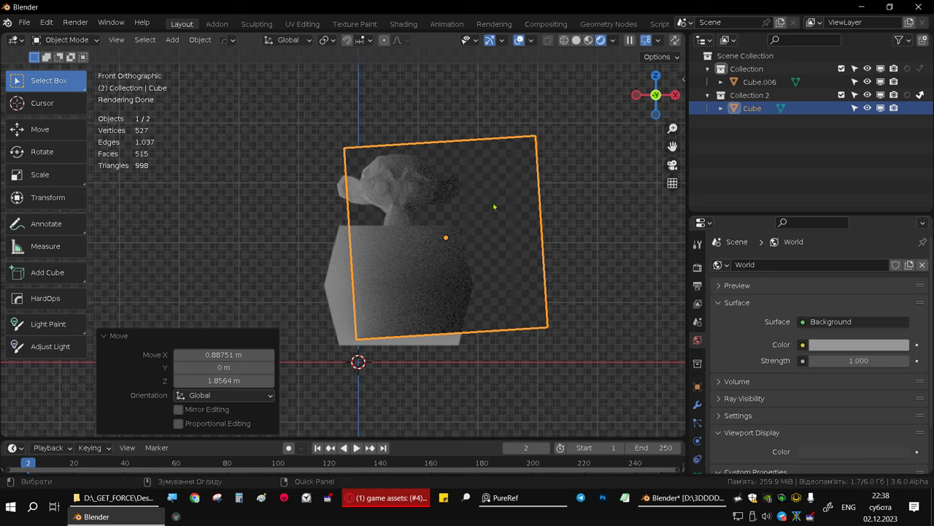
Step: Add a centred vertical loop cut, scale it to 0.819, and bevel it
key("Tab")
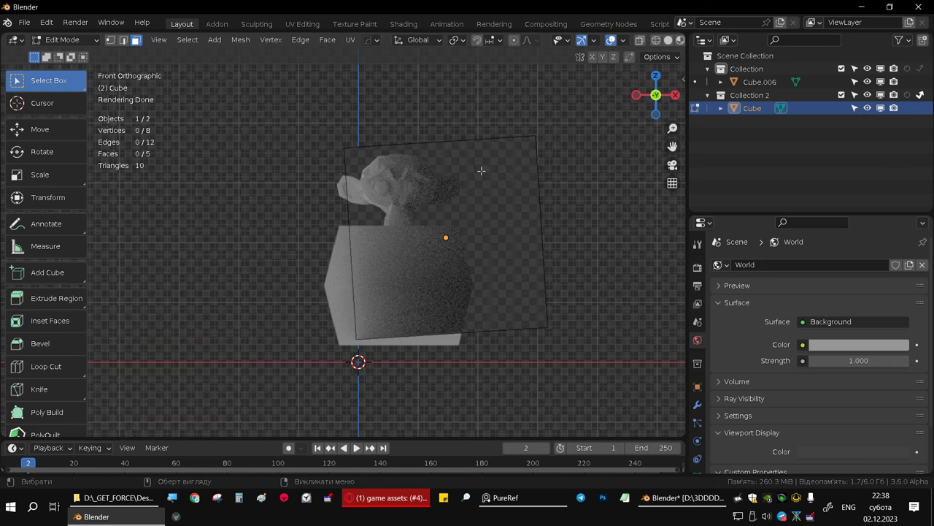
key("ctrl+r")
left_click(462, 152)
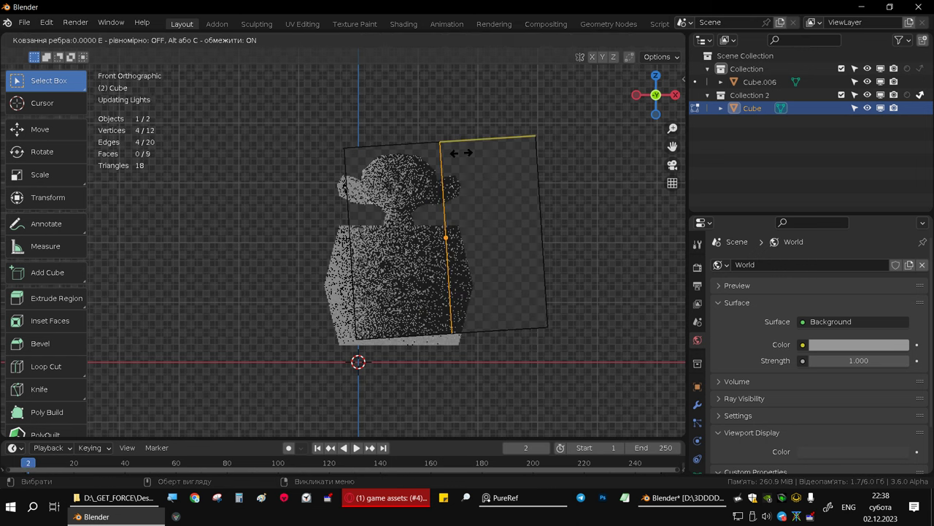
right_click(500, 162)
key("s")
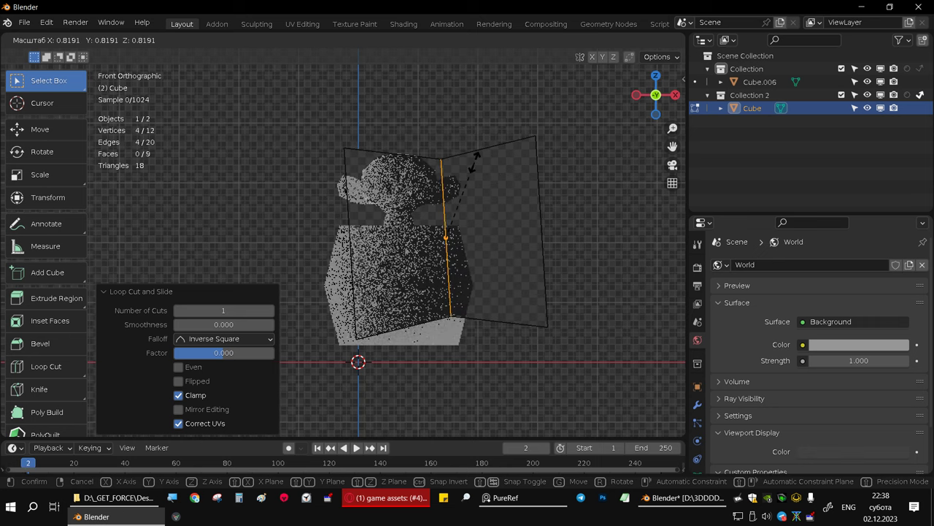
left_click(475, 162)
key("ctrl+b")
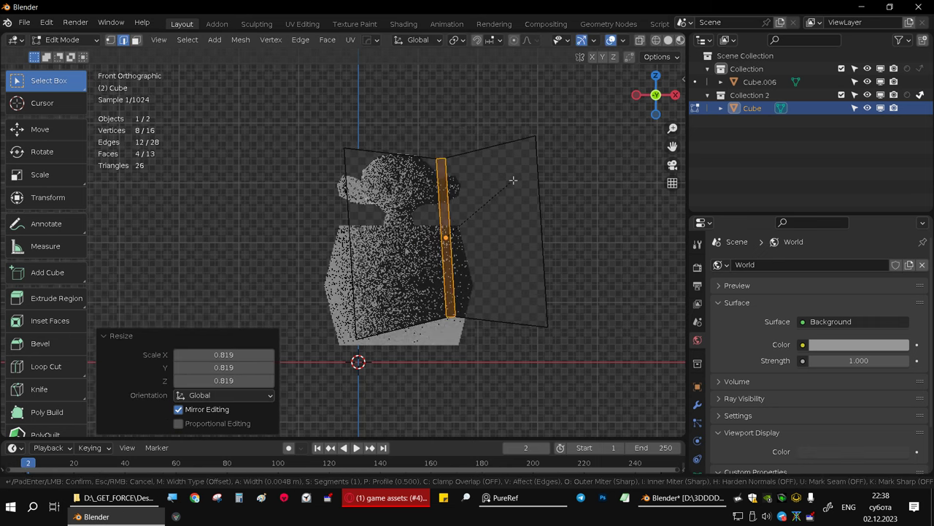
left_click(526, 178)
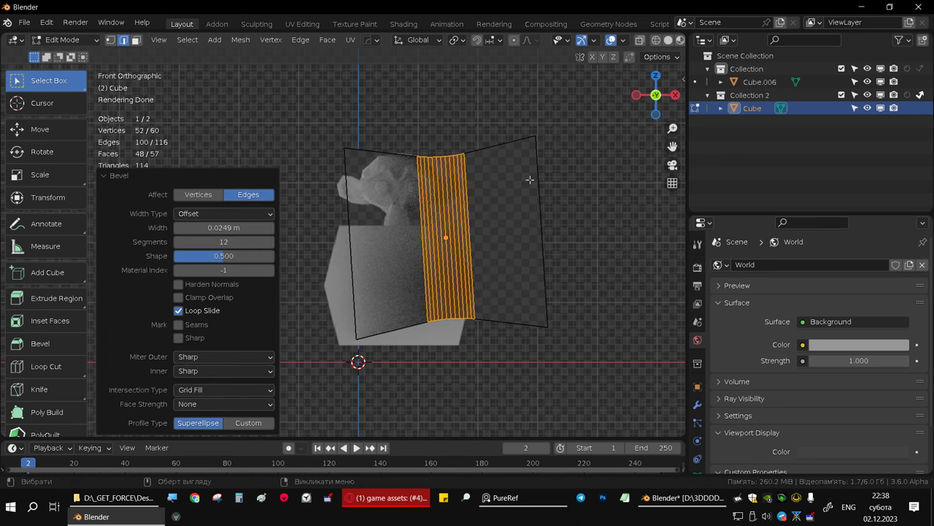
key("Tab")
Step: Scale the bent cube to 1.314, move it lower left, and rotate it about 90°
key("s")
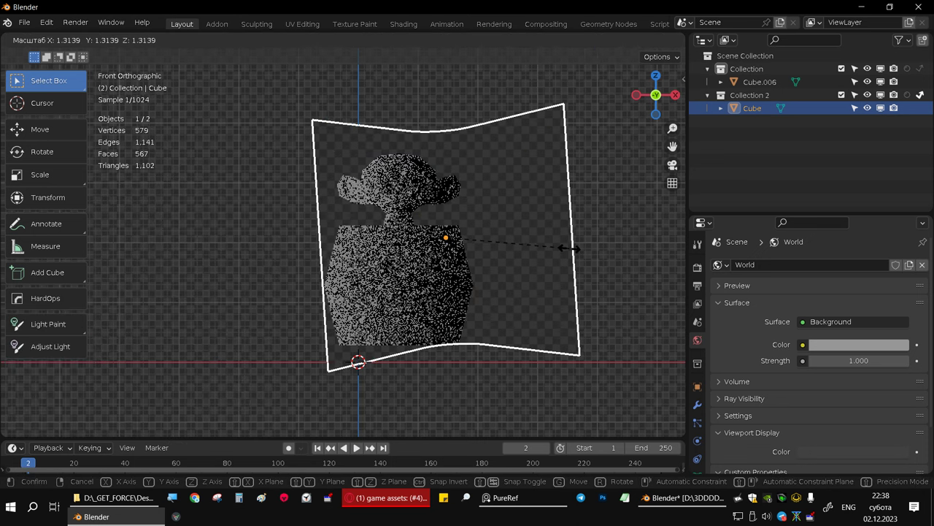
left_click(560, 253)
key("g")
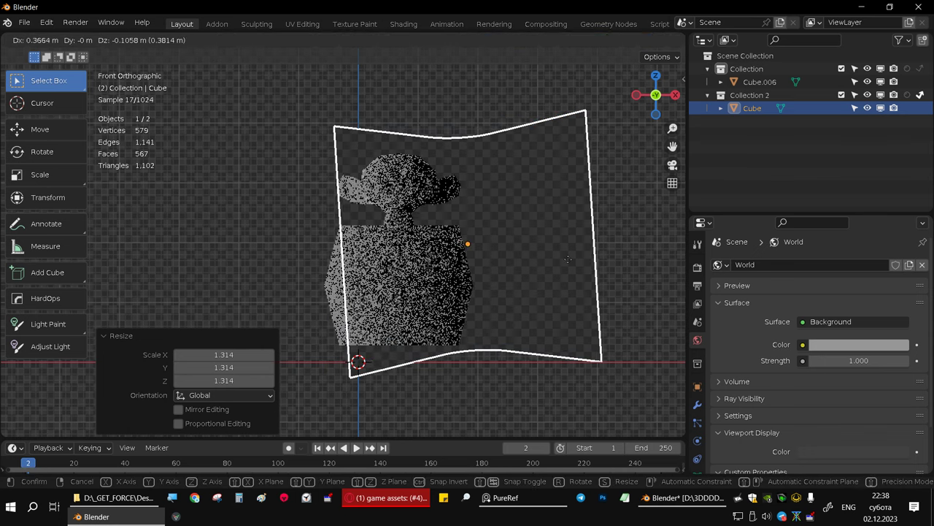
left_click(568, 264)
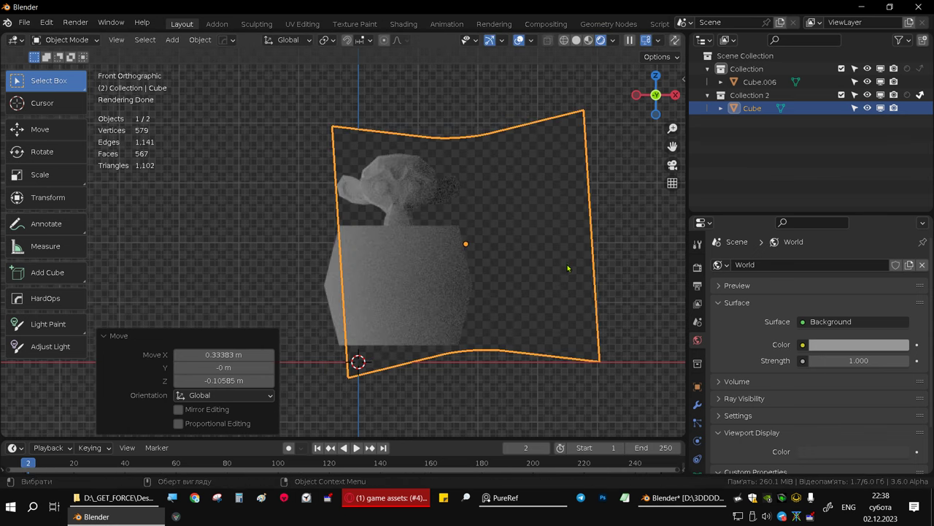
key("g")
left_click(536, 279)
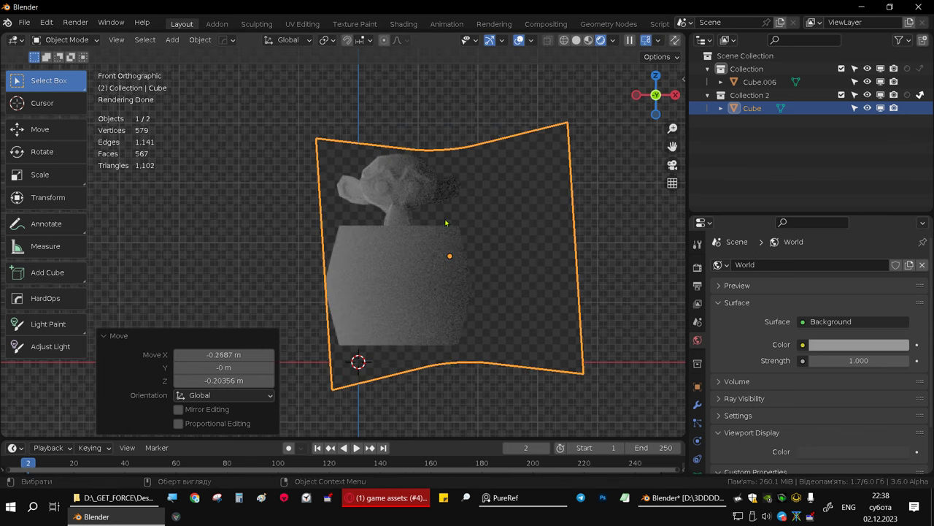
key("r")
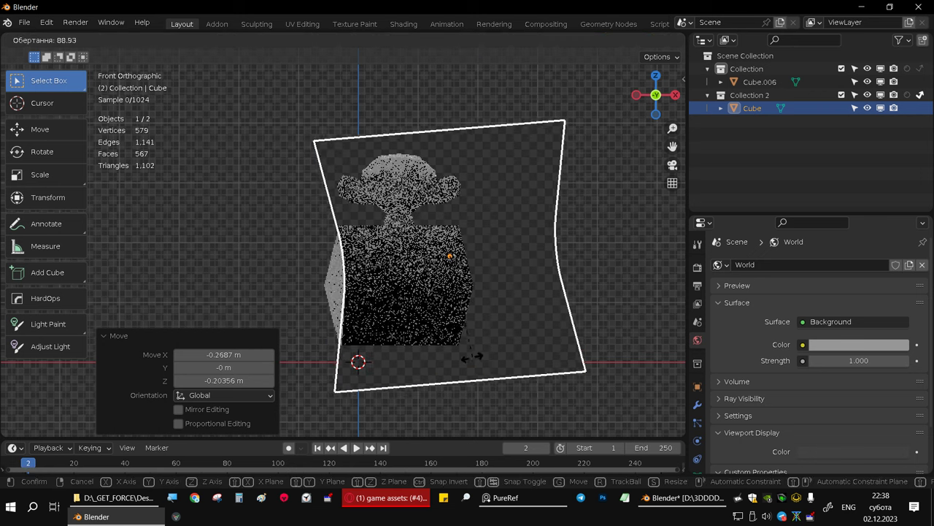
left_click(458, 353)
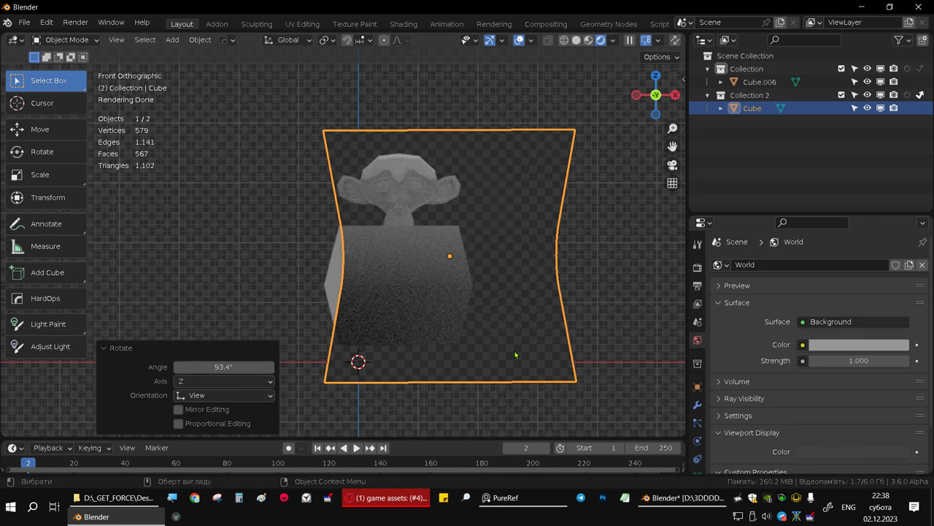
Step: Undo the bevel, loop cut, and last move and rotation of the cube
key("ctrl+z")
key("Tab")
key("ctrl+z")
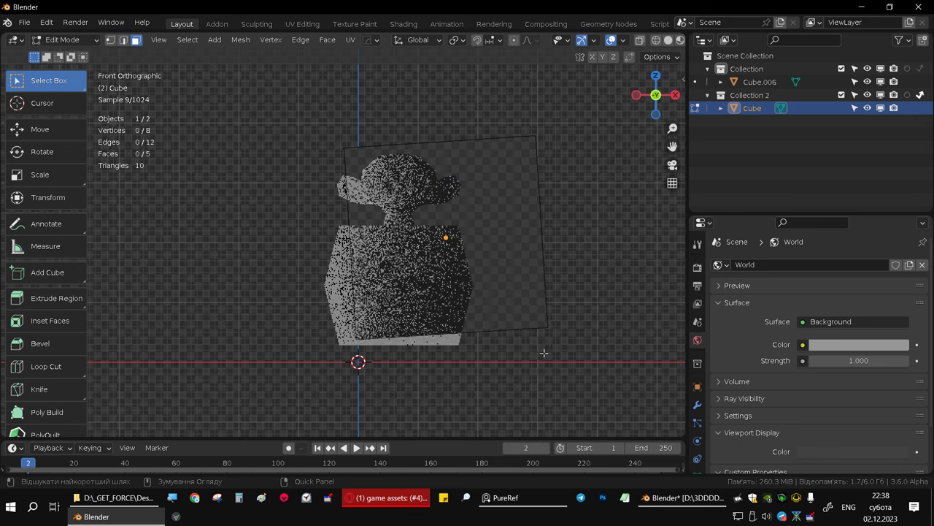
key("Tab")
key("ctrl+z")
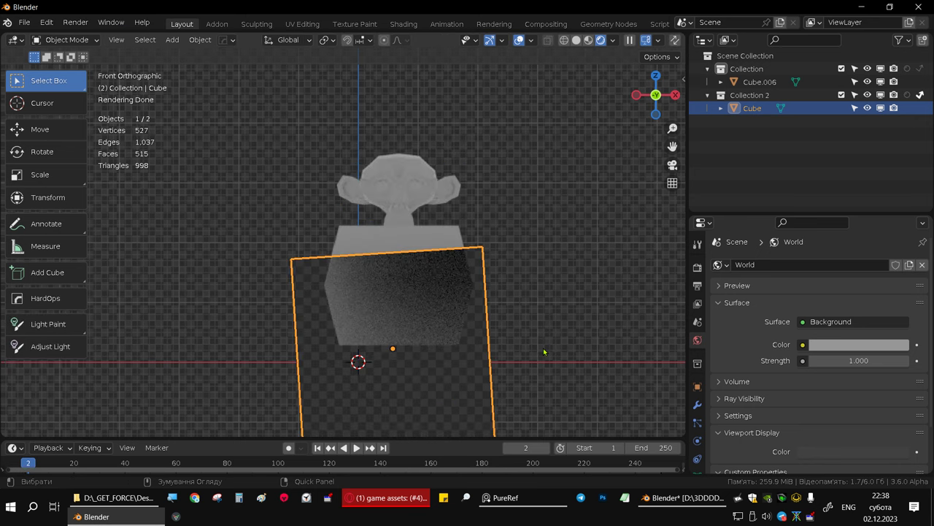
Step: Restore the straight cube and pinch its bottom vertices in to 0.226
key("ctrl+z")
middle_click_drag(468, 329, 482, 331)
mouse_move(484, 369)
middle_mouse_down("alt")
mouse_move(446, 260)
mouse_move(451, 275)
middle_mouse_up("alt")
key("shift+z")
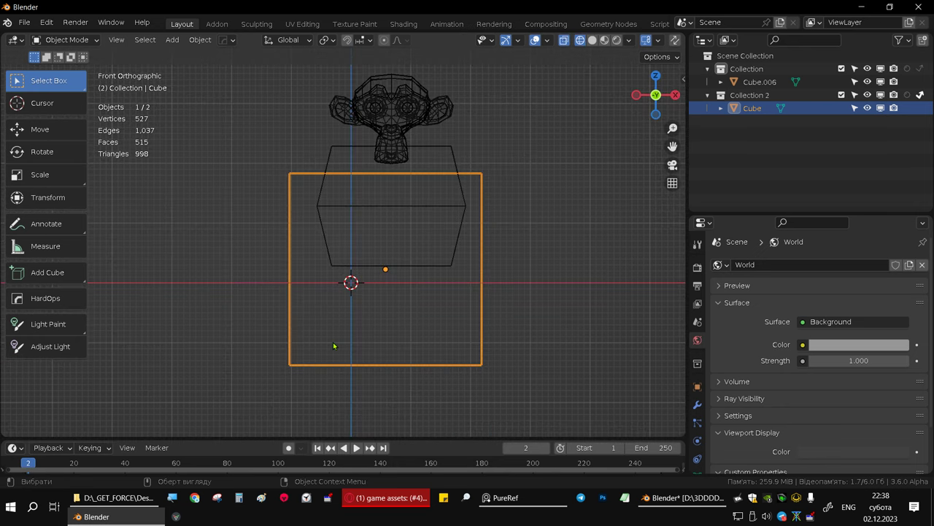
key("Tab")
key("1")
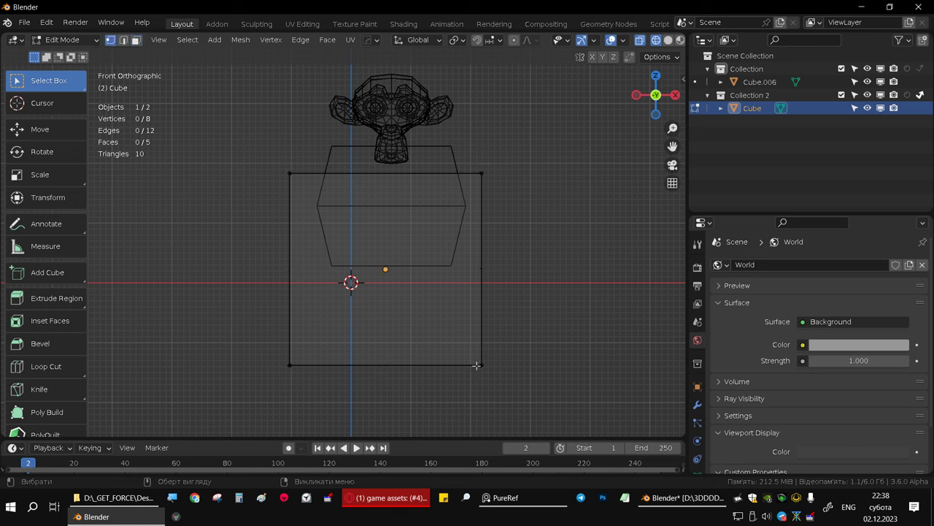
left_click_drag(526, 398, 220, 321)
key("s")
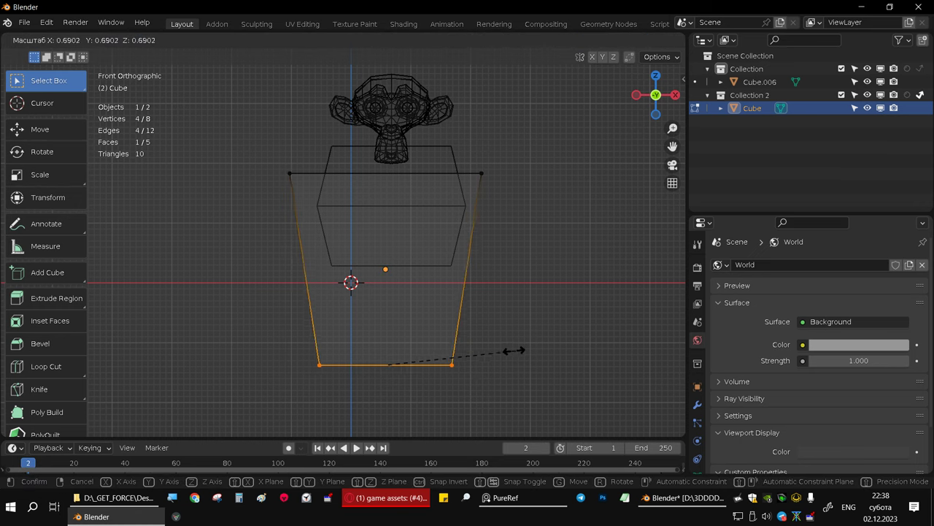
left_click(409, 336)
Step: Widen the cube's top vertices to 1.301 and preview in rendered shading
left_click_drag(228, 140, 537, 257)
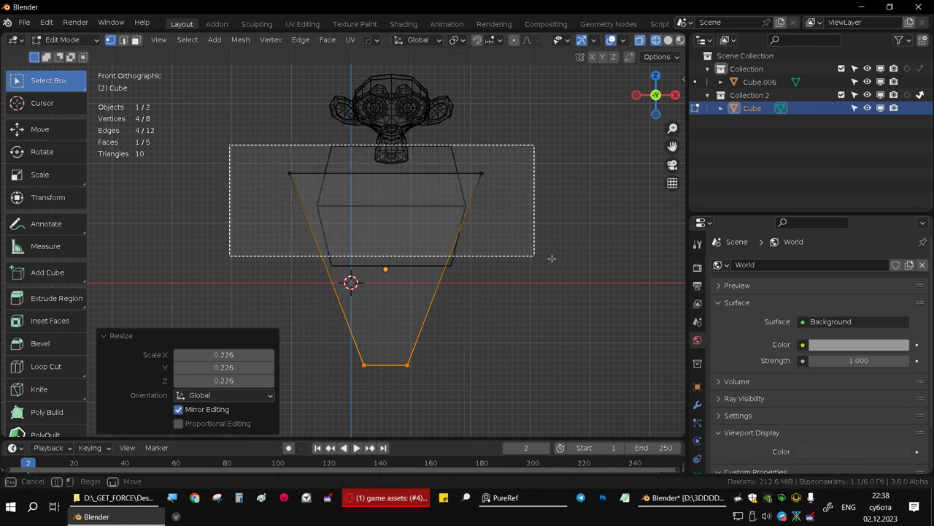
key("s")
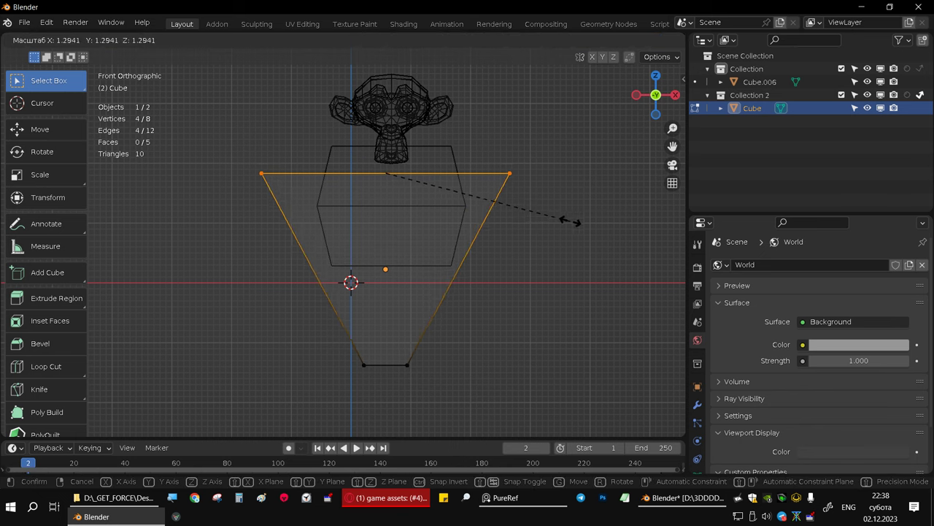
left_click(569, 222)
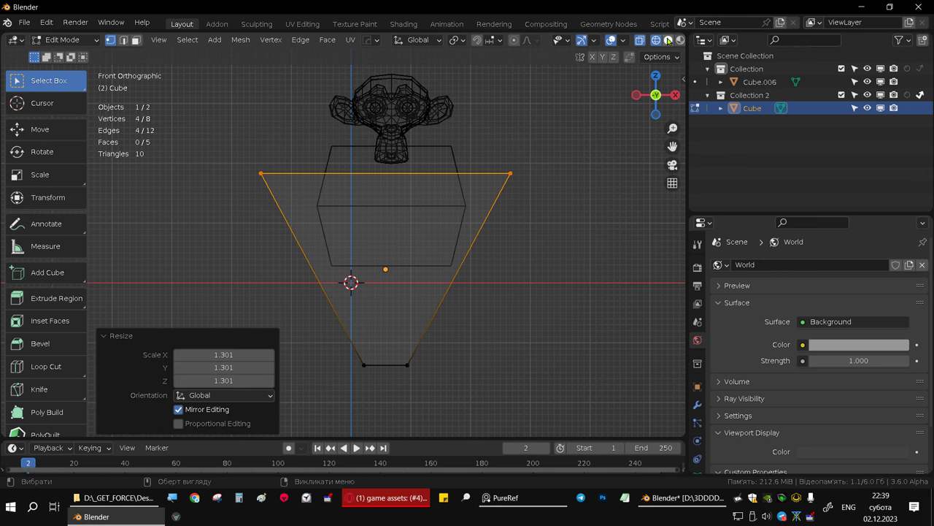
scroll(590, 69, "down", 6)
scroll(642, 45, "down", 3)
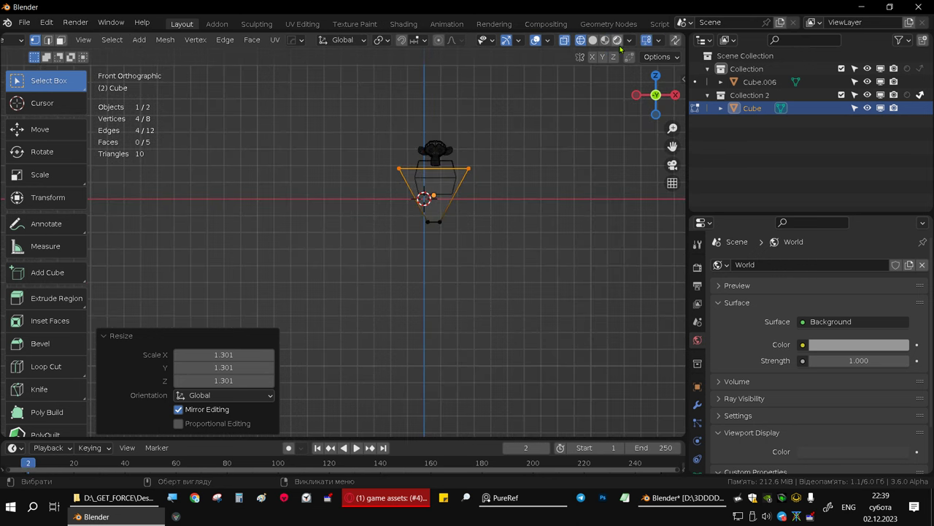
left_click(617, 41)
scroll(514, 191, "up", 2)
Step: Raise the tapered cube 0.25 m on Z and shift it 0.065 m in X
key("Tab")
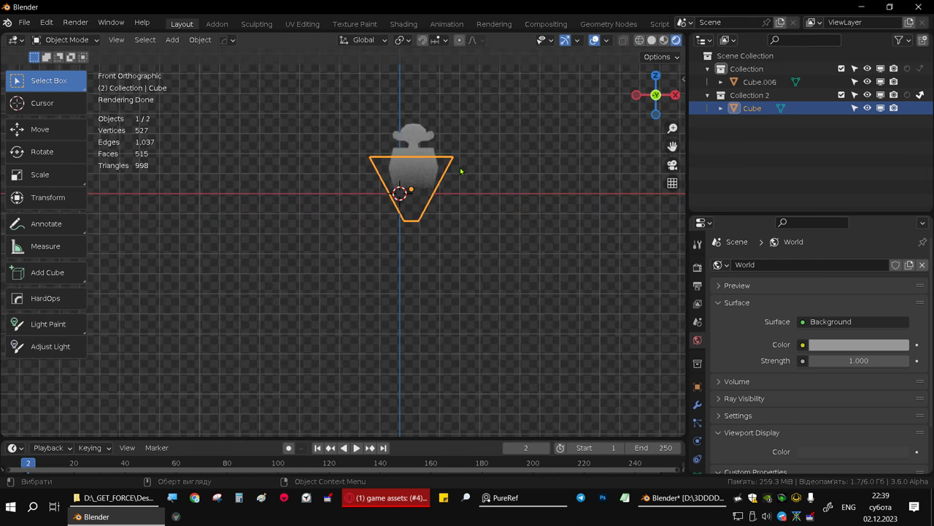
middle_click_drag(459, 171, 417, 291, "shift")
scroll(427, 279, "up", 1)
scroll(438, 285, "up", 2)
scroll(467, 292, "up", 2)
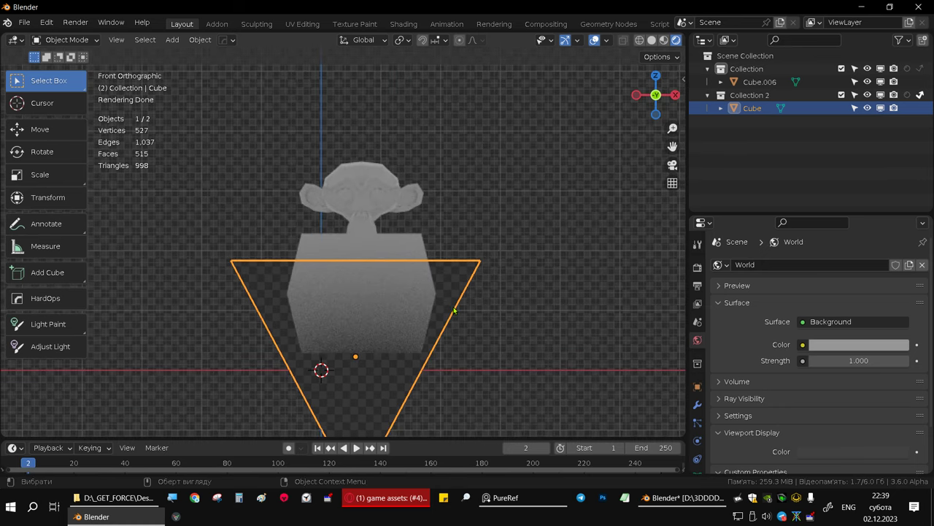
key("g")
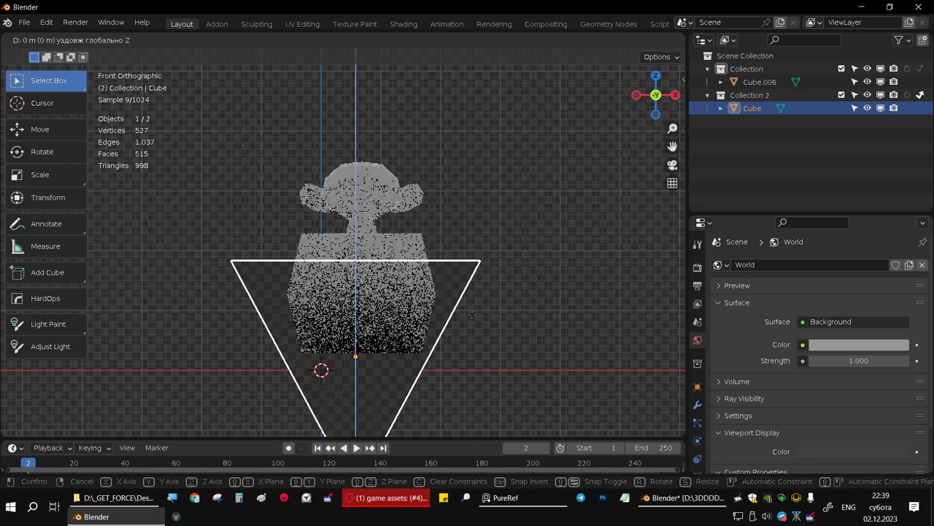
key("z")
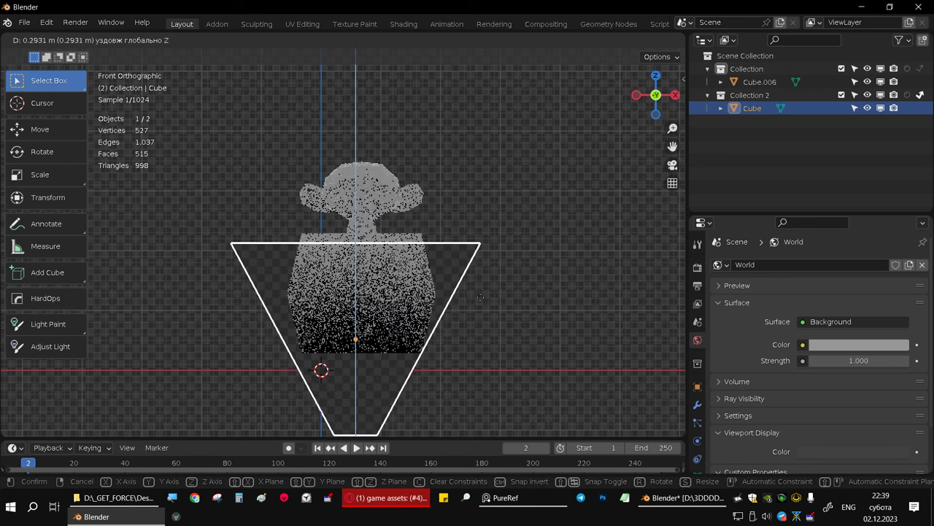
left_click(476, 312)
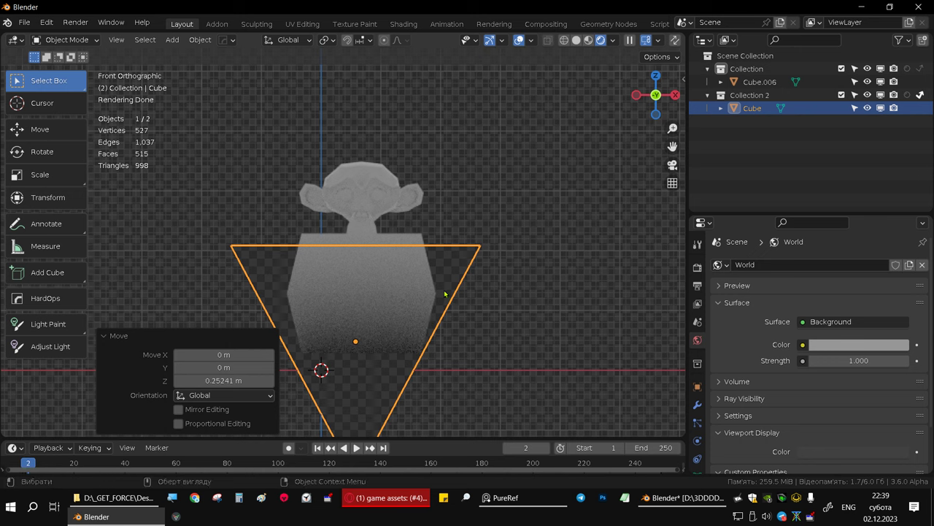
key("g")
left_click(457, 302)
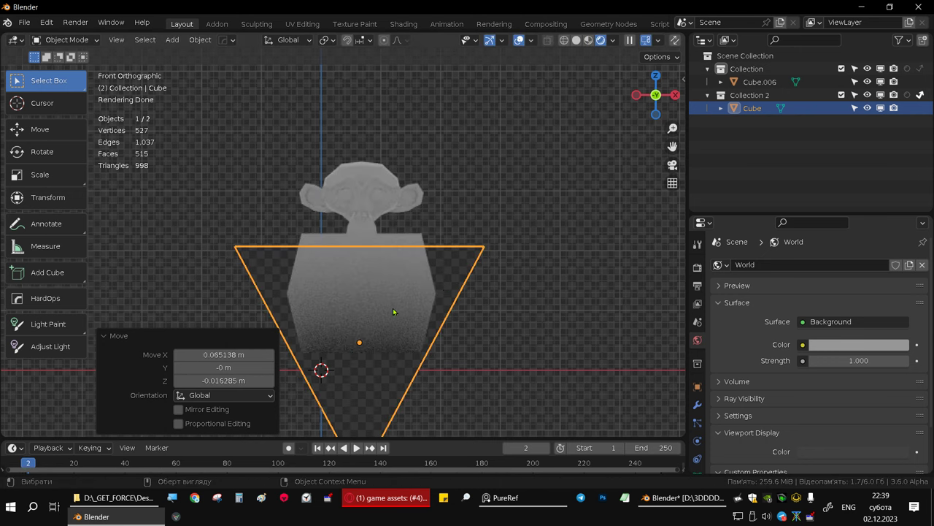
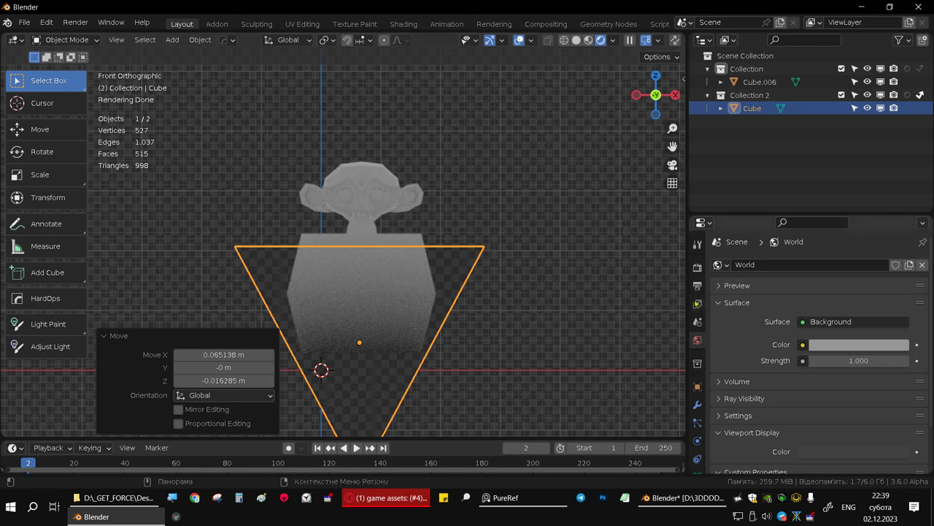
Step: Raise the world background colour's Value to 1.000 so the background becomes pure white
left_click(814, 348)
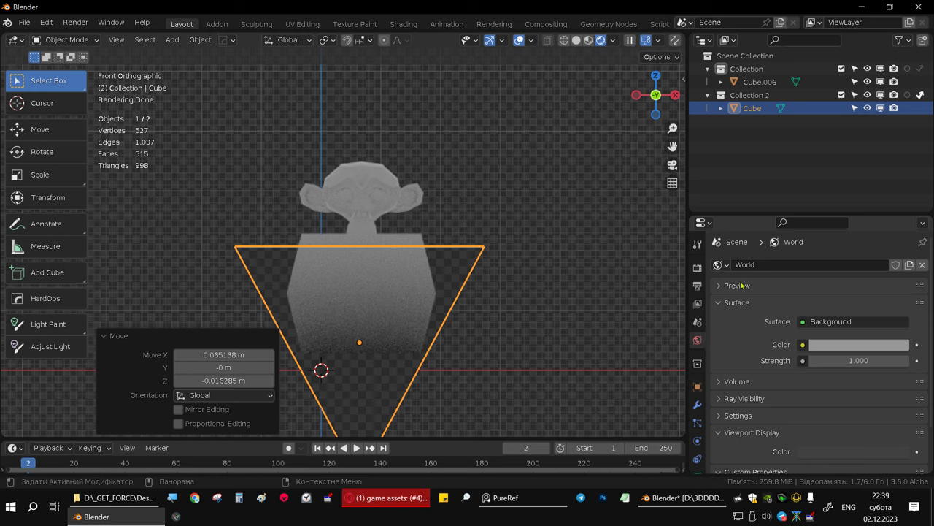
left_click(849, 344)
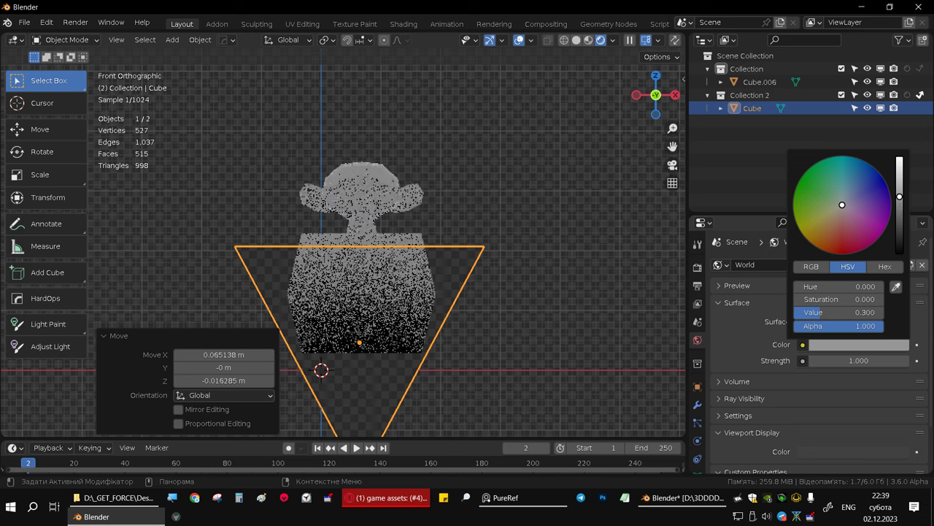
left_click_drag(817, 313, 876, 313)
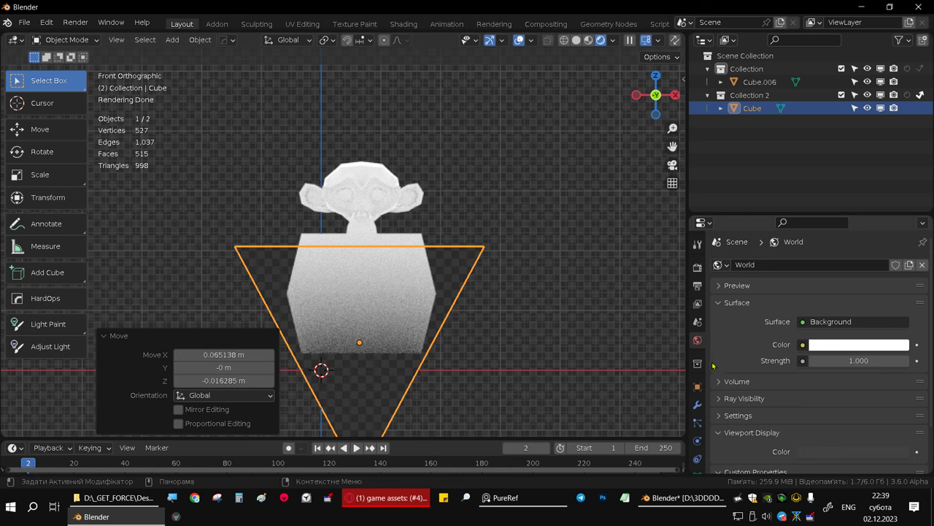
Step: In the Shading workspace, select the inner block Cube.006 and preview it in Rendered view
left_click(404, 23)
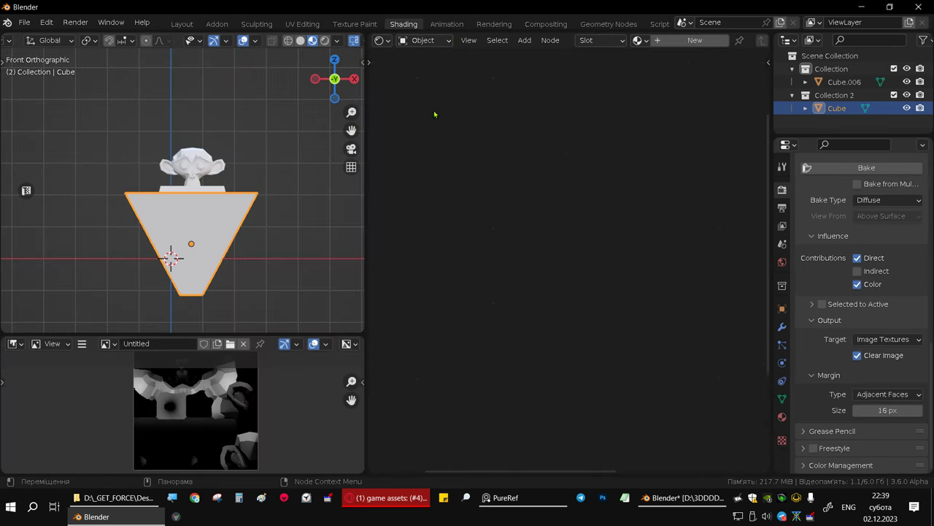
left_click(196, 183)
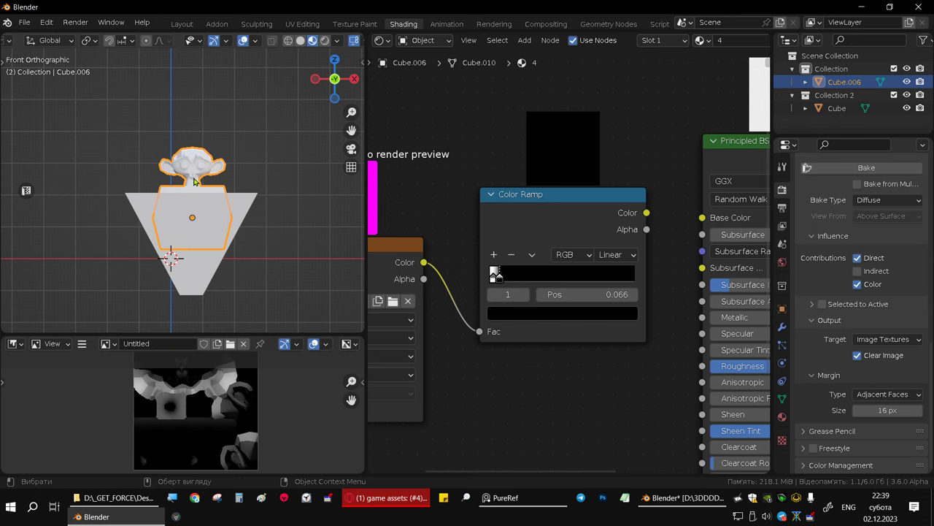
left_click(324, 41)
scroll(536, 231, "down", 1)
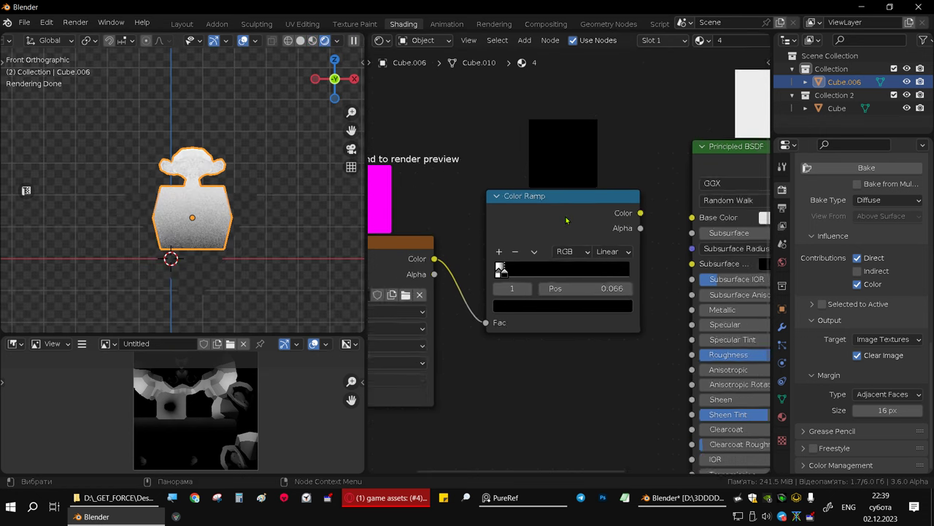
scroll(537, 230, "down", 1)
Step: Delete the Color Ramp node, reposition the Untitled image node, and bake the diffuse lighting
left_click(537, 231)
key("x")
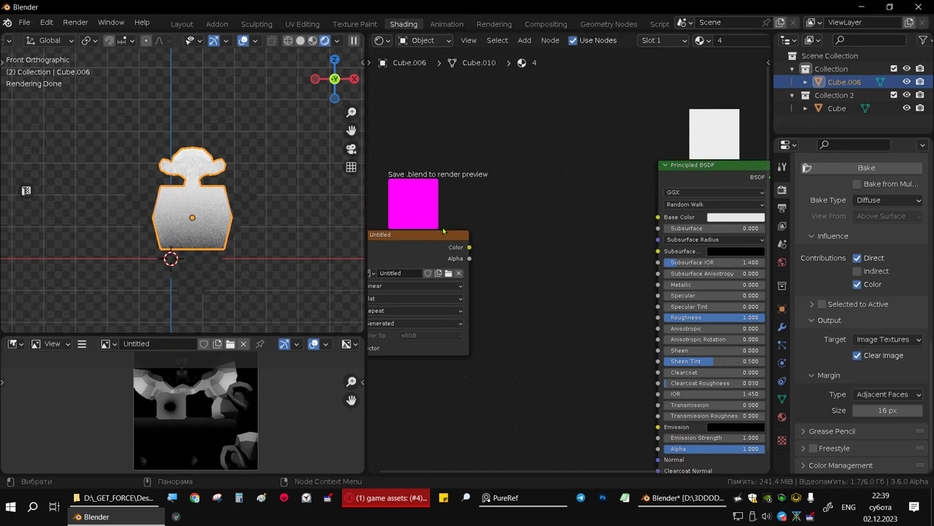
left_click_drag(437, 243, 518, 271)
left_click(503, 277)
middle_click_drag(504, 277, 456, 222)
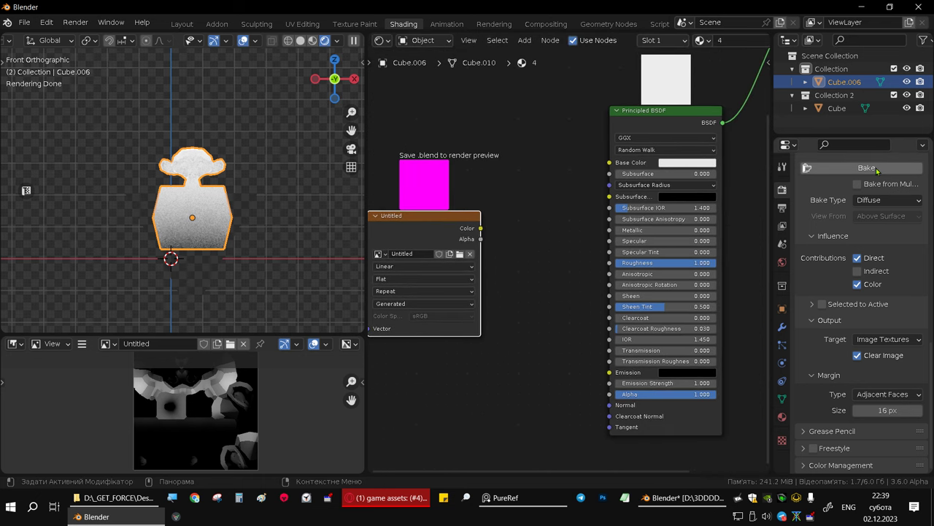
left_click_drag(437, 222, 495, 253)
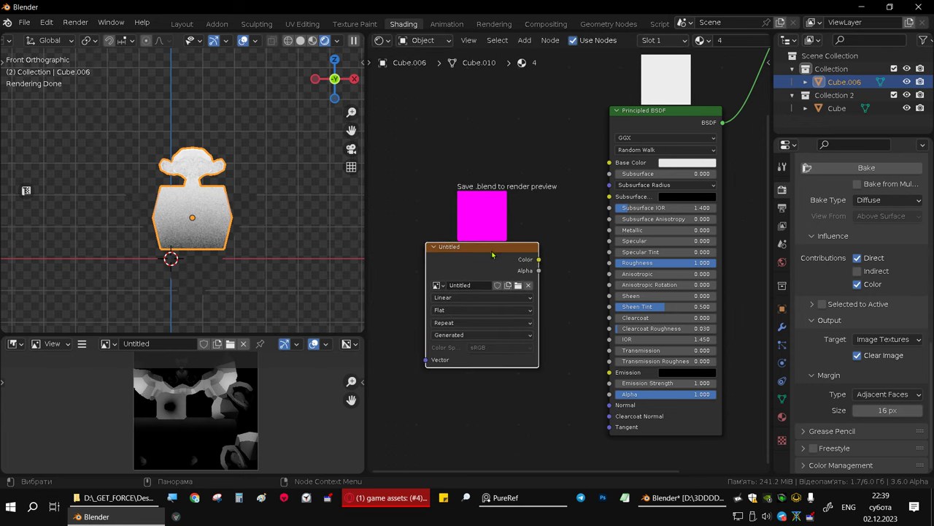
left_click(867, 168)
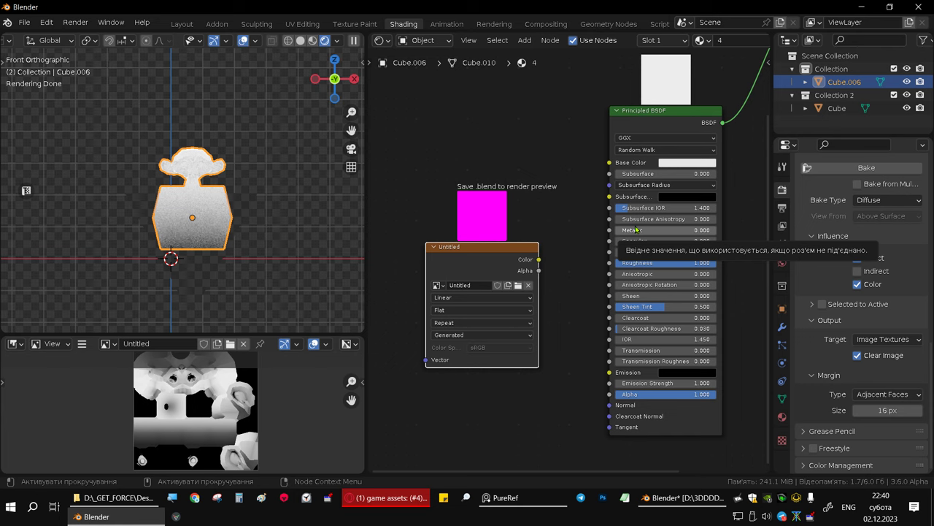
Step: In Material Preview, delete the outer tapered Cube block
left_click(313, 40)
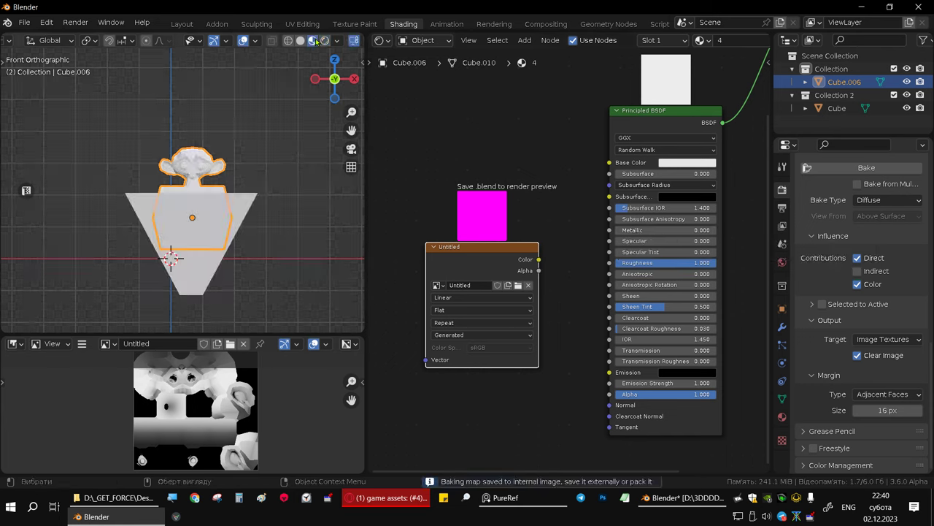
middle_click_drag(244, 150, 234, 221)
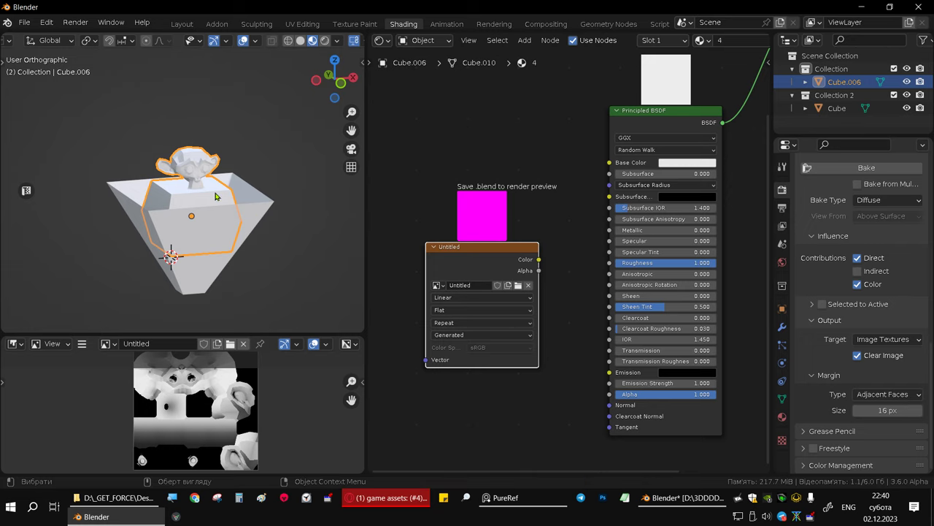
left_click(264, 211)
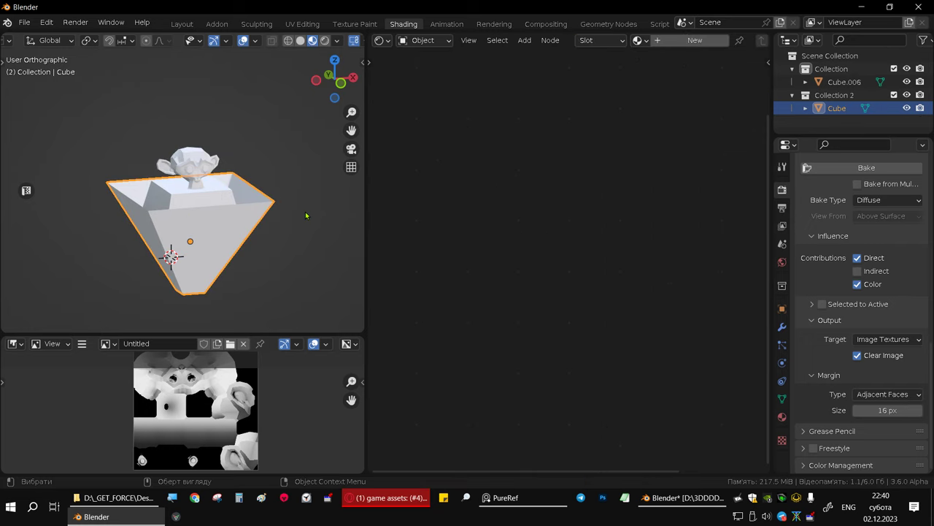
key("Delete")
Step: Connect the baked Untitled image's Color to the inner block's Base Color, then return to Layout
left_click(186, 206)
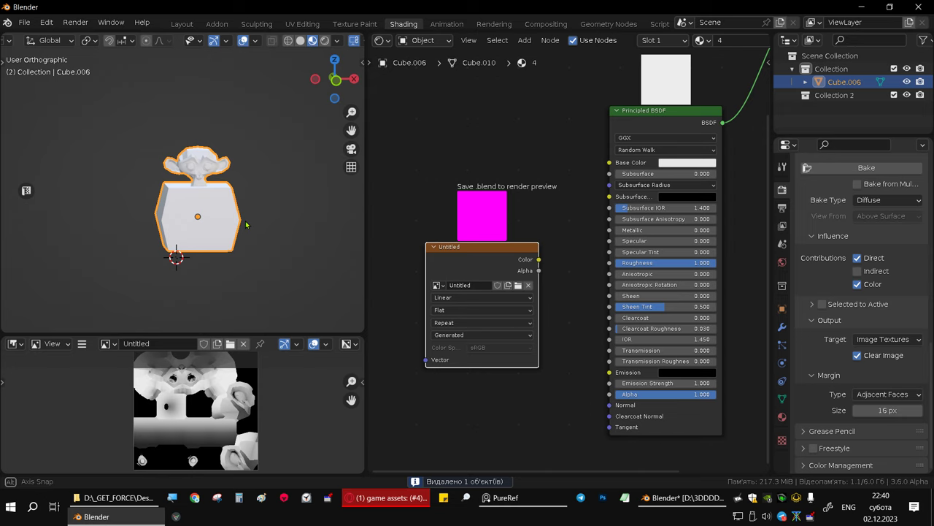
middle_click_drag(245, 224, 267, 232, "shift")
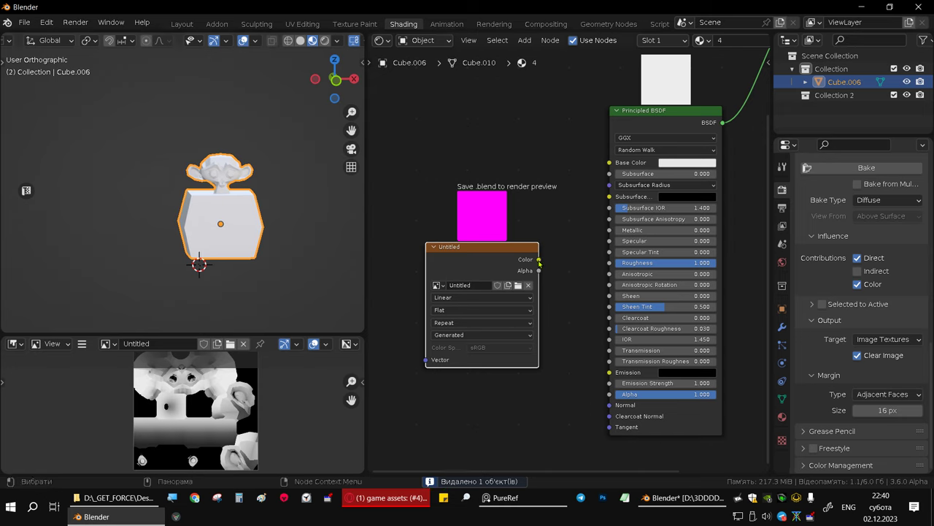
left_click_drag(539, 259, 610, 163)
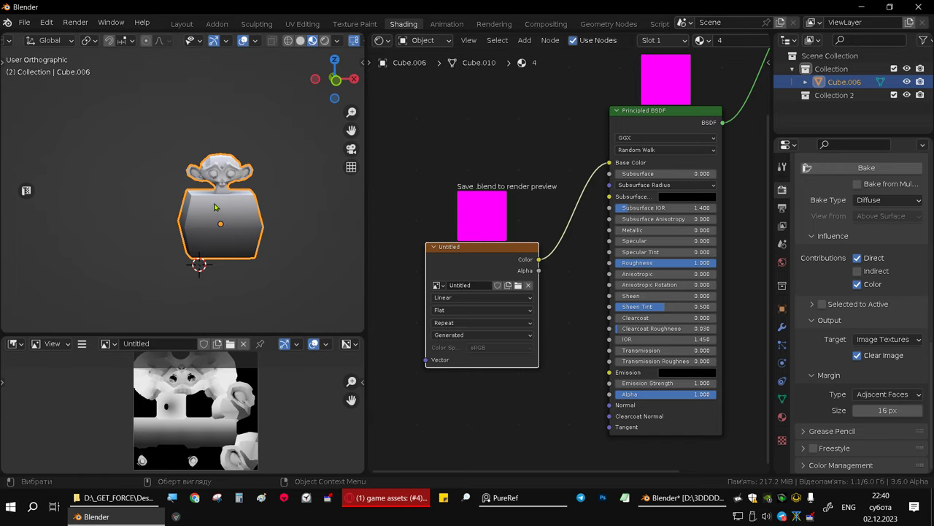
left_click(181, 24)
Step: Deselect the block and view the model from the front in Solid shading
scroll(432, 298, "up", 2)
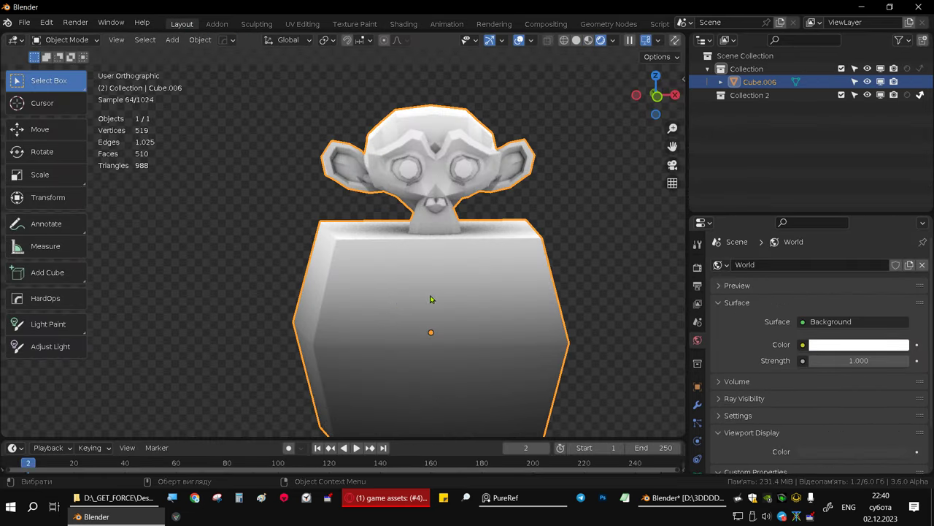
scroll(458, 312, "up", 2)
middle_click_drag(458, 312, 567, 289)
left_click(577, 285)
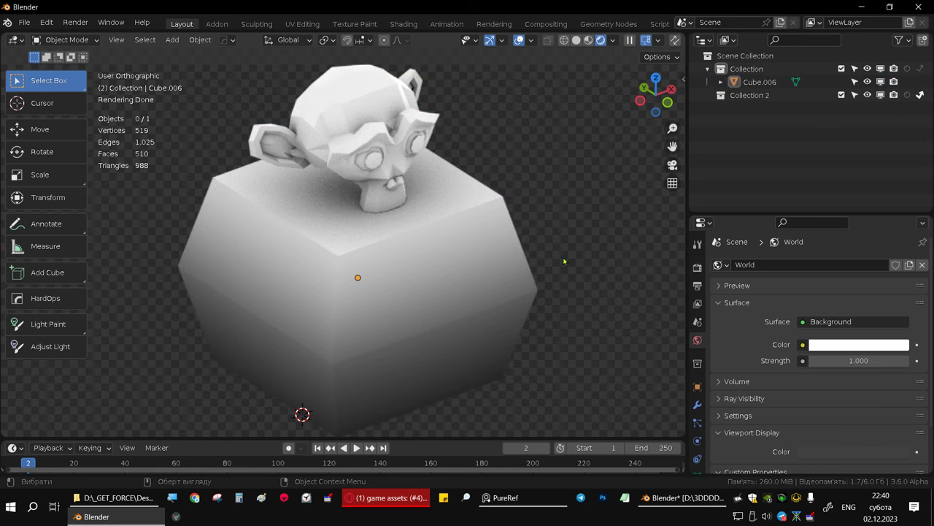
left_click(576, 40)
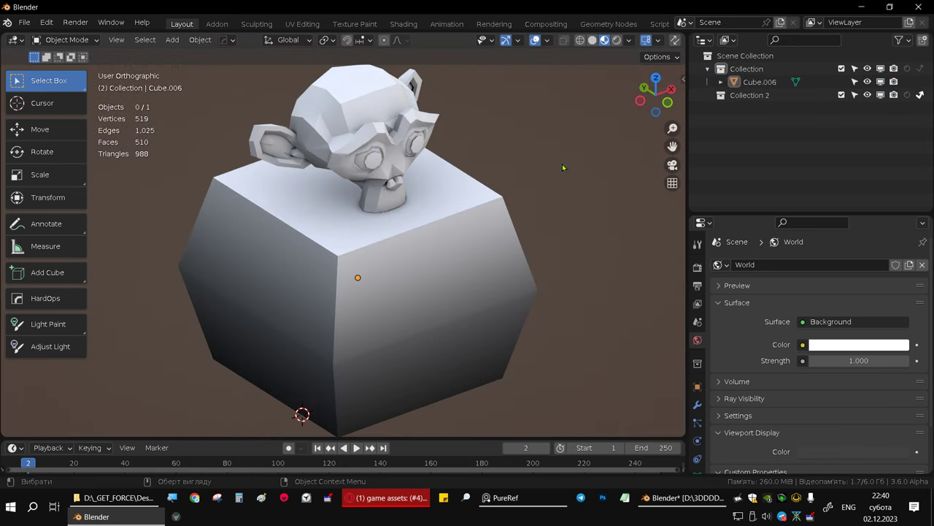
middle_click_drag(583, 117, 528, 188)
key("KP_1")
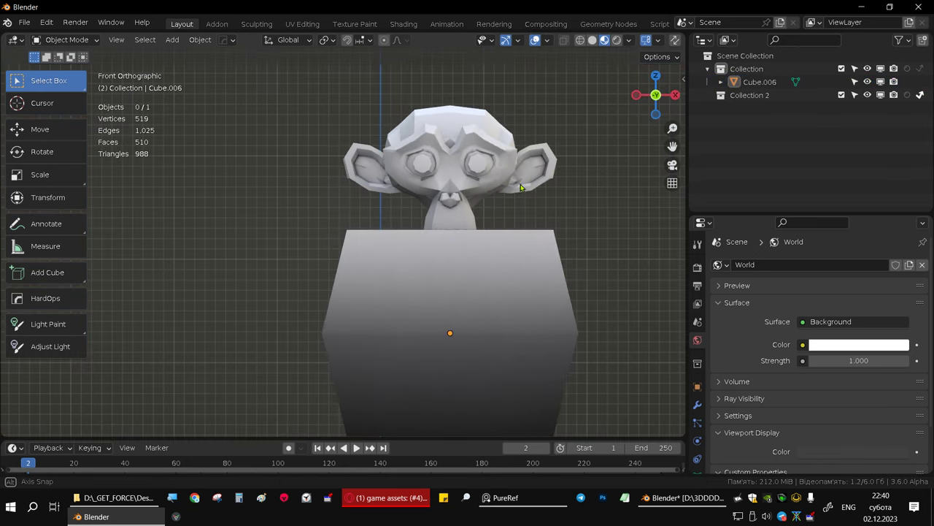
Step: Darken the world background colour to Value 0.219 and orbit to inspect the shaded model
left_click(860, 346)
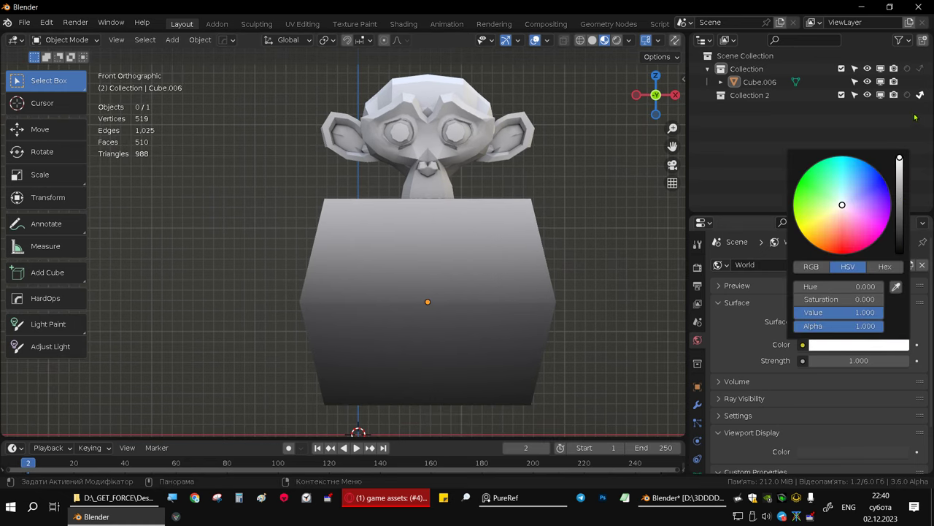
left_click_drag(899, 159, 899, 205)
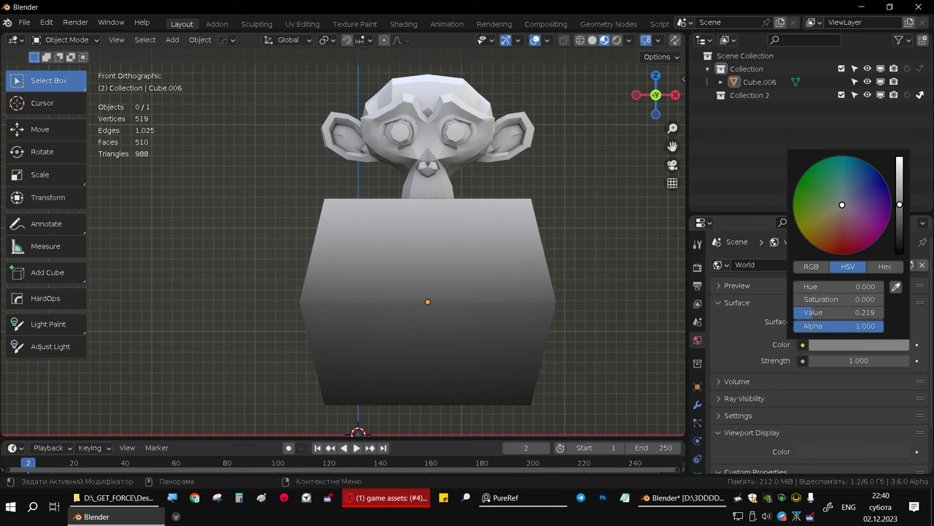
mouse_move(390, 239)
middle_mouse_down()
mouse_move(365, 262)
mouse_move(428, 294)
mouse_move(458, 353)
middle_mouse_up()
scroll(401, 311, "down", 6)
scroll(412, 325, "up", 4)
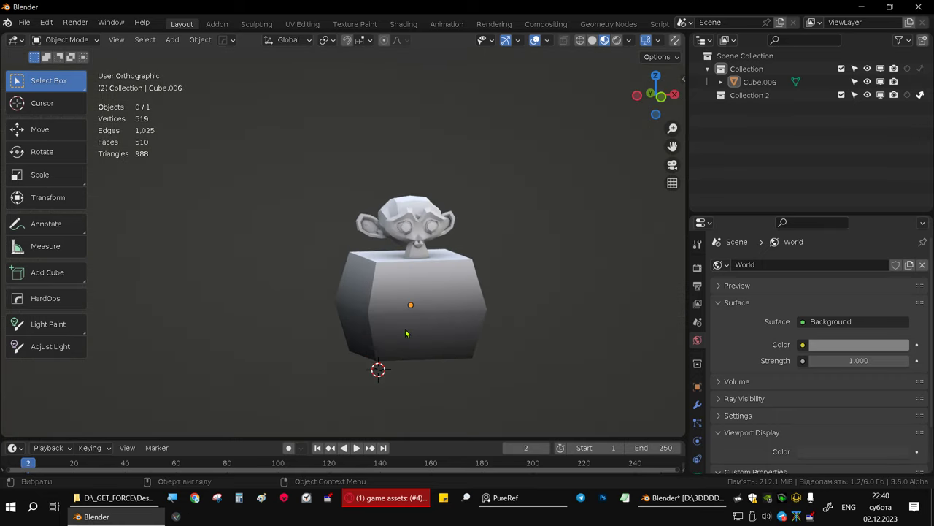
scroll(407, 332, "up", 2)
mouse_move(374, 271)
middle_mouse_down()
mouse_move(408, 280)
mouse_move(352, 264)
mouse_move(373, 251)
middle_mouse_up()
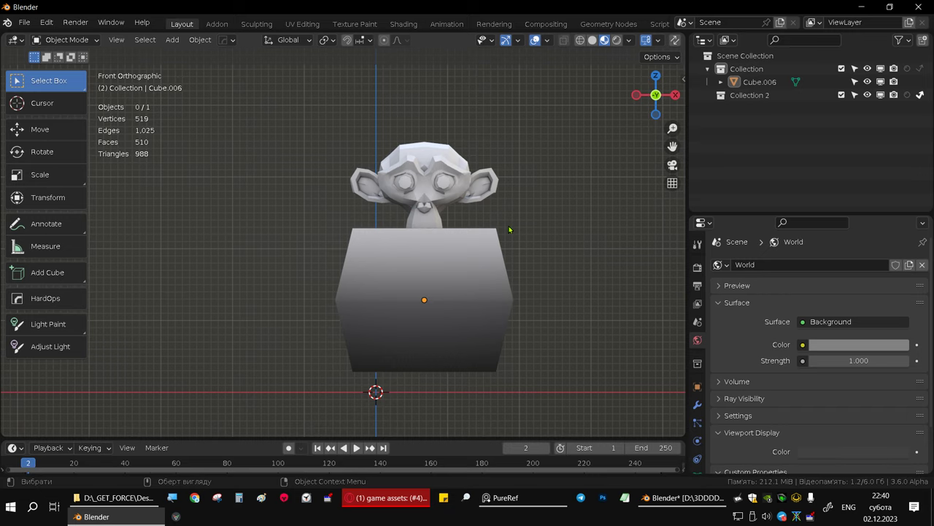
mouse_move(292, 219)
middle_mouse_down()
mouse_move(538, 272)
mouse_move(486, 250)
mouse_move(482, 260)
mouse_move(424, 251)
mouse_move(444, 236)
mouse_move(410, 248)
mouse_move(400, 242)
middle_mouse_up()
Step: In Edit Mode on Cube.006, select the linked head and separate it with P > Selection
scroll(398, 233, "up", 2)
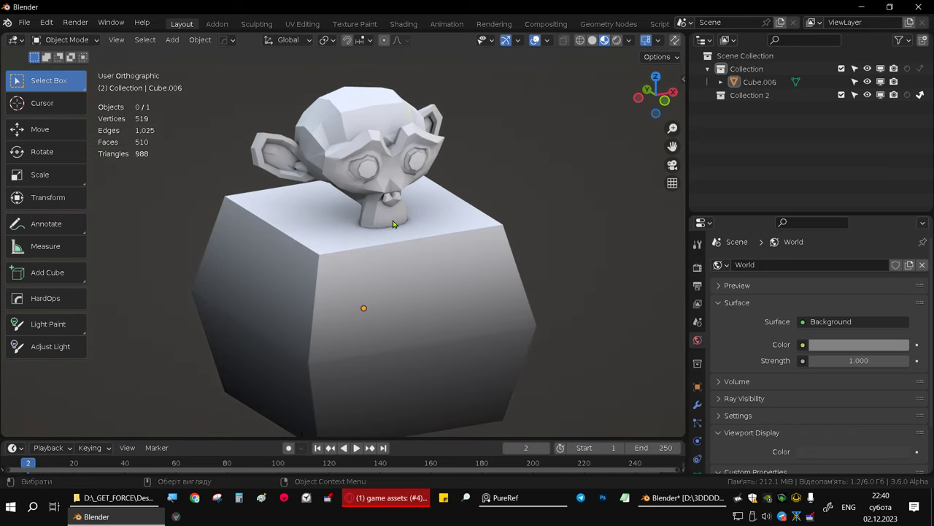
left_click(402, 203)
middle_click_drag(404, 206, 417, 235)
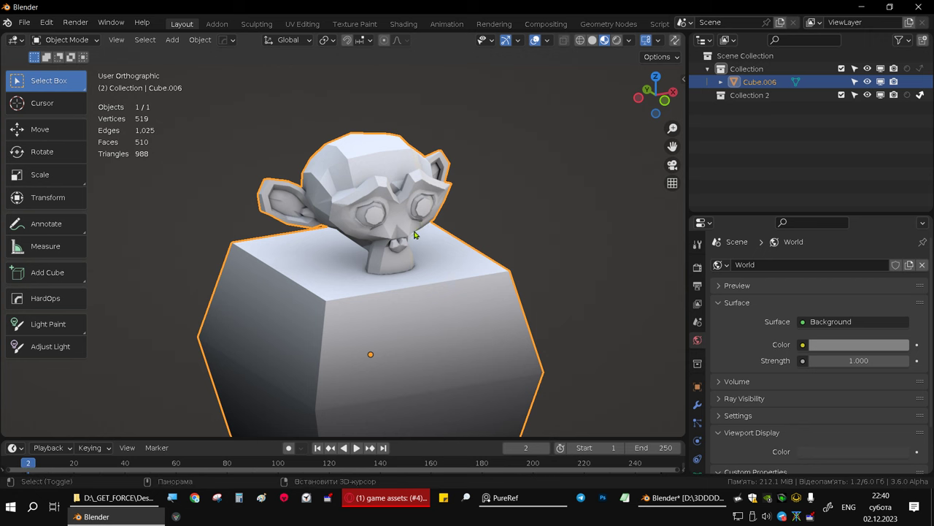
middle_click_drag(405, 305, 419, 259)
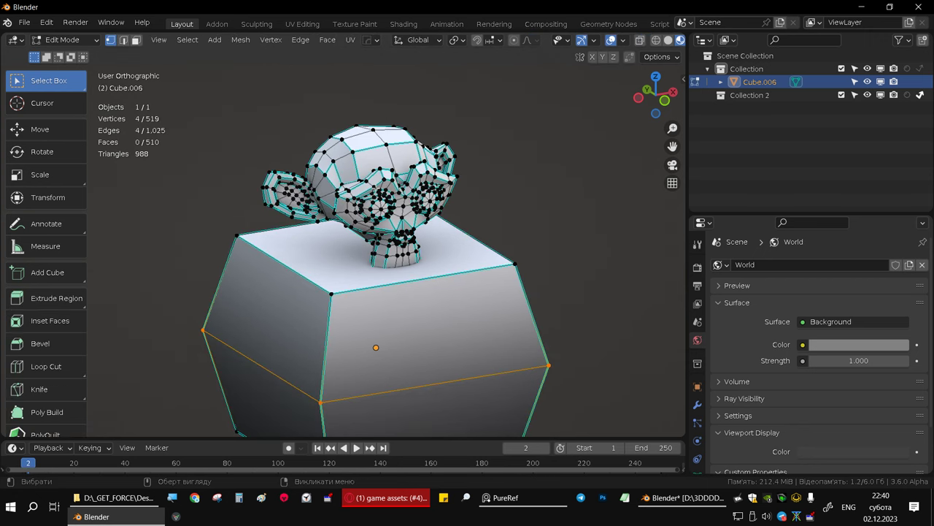
key("Tab")
left_click_drag(340, 124, 476, 183)
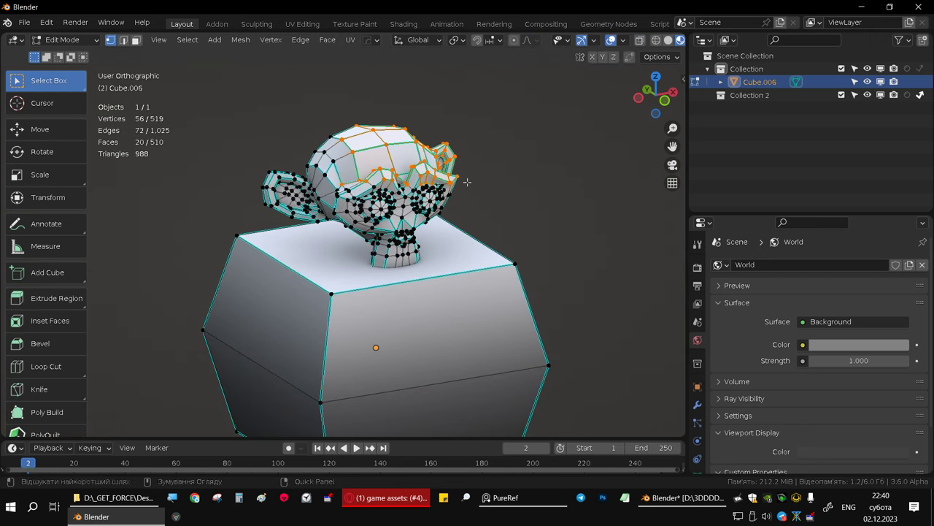
key("ctrl+l")
key("p")
left_click(467, 183)
key("Tab")
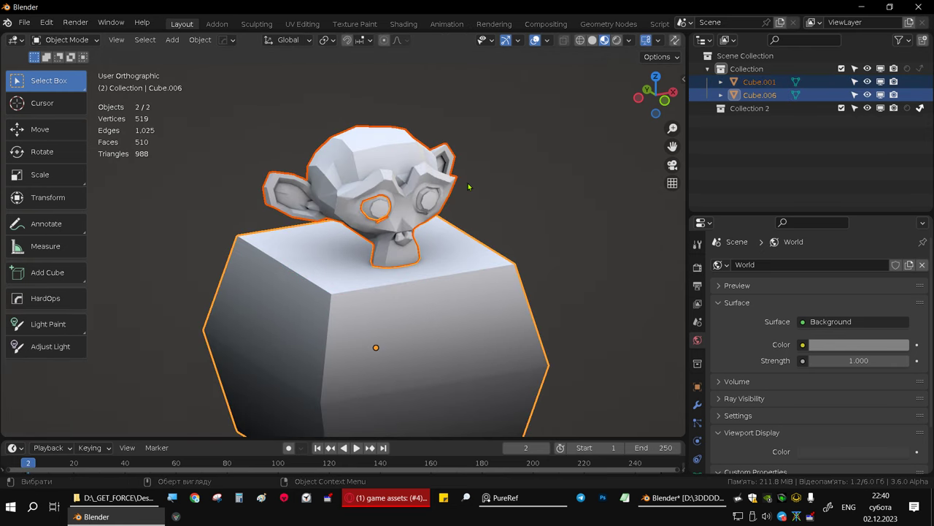
Step: Deselect everything, then select the block Cube.006 again
left_click(511, 227)
middle_click_drag(481, 305, 441, 311)
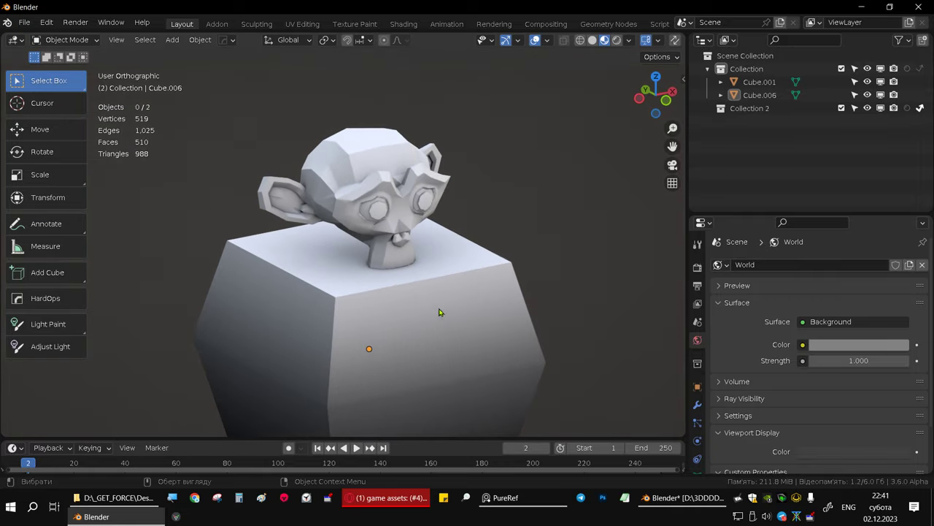
left_click(402, 310)
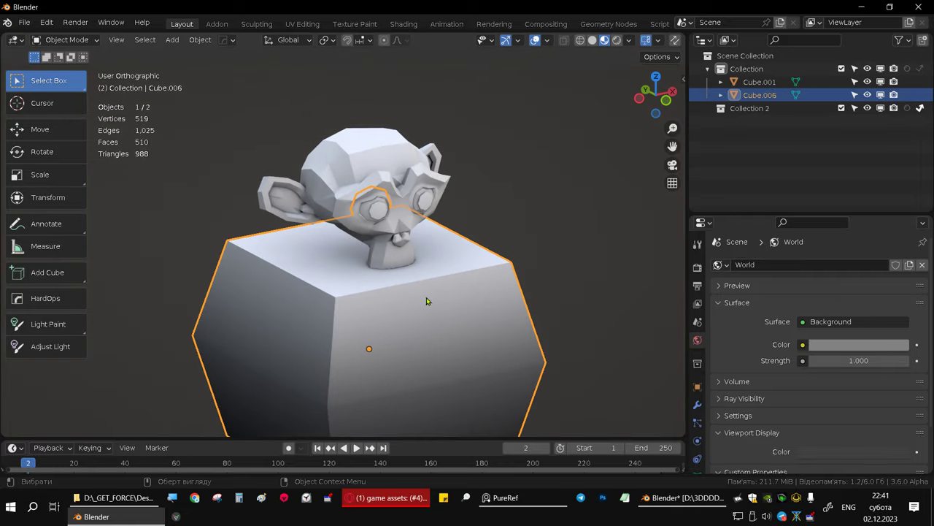
middle_click_drag(412, 313, 402, 288)
Step: Enlarge the Properties editor and scroll down through Cube.006's Object properties
middle_click_drag(382, 227, 374, 247)
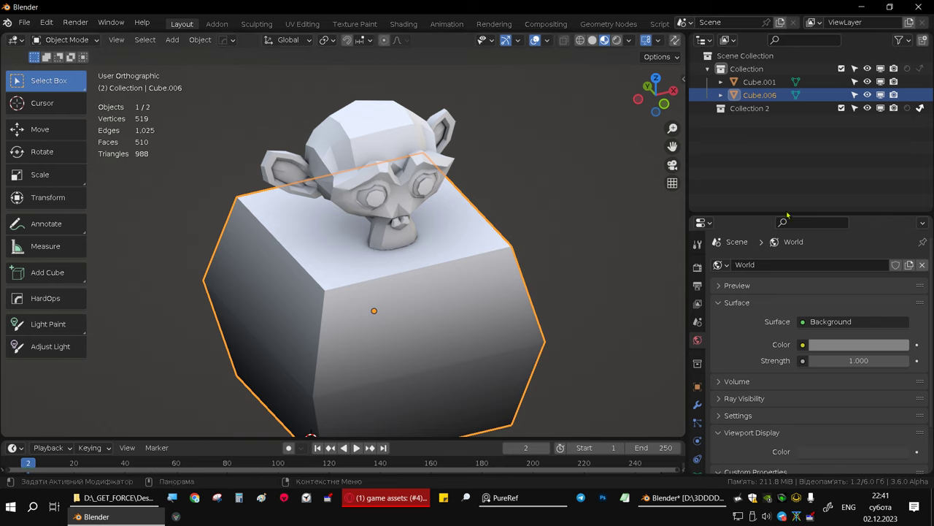
left_click_drag(782, 217, 781, 158)
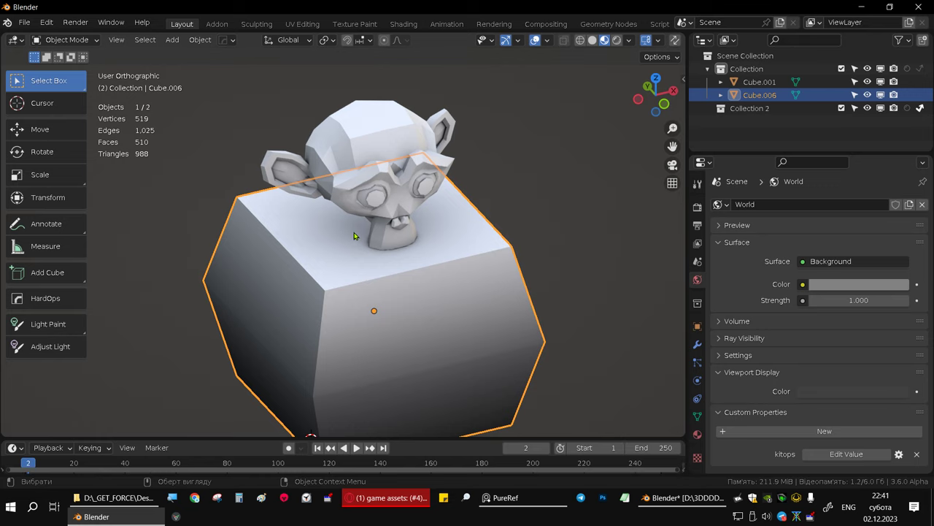
left_click(697, 416)
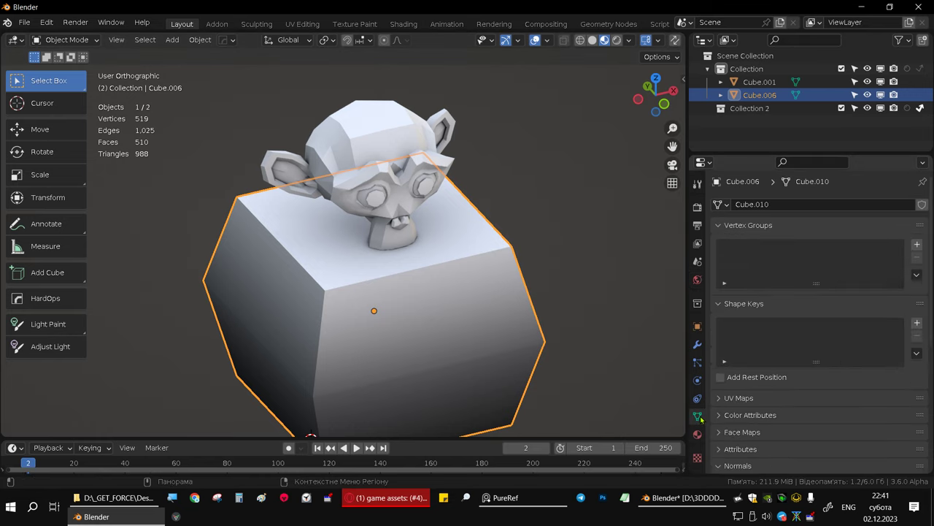
left_click(697, 327)
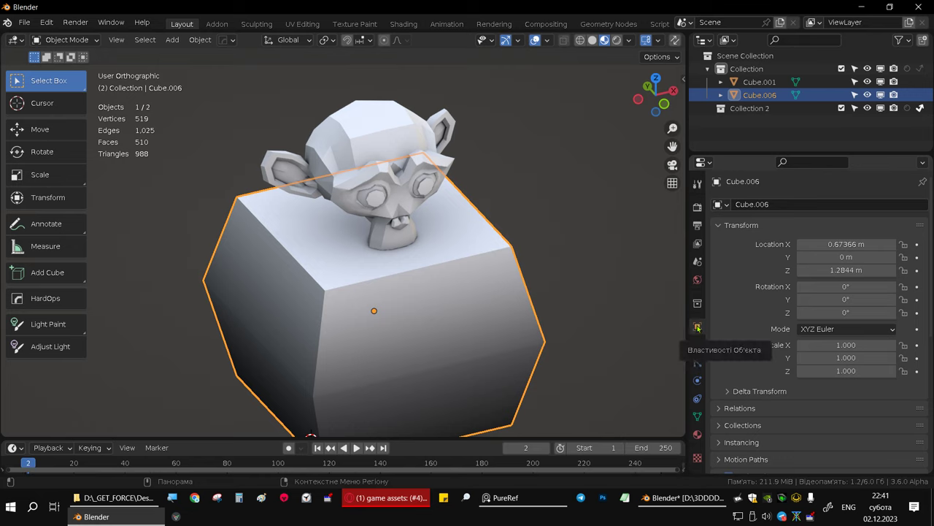
scroll(827, 321, "down", 2)
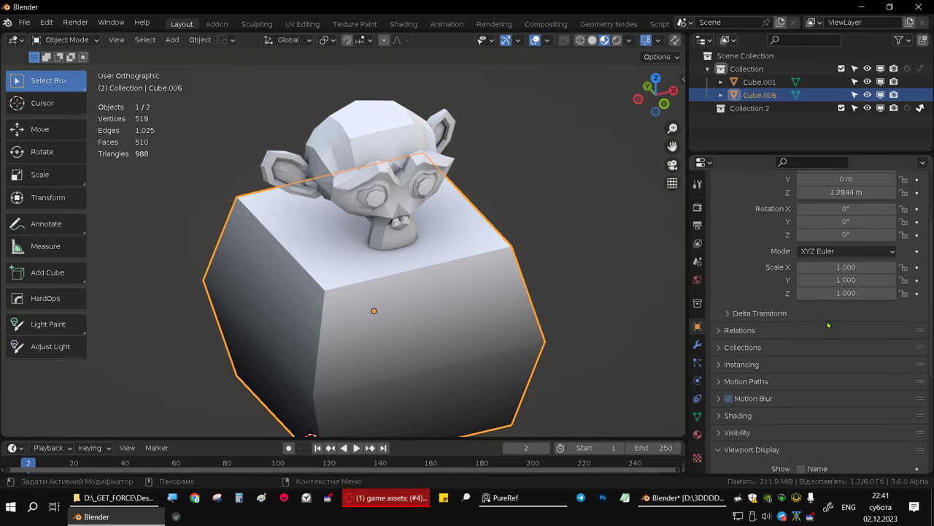
scroll(827, 321, "down", 1)
scroll(825, 341, "down", 1)
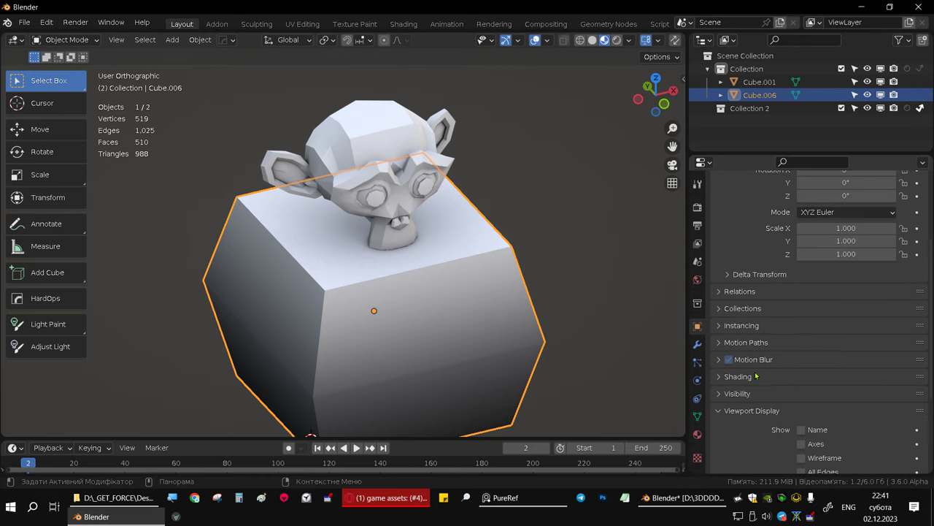
scroll(822, 364, "down", 1)
scroll(823, 361, "down", 1)
scroll(809, 347, "down", 1)
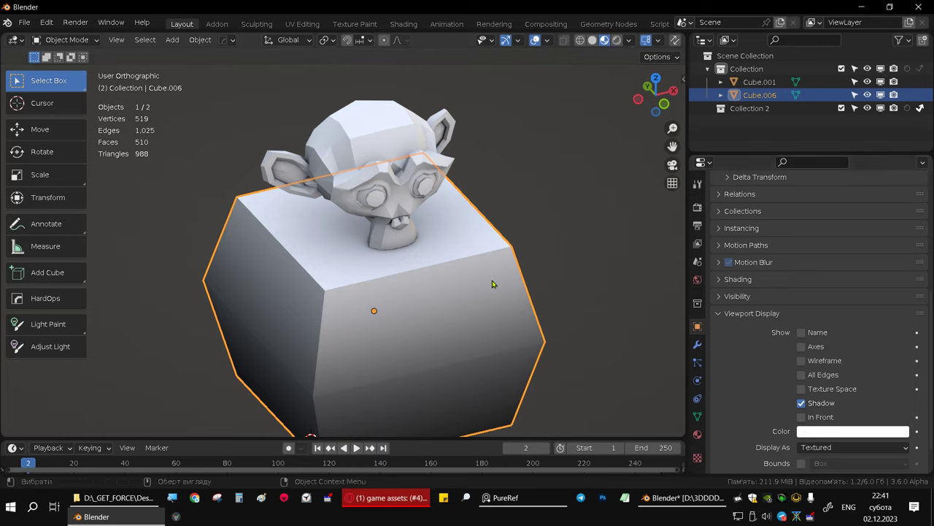
Step: Expand the block's Visibility settings and preview the shadow-catcher scene in Rendered shading
left_click(790, 295)
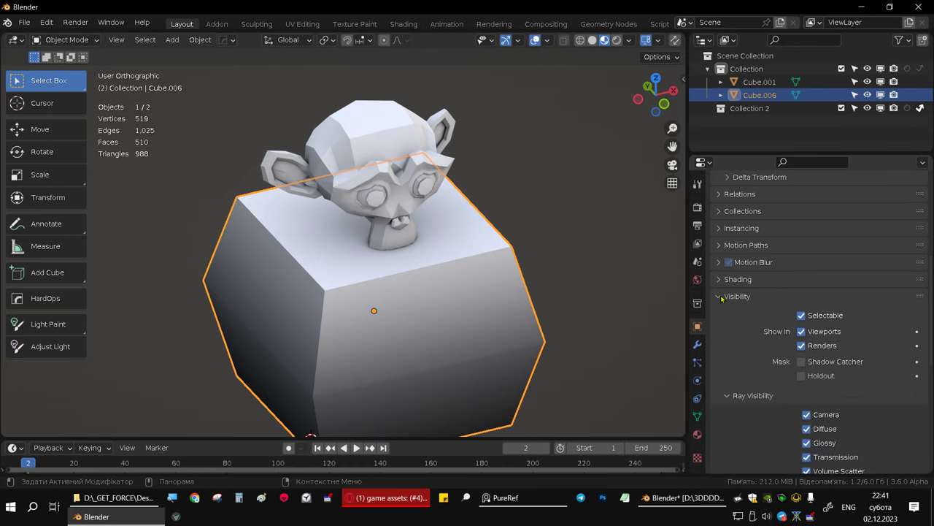
scroll(791, 299, "down", 5)
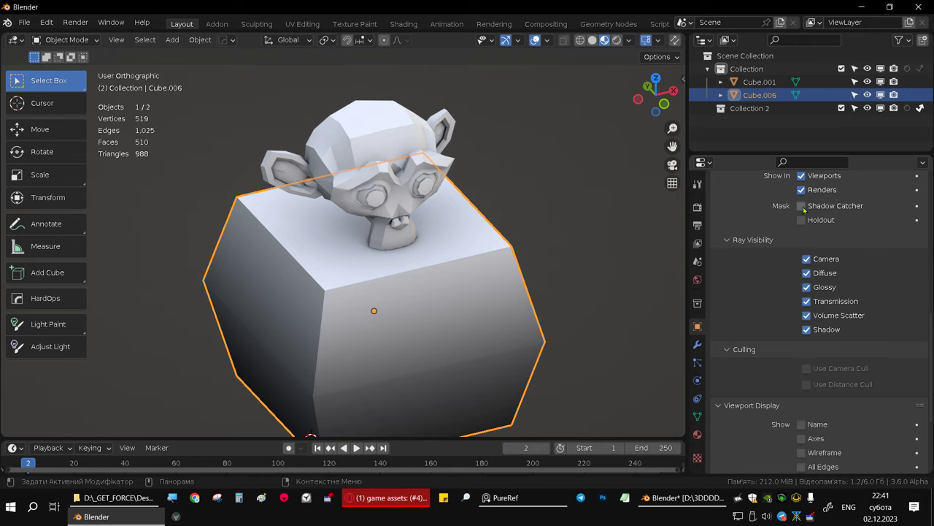
mouse_move(619, 244)
middle_mouse_down()
mouse_move(492, 273)
mouse_move(484, 265)
mouse_move(511, 219)
middle_mouse_up()
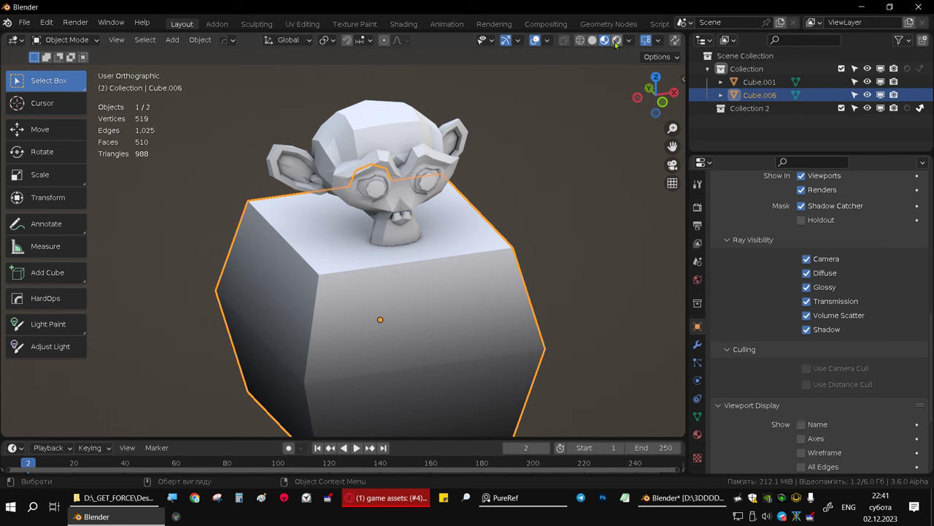
left_click(616, 41)
mouse_move(473, 191)
middle_mouse_down()
mouse_move(428, 236)
mouse_move(420, 228)
mouse_move(472, 279)
middle_mouse_up()
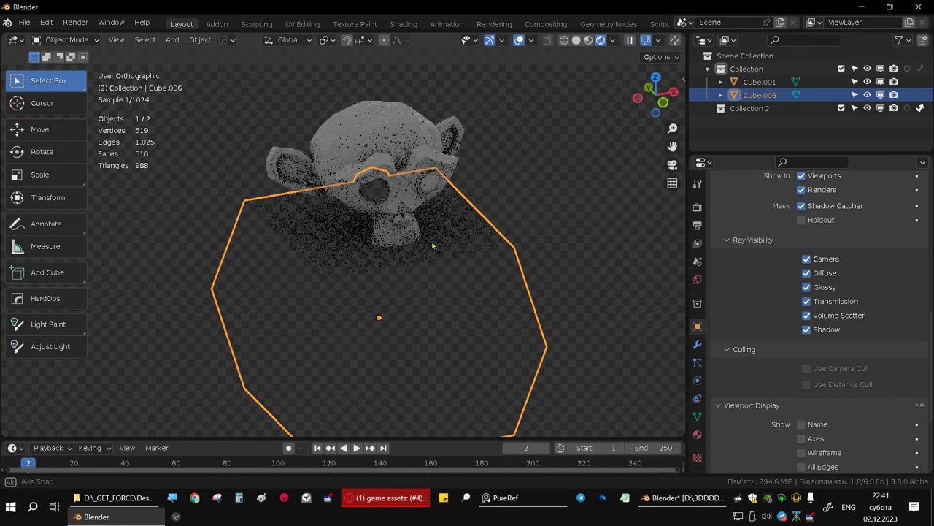
left_click(611, 304)
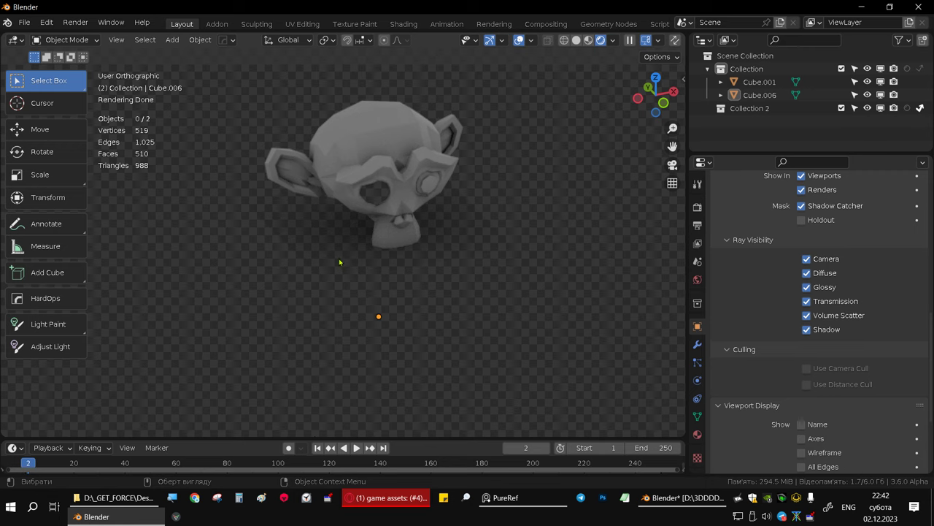
left_click(365, 238)
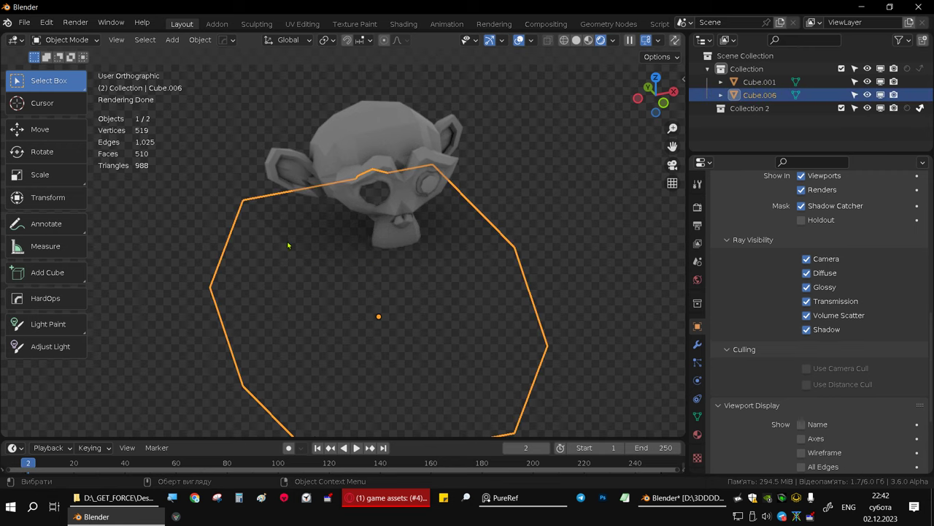
left_click(379, 157)
left_click(342, 250)
Step: Orbit around the head to check its shadow, then toggle Holdout on and back off
middle_click_drag(402, 215, 614, 282)
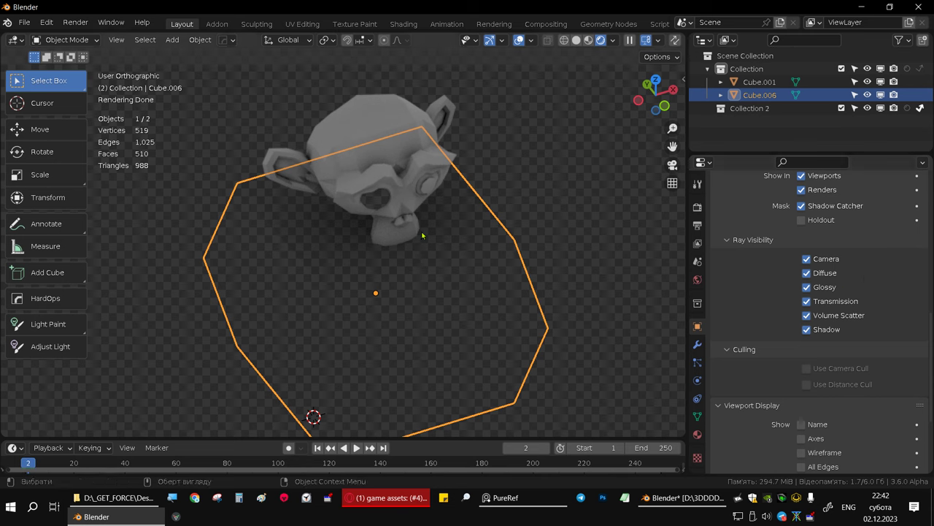
middle_click_drag(426, 235, 363, 223)
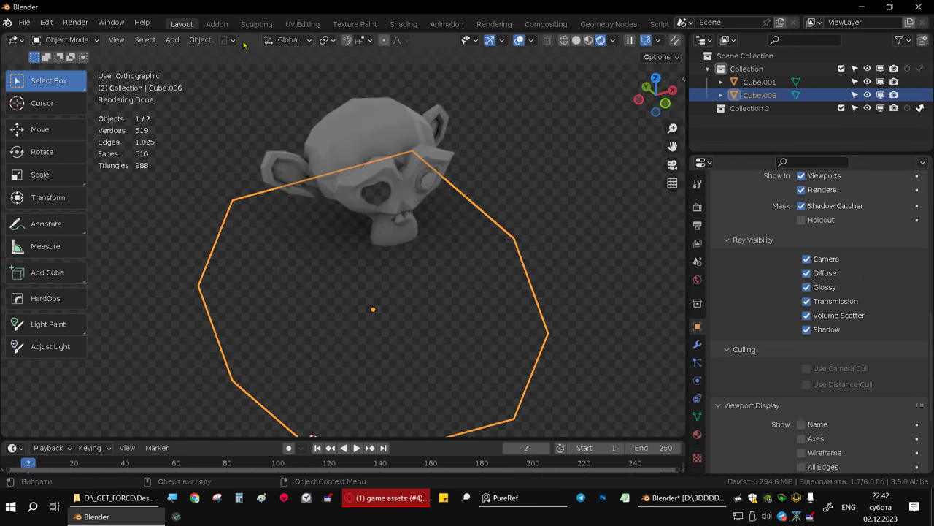
middle_click_drag(319, 118, 316, 131)
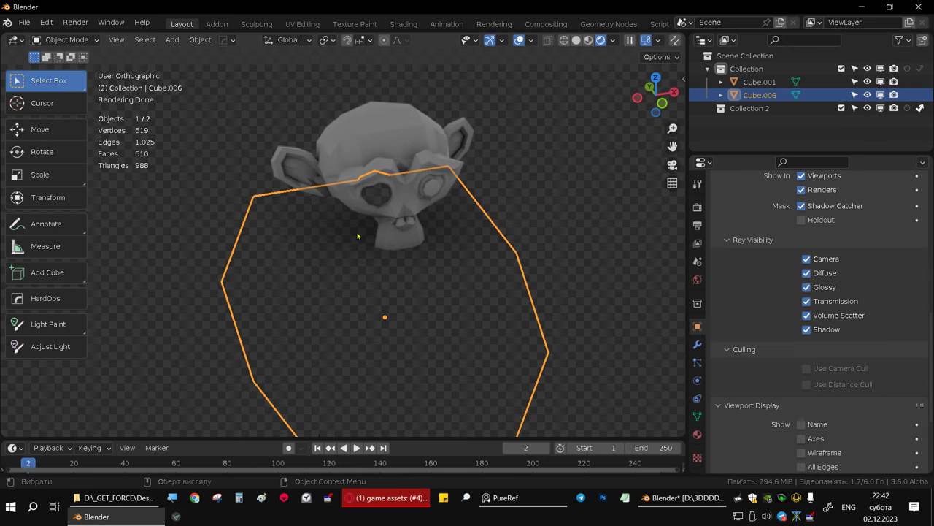
mouse_move(391, 212)
middle_mouse_down()
mouse_move(437, 188)
mouse_move(445, 213)
mouse_move(491, 260)
middle_mouse_up()
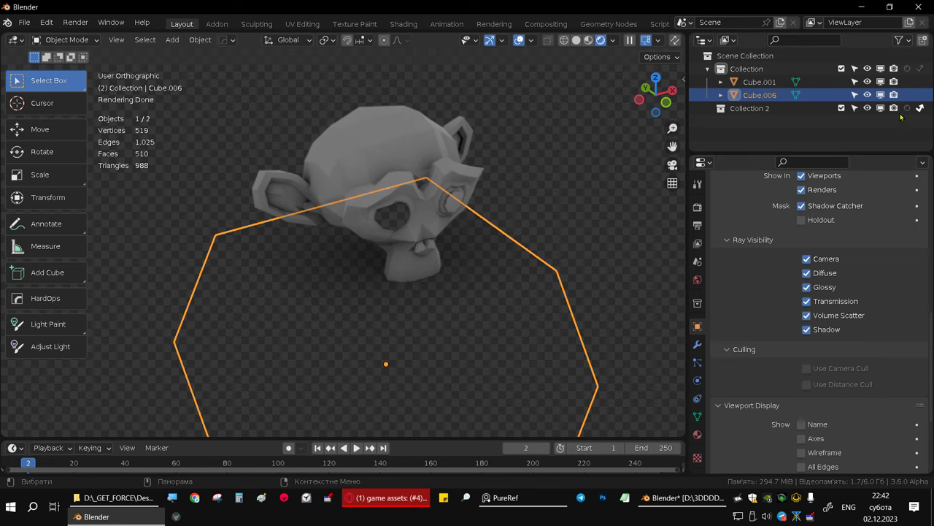
left_click(802, 220)
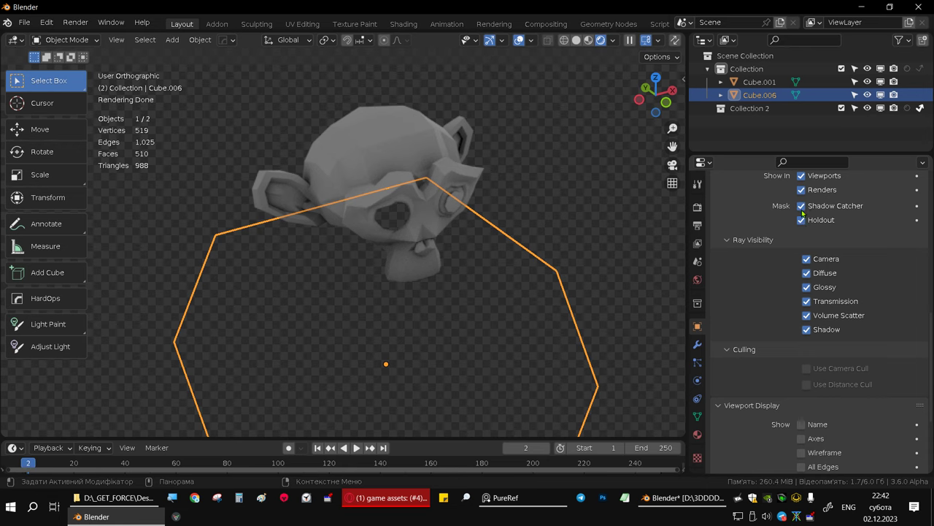
left_click(801, 219)
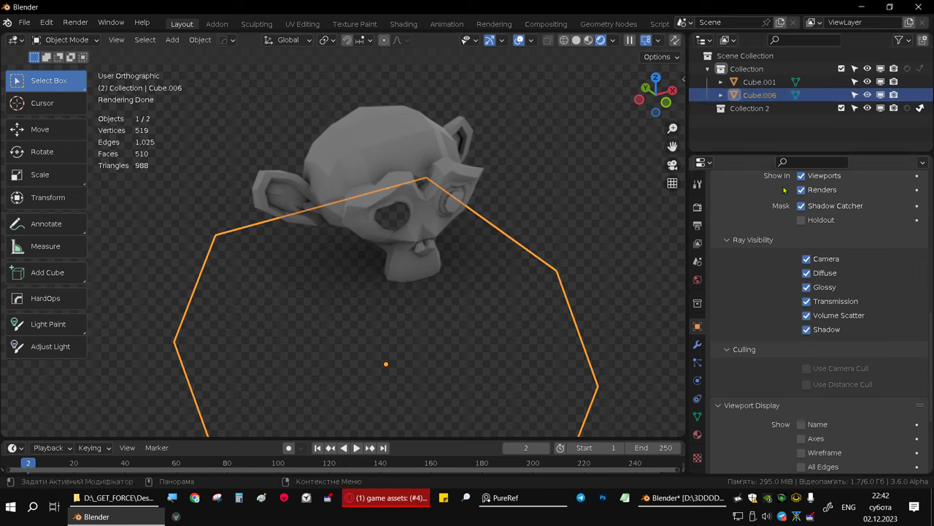
Step: Go to frame 0, show a Solid front view, select the head, then switch to the YouTube tutorial
middle_click_drag(424, 239, 391, 201)
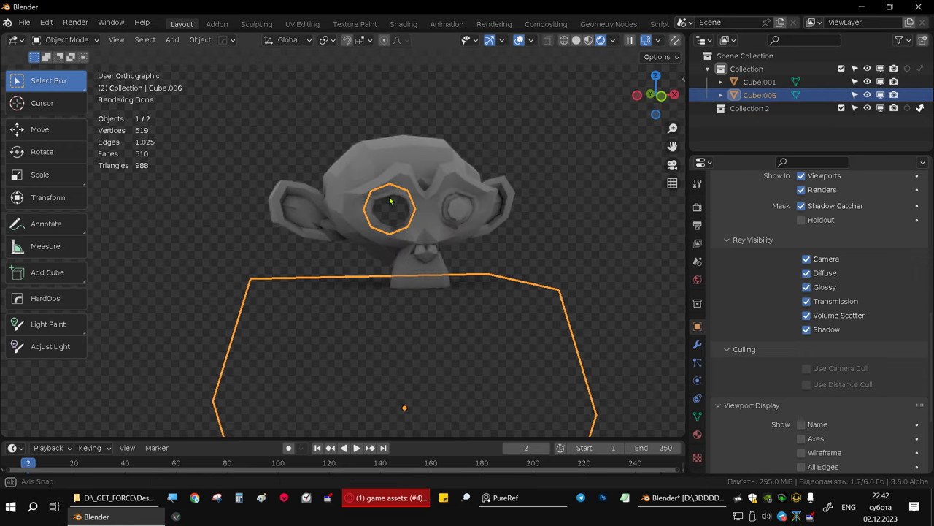
scroll(391, 201, "down", 3)
key("Left")
key("Left")
left_click(576, 41)
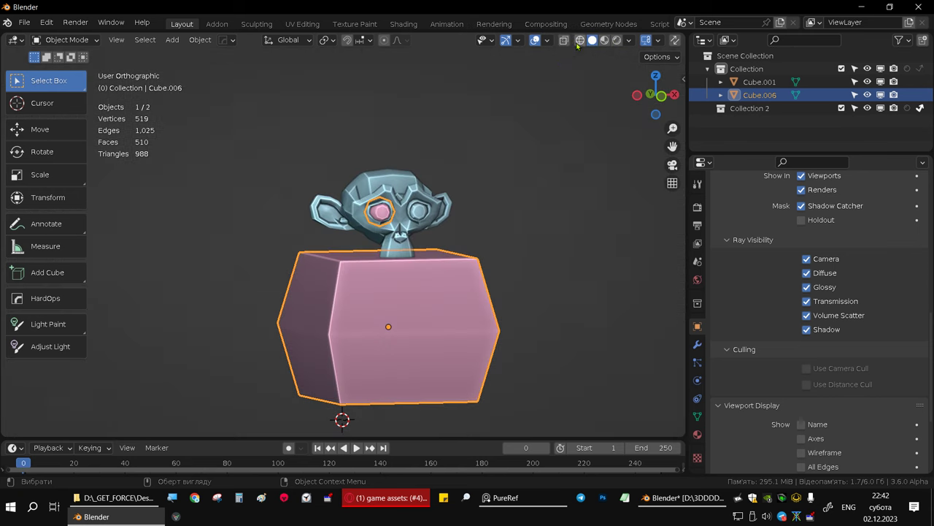
mouse_move(403, 221)
middle_mouse_down()
mouse_move(430, 265)
mouse_move(392, 265)
mouse_move(370, 210)
middle_mouse_up()
key("alt+a")
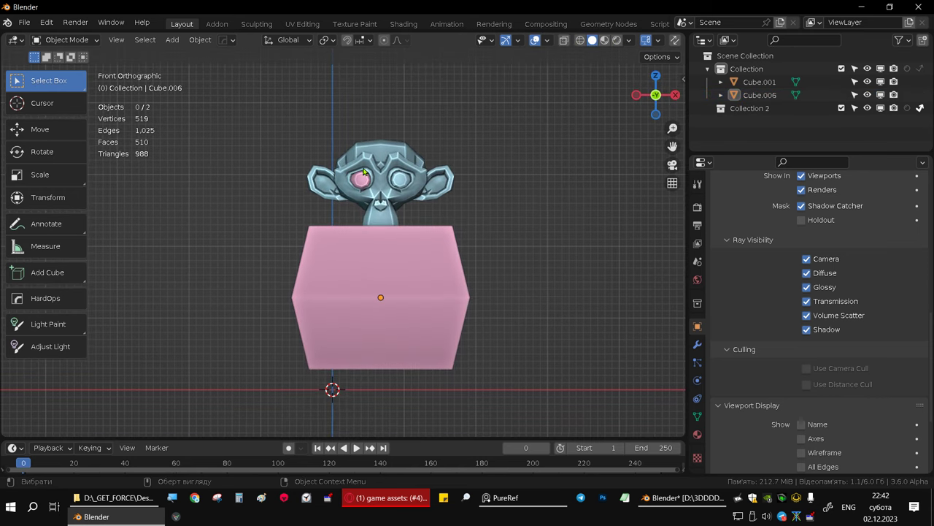
left_click(361, 188)
left_click(381, 497)
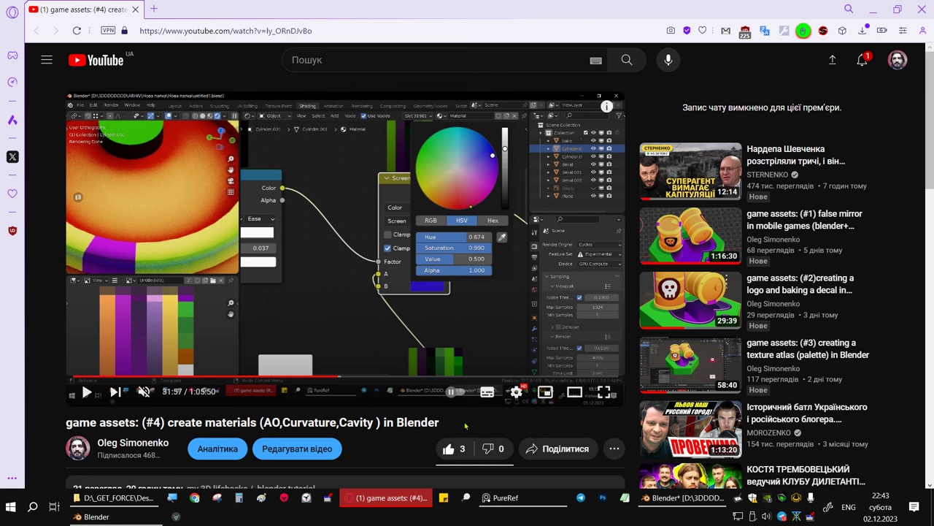
scroll(445, 346, "down", 2)
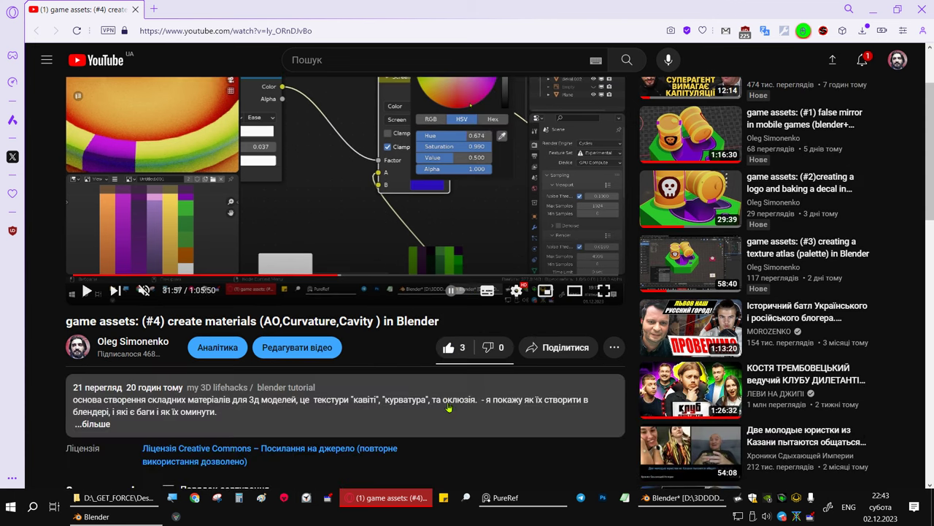
scroll(444, 340, "up", 2)
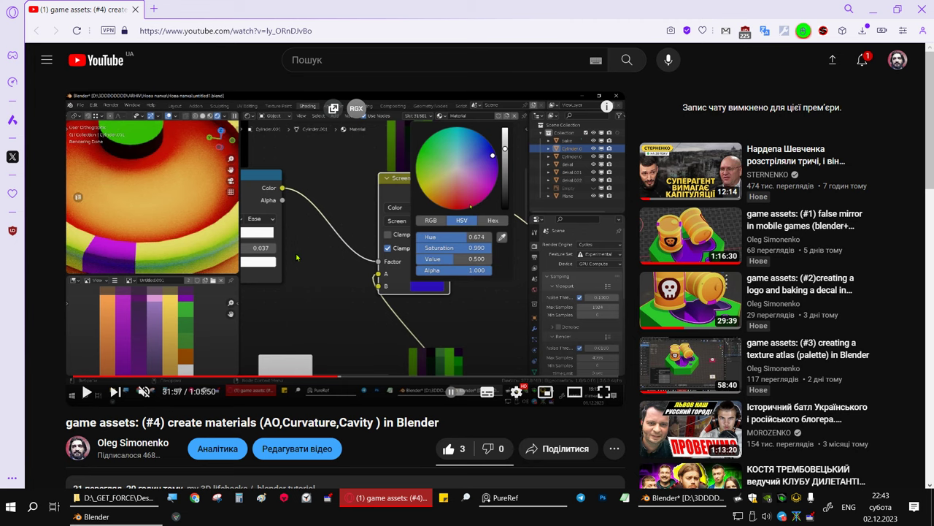
scroll(307, 267, "down", 10)
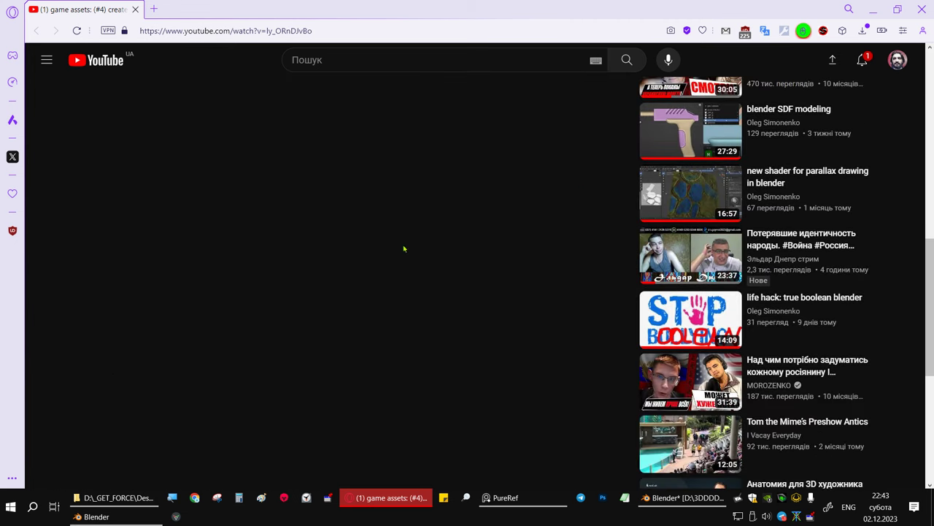
scroll(402, 249, "up", 4)
scroll(746, 91, "up", 4)
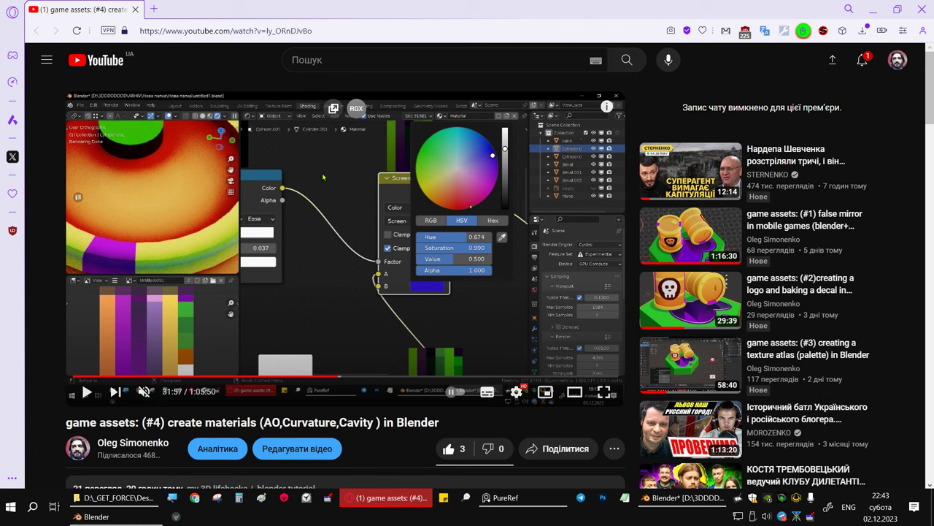
scroll(280, 184, "down", 3)
scroll(260, 237, "down", 2)
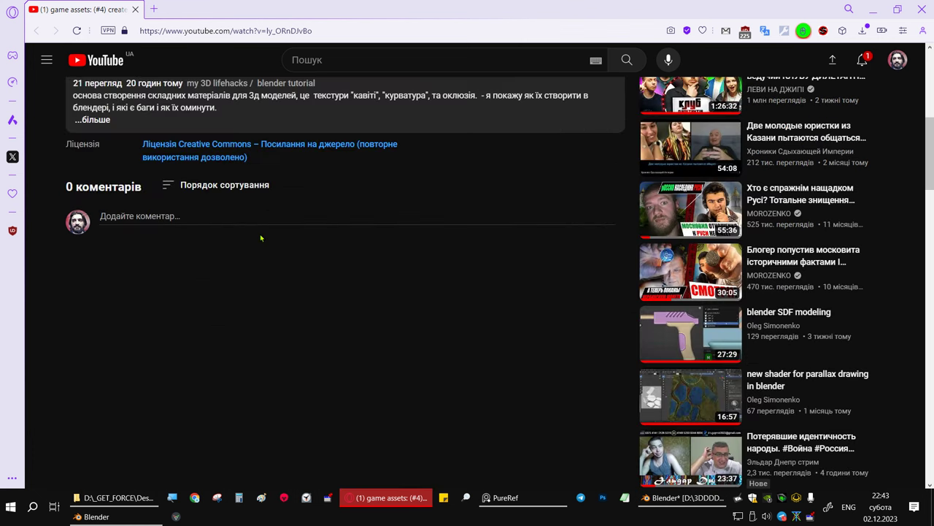
scroll(253, 235, "down", 3)
scroll(253, 235, "up", 5)
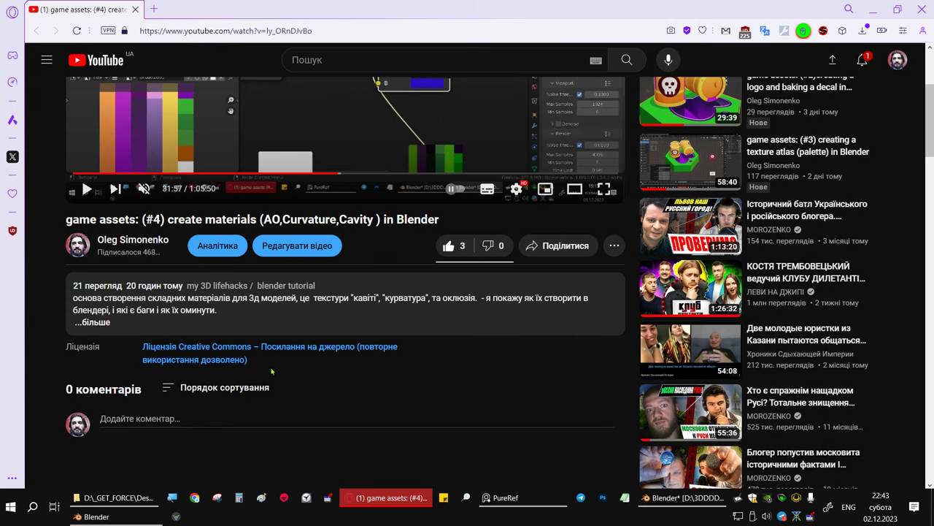
scroll(271, 372, "up", 3)
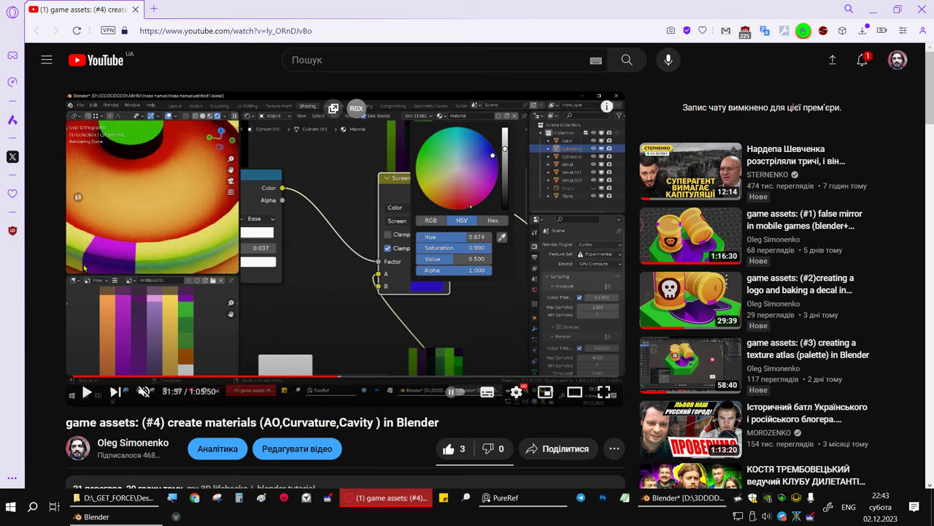